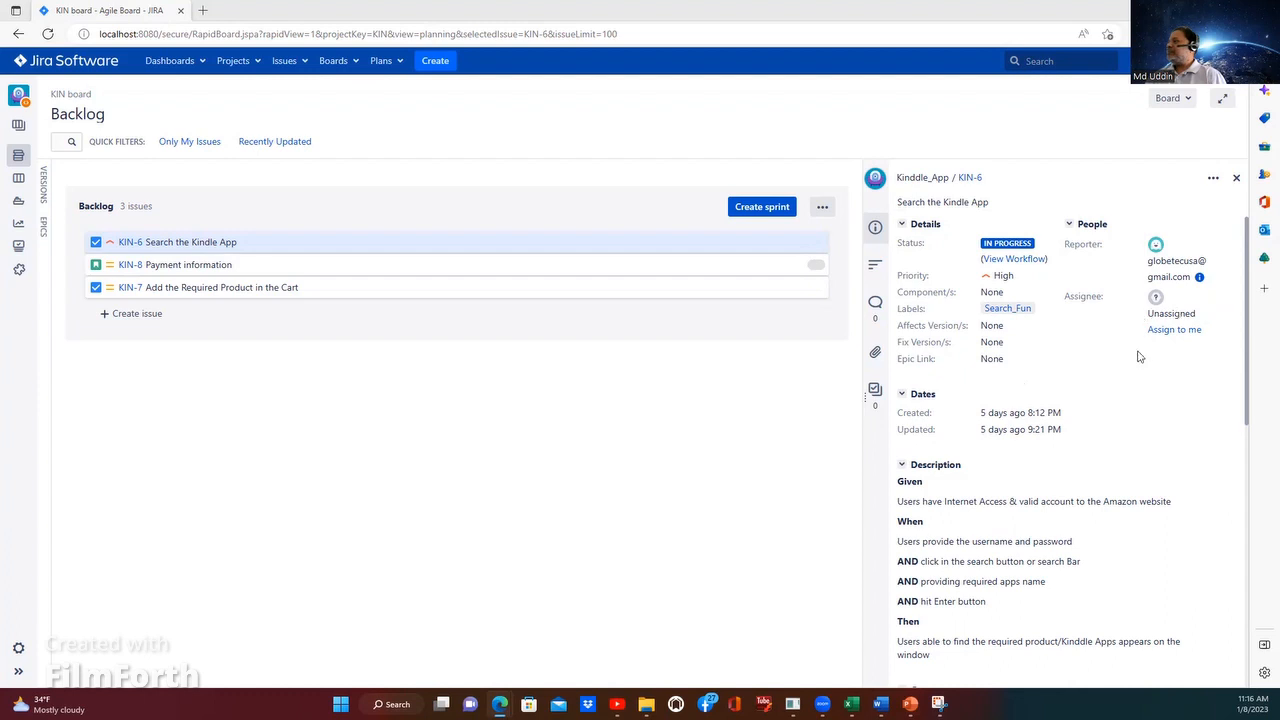
Step: Close the KIN-6 details and open the recent issue KIN-1, the user story about creating an account and logging in
left_click(1236, 178)
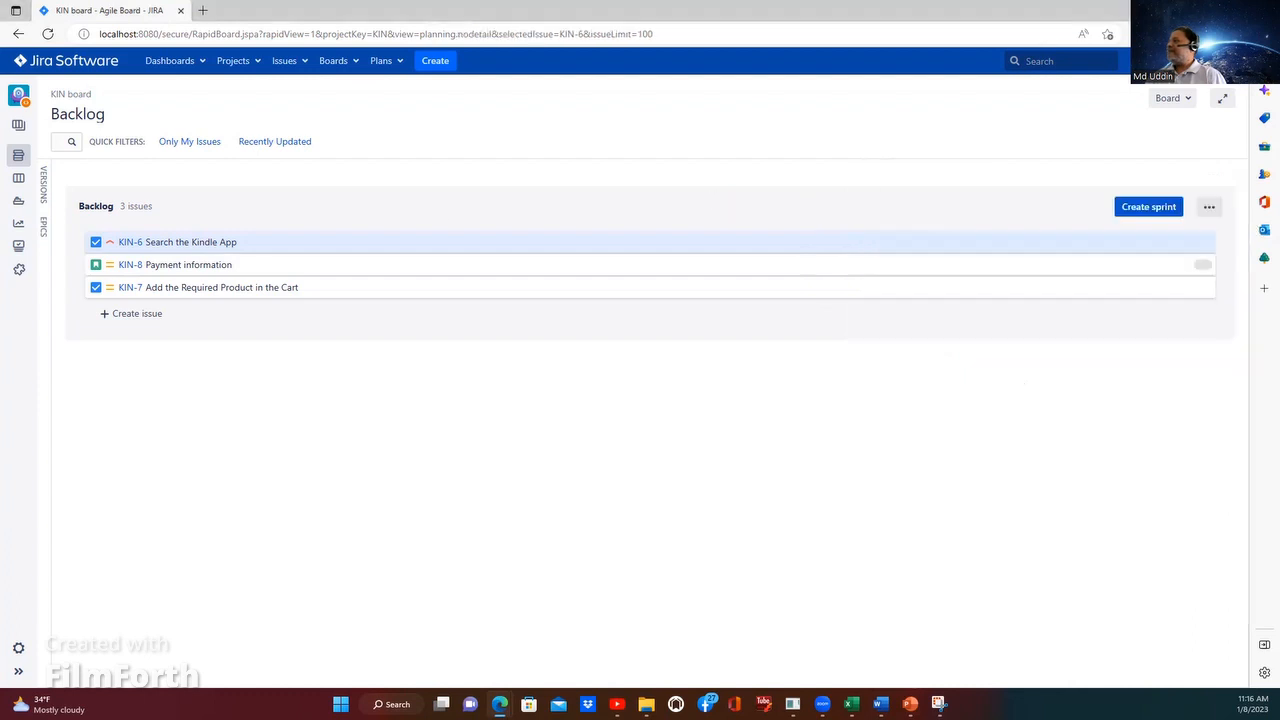
left_click(237, 62)
left_click(285, 62)
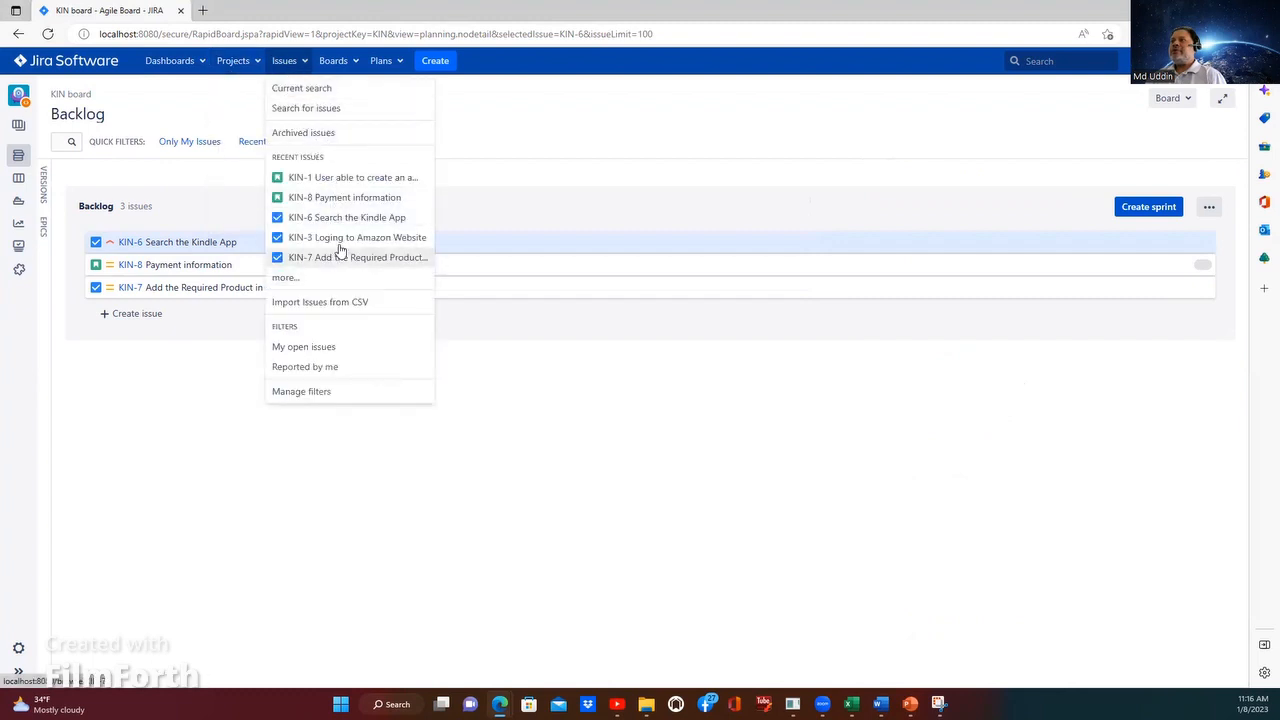
left_click(334, 180)
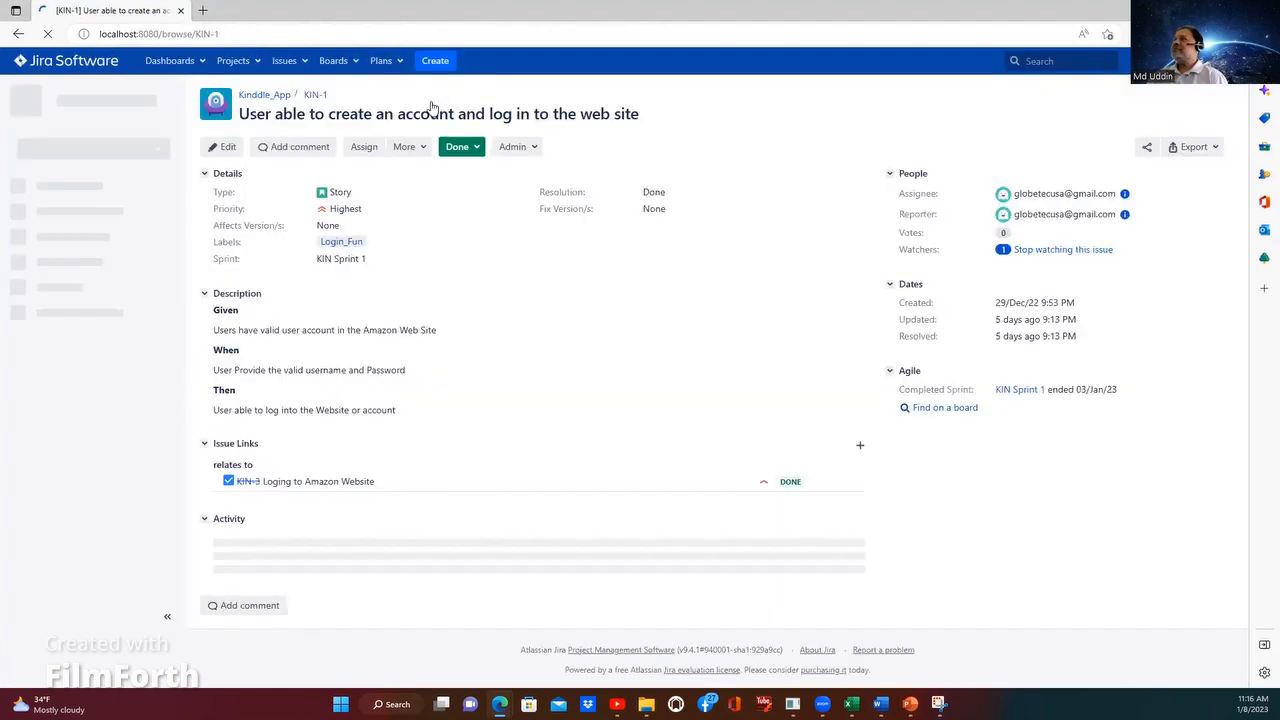
Step: Open issue KIN-6, Search the Kindle App, and change its type to Story
left_click(306, 62)
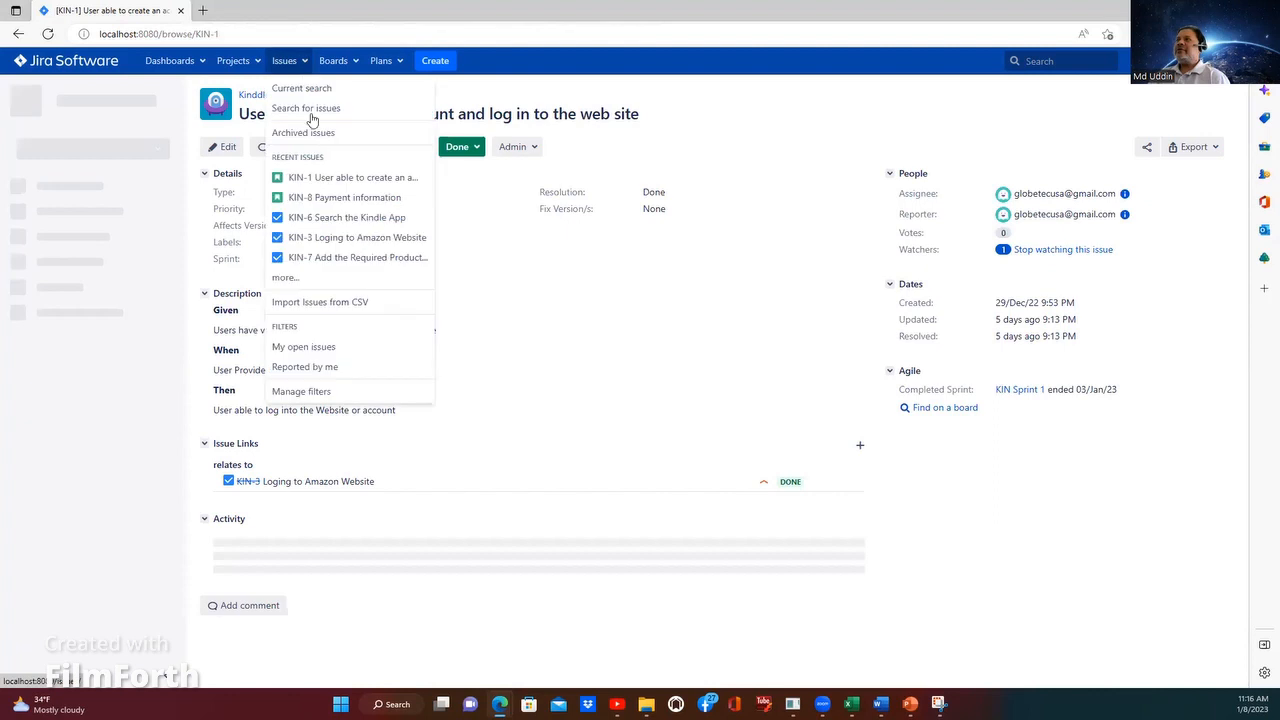
left_click(312, 222)
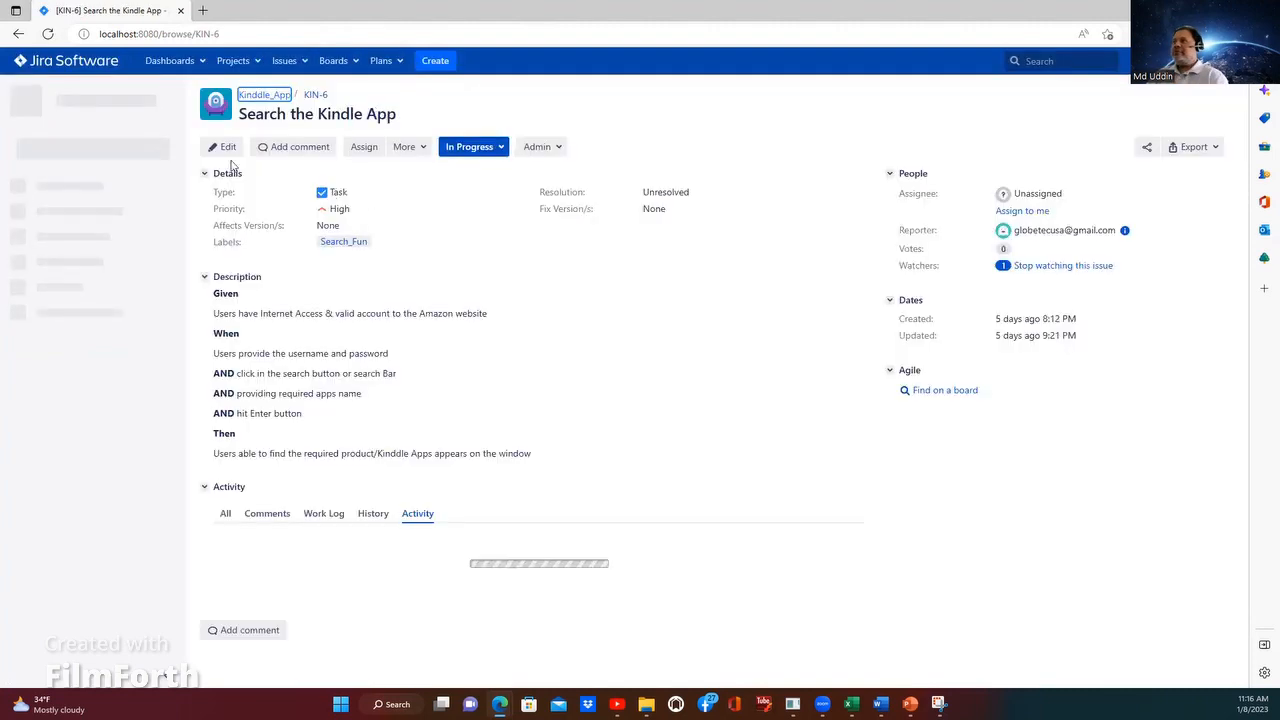
left_click(358, 192)
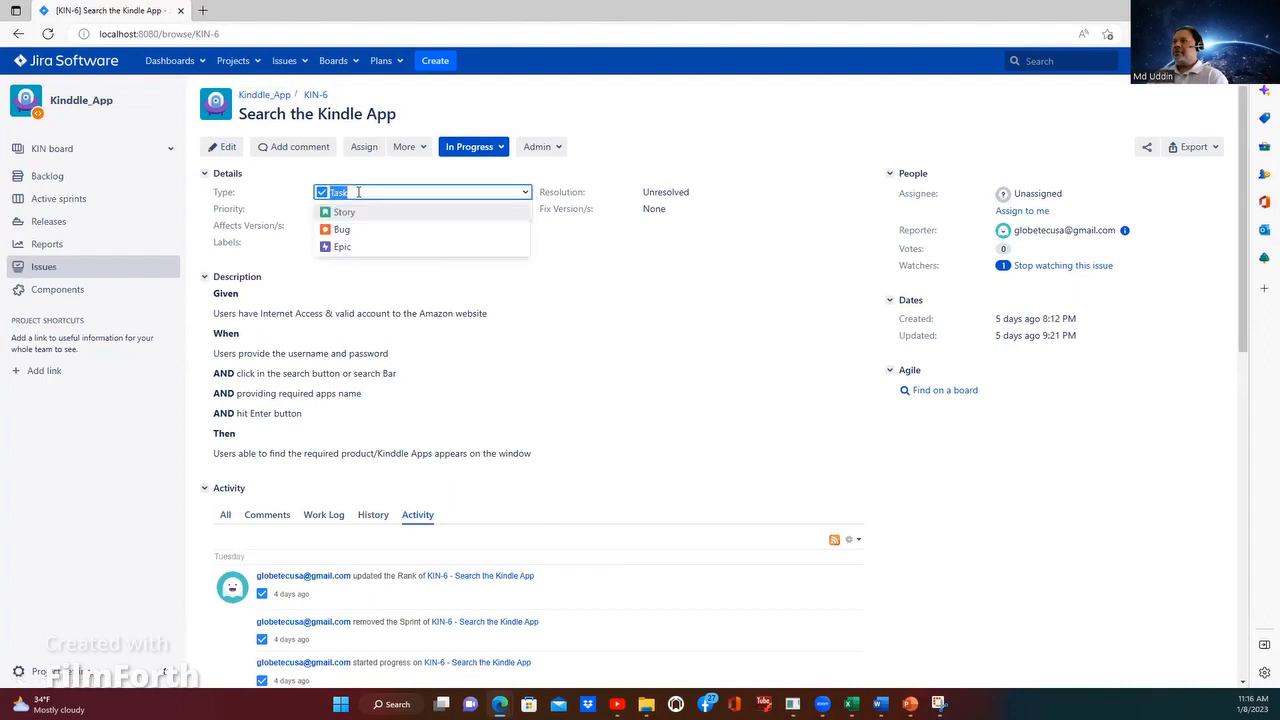
left_click(352, 212)
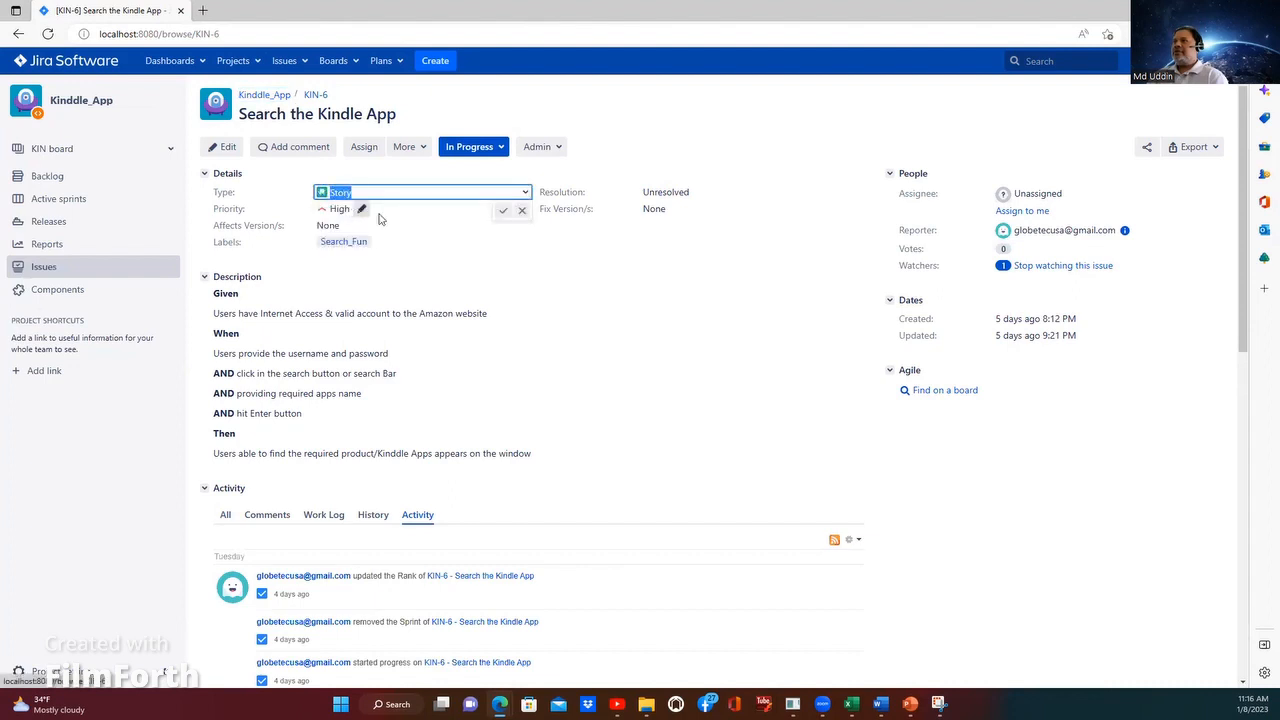
left_click(502, 213)
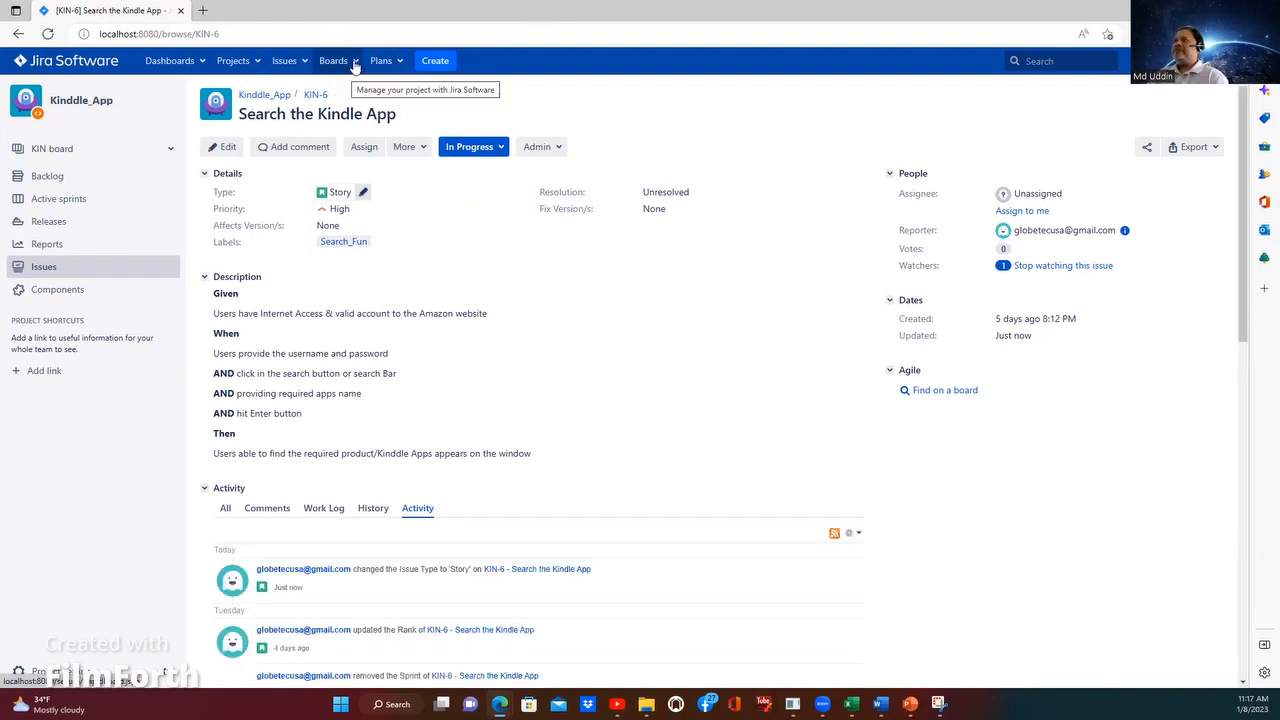
Step: Open issue KIN-3, Loging to Amazon Website, and change its type to Story
left_click(304, 66)
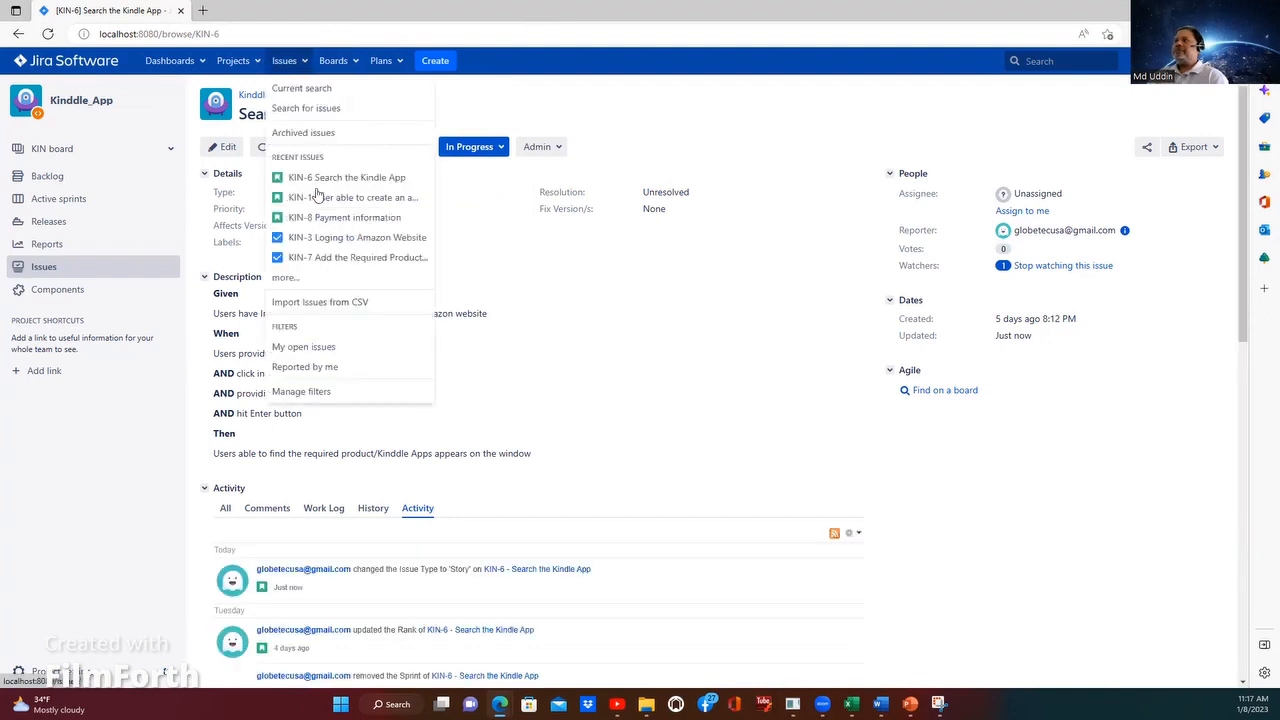
left_click(303, 237)
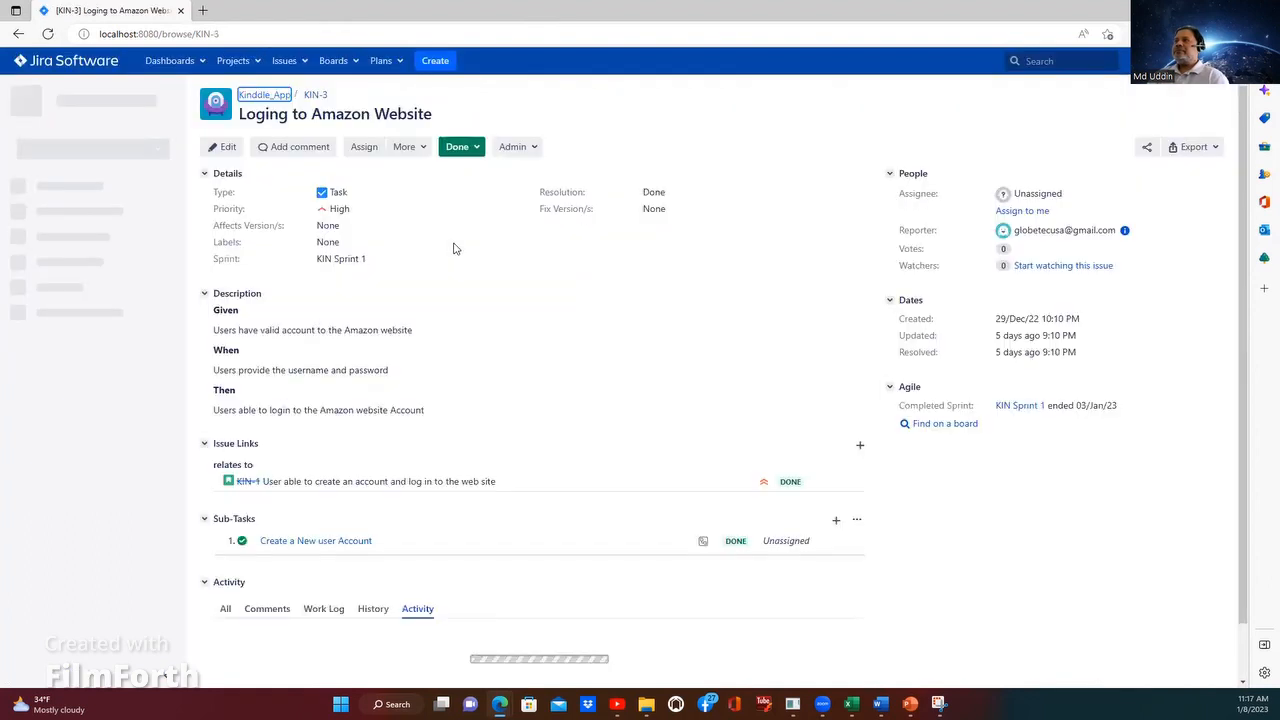
left_click(359, 192)
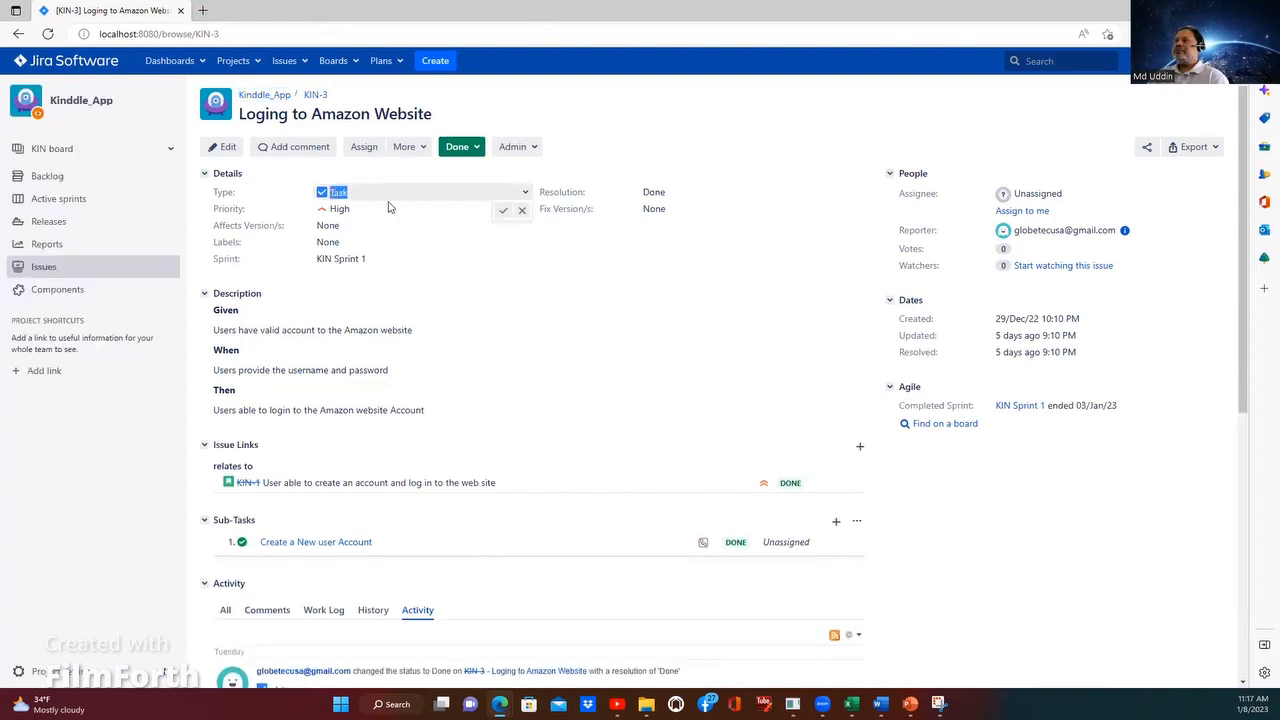
left_click(508, 198)
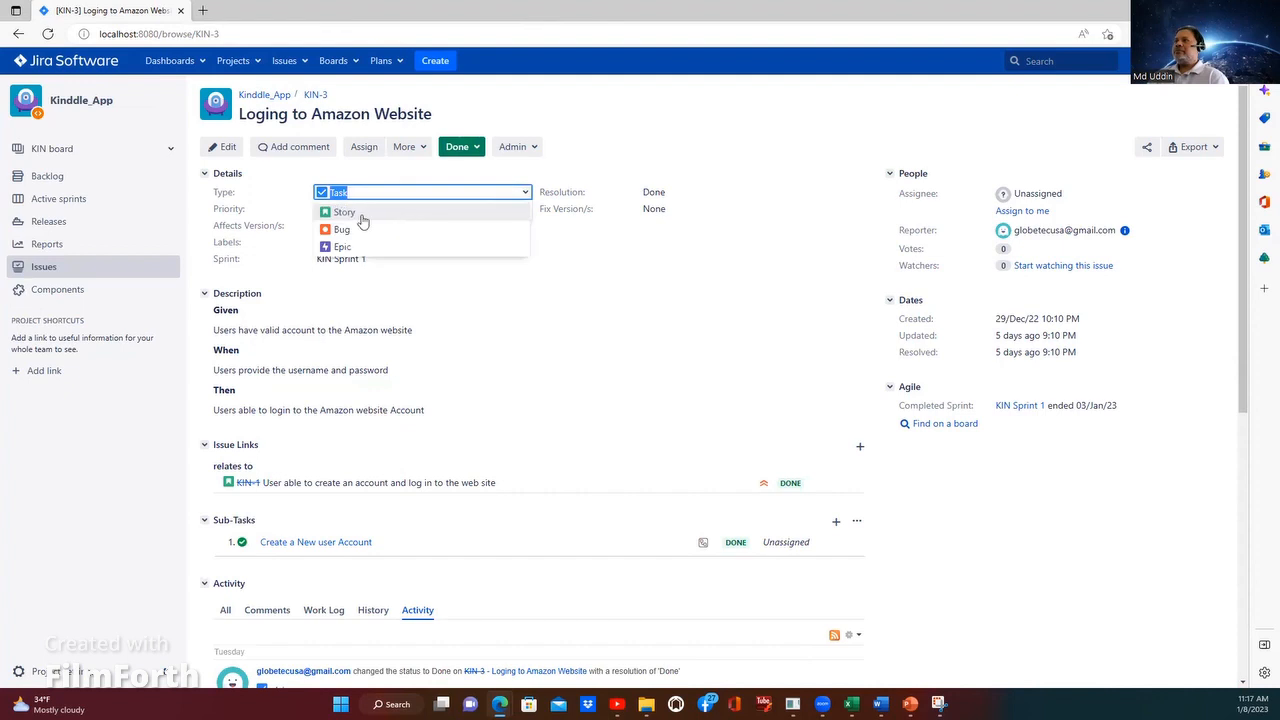
left_click(355, 211)
left_click(503, 212)
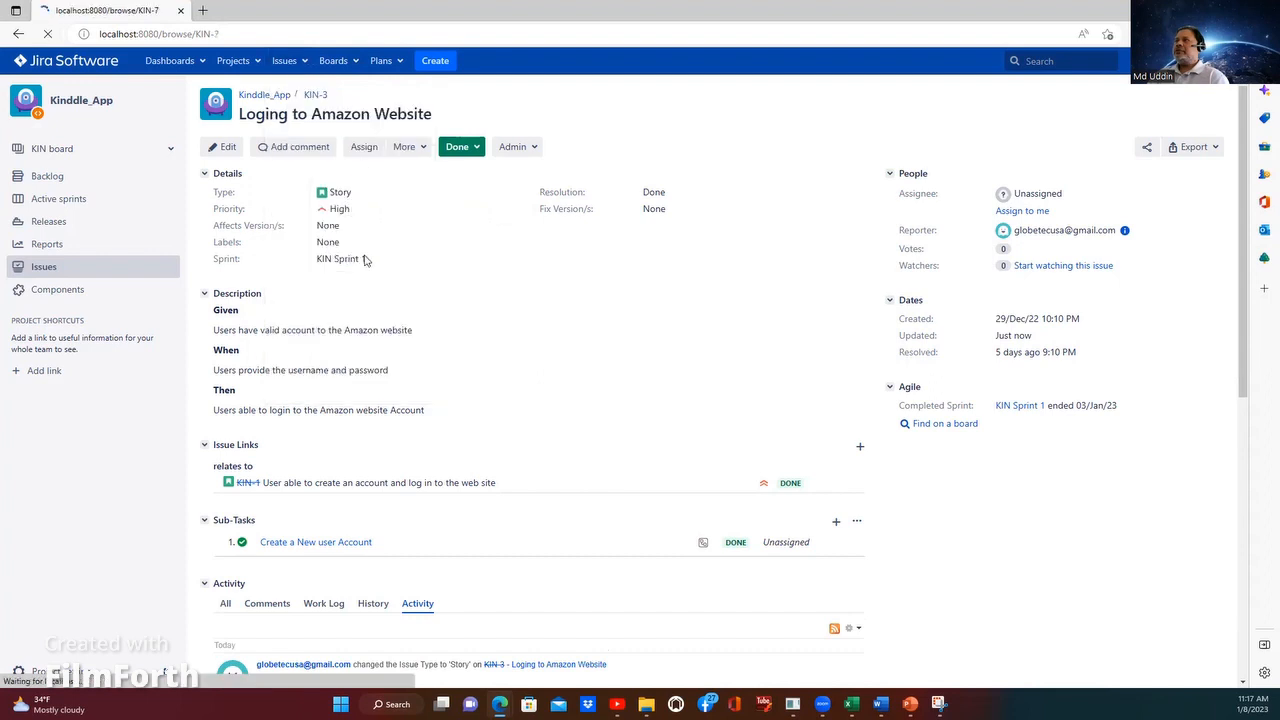
Step: Open issue KIN-7, Add the Required Product in the Cart, and view its available status transitions
left_click(356, 258)
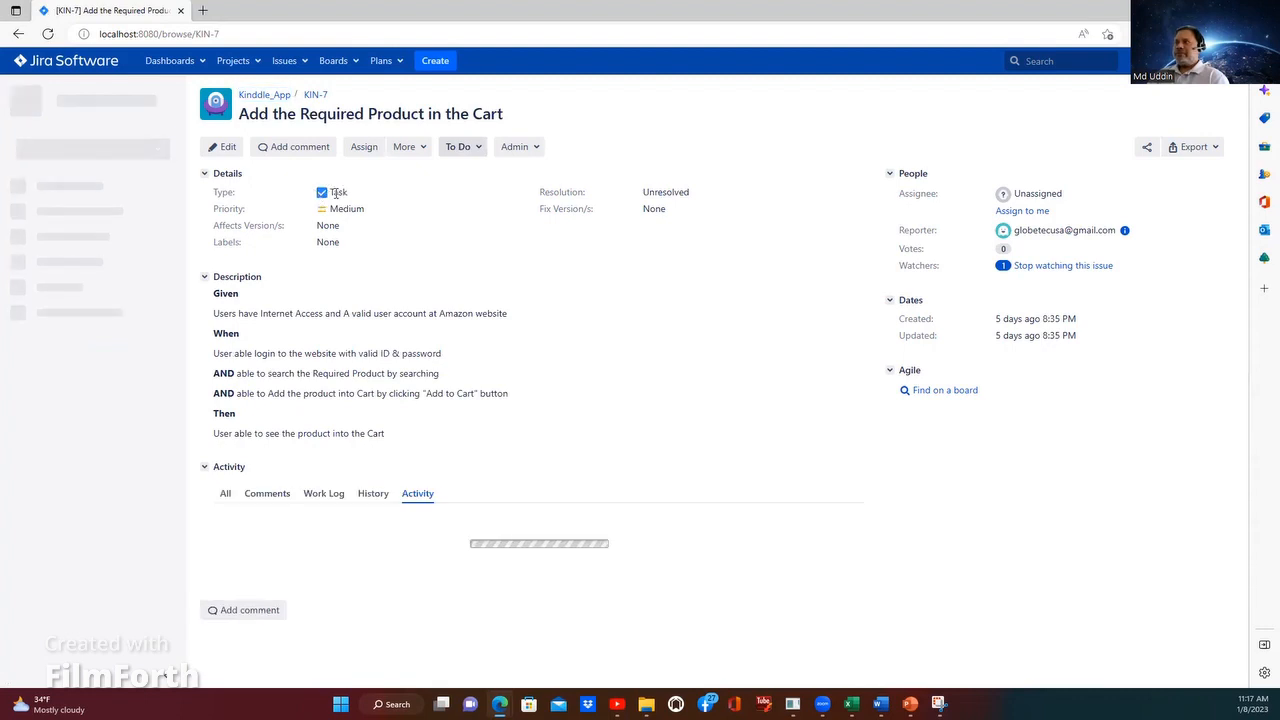
left_click(474, 151)
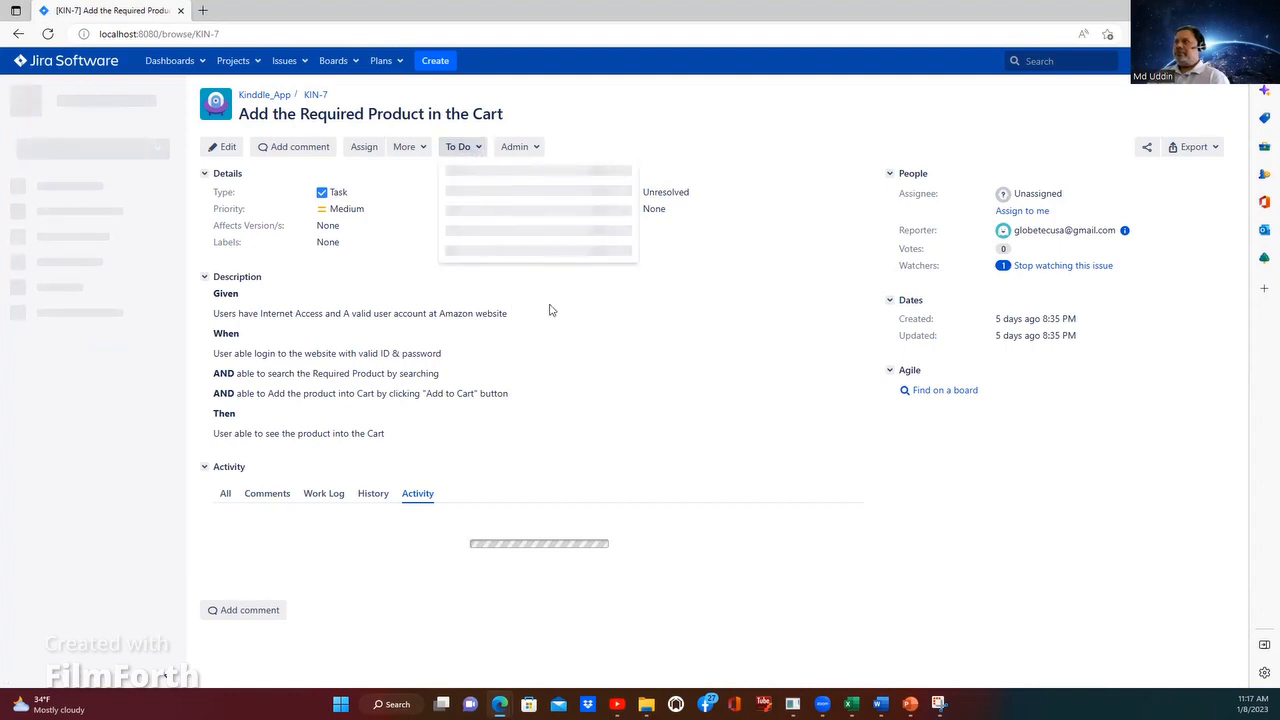
left_click(374, 179)
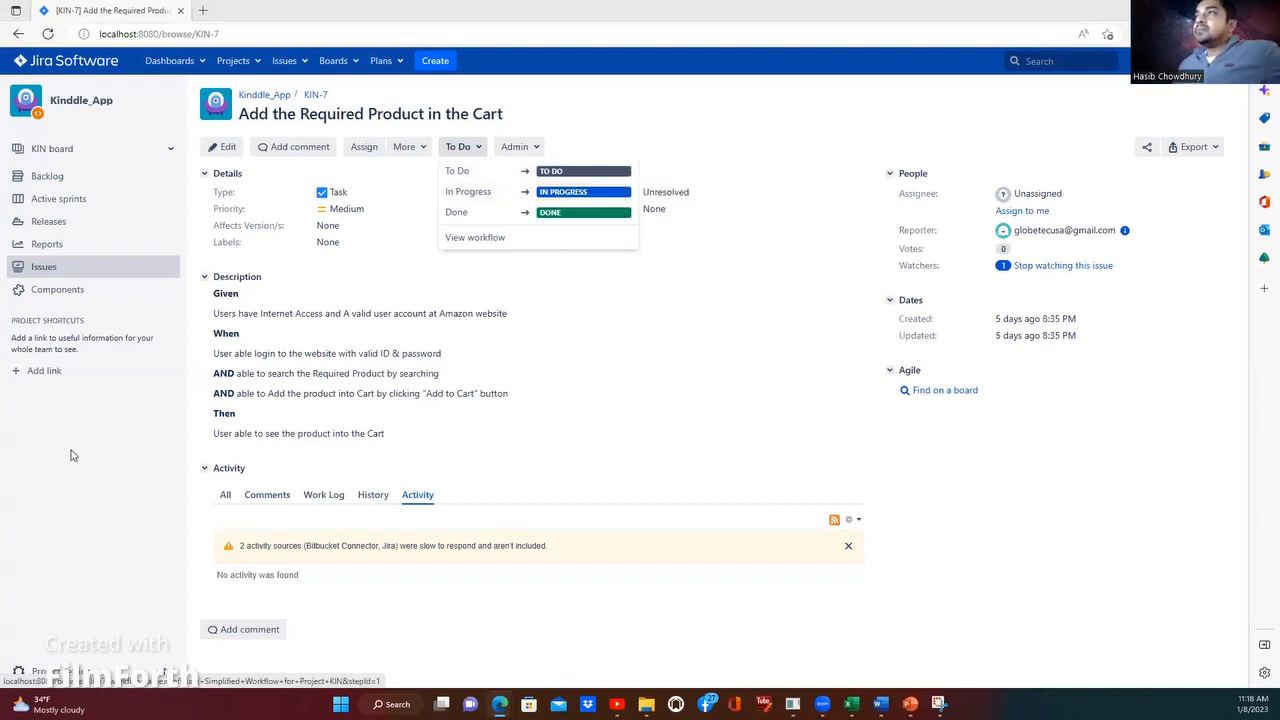
left_click(172, 459)
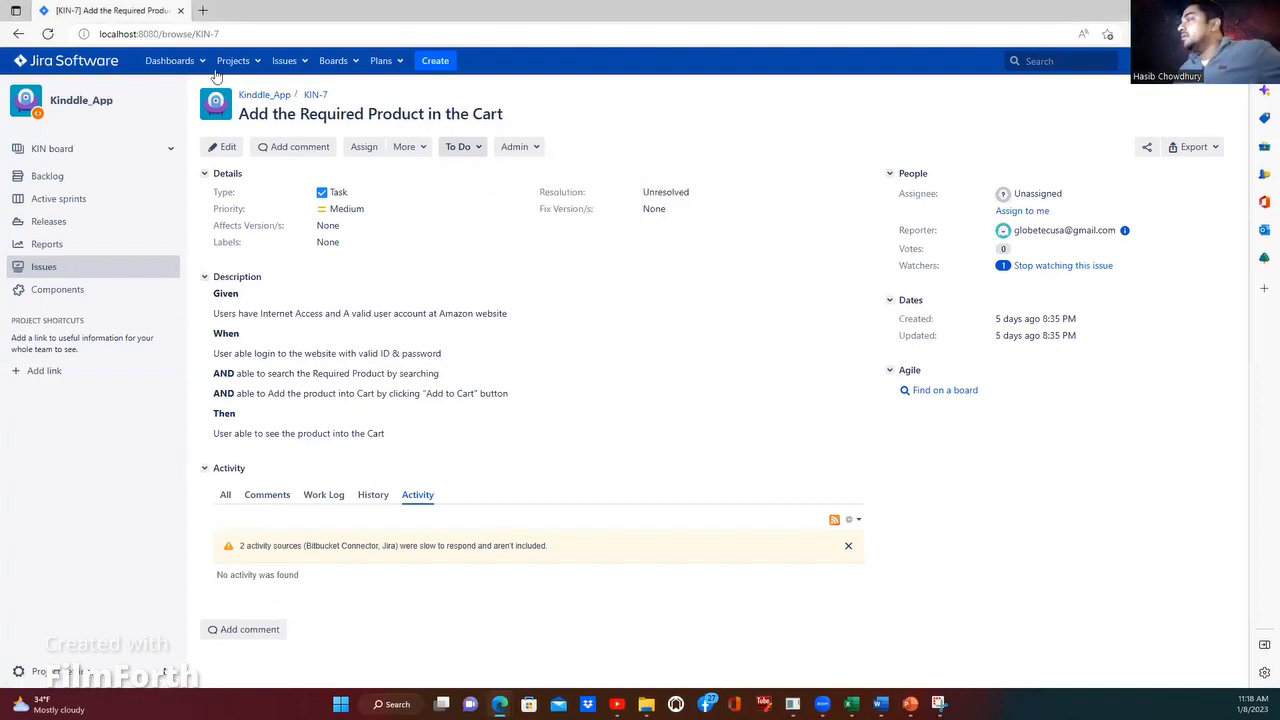
Step: Set up a new sprint from the KIN board backlog, starting 8/Jan/23 11:18 AM and ending 27/Jan/23 11:18 AM
left_click(40, 177)
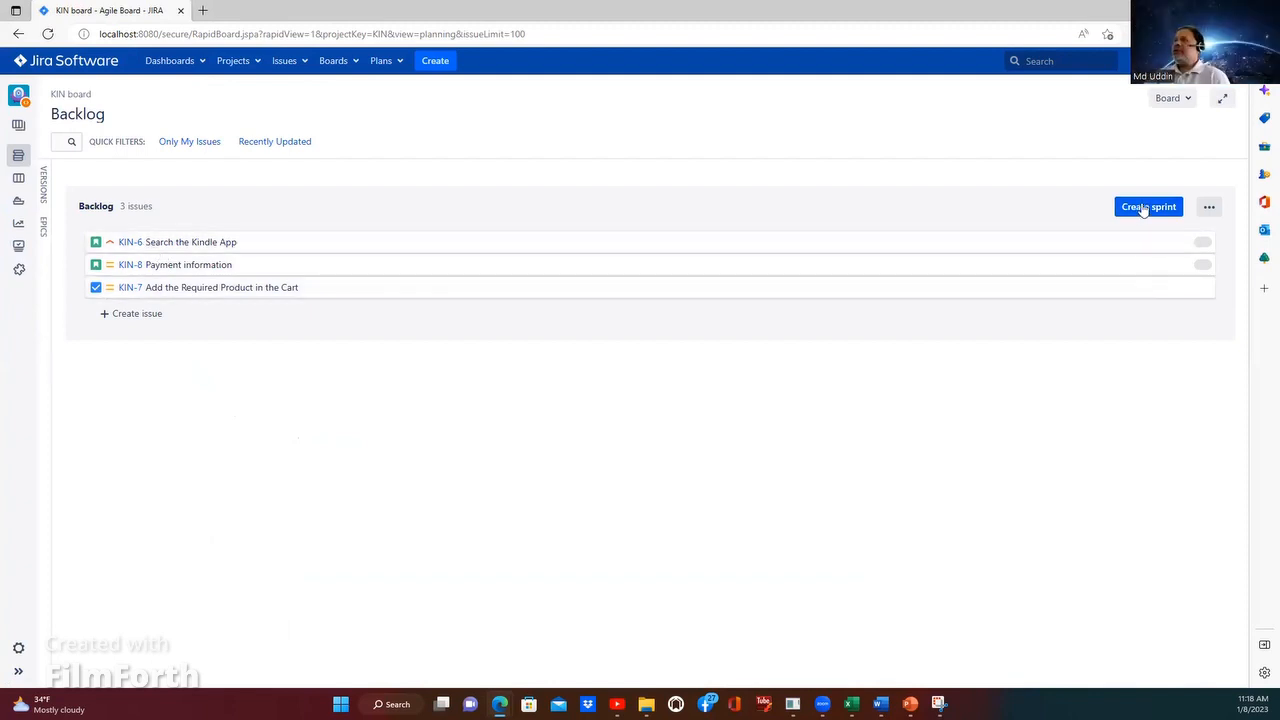
left_click(1143, 209)
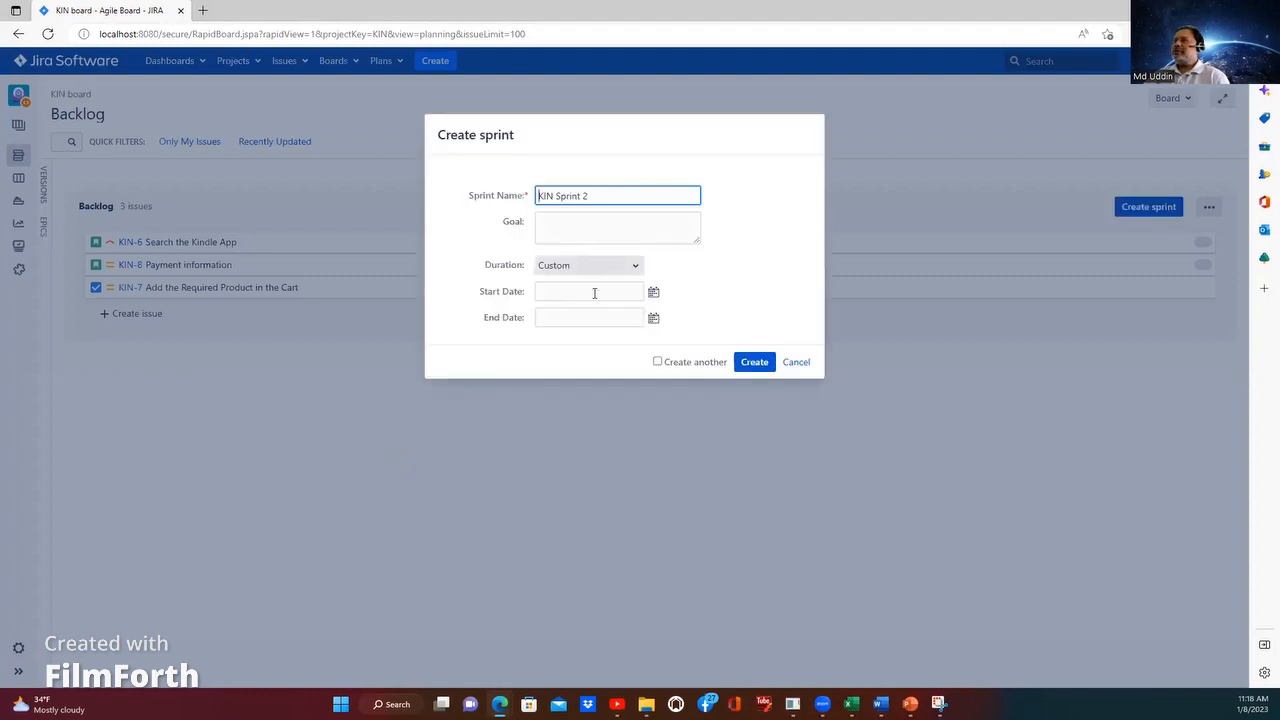
left_click(651, 292)
left_click(532, 204)
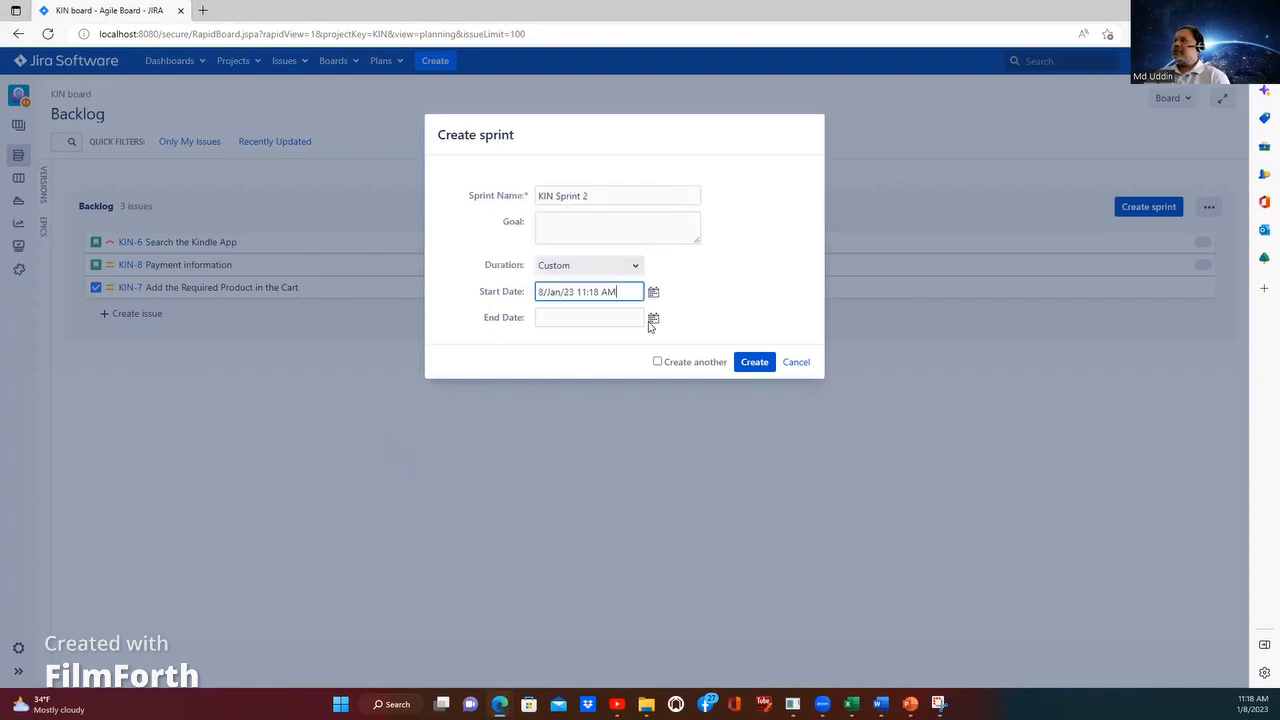
left_click(652, 320)
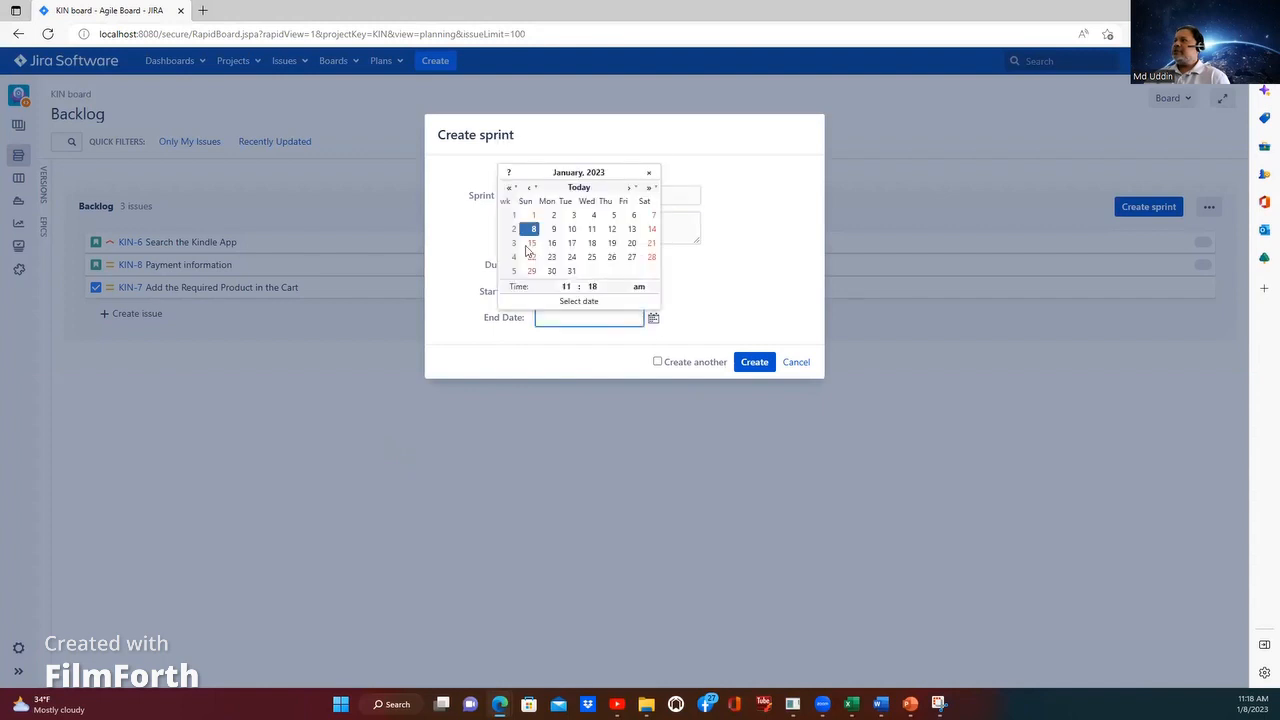
left_click(631, 258)
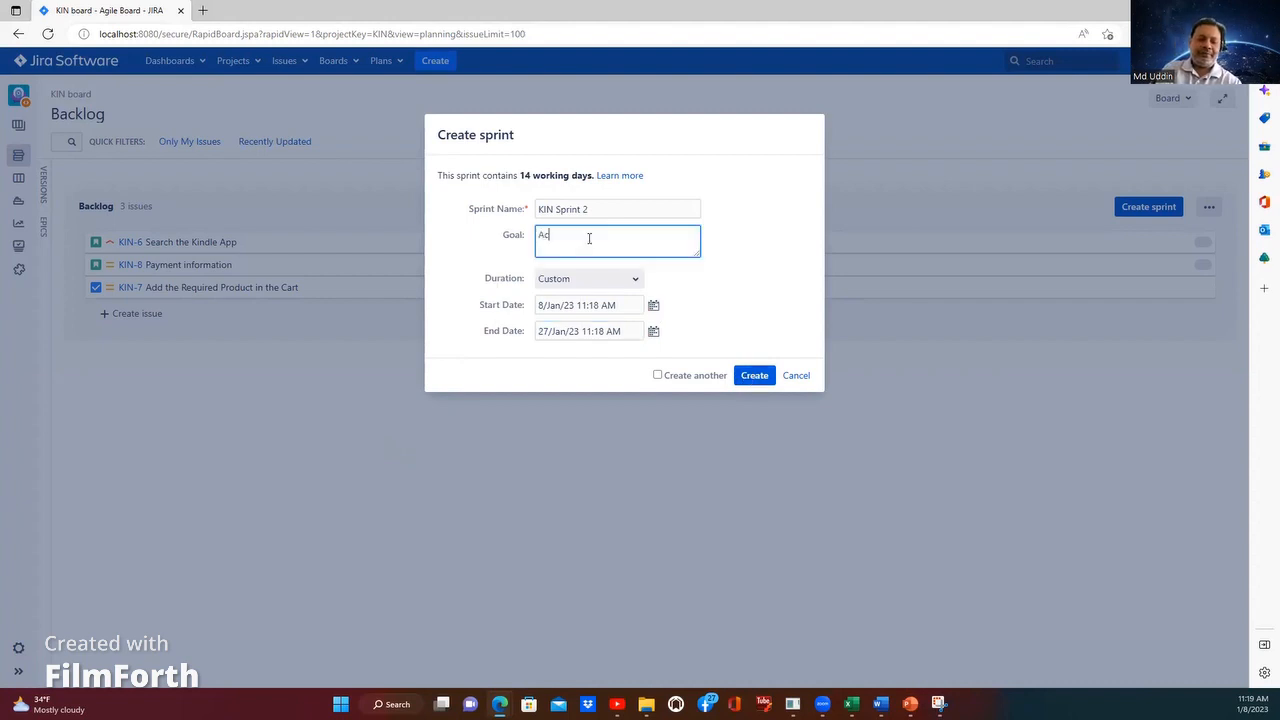
Step: Set the sprint goal to "Accomplish all committed user stories", spelled correctly, and create the sprint
type("plished")
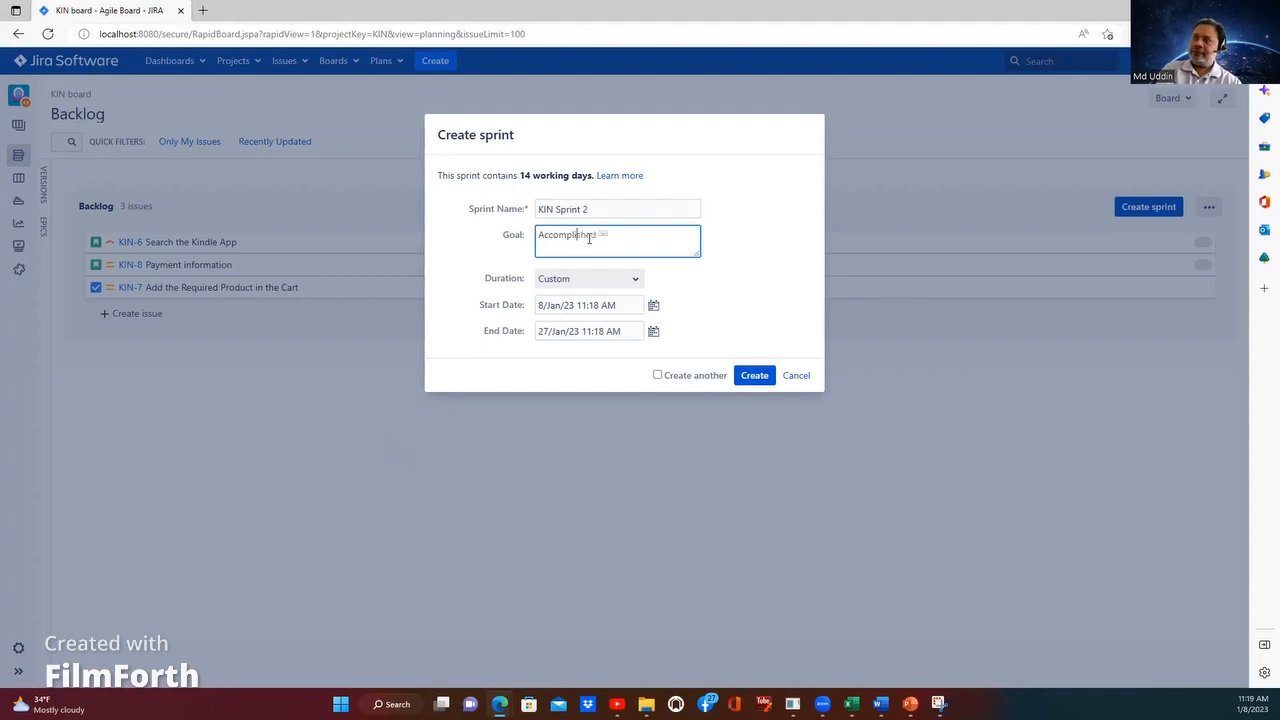
key("BackSpace")
key("BackSpace")
type("mp")
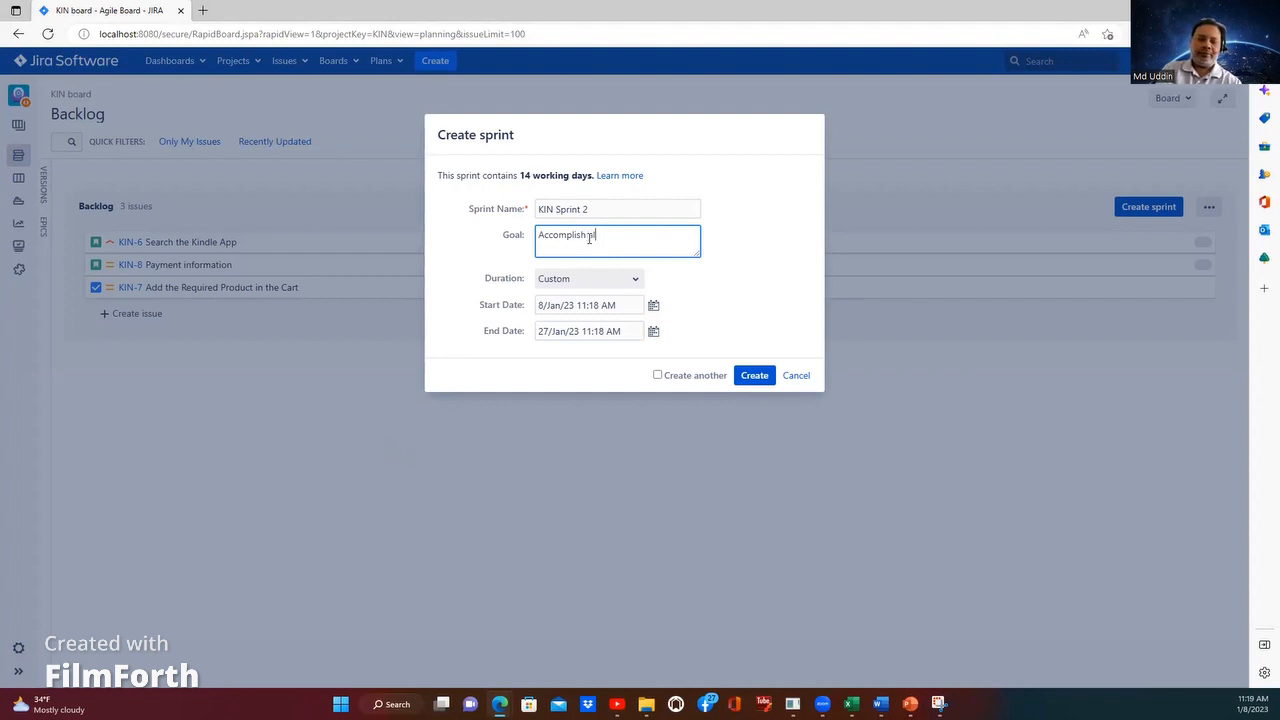
type("lish all commited tas")
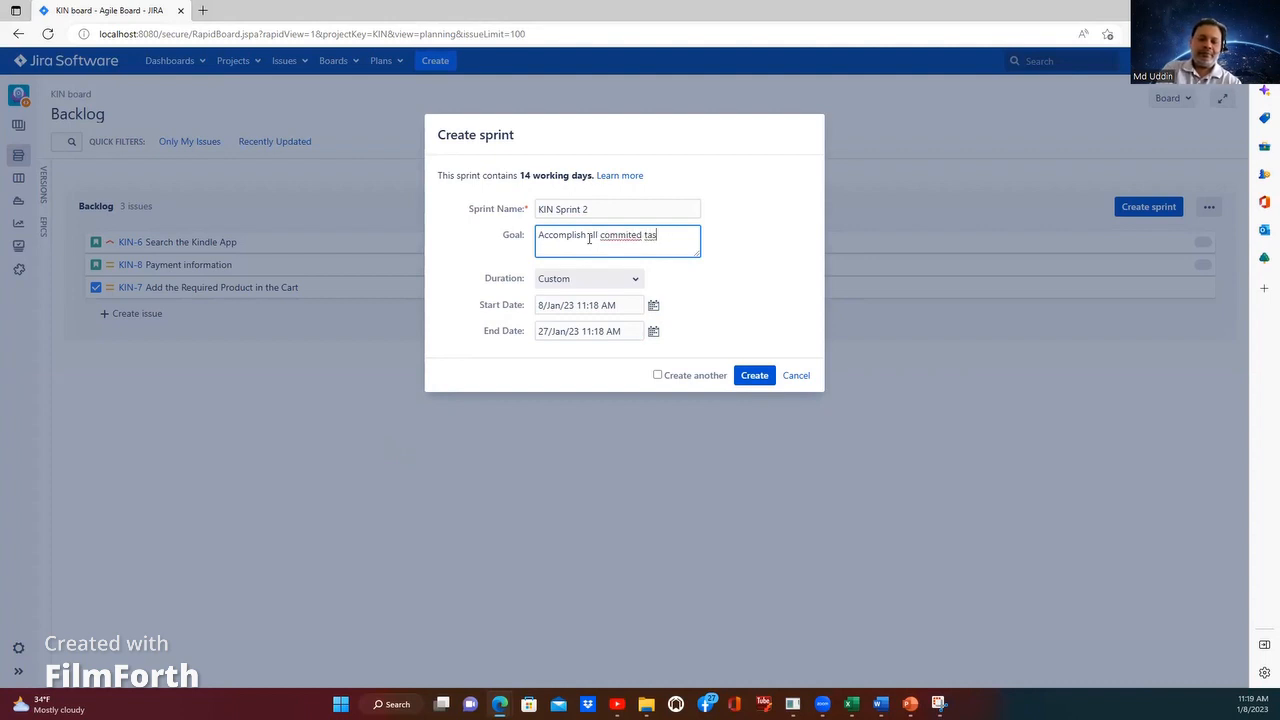
key("BackSpace")
key("BackSpace")
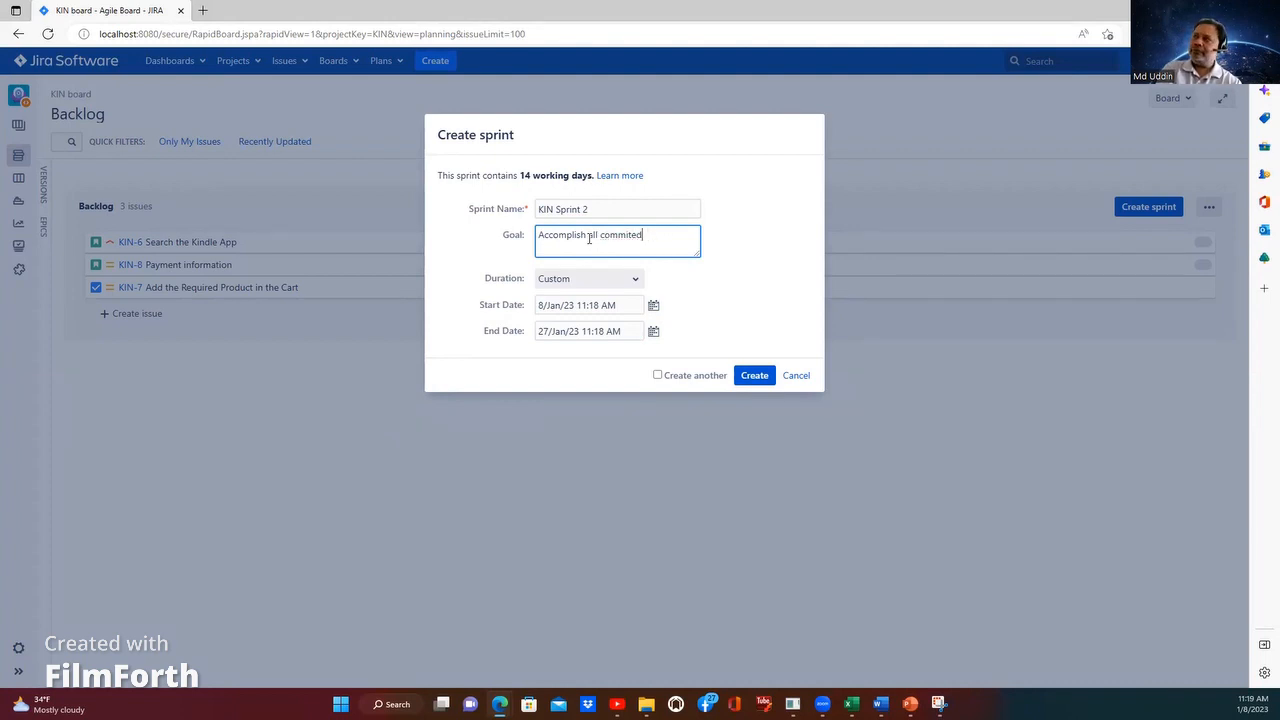
type("d user st")
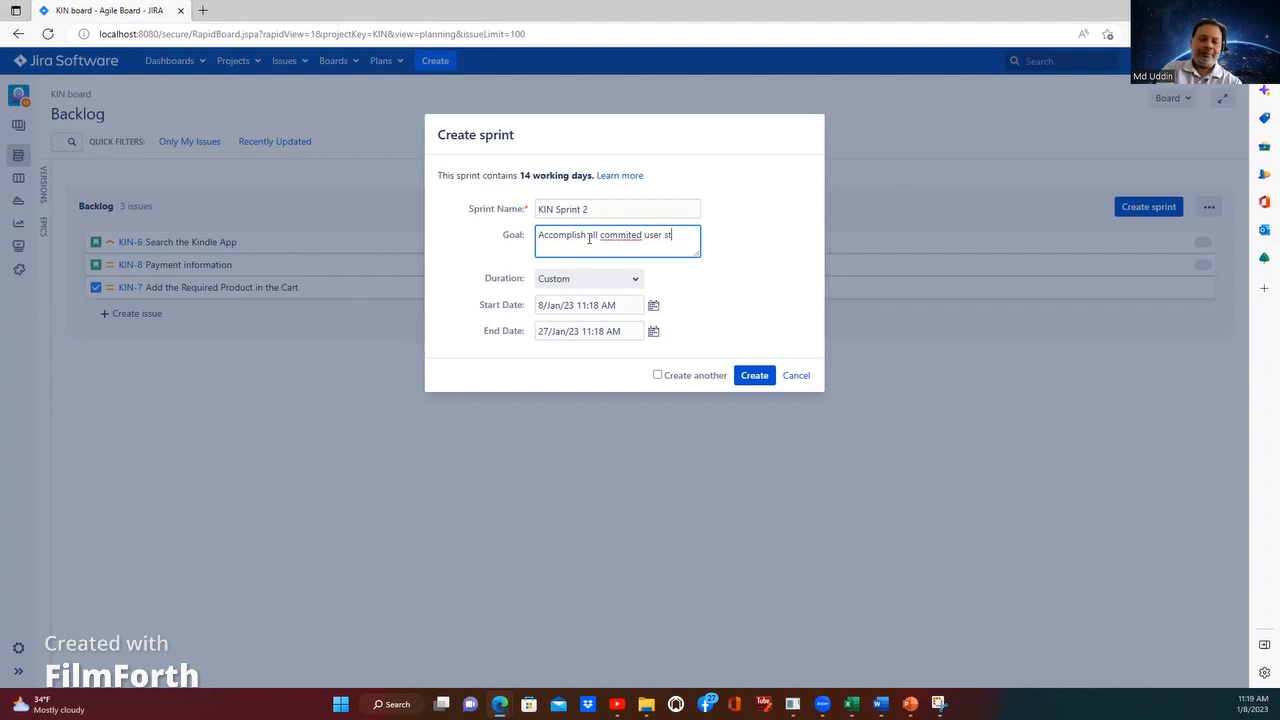
type("ories")
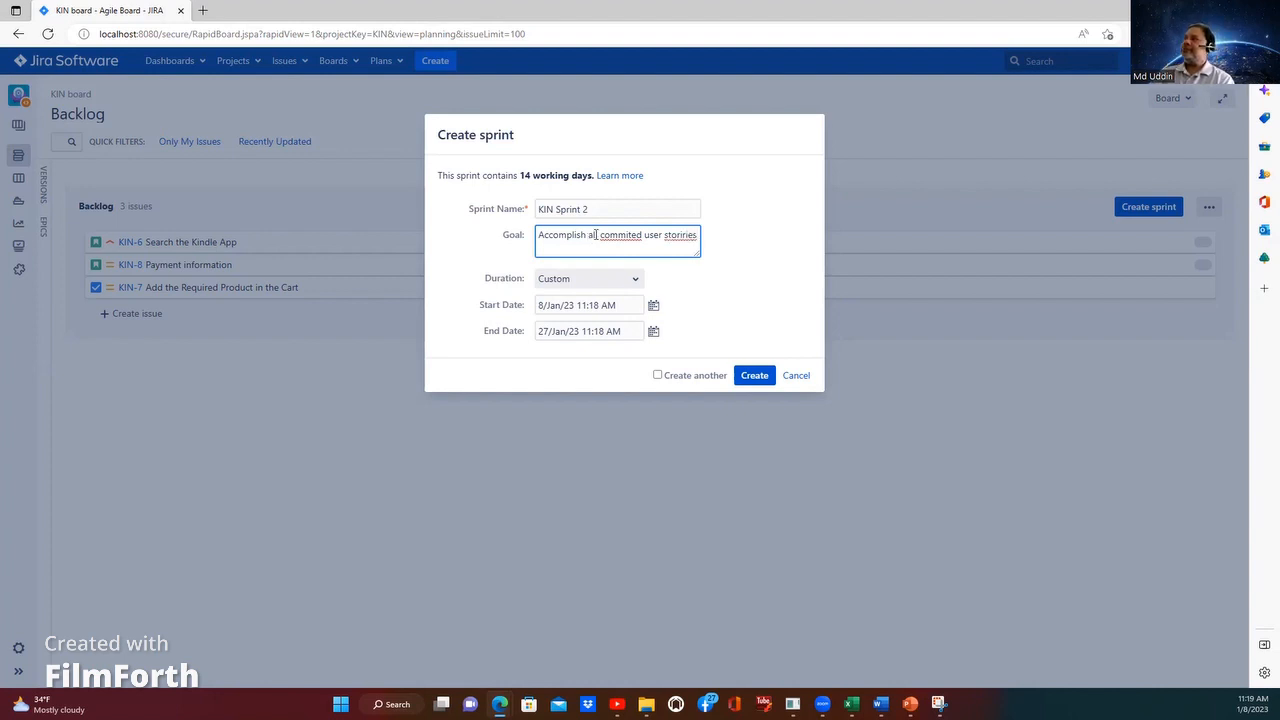
left_click(620, 236)
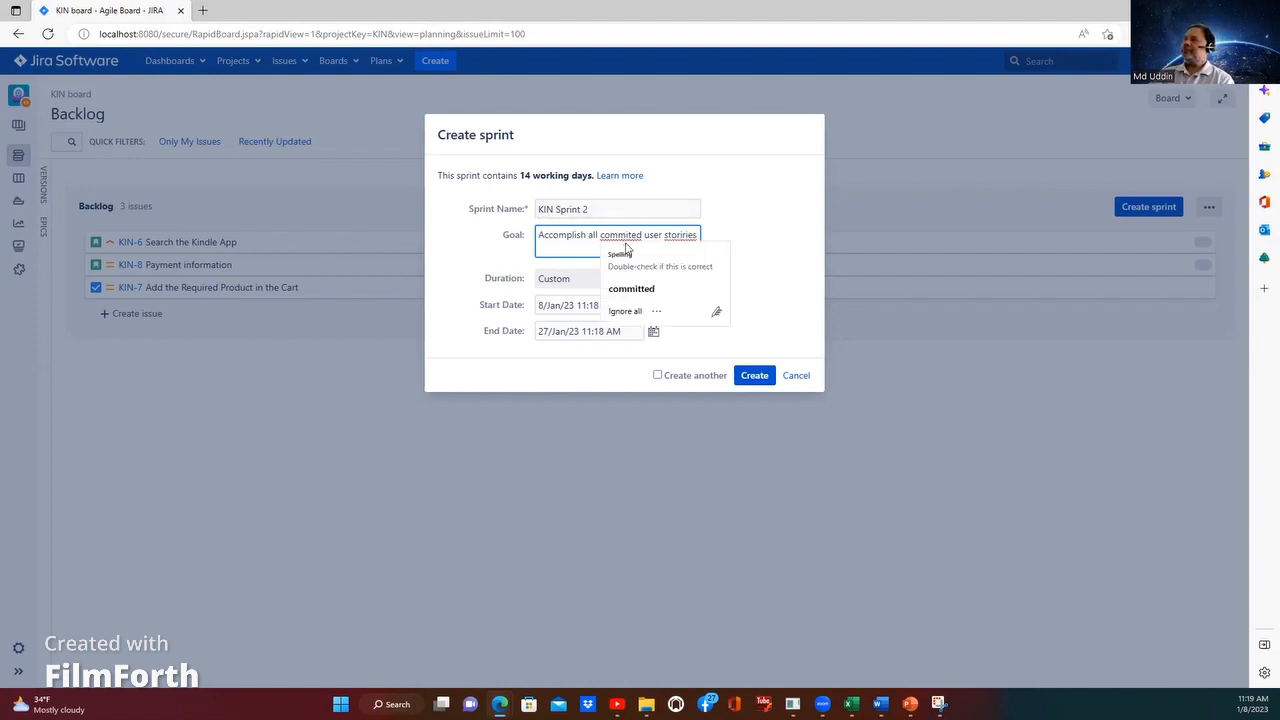
left_click(631, 288)
left_click(563, 247)
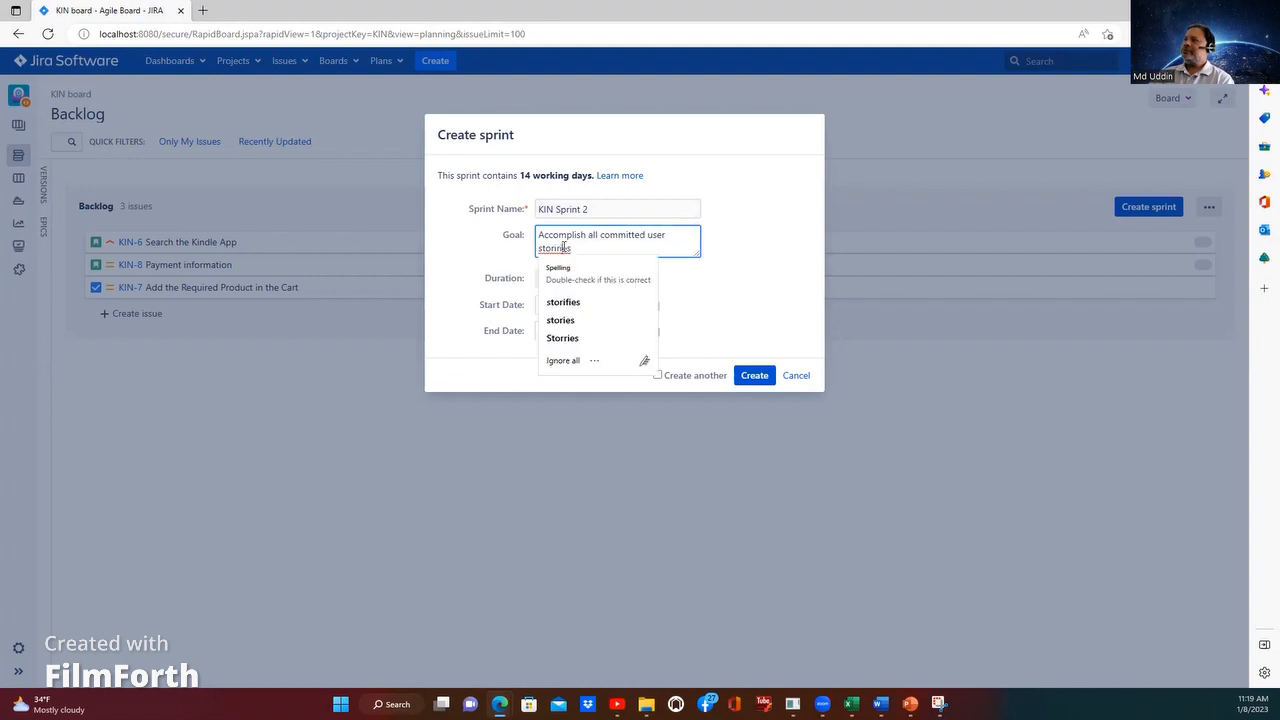
left_click(562, 320)
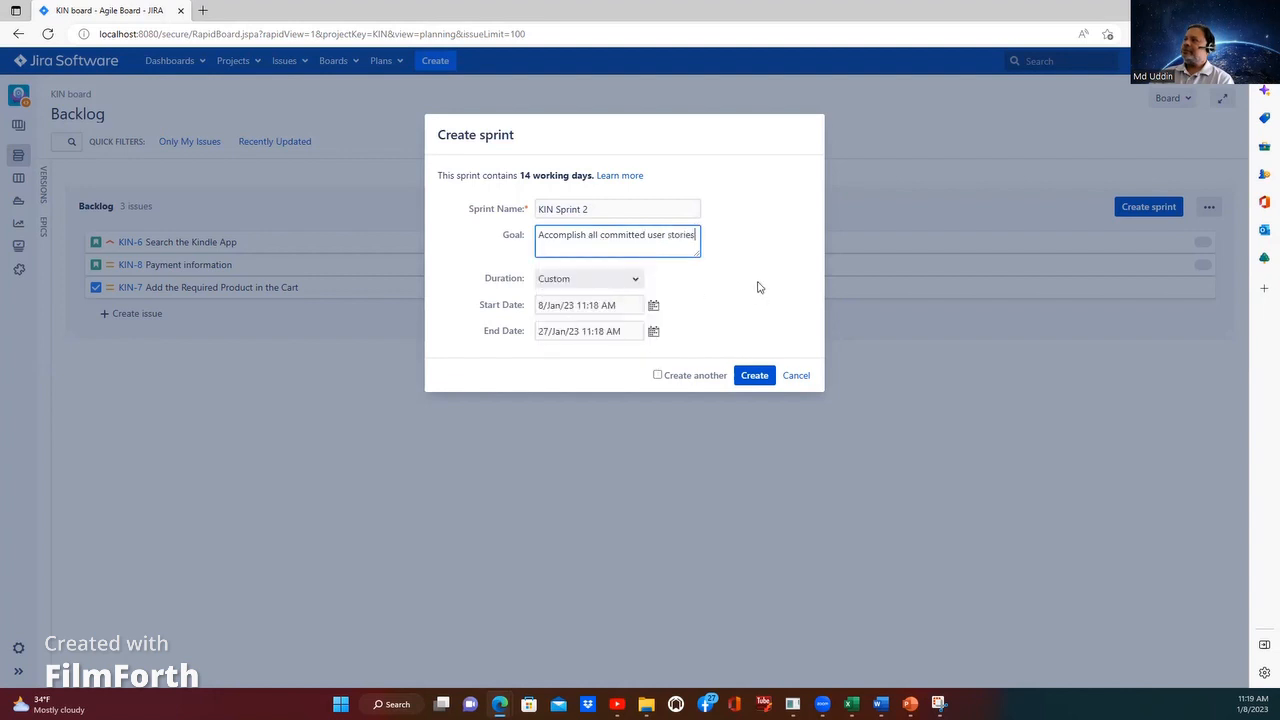
left_click(753, 375)
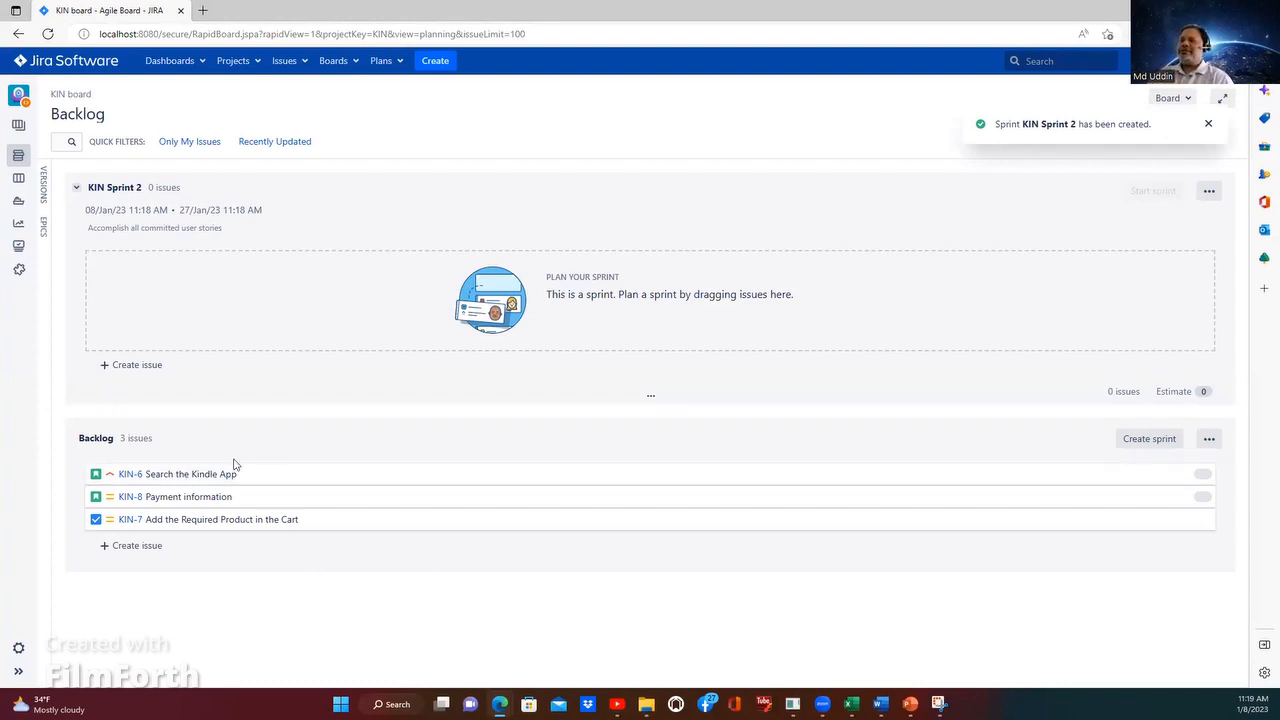
Step: Move the backlog issues KIN-6, KIN-7 and KIN-8 into KIN Sprint 2, with KIN-8 first and KIN-6 last
left_click_drag(235, 463, 168, 276)
left_click_drag(151, 391, 155, 285)
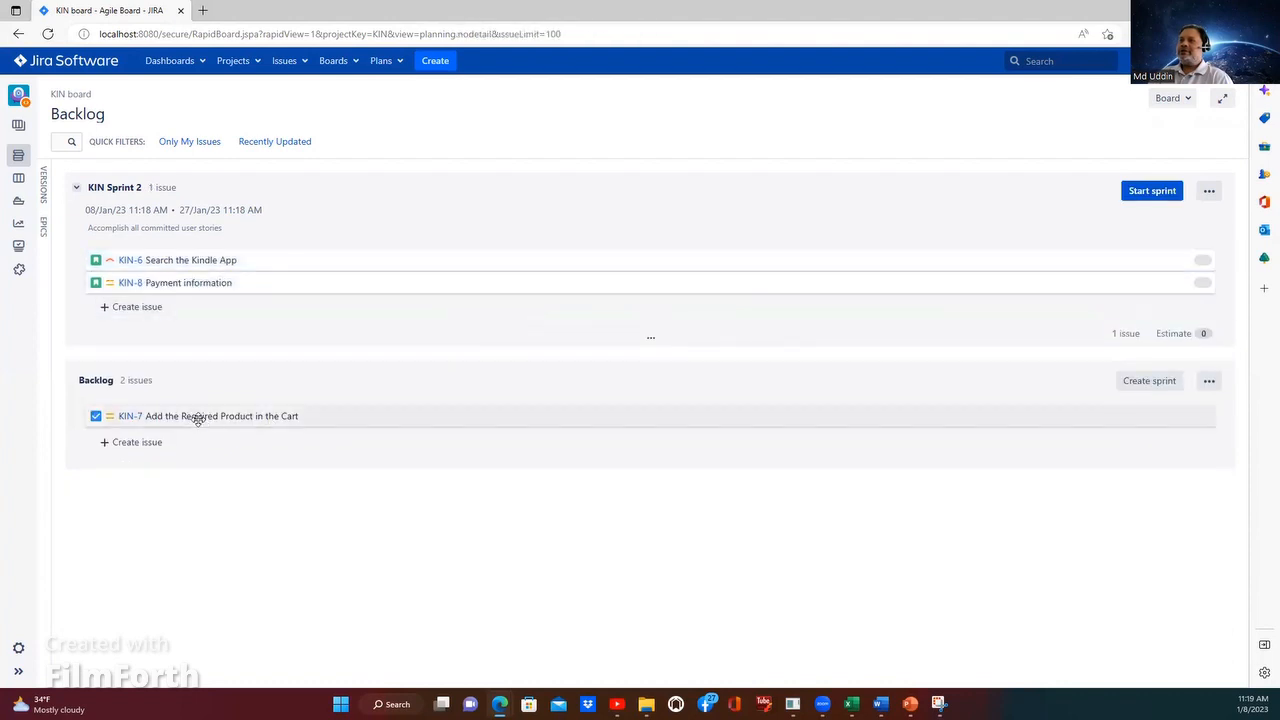
left_click_drag(198, 419, 189, 311)
left_click_drag(174, 418, 189, 308)
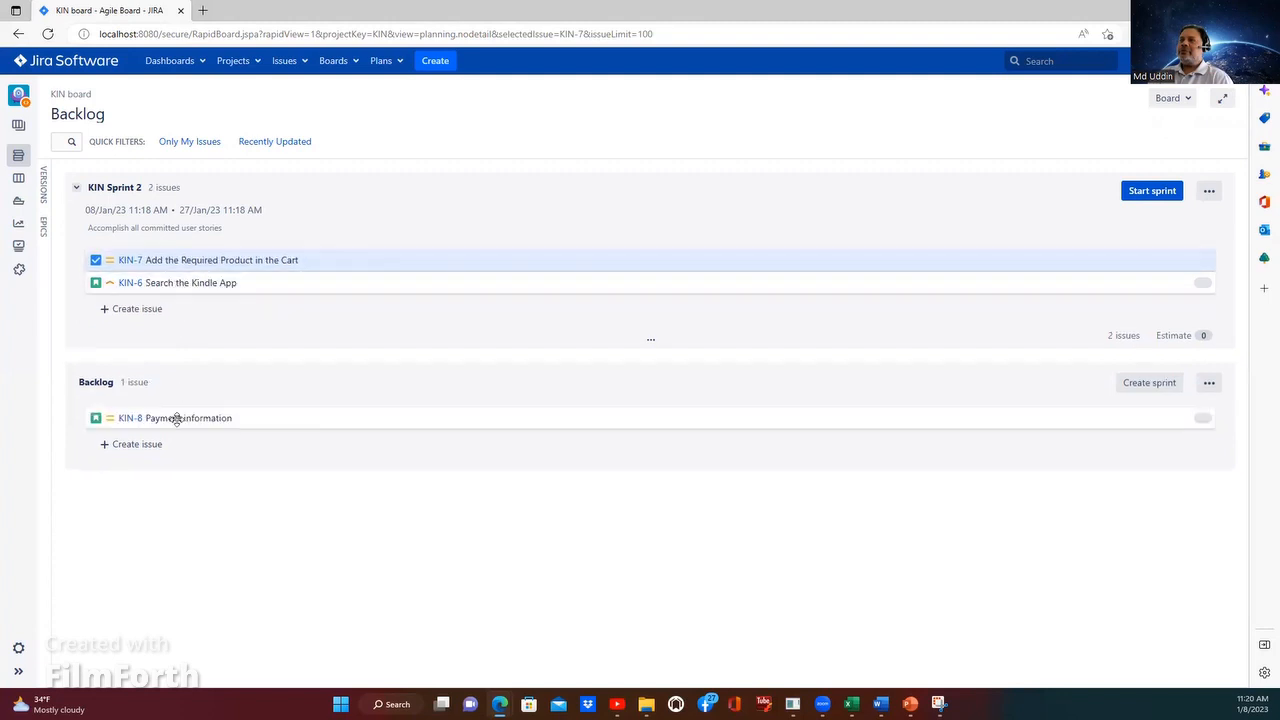
left_click_drag(176, 418, 177, 260)
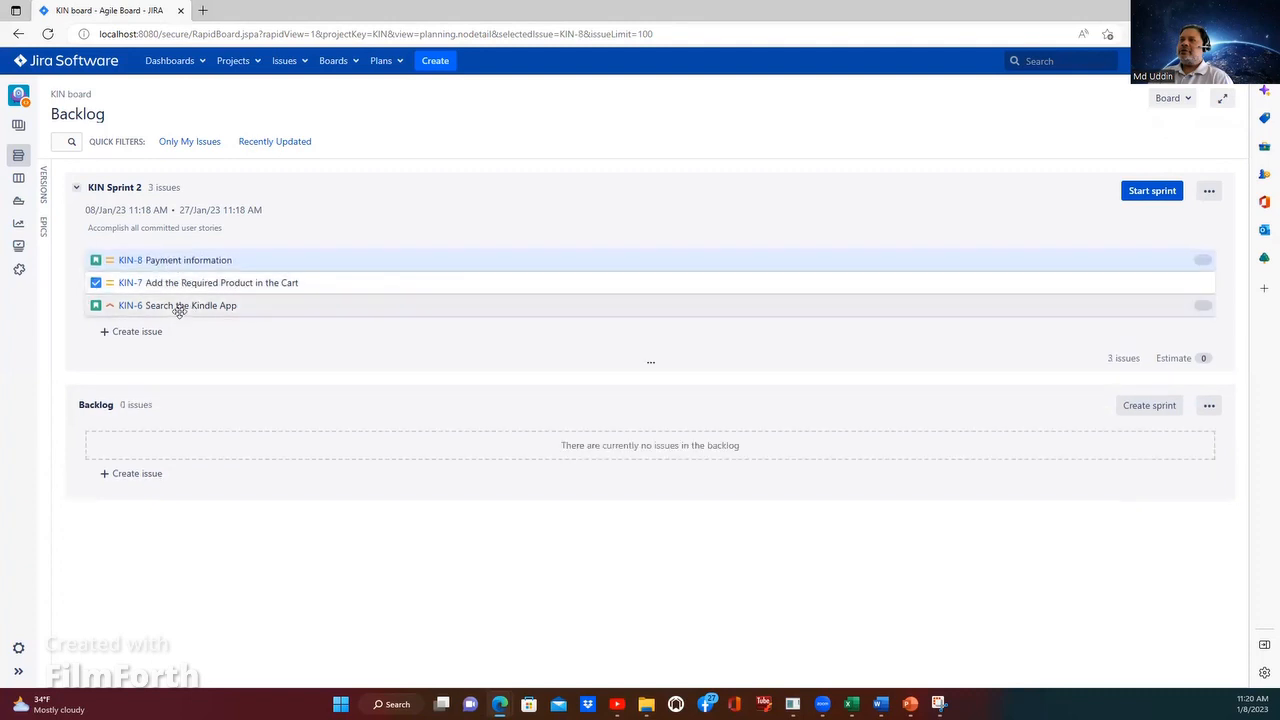
Step: Reorder KIN Sprint 2 so KIN-6 is first and KIN-8 last, and start the sprint with its existing goal and dates
mouse_move(160, 260)
left_mouse_down()
mouse_move(163, 320)
mouse_move(143, 257)
left_mouse_up()
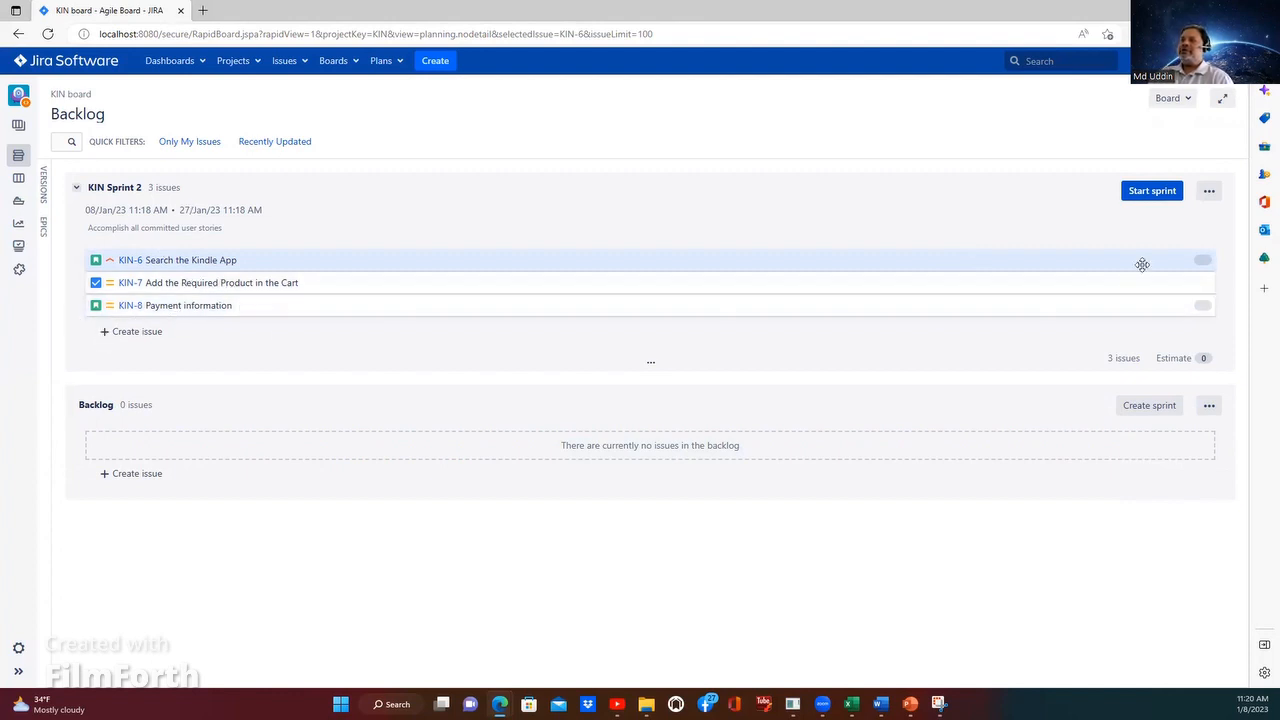
left_click(1152, 191)
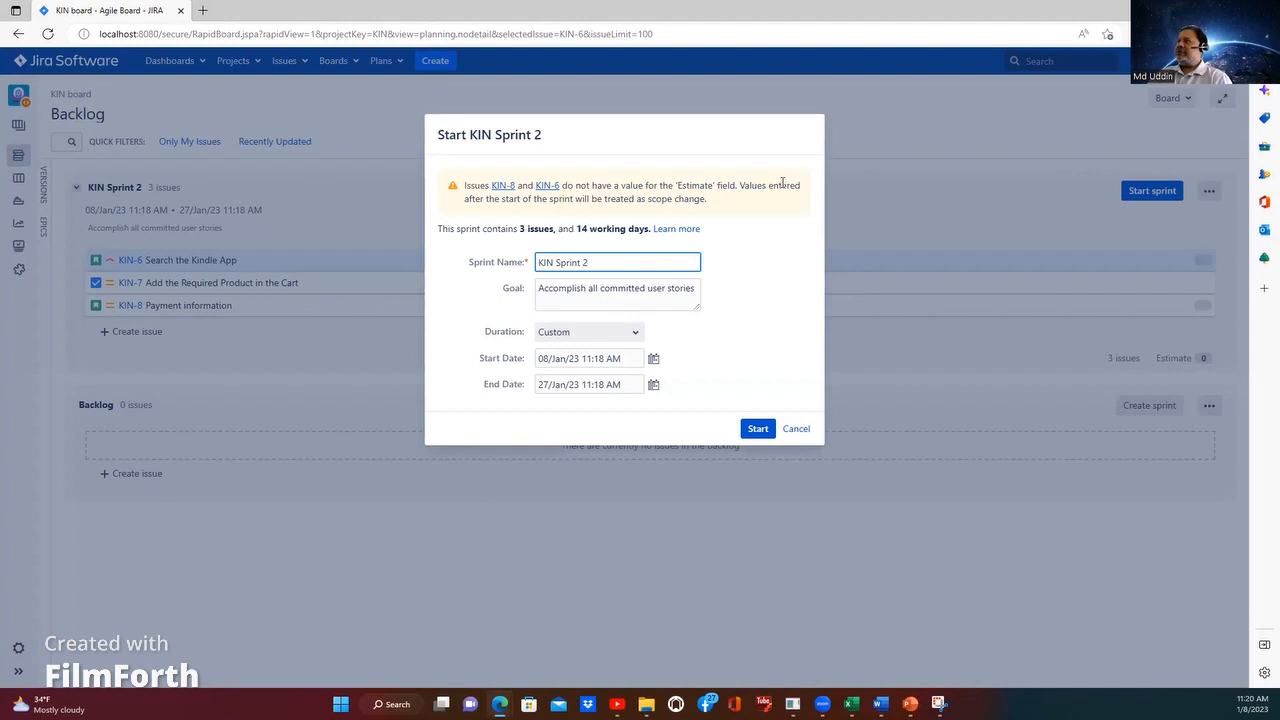
left_click(758, 430)
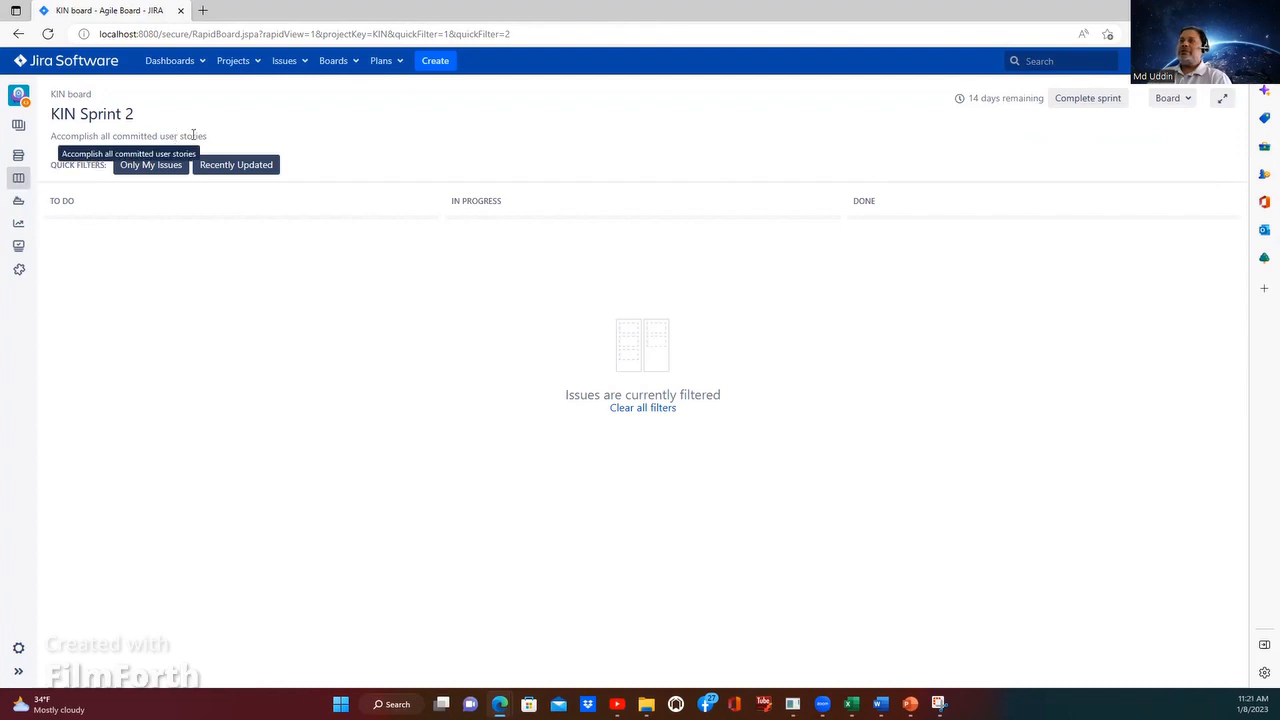
Step: Turn off the Only My Issues and Recently Updated quick filters on the KIN Sprint 2 board
left_click(187, 165)
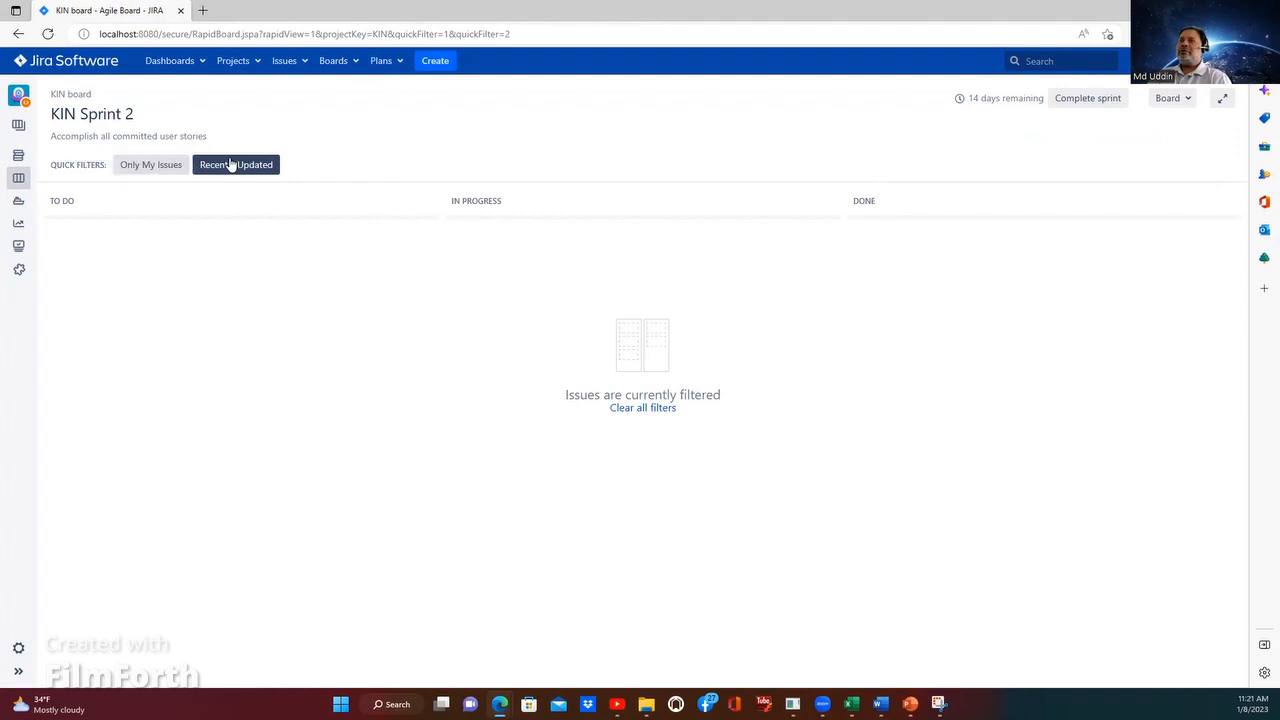
left_click(229, 165)
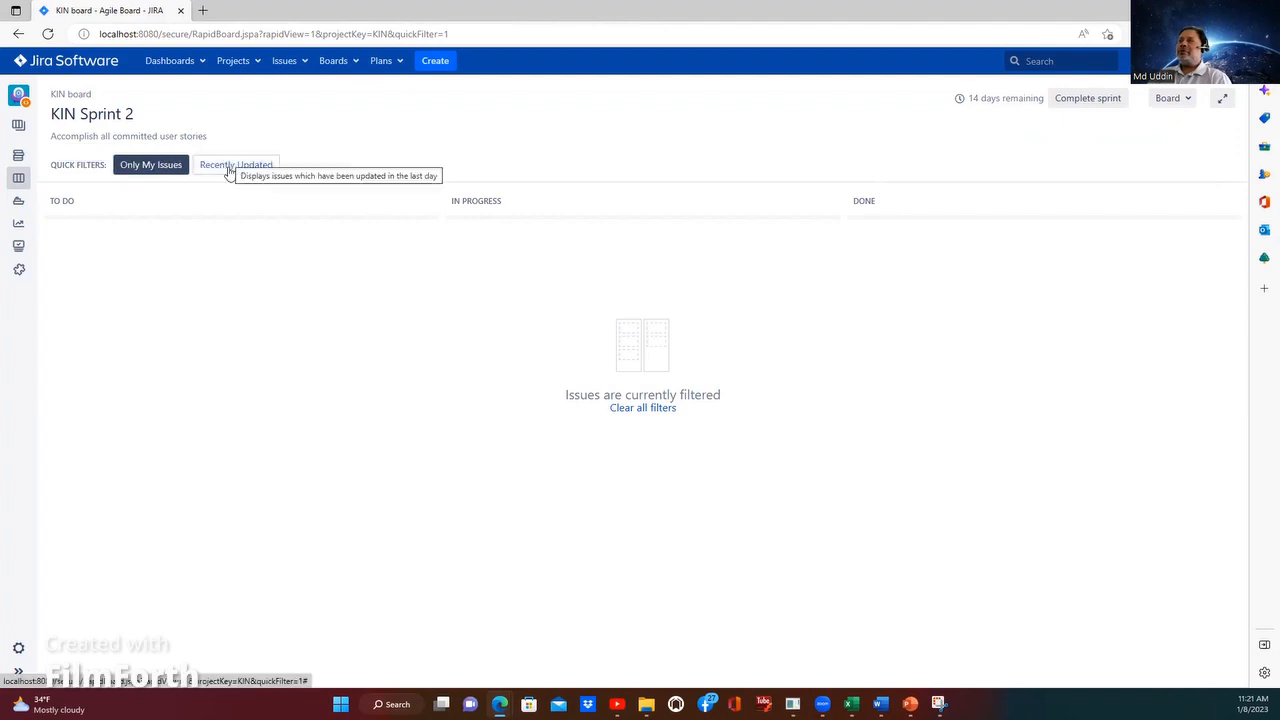
left_click(150, 168)
left_click(150, 168)
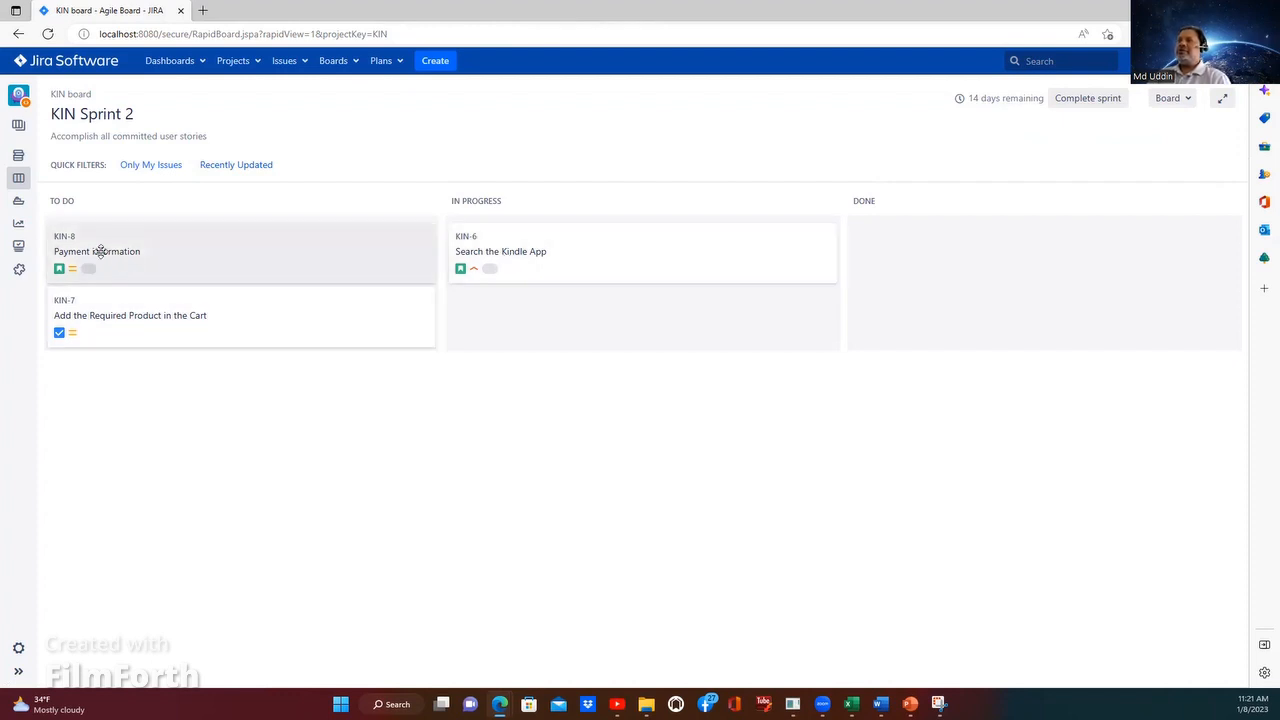
Step: Move KIN-7, Add the Required Product in the Cart, to In Progress and change its issue type to Story
left_click(162, 325)
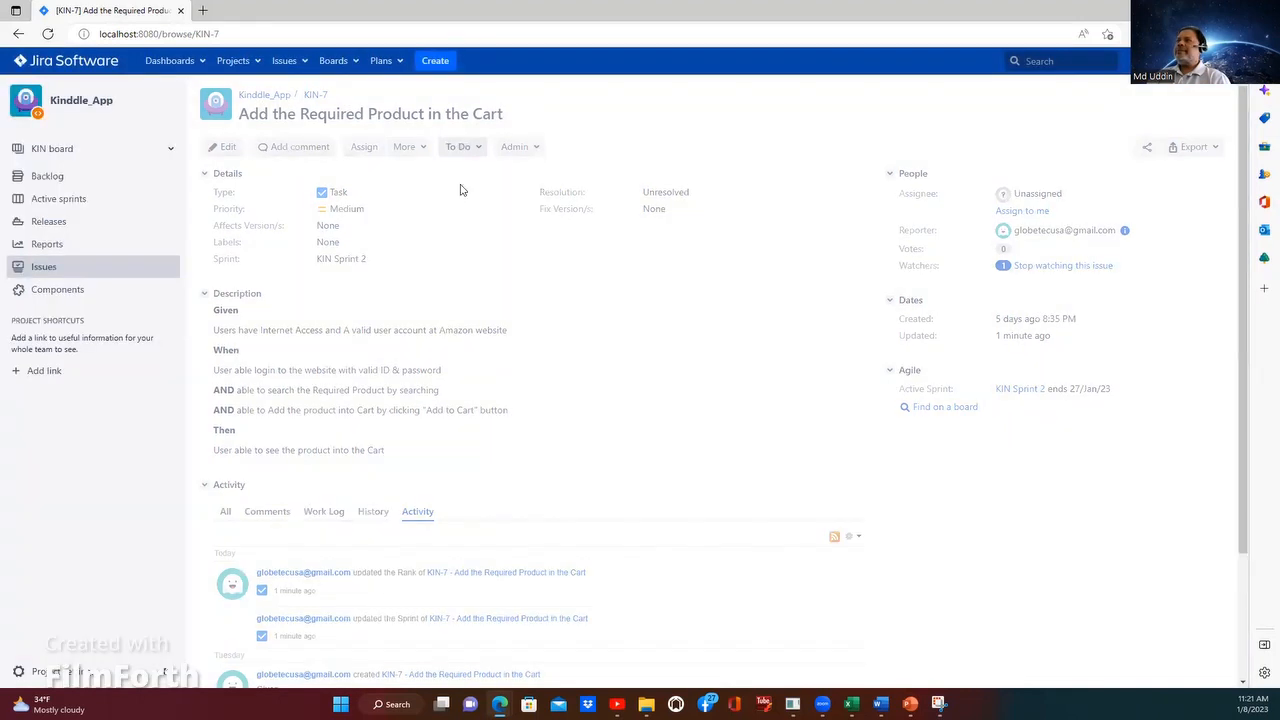
left_click(360, 192)
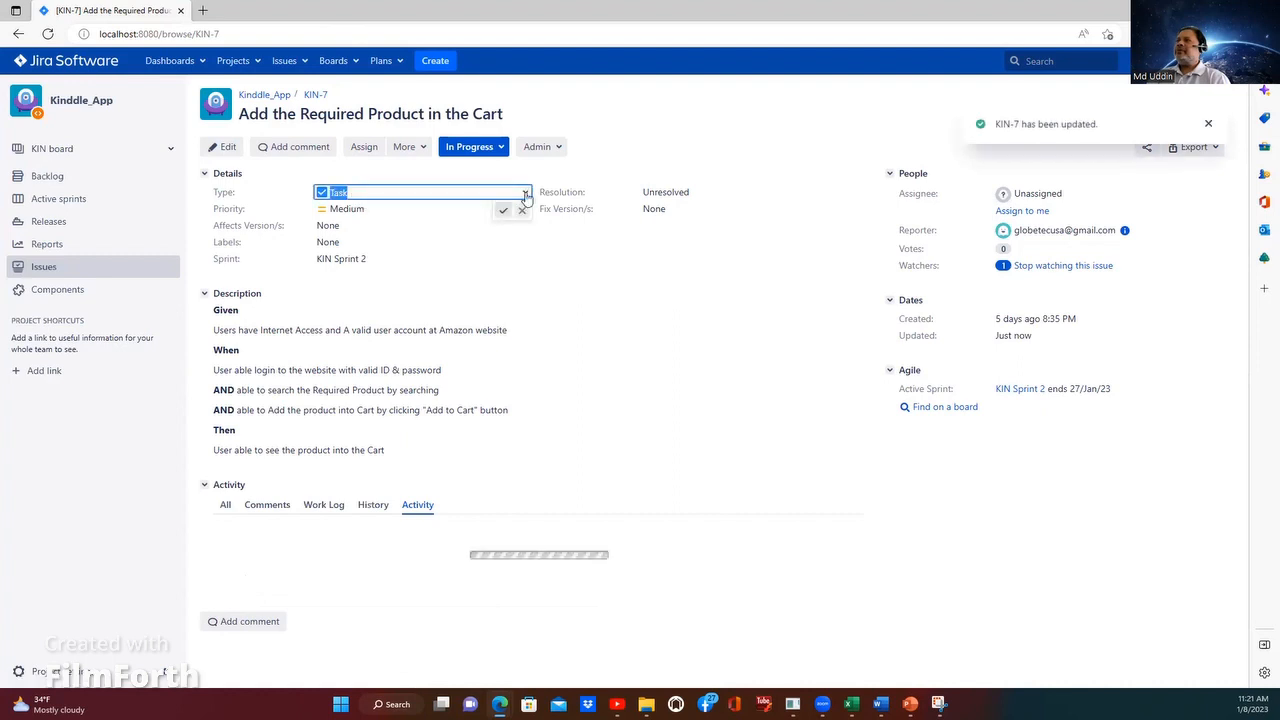
left_click(525, 193)
left_click(345, 212)
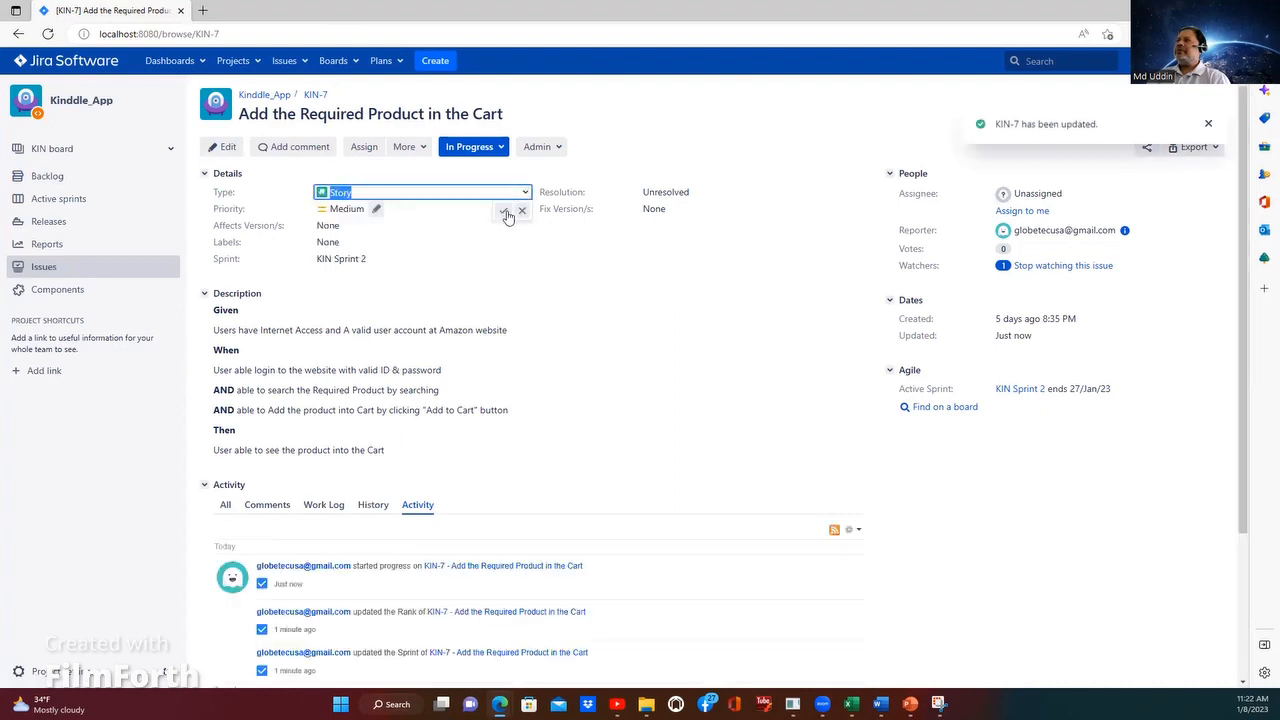
left_click(506, 214)
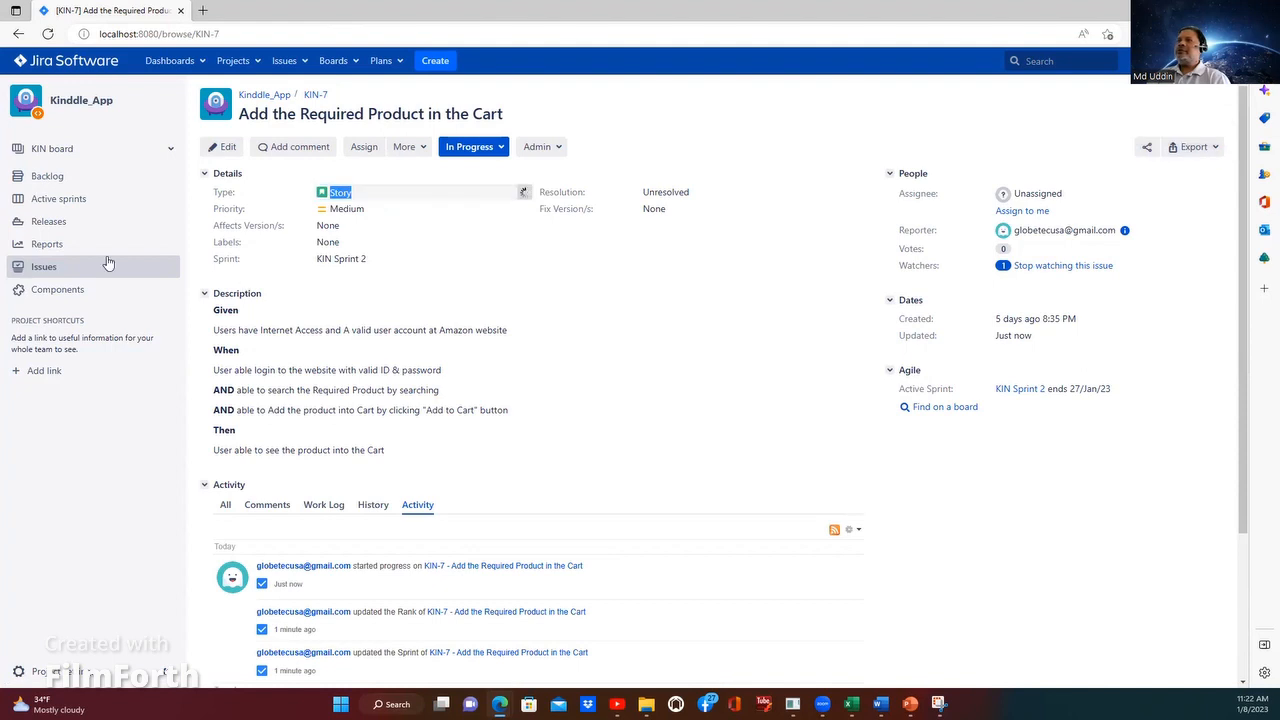
Step: Return to the active sprint board and move KIN-8, Payment information, to In Progress below KIN-7
left_click(55, 199)
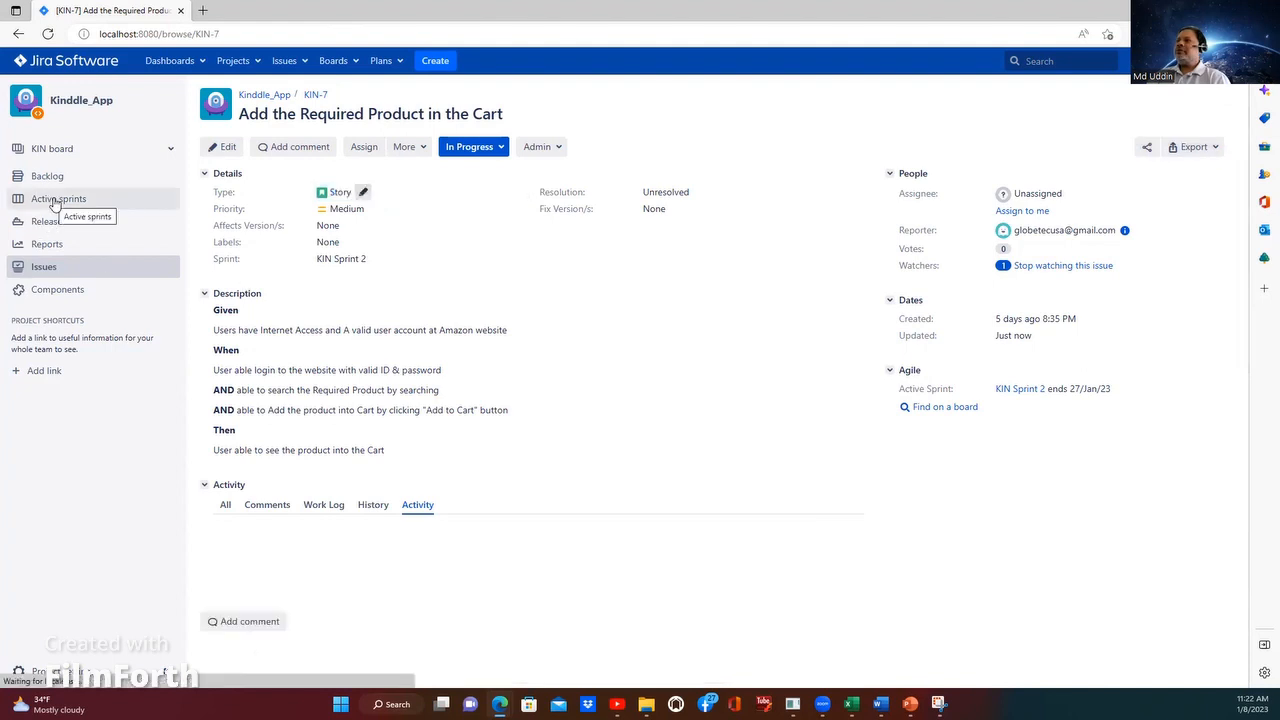
left_click(55, 199)
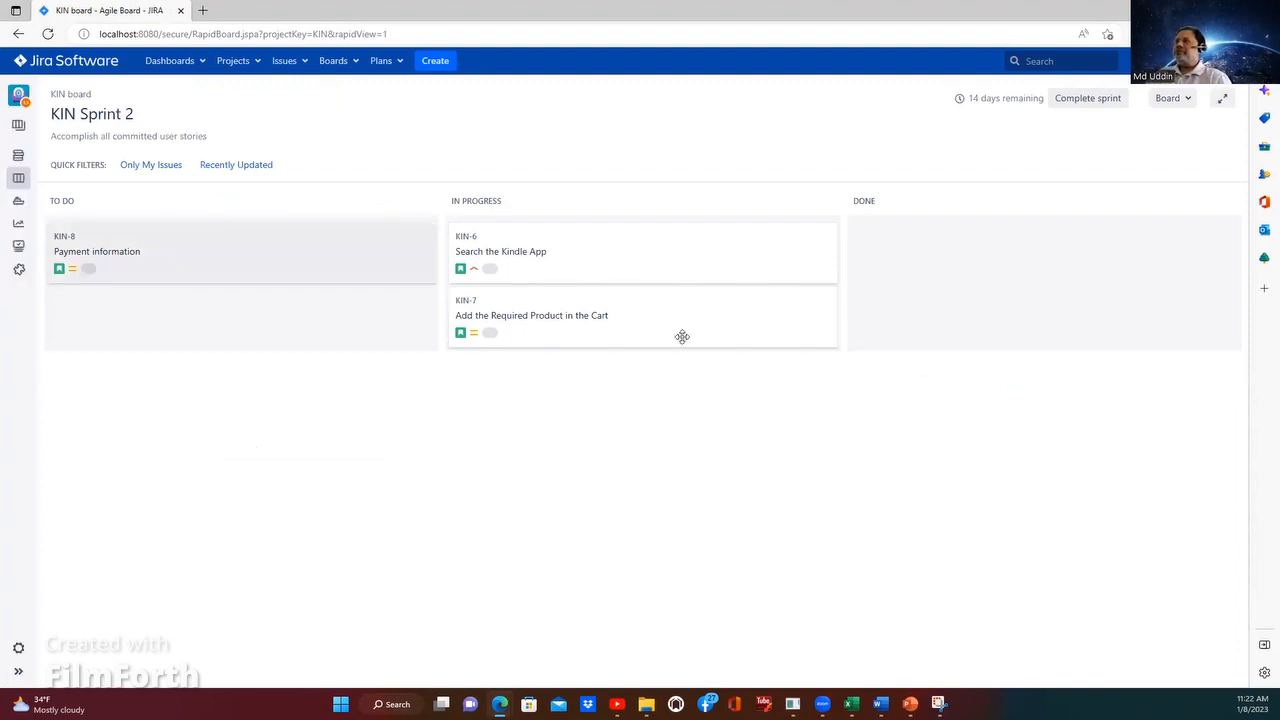
left_click_drag(61, 271, 584, 333)
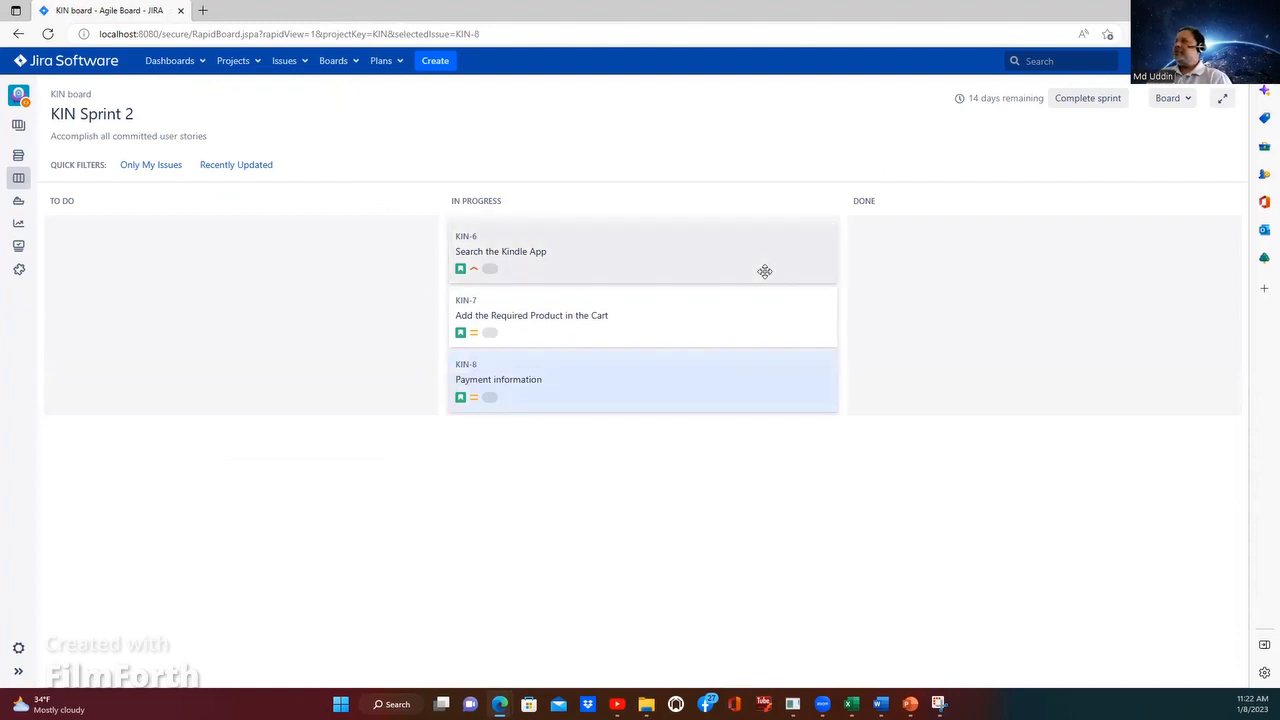
Step: Set the estimate of KIN-6, Search the Kindle App, to 1
left_click(466, 253)
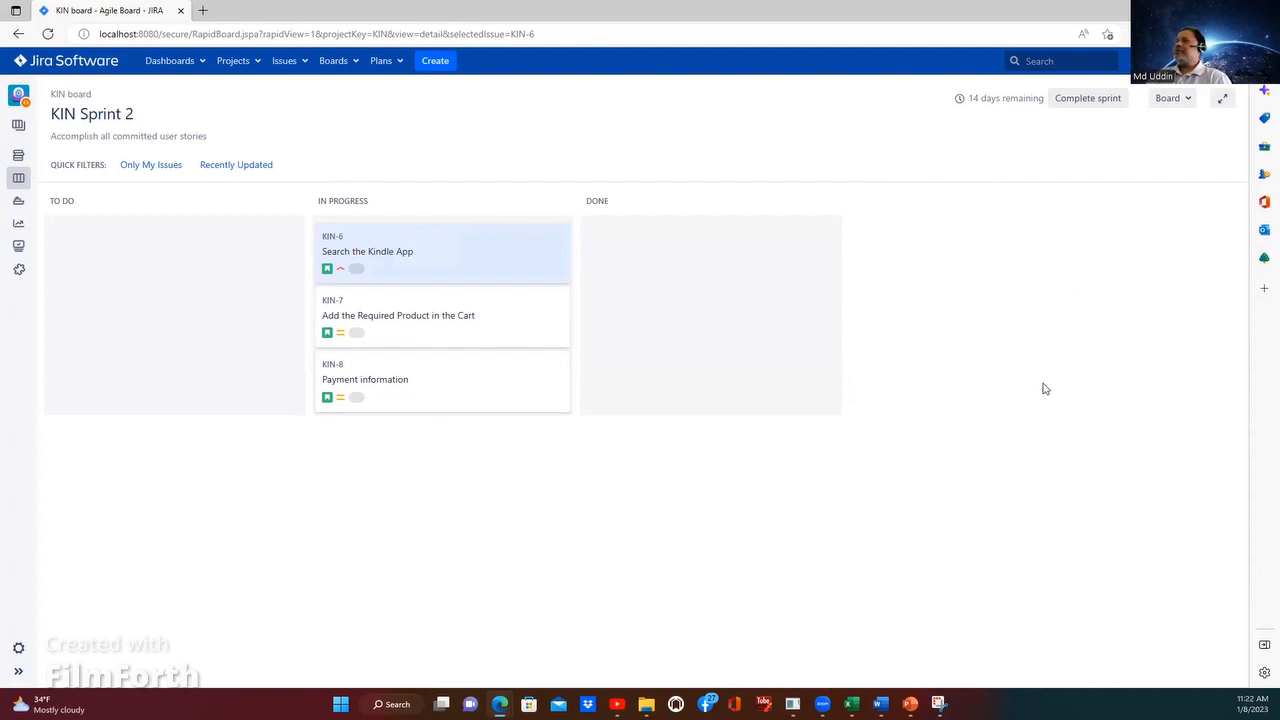
left_click(346, 250)
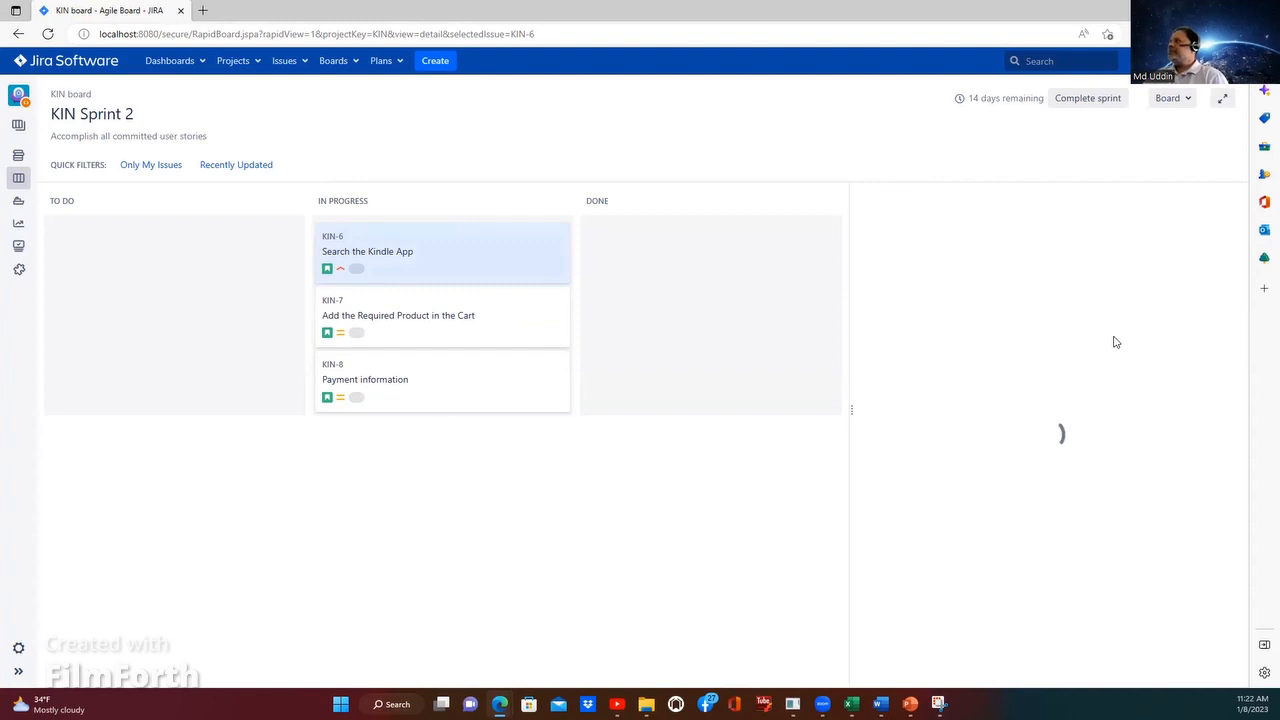
left_click(1041, 243)
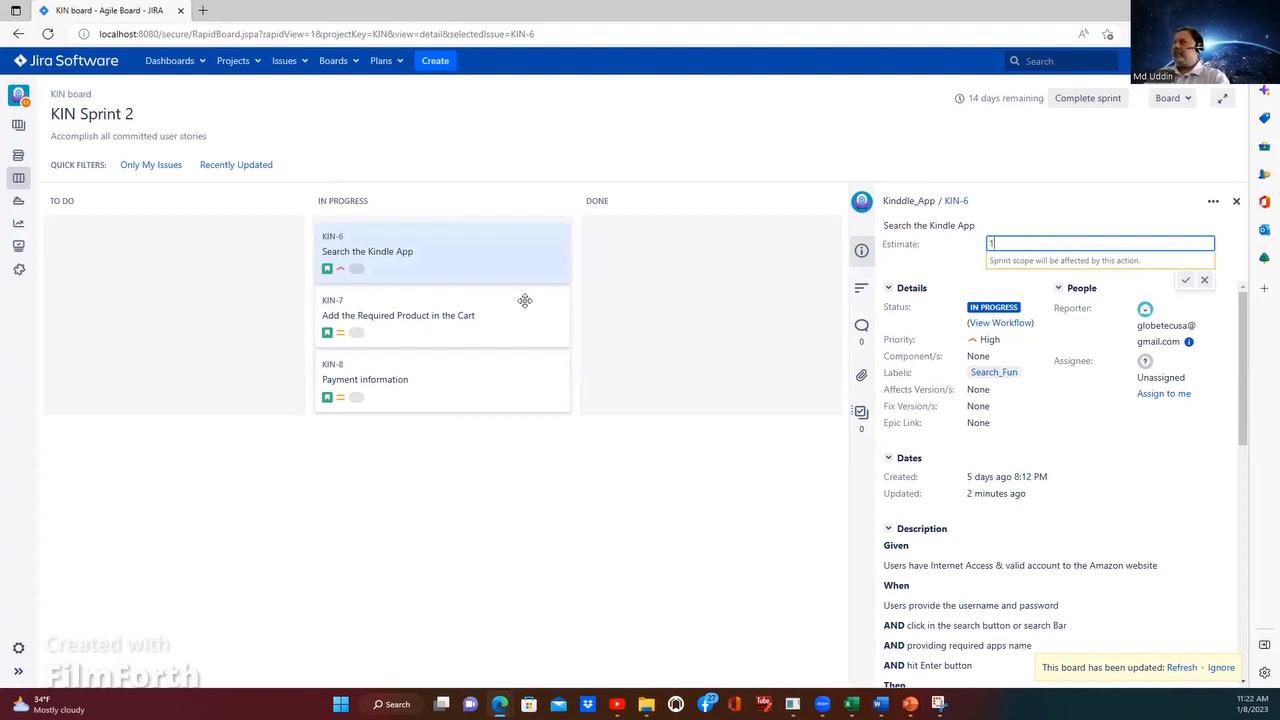
left_click(1184, 281)
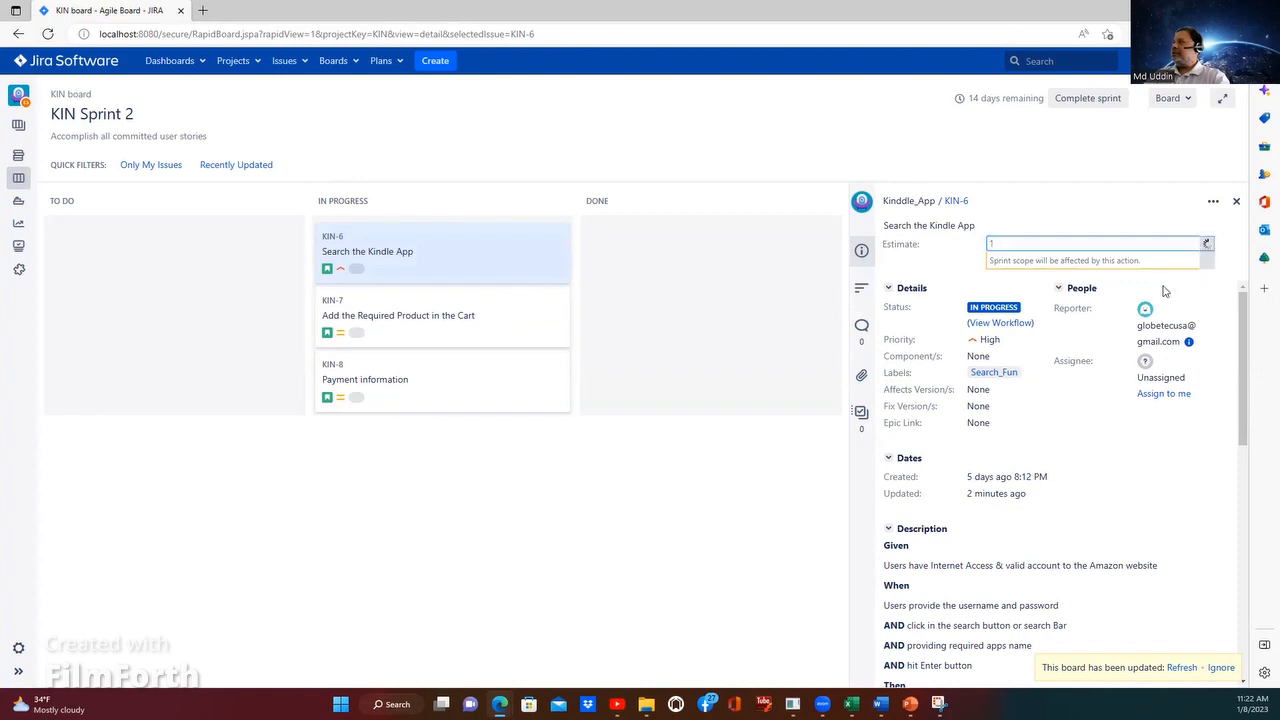
Step: Set the estimate of KIN-7, Add the Required Product in the Cart, to 2
left_click(338, 306)
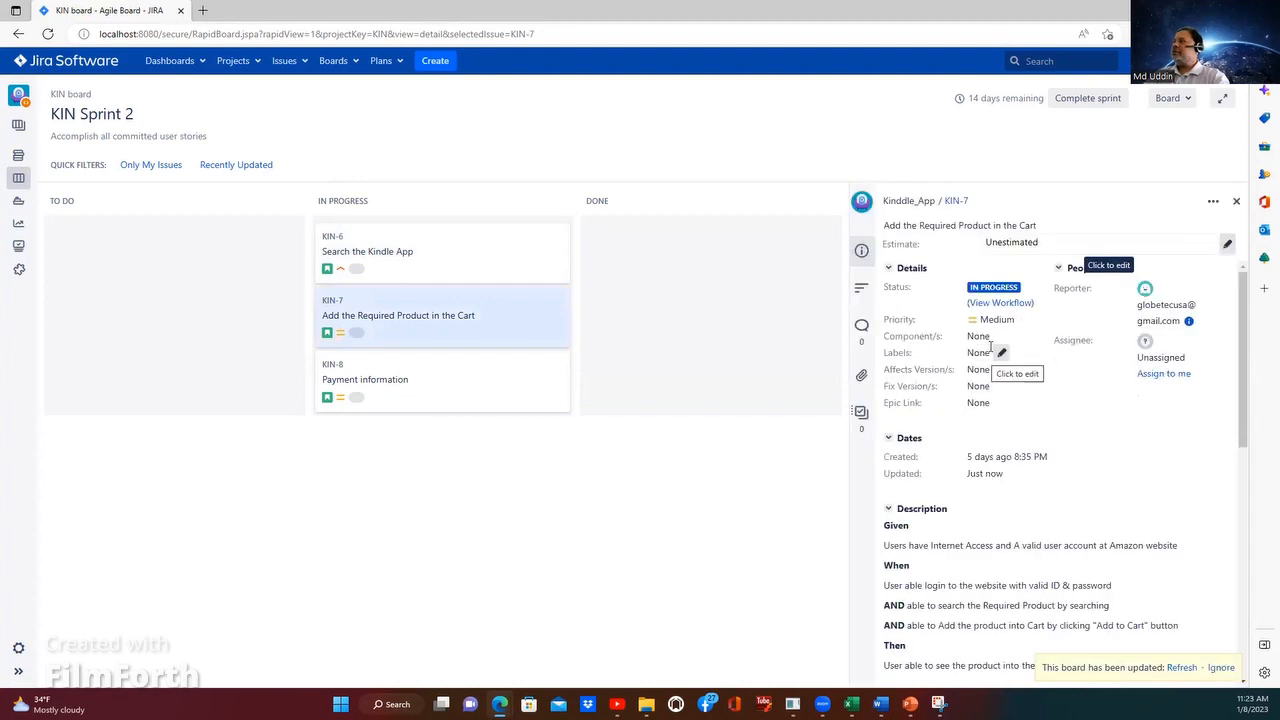
left_click(1044, 242)
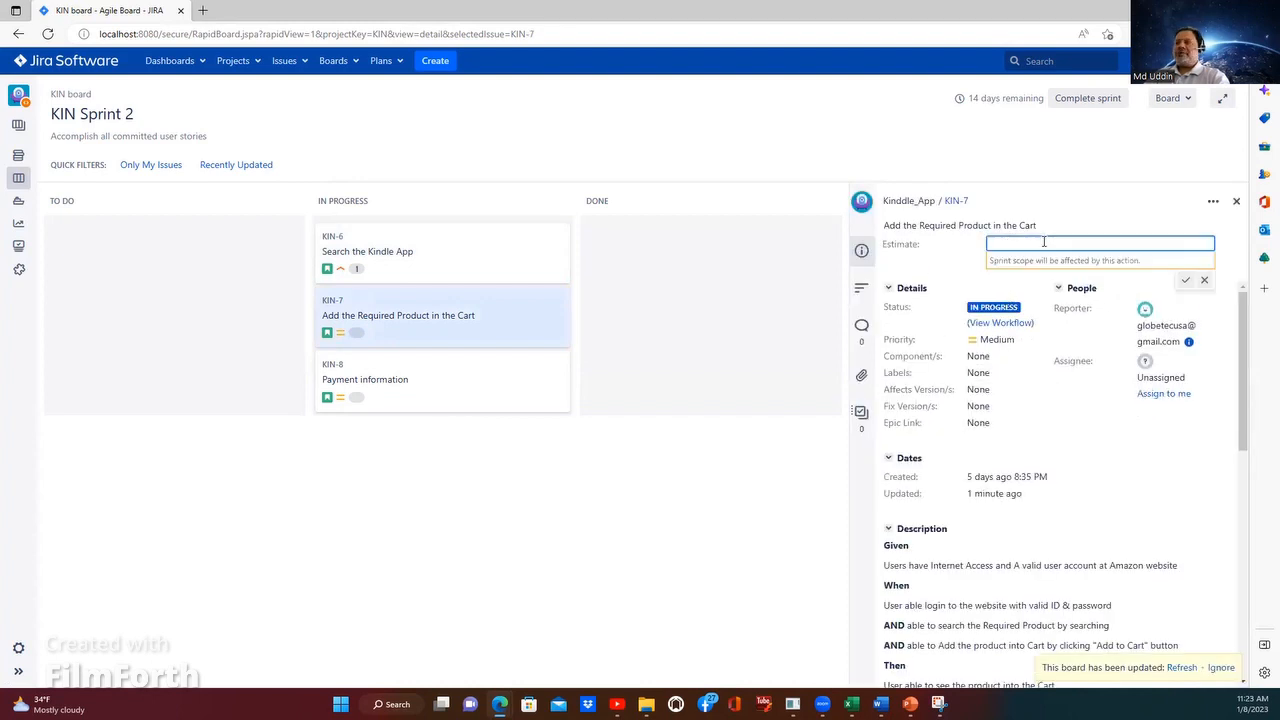
type("2")
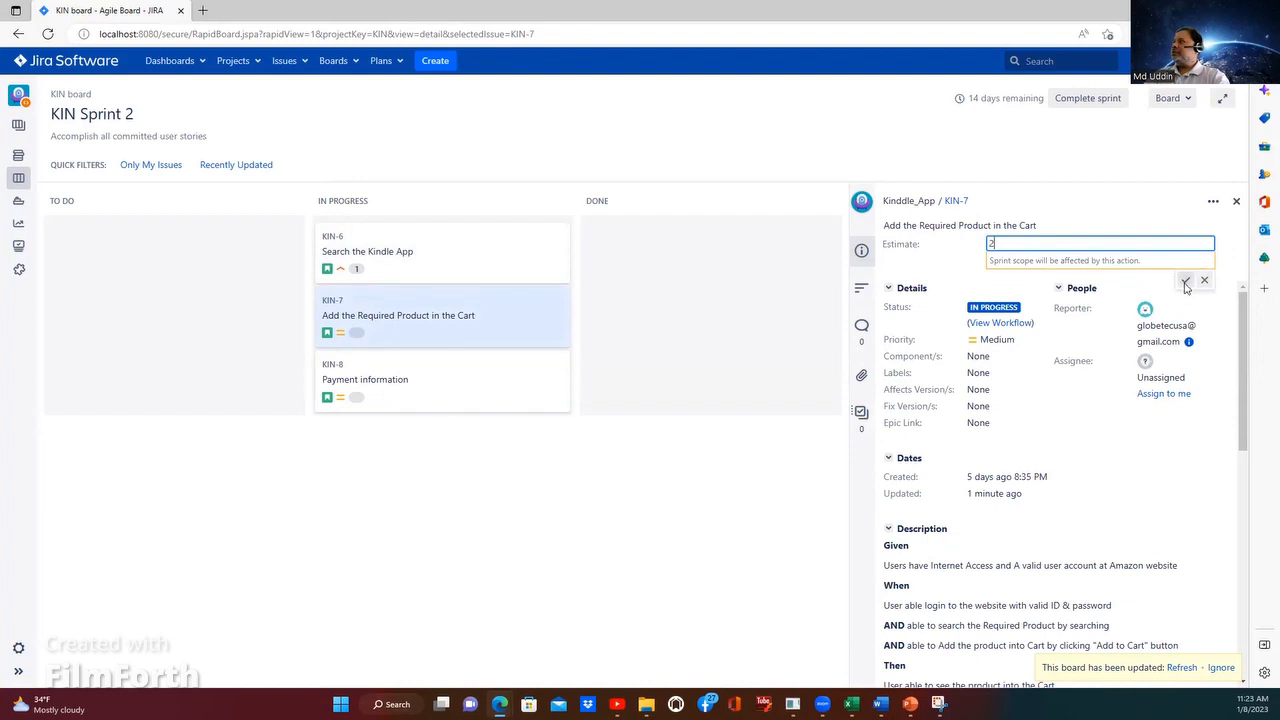
left_click(1185, 283)
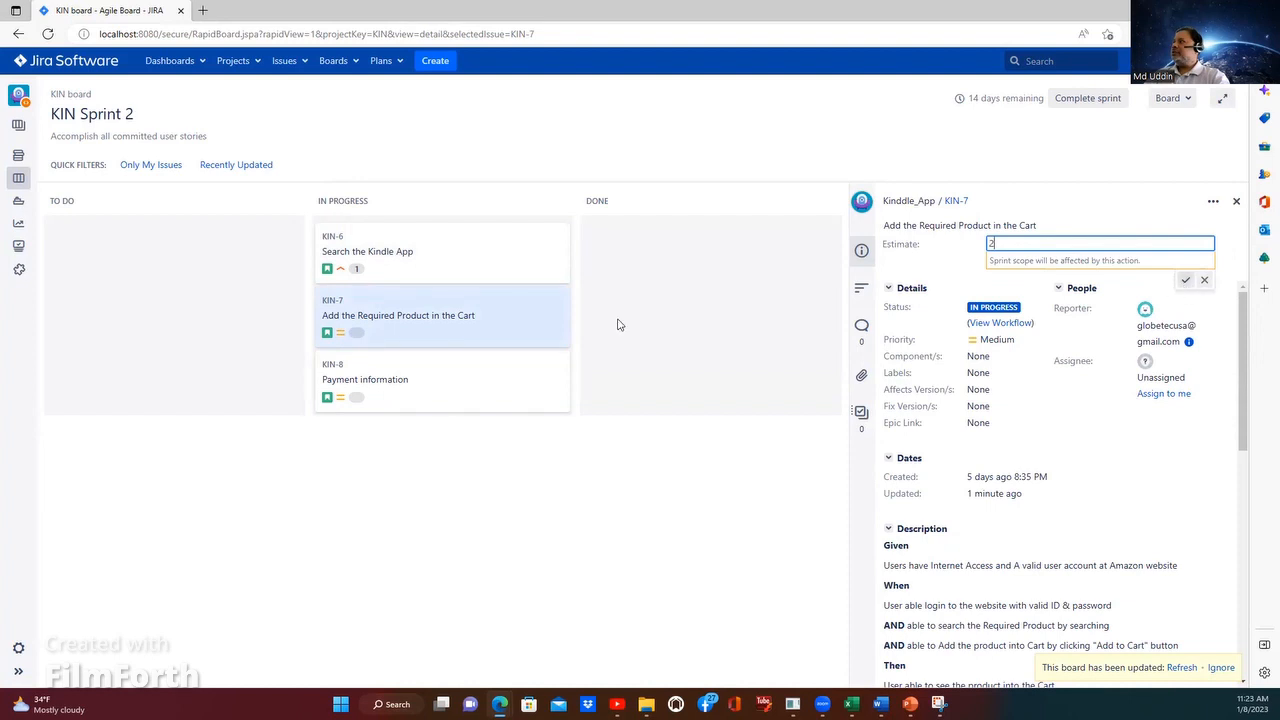
Step: Set the estimate of KIN-8, Payment information, to 1
left_click(356, 379)
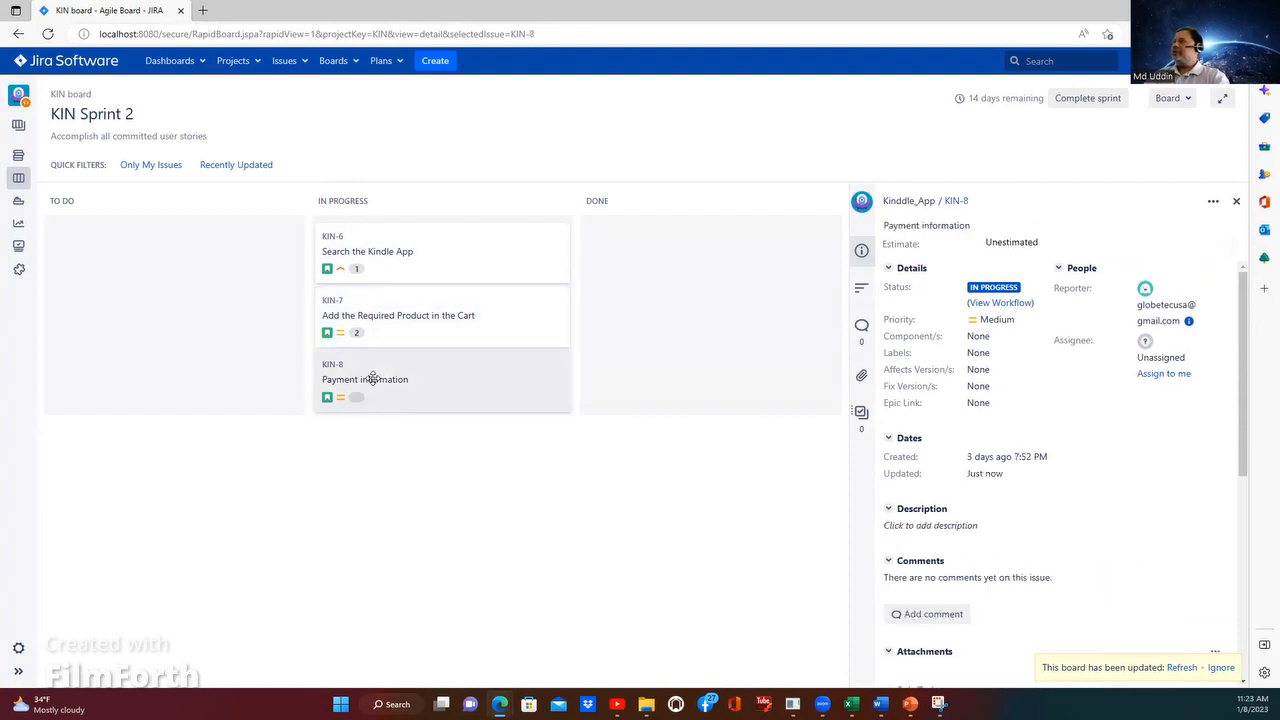
left_click(1068, 242)
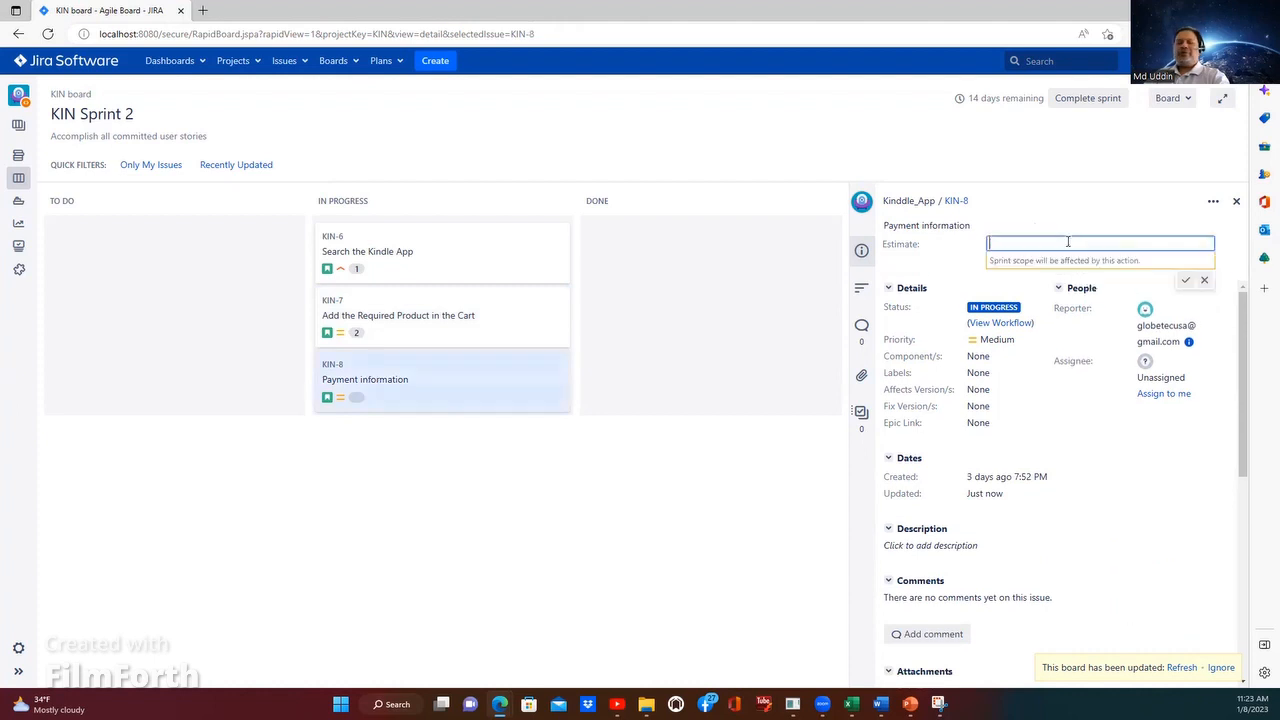
type("1")
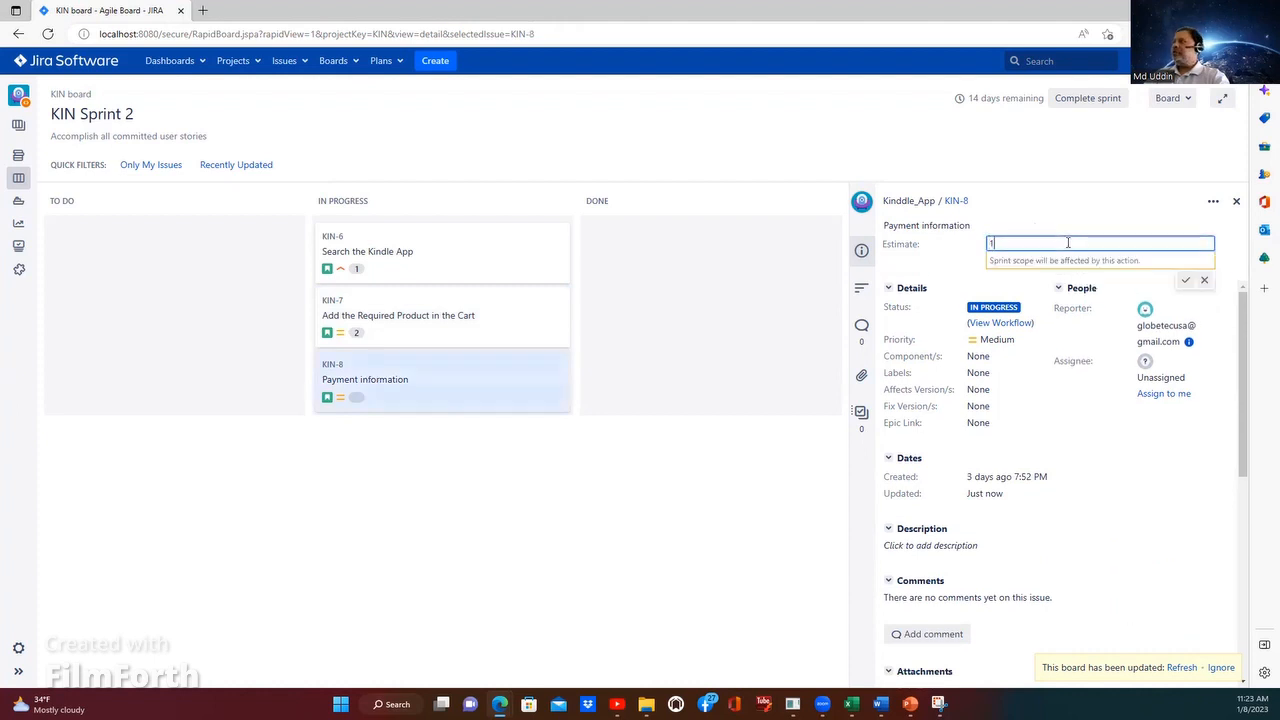
left_click(1185, 280)
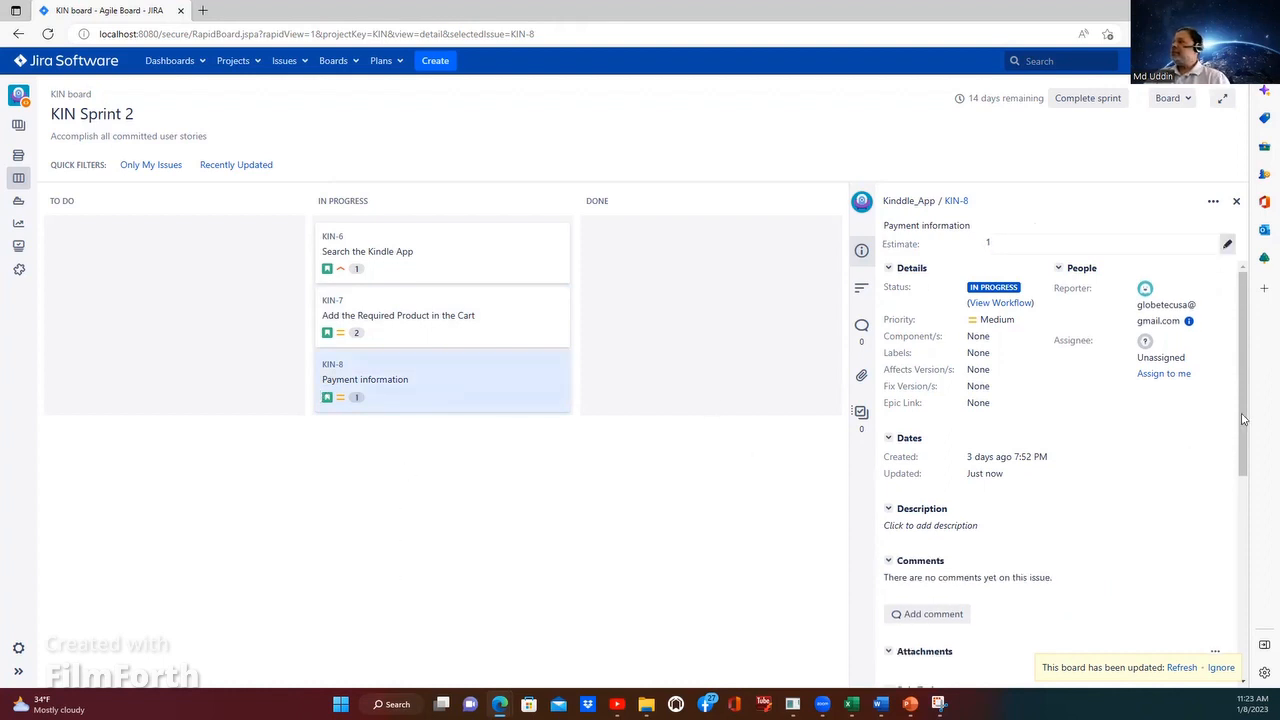
Step: Review the details, description, comments, attachments and sub-tasks sections of KIN-8, Payment information
left_click(1250, 563)
scroll(1258, 403, "up", 3)
left_click_drag(1239, 388, 1250, 318)
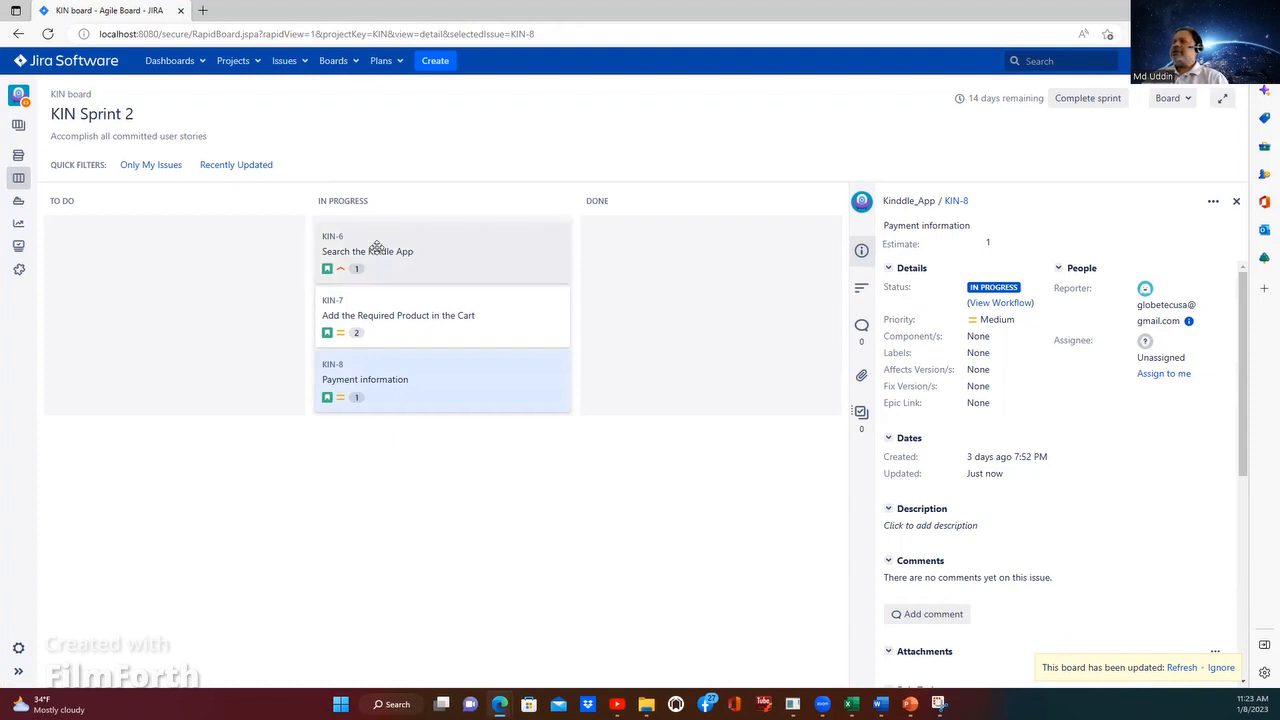
scroll(986, 406, "down", 1)
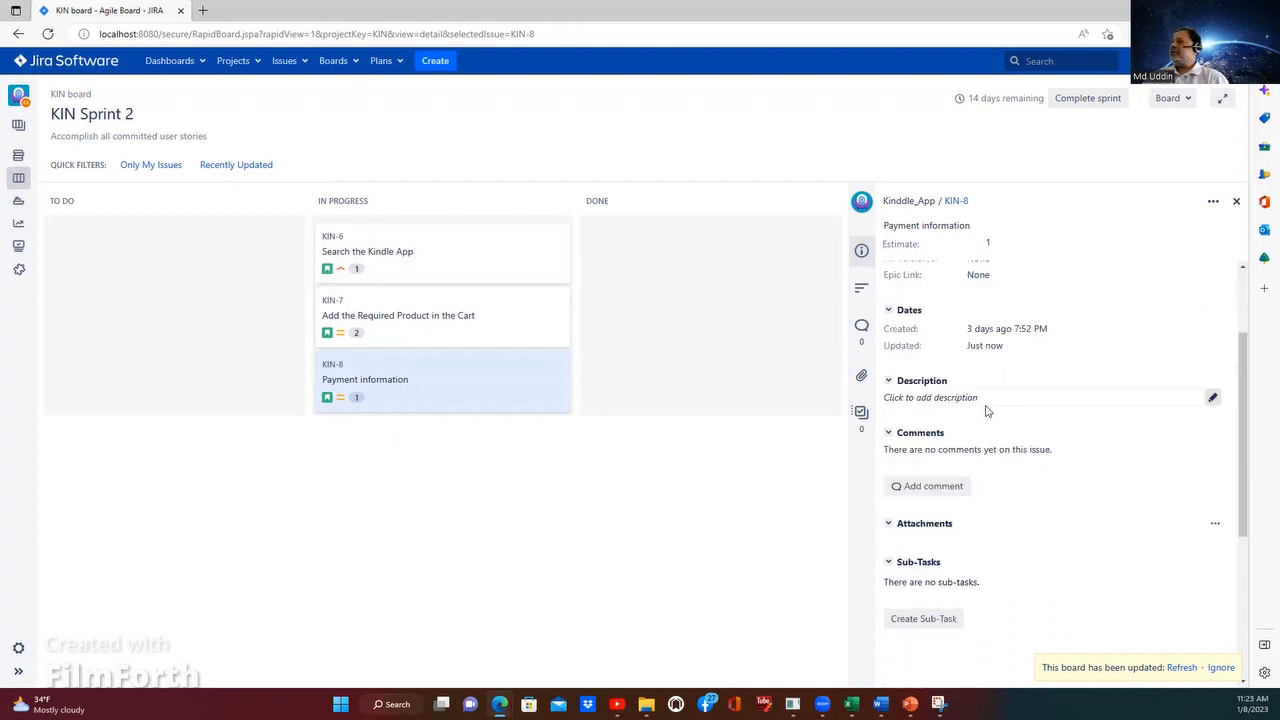
scroll(1005, 425, "up", 1)
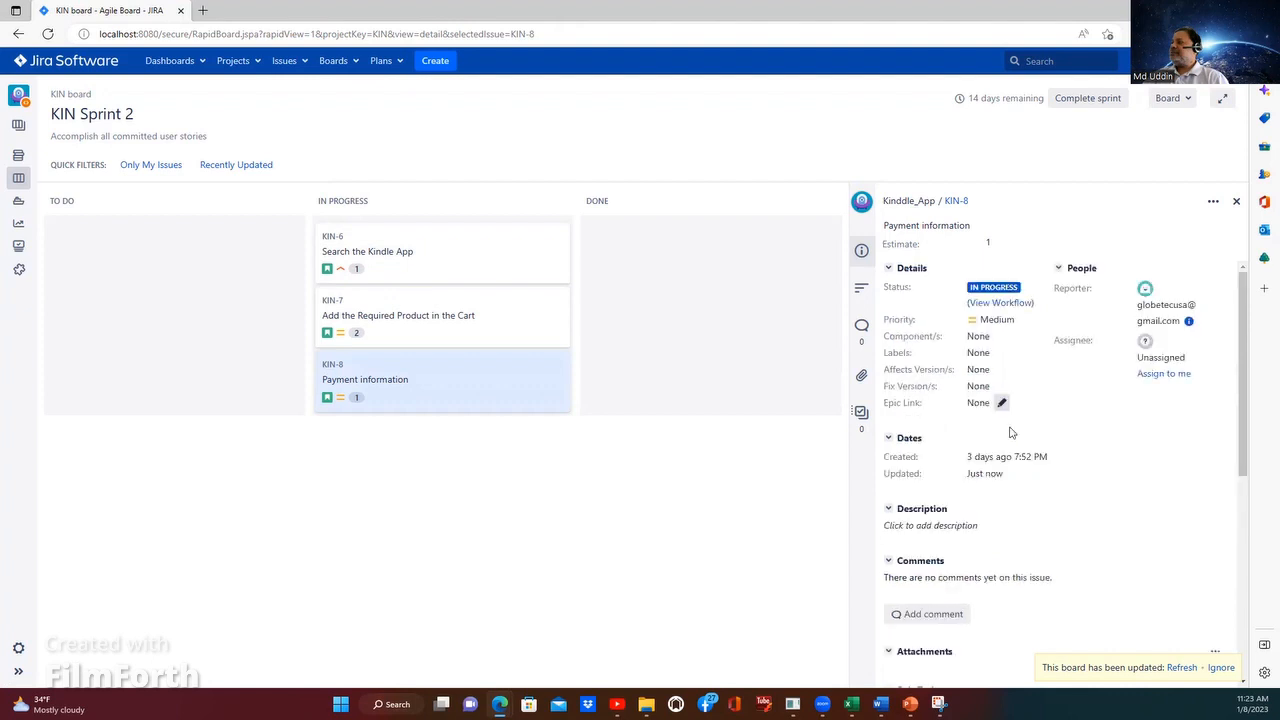
scroll(1014, 434, "down", 1)
scroll(954, 560, "up", 1)
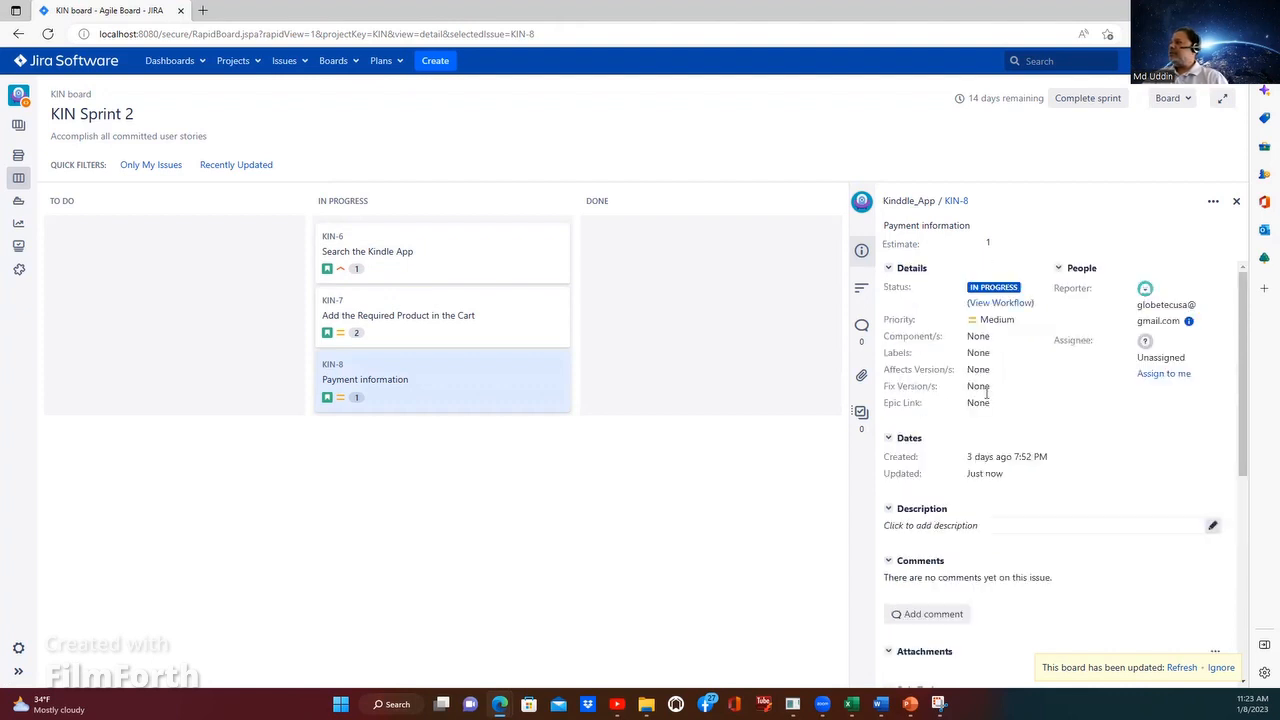
scroll(993, 400, "down", 1)
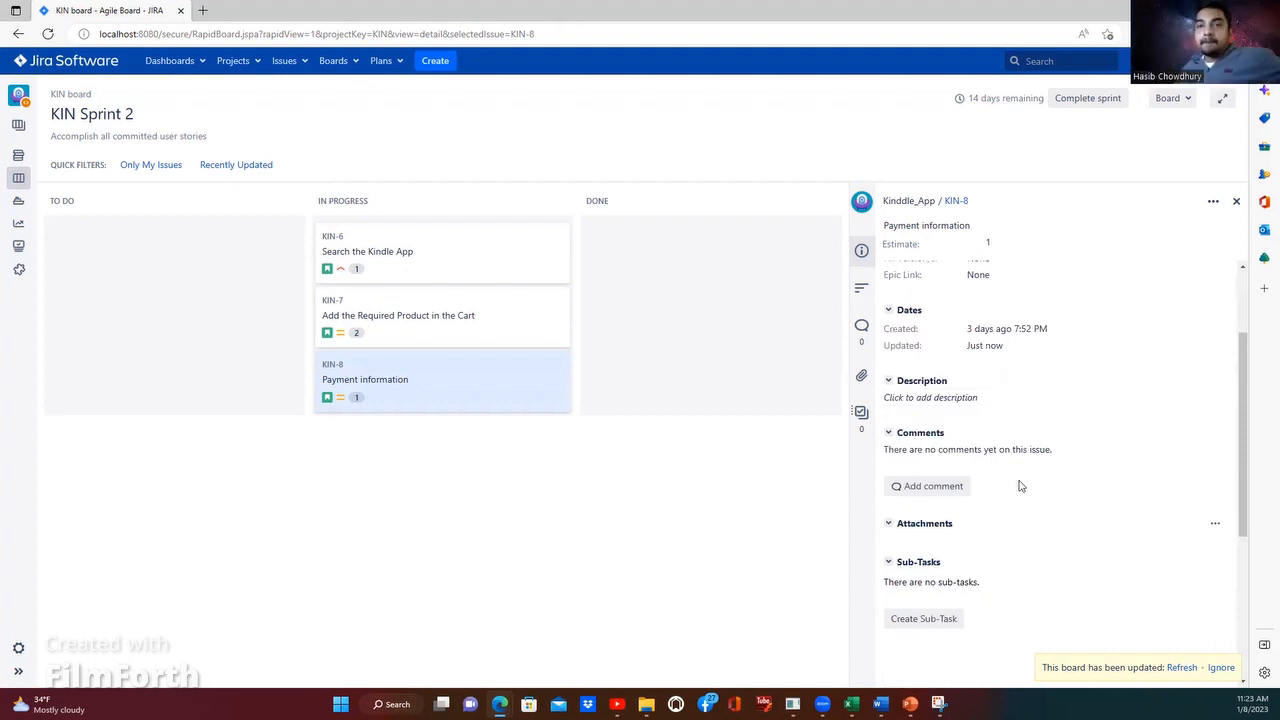
Step: Show the details of KIN-6, Search the Kindle App, and select its whole Given/When/Then description text
left_click(410, 270)
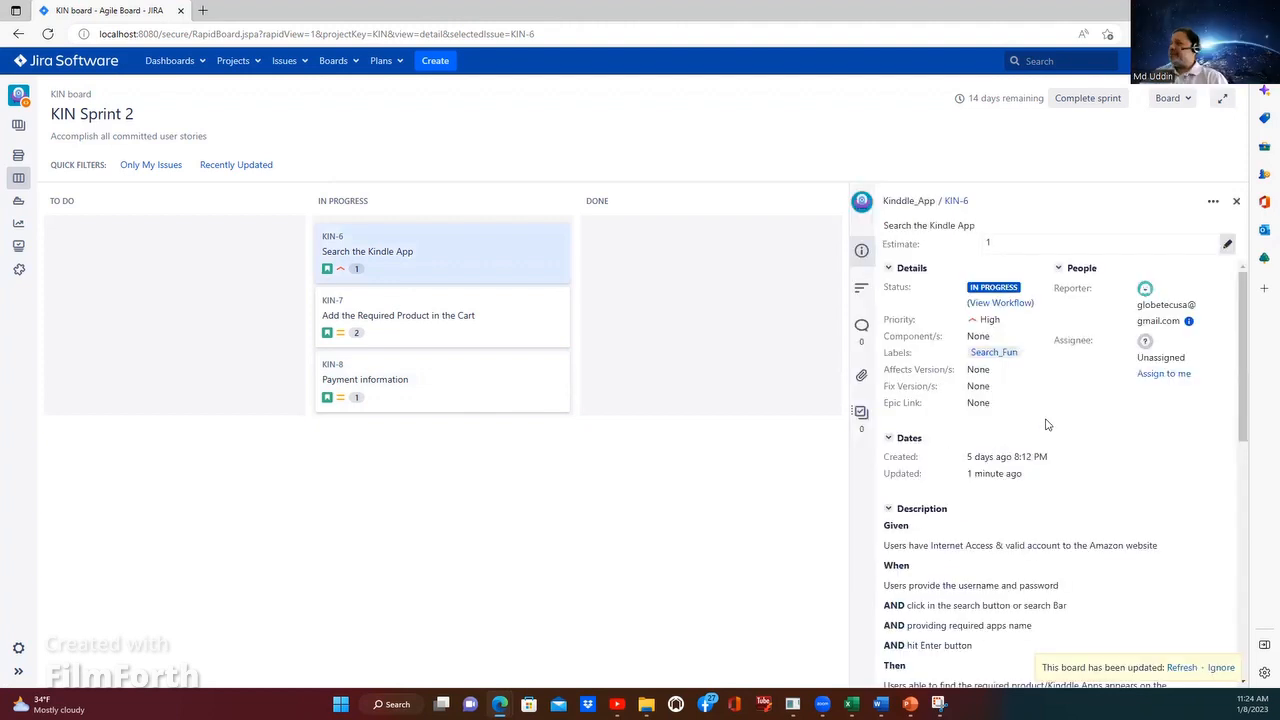
scroll(890, 352, "down", 1)
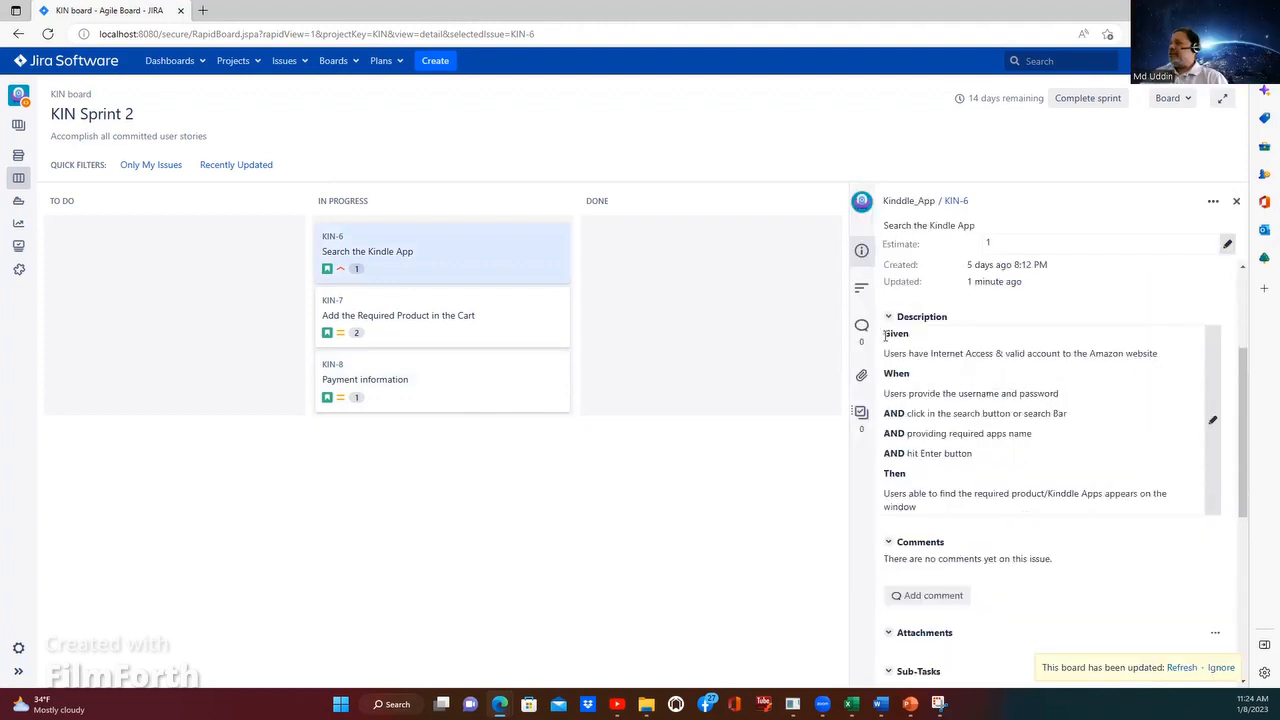
left_click_drag(993, 422, 1080, 505)
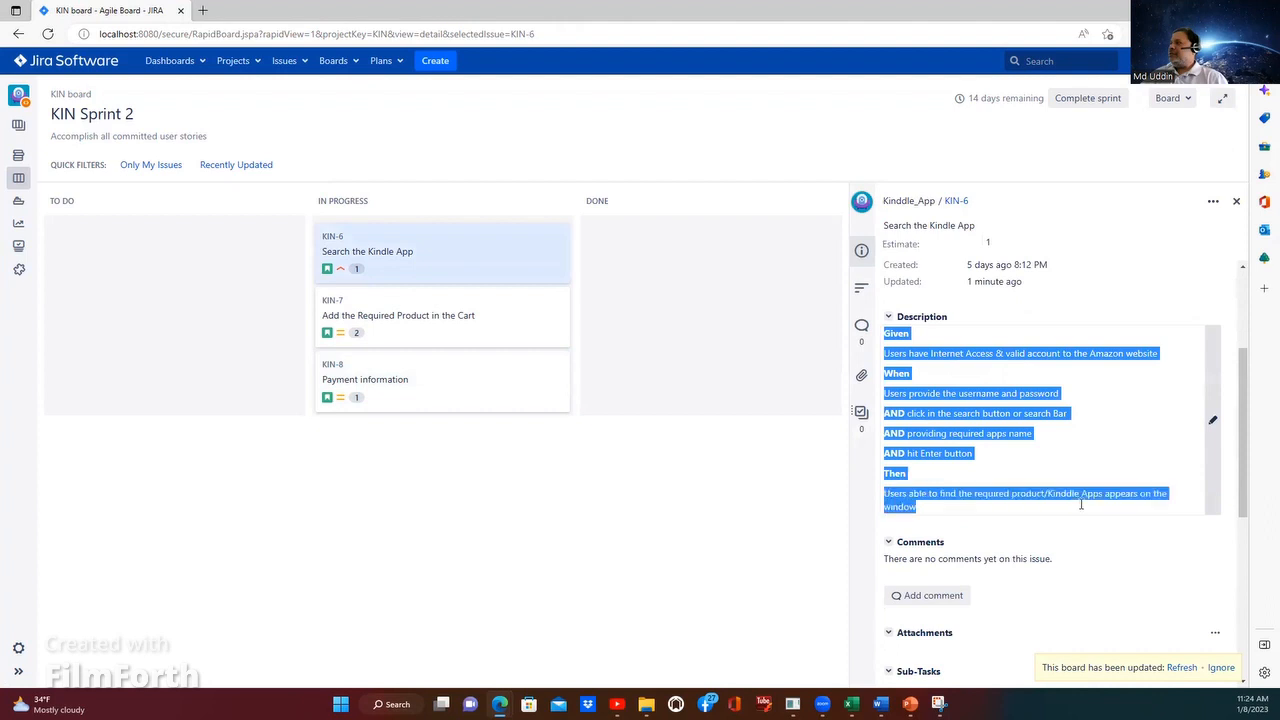
right_click(906, 434)
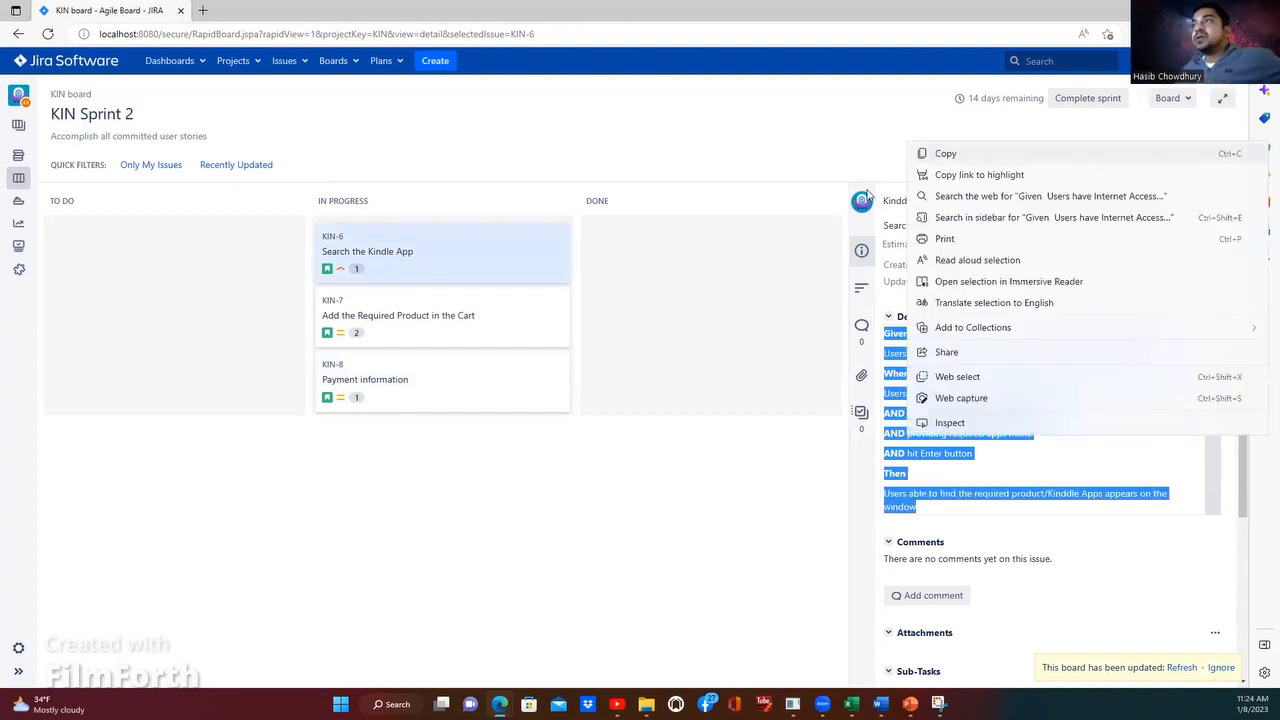
left_click(386, 318)
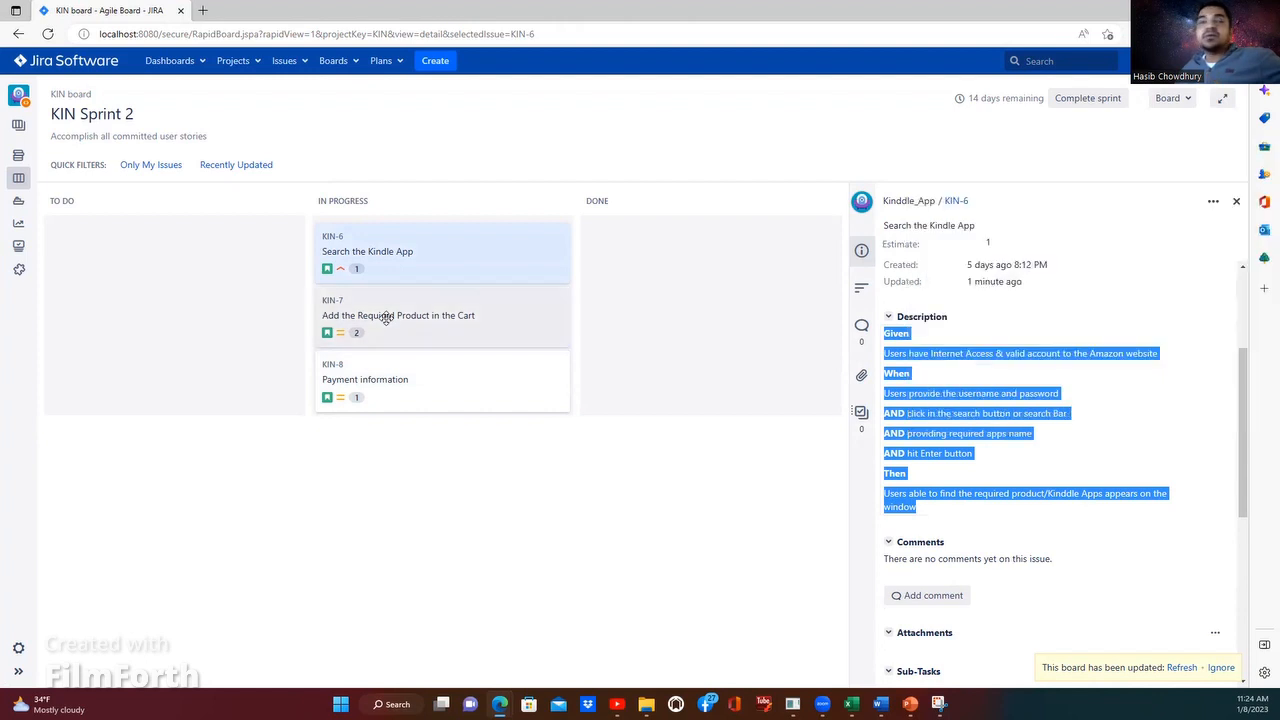
Step: Check KIN-7's description, and paste the copied Given/When/Then text into the empty description of KIN-8, Payment information
left_click(386, 318)
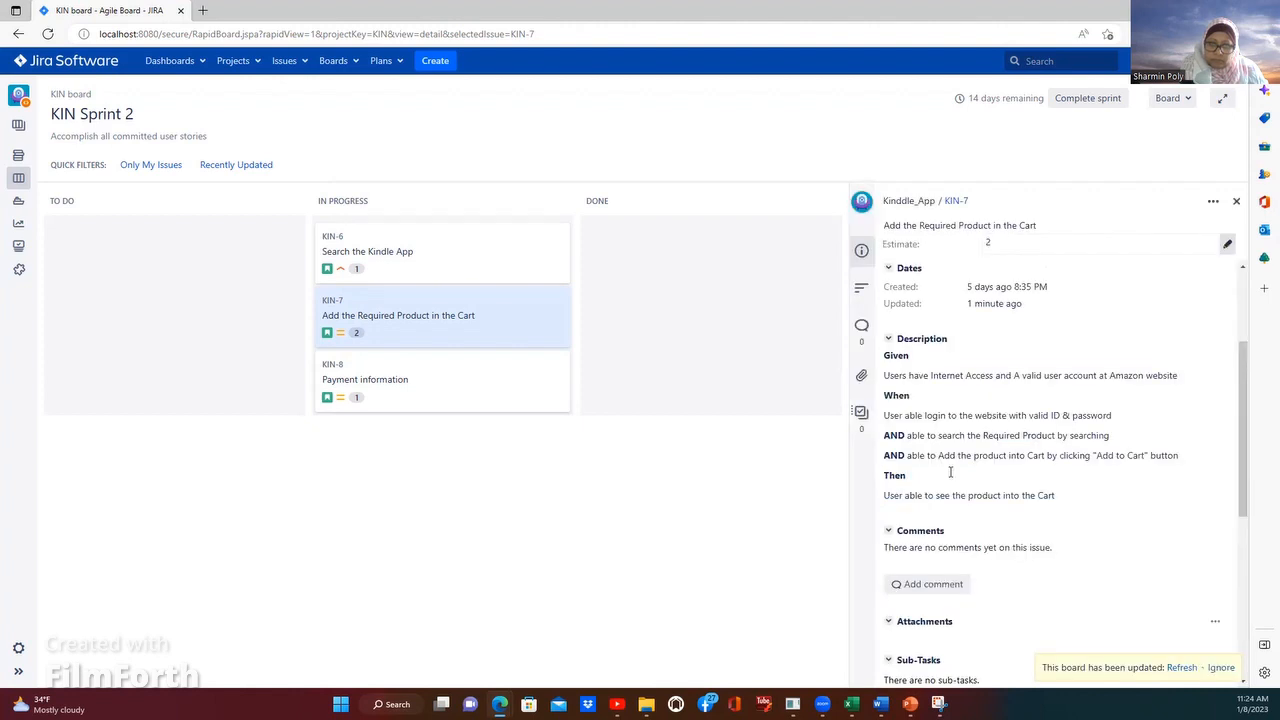
left_click(386, 383)
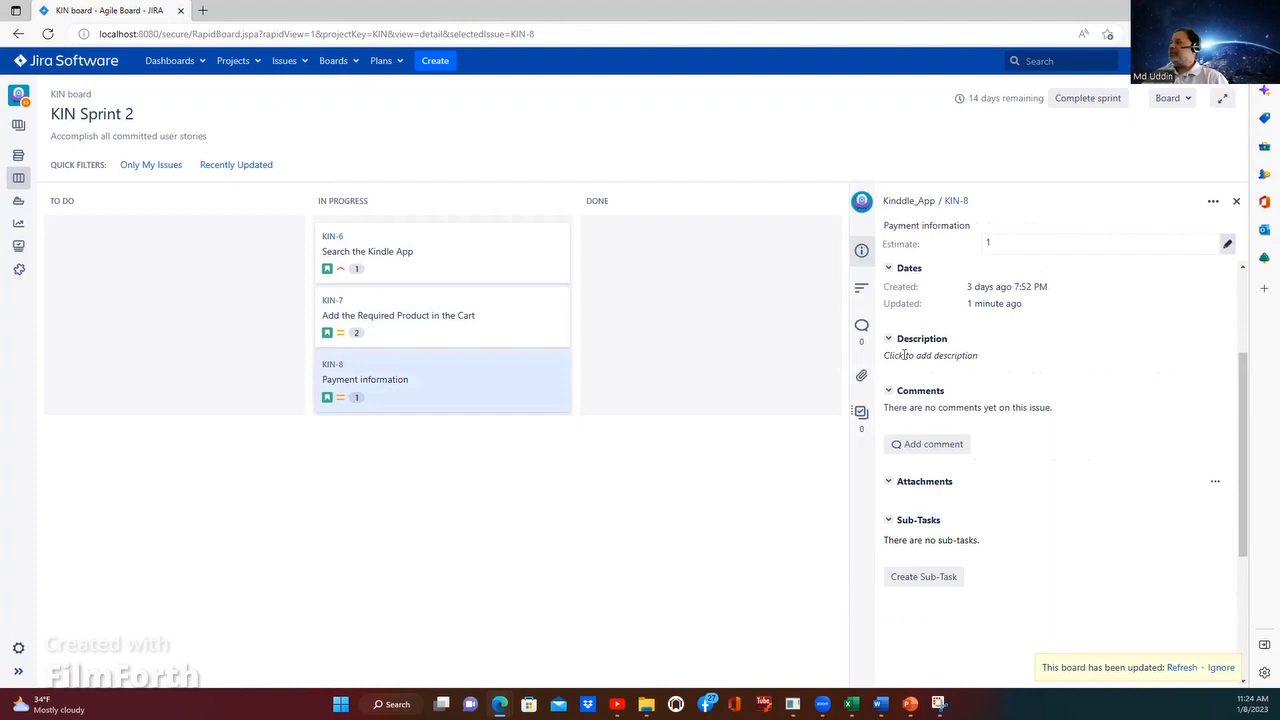
left_click(1212, 356)
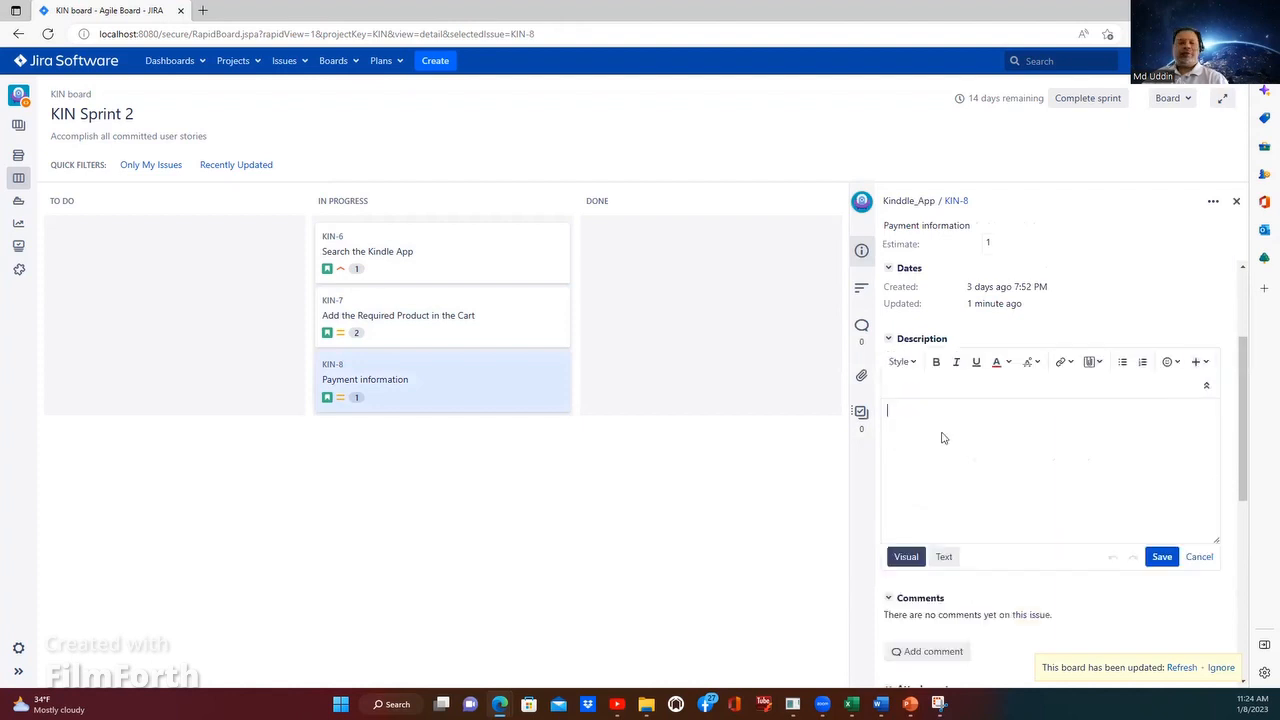
key("ctrl+v")
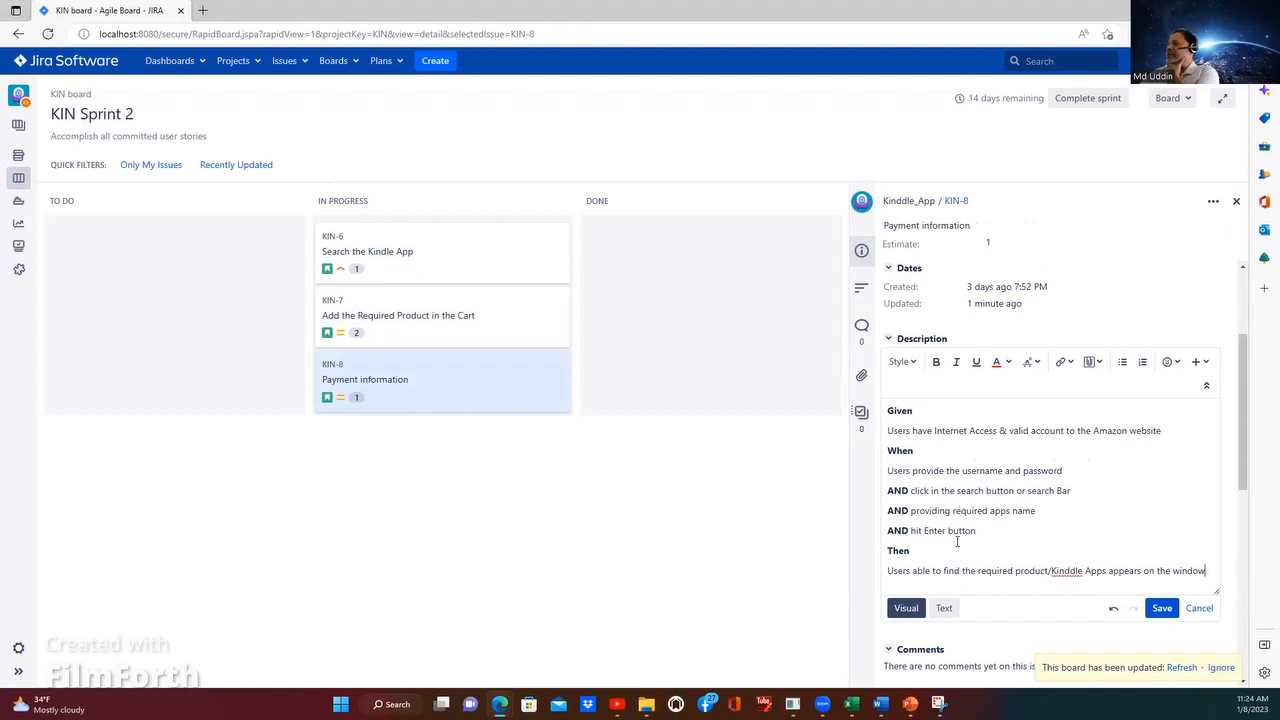
scroll(1015, 468, "down", 2)
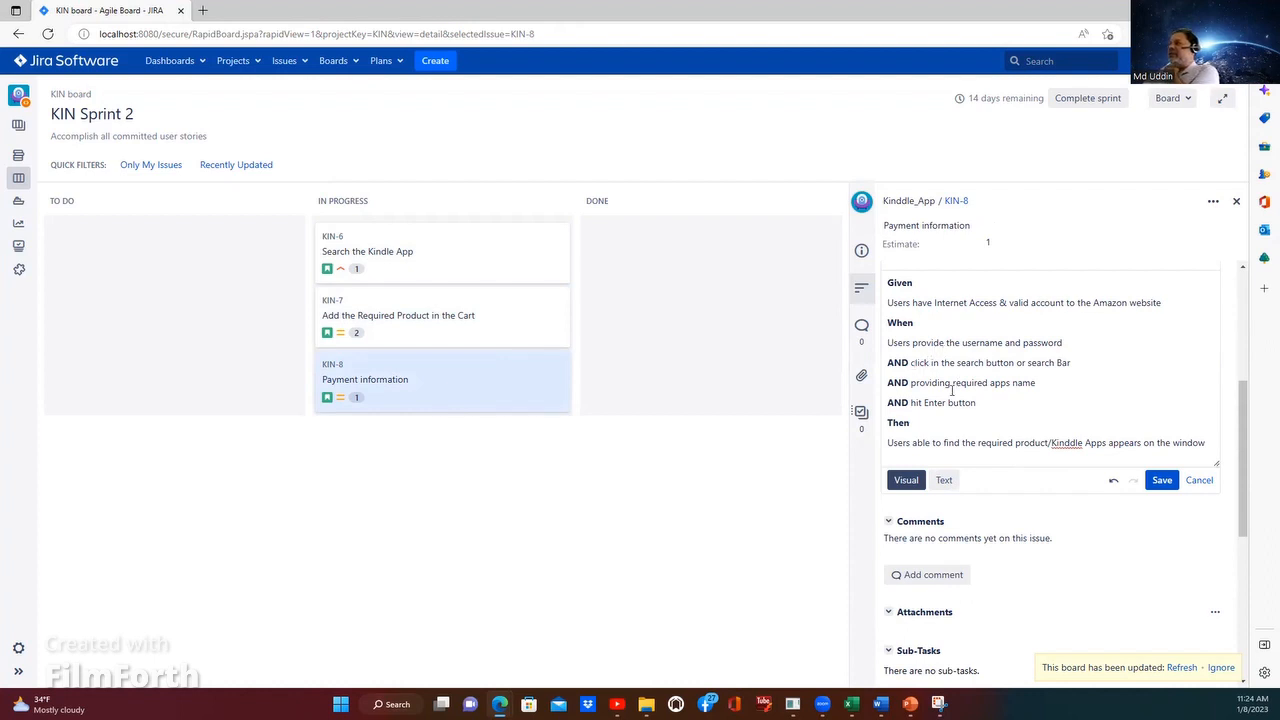
left_click(917, 366)
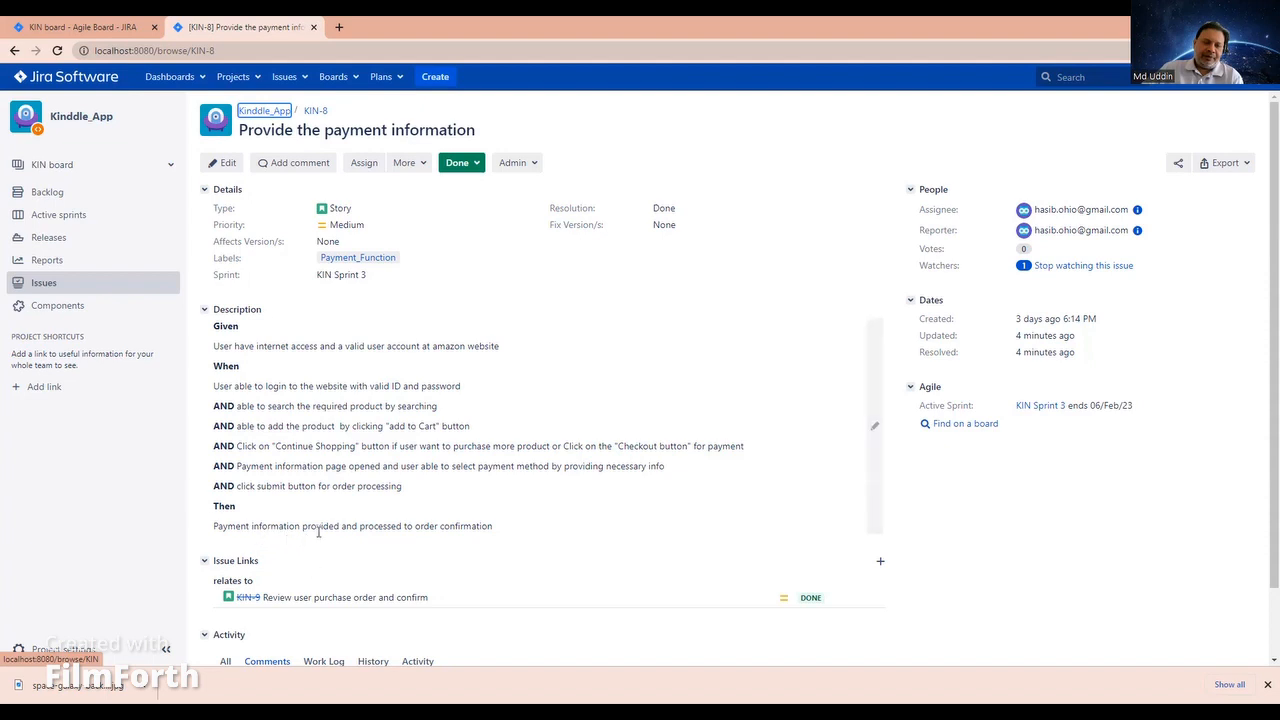
Step: Edit the description of KIN-8, Provide the payment information, so its Then line reads "order confirmation page opens with confirmation number with details."
left_click(874, 424)
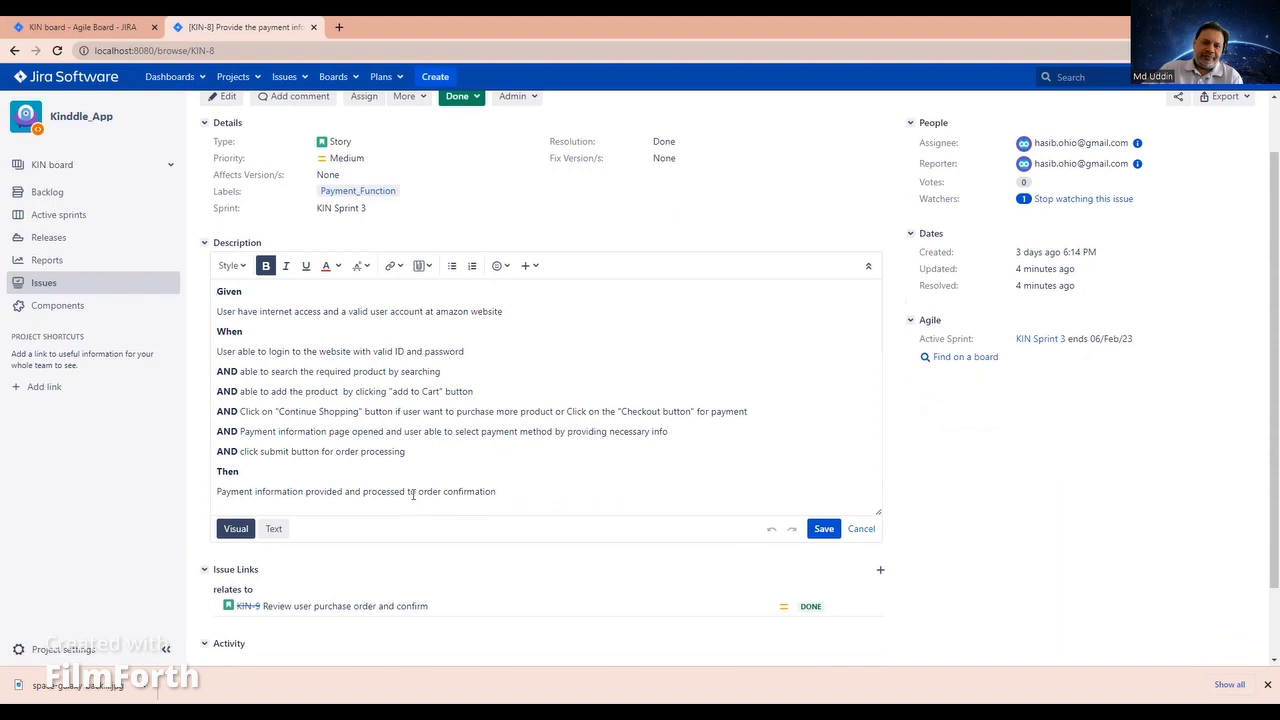
left_click_drag(416, 492, 216, 493)
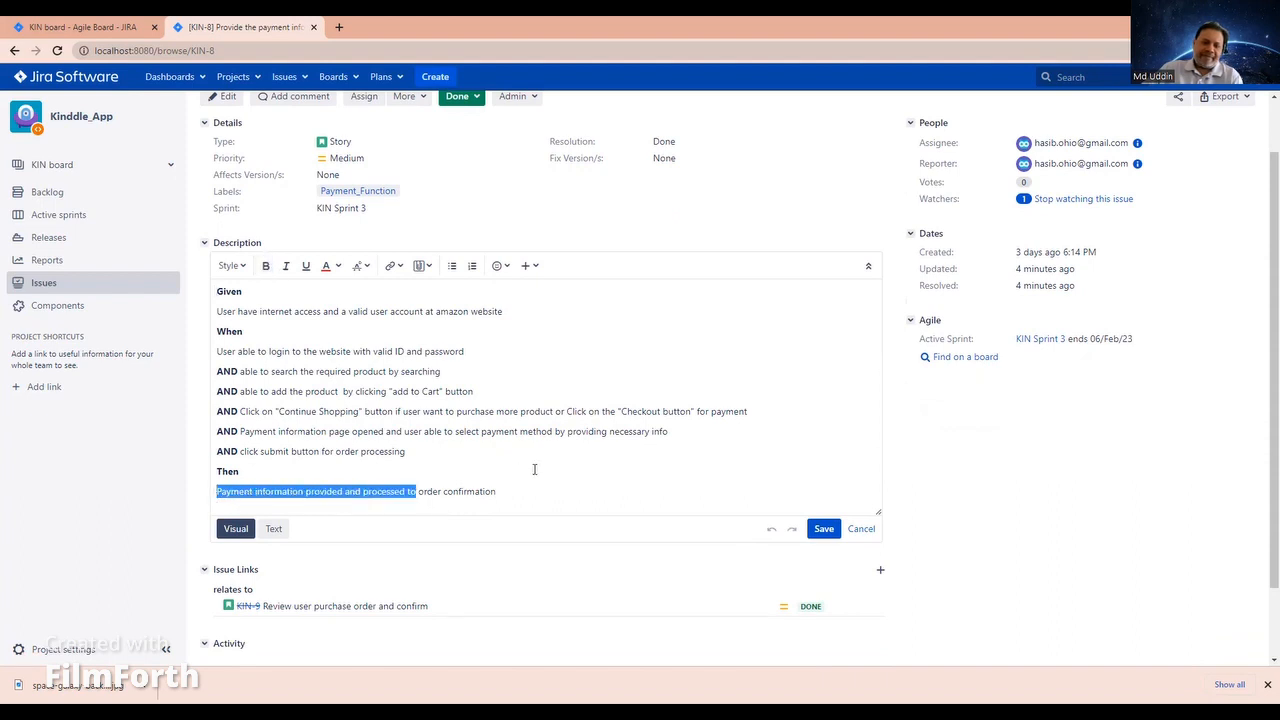
key("BackSpace")
left_click(346, 497)
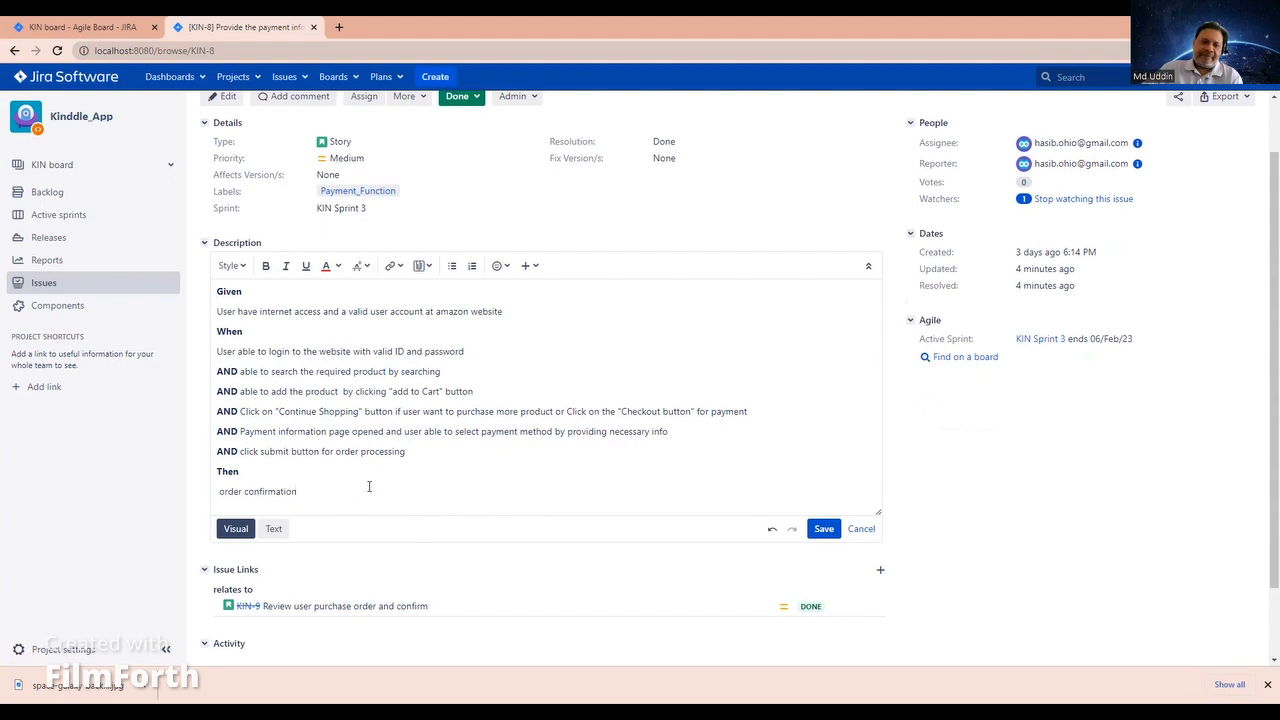
type("page opens")
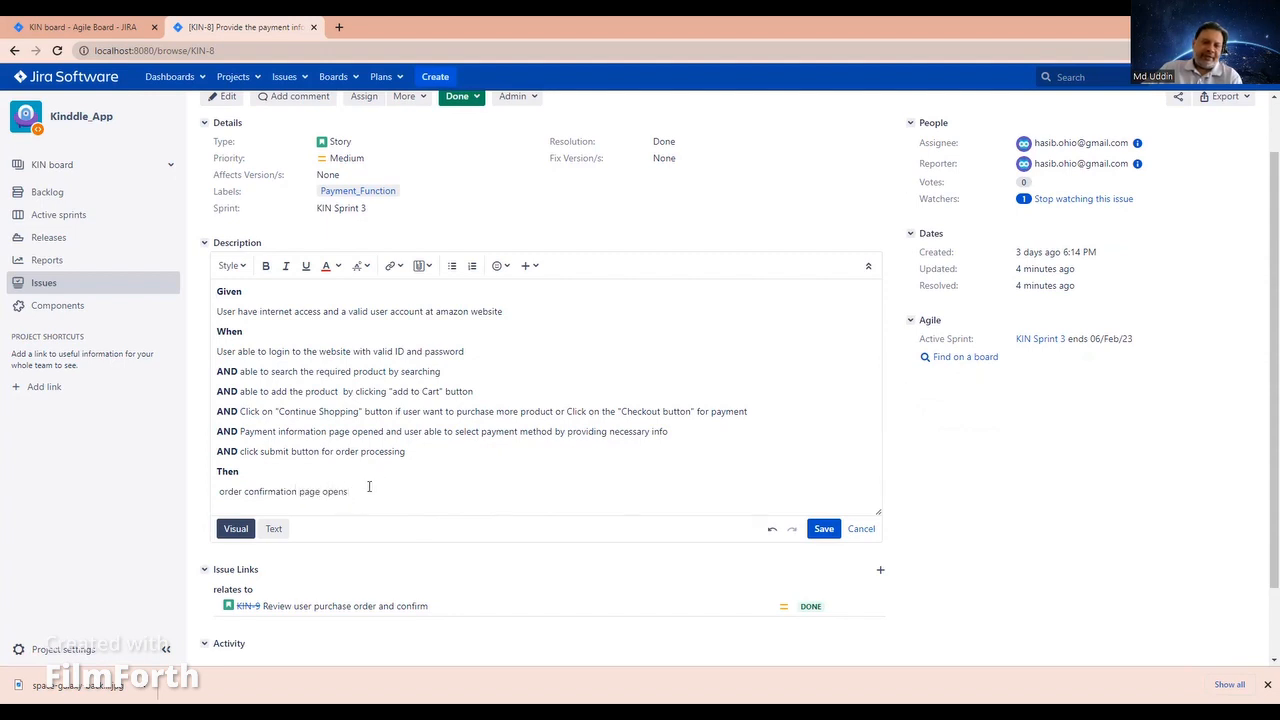
type(" wi")
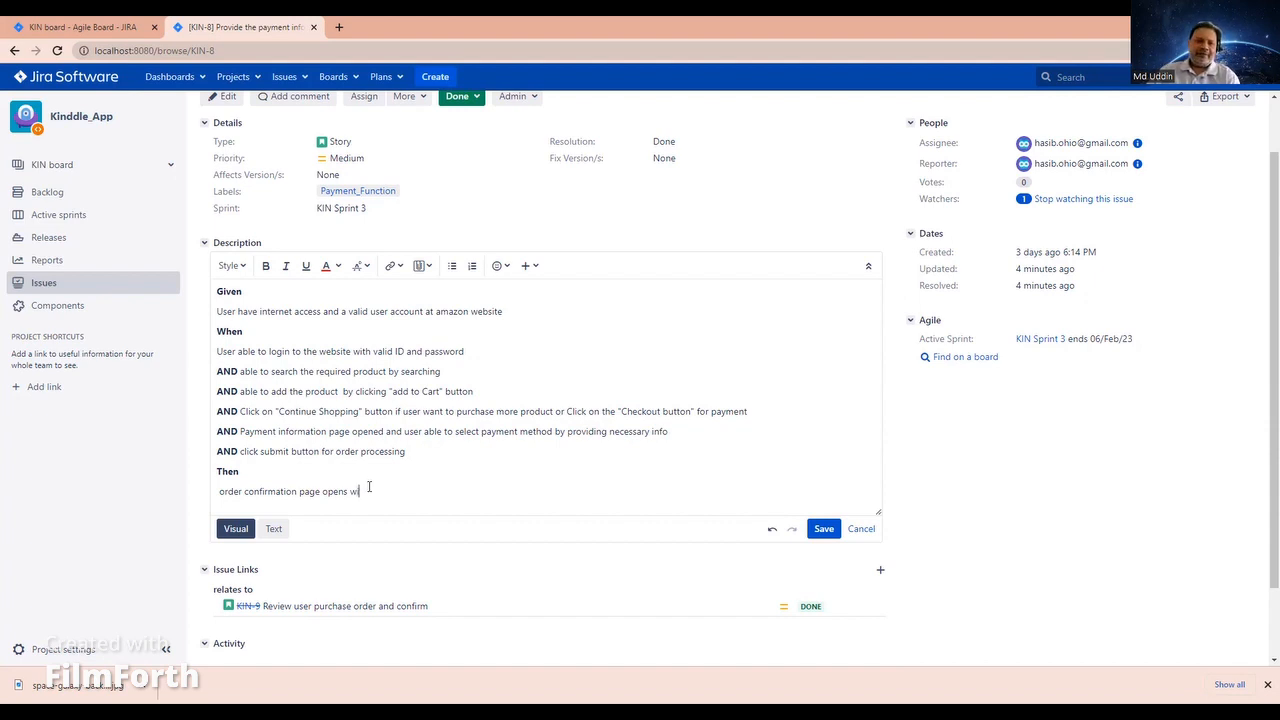
type("th confir")
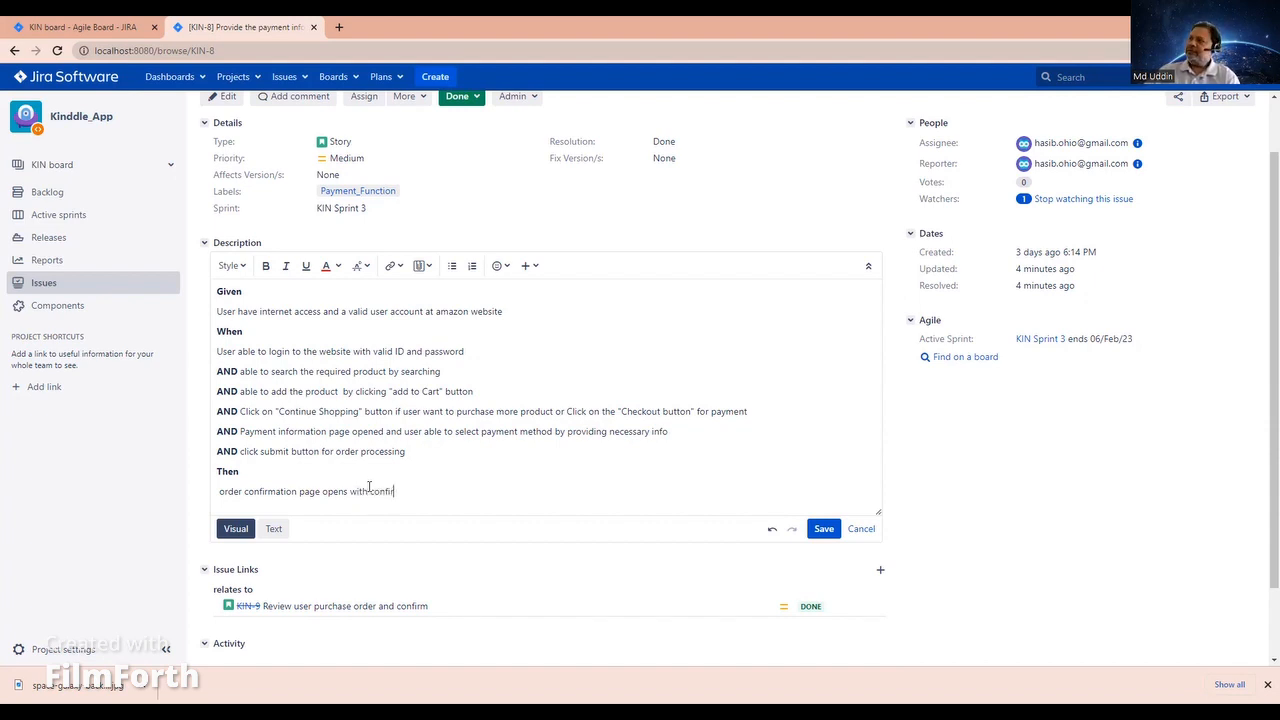
type("mation numb")
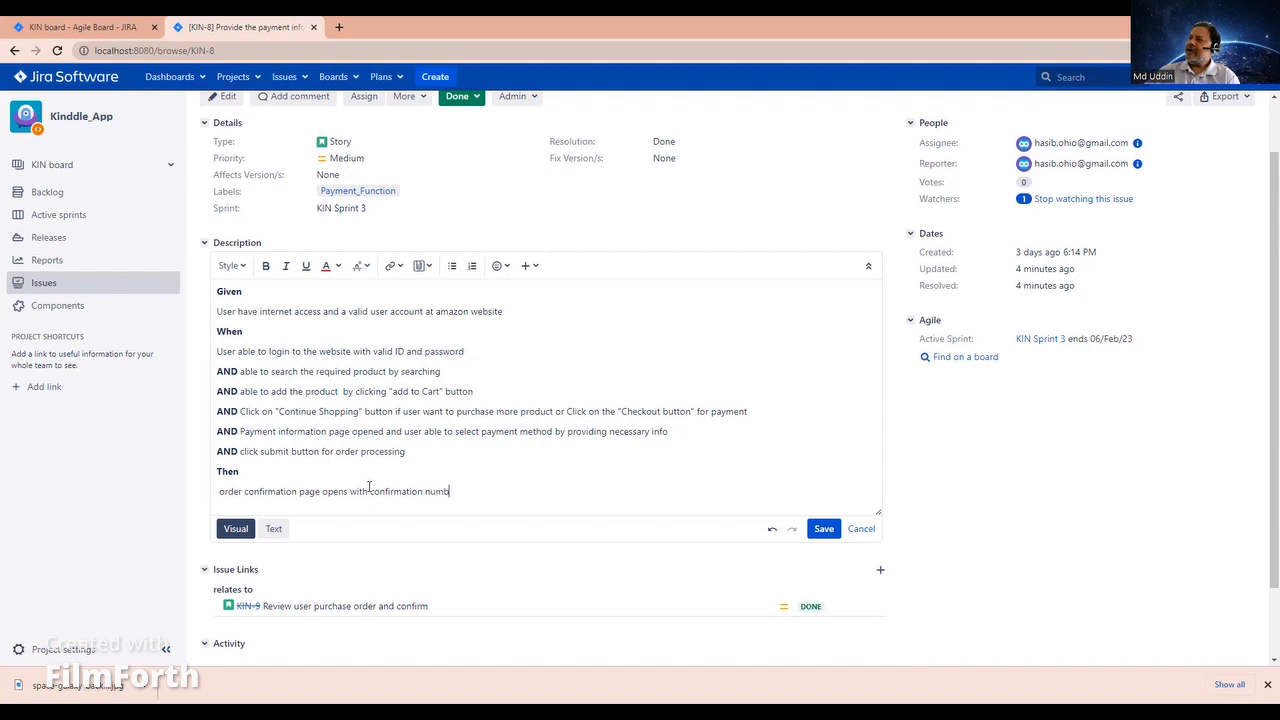
type("er")
type(" w")
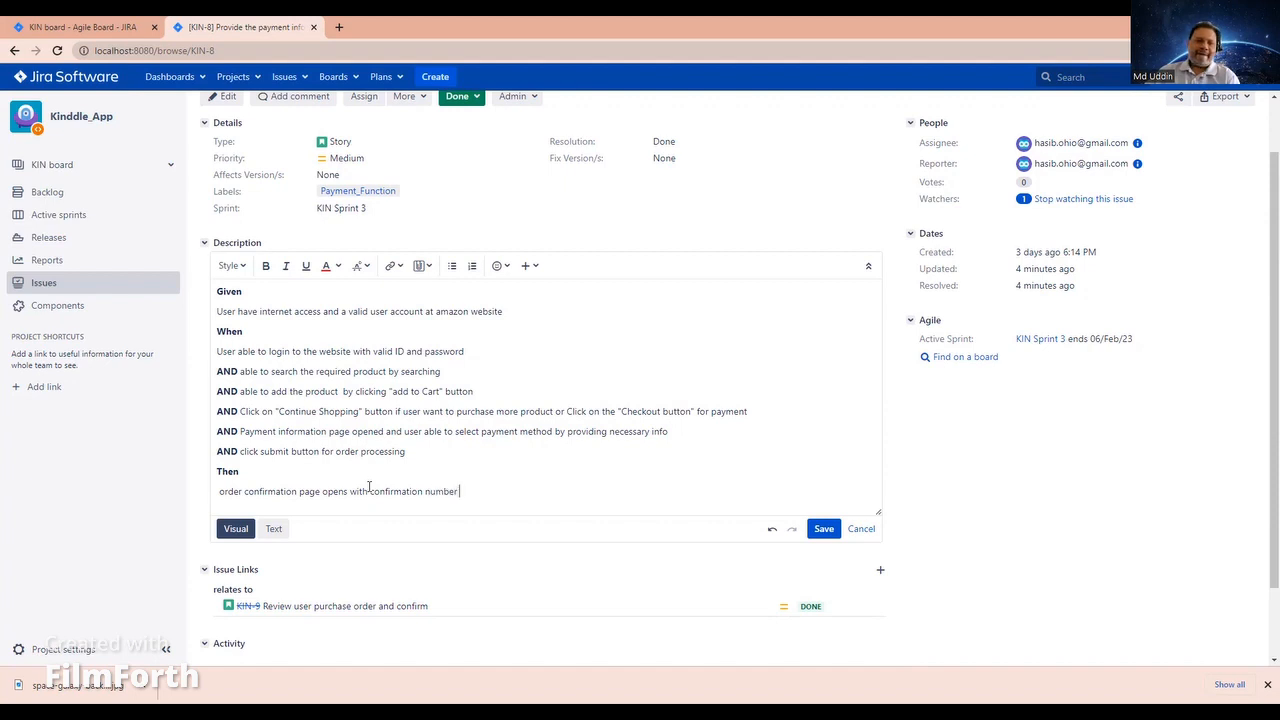
type("ith details.")
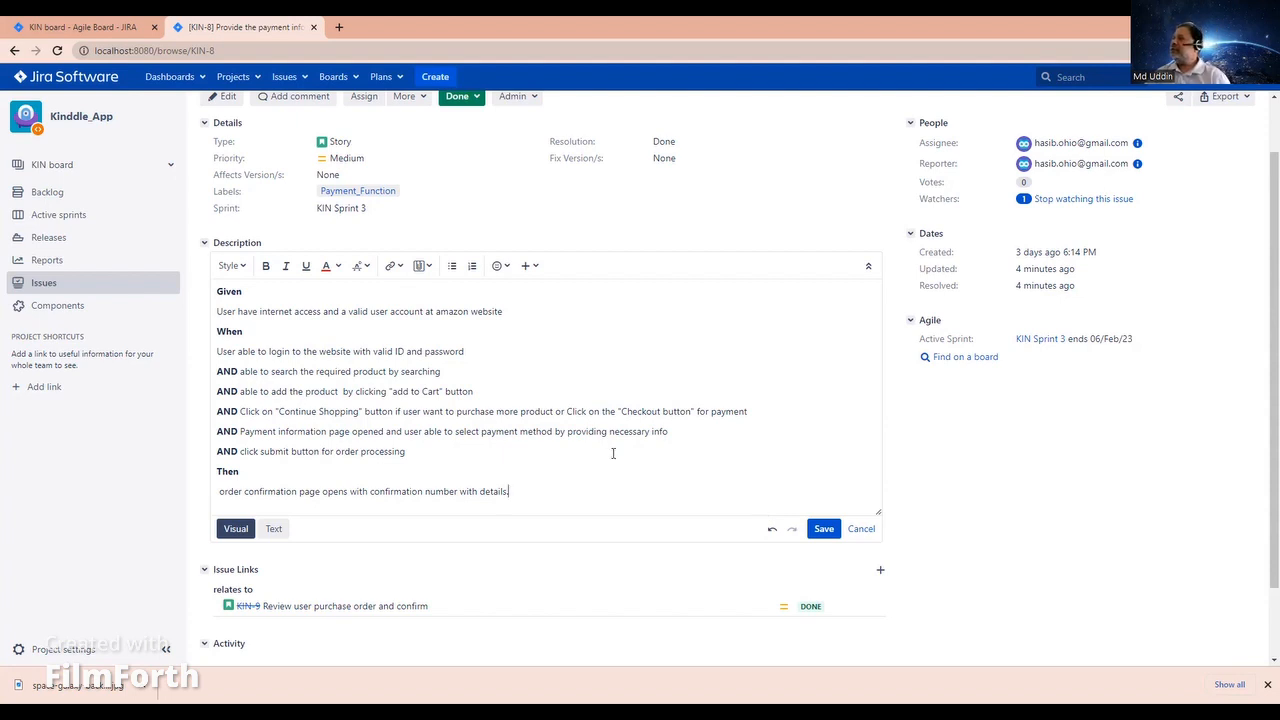
Step: Replace "by" with "and" after "select payment method" in the description, and save it
double_click(560, 432)
type("and")
left_click(823, 529)
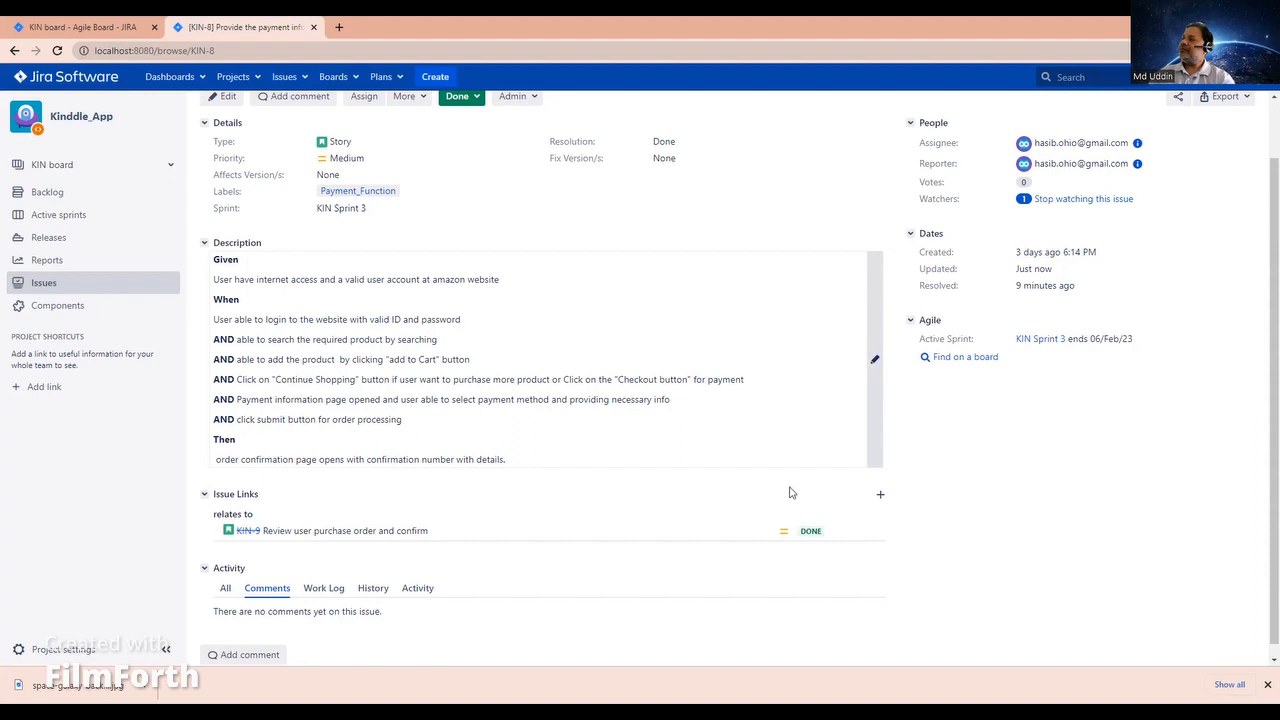
Step: Reopen the description for editing and replace "providing necessary info" with "enter payment information." in the payment method line
left_click(878, 370)
left_click_drag(613, 437, 575, 435)
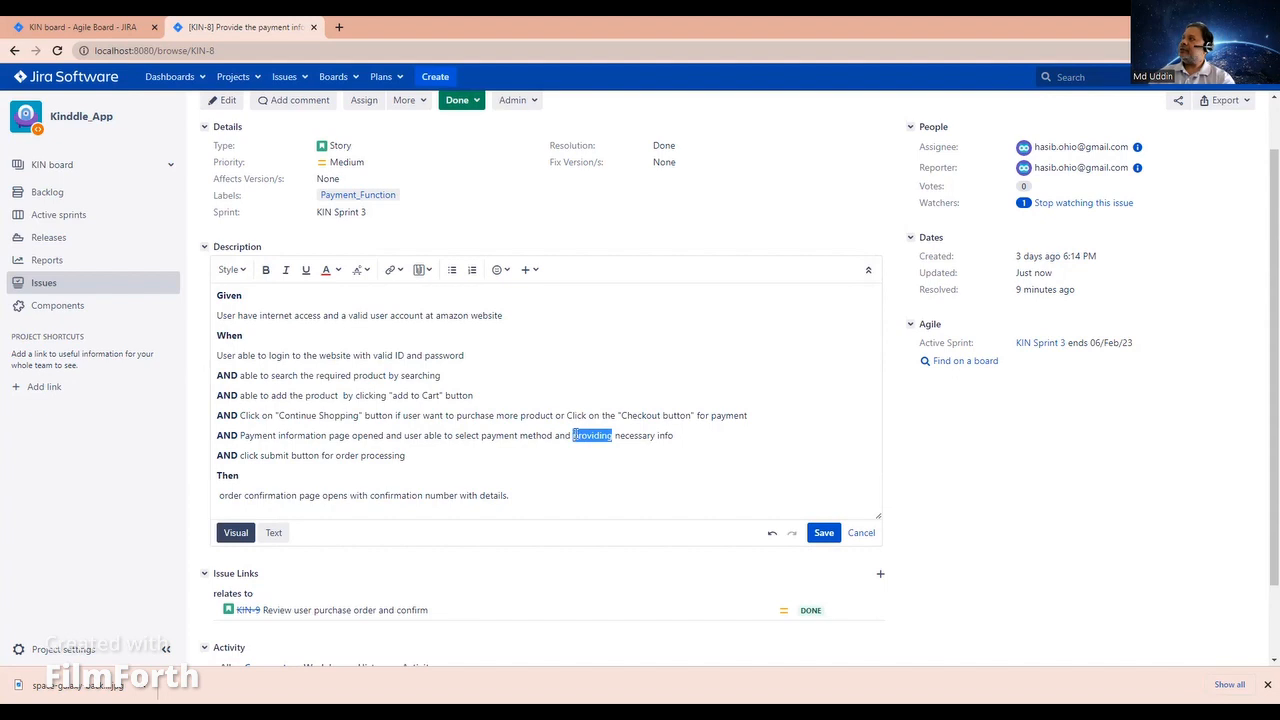
type("enter")
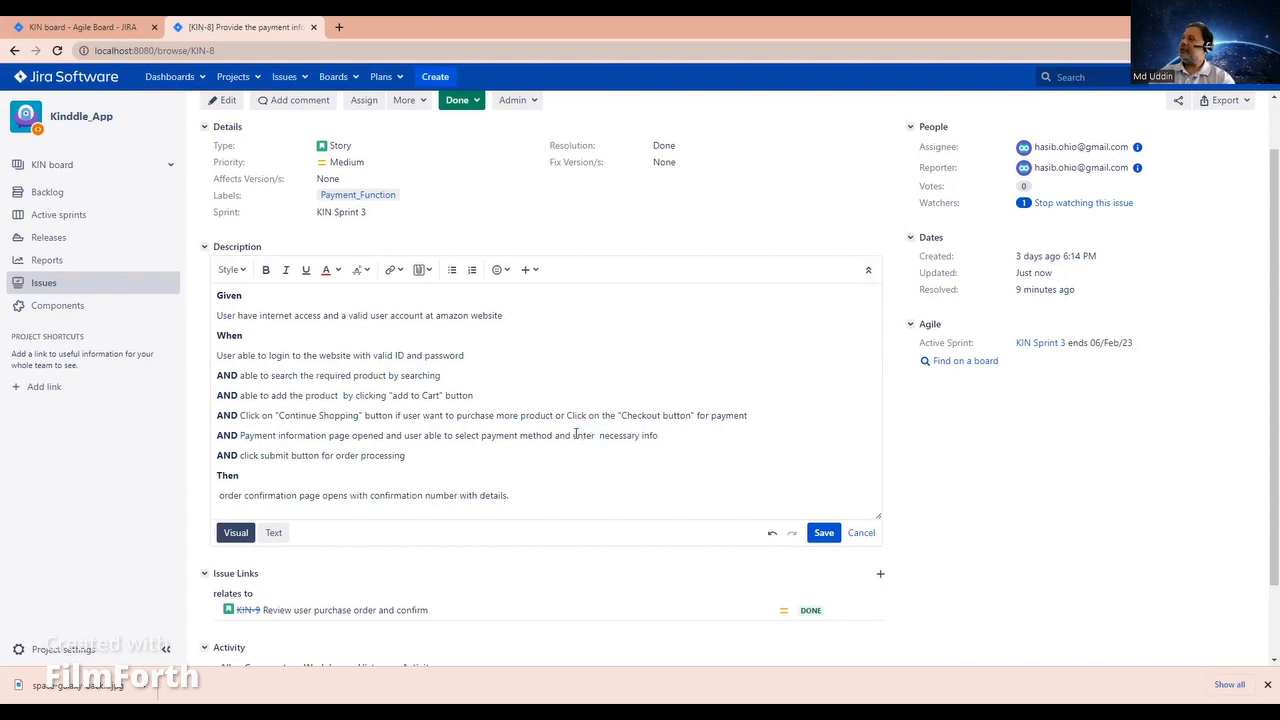
type(" pay")
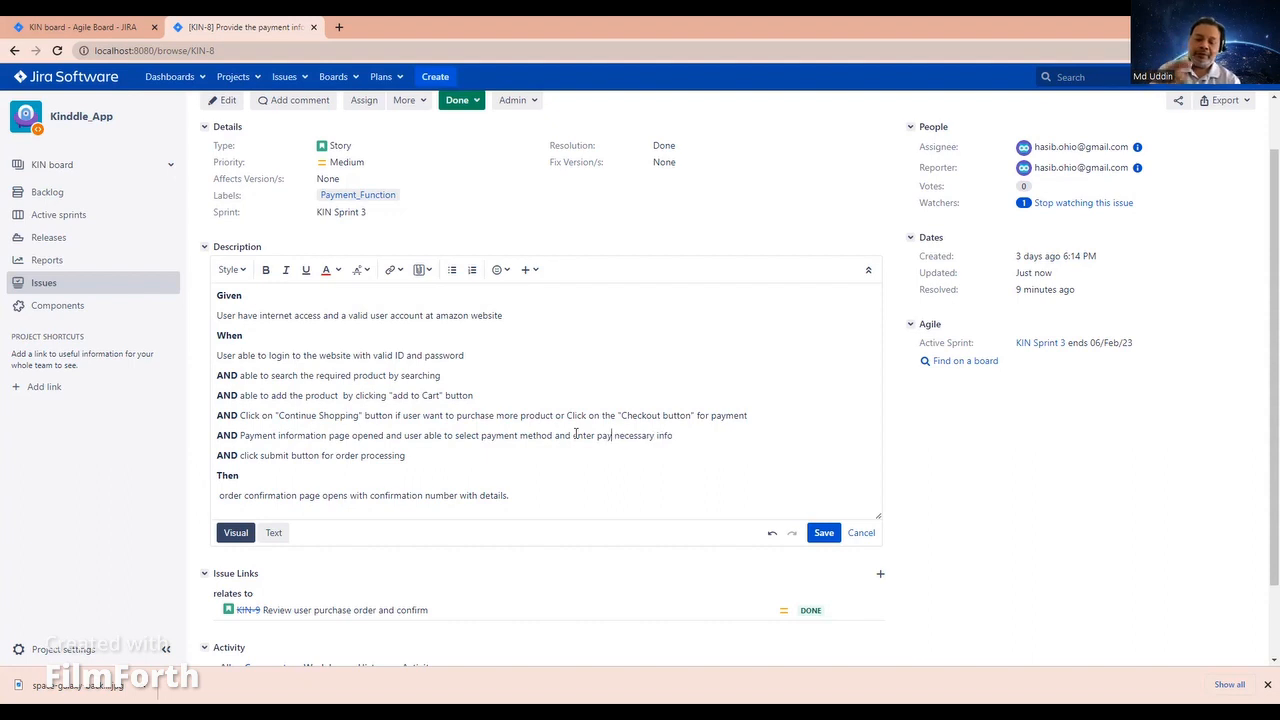
type("ment in")
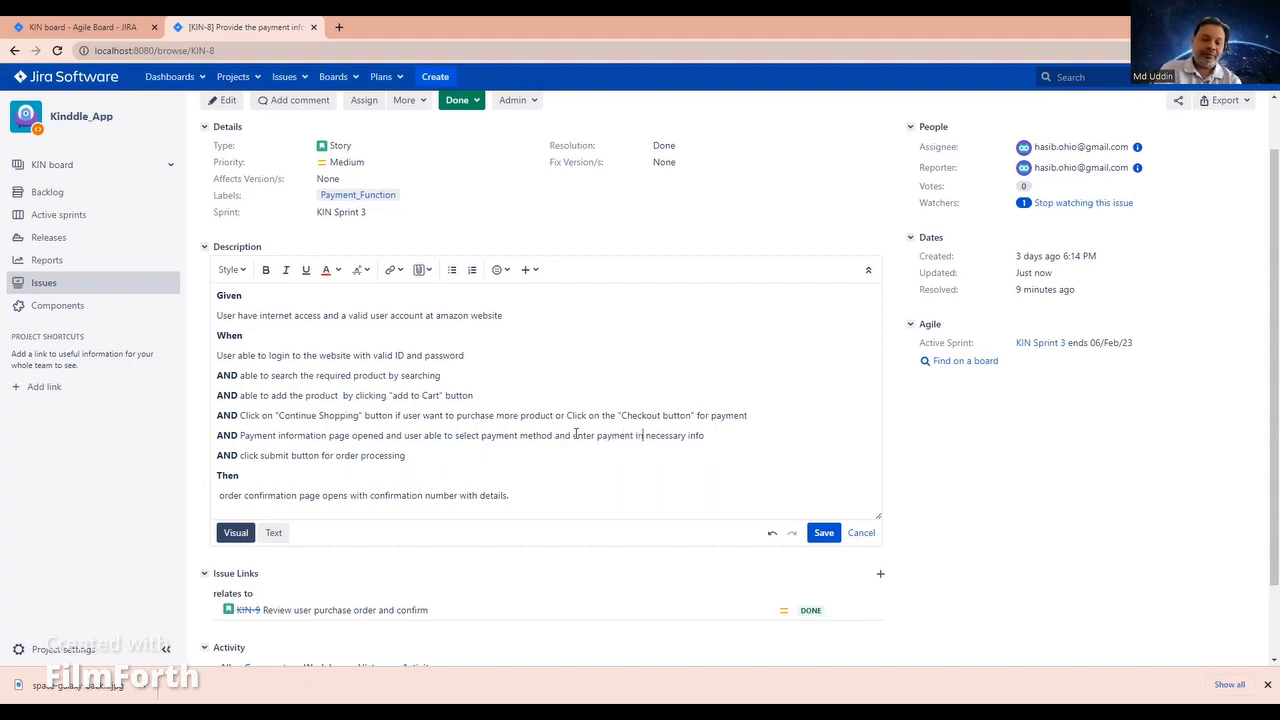
key("BackSpace")
key("BackSpace")
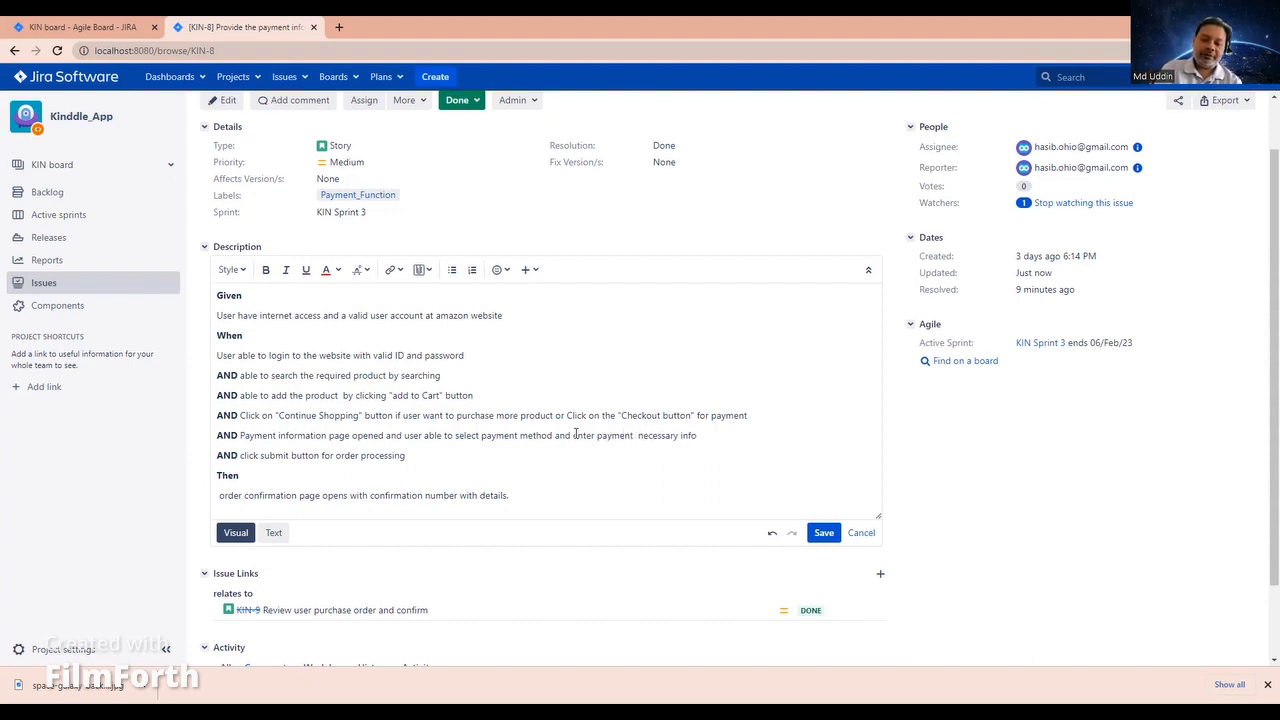
key("Delete")
key("Delete")
key("Delete")
key("Delete")
key("Delete")
key("Delete")
key("Delete")
key("Delete")
key("Delete")
key("Delete")
key("Delete")
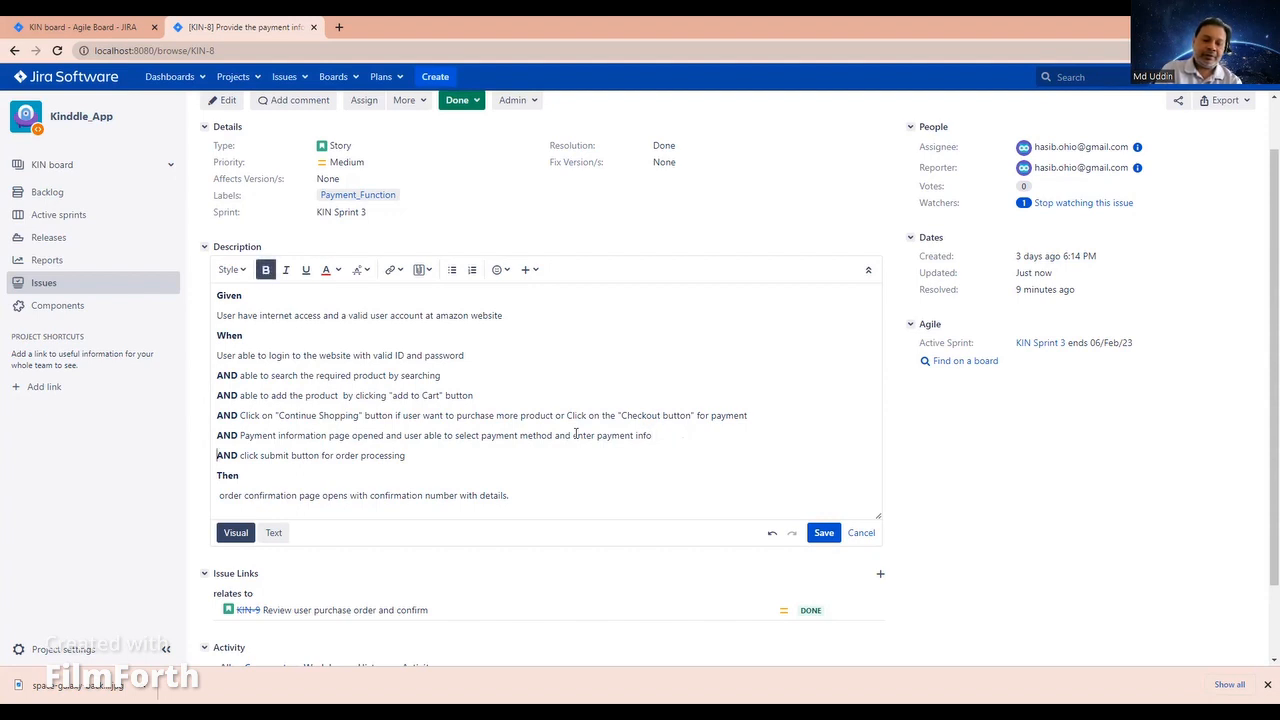
type("mation.")
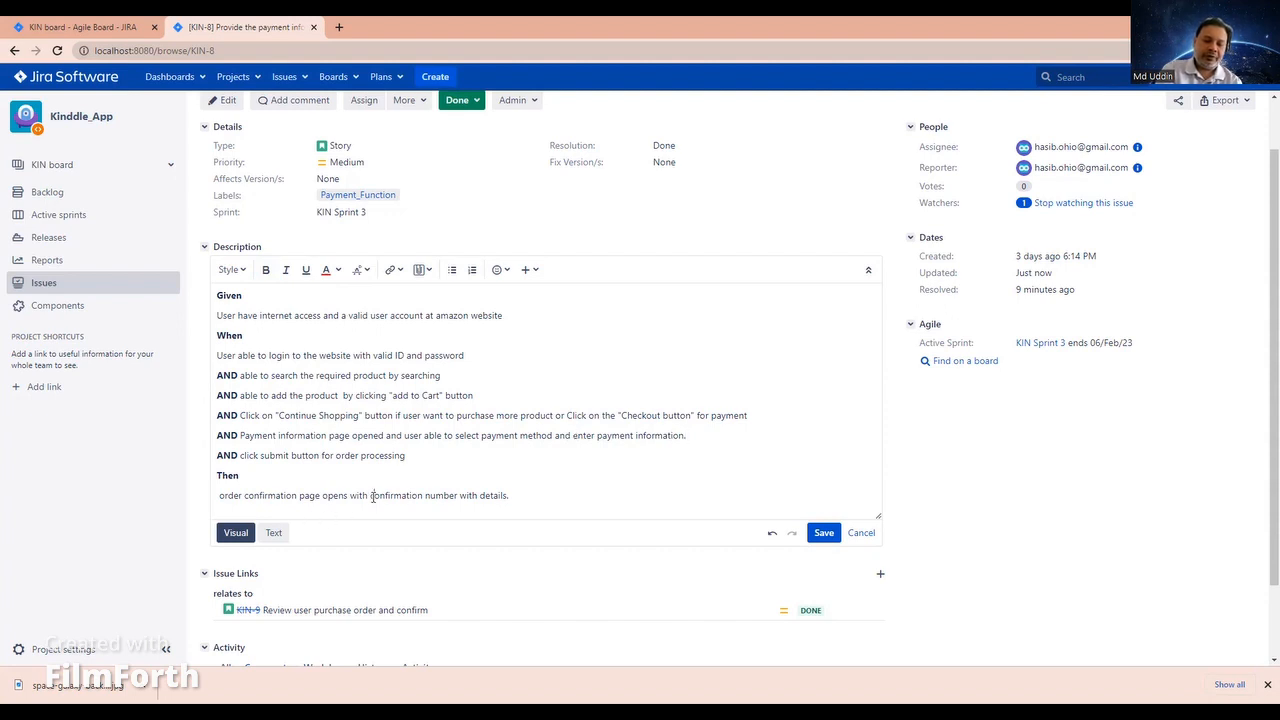
Step: Insert "order" before "confirmation number" in the description's Then line
double_click(358, 496)
left_click(370, 508)
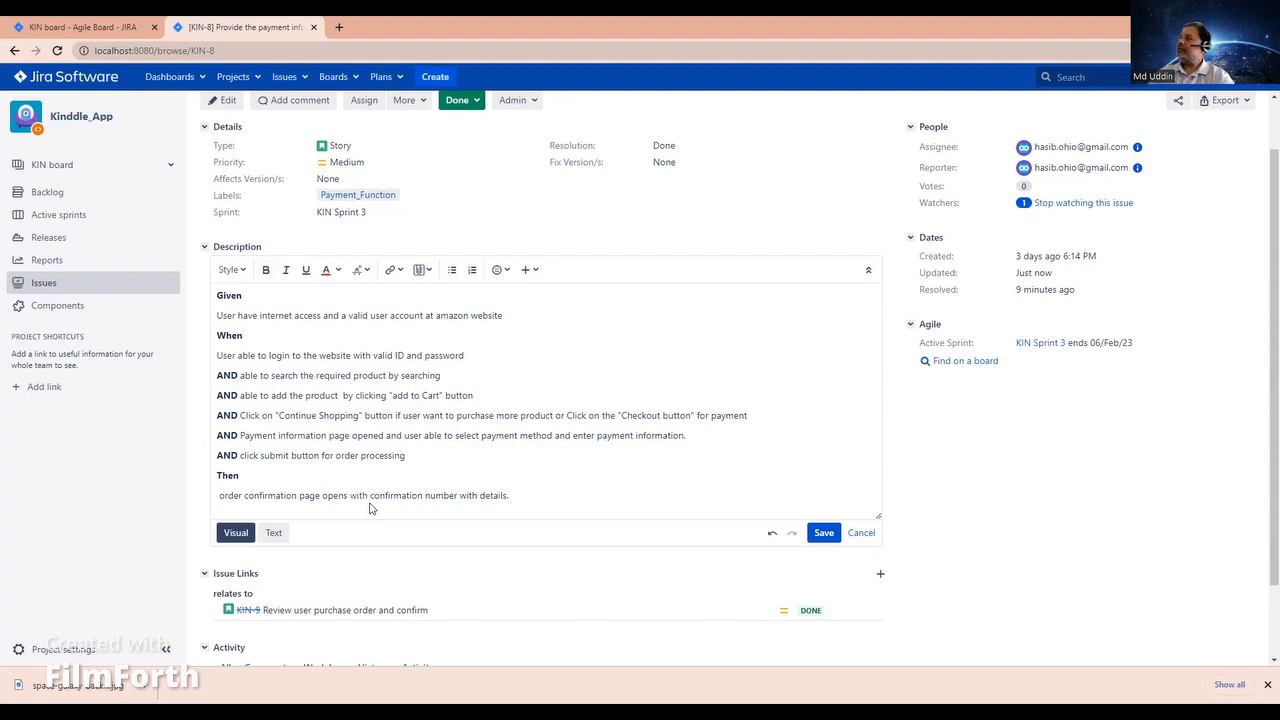
type("order confirmation number with detail")
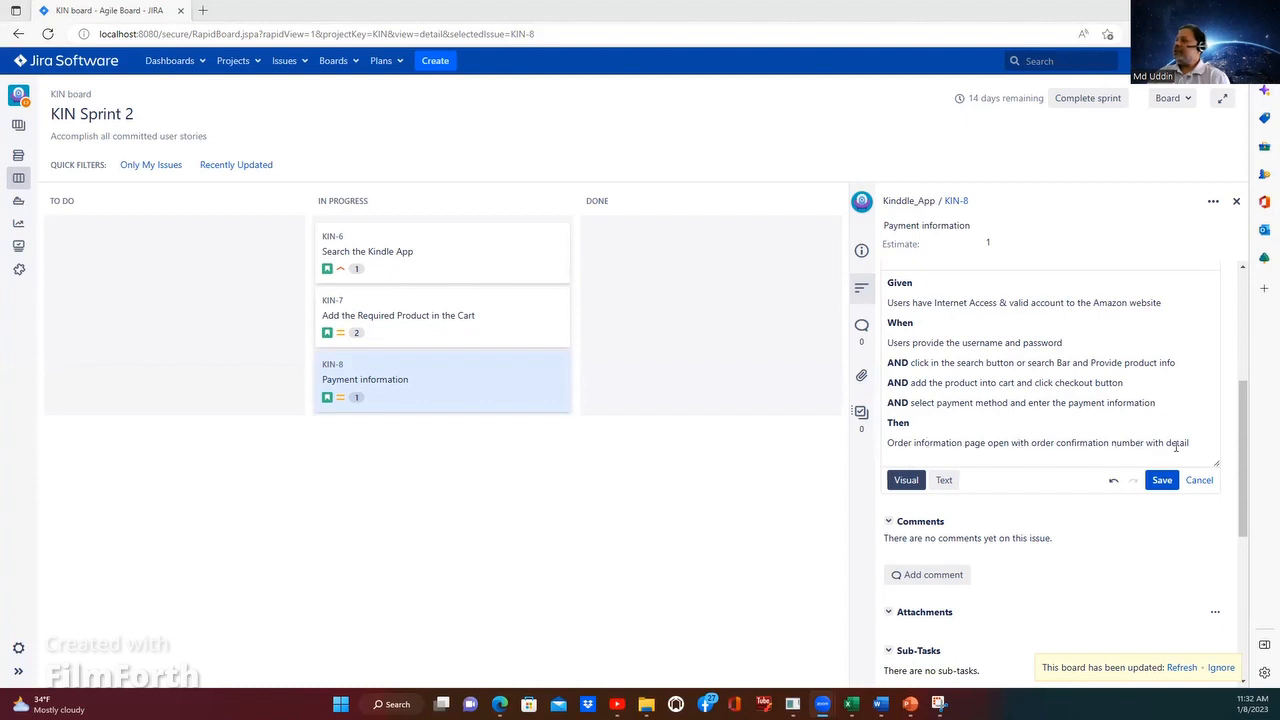
Step: Save the rewritten description of KIN-8, Payment information, on the KIN Sprint 2 board and review its Given/When/Then text
left_click(1065, 541)
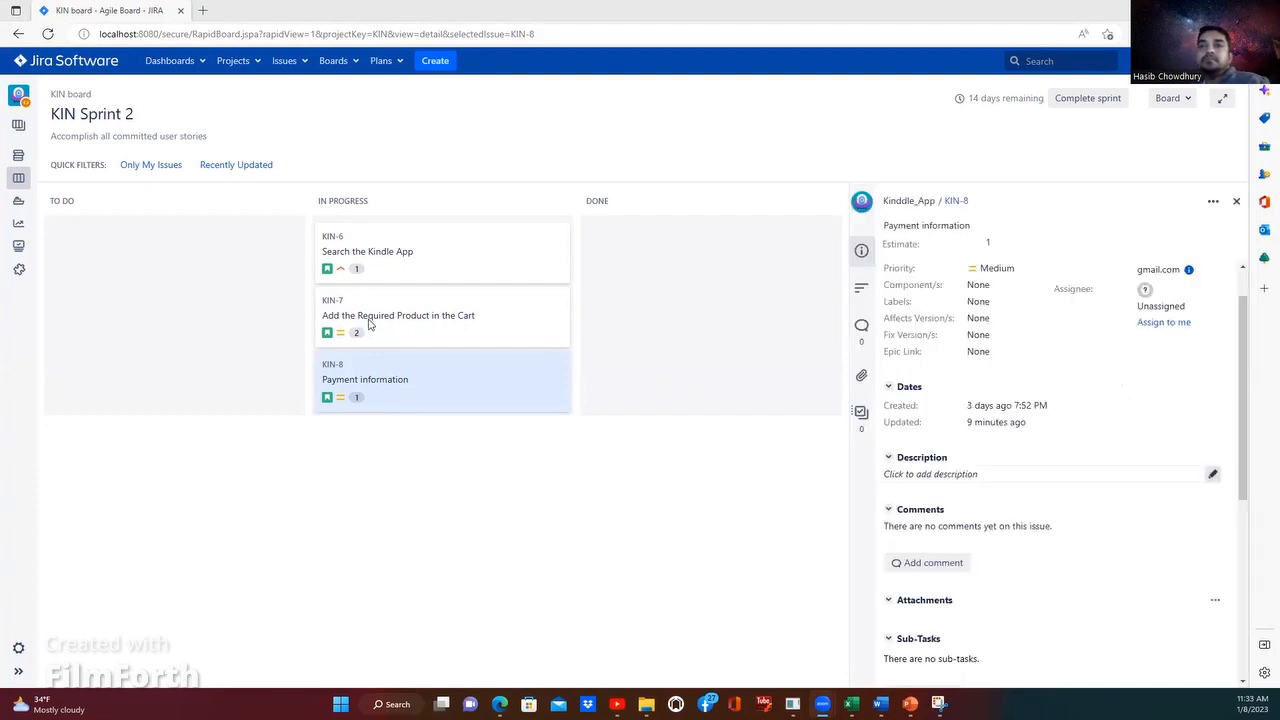
scroll(982, 448, "down", 2)
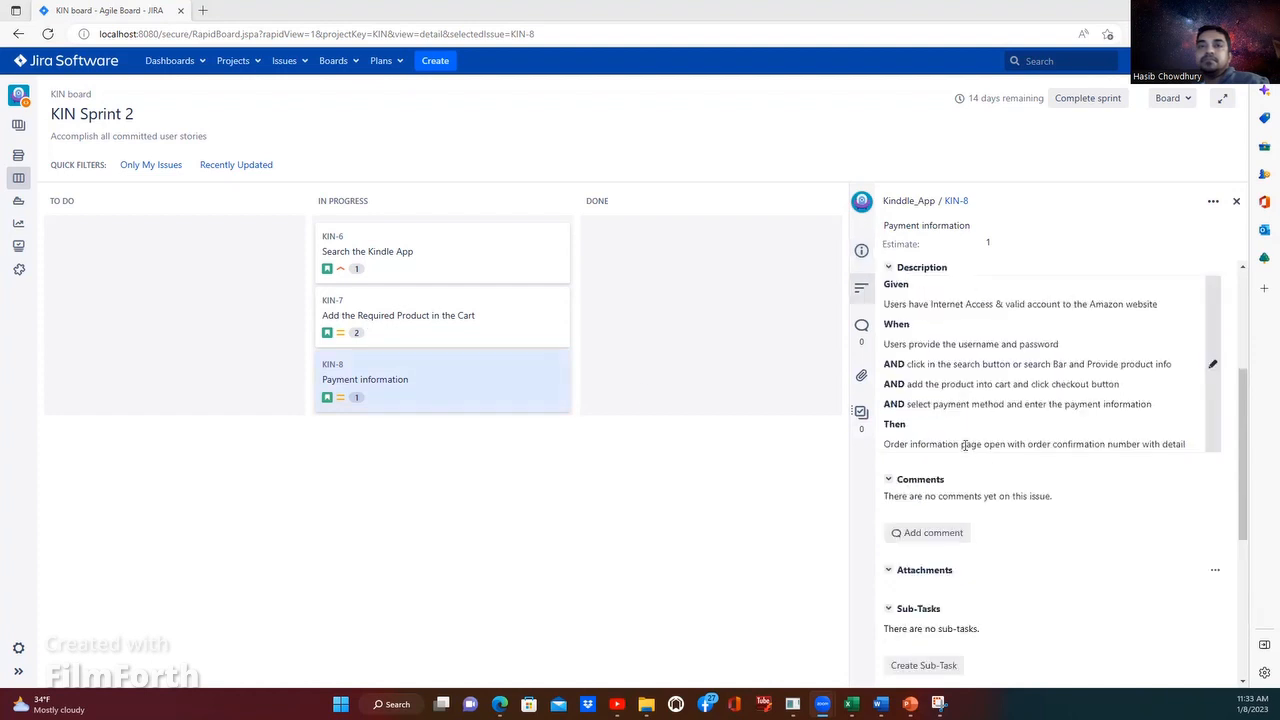
scroll(965, 455, "up", 2)
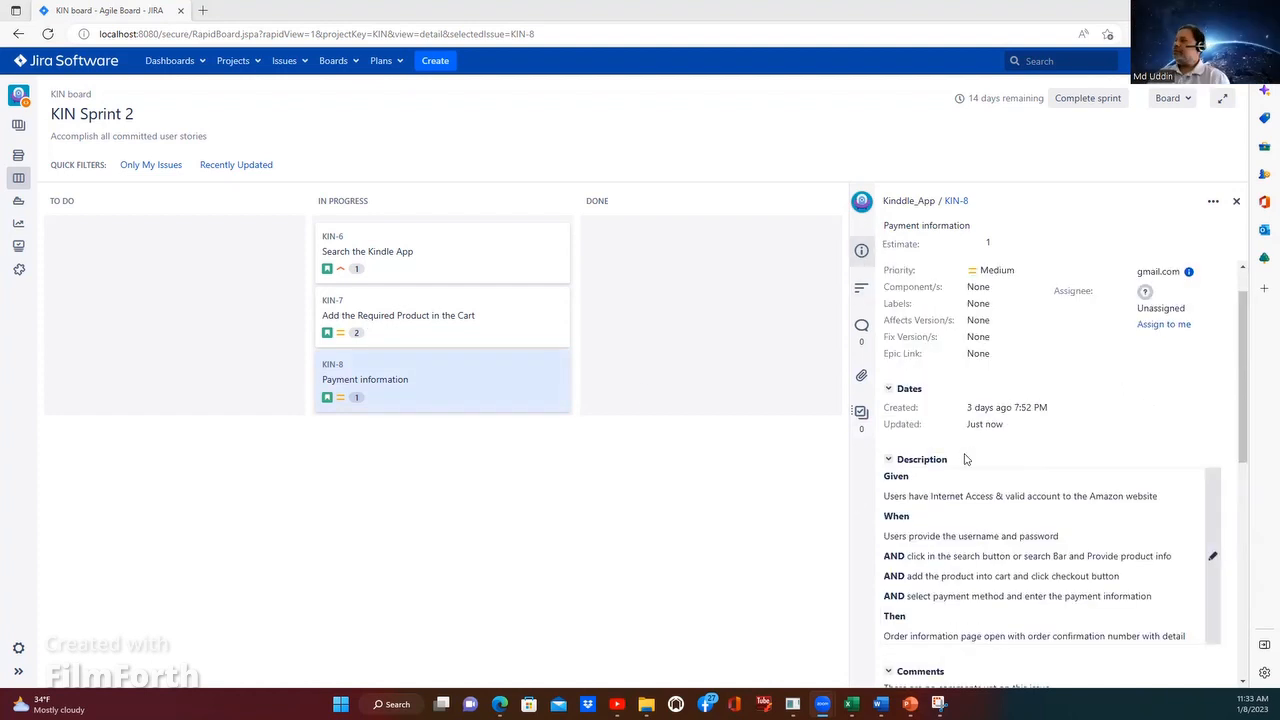
scroll(965, 459, "up", 1)
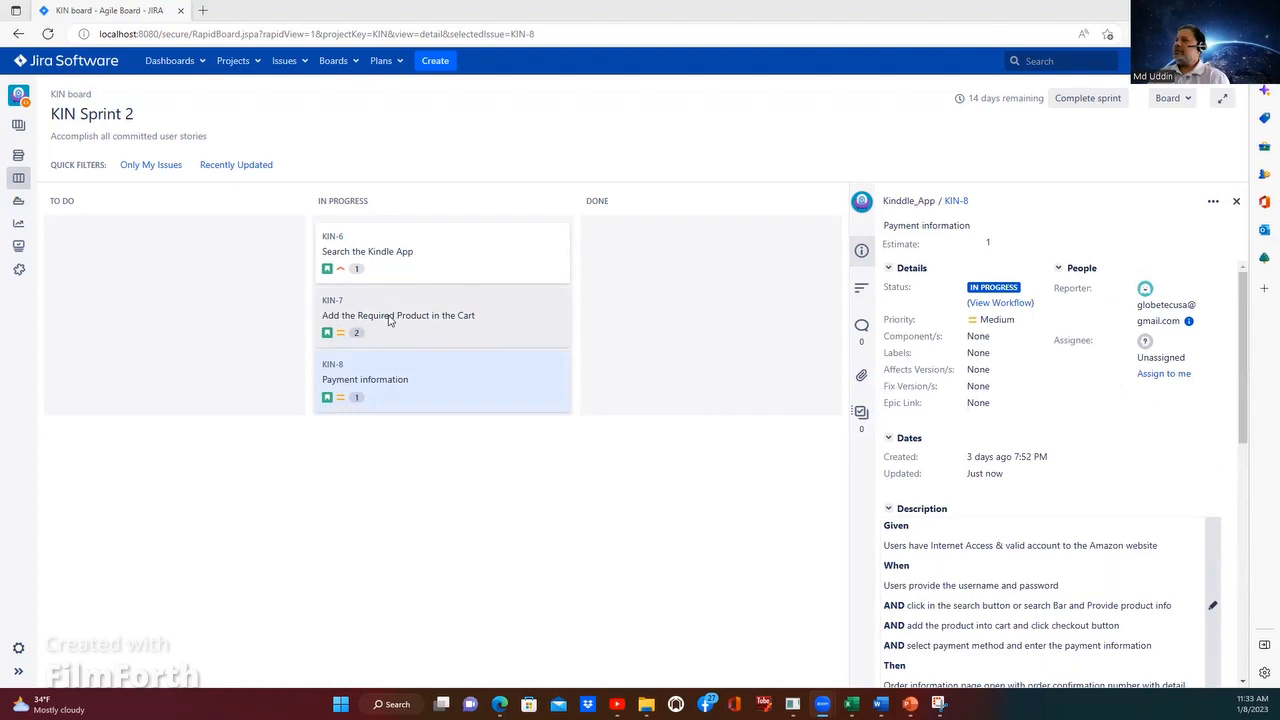
Step: Move the stories KIN-6, KIN-7 and KIN-8 from In Progress to Done
left_click_drag(388, 317, 414, 256)
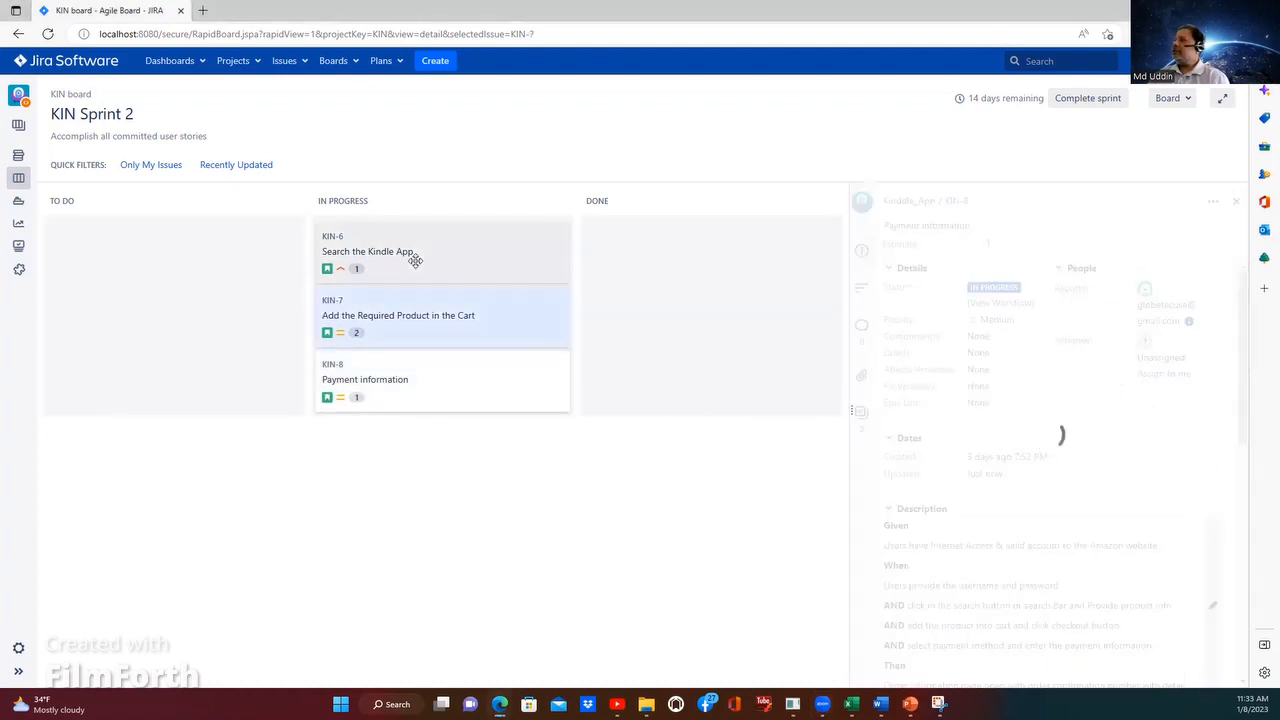
left_click(415, 260)
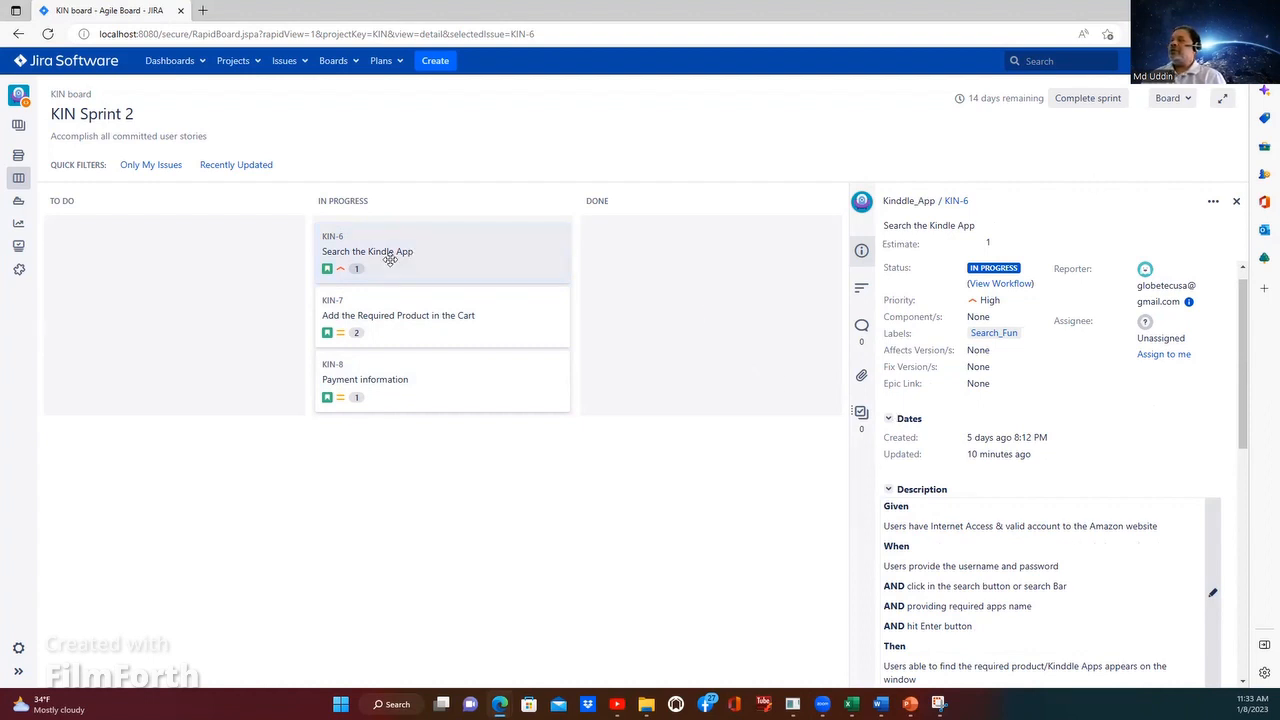
left_click_drag(390, 258, 746, 260)
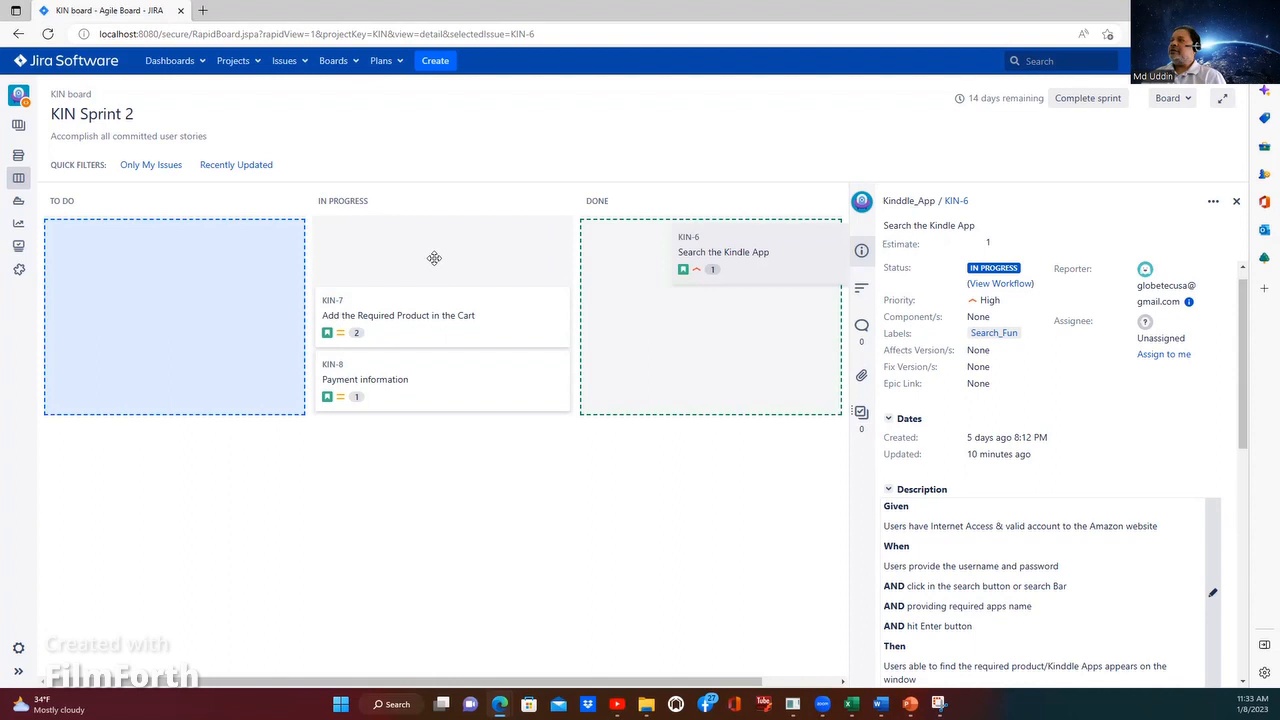
left_click_drag(434, 258, 714, 306)
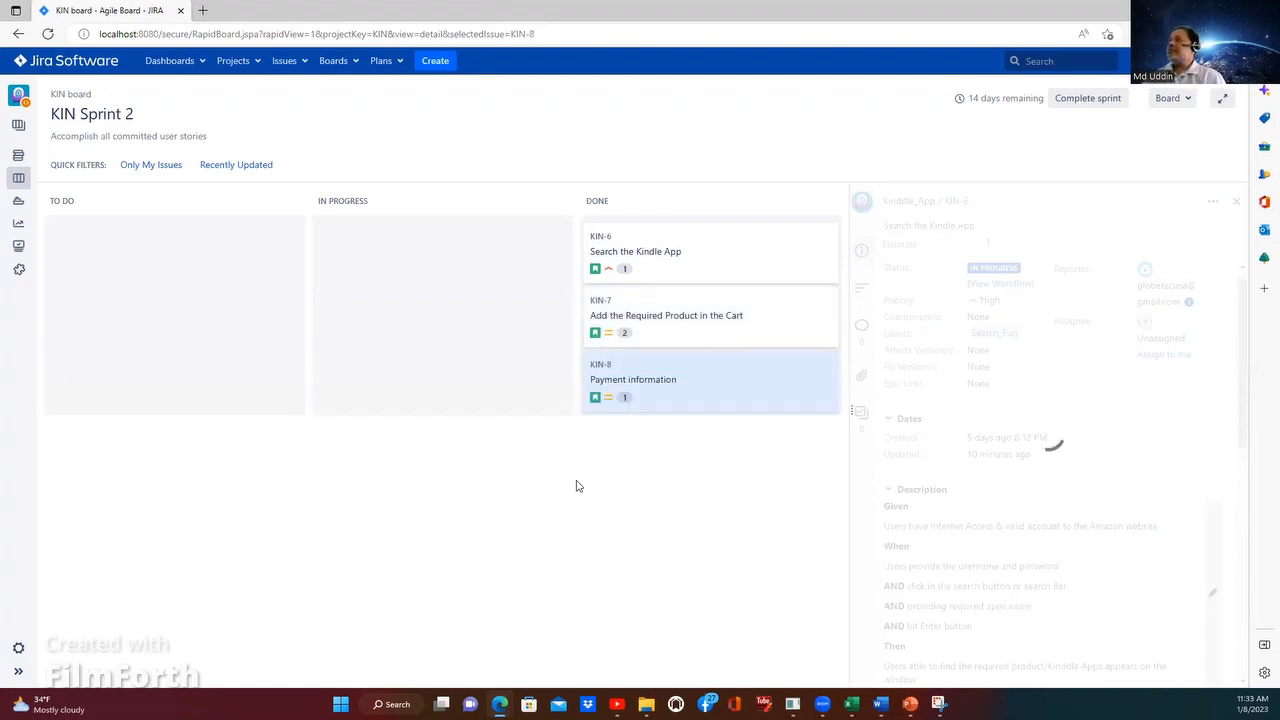
Step: Complete KIN Sprint 2 and confirm its completion
left_click(1096, 102)
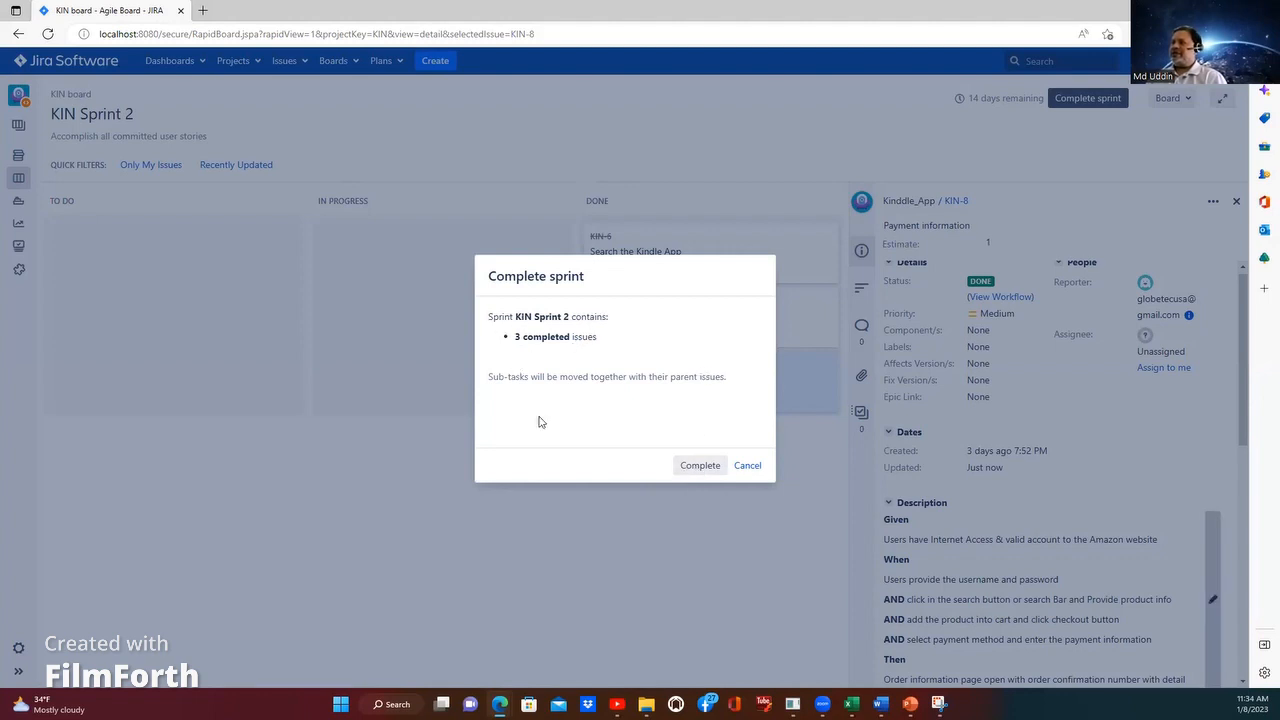
left_click(700, 467)
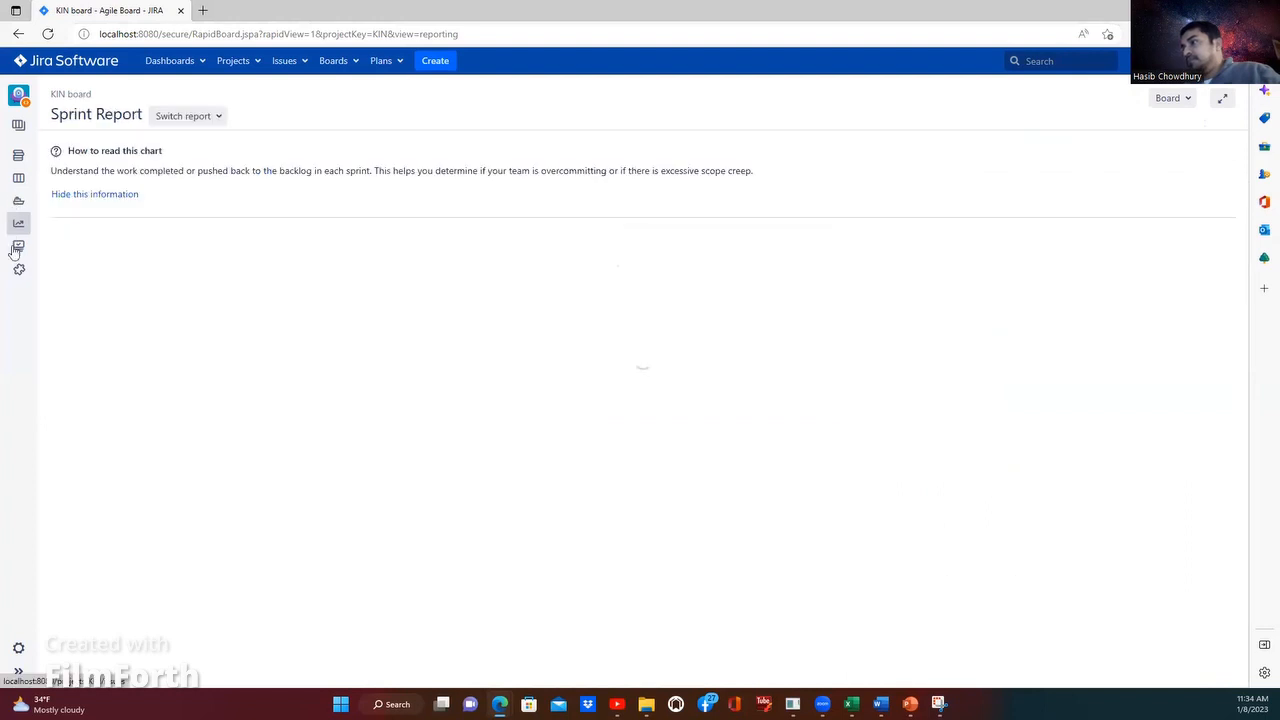
Step: Check the project's open issues and review the Sprint Report for KIN Sprint 2, including its completed issues
left_click(18, 247)
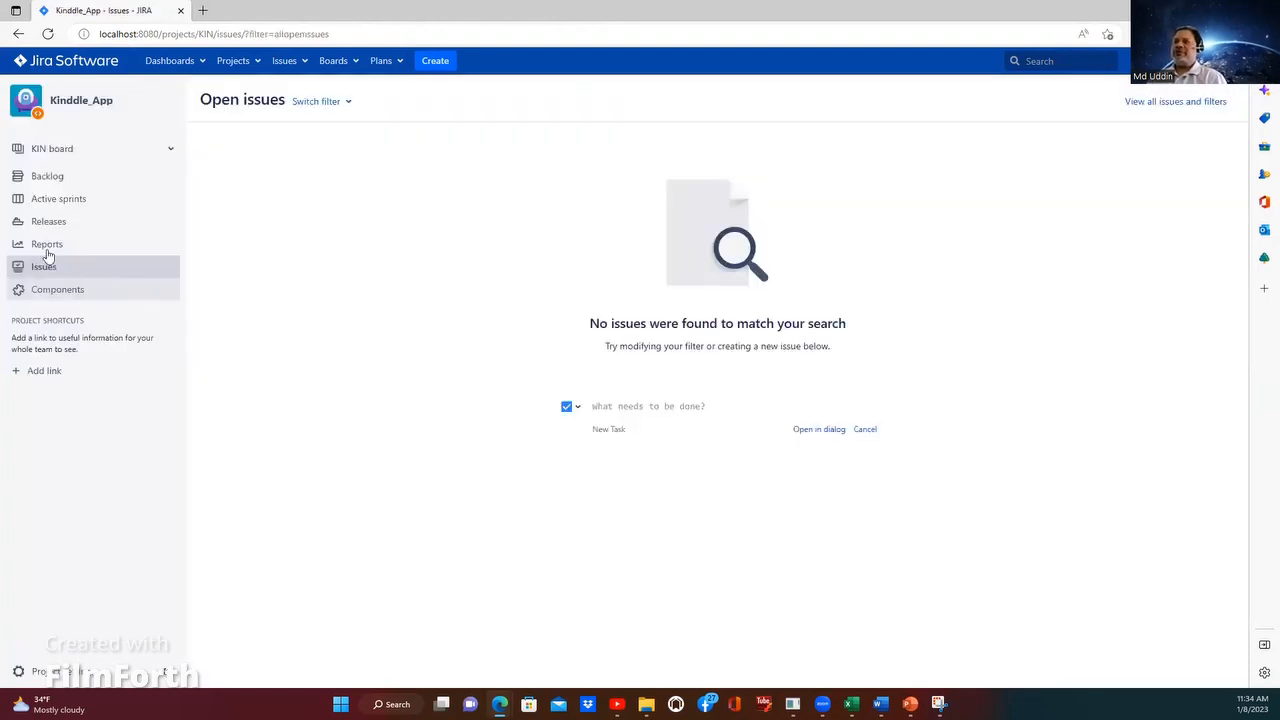
left_click(47, 247)
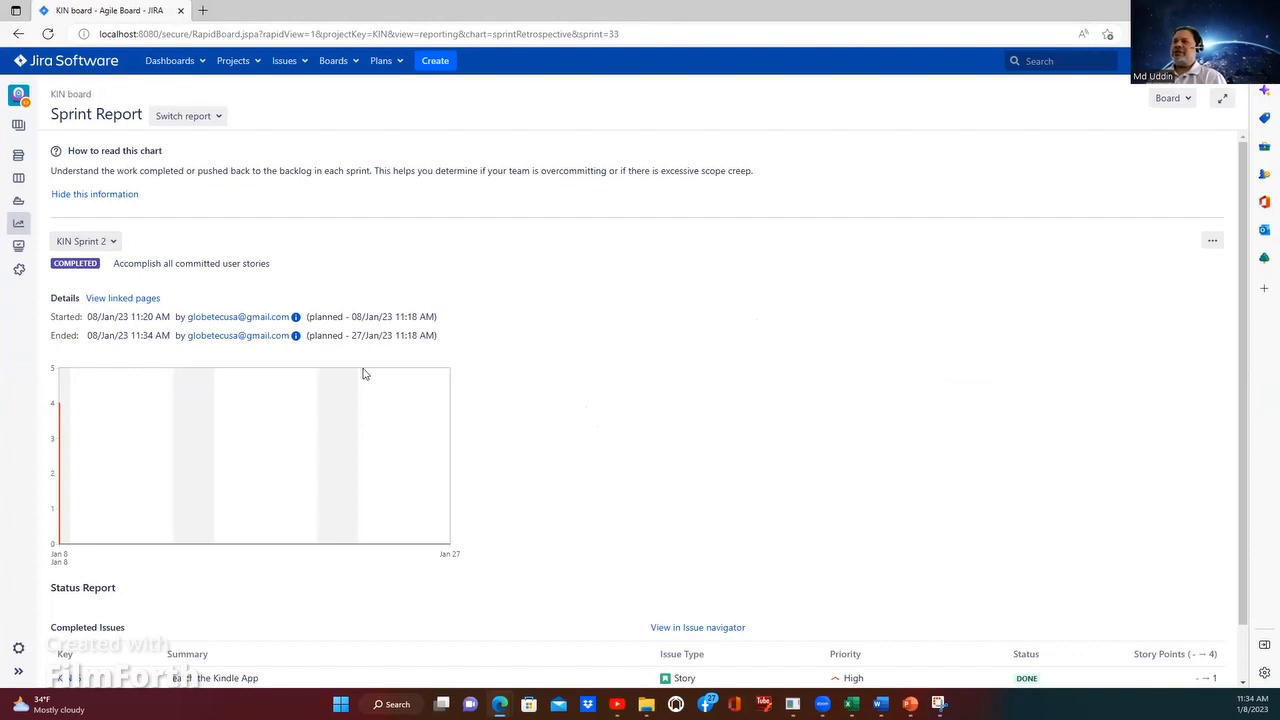
scroll(364, 374, "down", 2)
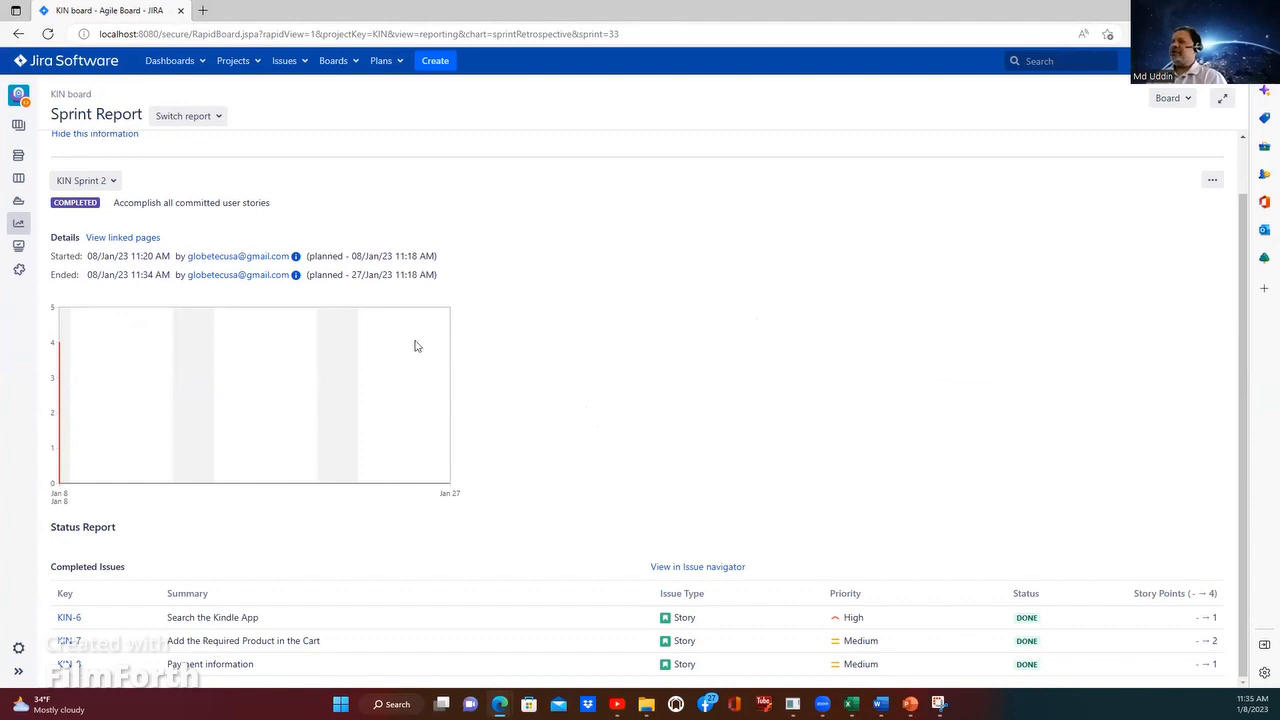
Step: Show the Sprint Report for KIN Sprint 1 and examine its burndown, completed issues and issues removed from the sprint
left_click(111, 183)
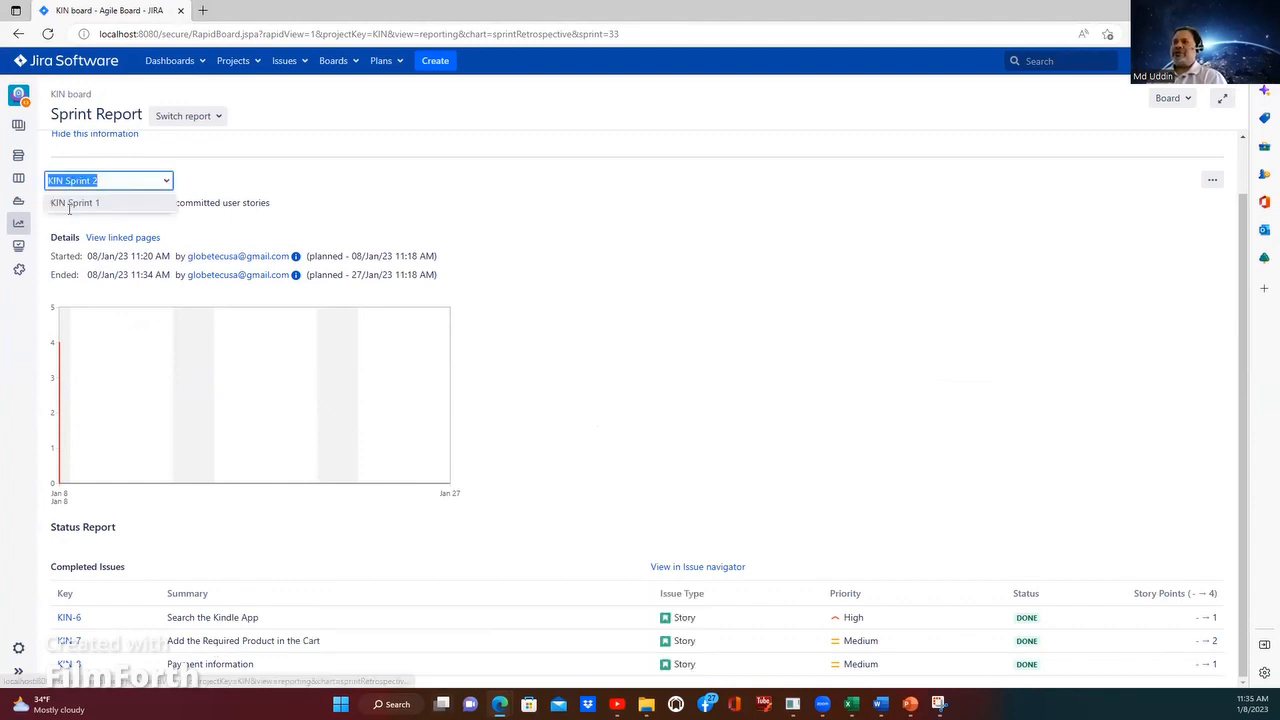
left_click(70, 204)
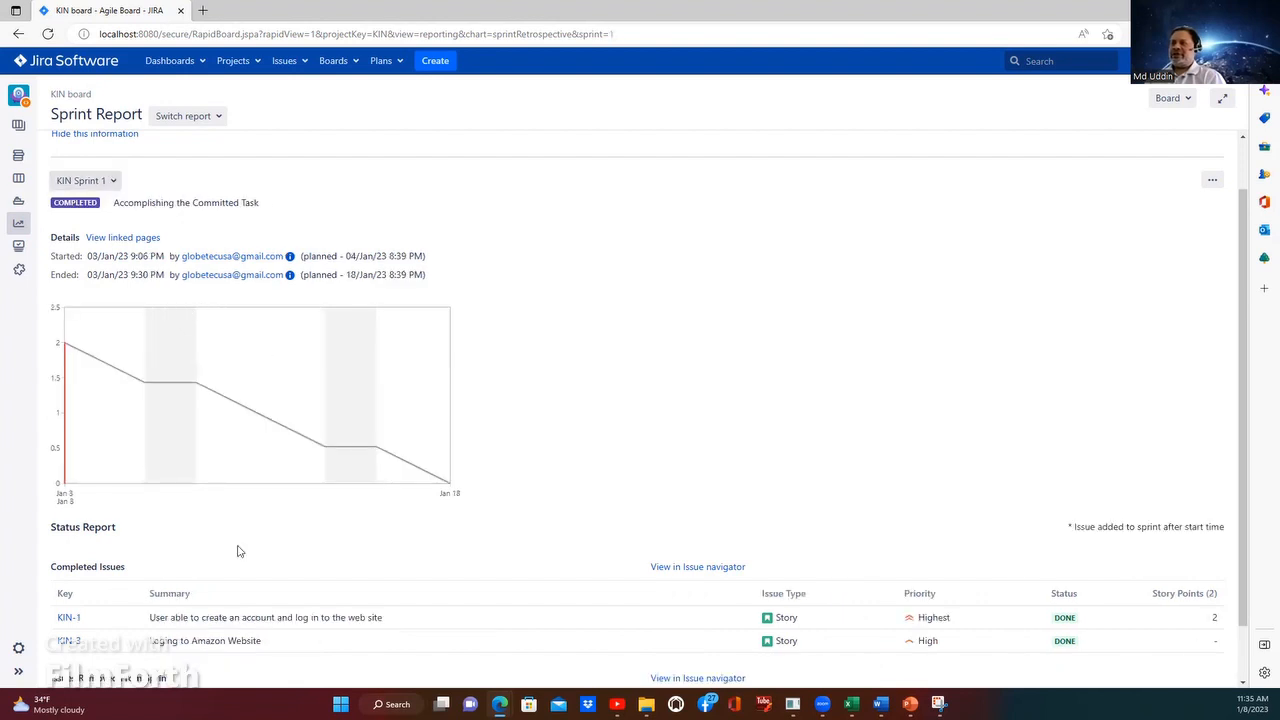
scroll(238, 551, "down", 1)
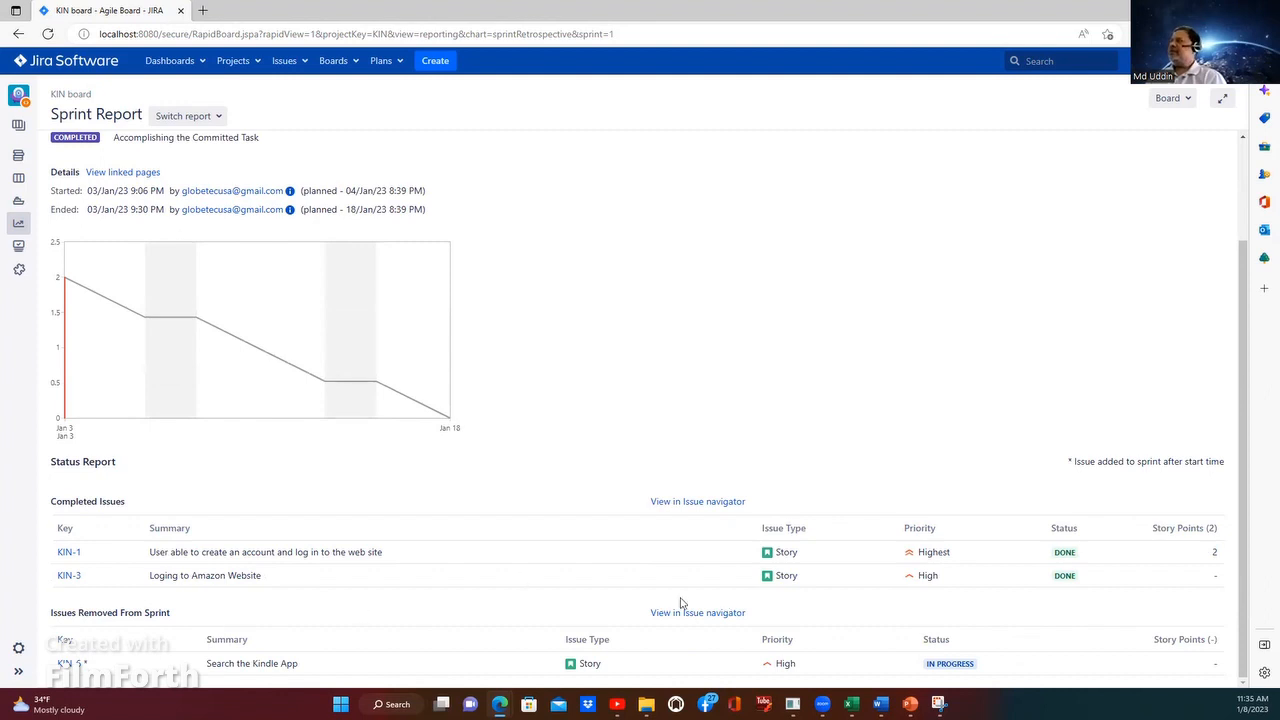
scroll(103, 243, "up", 2)
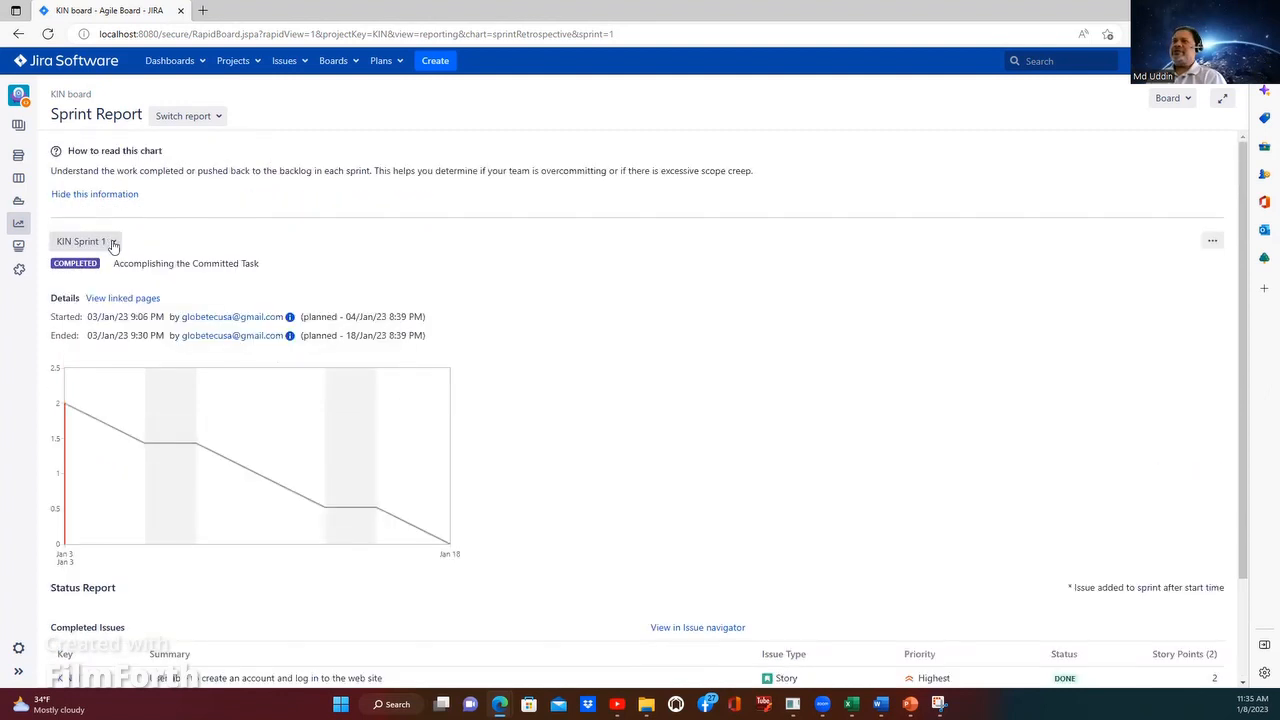
left_click(113, 244)
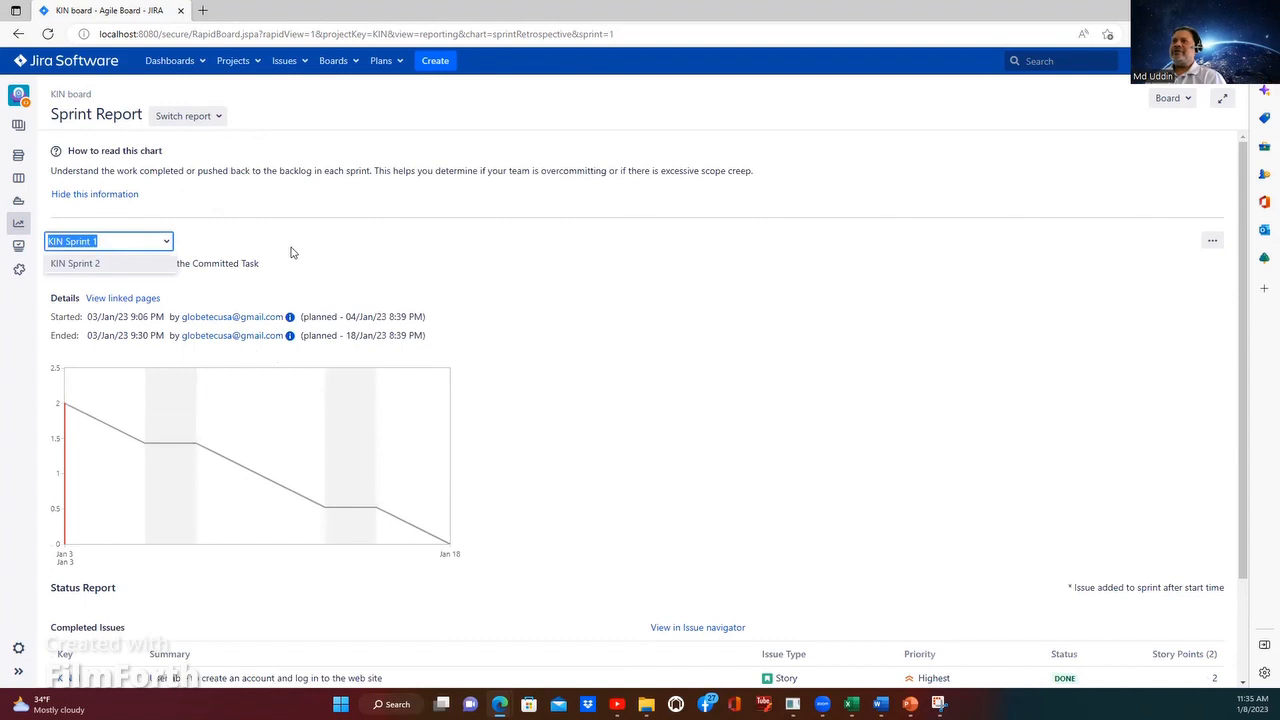
left_click(397, 270)
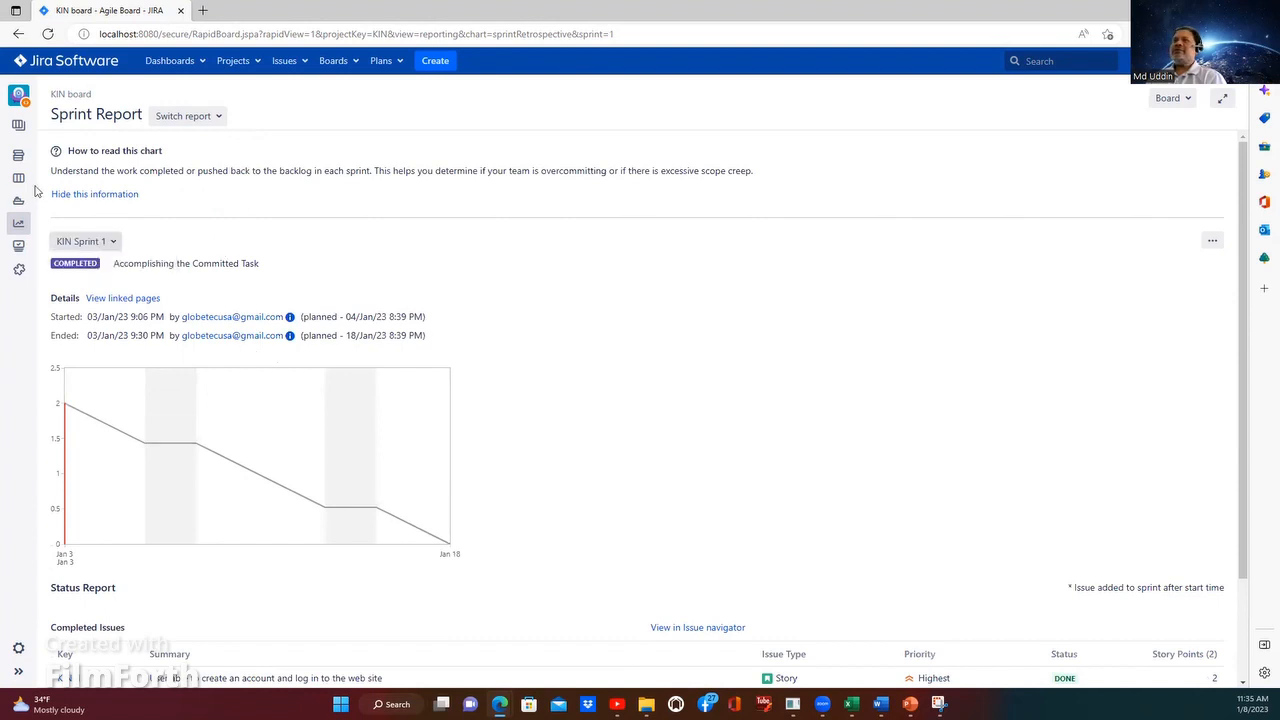
Step: Switch to the Velocity Chart report and look over its story-point bars and list of completed sprints
left_click(204, 122)
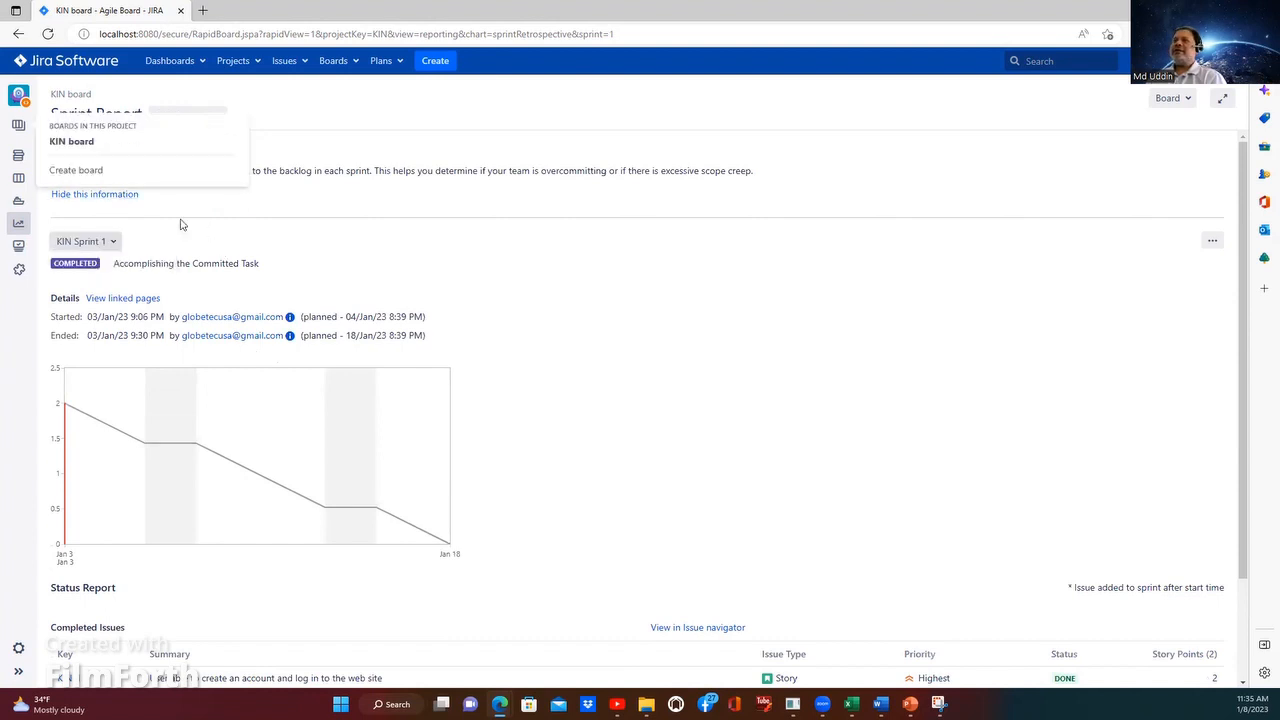
left_click(209, 116)
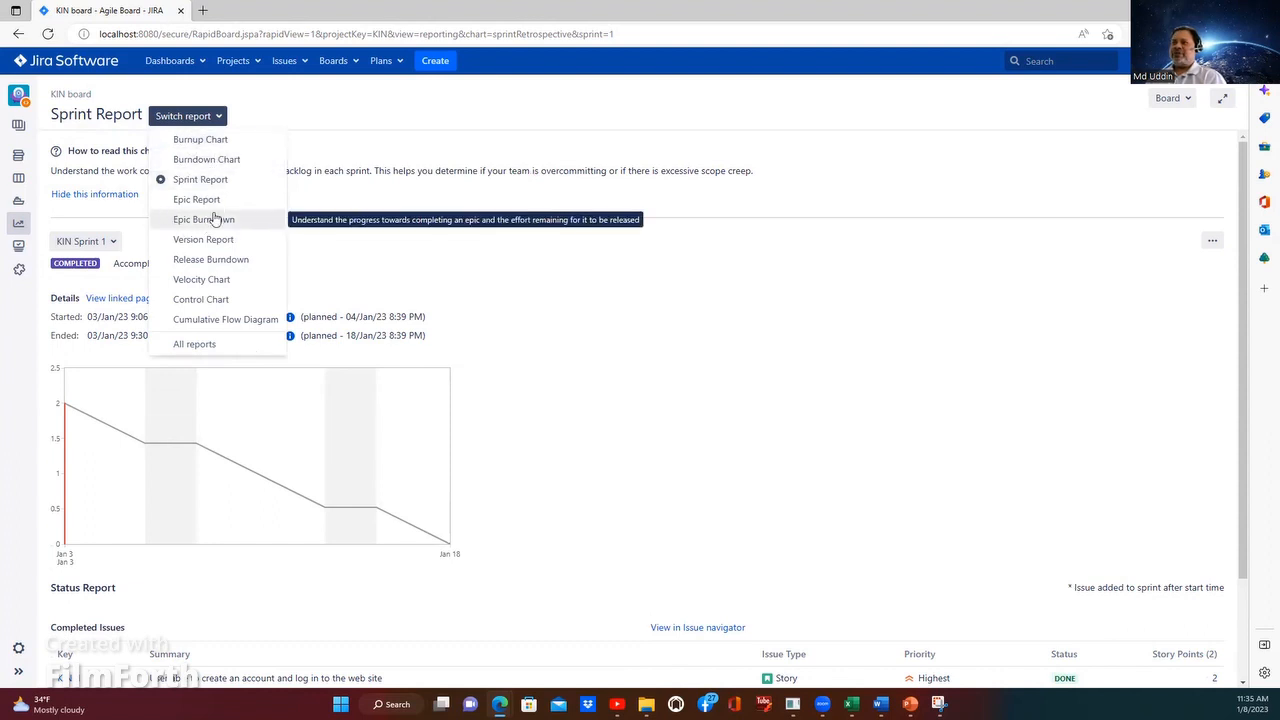
left_click(195, 285)
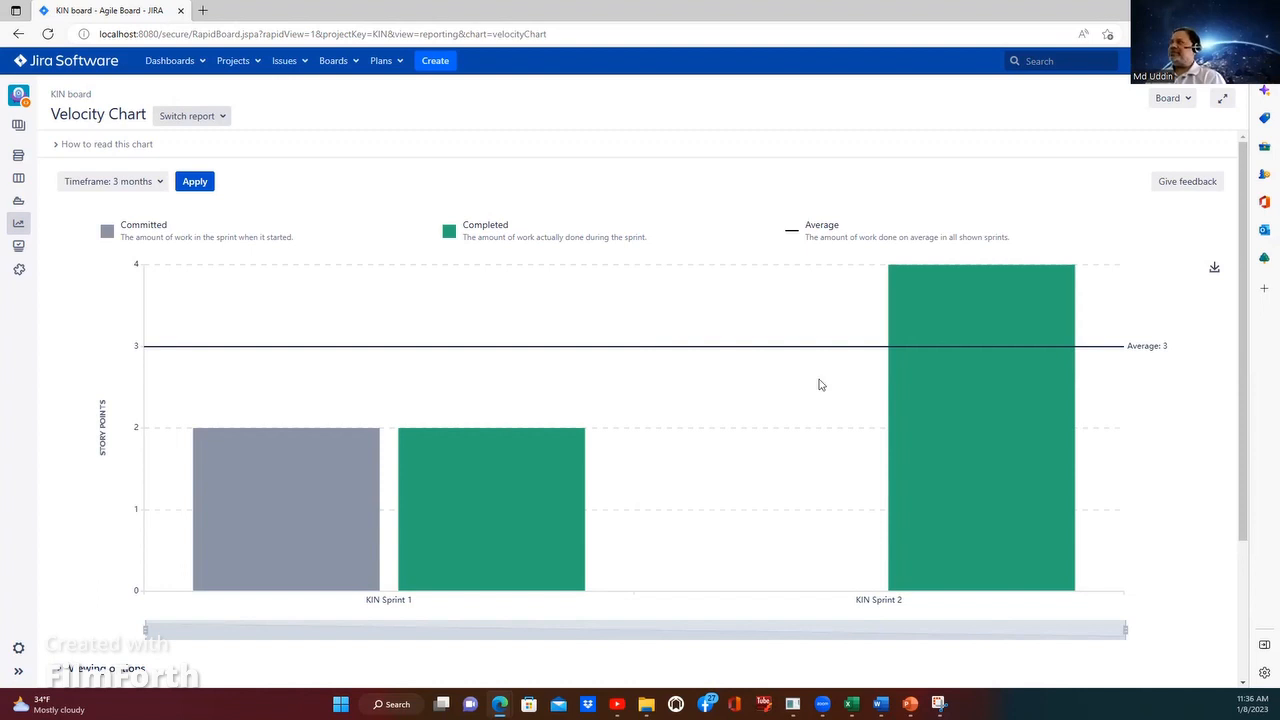
scroll(694, 514, "down", 2)
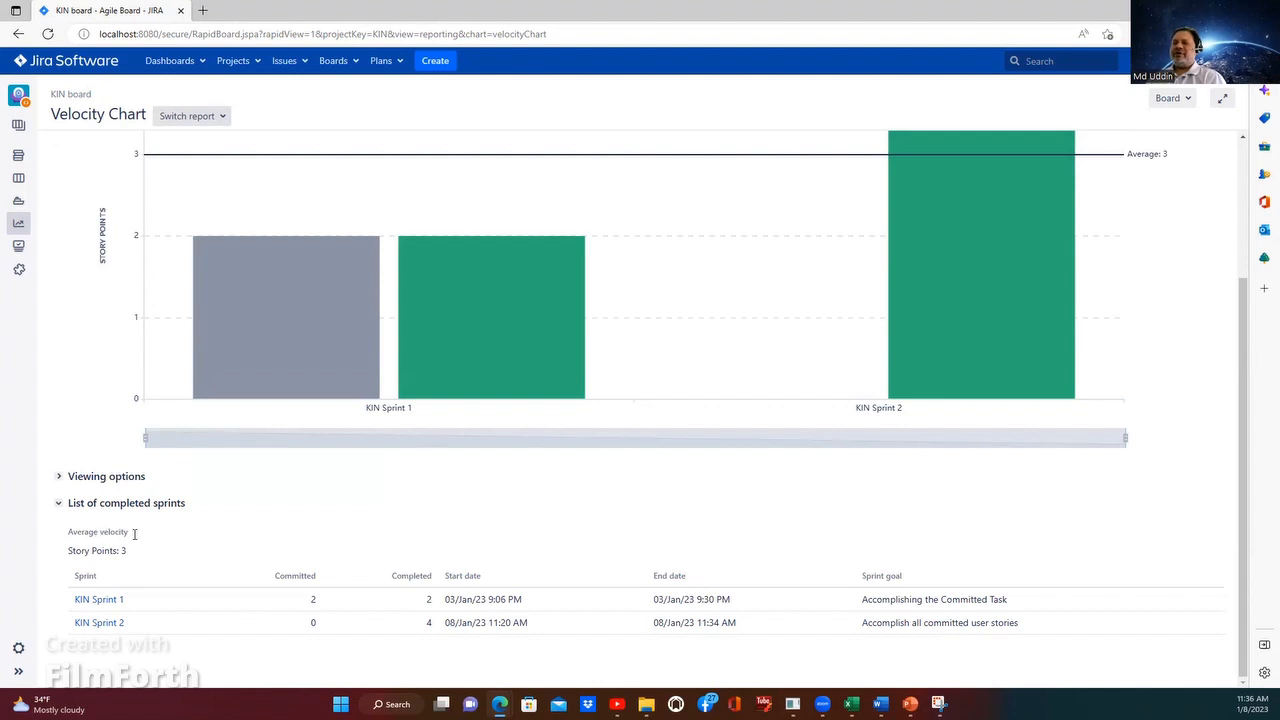
scroll(253, 214, "up", 2)
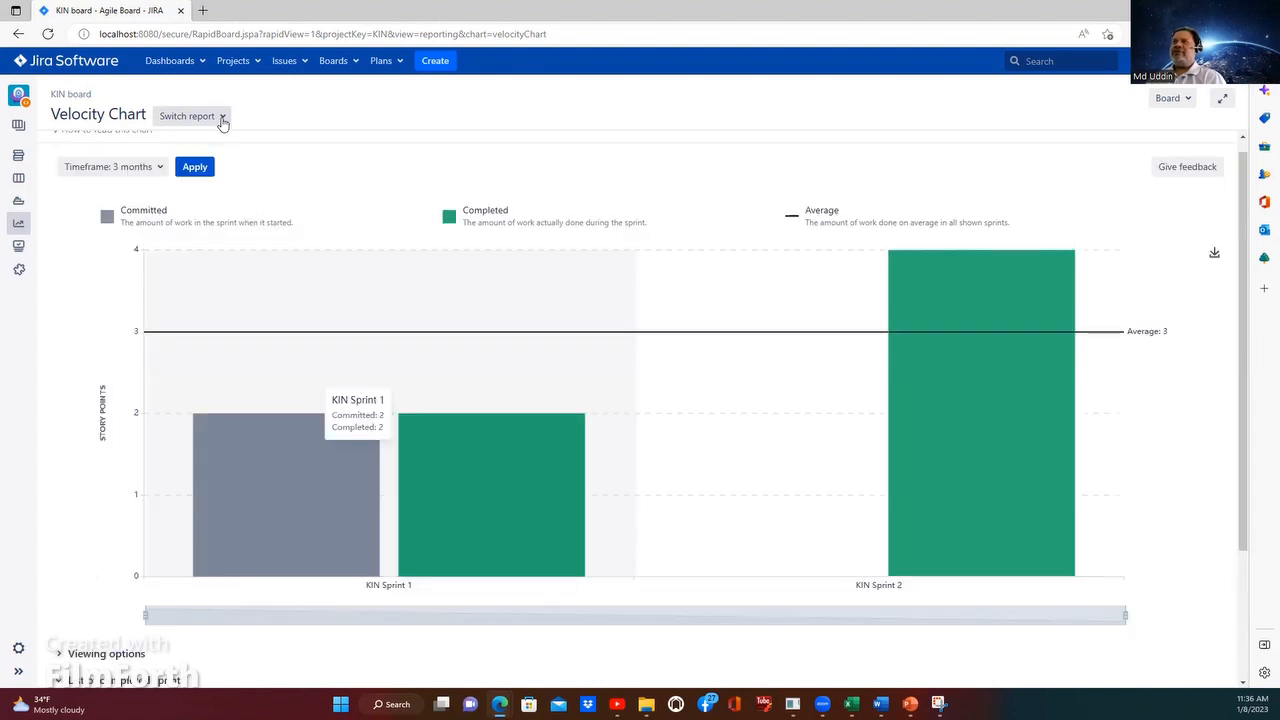
Step: Compare the committed and completed story points of KIN Sprint 1 and KIN Sprint 2 and check the average velocity
left_click(222, 117)
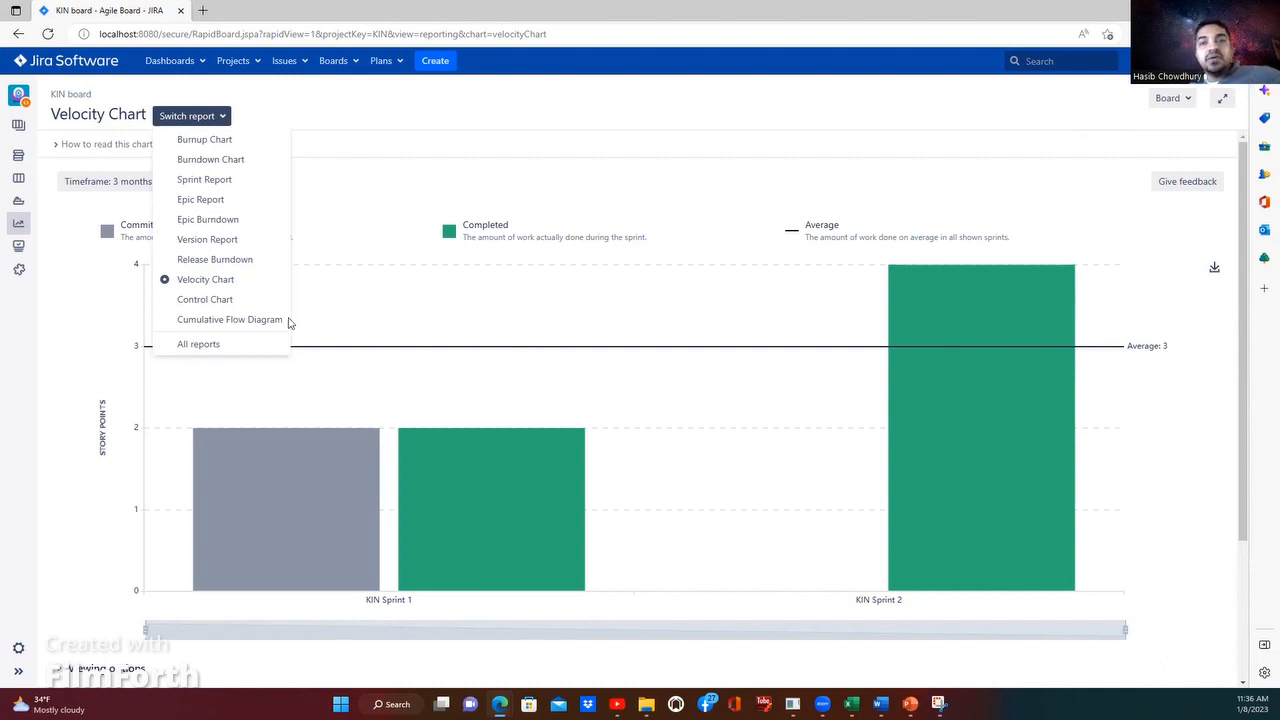
left_click(590, 374)
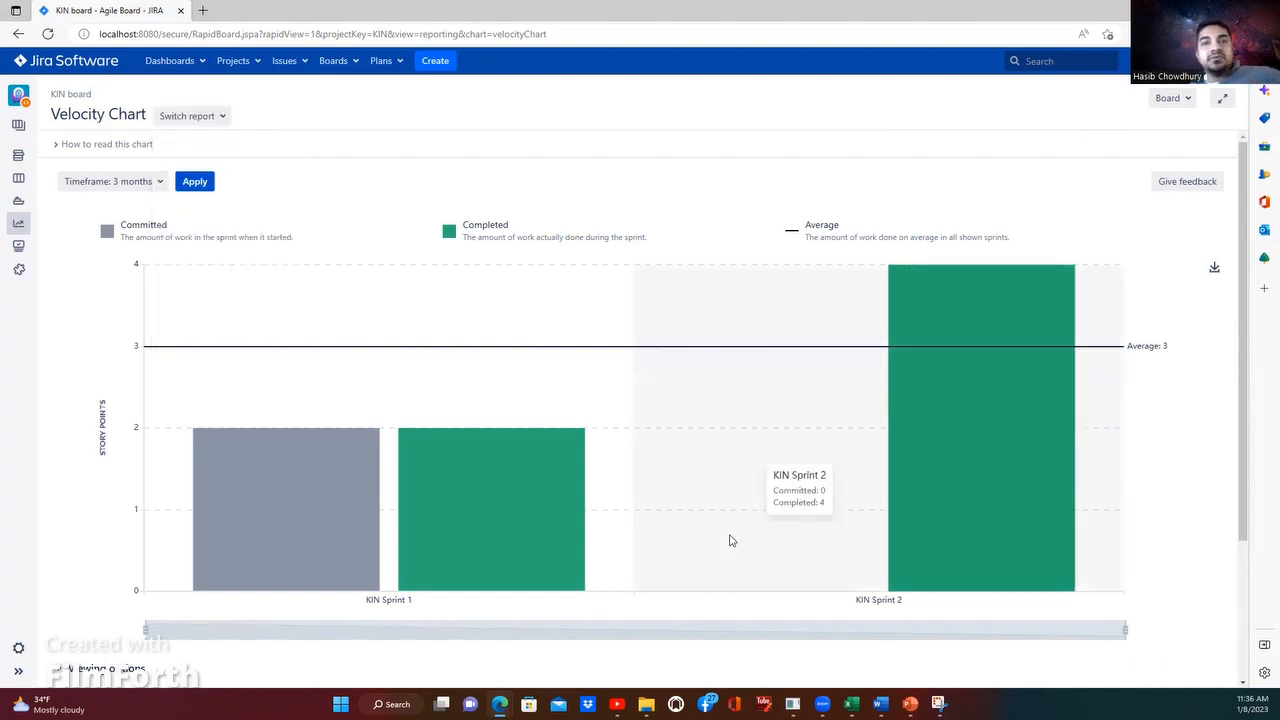
scroll(729, 537, "down", 2)
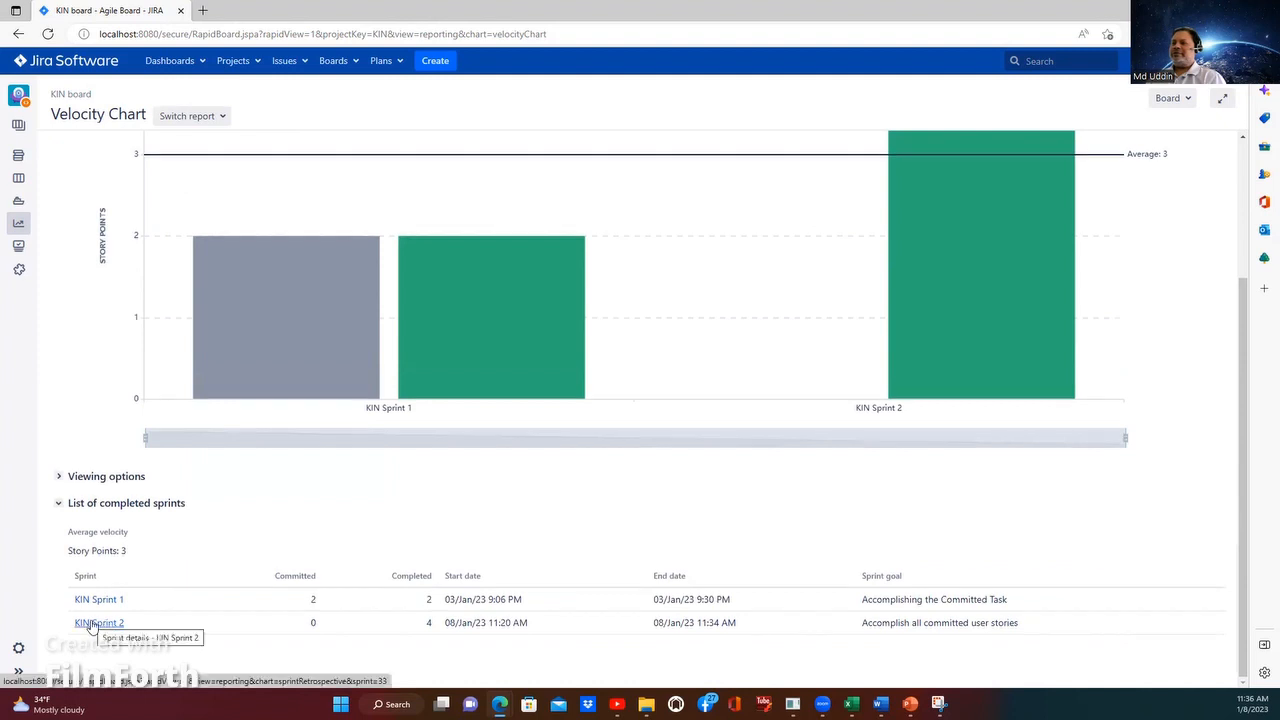
mouse_move(493, 391)
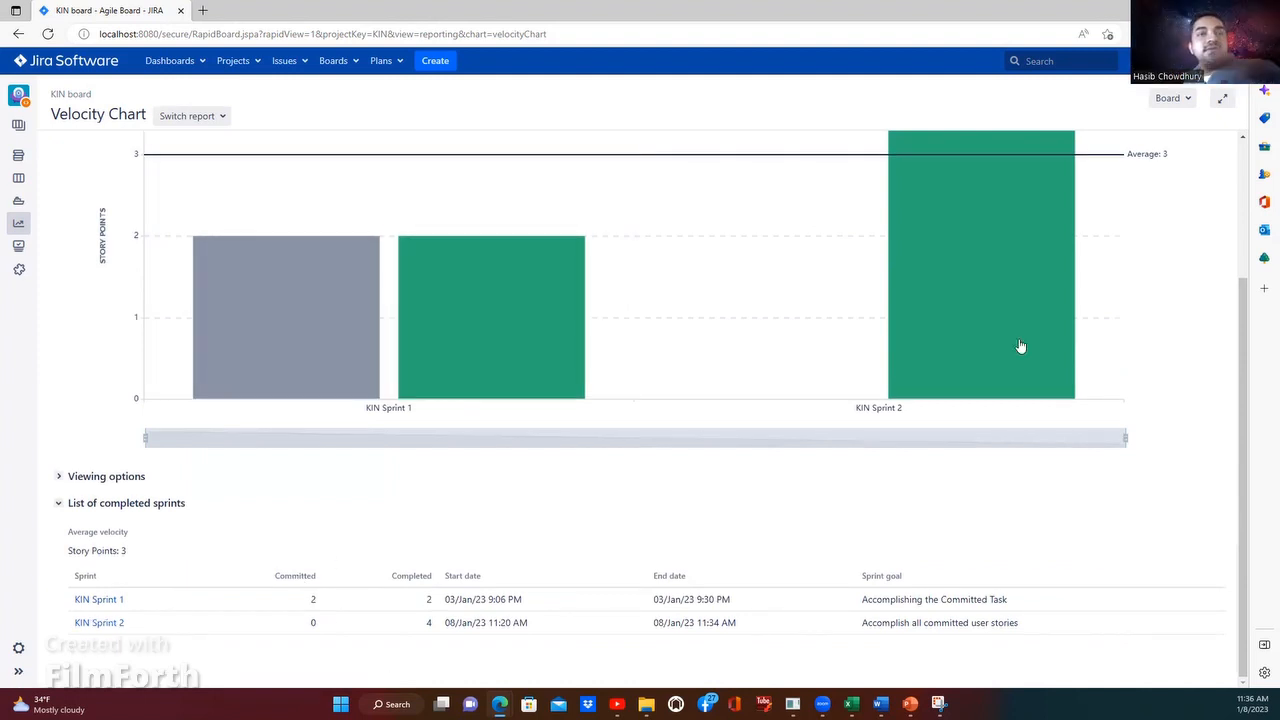
mouse_move(974, 300)
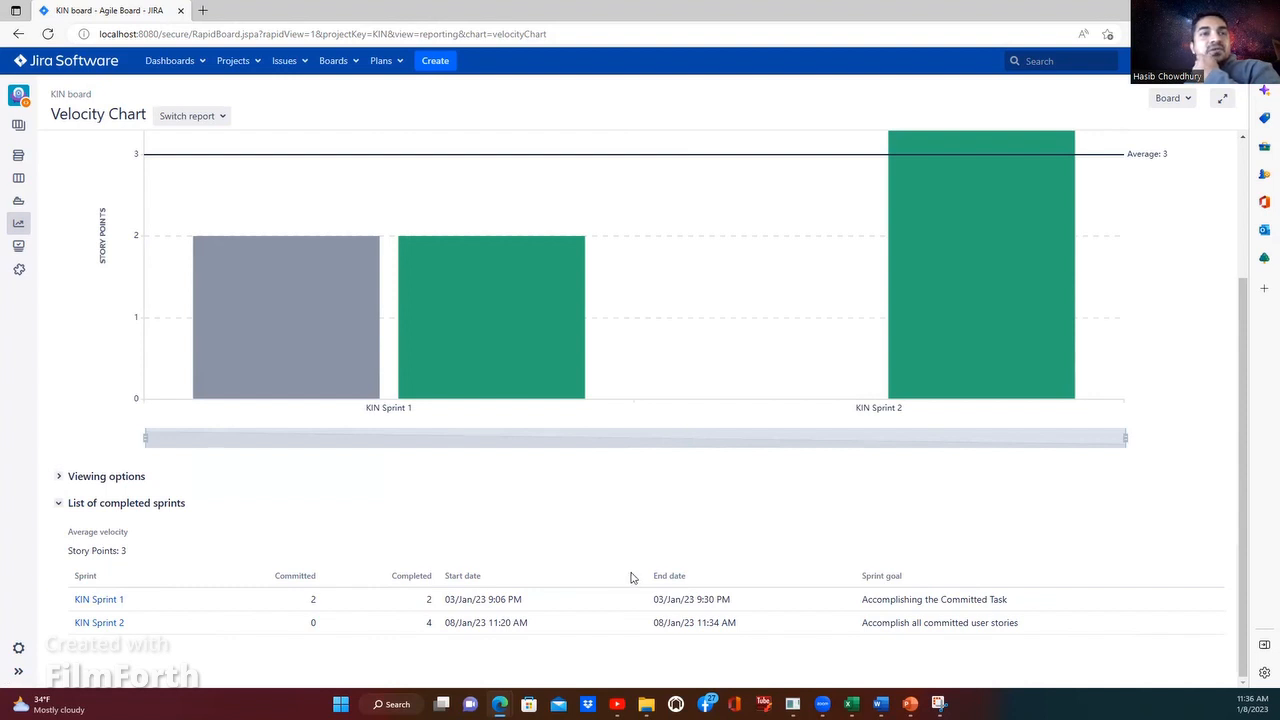
mouse_move(240, 295)
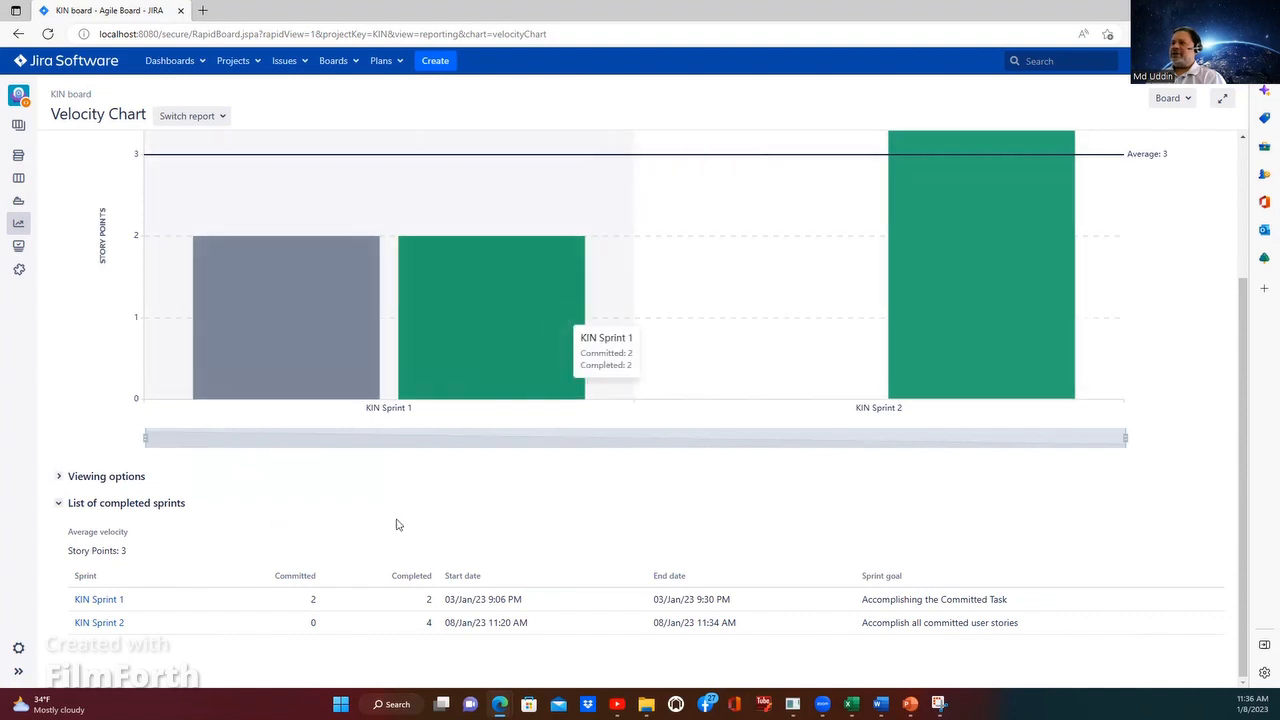
scroll(195, 460, "up", 2)
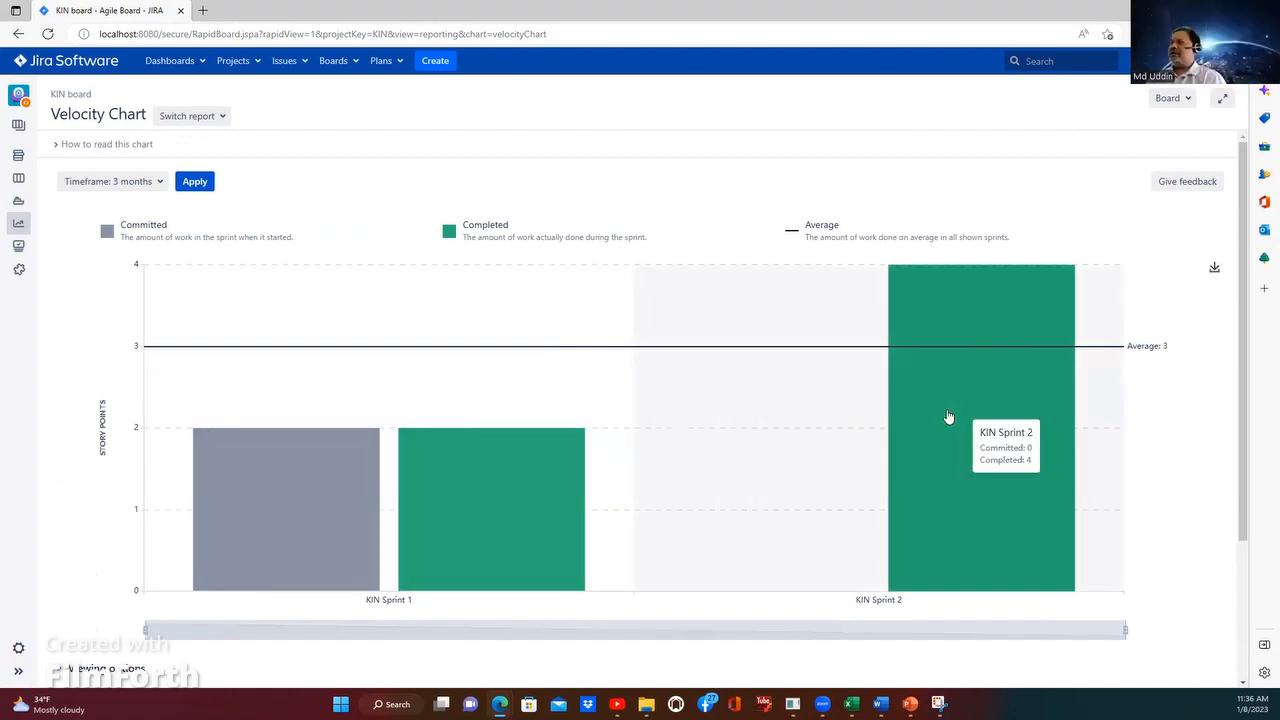
scroll(948, 416, "down", 2)
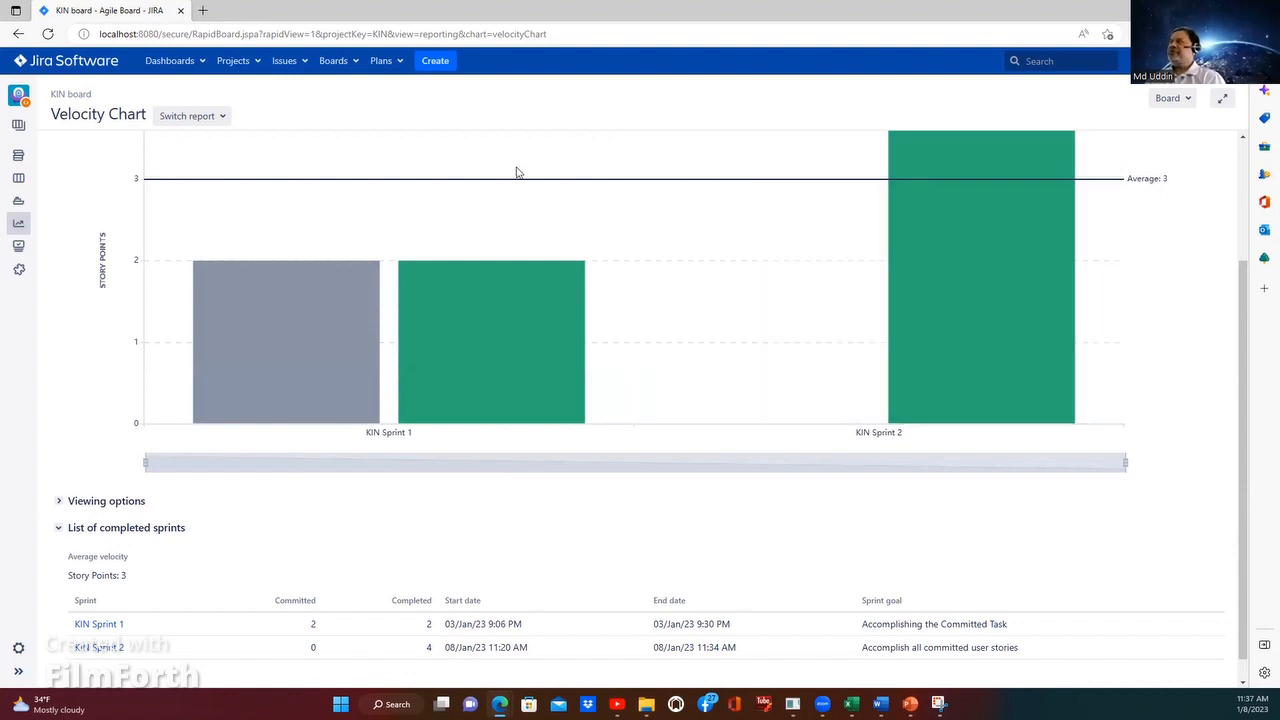
scroll(516, 173, "up", 2)
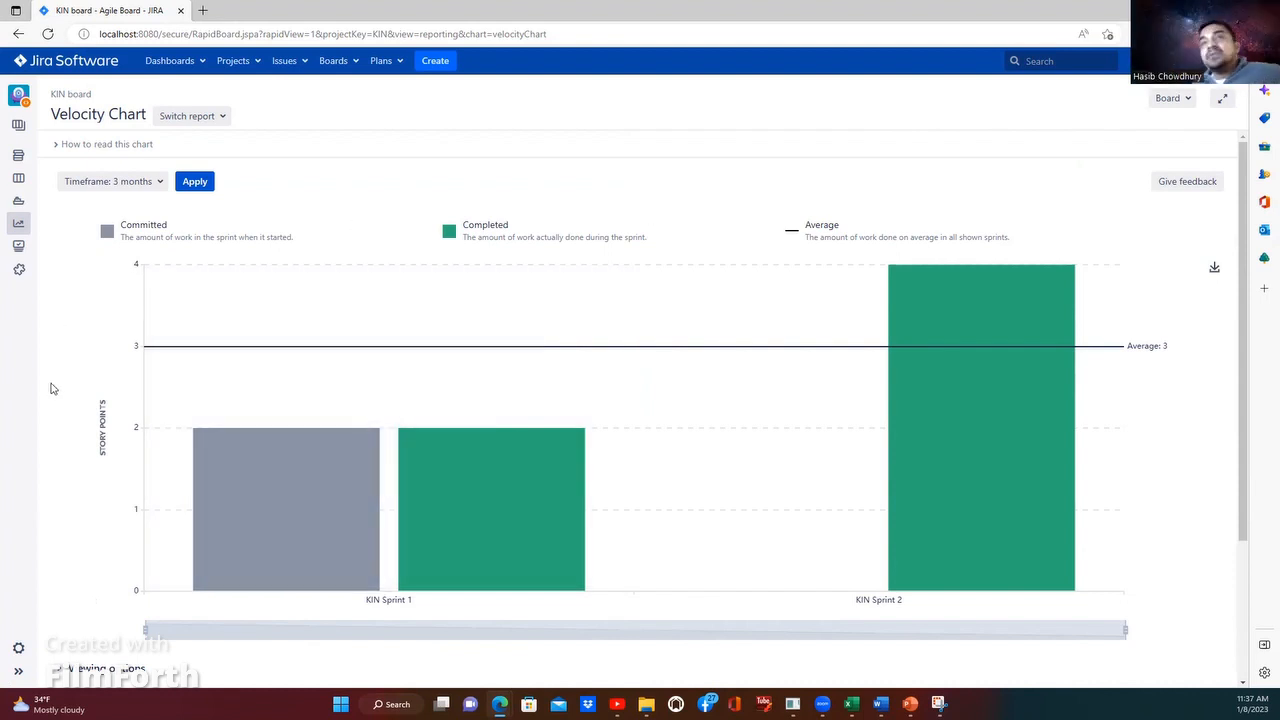
mouse_move(160, 332)
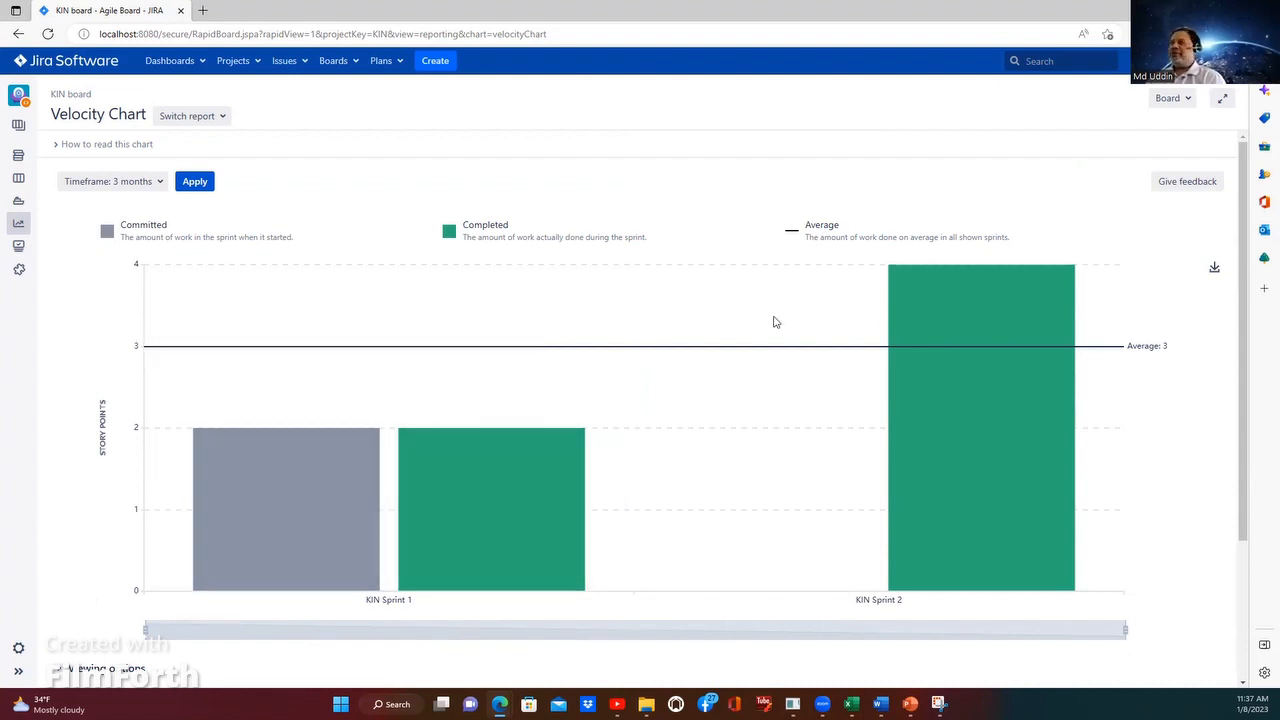
scroll(455, 325, "down", 2)
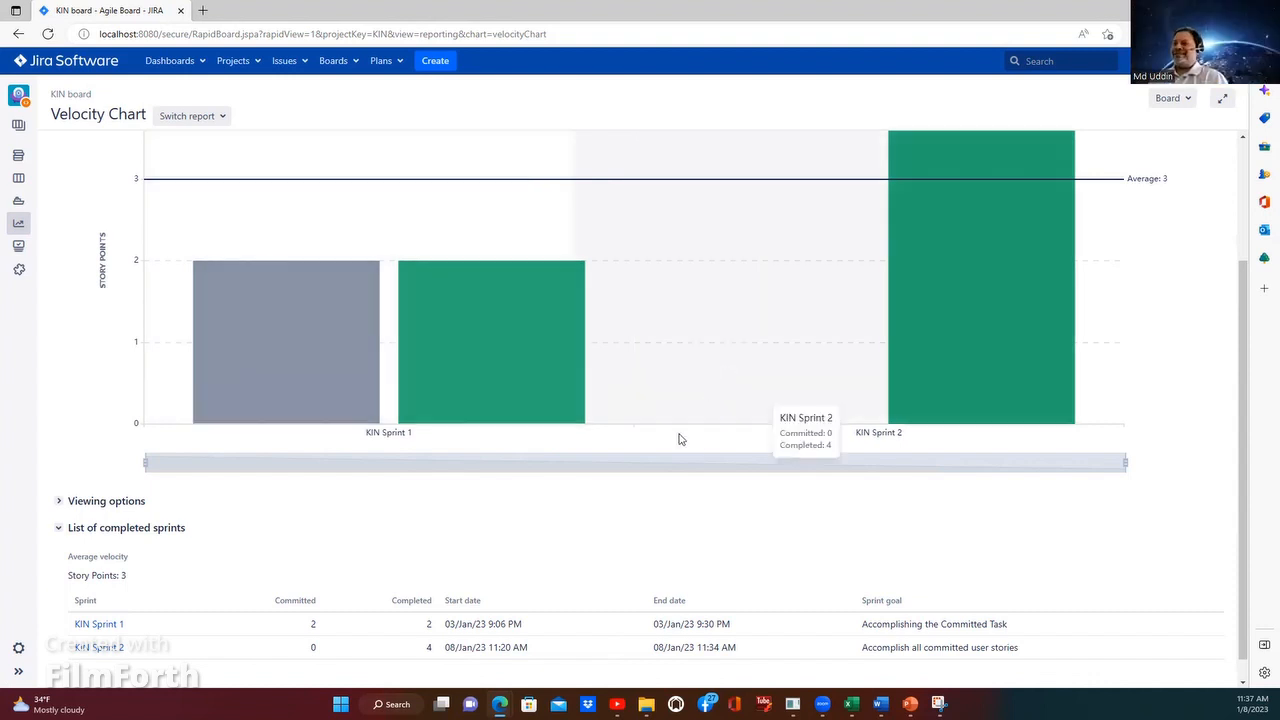
scroll(734, 477, "down", 1)
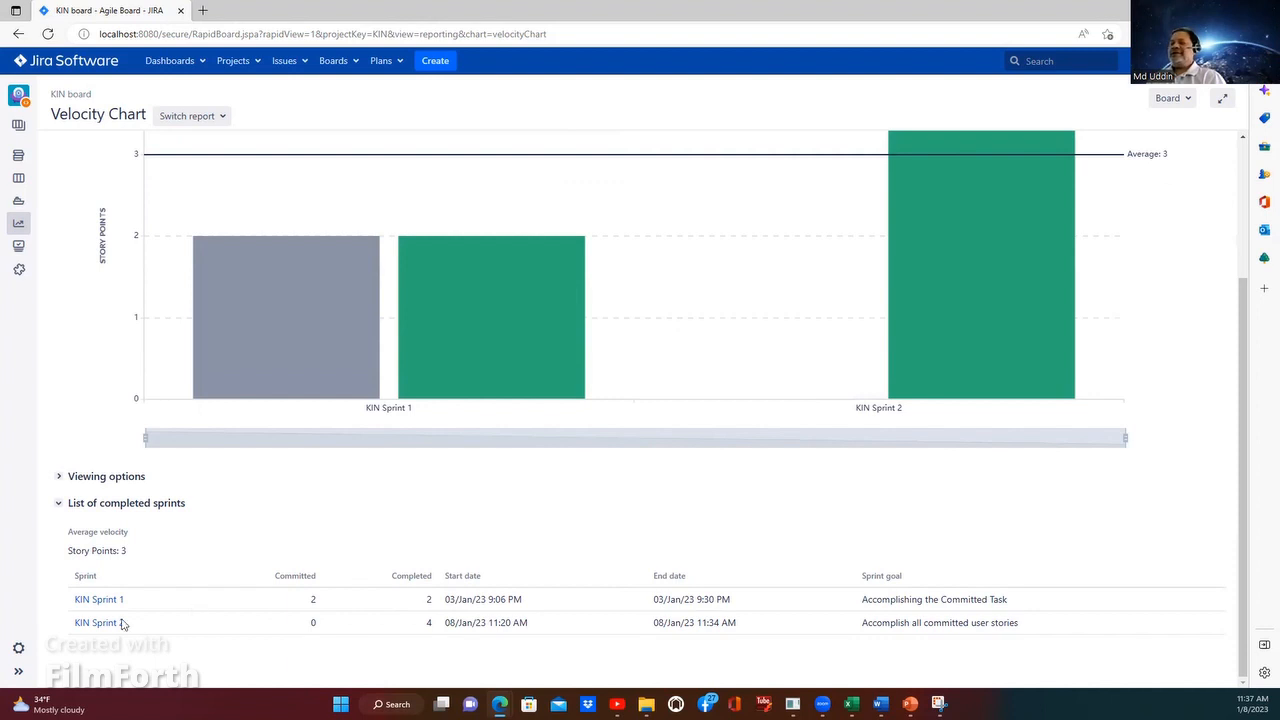
scroll(217, 117, "up", 2)
Step: View the Burndown Chart for KIN Sprint 2 and the board's Epic Report
left_click(217, 117)
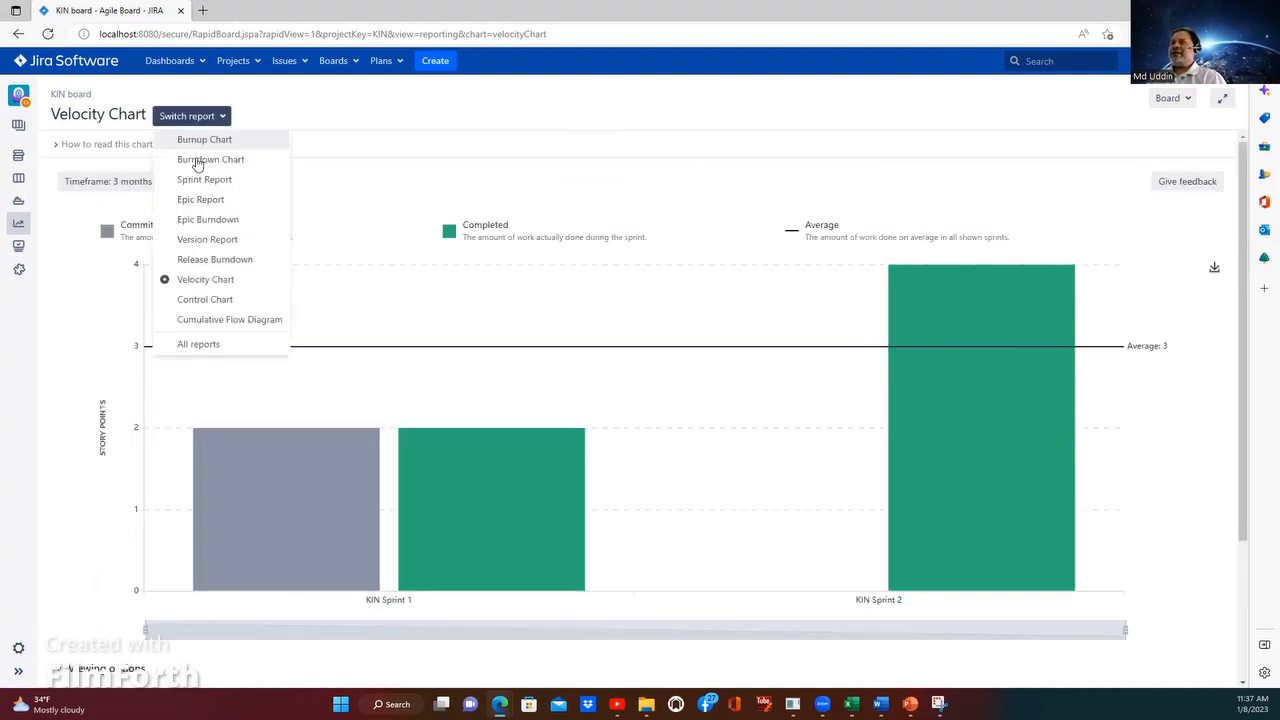
left_click(197, 160)
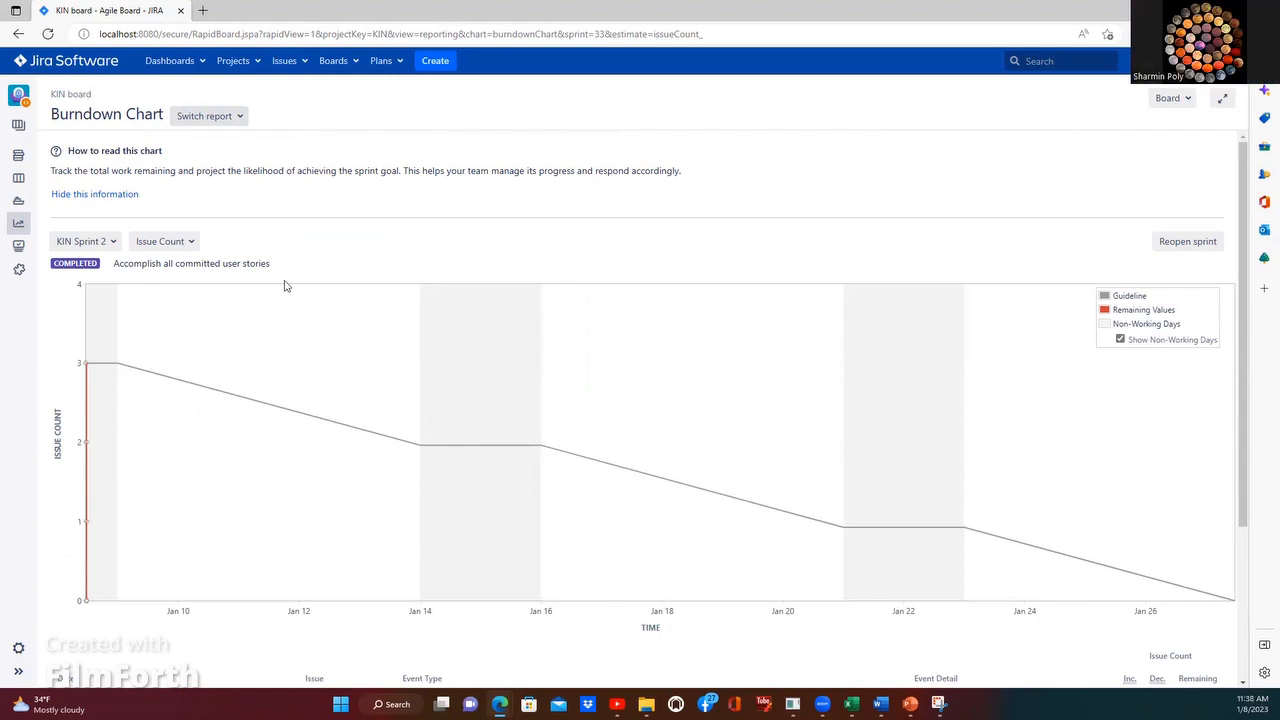
left_click(241, 118)
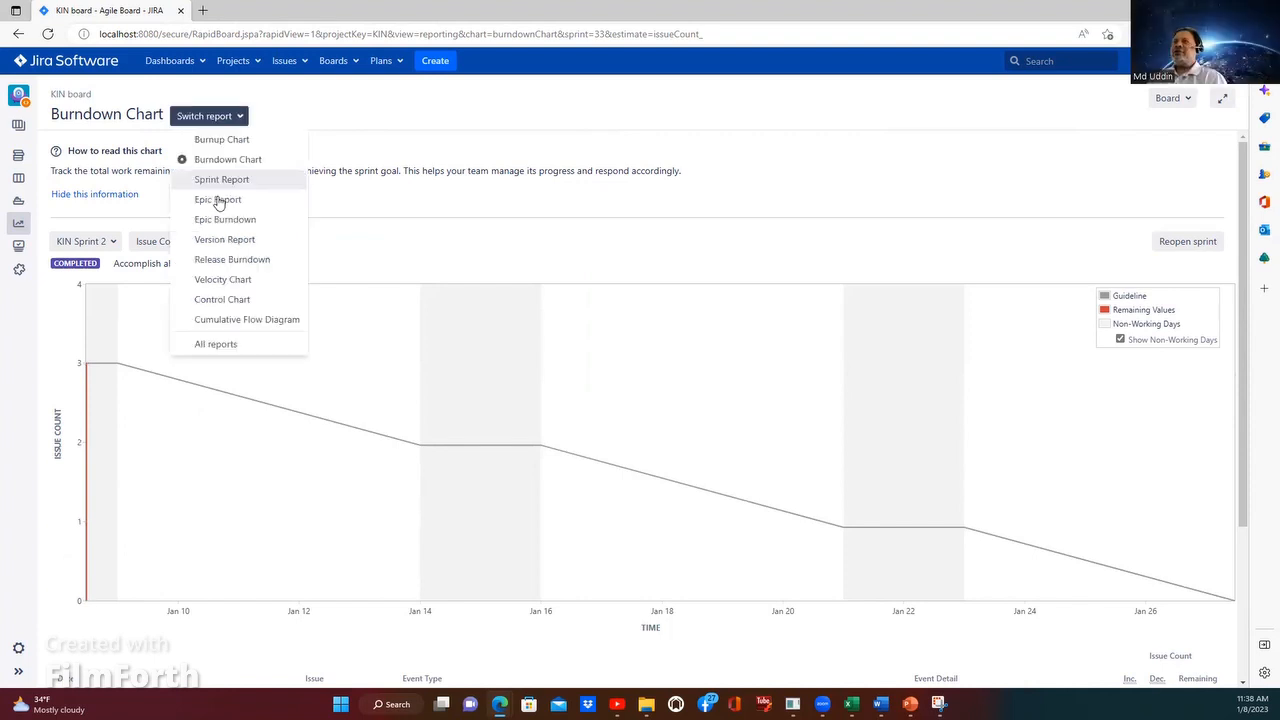
left_click(219, 201)
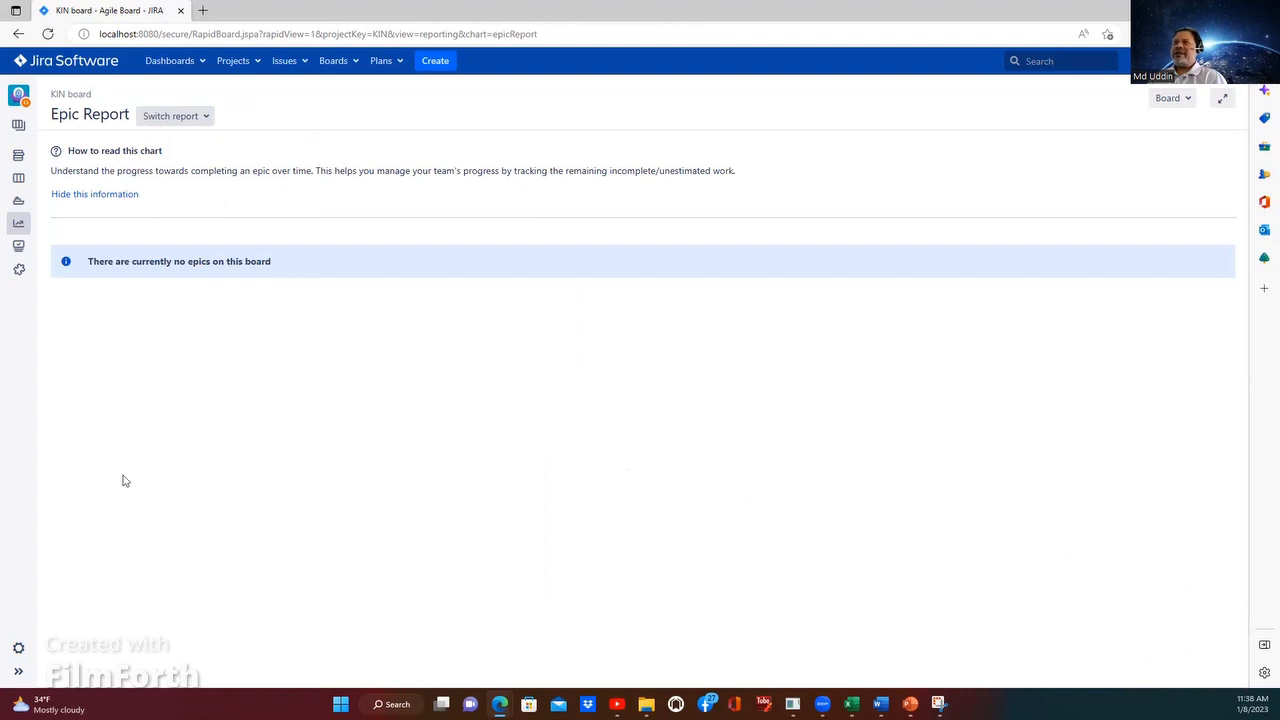
Step: View the Release Burndown report and return to the Velocity Chart to recheck both sprints' committed and completed points
left_click(205, 117)
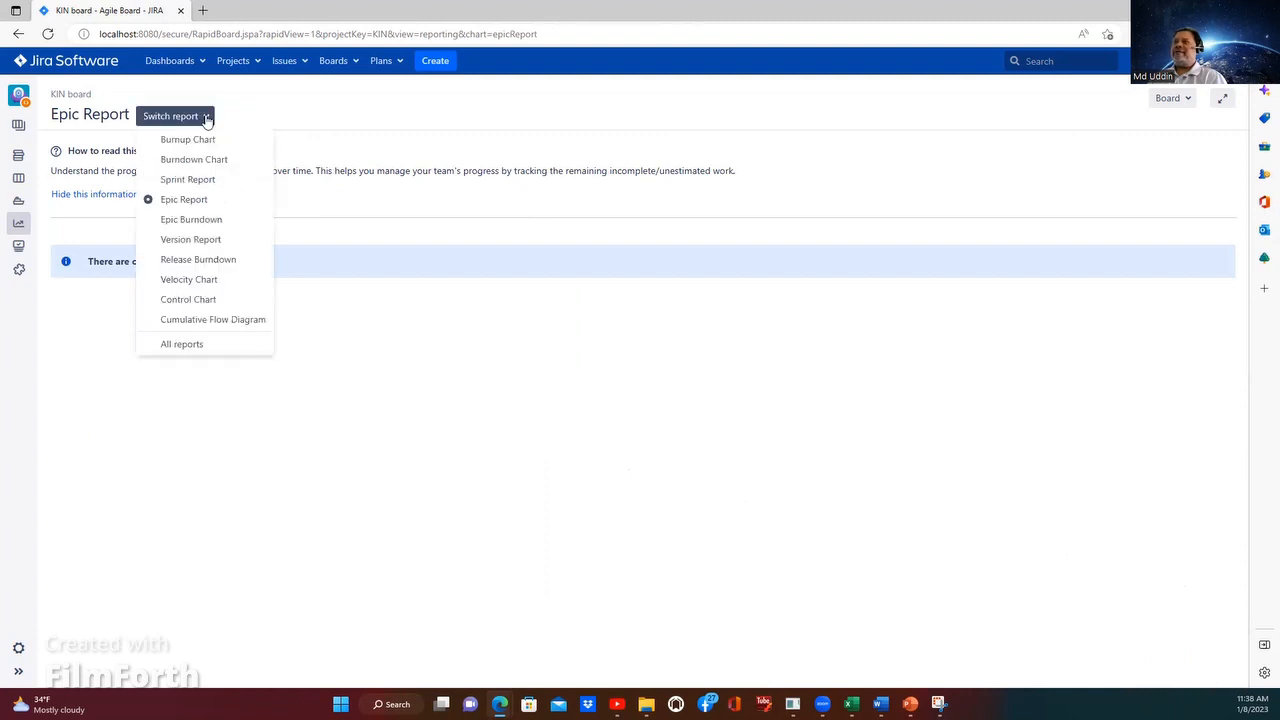
left_click(180, 262)
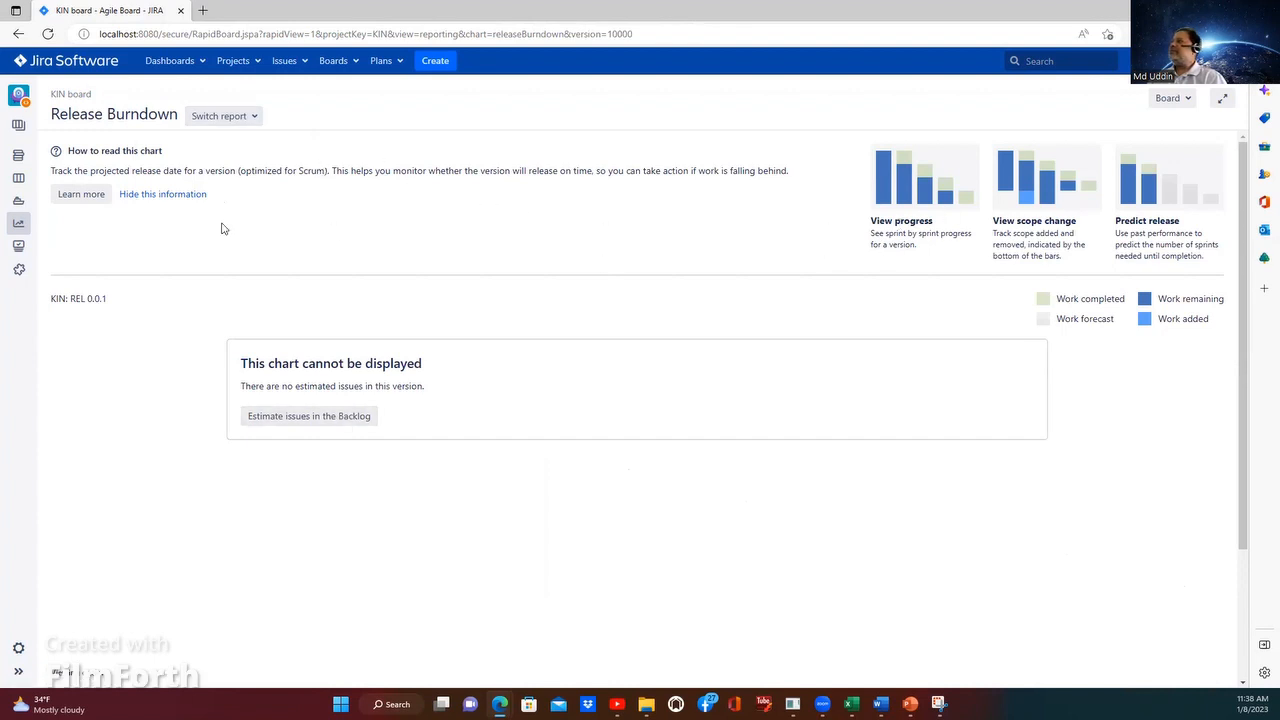
left_click(250, 116)
left_click(232, 279)
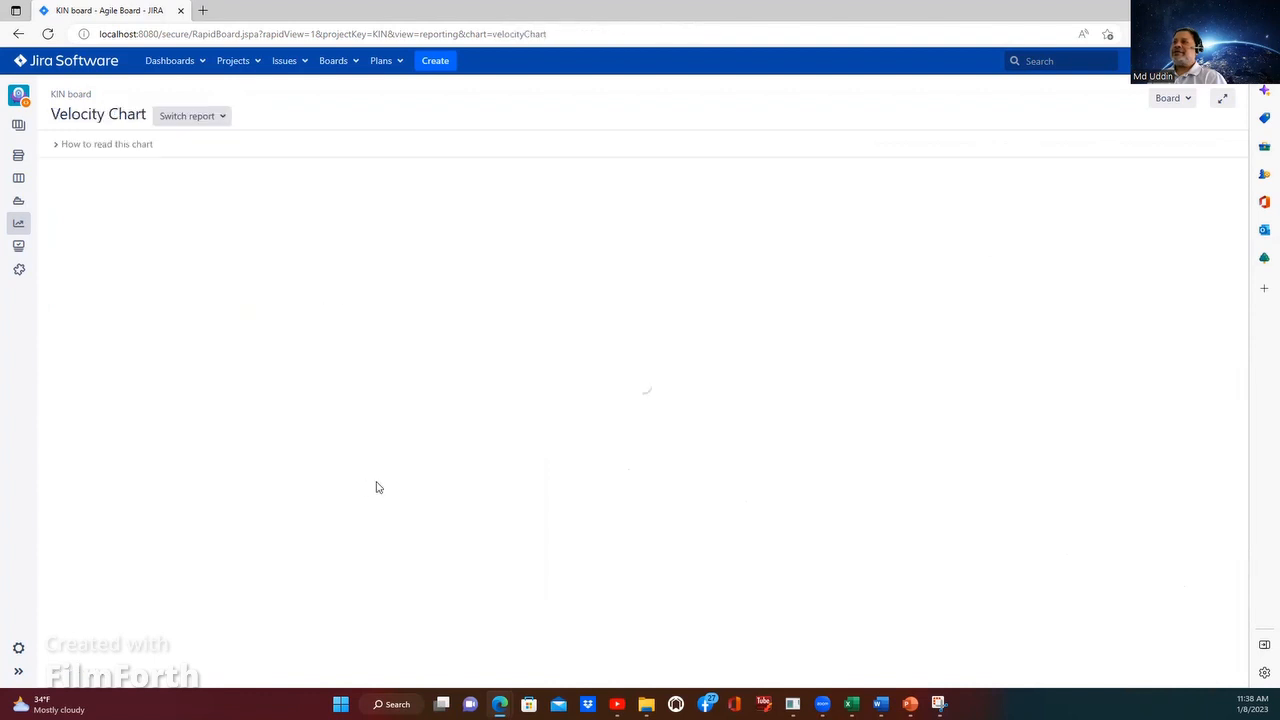
scroll(669, 566, "down", 2)
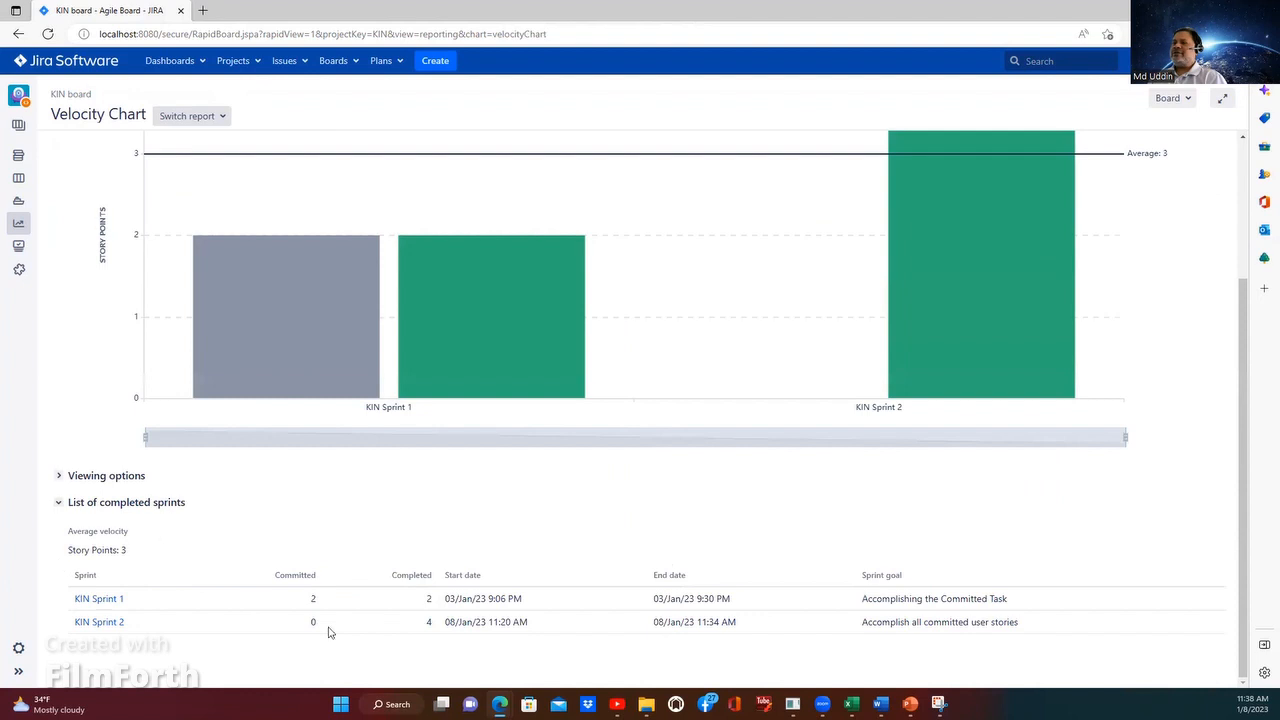
scroll(200, 130, "up", 3)
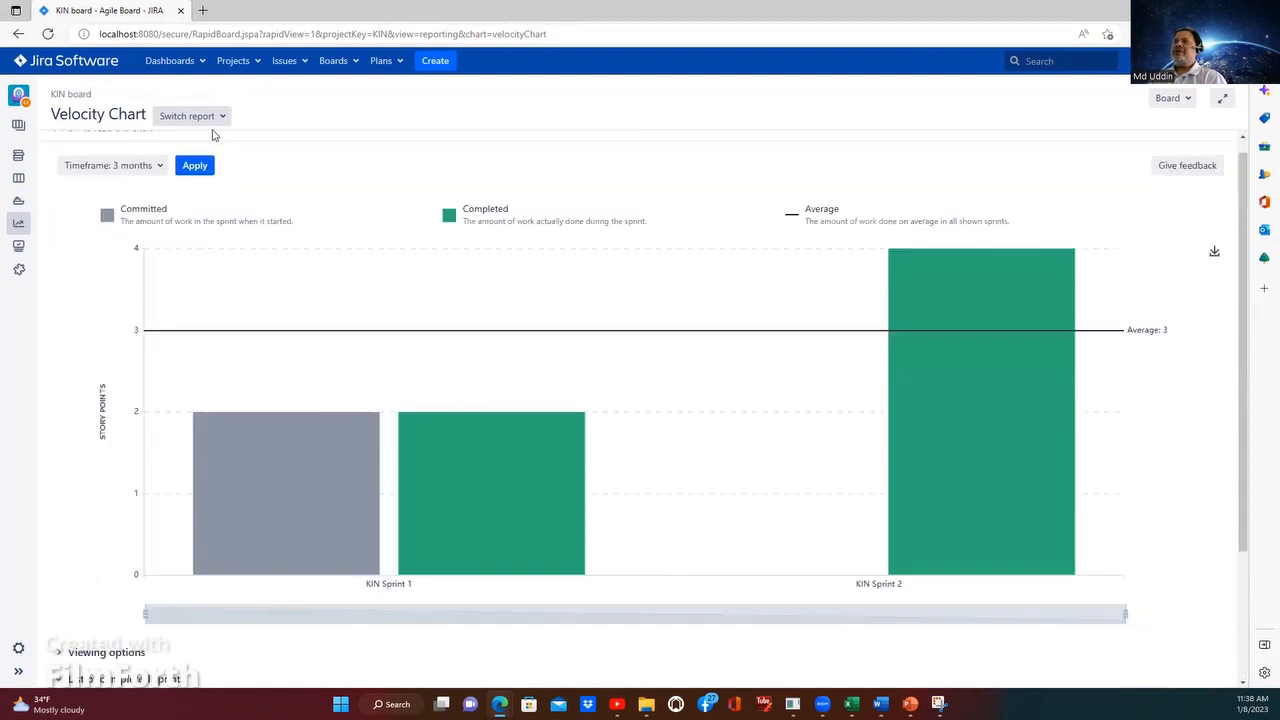
Step: View the Burnup Chart report for KIN Sprint 2 and return to the Kinddle_App project
left_click(222, 117)
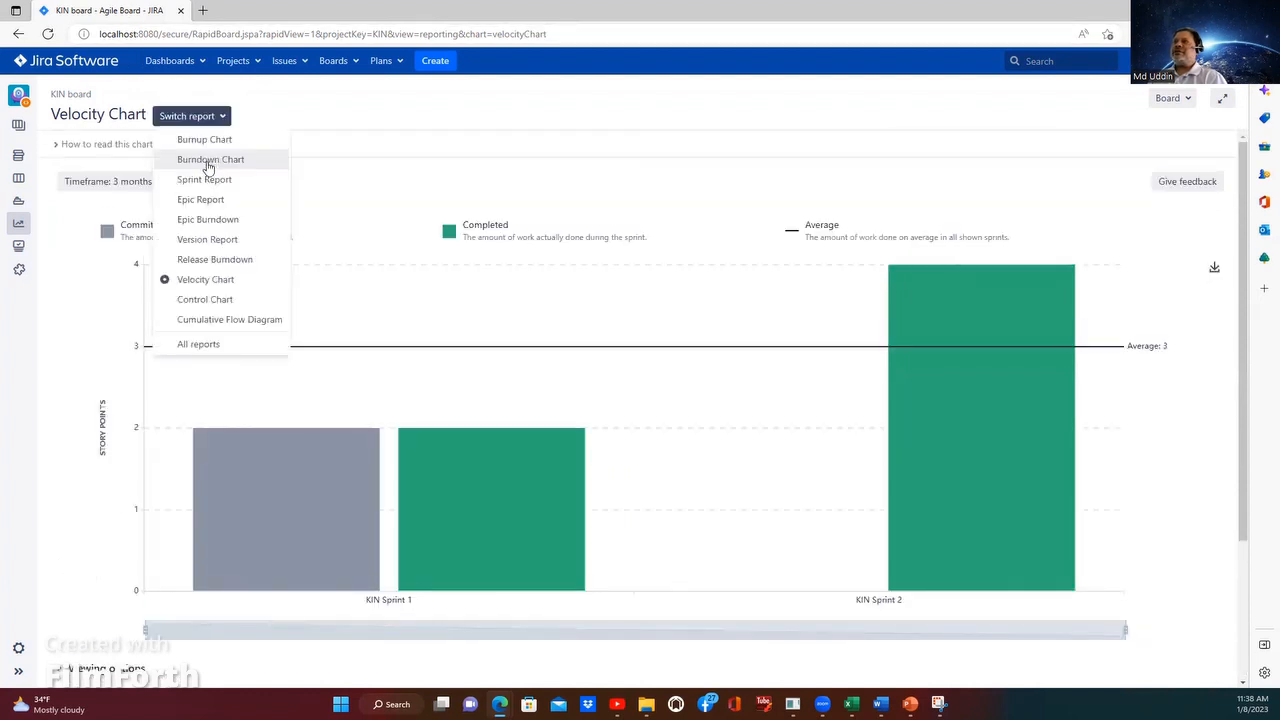
left_click(204, 141)
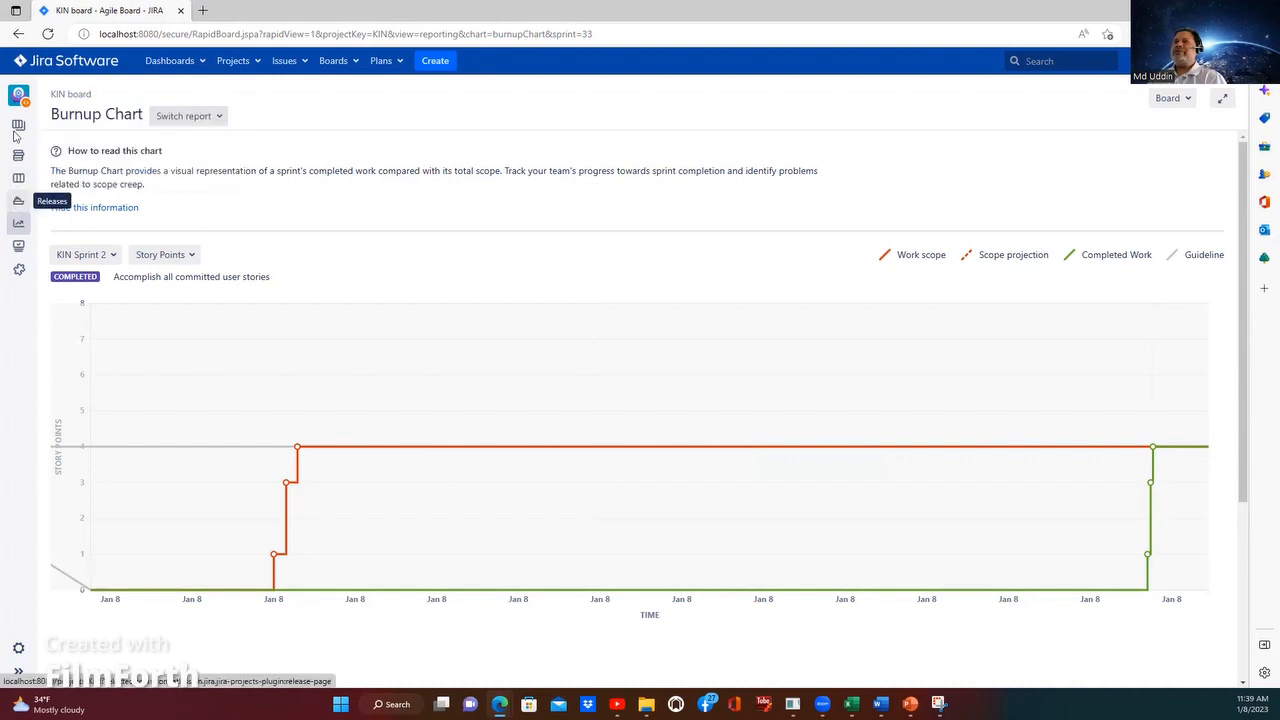
mouse_move(16, 128)
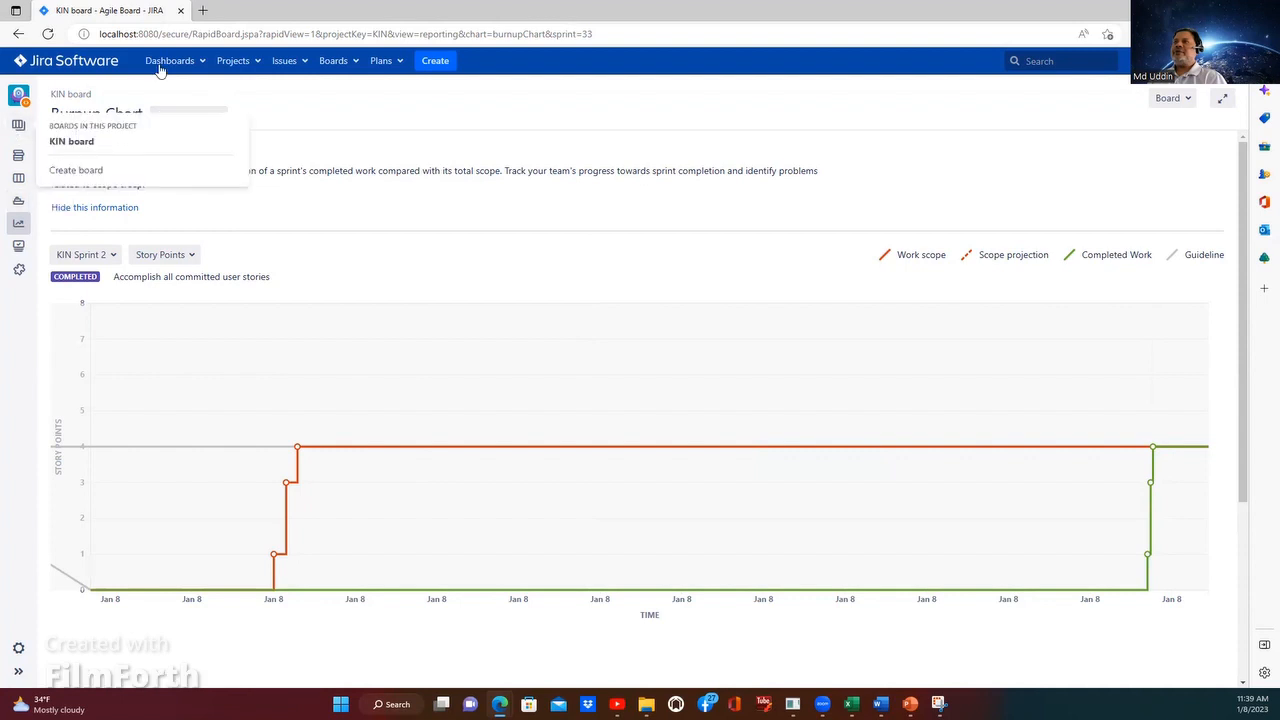
left_click(235, 62)
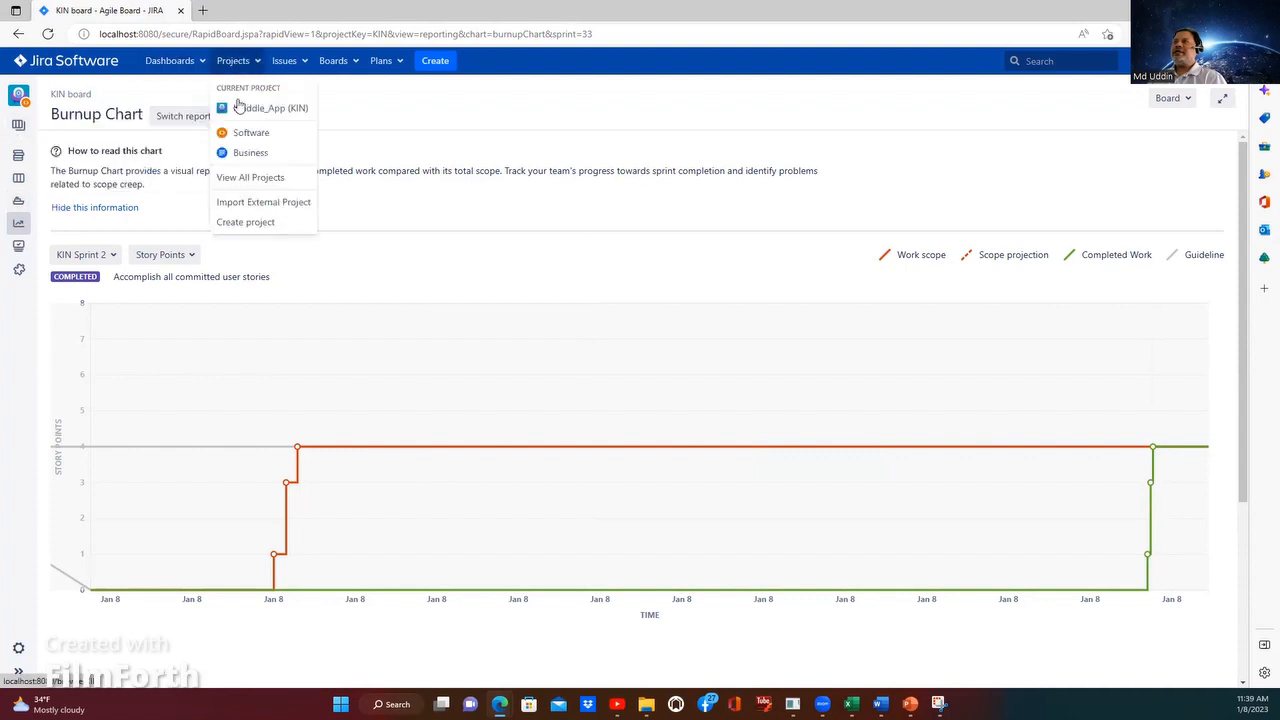
left_click(240, 109)
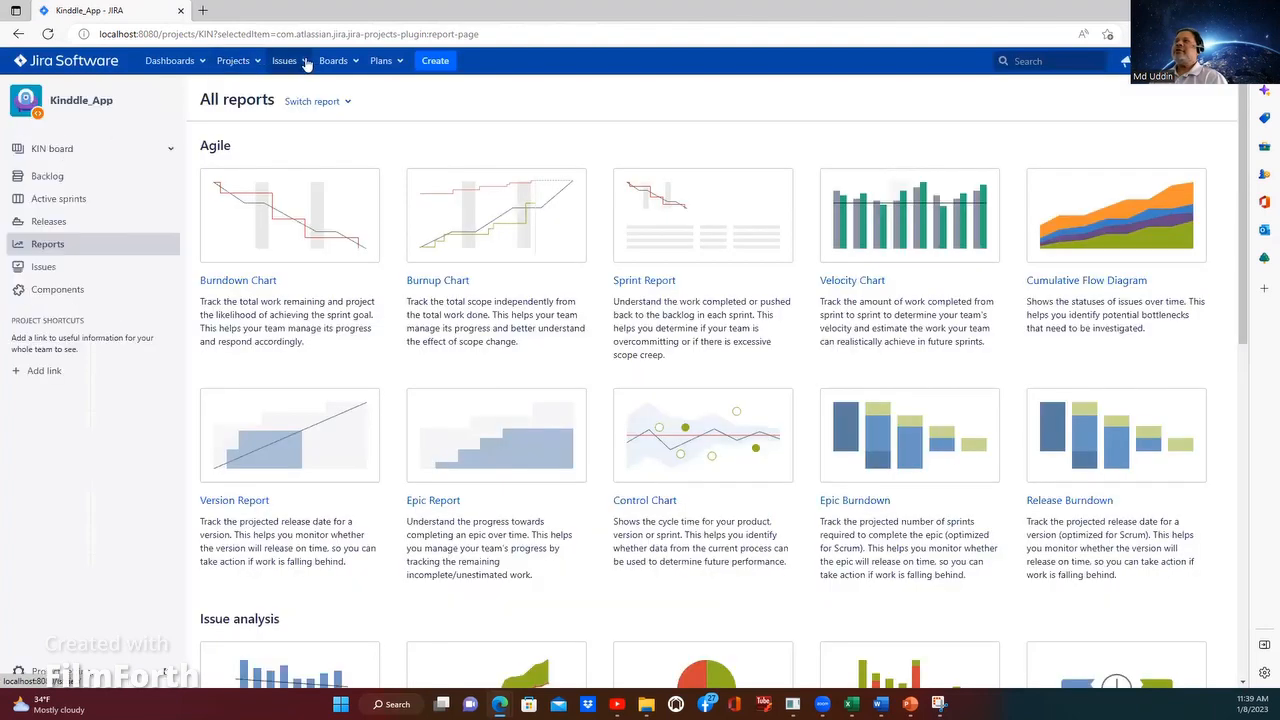
Step: Start a new Story in Kinddle_App with the summary "Review Order Confirmation"
left_click(298, 64)
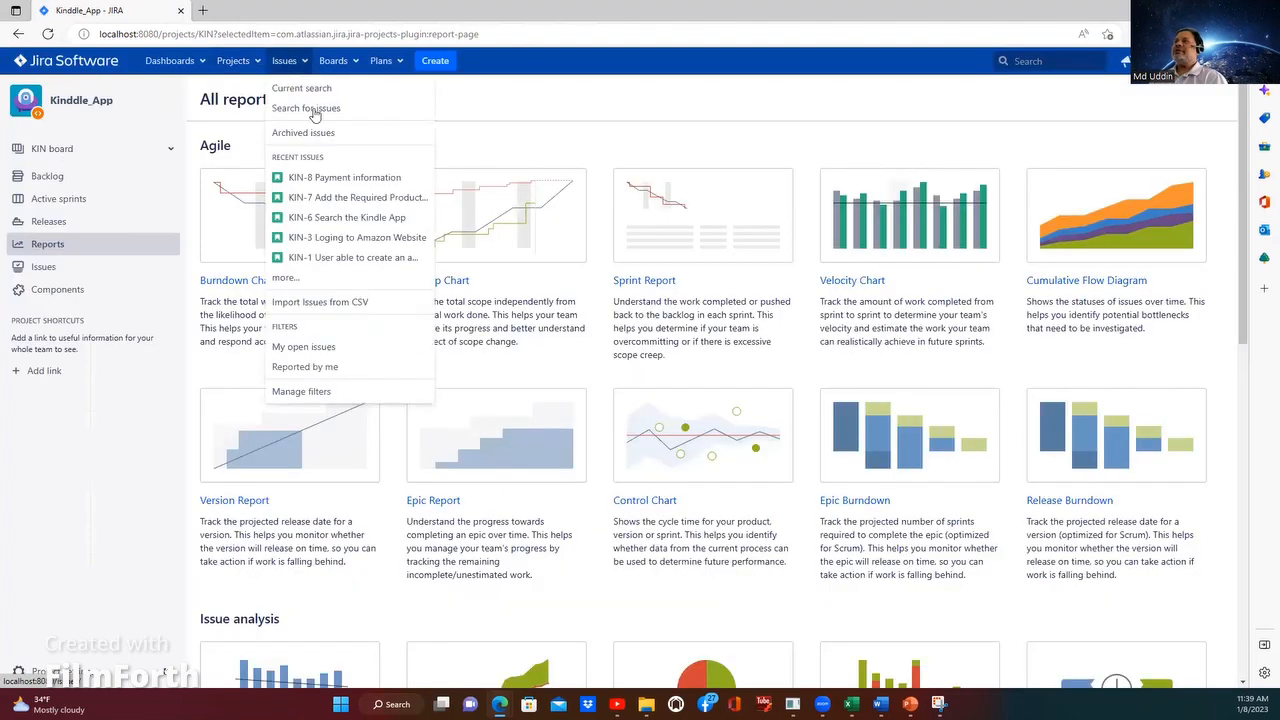
left_click(412, 61)
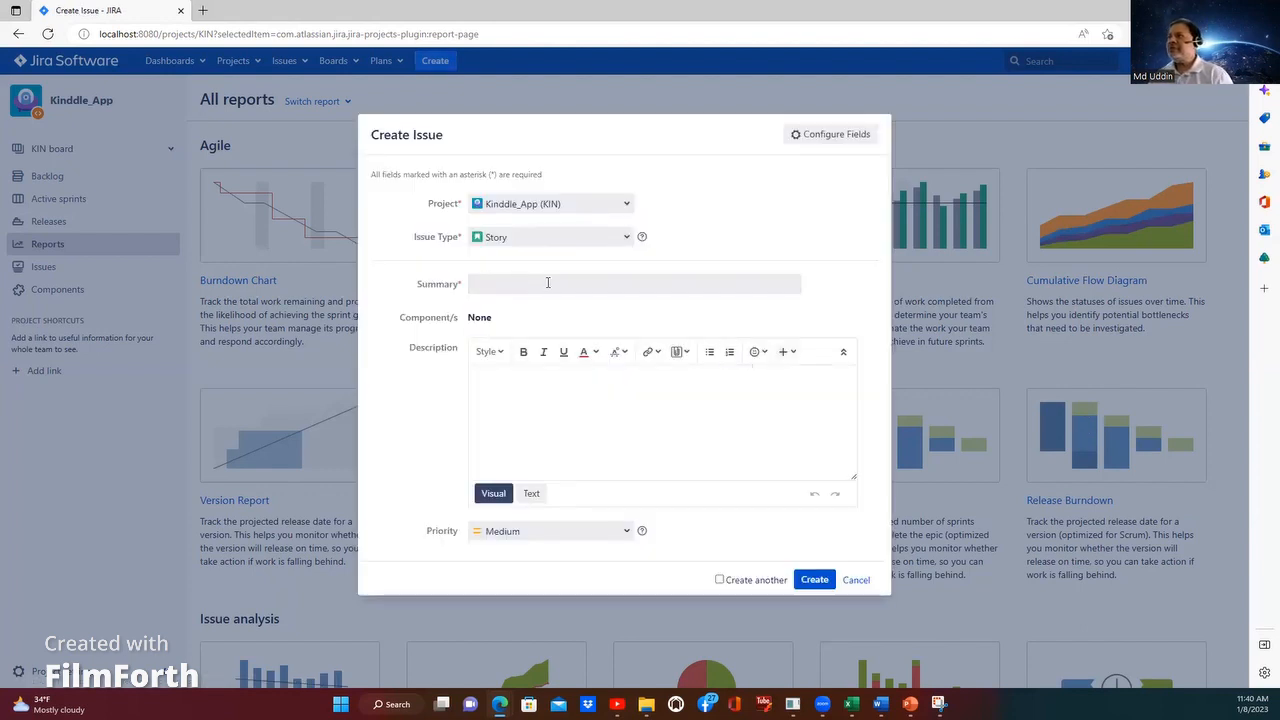
left_click(580, 279)
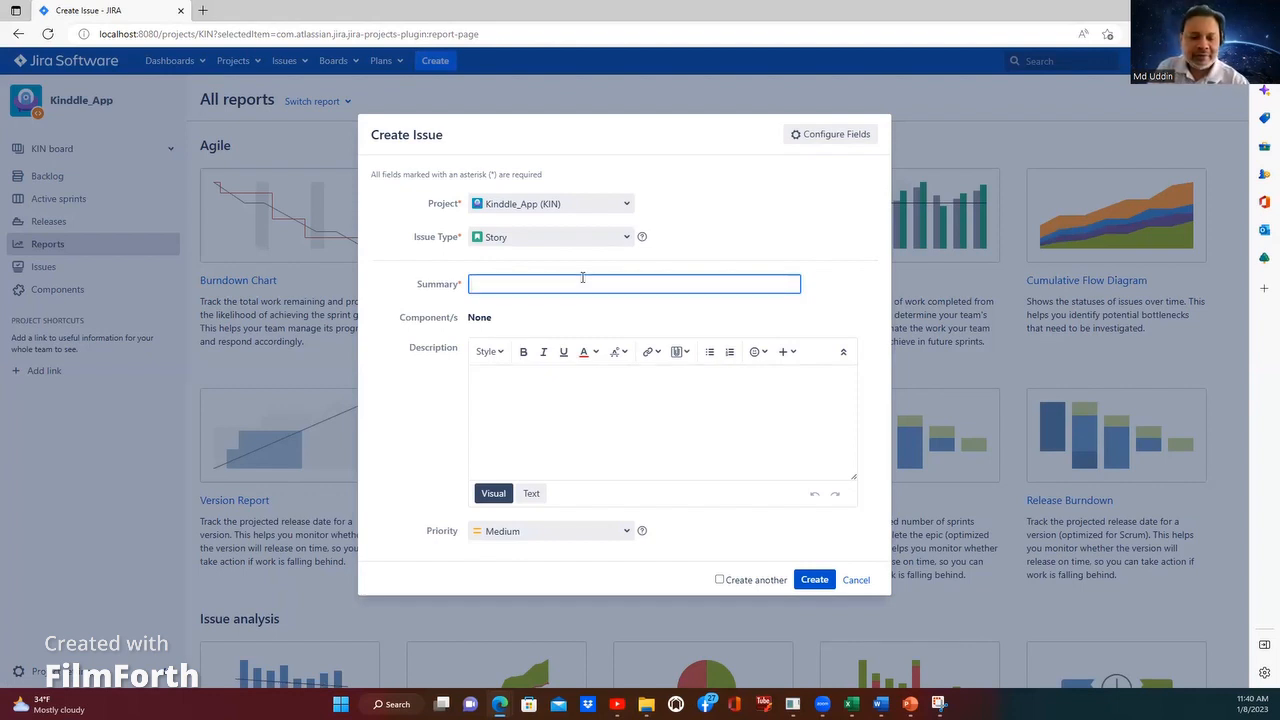
type("O")
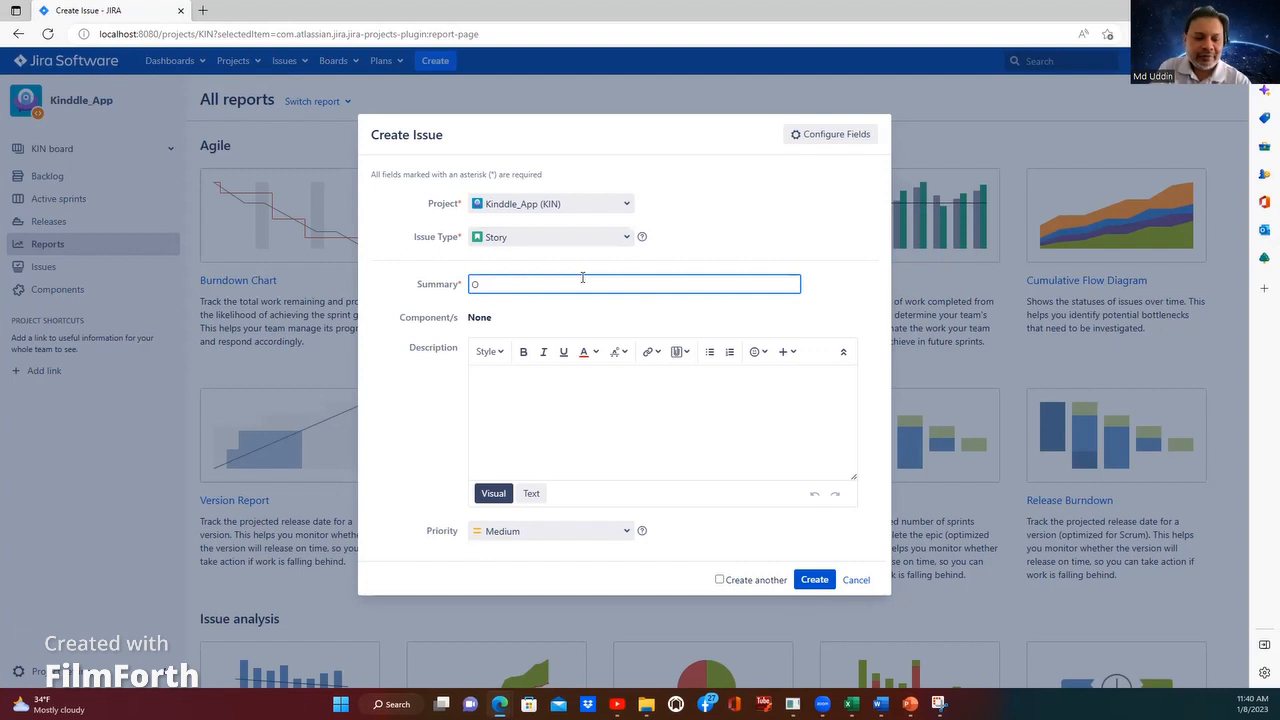
type("rder Con")
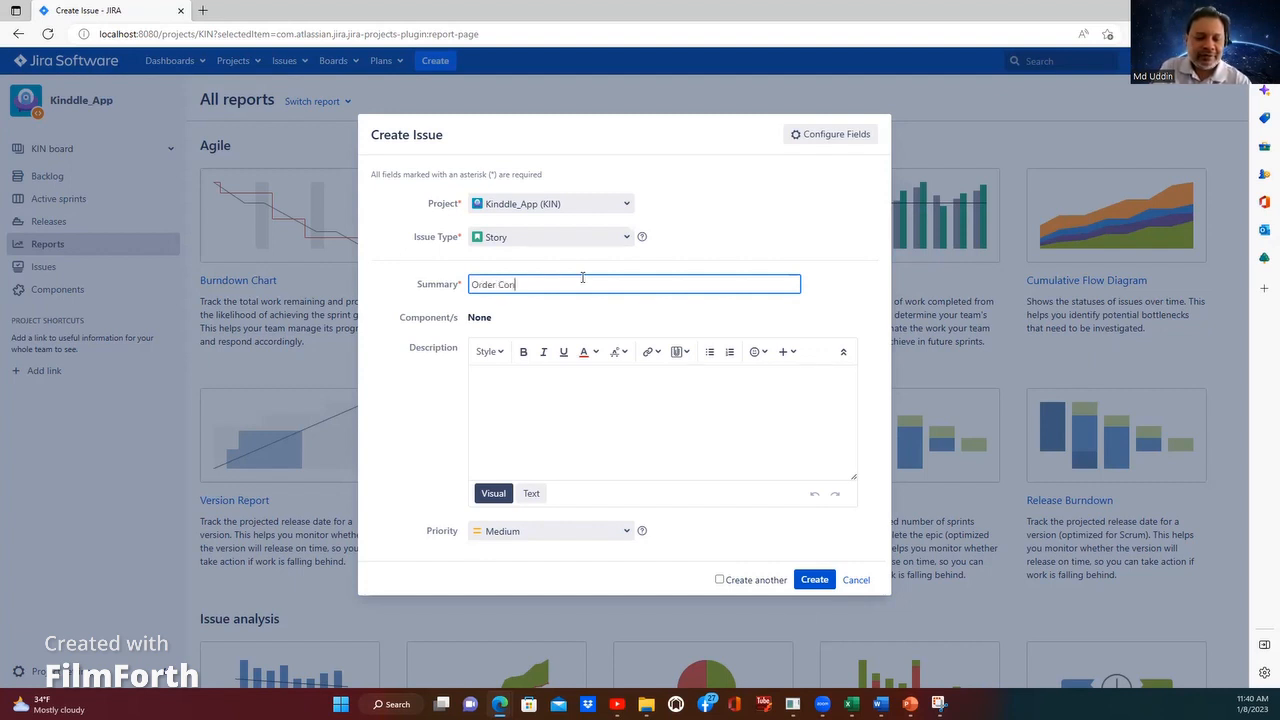
type("firmation")
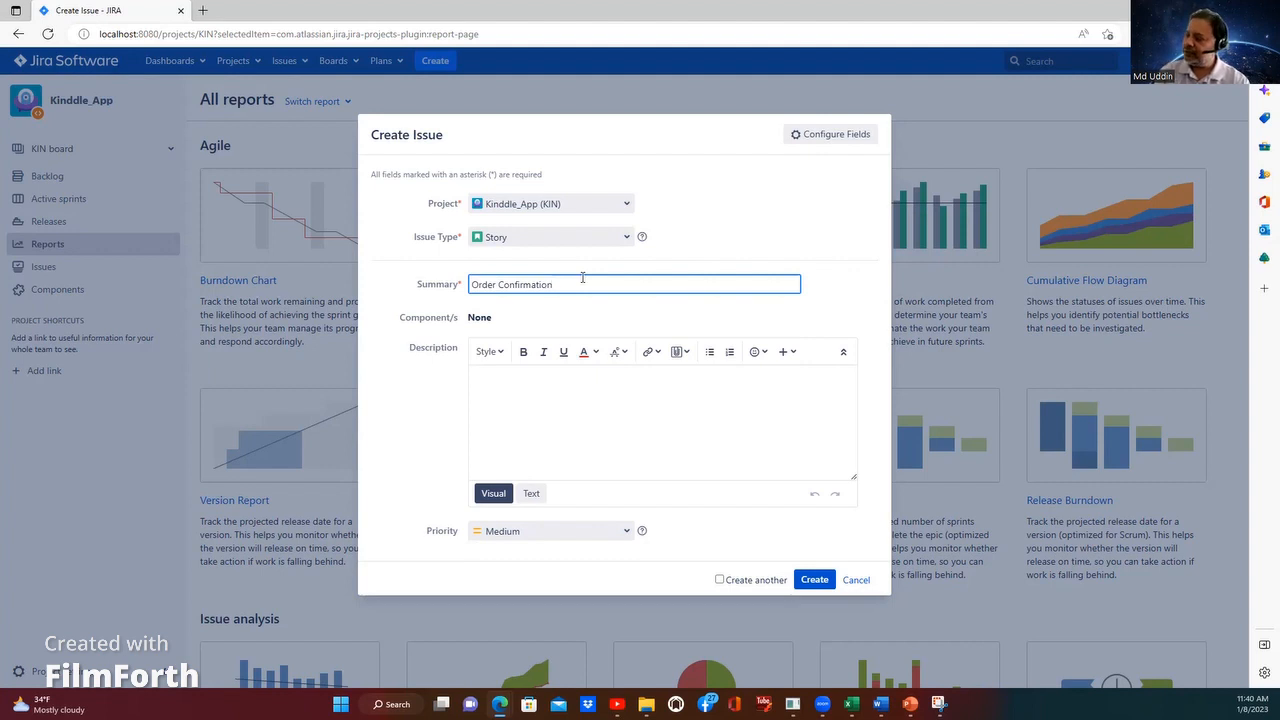
left_click(473, 284)
type("Rev")
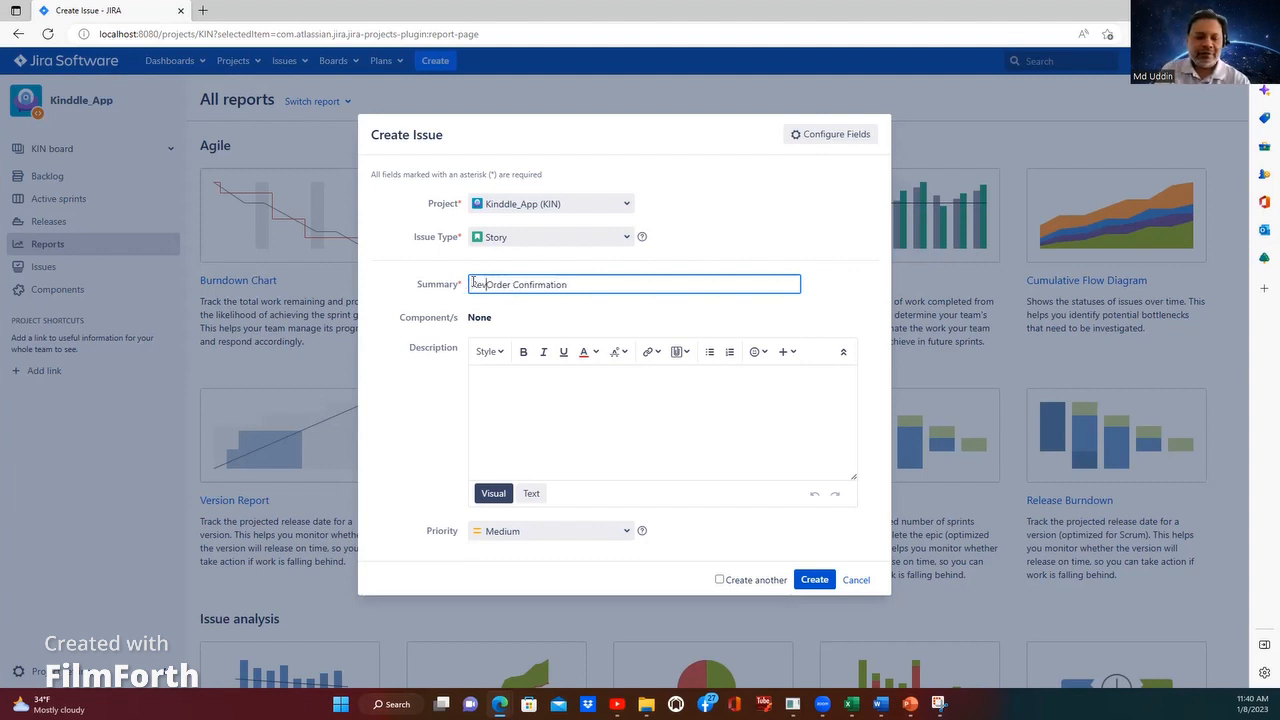
type("iew")
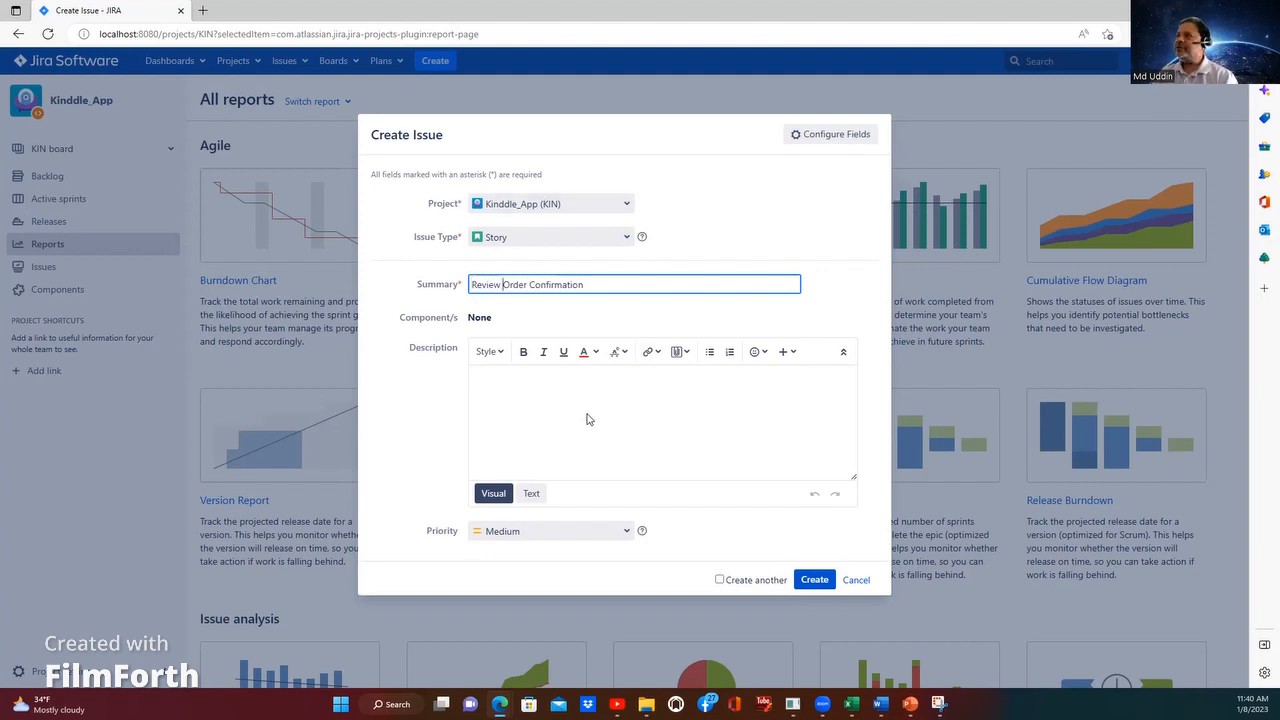
left_click(513, 392)
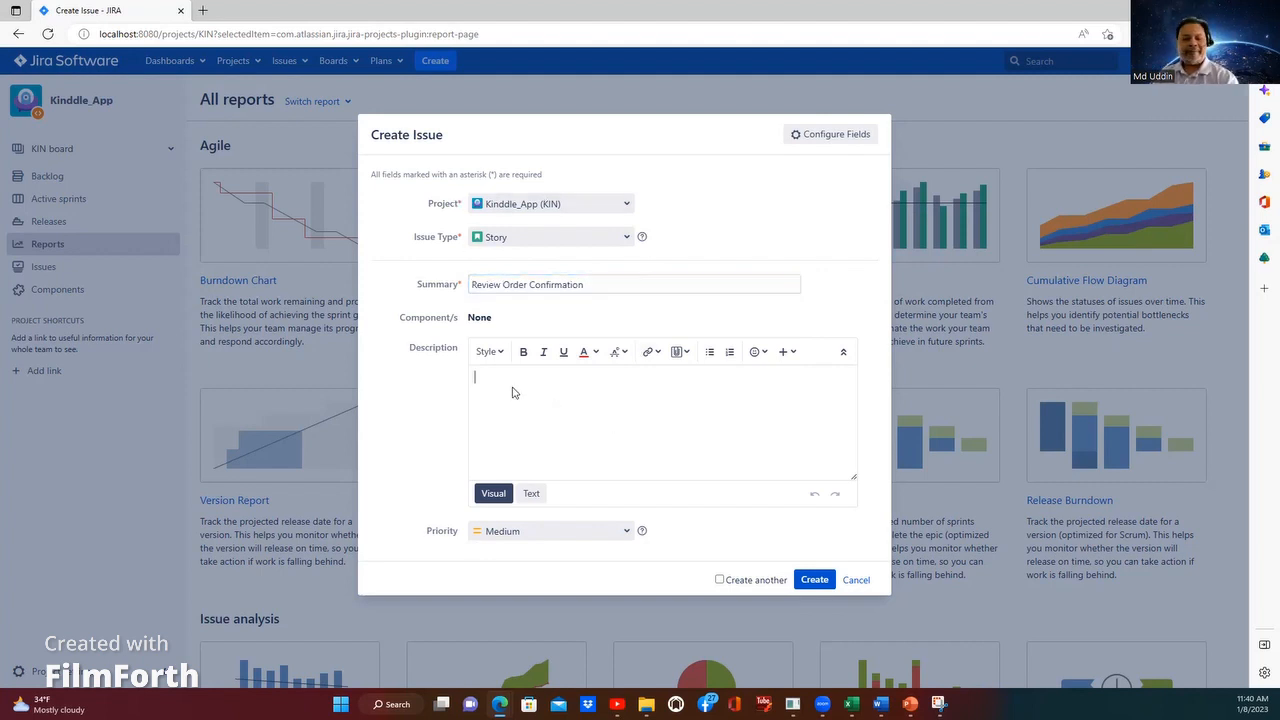
type("Users able")
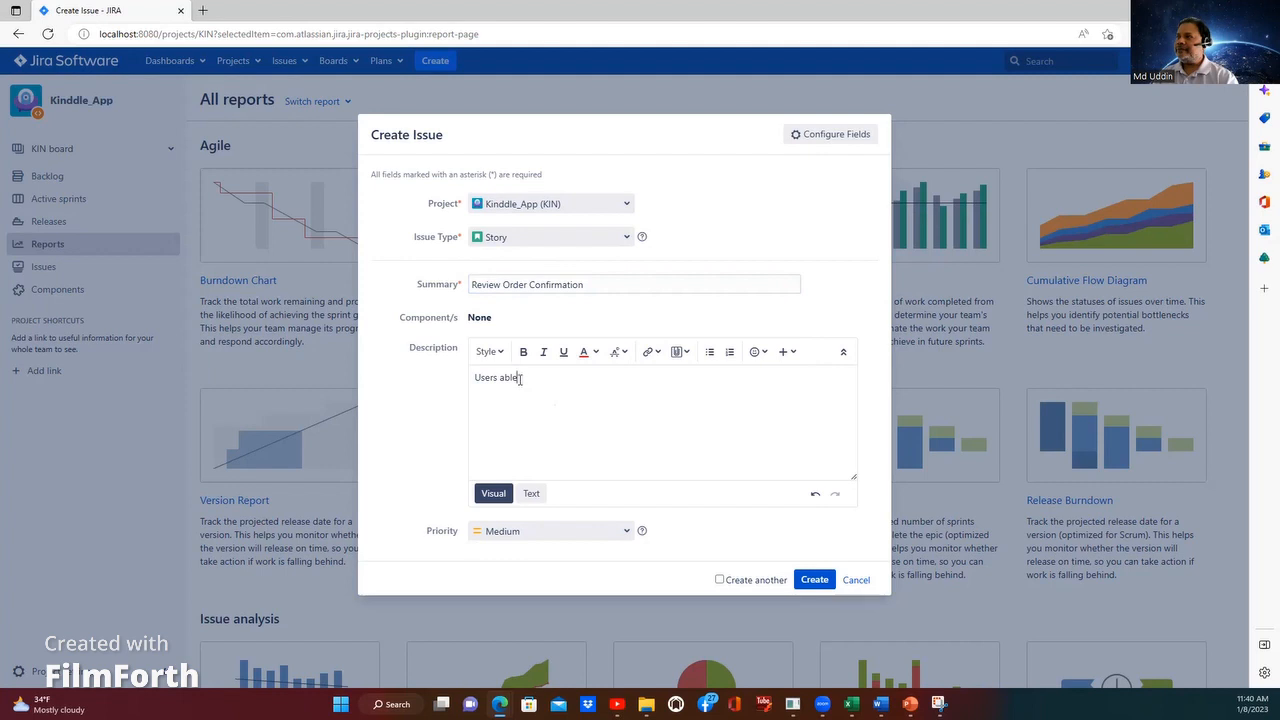
left_click_drag(519, 379, 449, 380)
key("BackSpace")
Step: Set the new story's priority to High and create the issue
left_click(624, 534)
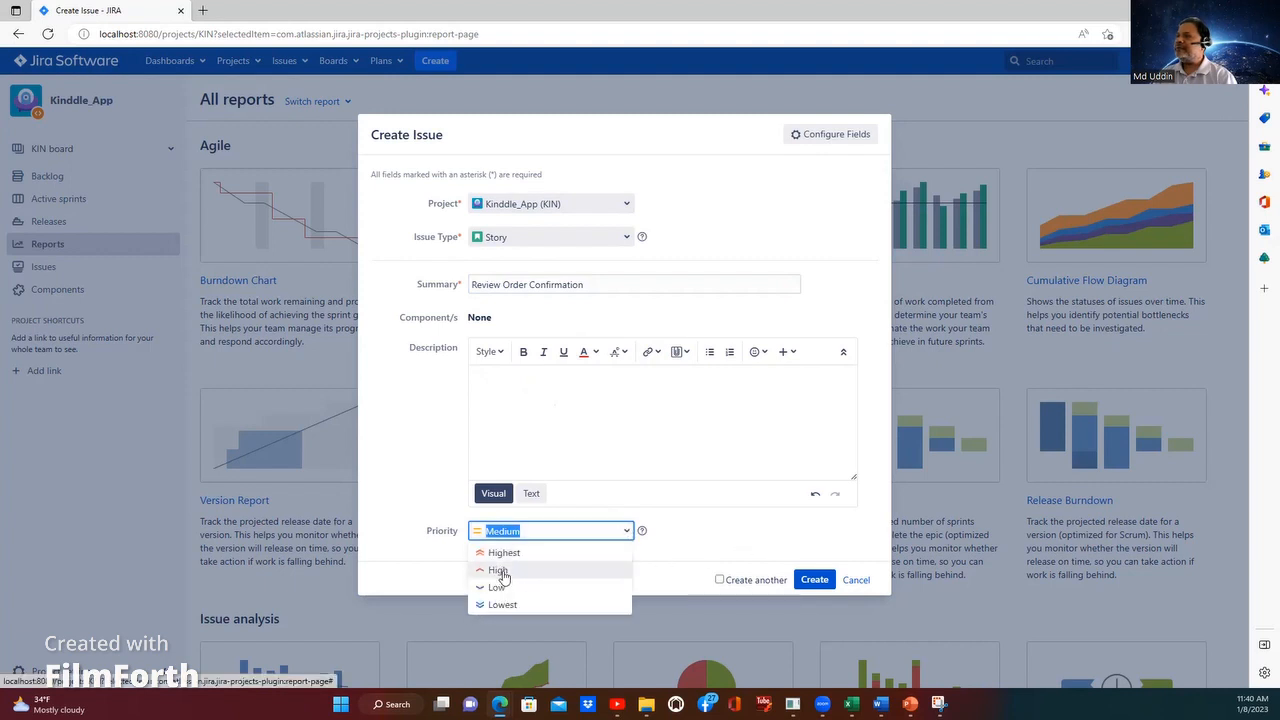
left_click(539, 578)
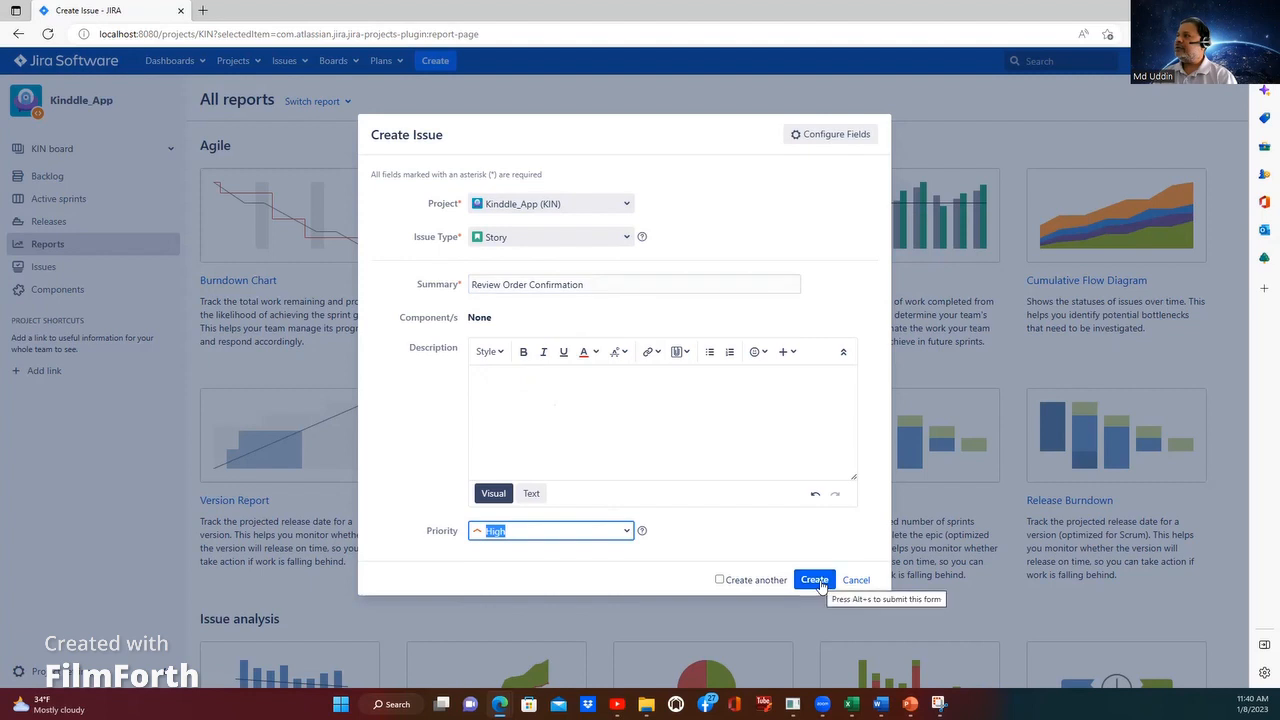
left_click(814, 580)
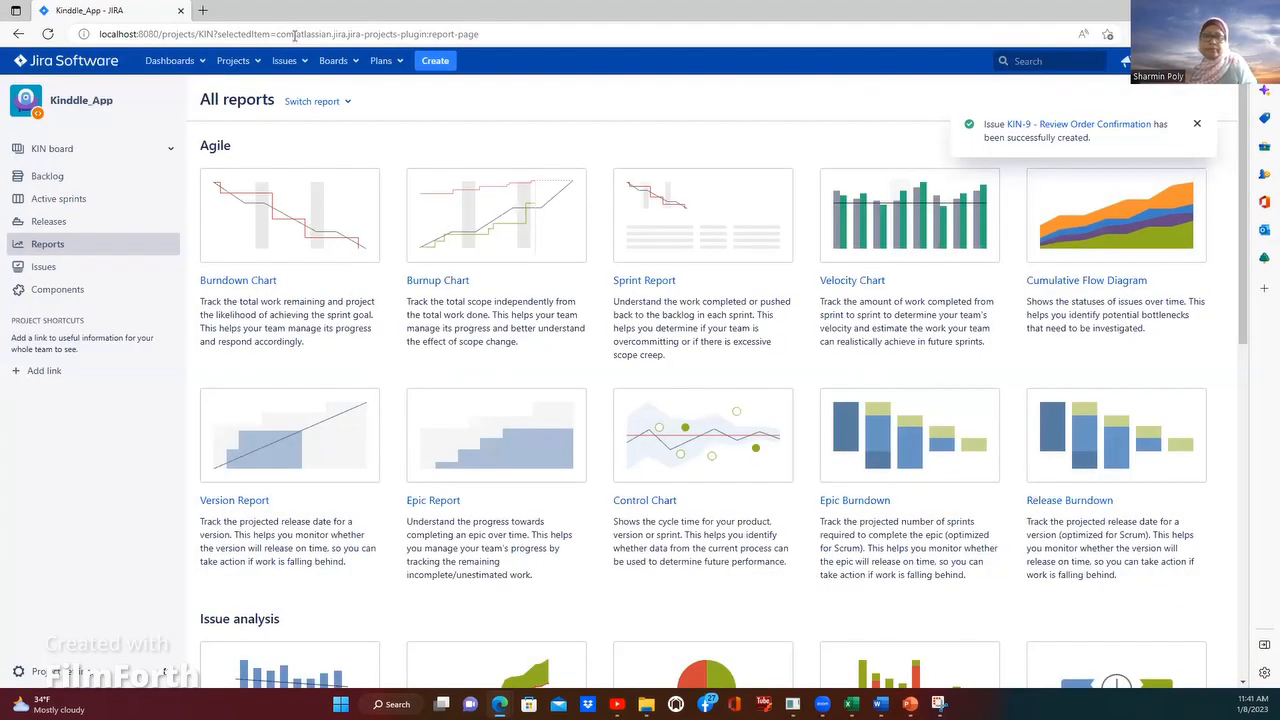
Step: Look for the new story in the My open issues filter
left_click(286, 62)
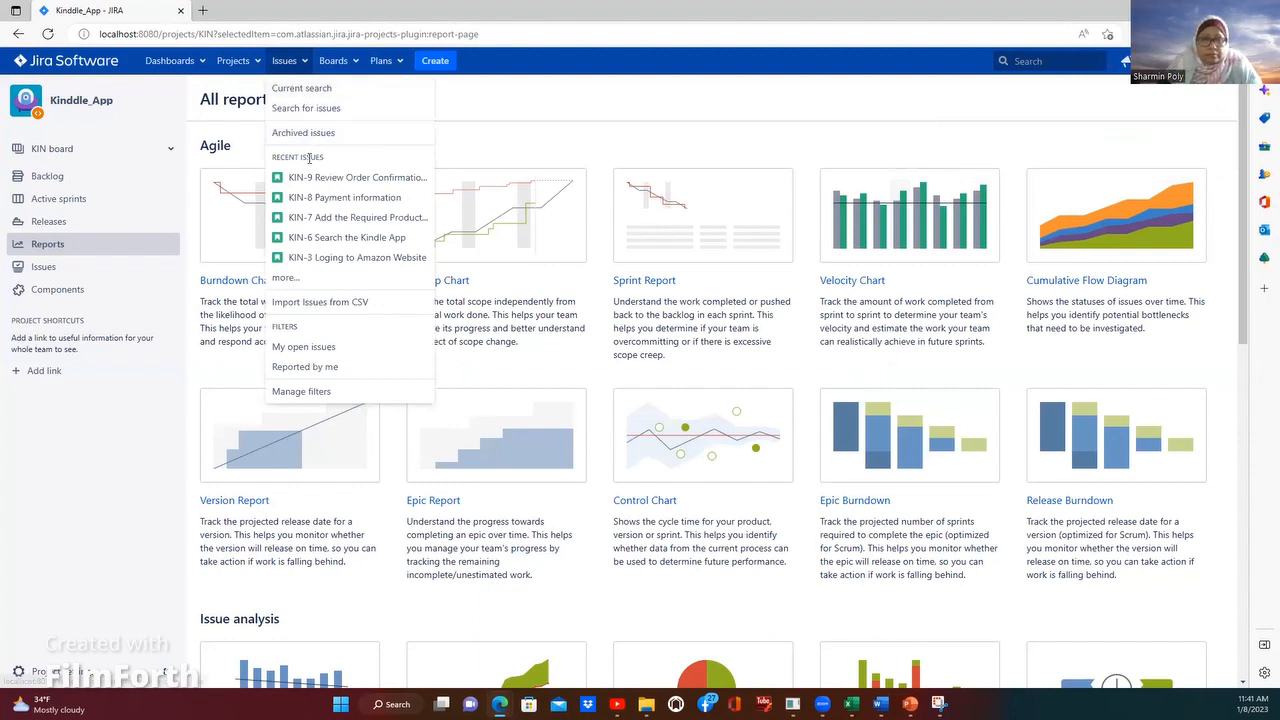
left_click(313, 347)
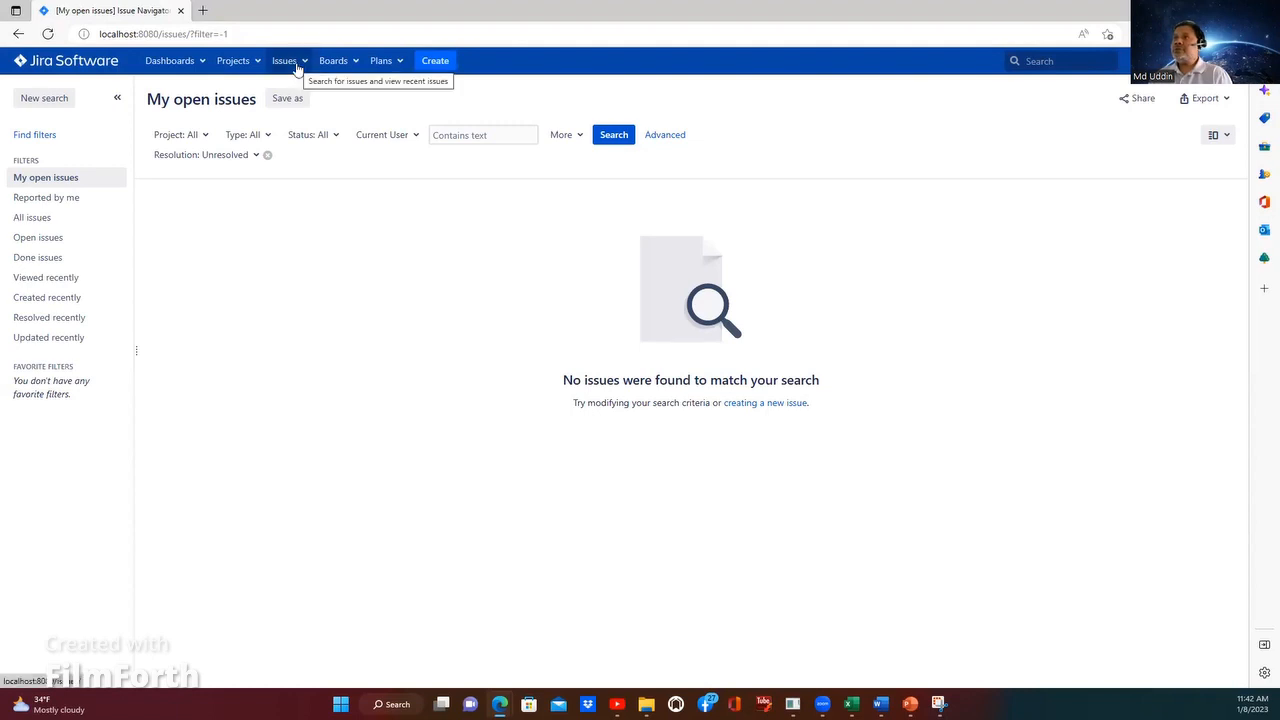
left_click(53, 178)
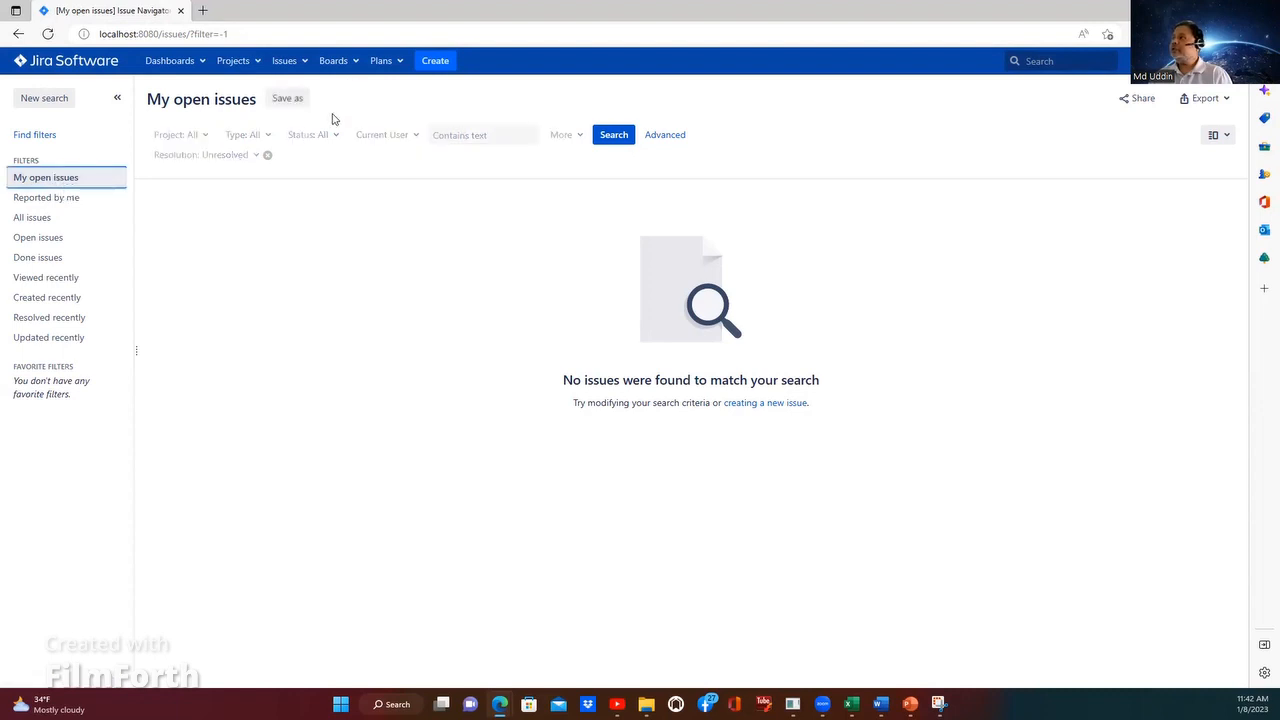
Step: Open the recent issue KIN-9 Review Order Confirmation and check its activity and available status transitions
left_click(304, 62)
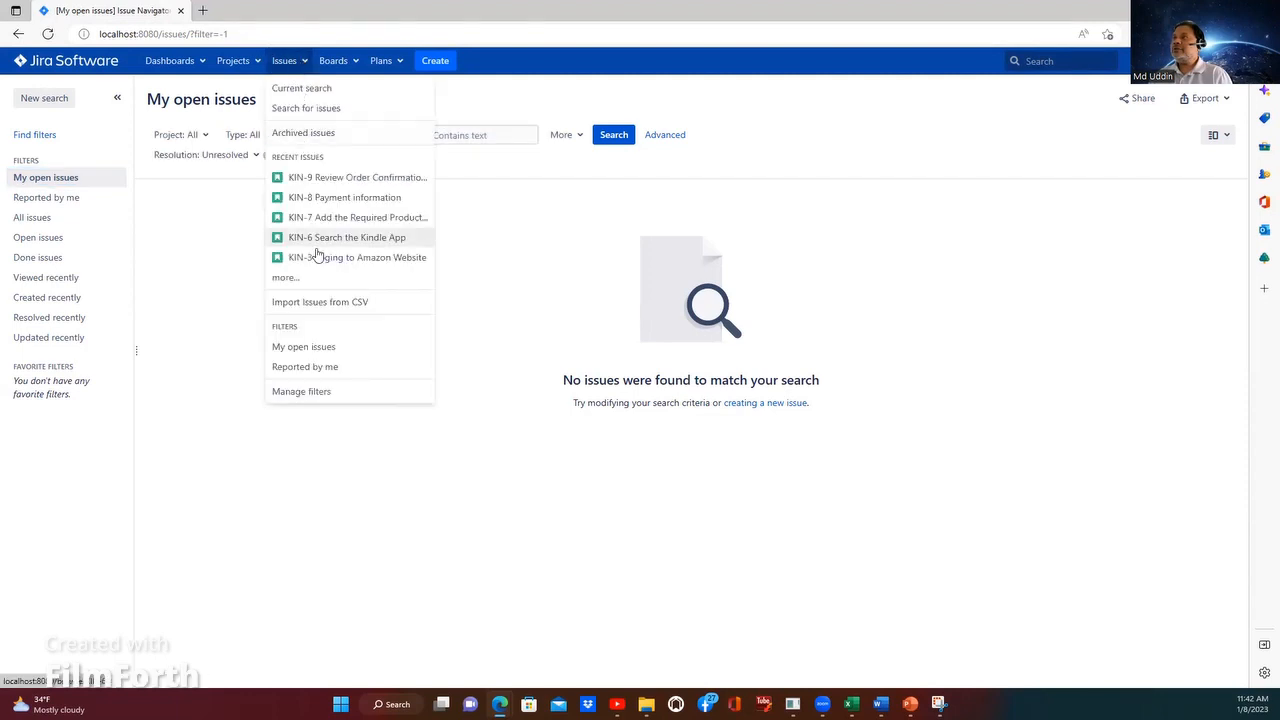
left_click(325, 181)
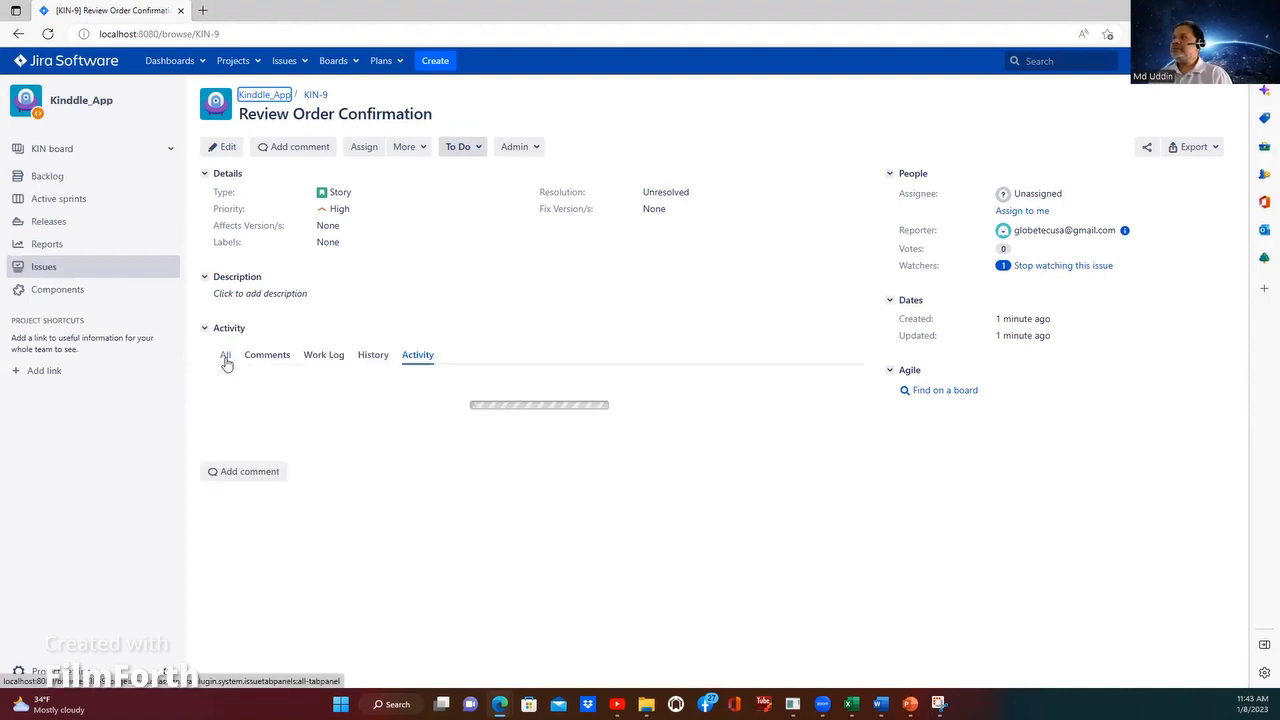
left_click(480, 150)
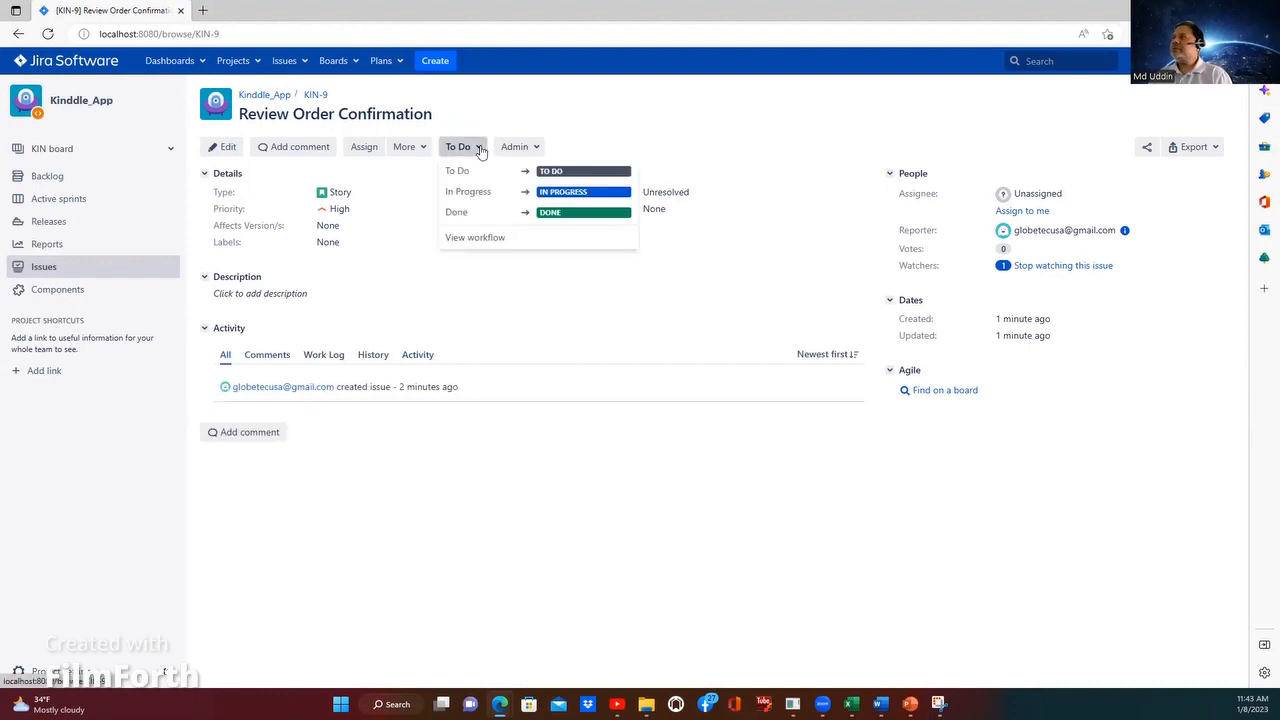
left_click(267, 174)
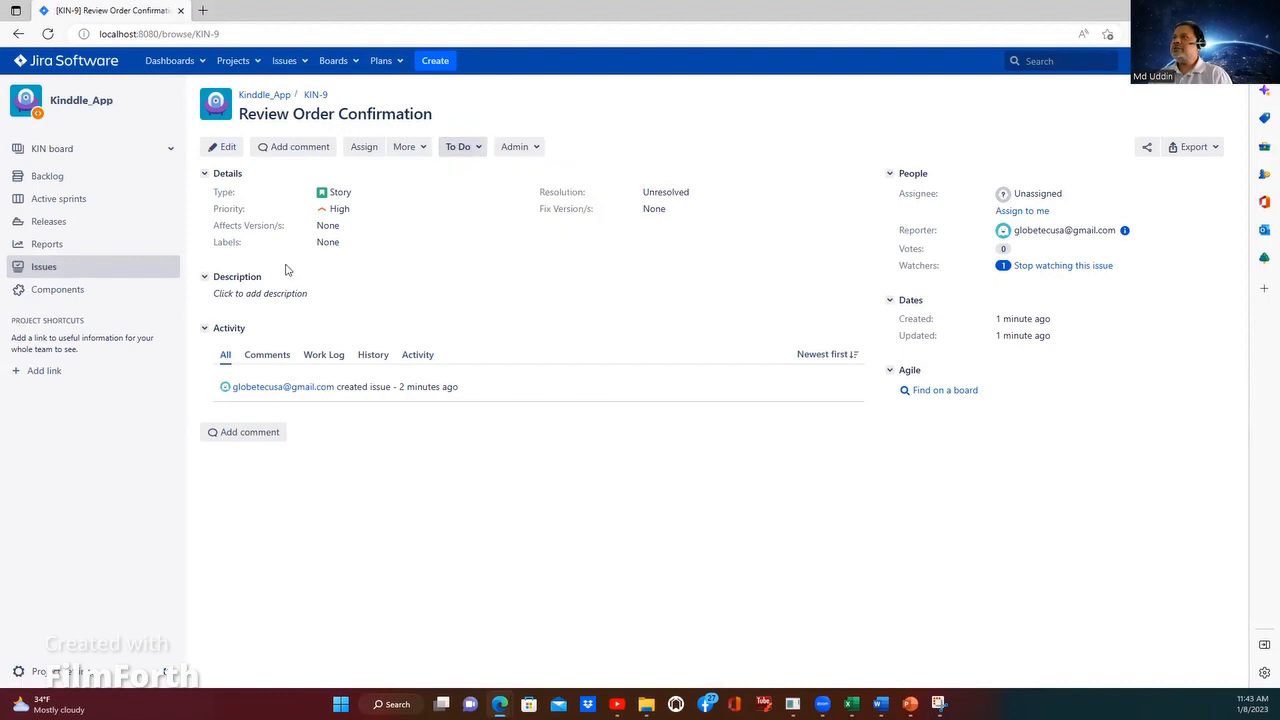
left_click(222, 290)
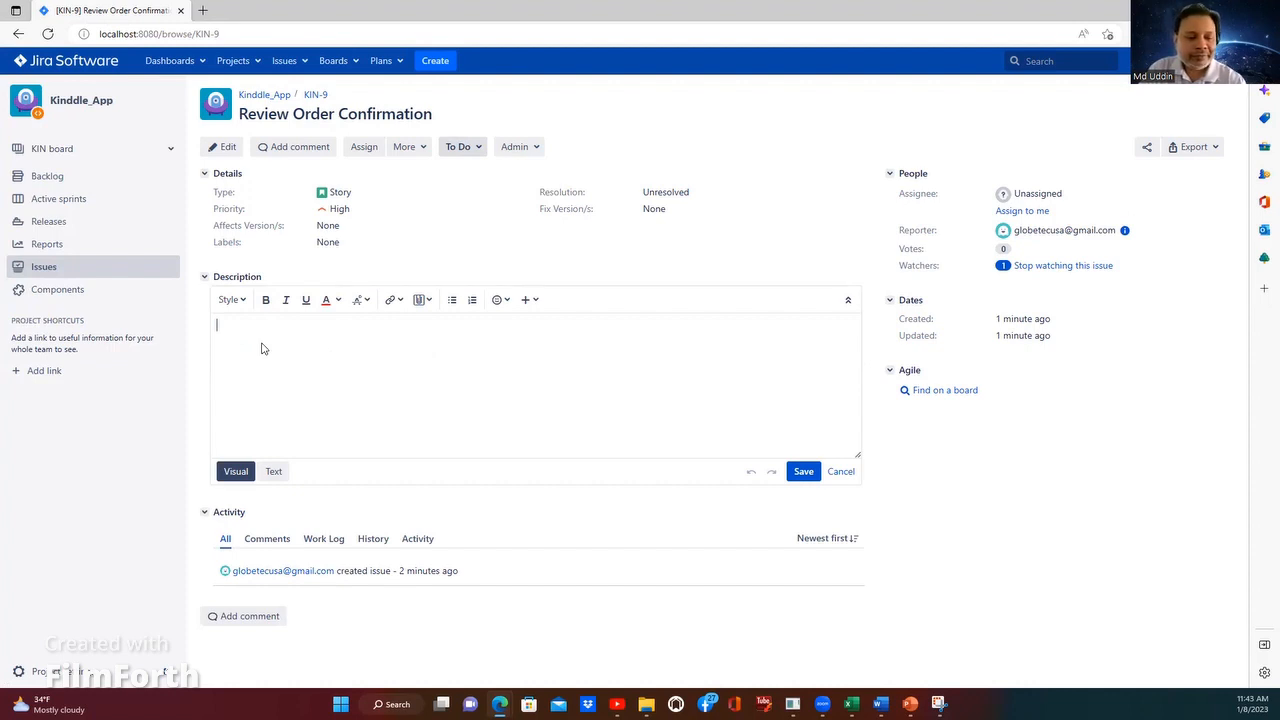
type("G")
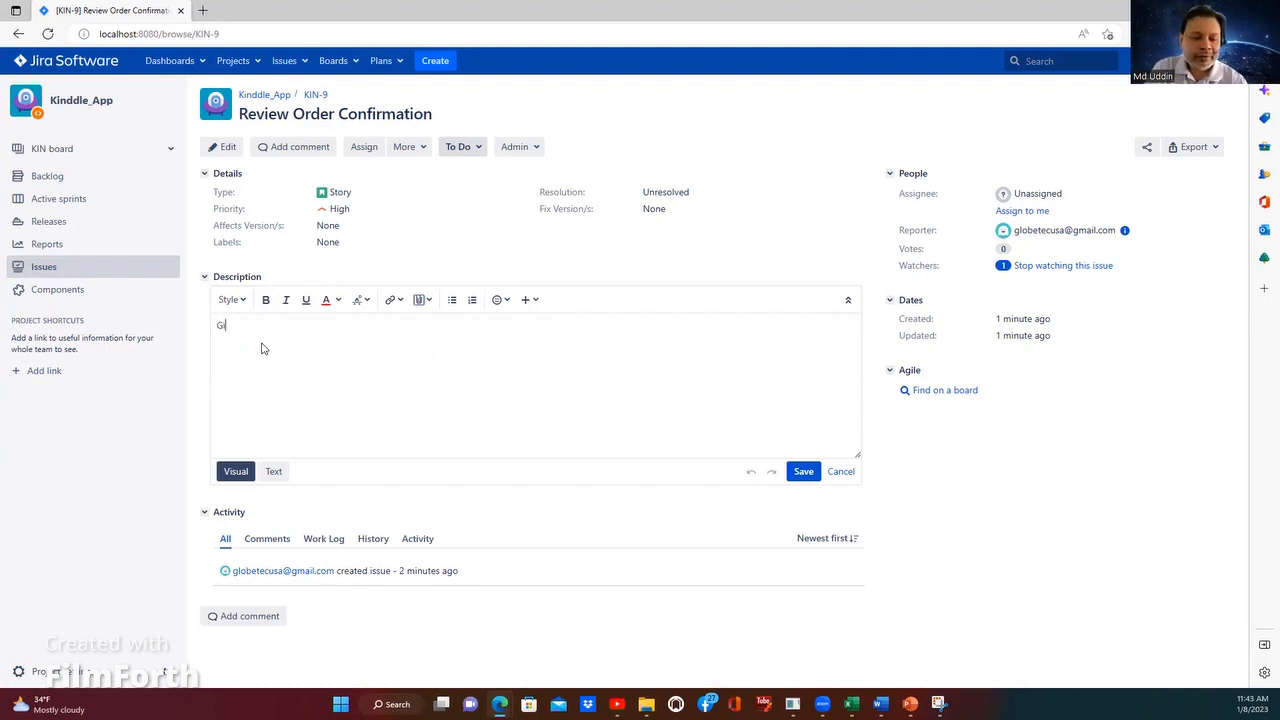
type("iven")
key("Return")
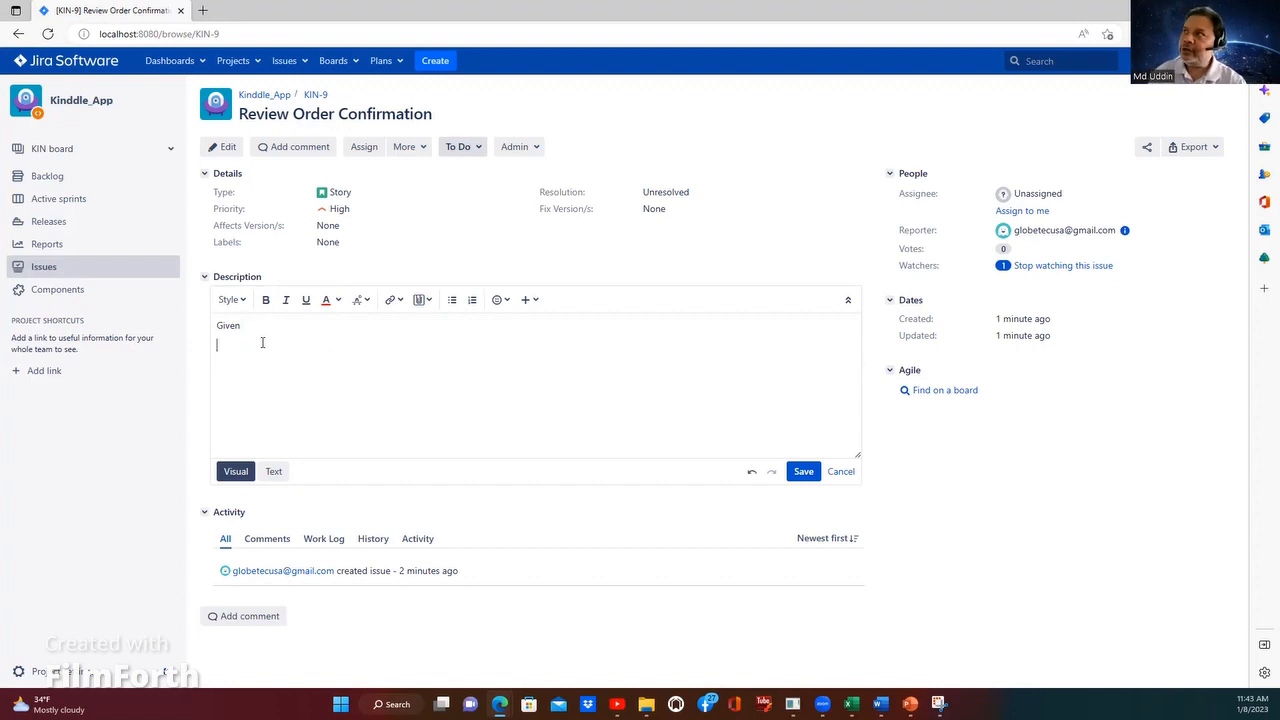
Step: Open KIN-8 Payment information, discarding the unsaved description edit, and copy its full Given/When/Then description
left_click(298, 64)
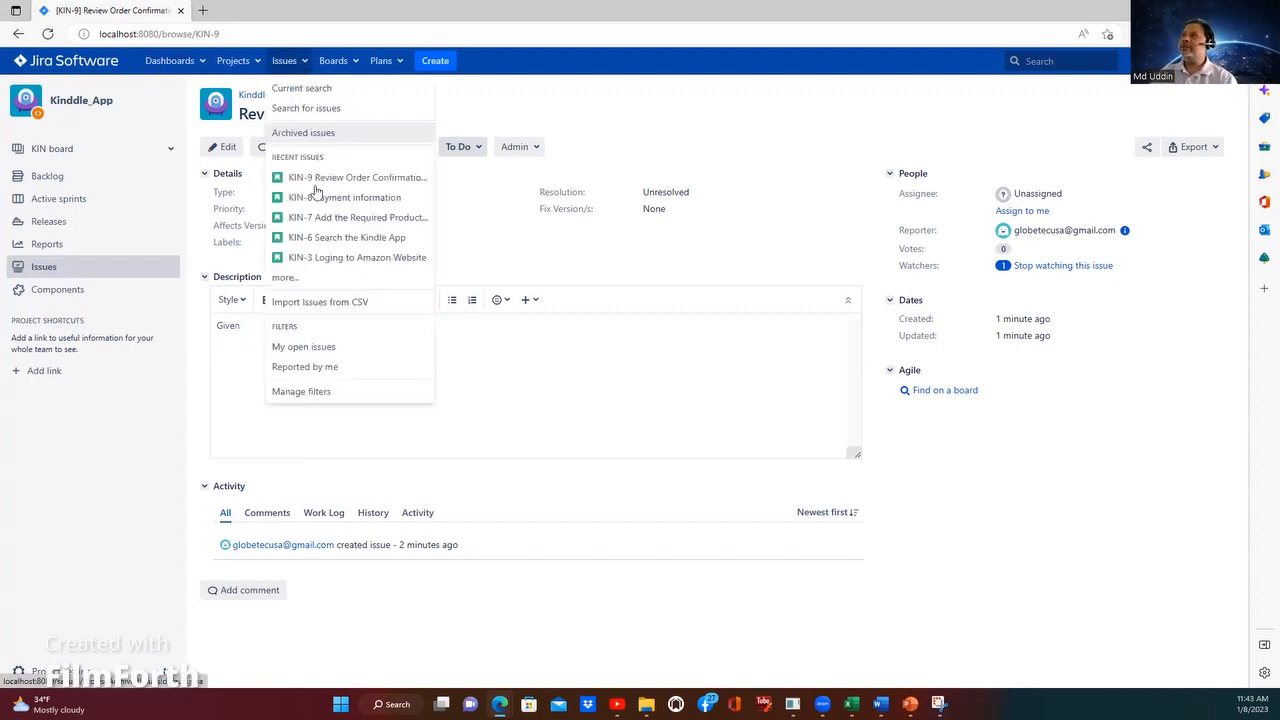
left_click(313, 199)
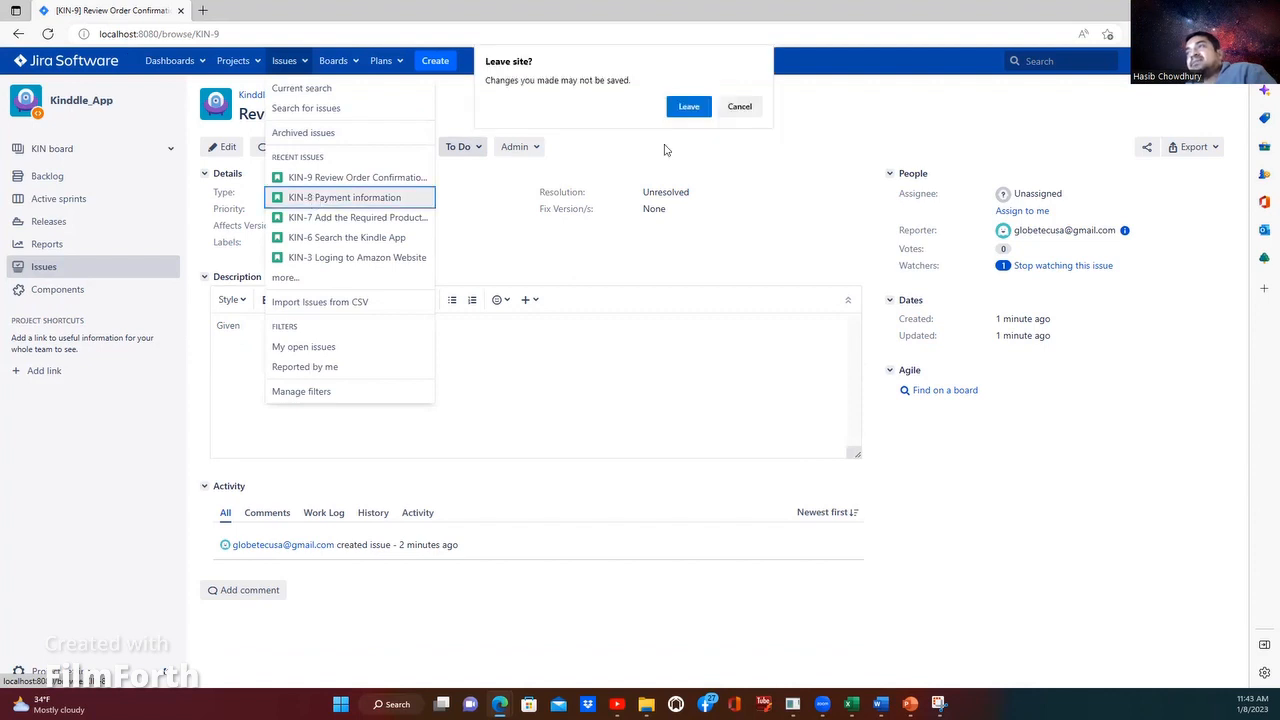
left_click(689, 107)
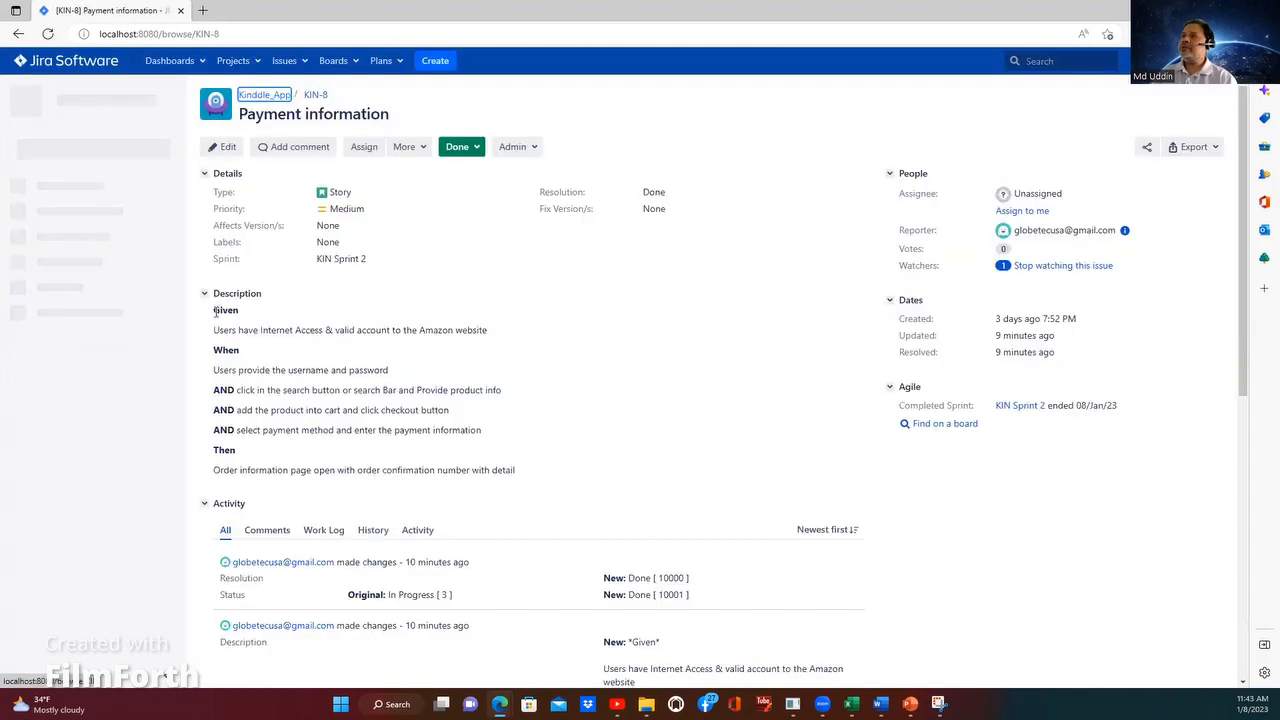
left_click_drag(213, 310, 487, 440)
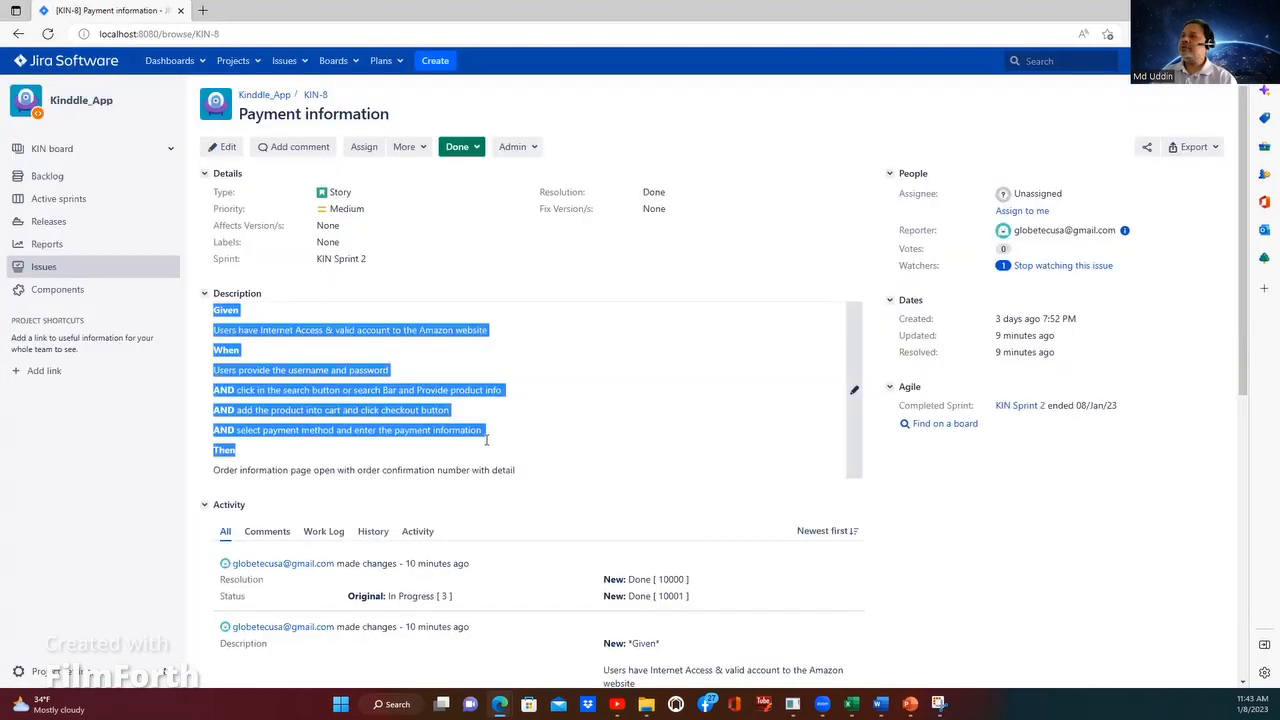
right_click(348, 387)
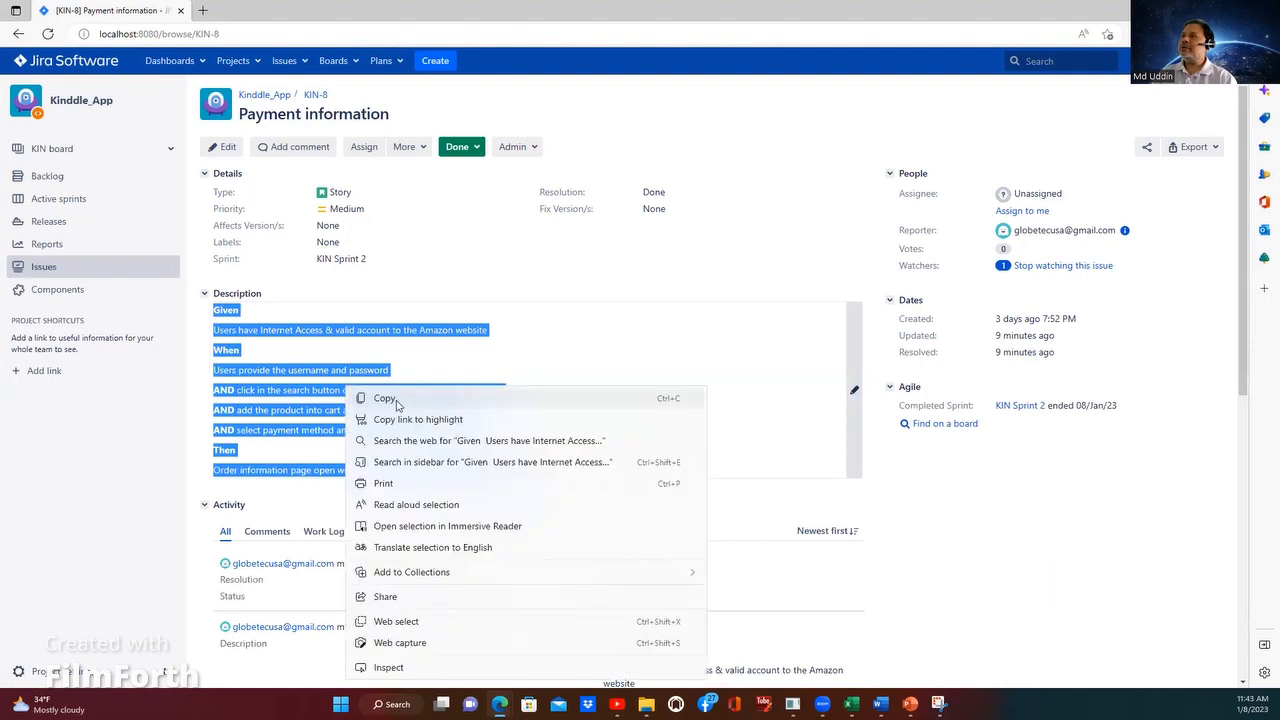
left_click(396, 400)
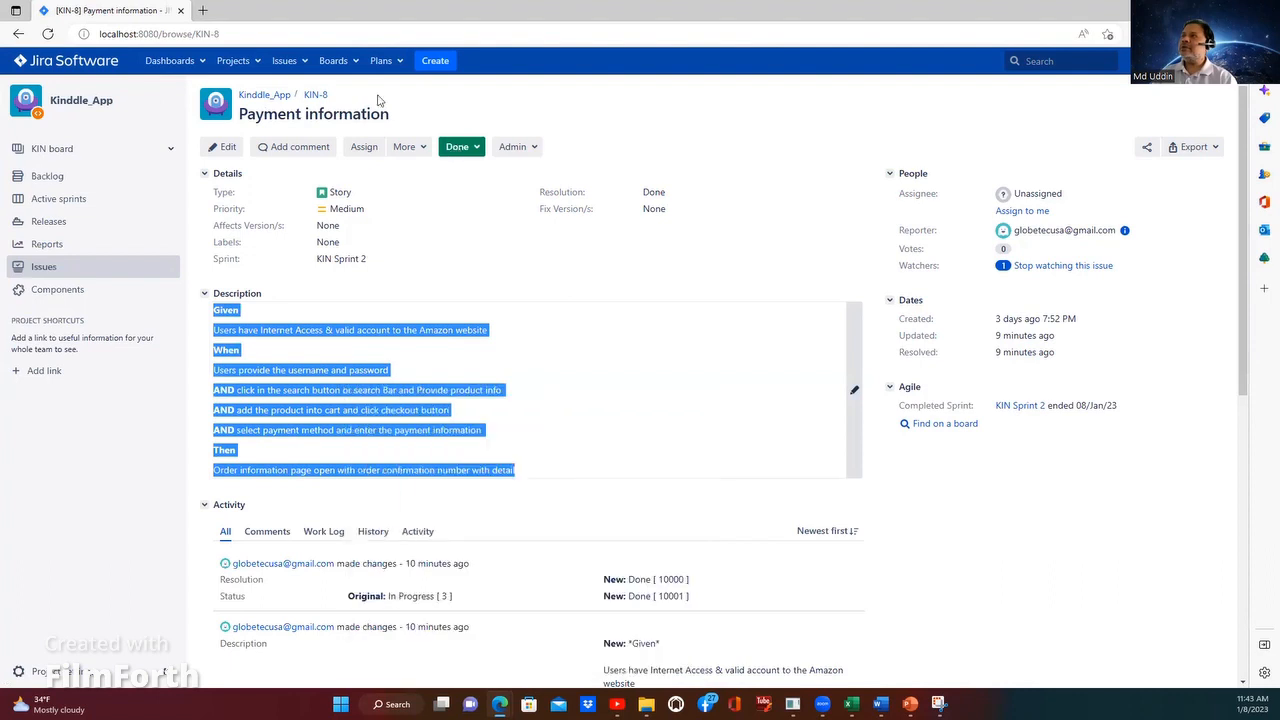
Step: Open the recent issue KIN-9 Review Order Confirmation and replace its description with the copied Given/When/Then text
left_click(289, 64)
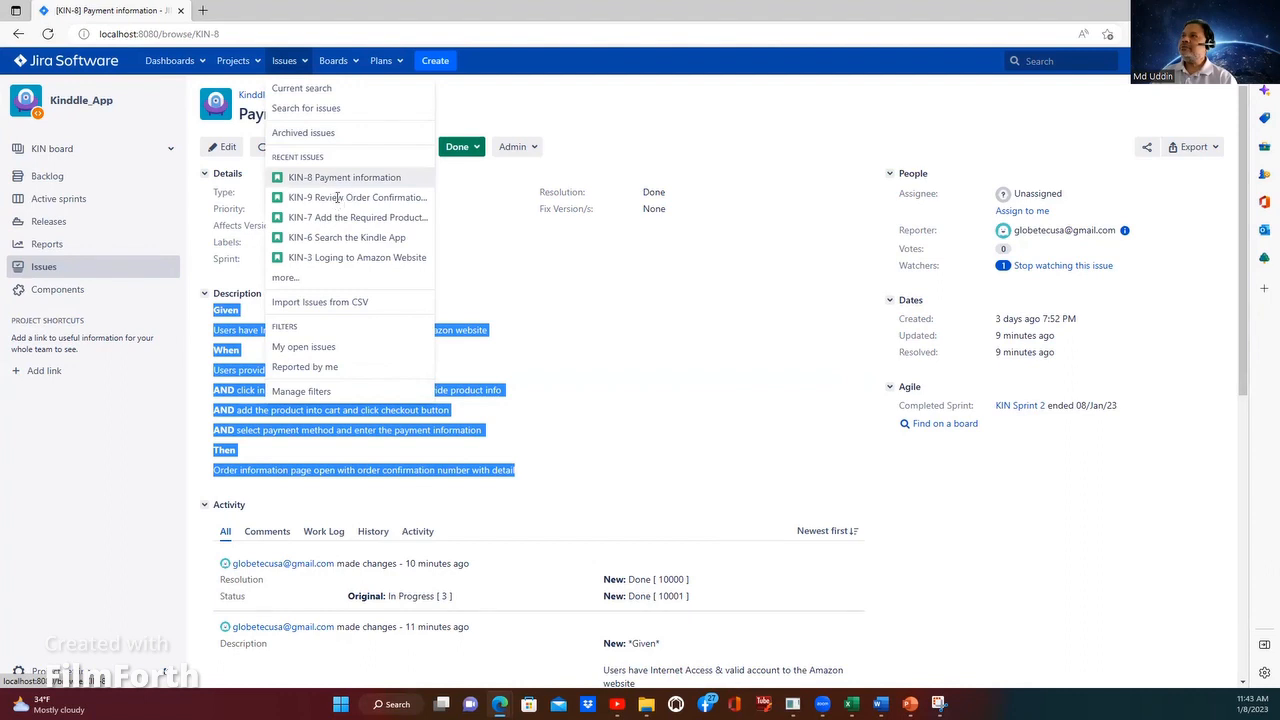
left_click(340, 198)
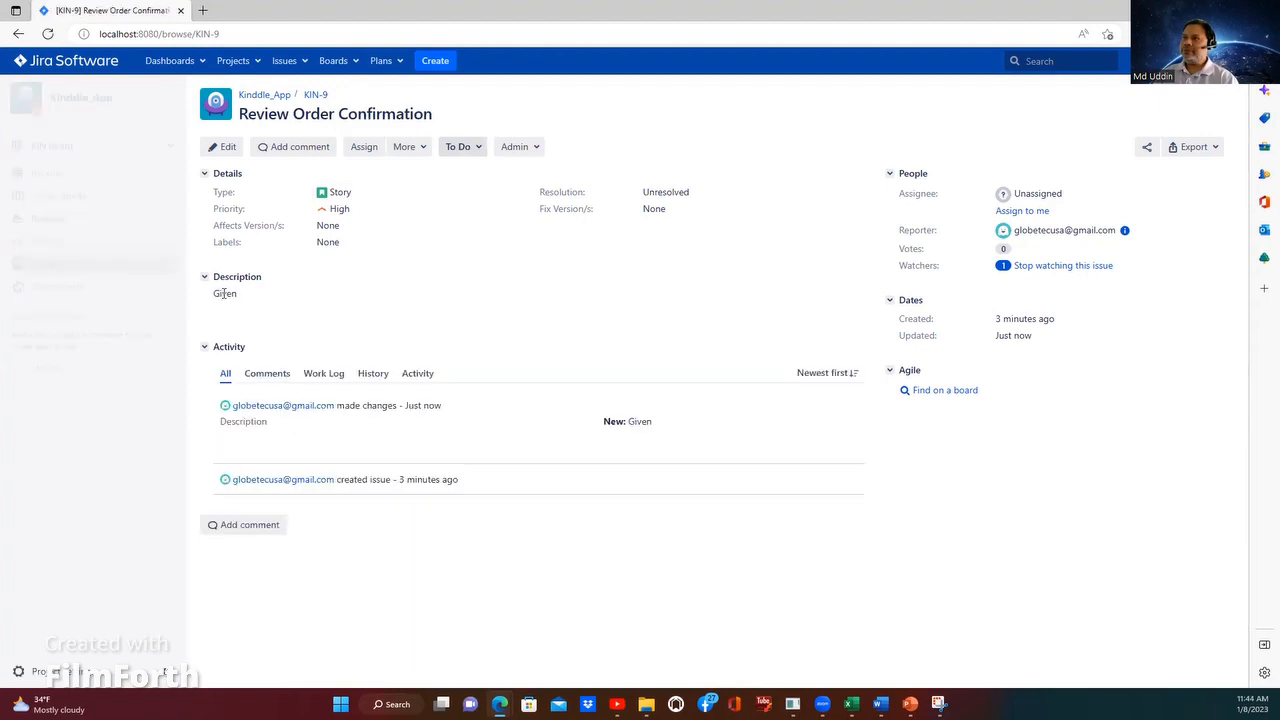
double_click(271, 300)
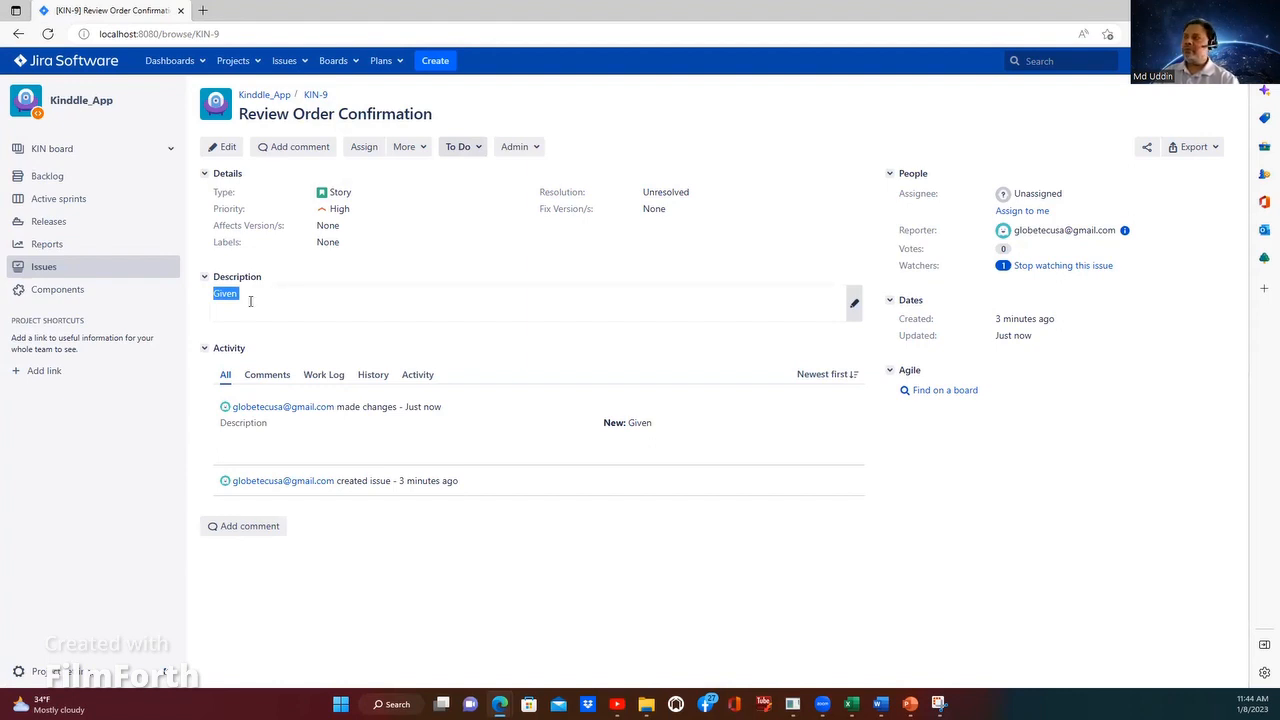
left_click(250, 300)
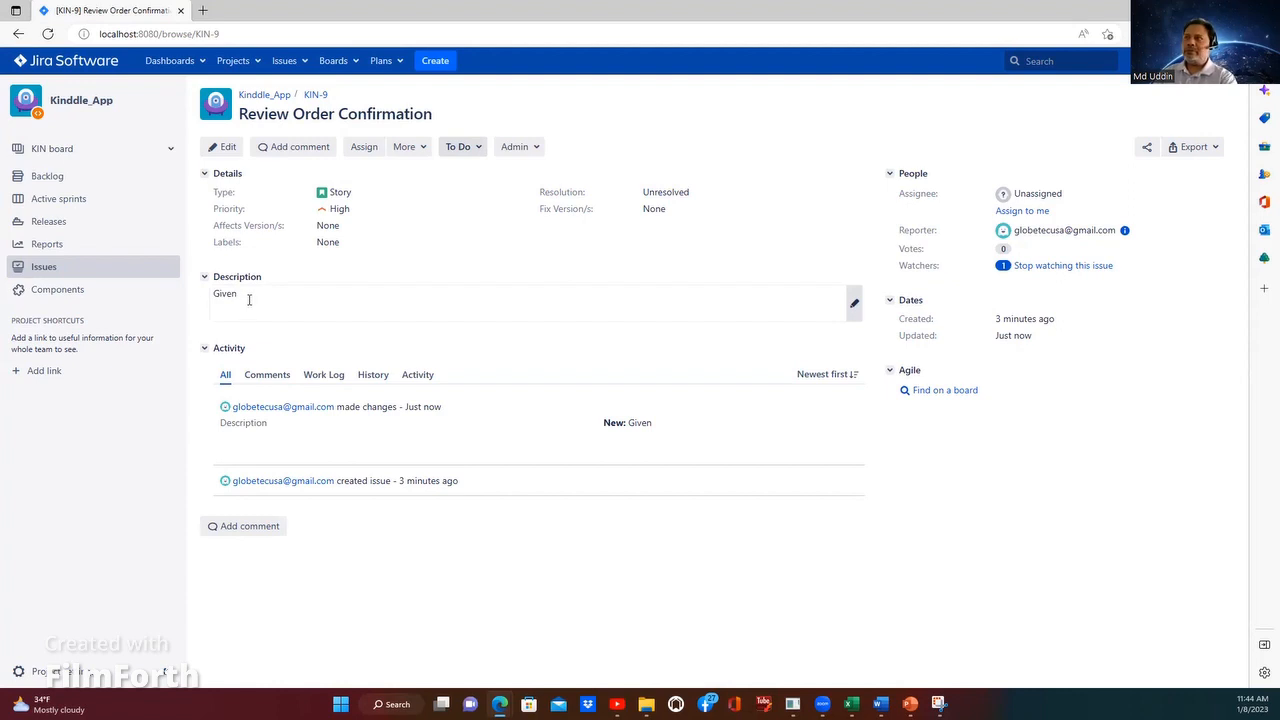
left_click(247, 296)
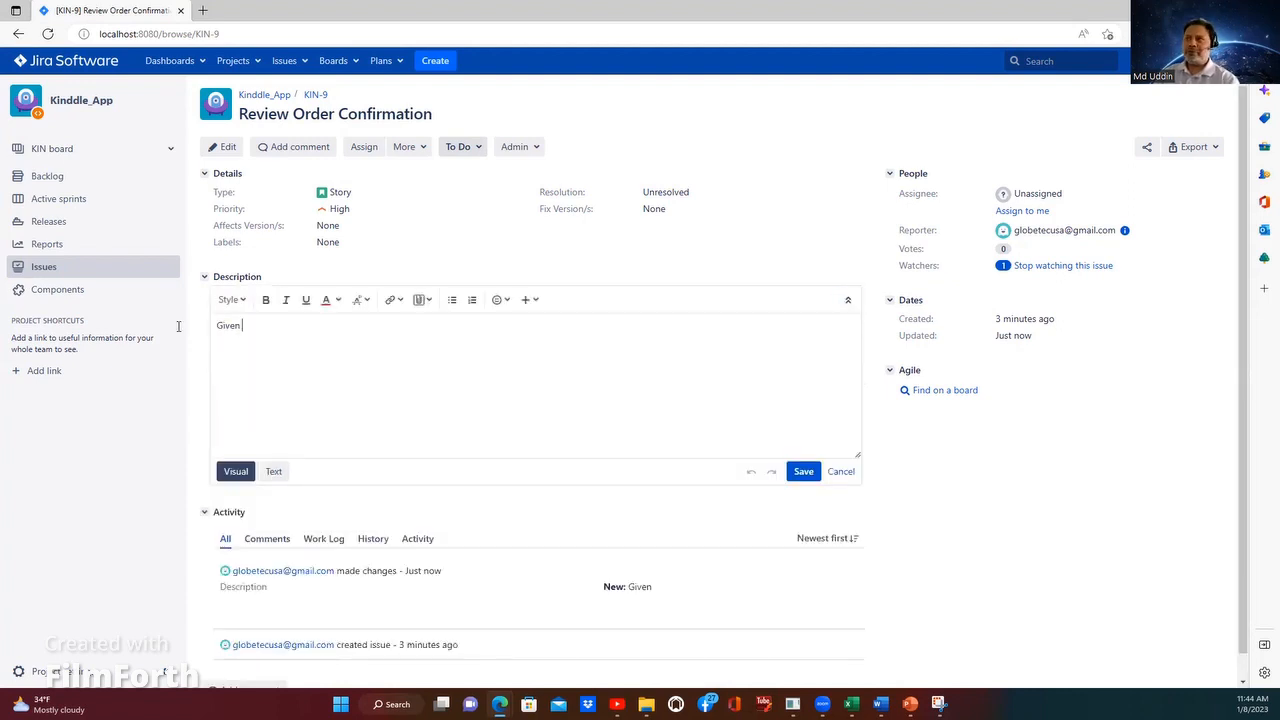
key("ctrl+a")
key("ctrl+v")
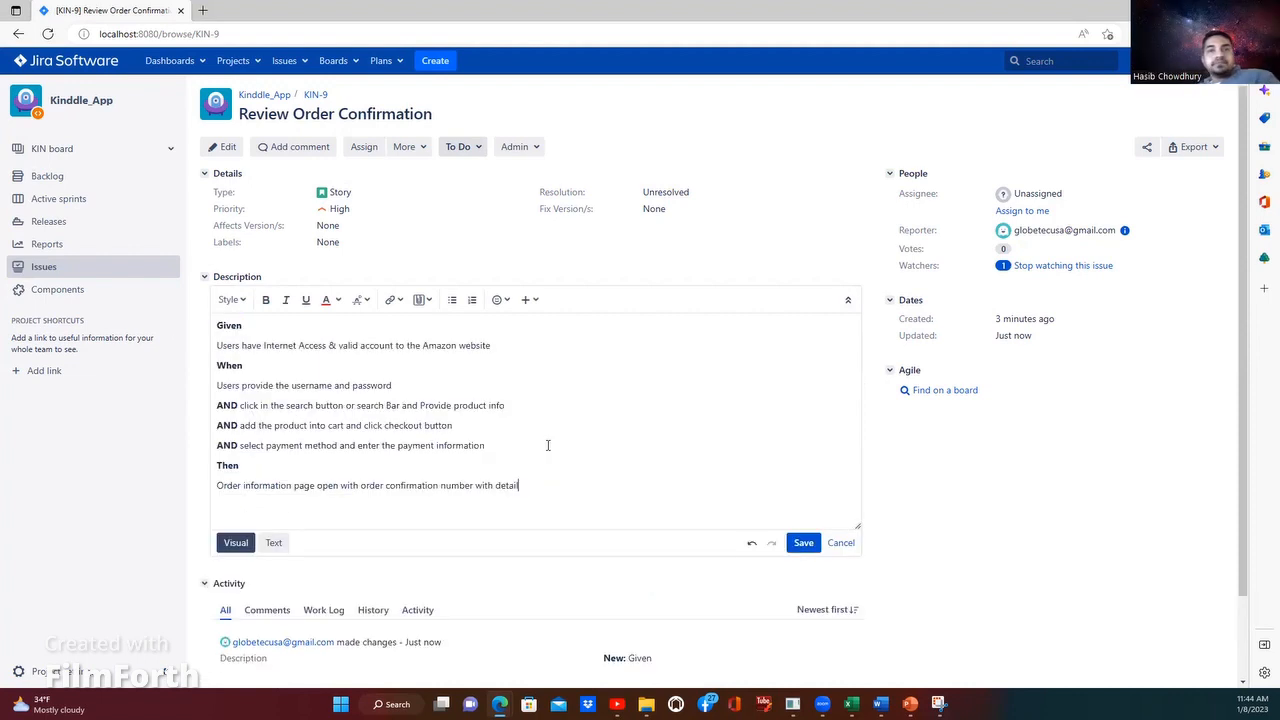
Step: Duplicate the payment information line directly below itself in the description and clear the copy's text after the bold AND
scroll(297, 388, "down", 2)
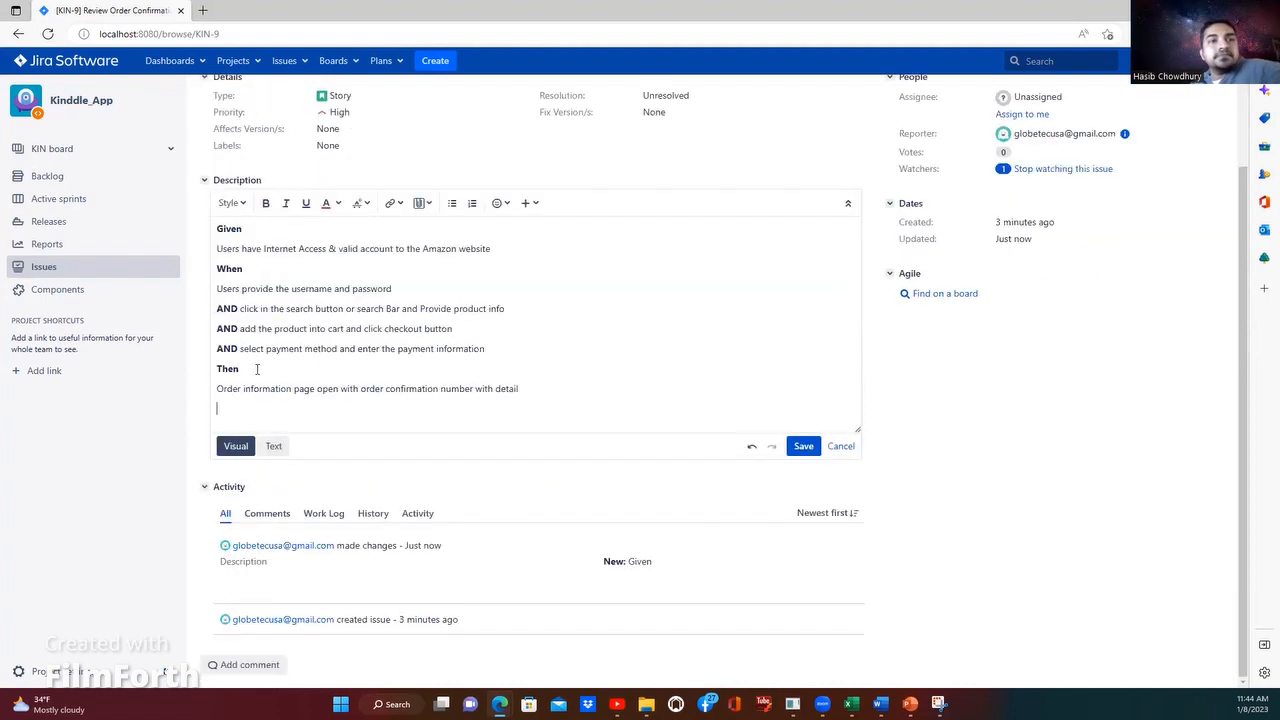
triple_click(210, 343)
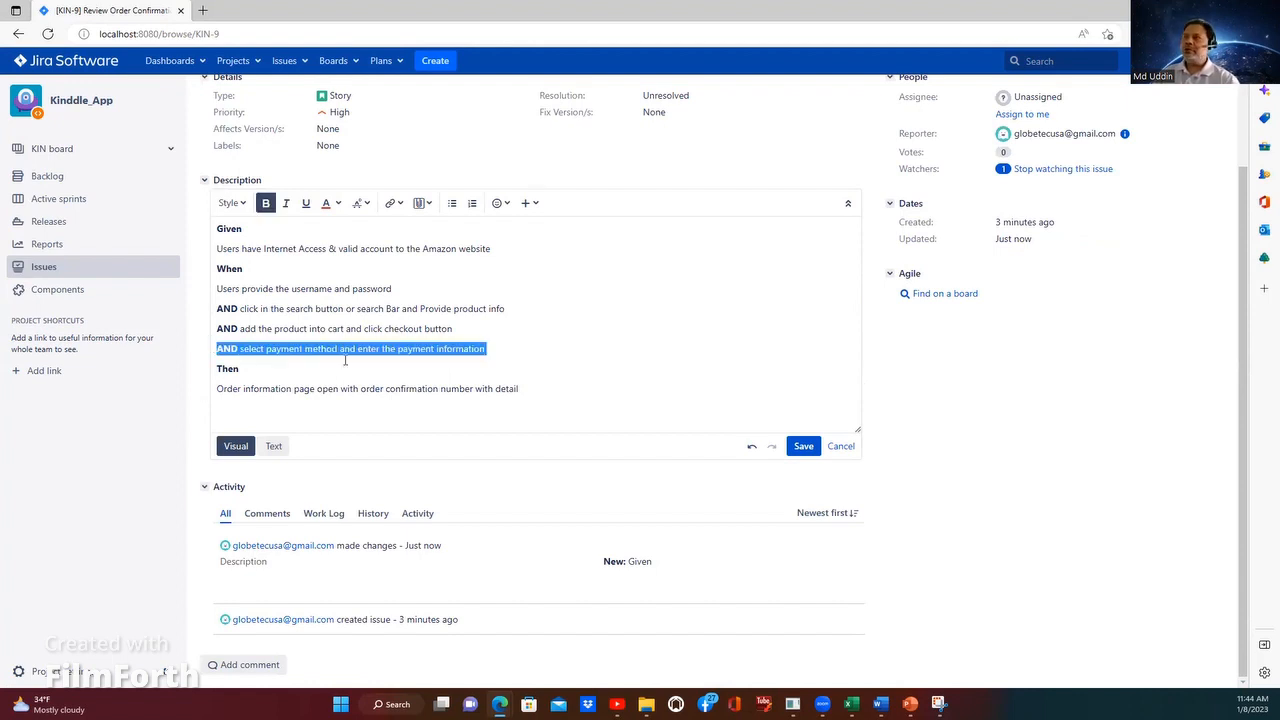
left_click(506, 352)
key("Return")
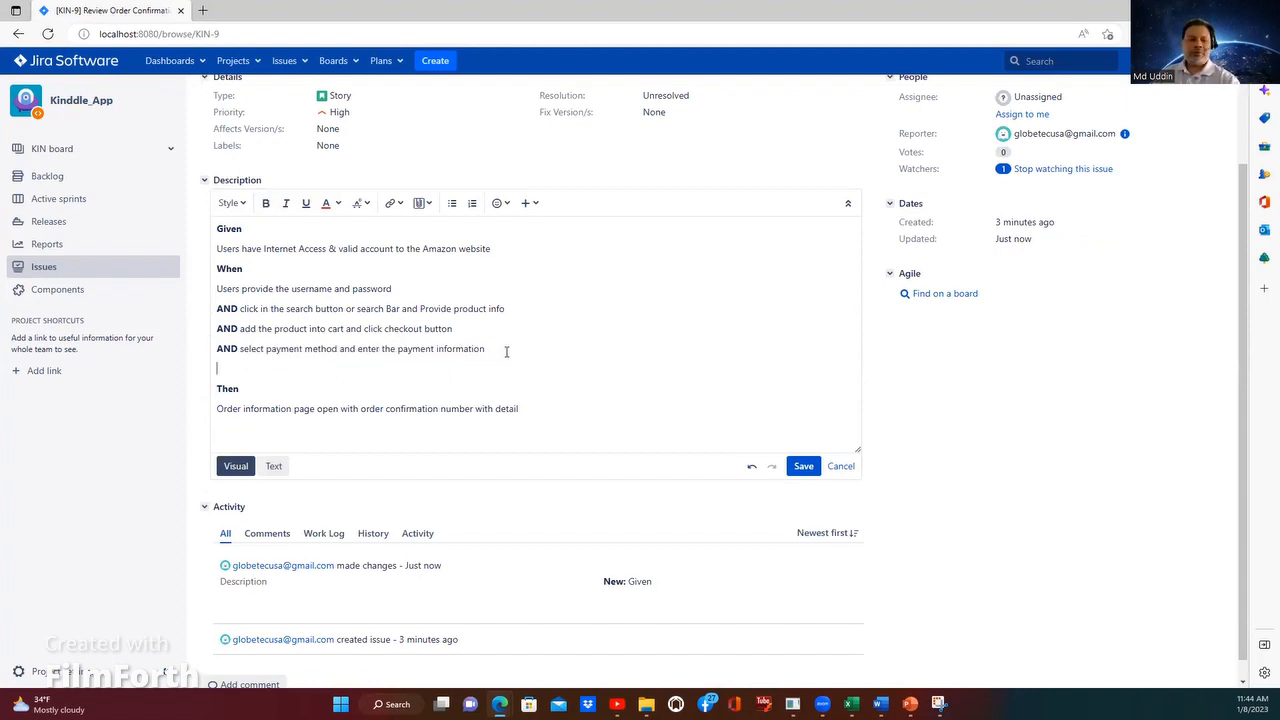
key("ctrl+v")
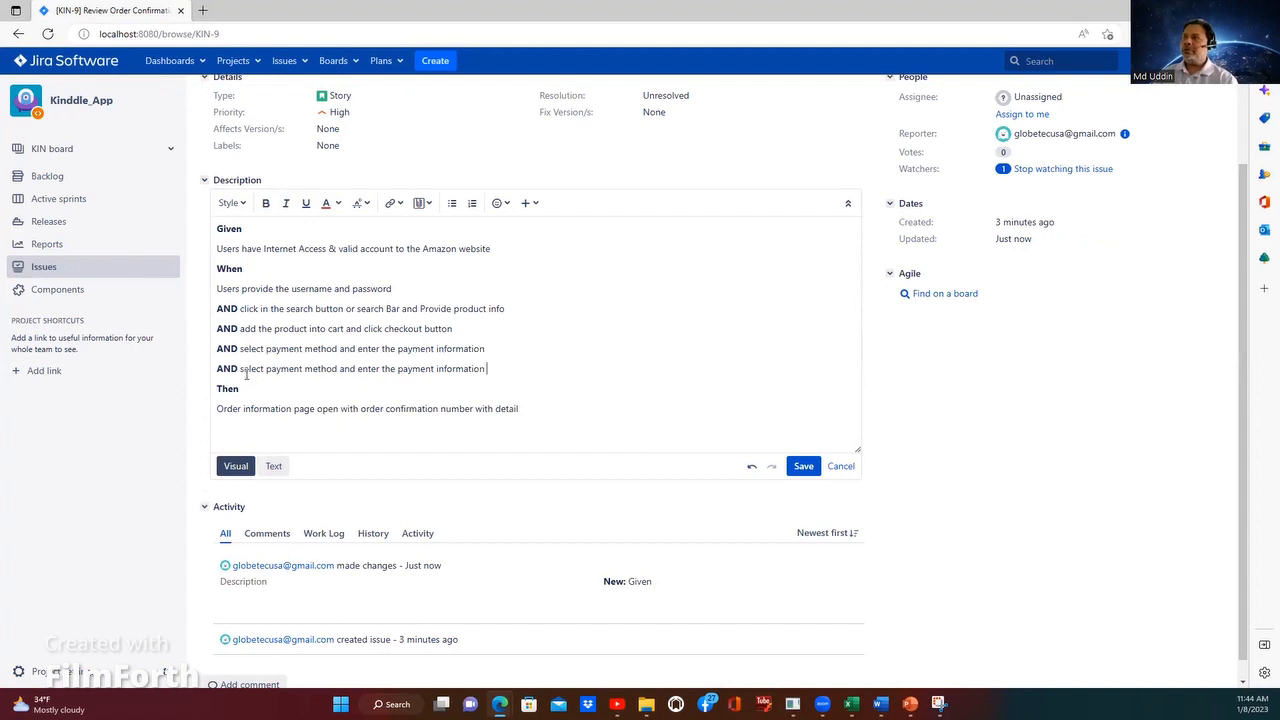
left_click_drag(238, 369, 494, 371)
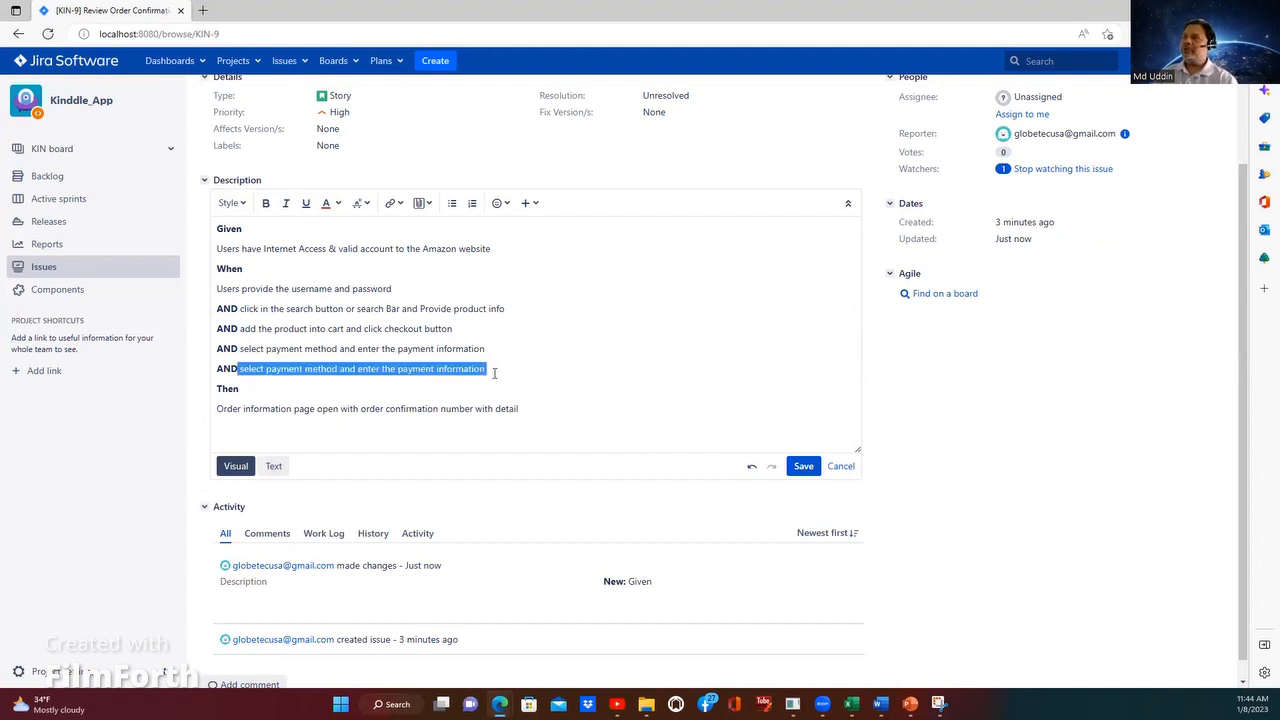
key("BackSpace")
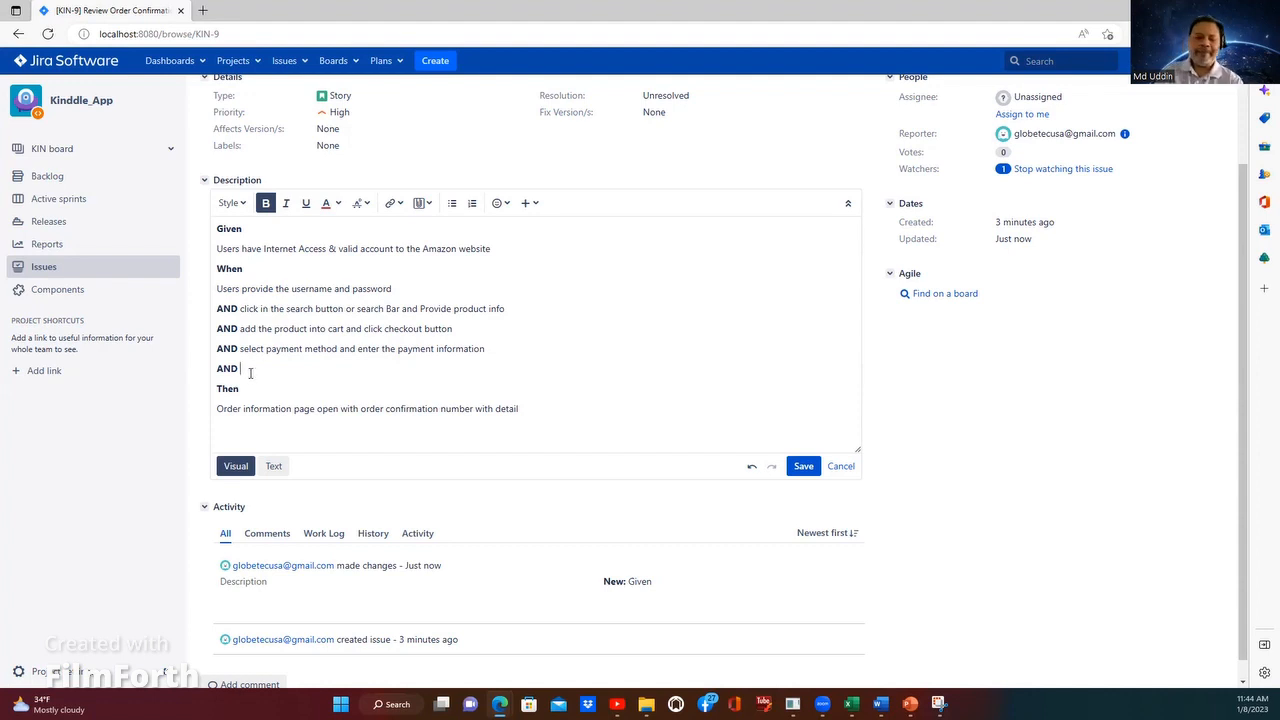
Step: Write "Click Submit button" after AND on the new line above Then
type("Click in the")
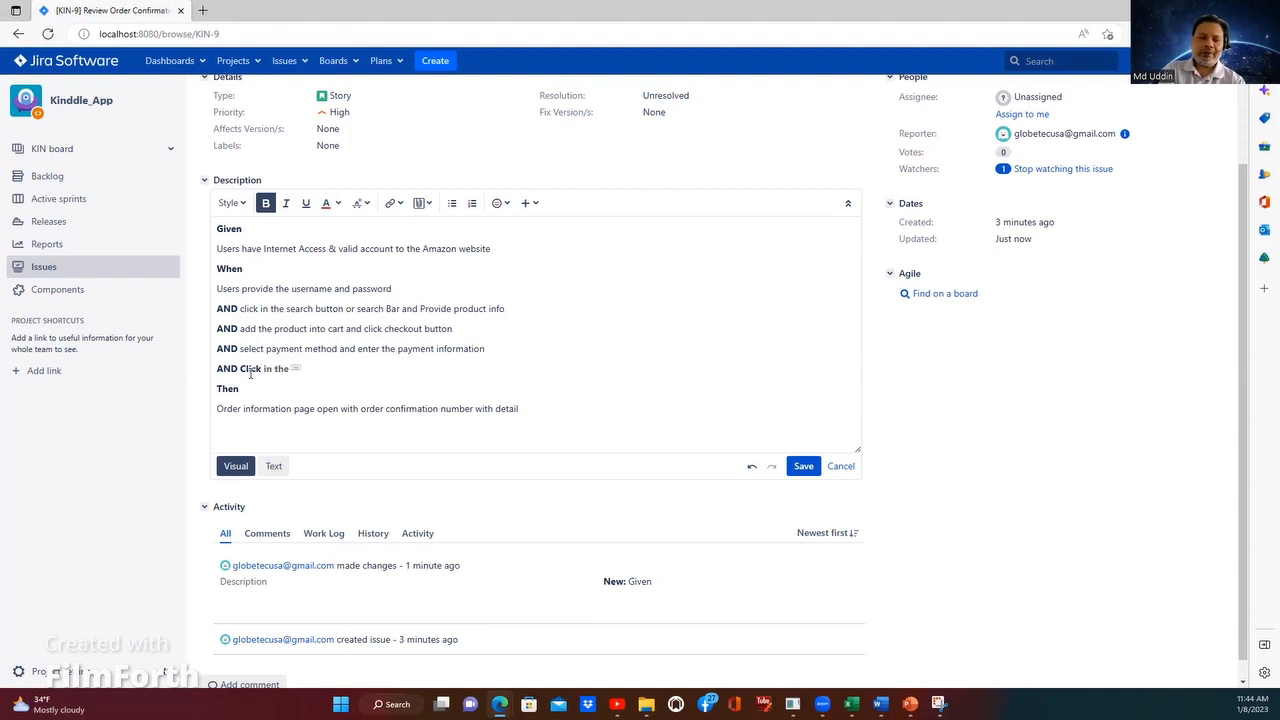
key("BackSpace")
key("BackSpace")
key("BackSpace")
key("BackSpace")
key("BackSpace")
key("BackSpace")
type("Submit button and")
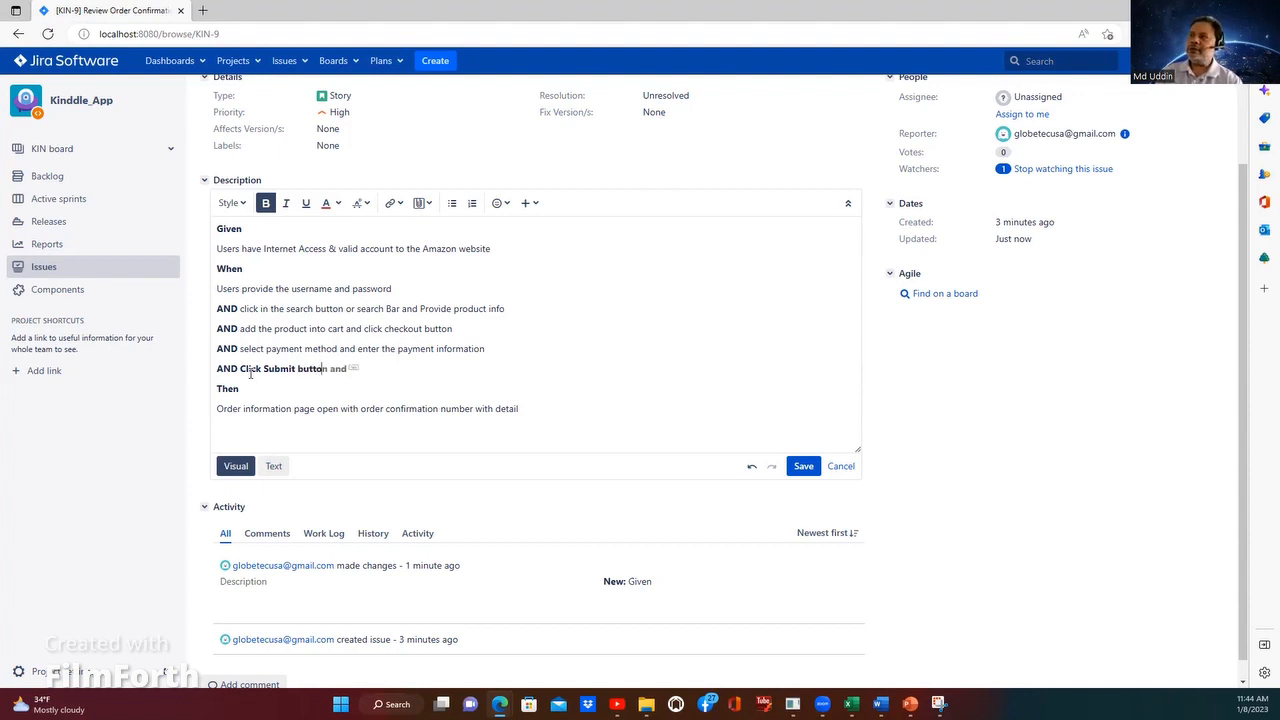
key("BackSpace")
key("BackSpace")
key("BackSpace")
key("BackSpace")
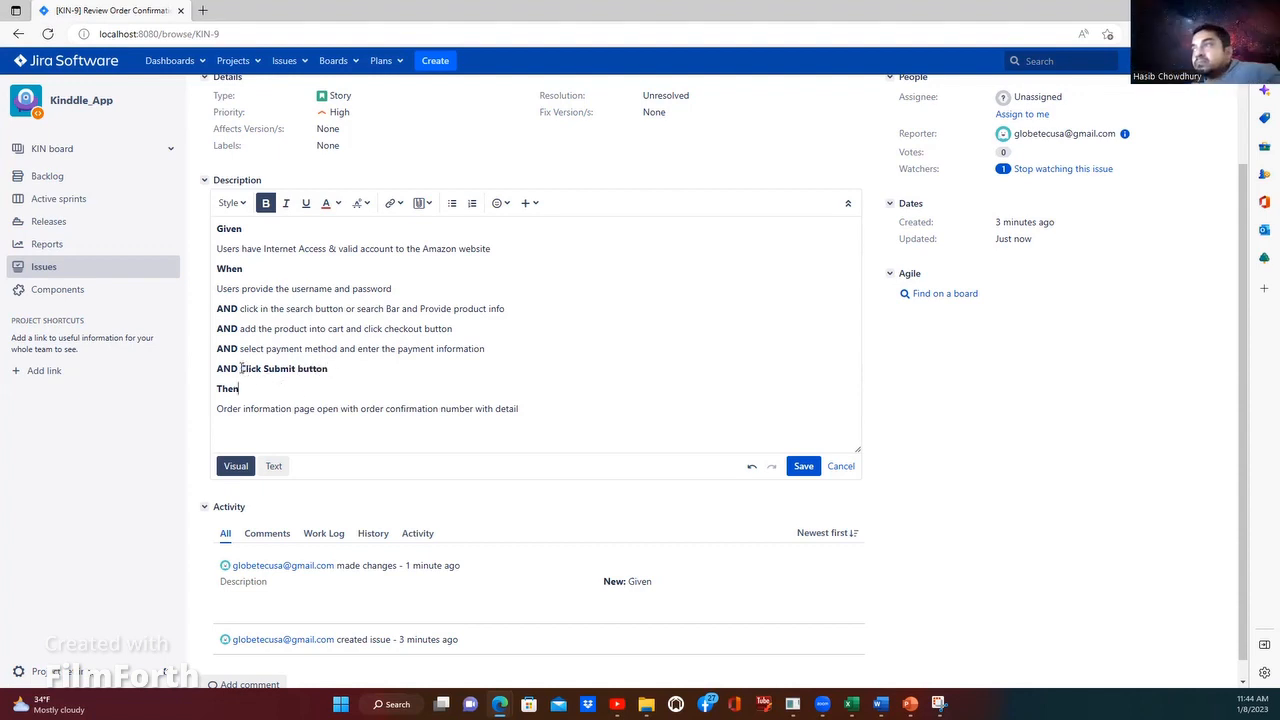
Step: Remove the bold formatting from "Click Submit button", keeping AND bold
left_click_drag(241, 368, 349, 368)
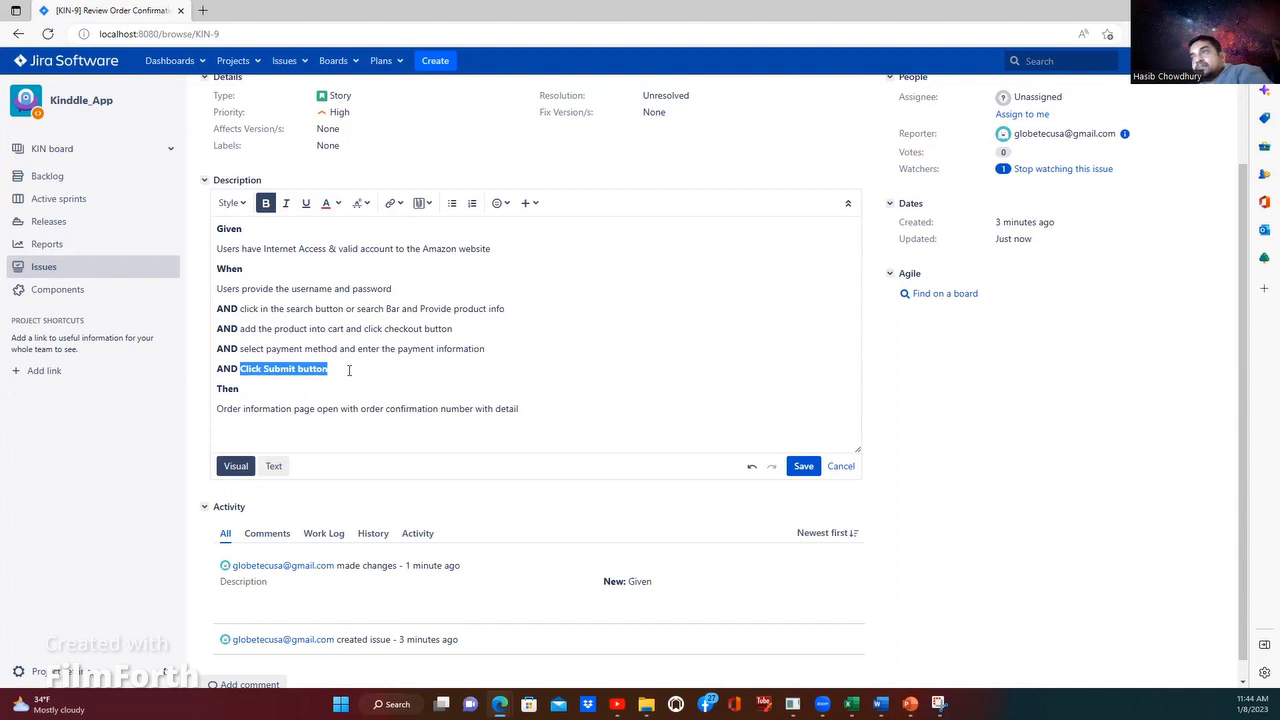
key("ctrl+b")
left_click(338, 400)
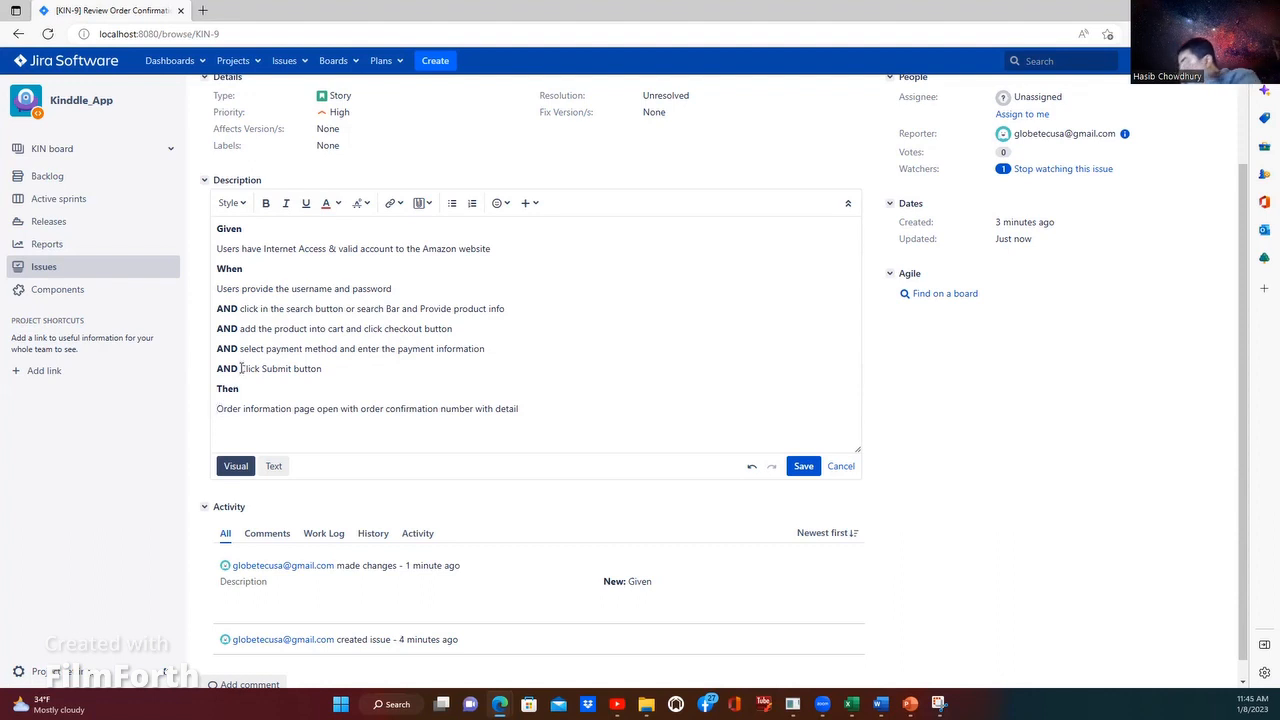
Step: Extend the Submit button line with ", order confirmation page open with details"
left_click(243, 369)
left_click(336, 369)
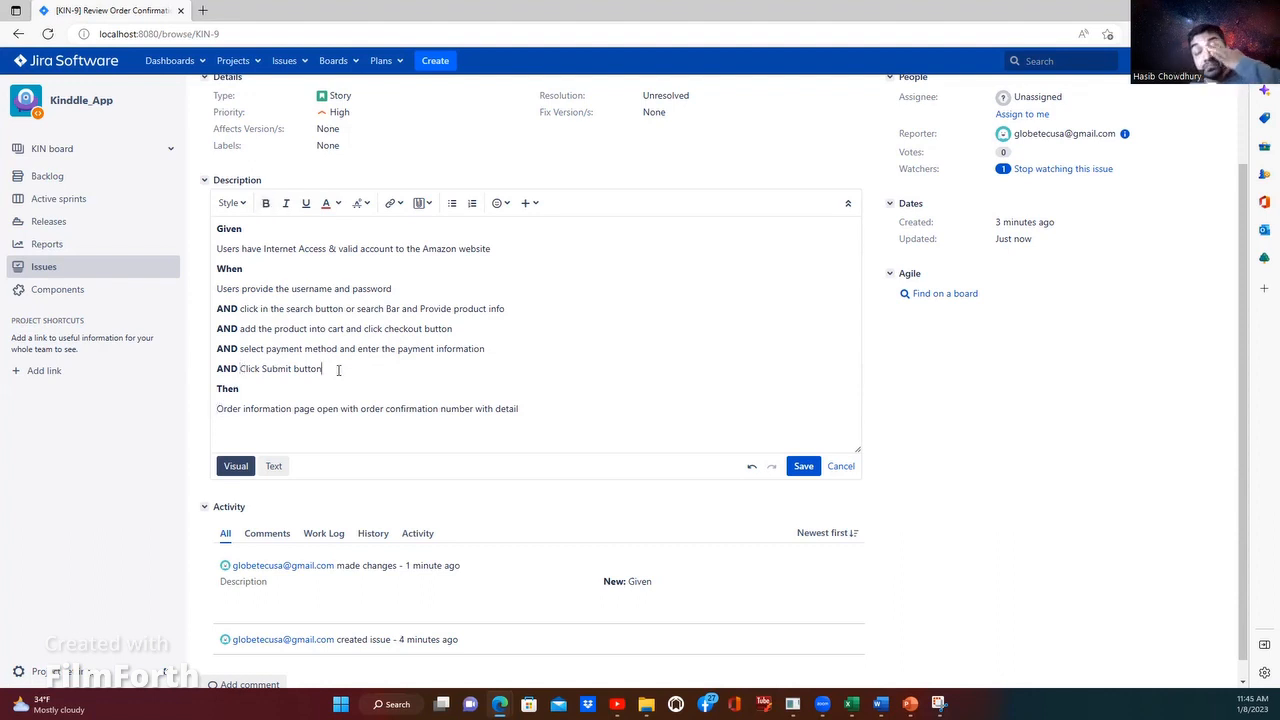
type(". ")
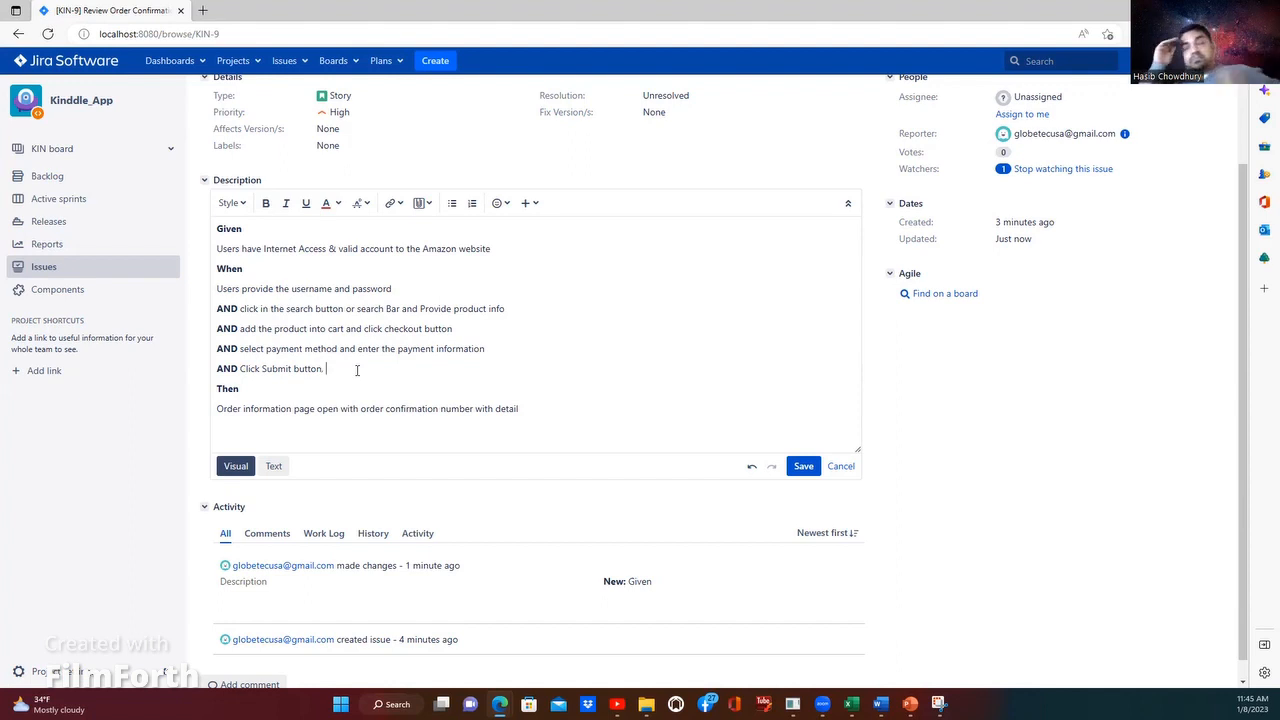
key("BackSpace")
key("BackSpace")
type(", order")
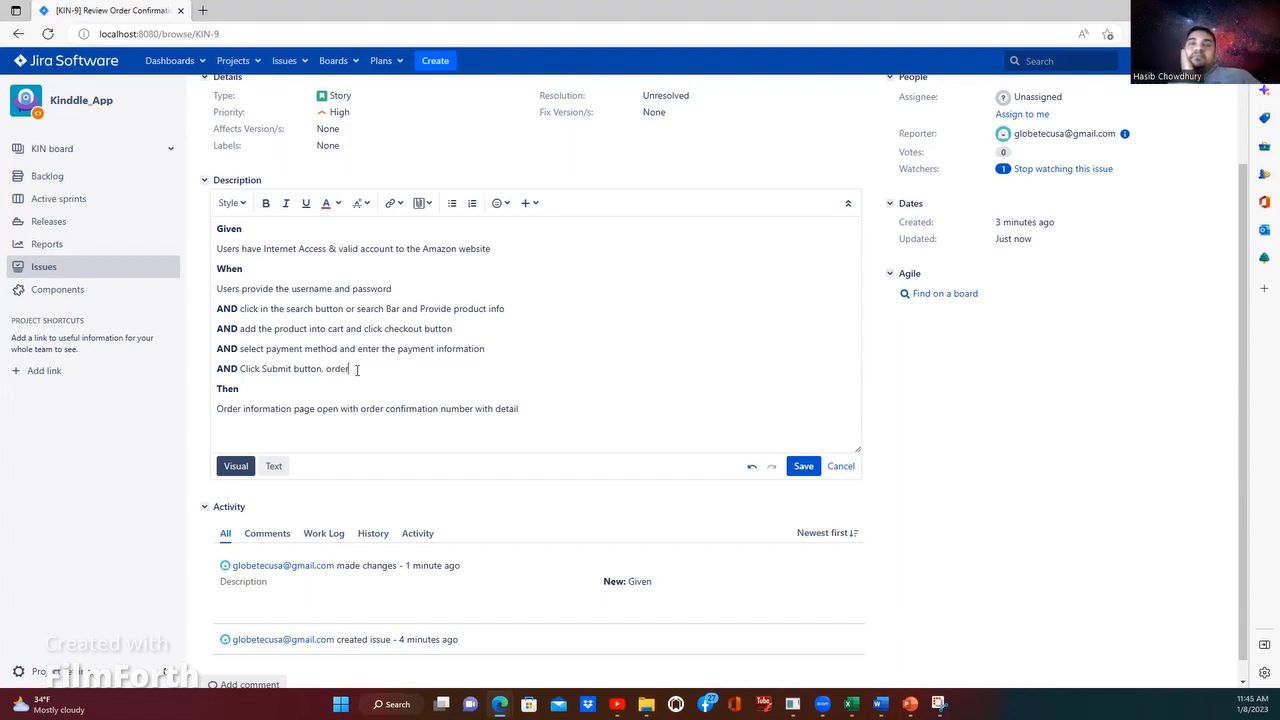
type(" con")
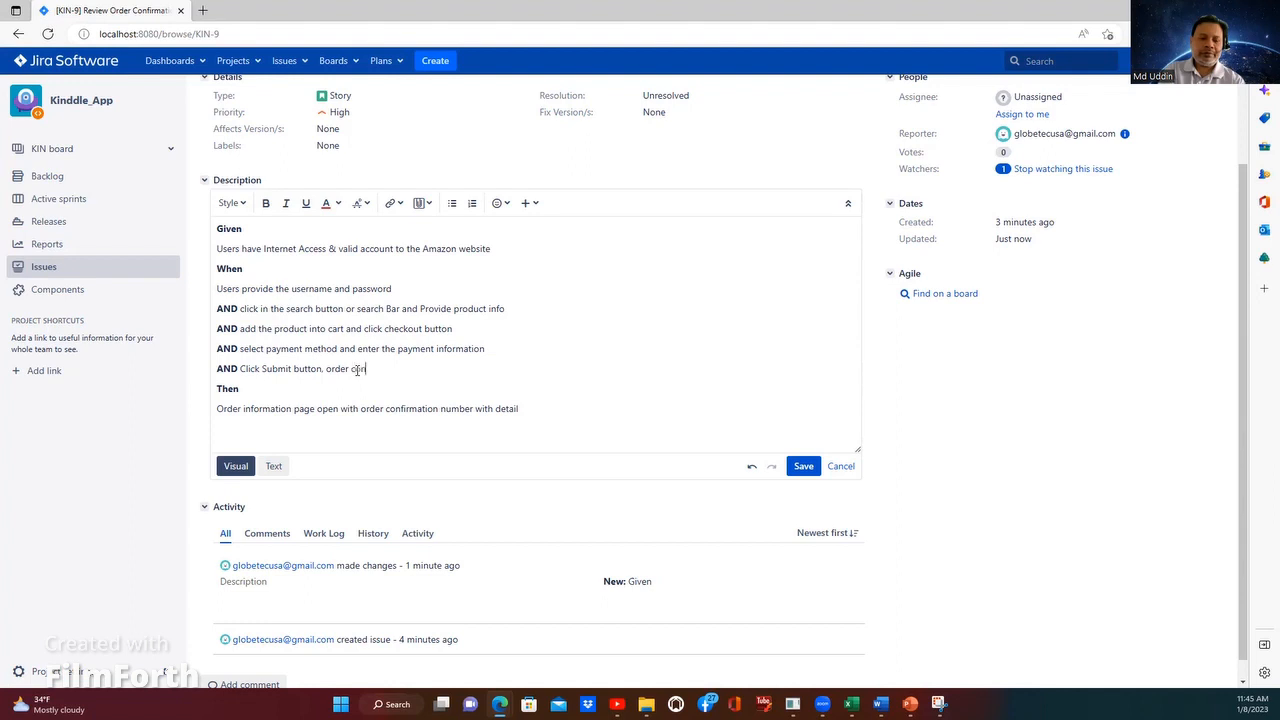
type("firmation pa")
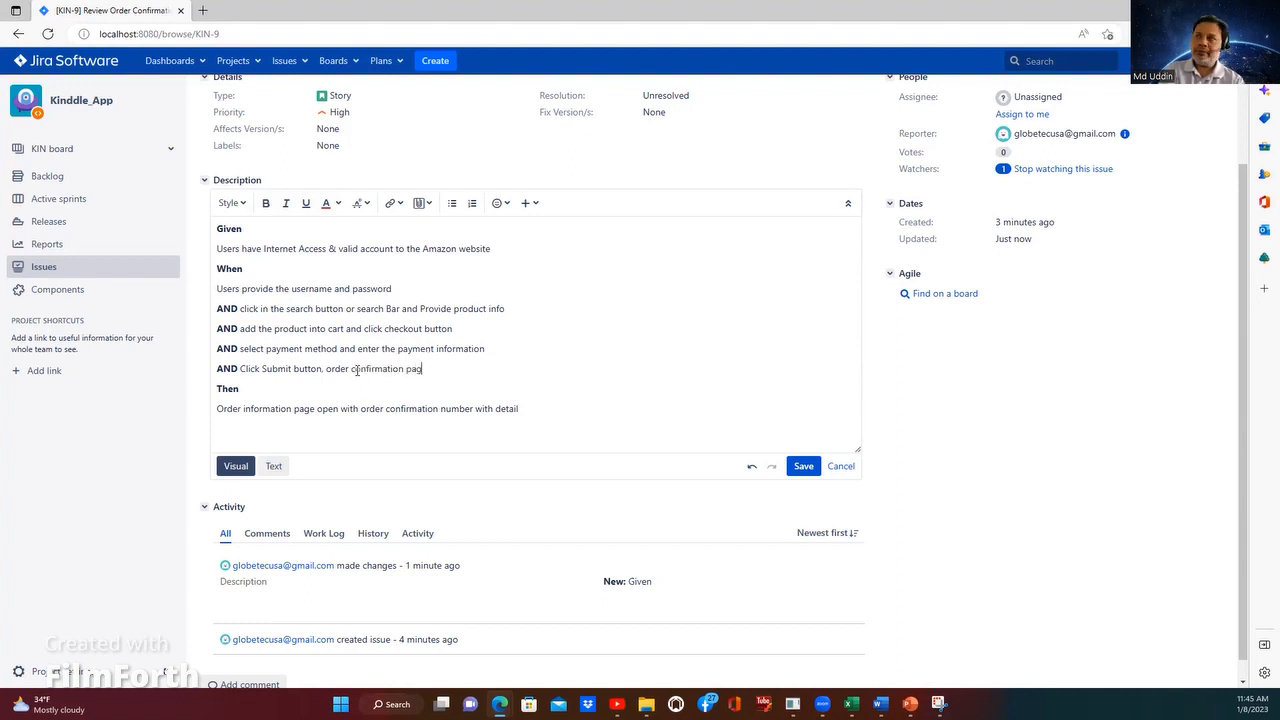
type("g")
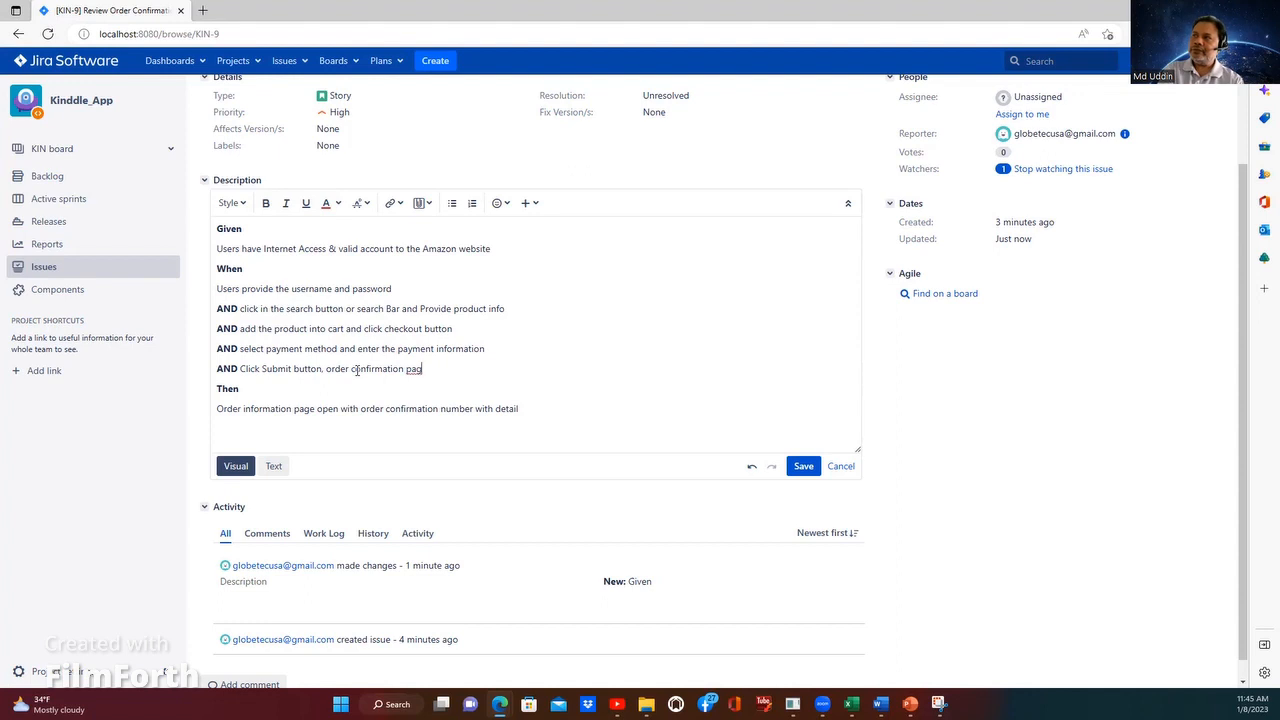
type("e")
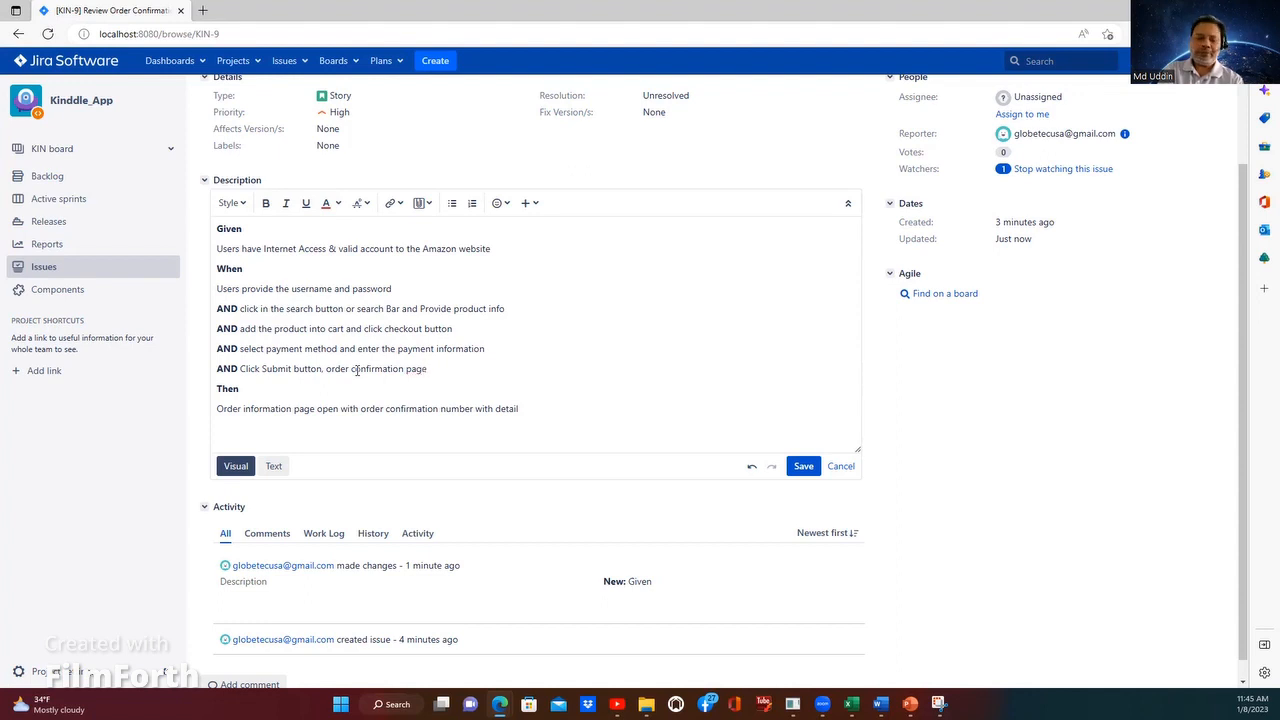
type(" open")
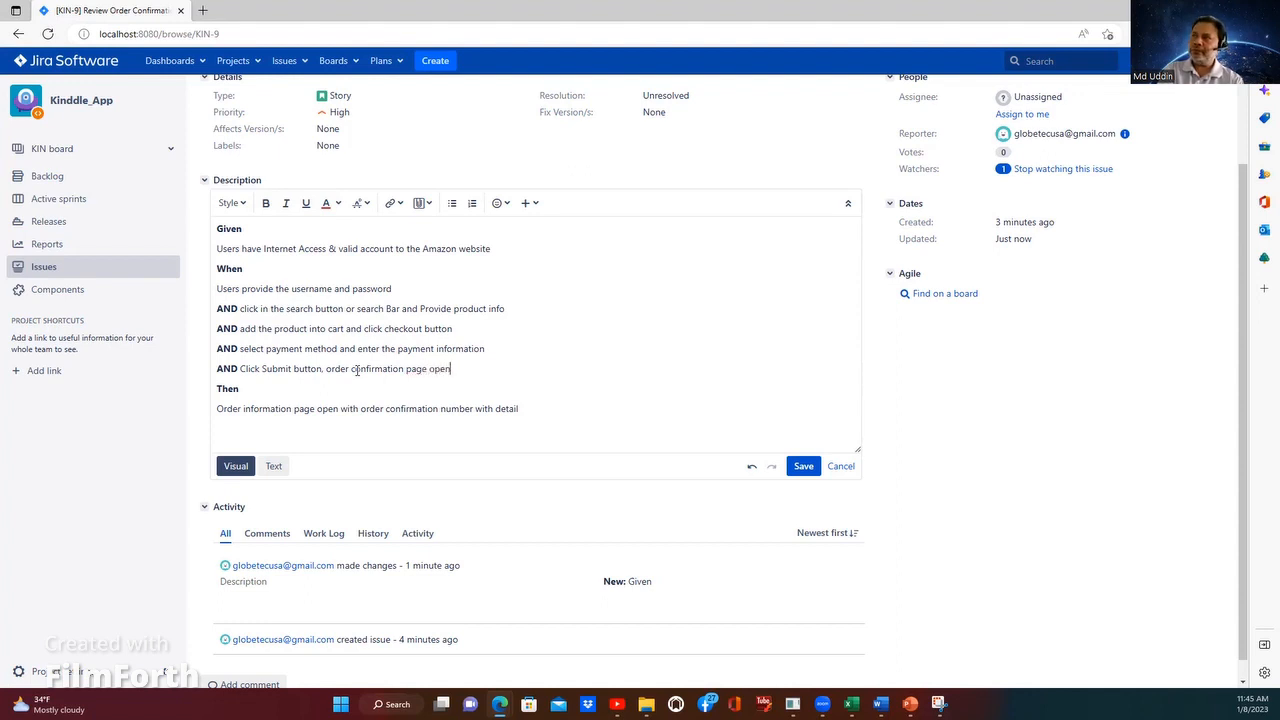
type(" wit")
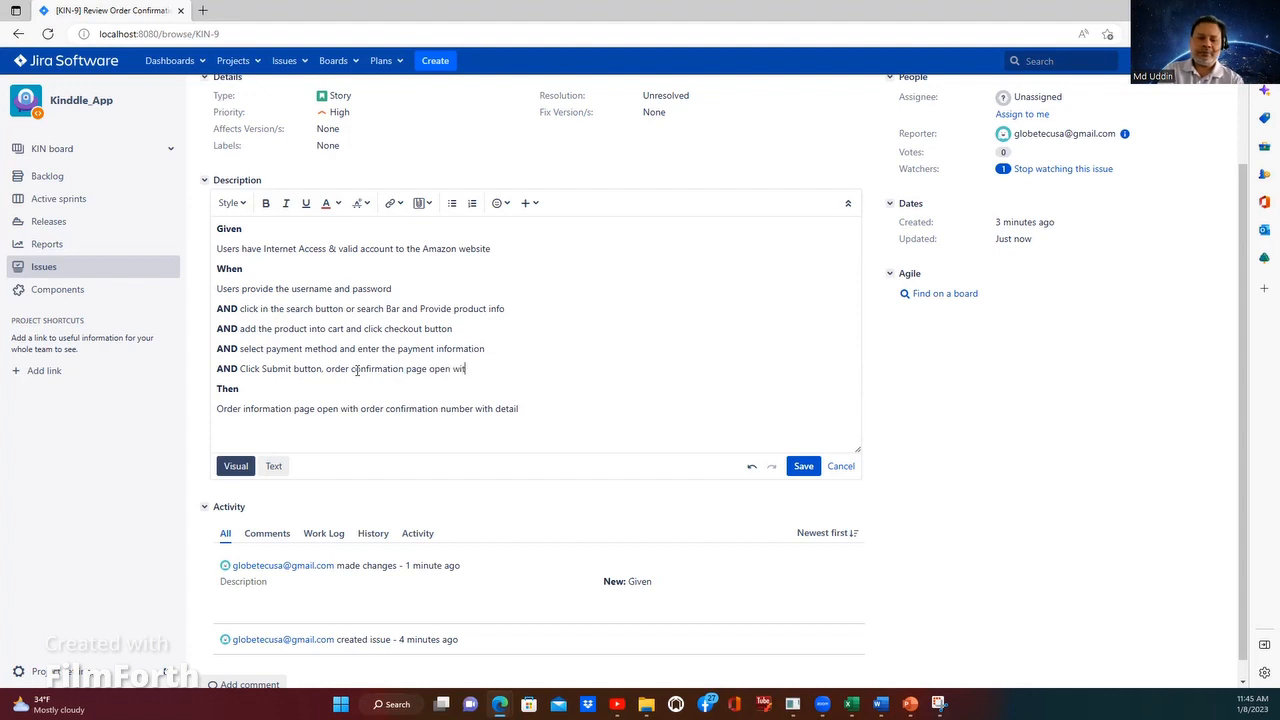
type("h de")
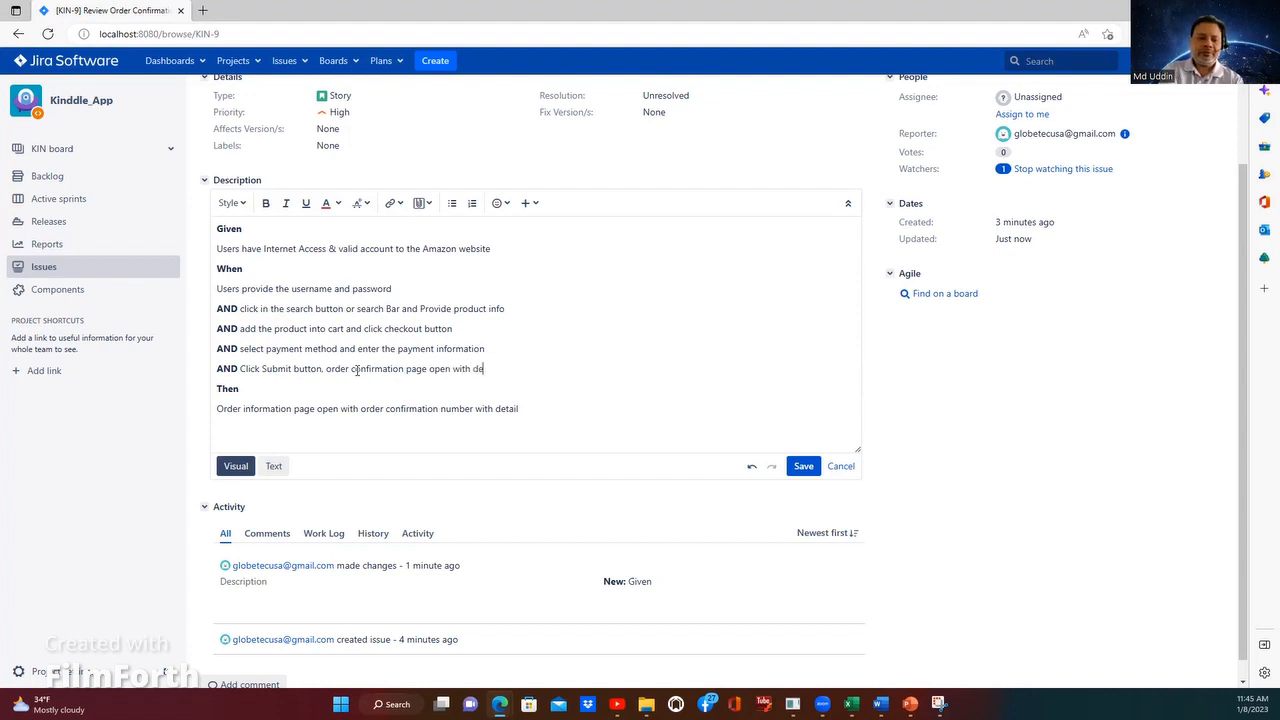
type("tails")
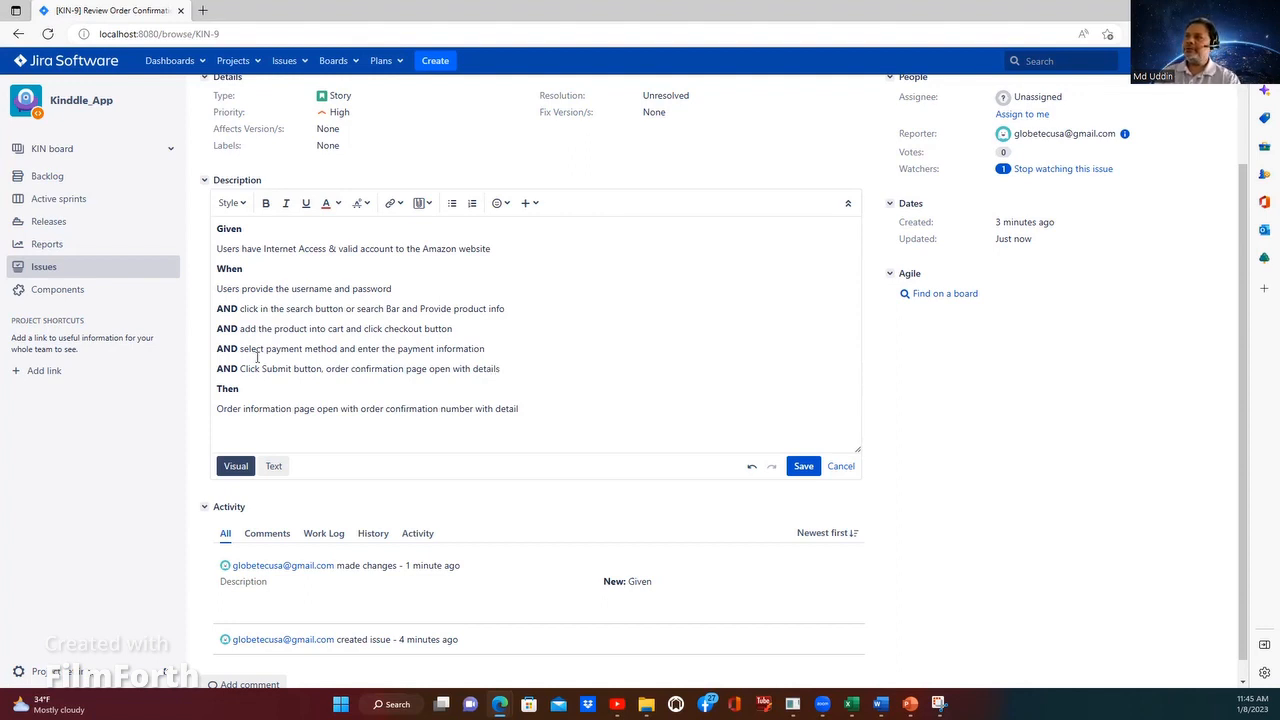
Step: Replace the line under Then in the description with "Users able to review order details and"
left_click_drag(217, 409, 366, 409)
left_click(551, 391)
triple_click(531, 408)
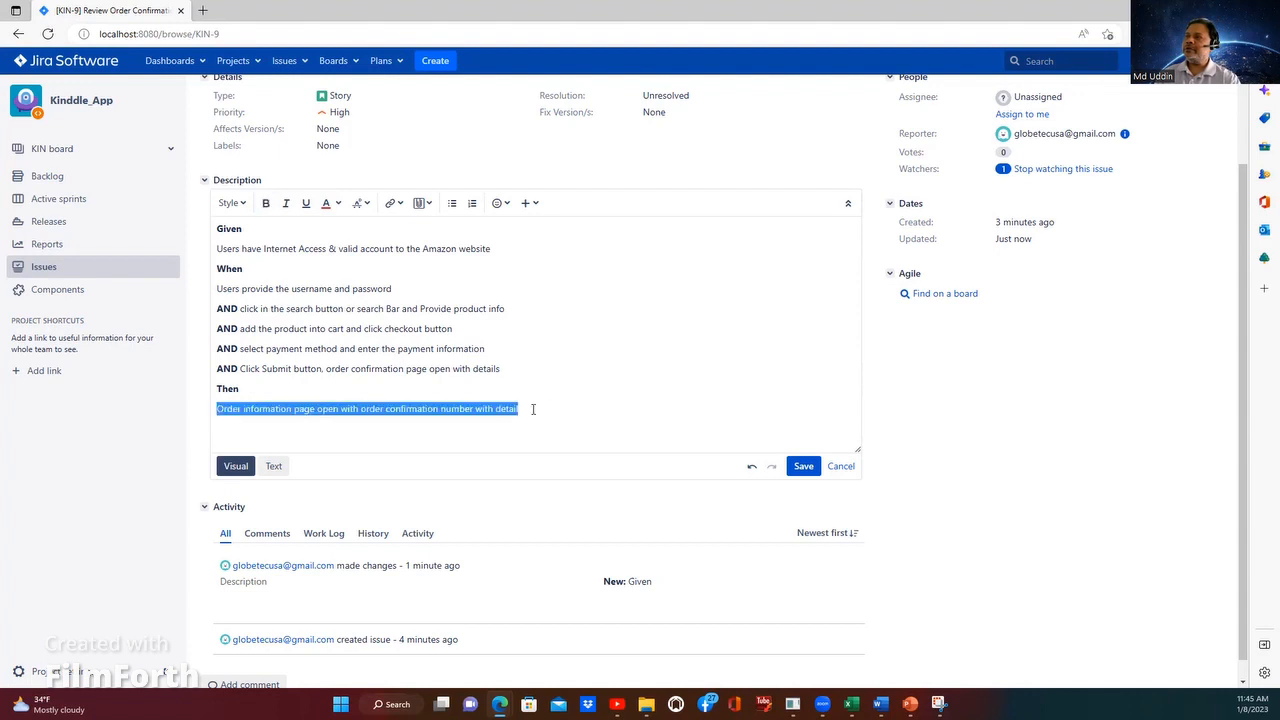
type("Users a")
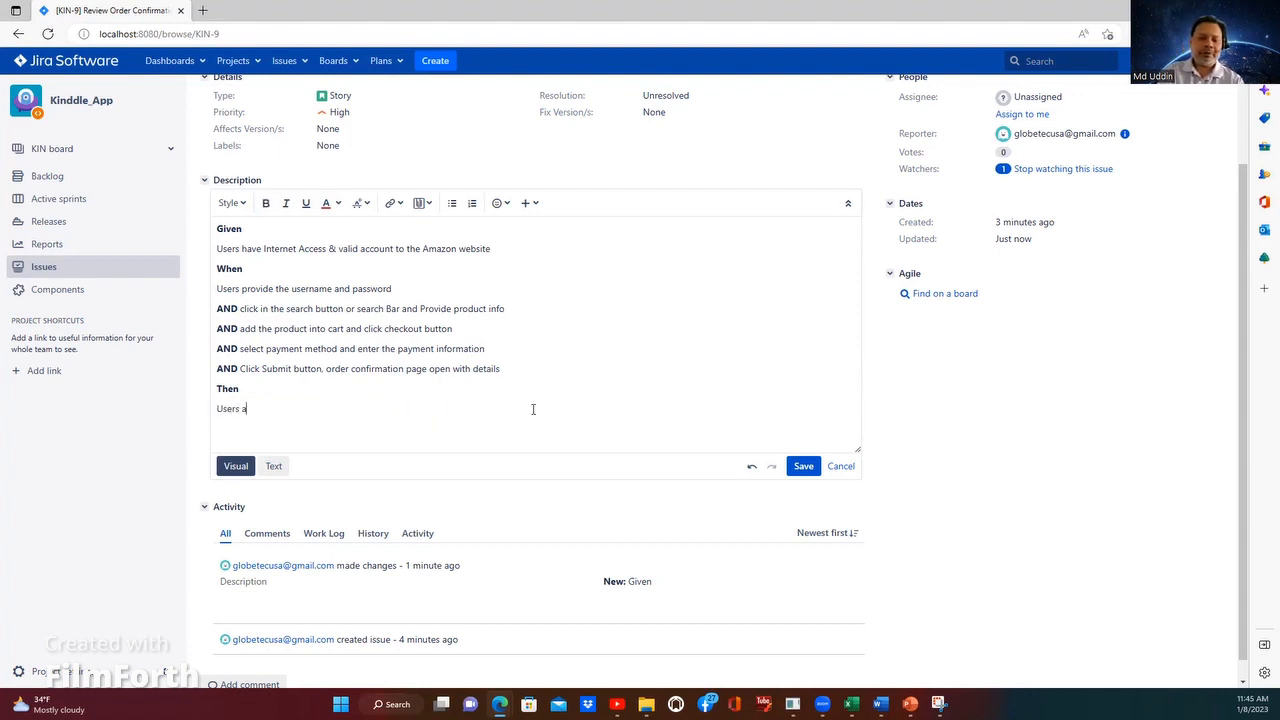
type("ble to review order")
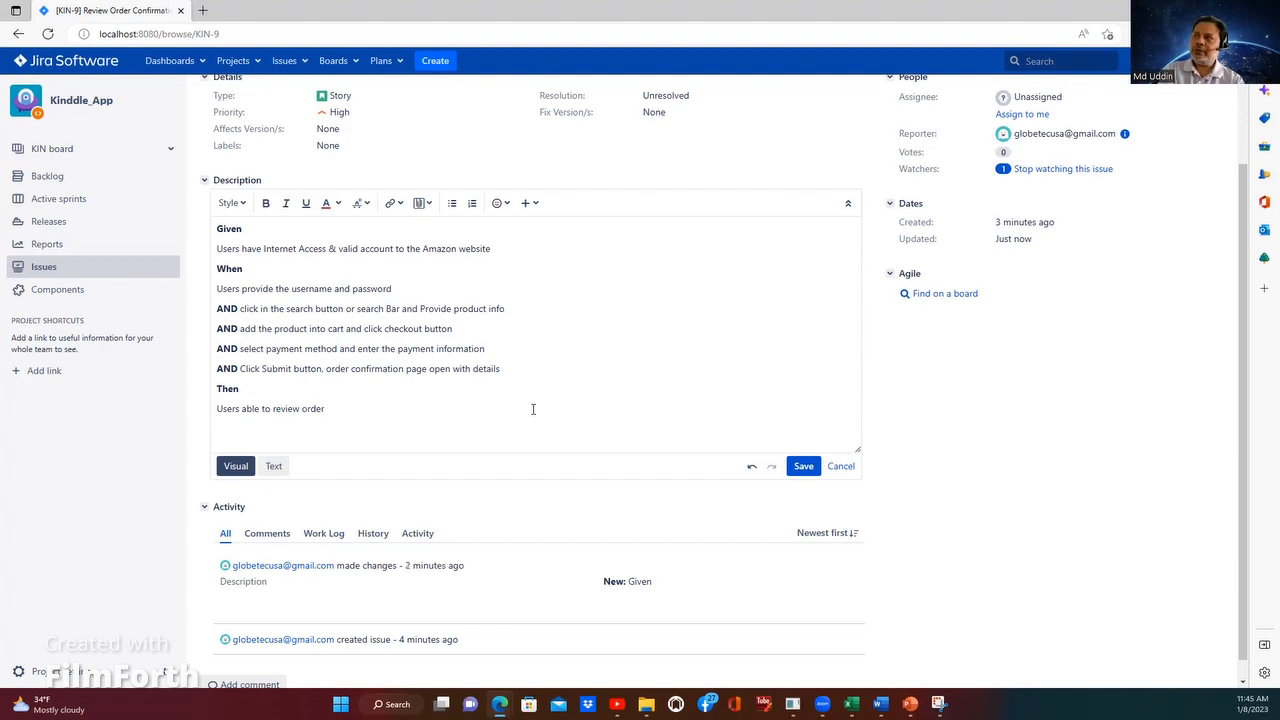
type(" d")
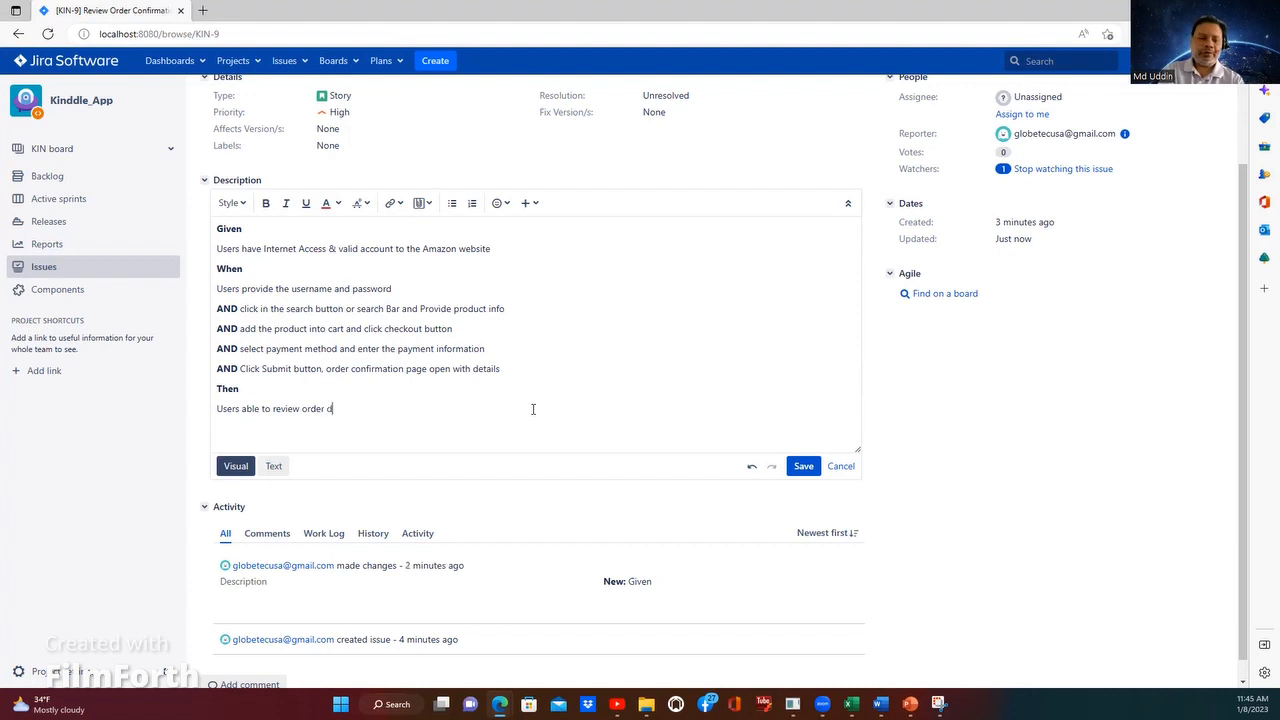
type("etails and c")
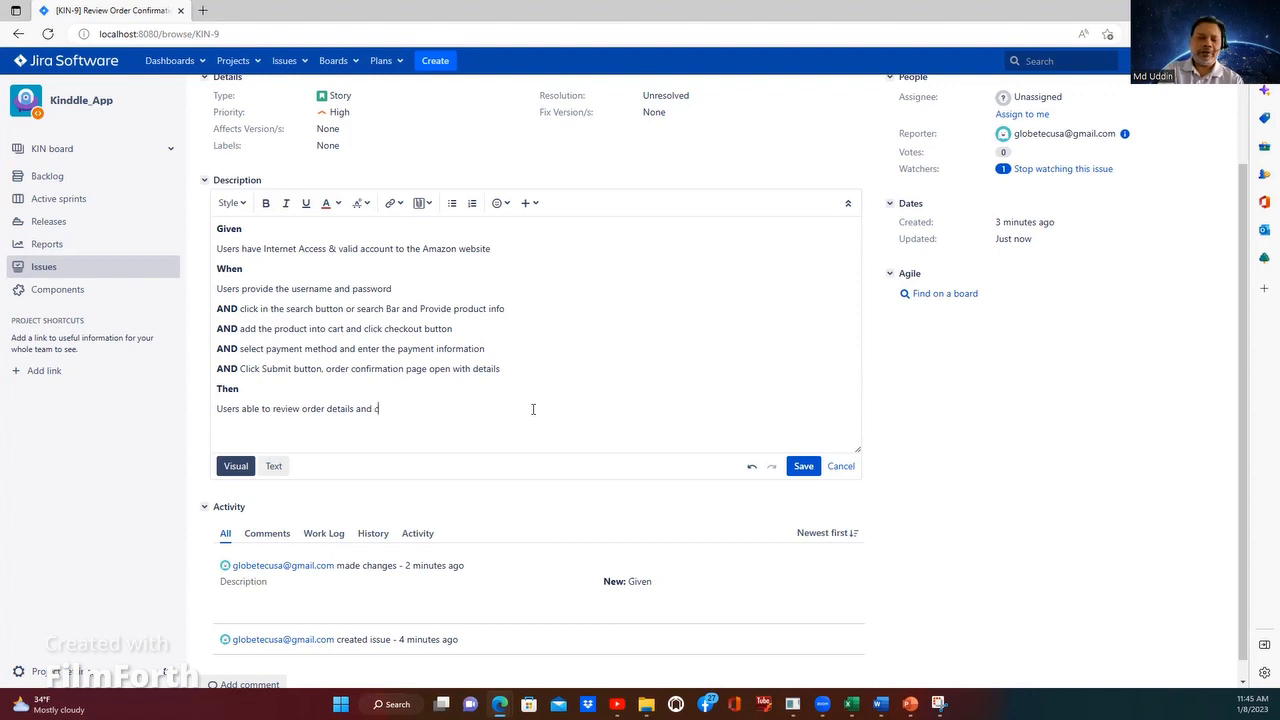
type("o")
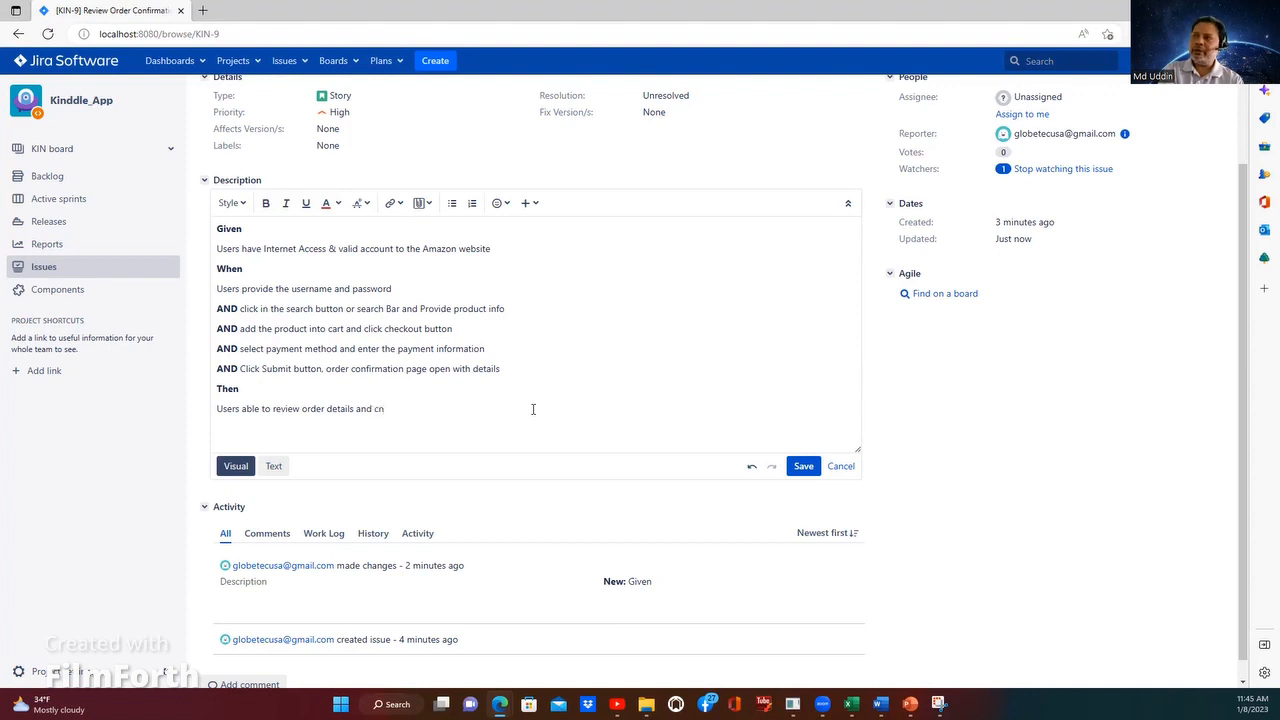
key("BackSpace")
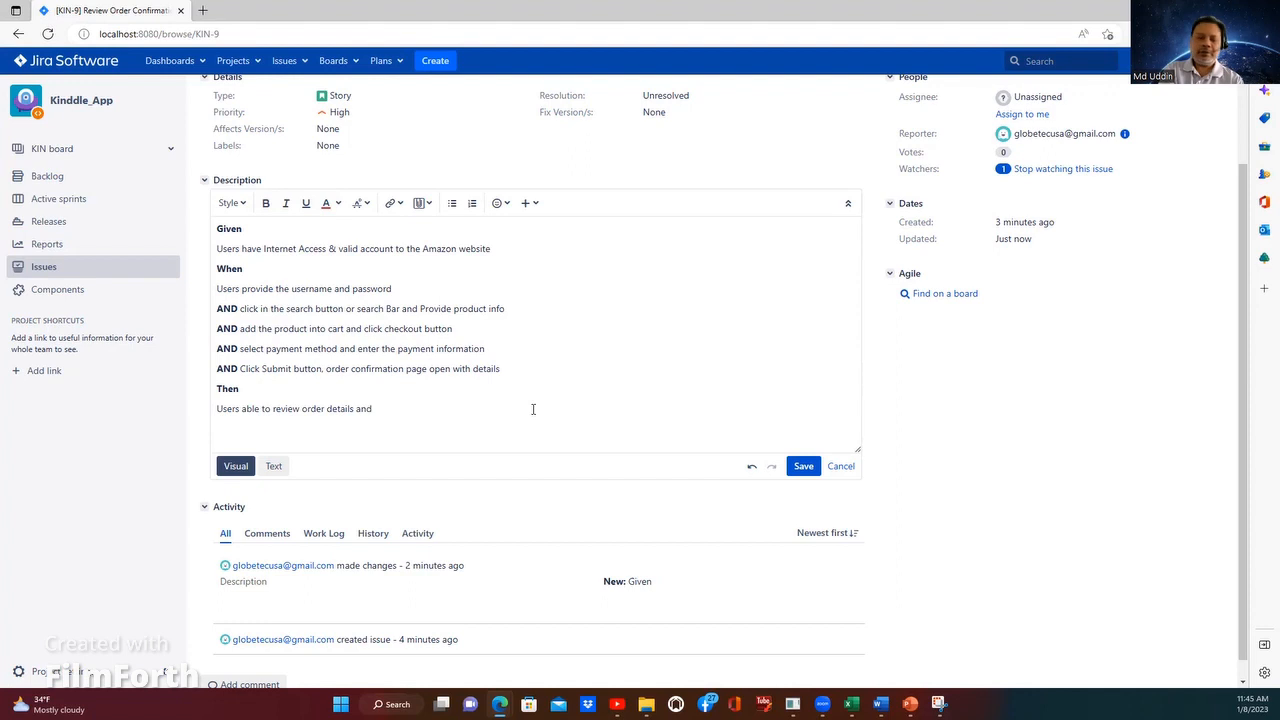
Step: Extend the line under Then with "able to purchsed the required"
type("able ")
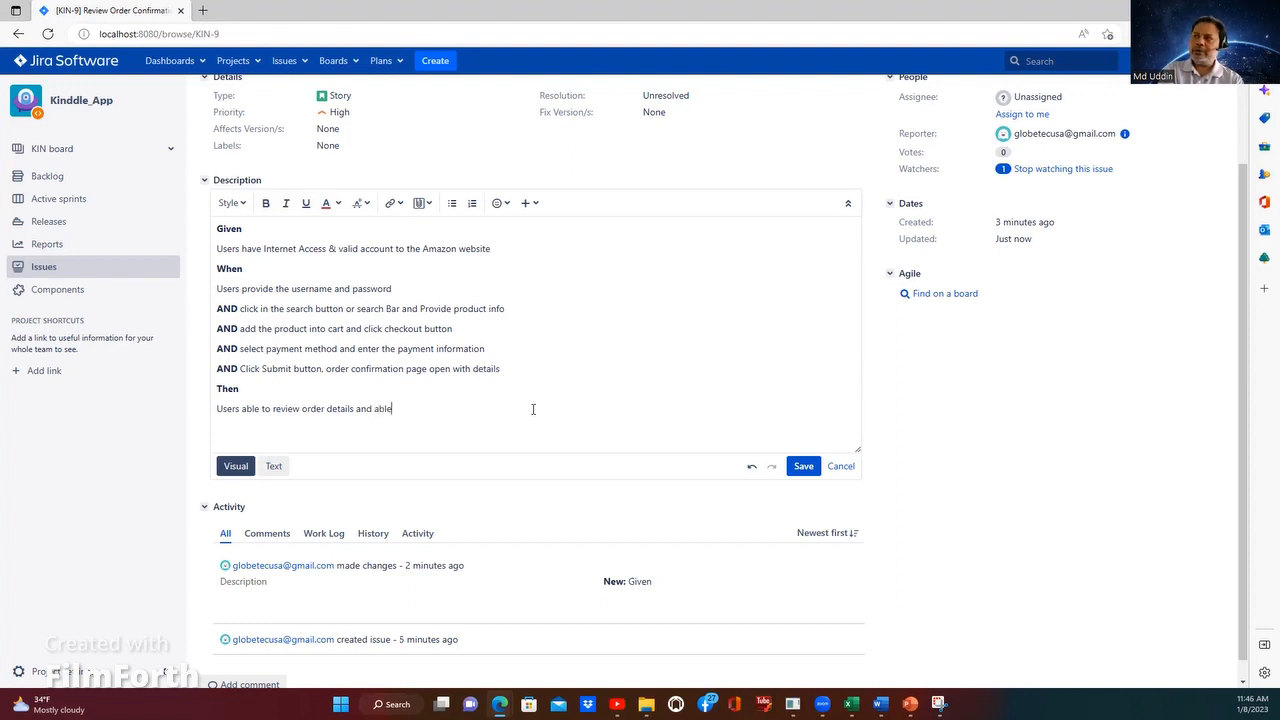
type("to")
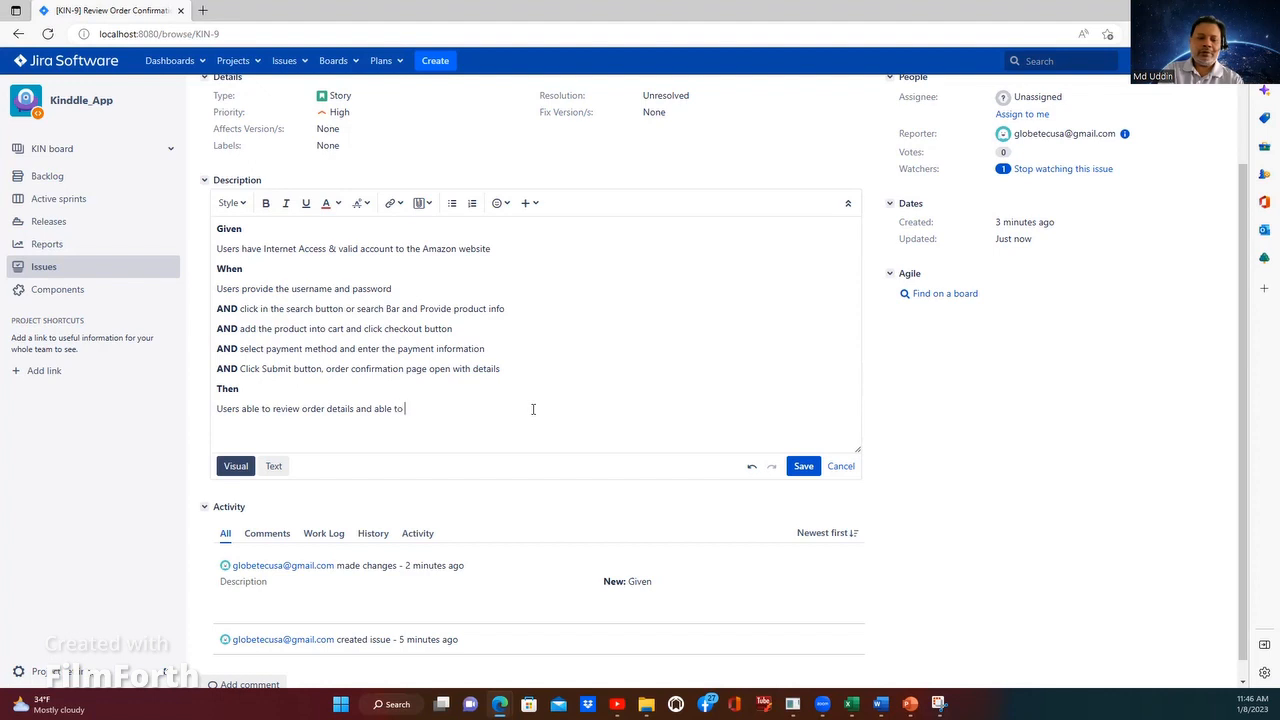
type(" purch")
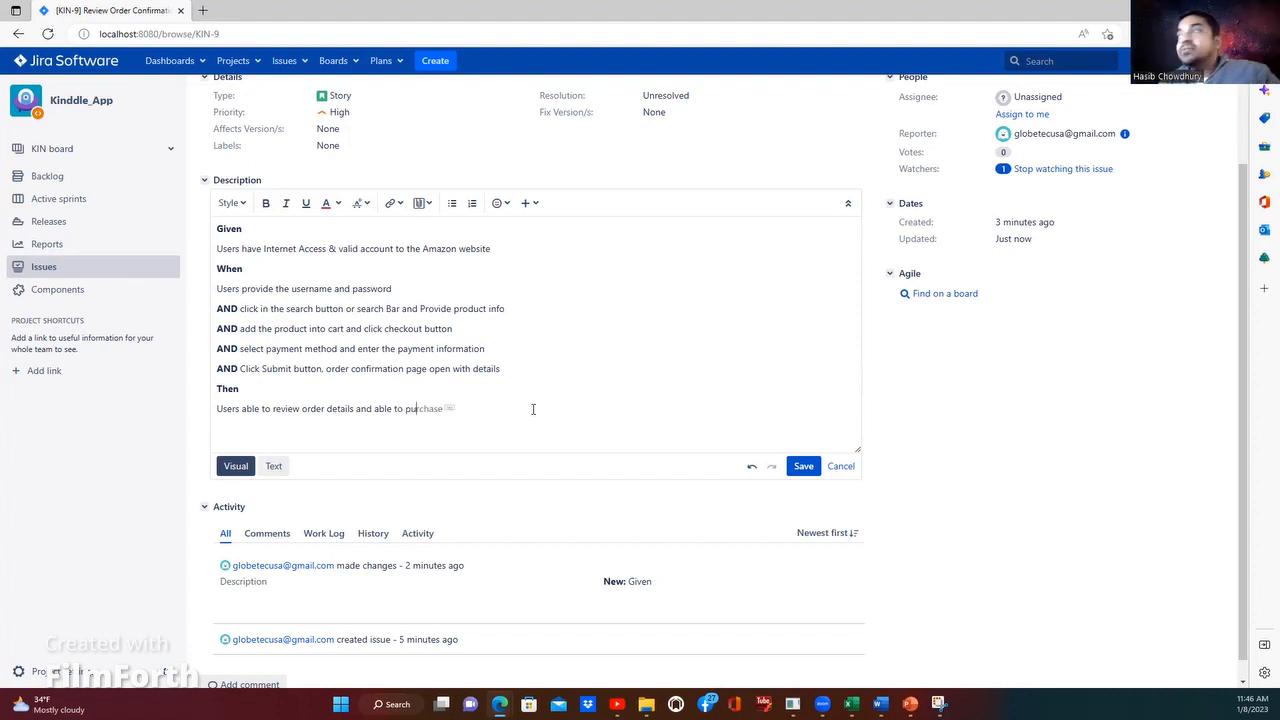
type("se")
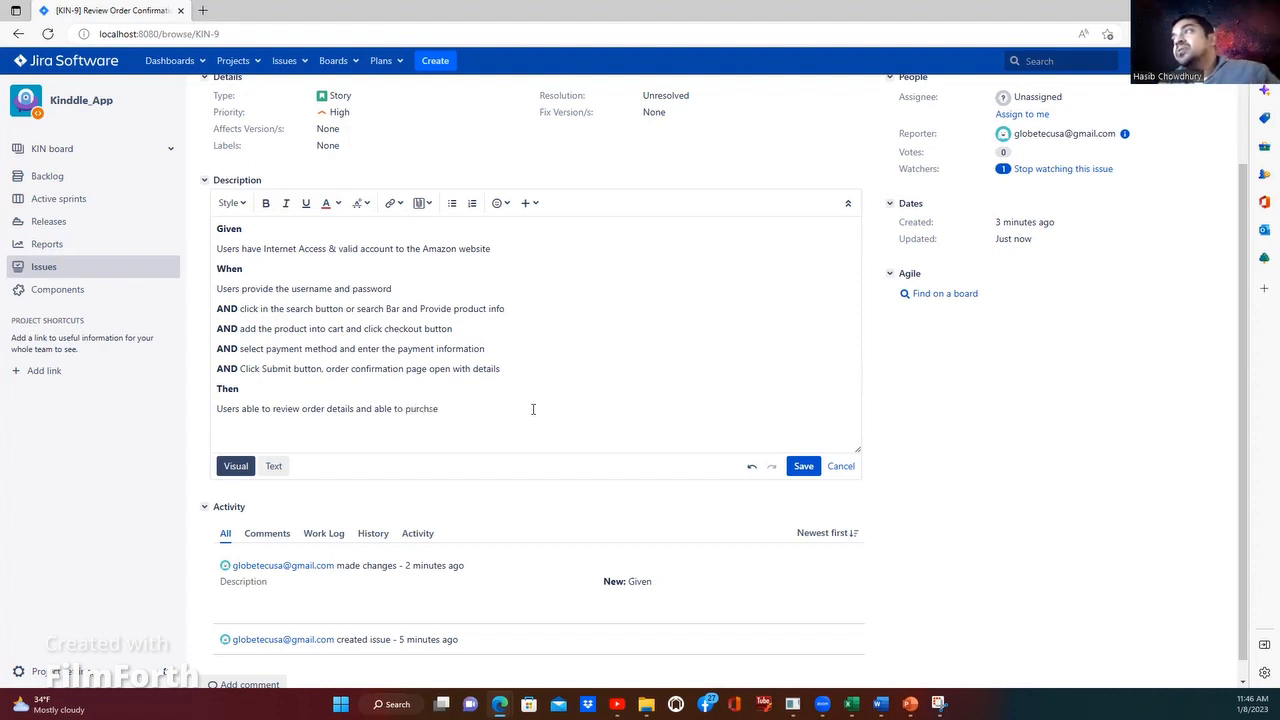
type(" the re")
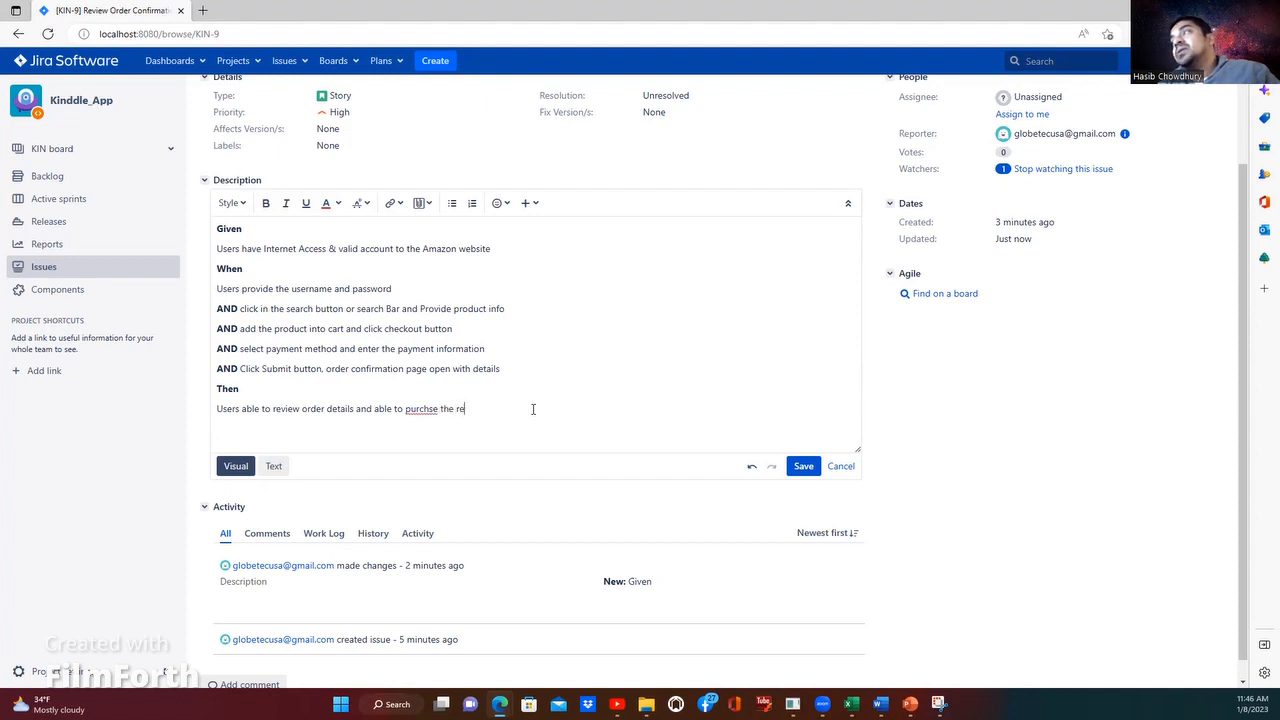
type("quired")
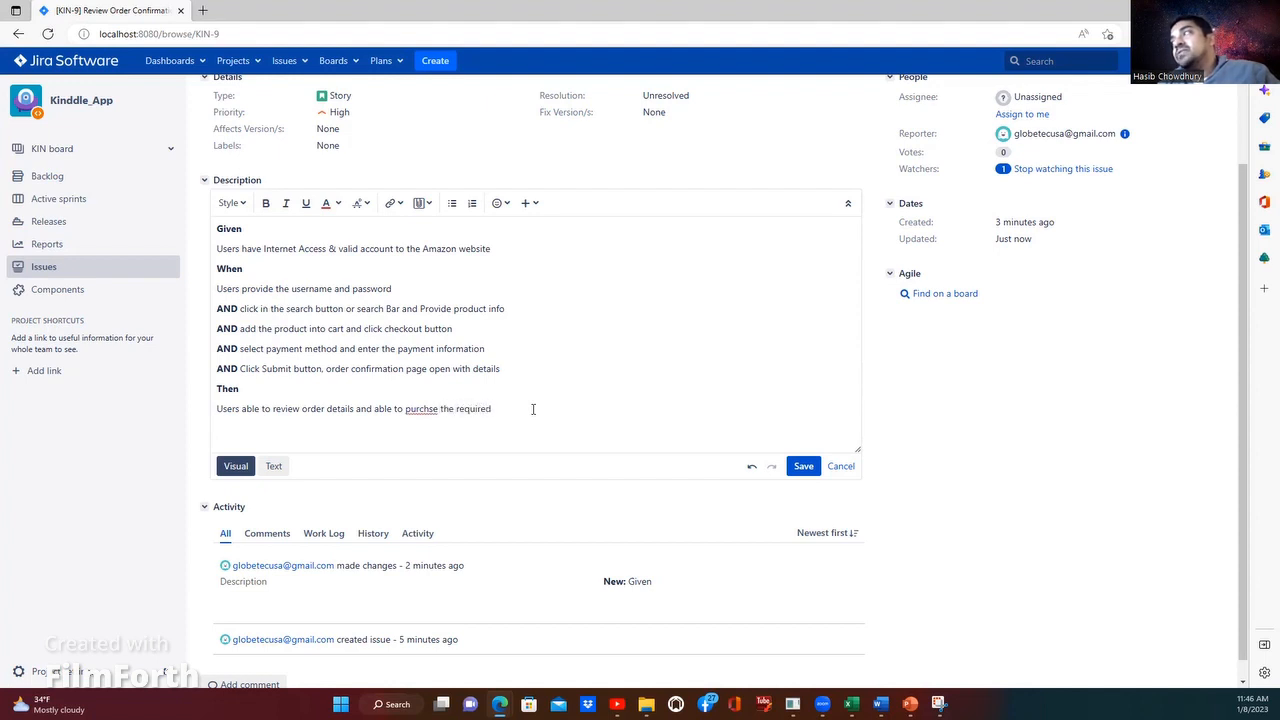
left_click(439, 410)
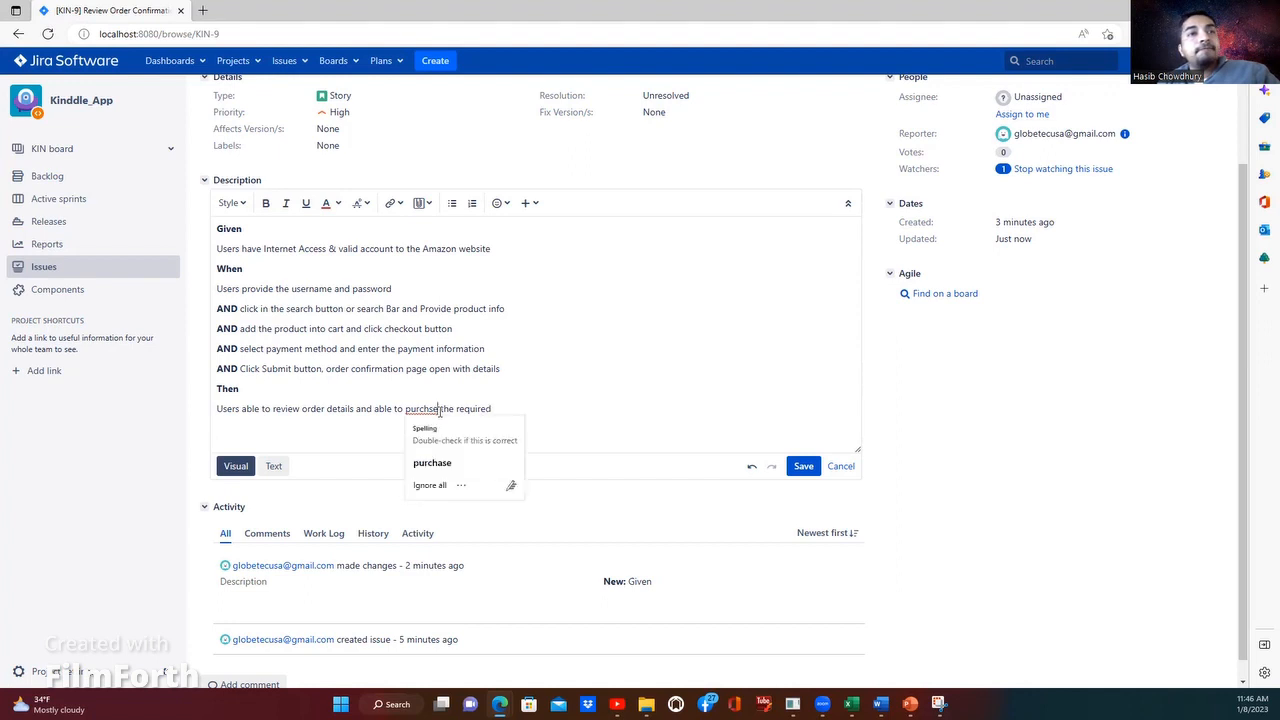
type("d")
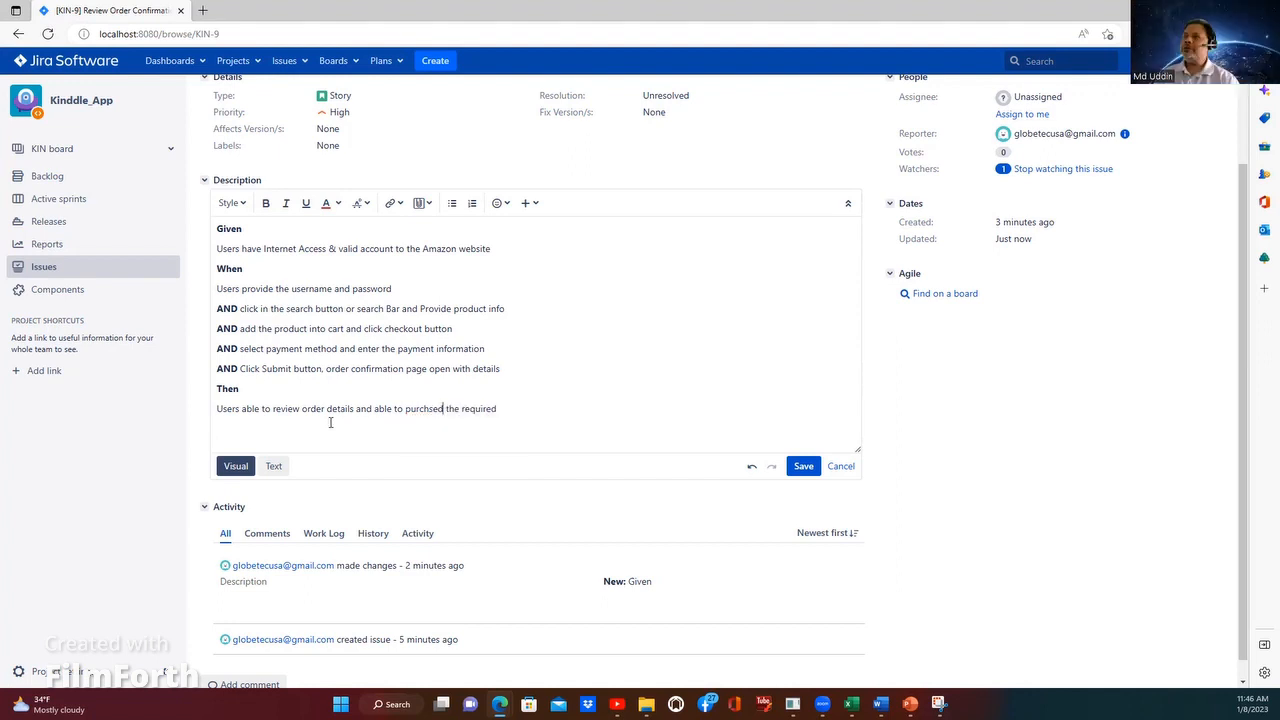
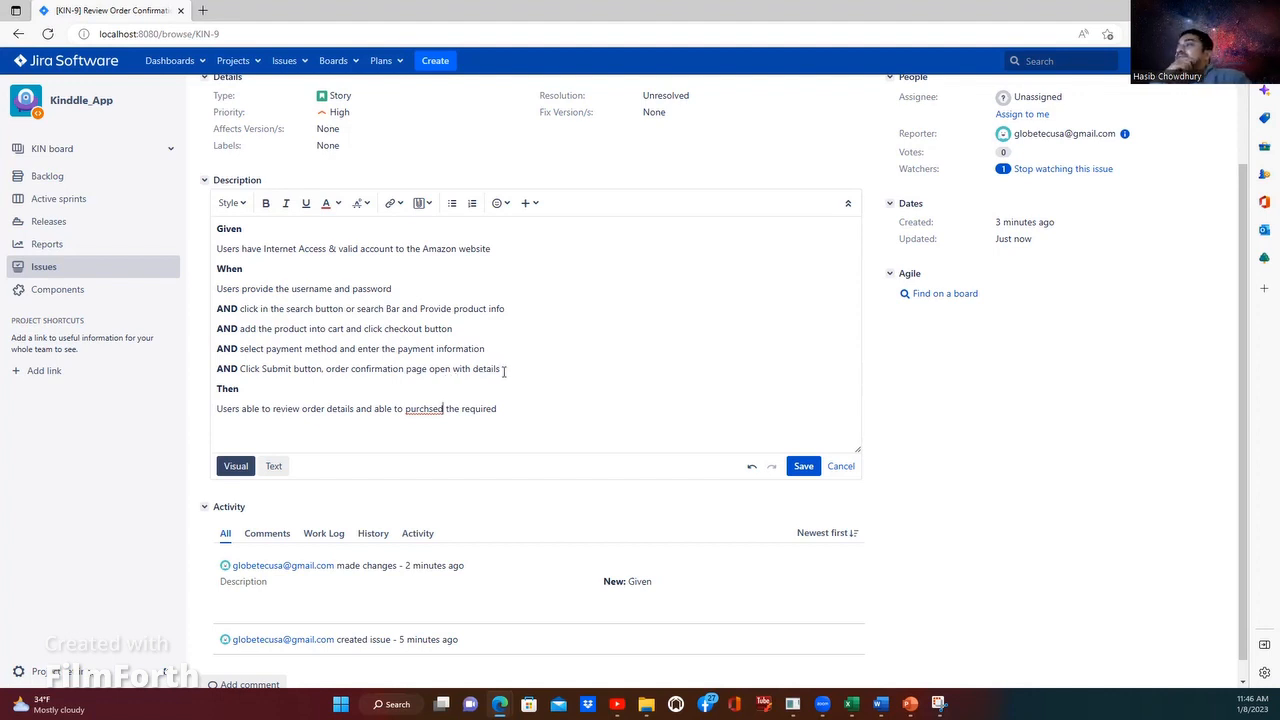
Step: Correct the misspelled "purchsed" in the line under Then to "purchase"
left_click(421, 408)
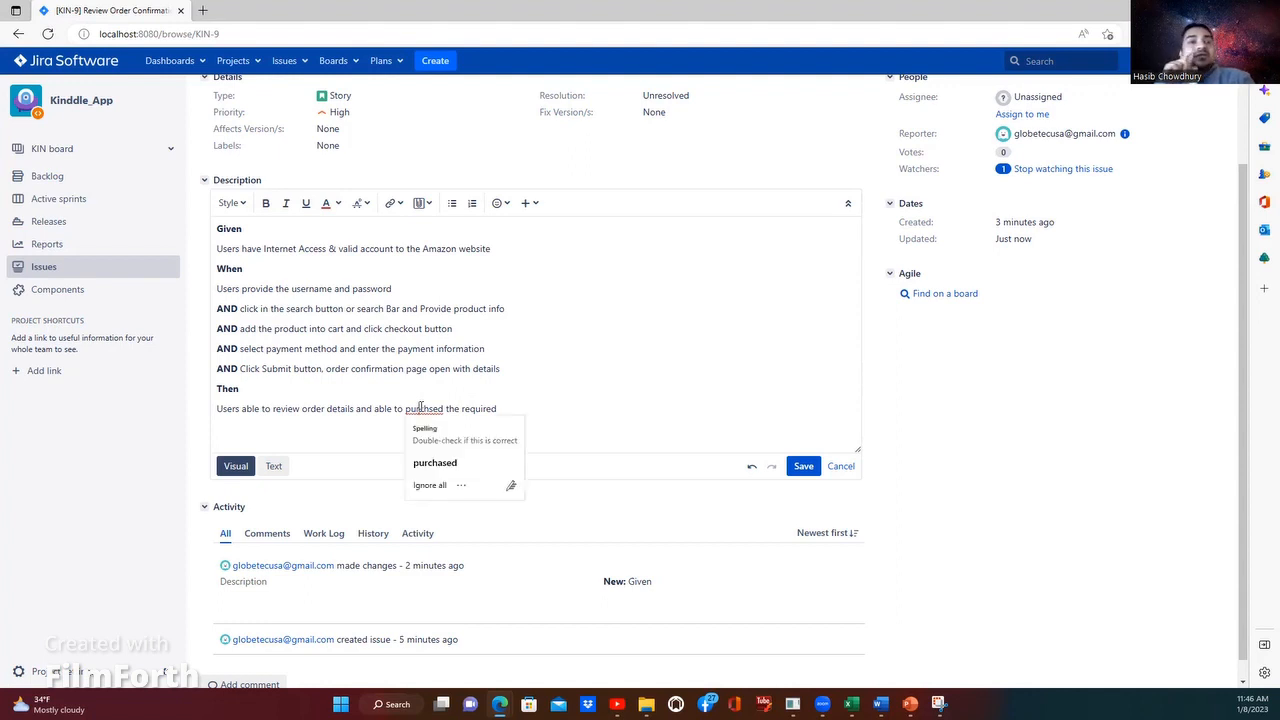
left_click(430, 463)
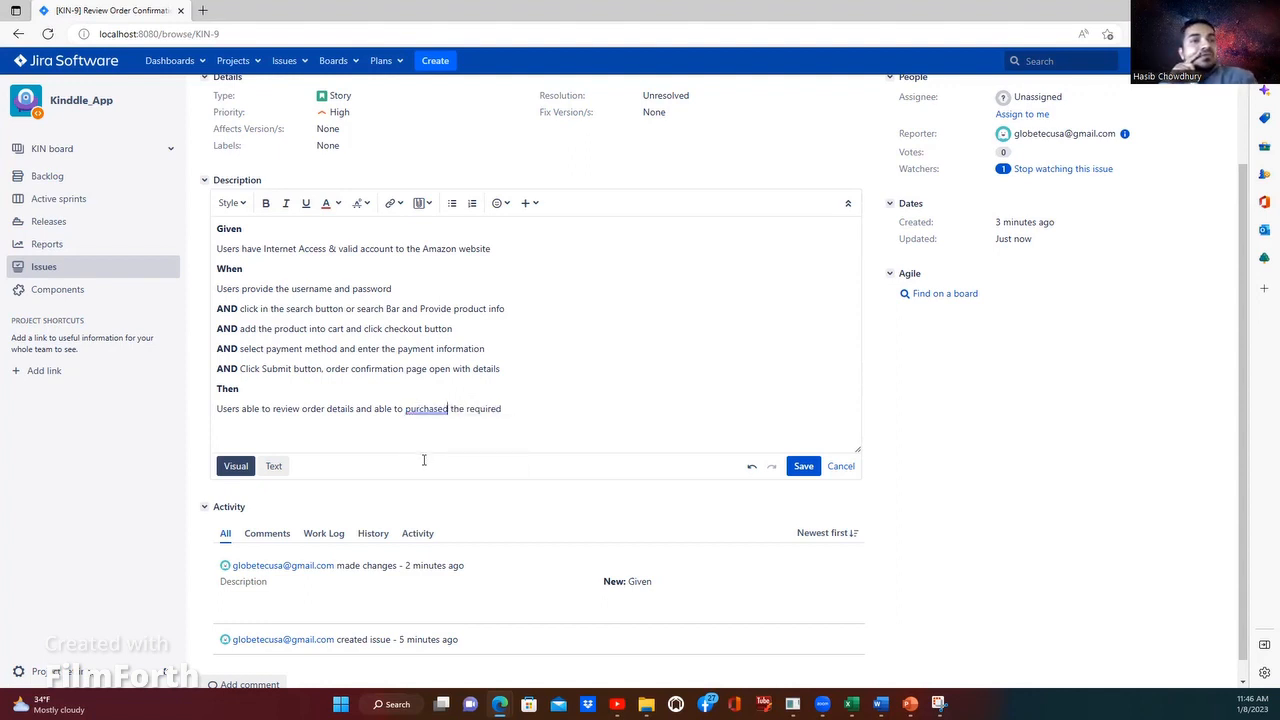
left_click(430, 408)
left_click(432, 461)
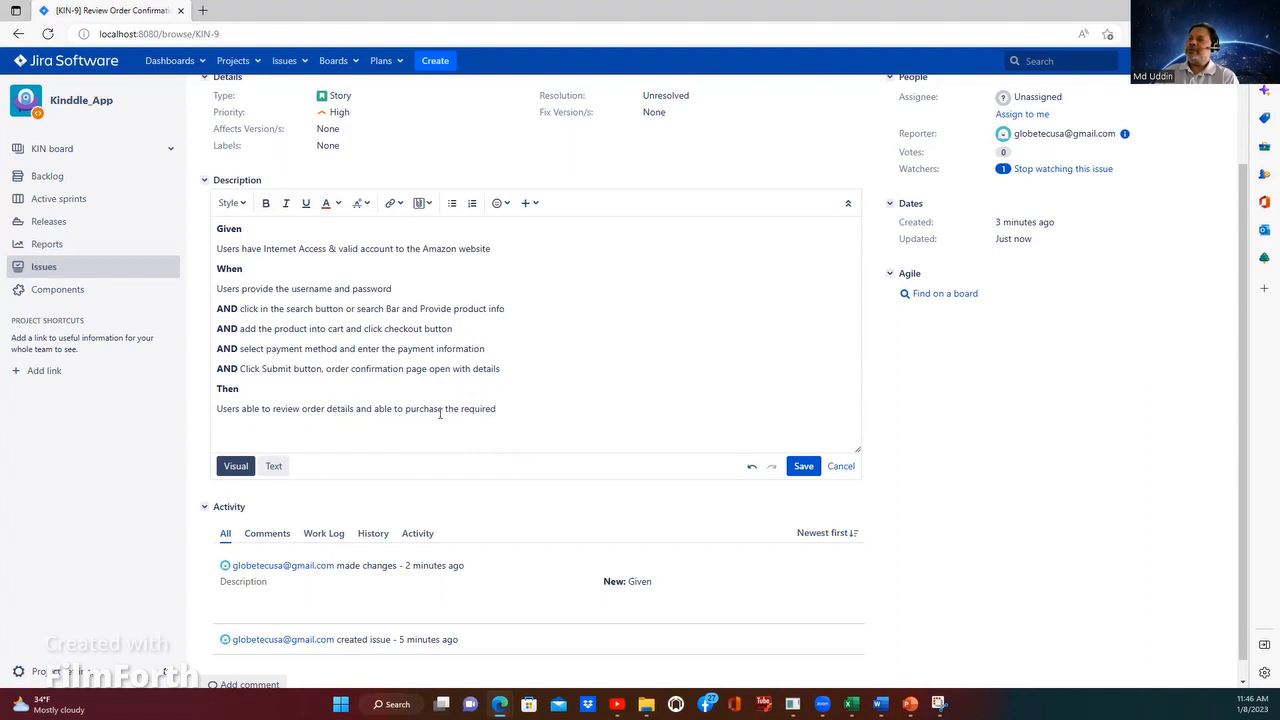
Step: Save the edited Given/When/Then description of the Review Order Confirmation story
key("Return")
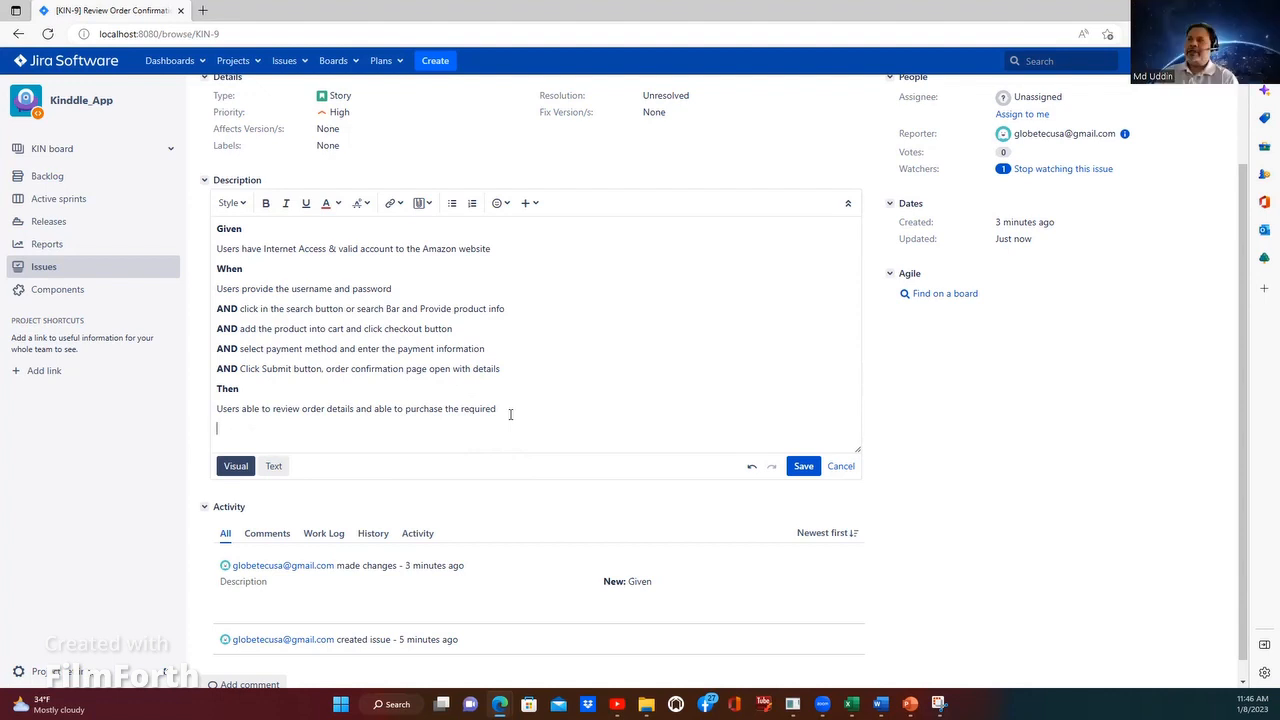
key("BackSpace")
key("Up")
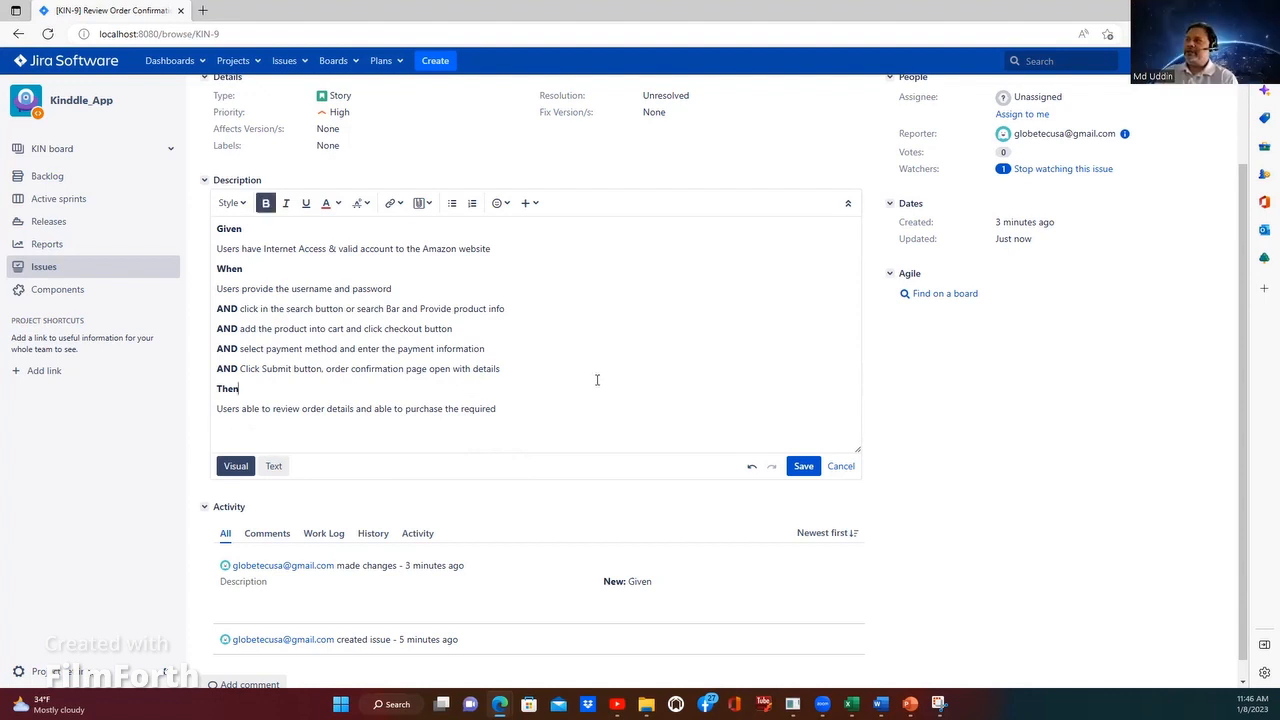
scroll(650, 440, "down", 1)
scroll(650, 452, "up", 2)
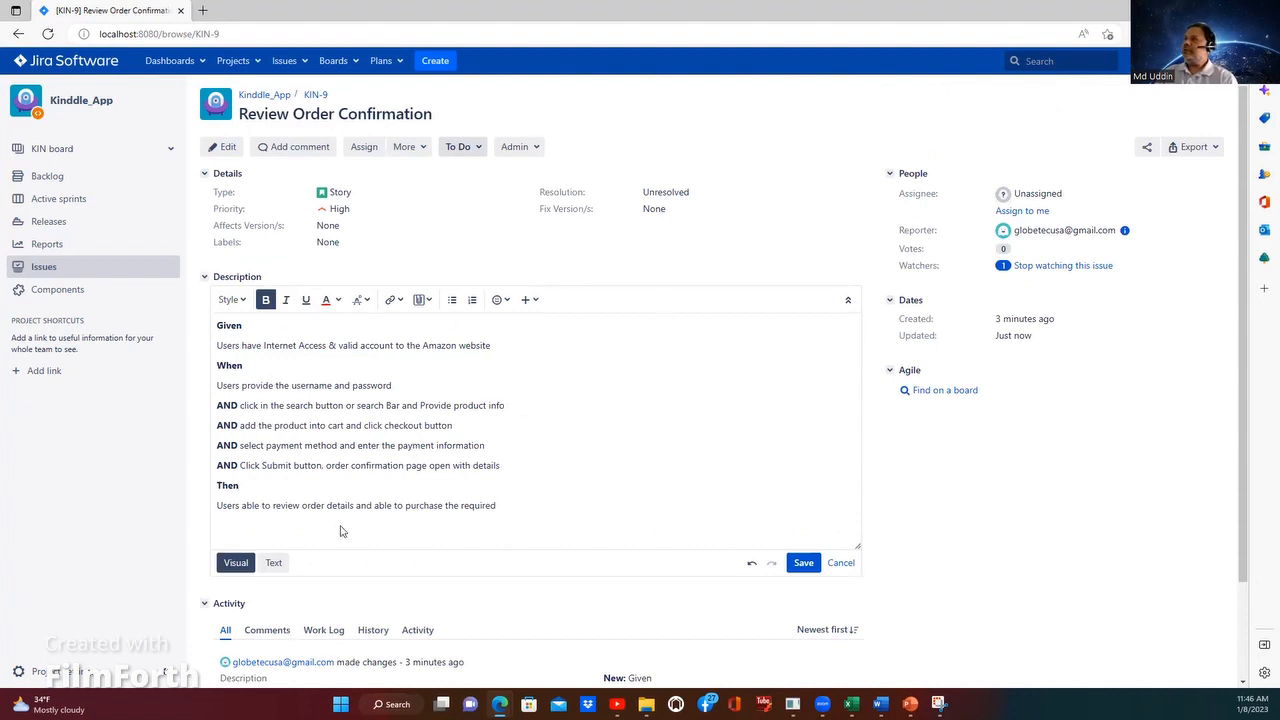
left_click(804, 564)
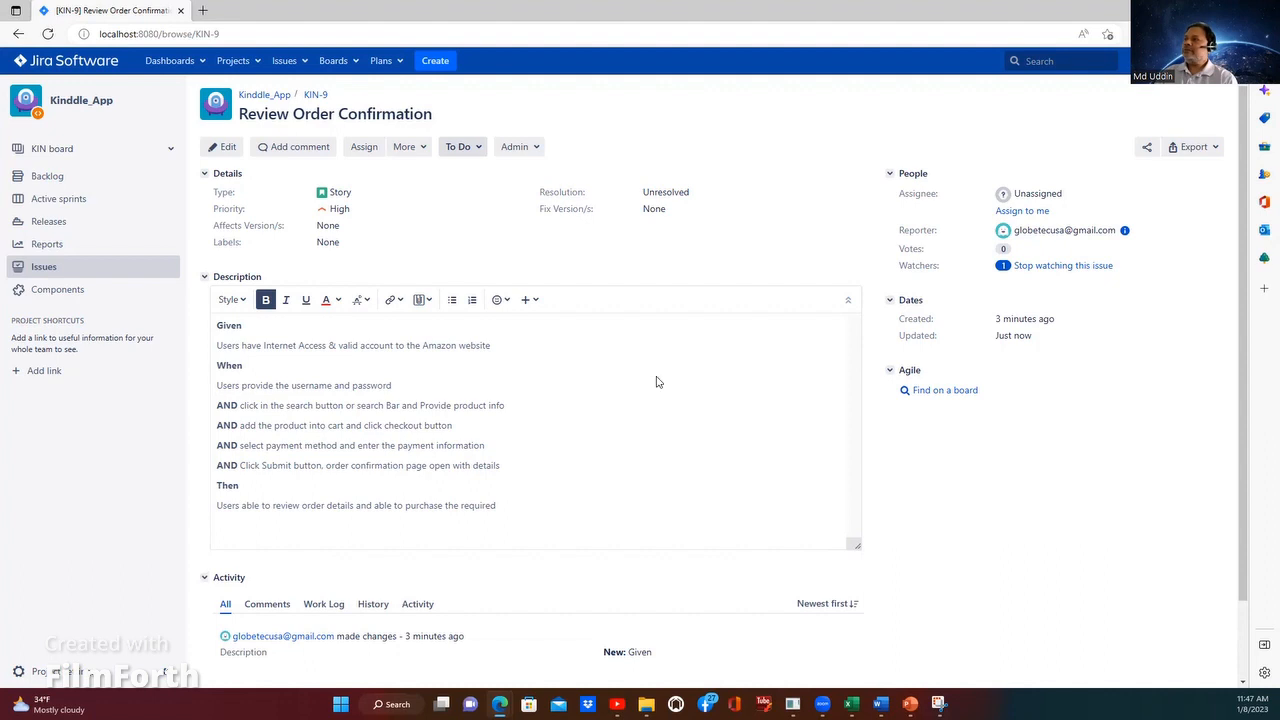
Step: Open the list of open issues for the Kinddle_App project
left_click(288, 63)
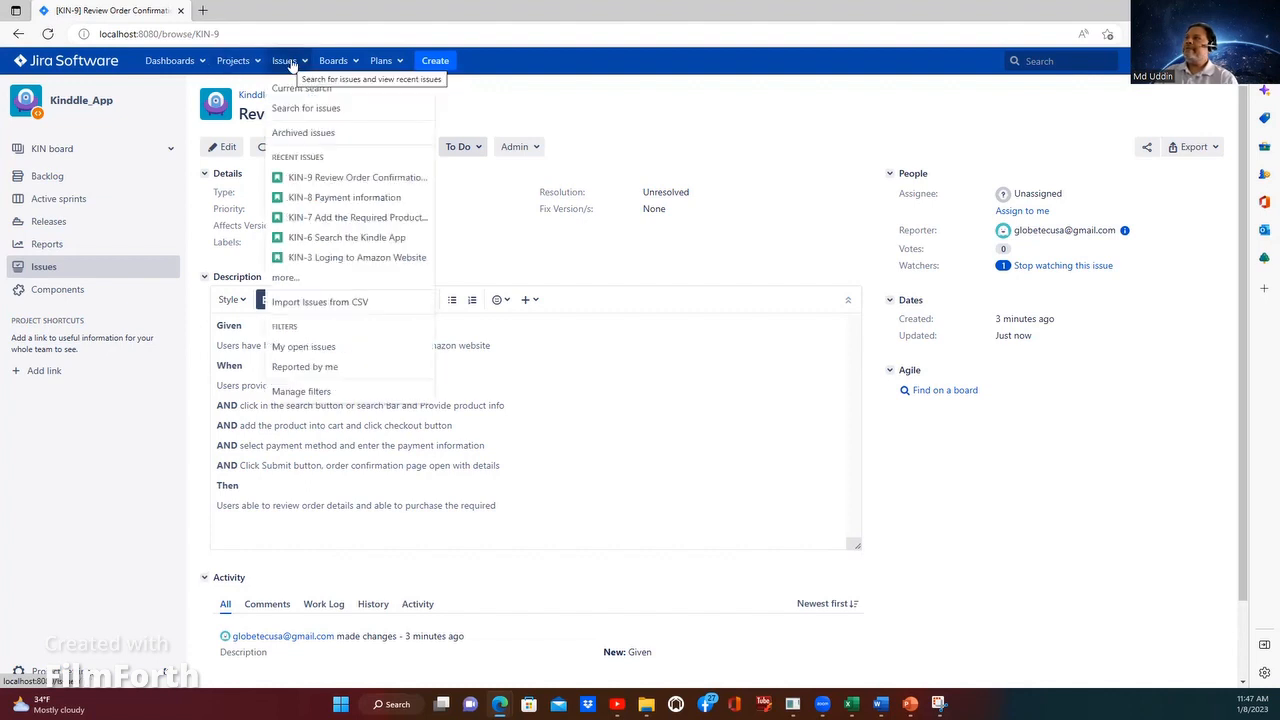
left_click(240, 62)
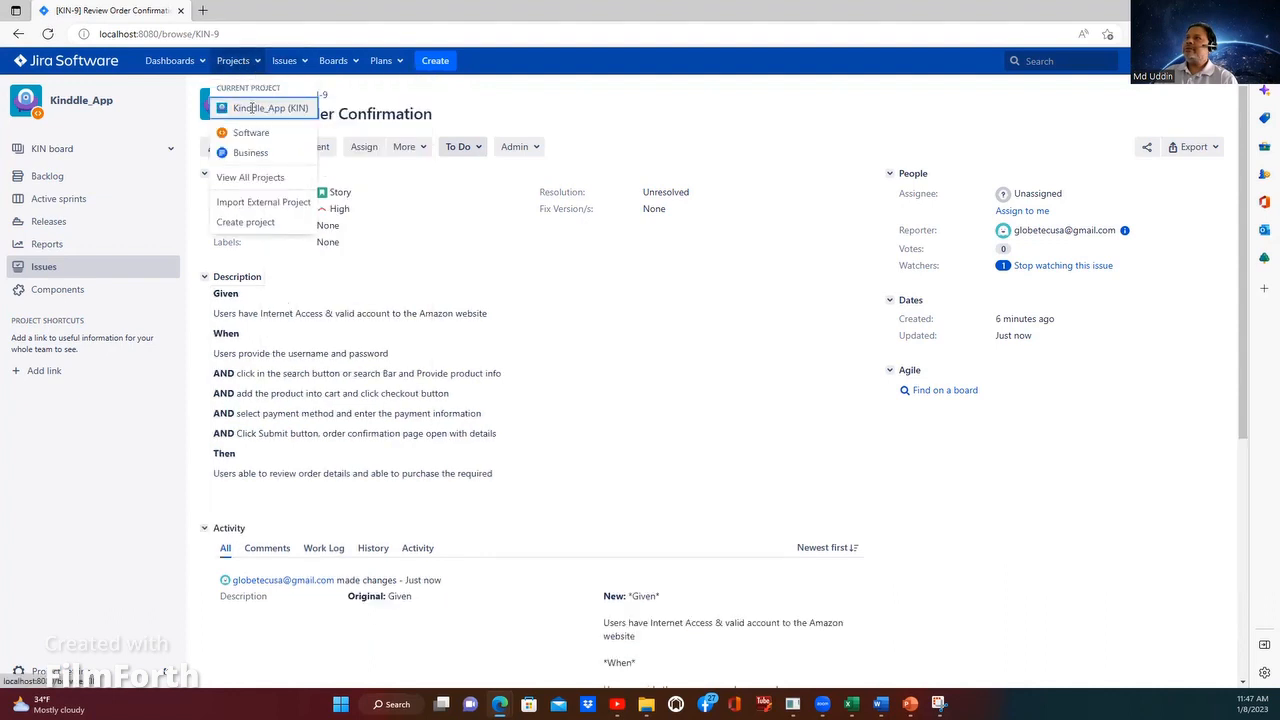
left_click(407, 223)
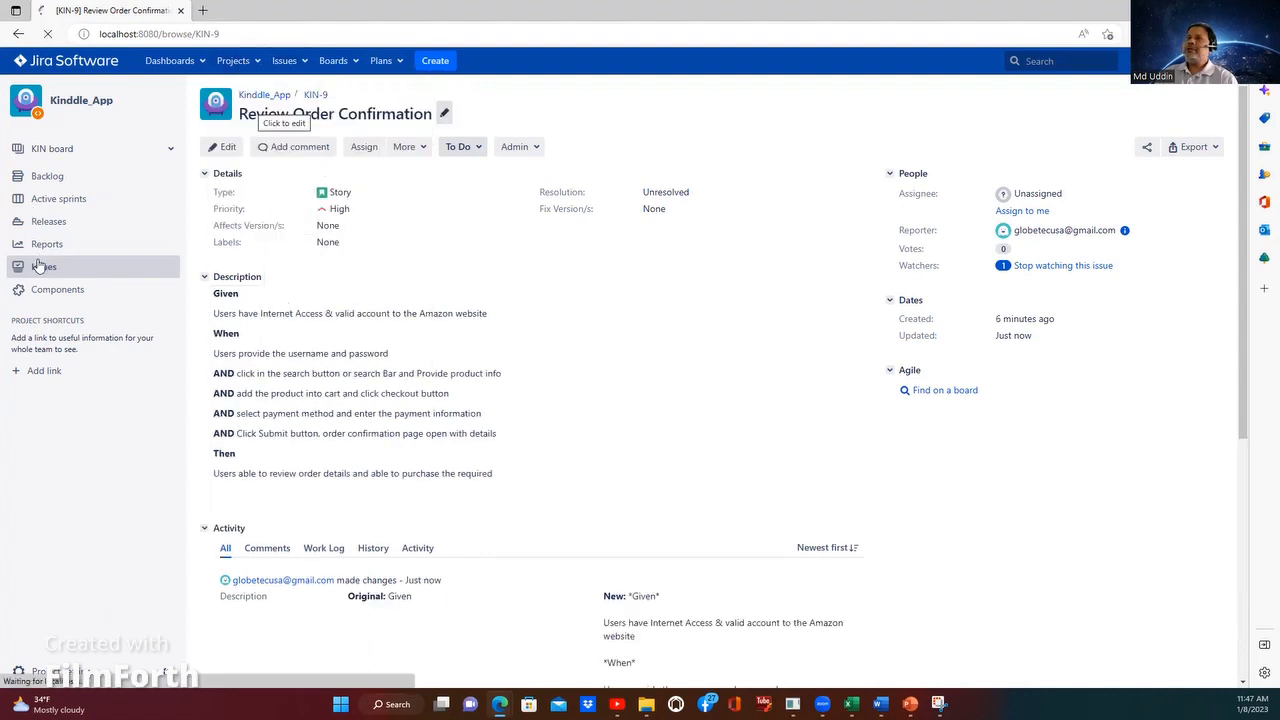
left_click(45, 244)
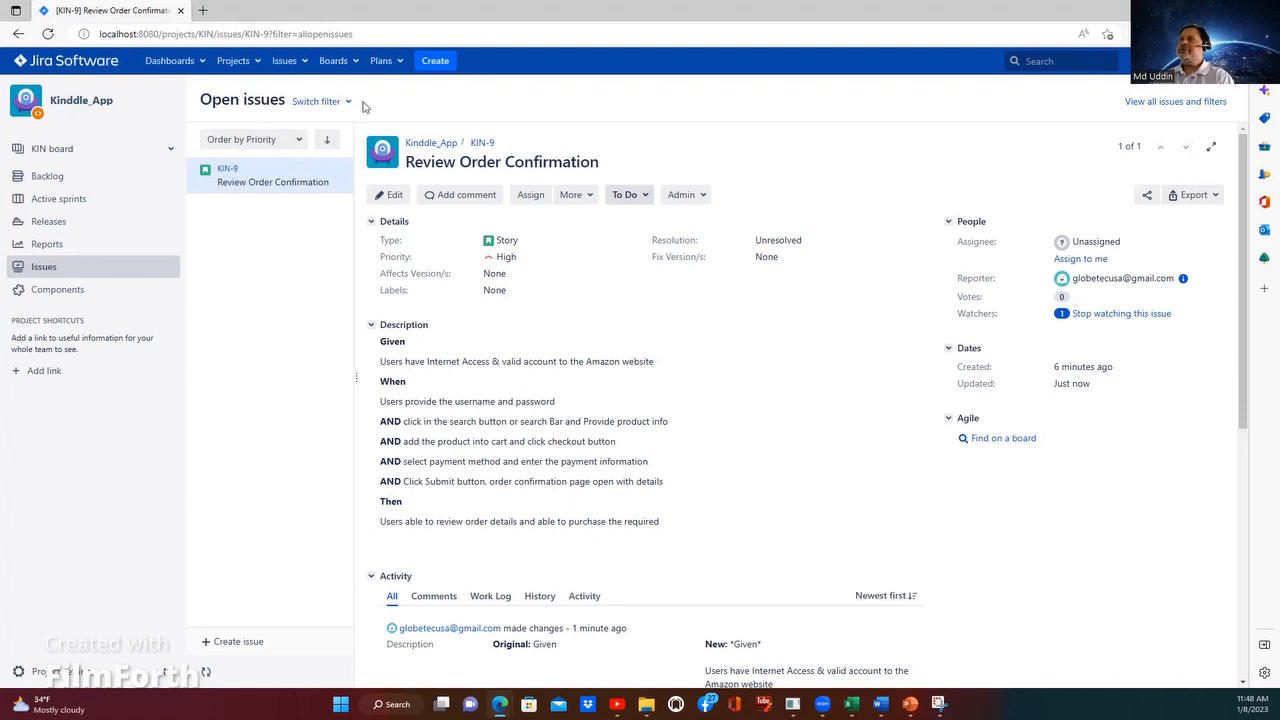
Step: Start a new issue in the Kinddle_App project with the issue type Bug
left_click(436, 61)
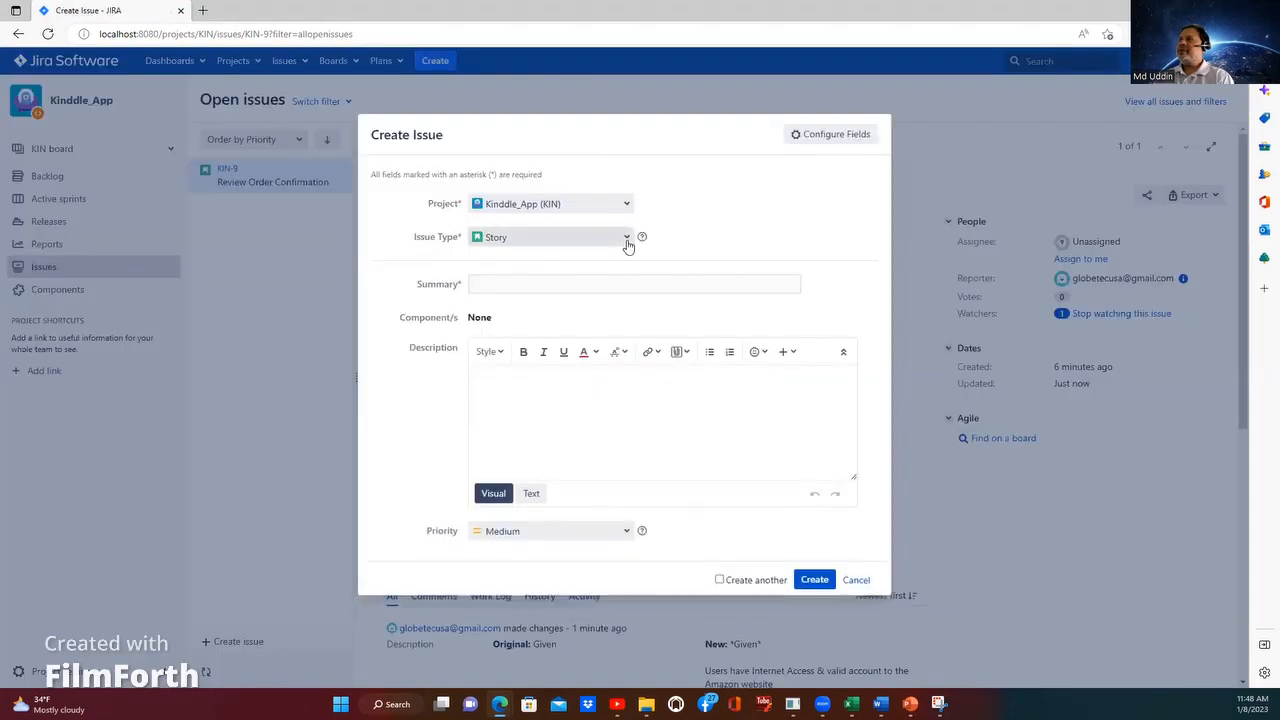
left_click(627, 244)
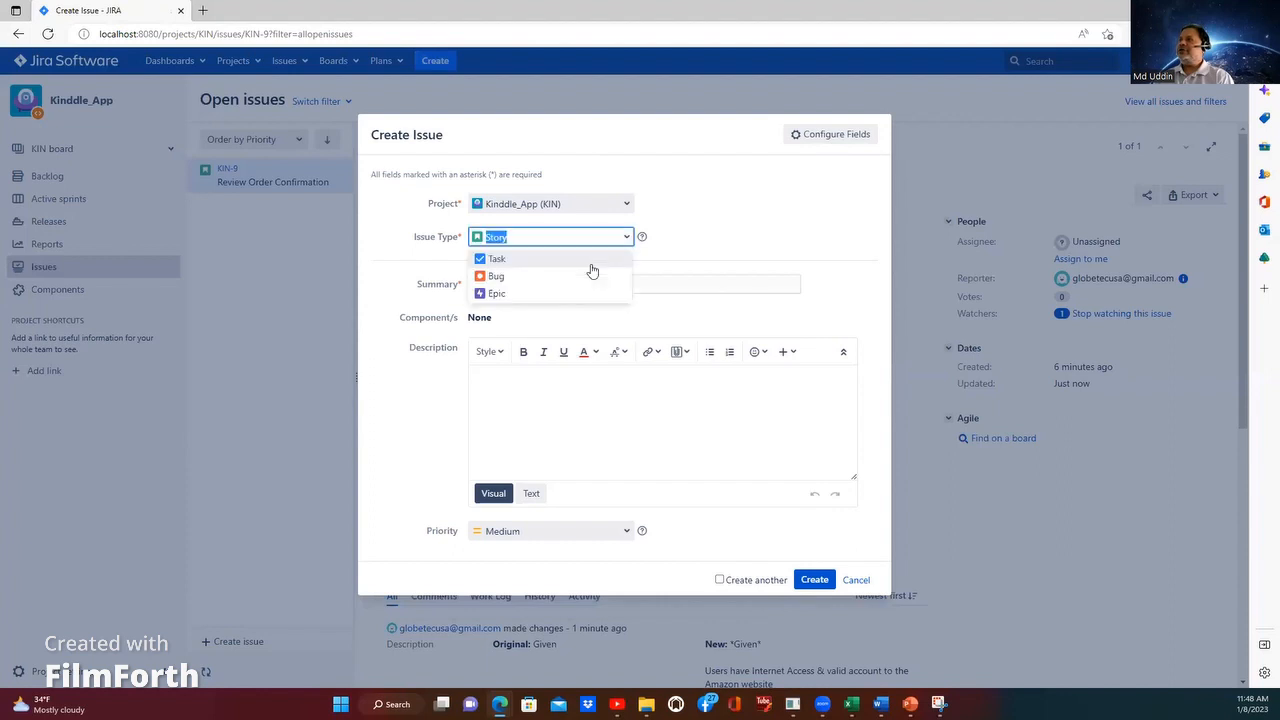
left_click(500, 277)
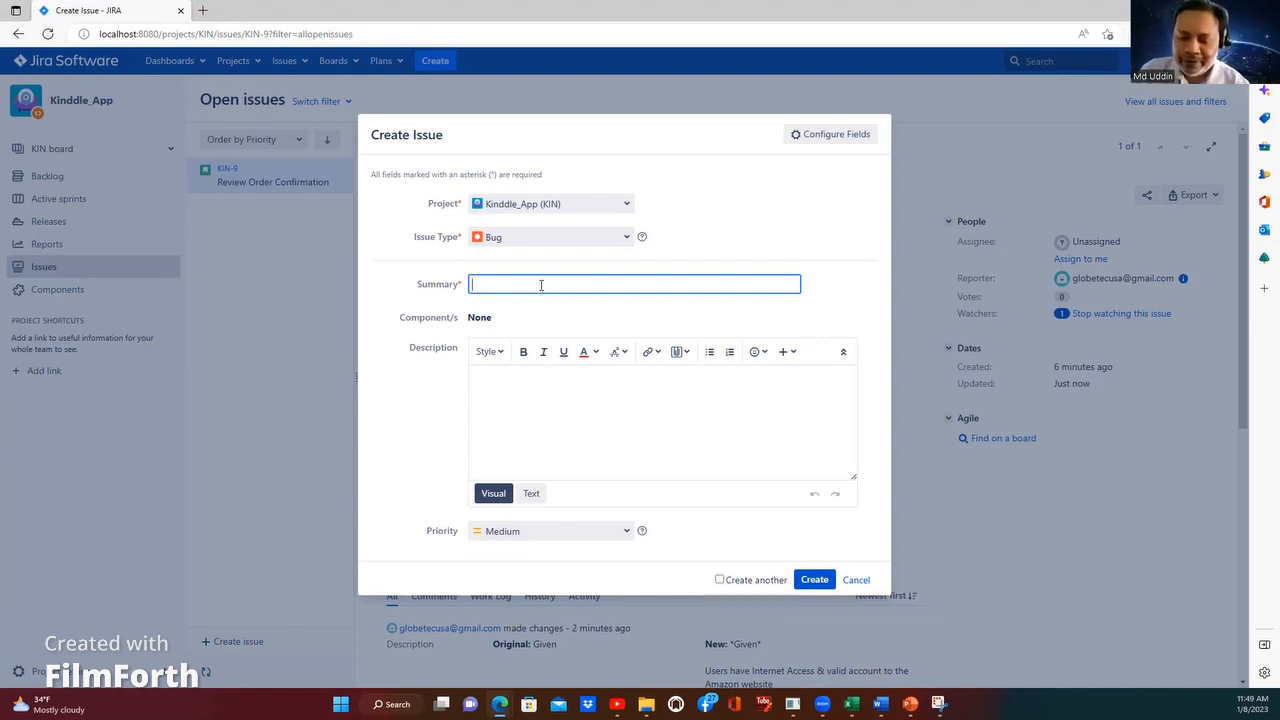
Step: Enter "Order page opens without any details" as the bug's summary
type("O")
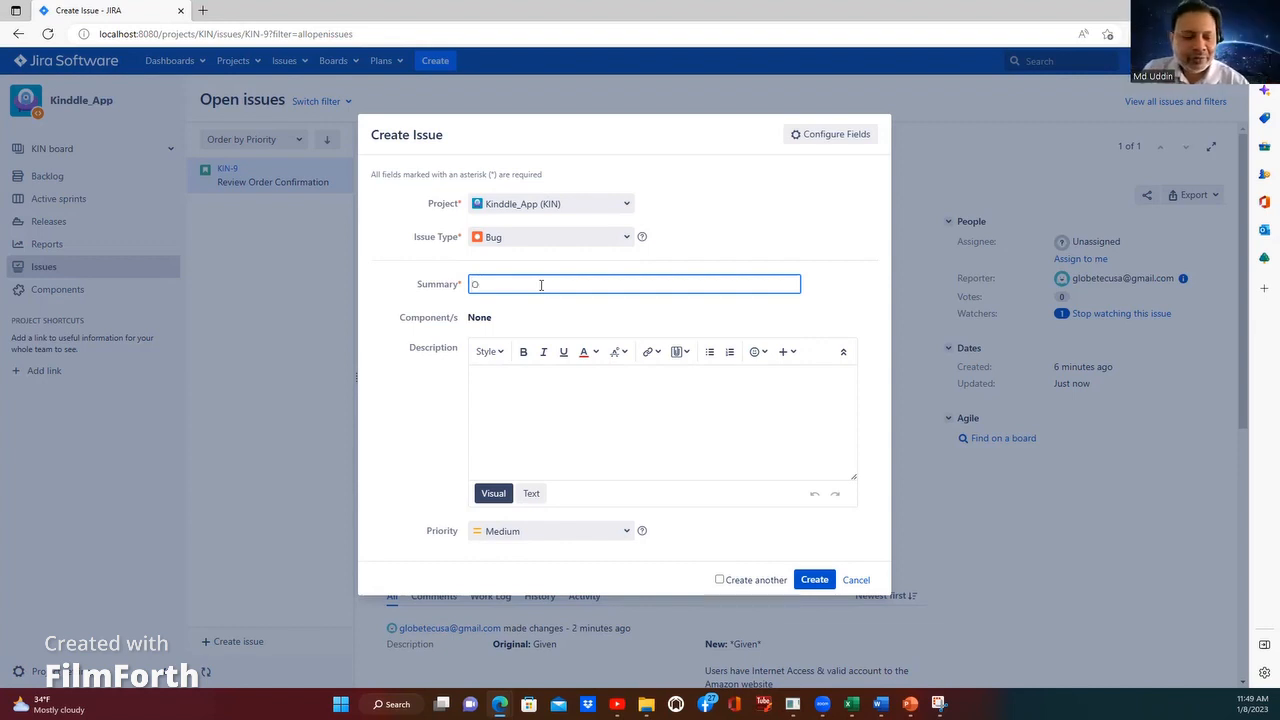
type("rder page")
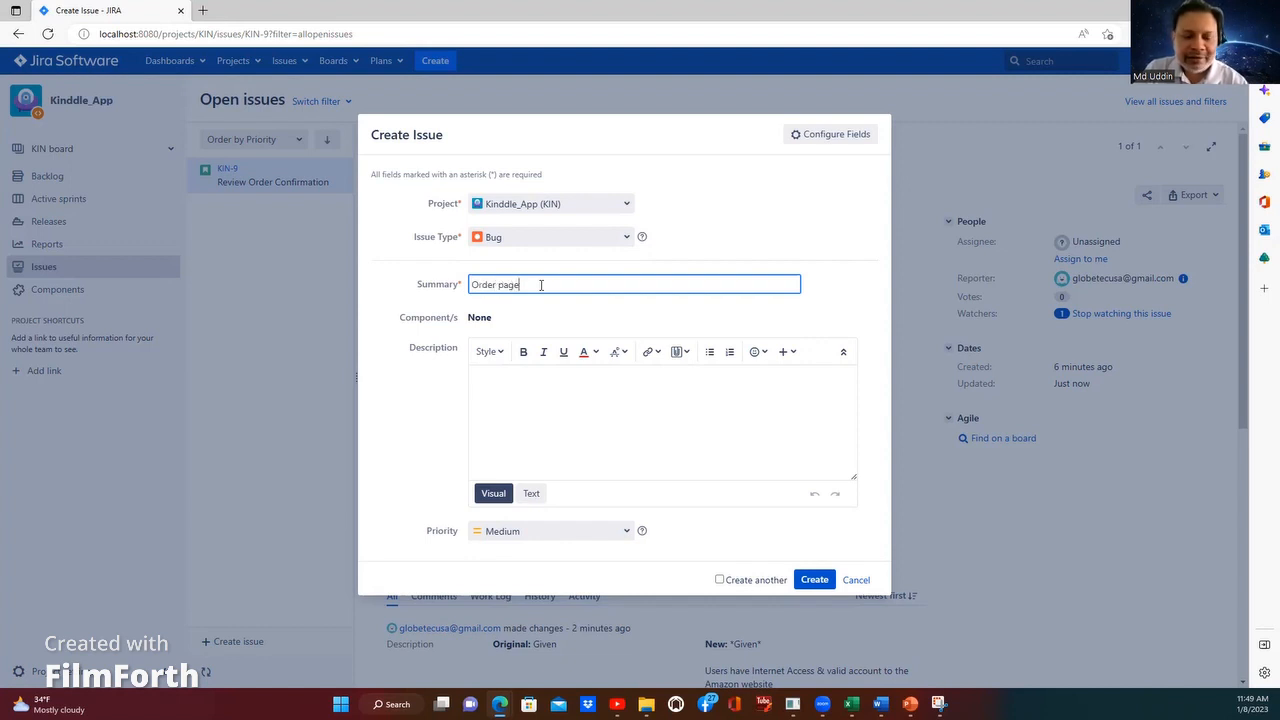
type(" op")
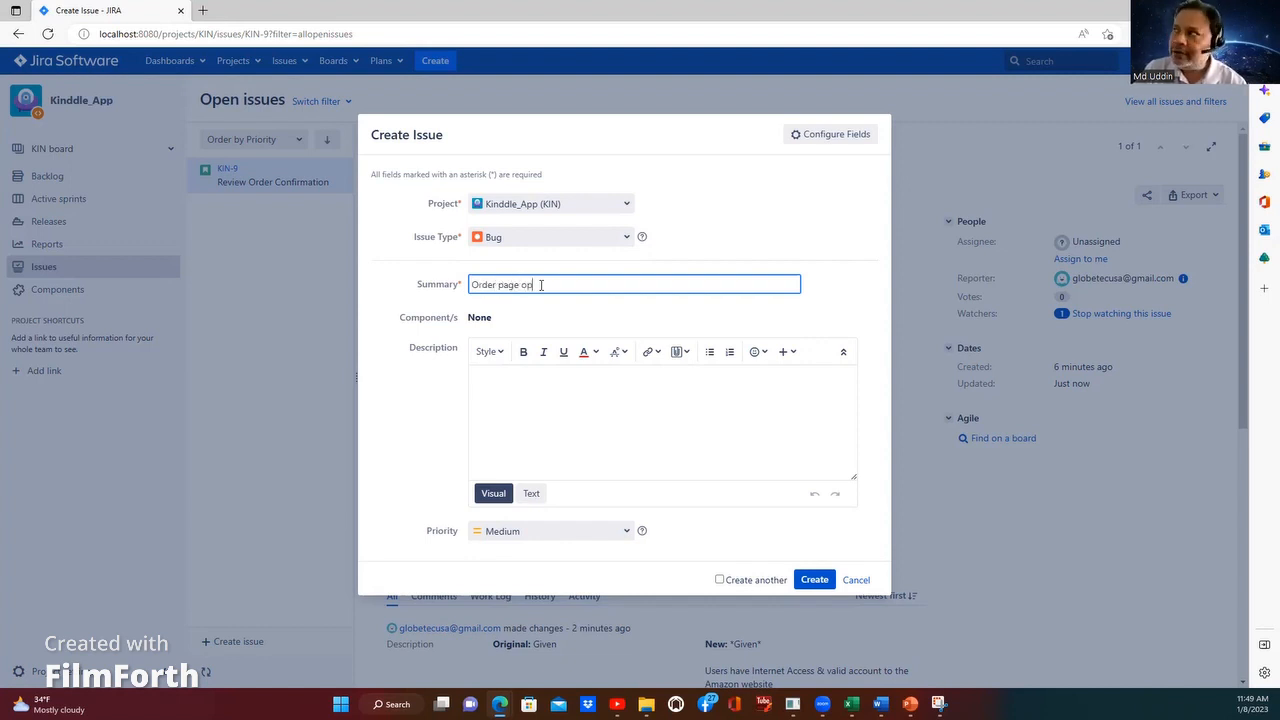
type("en")
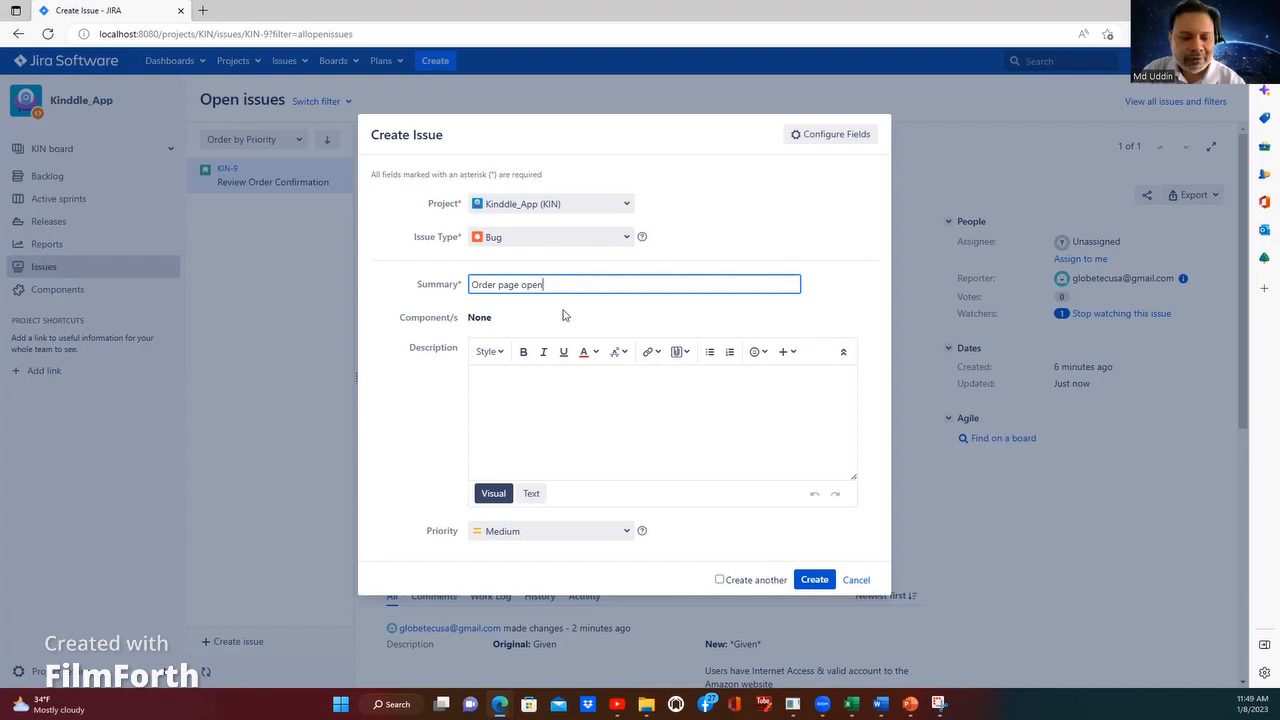
type("s wit")
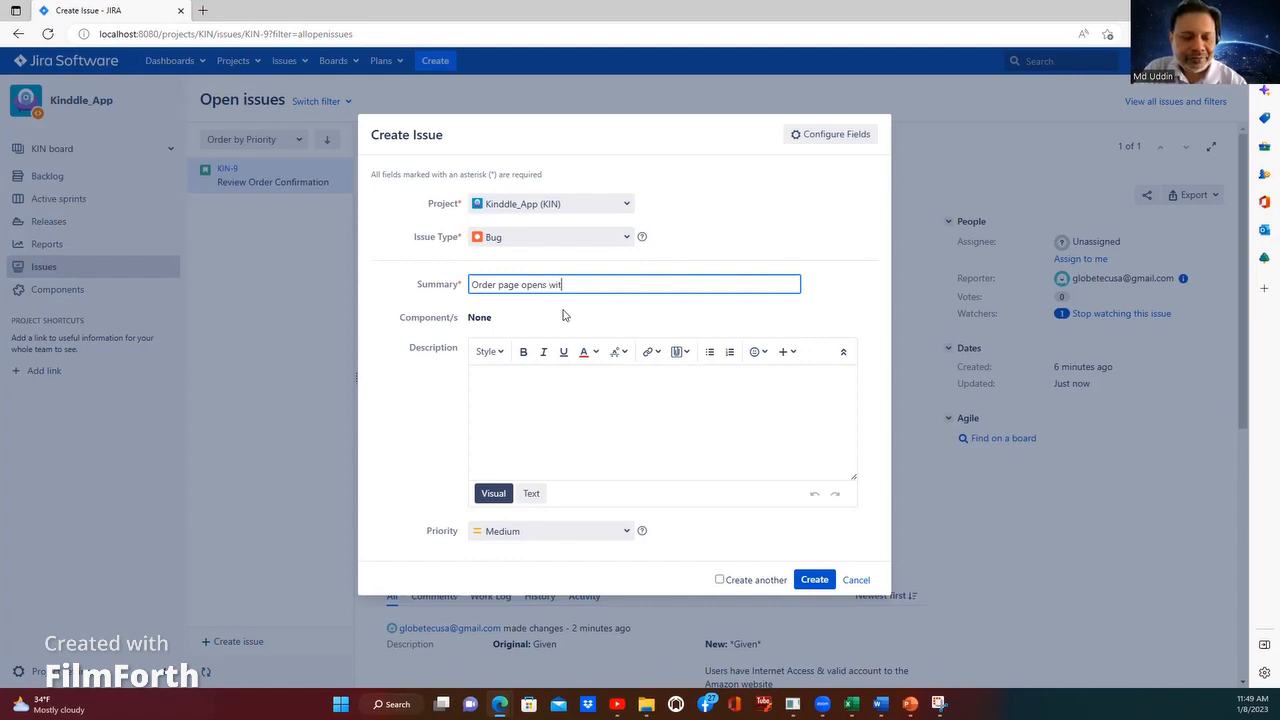
type("hout ")
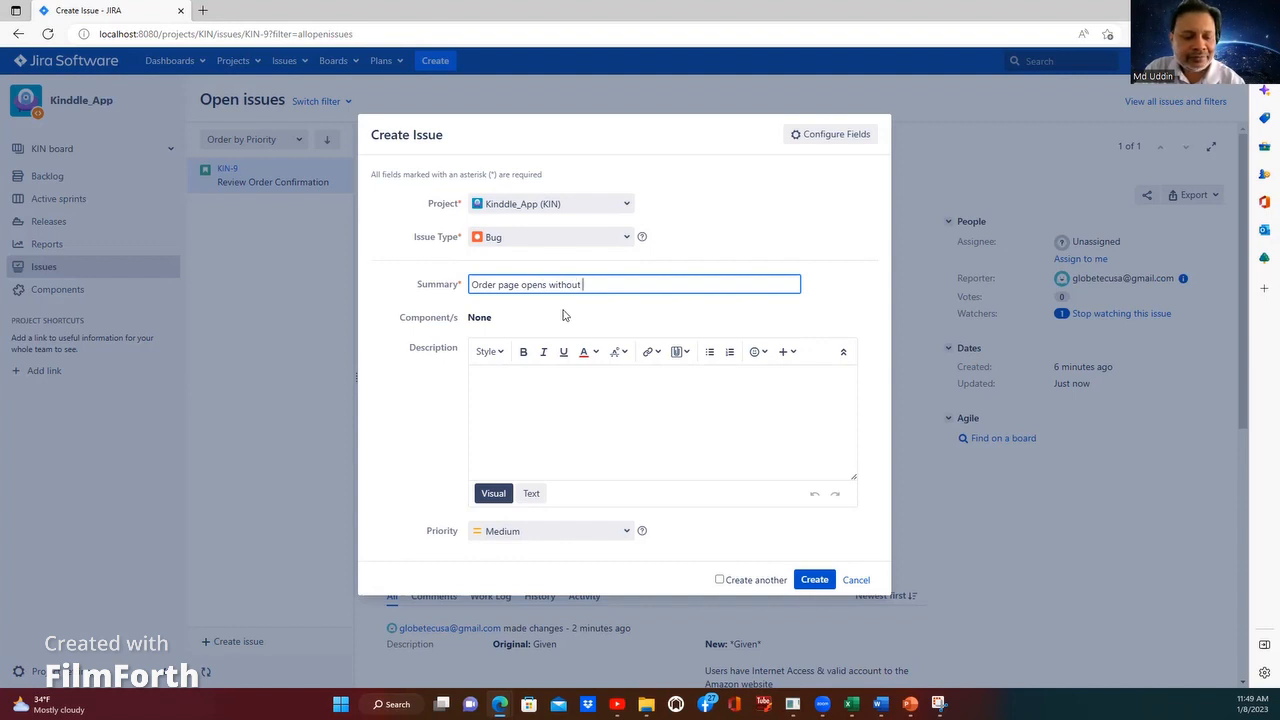
type("any de")
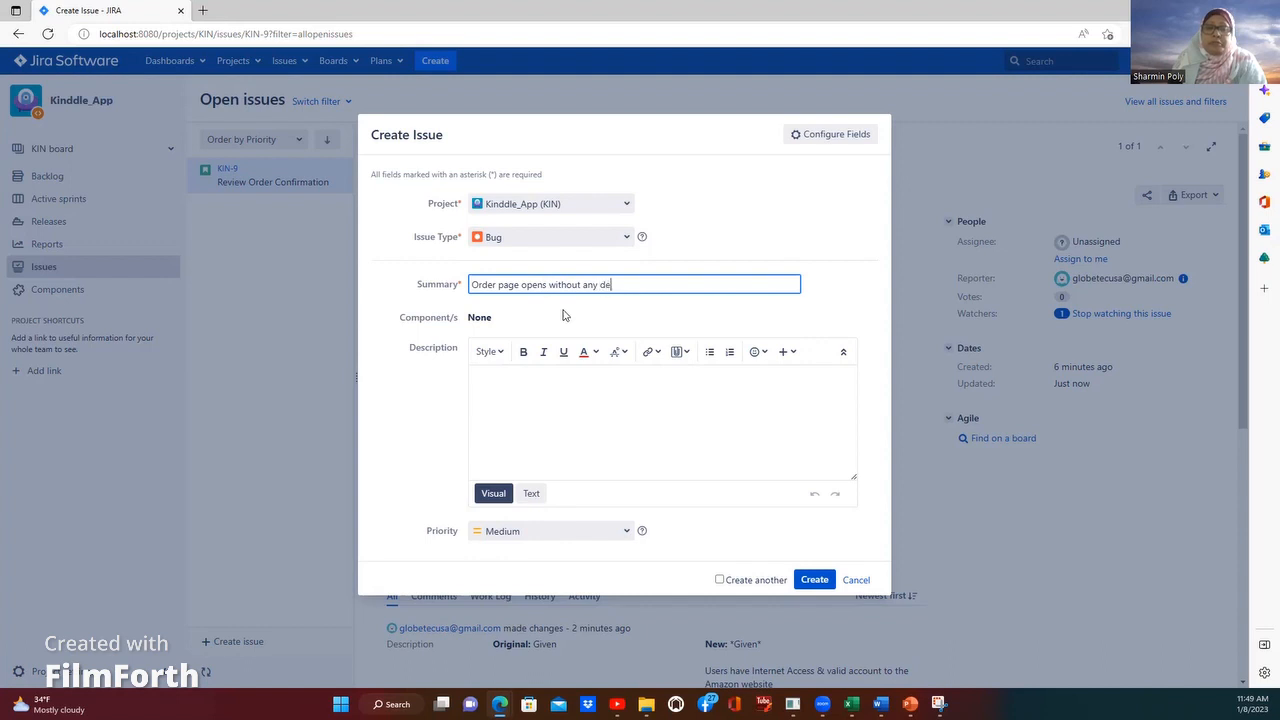
type("tail")
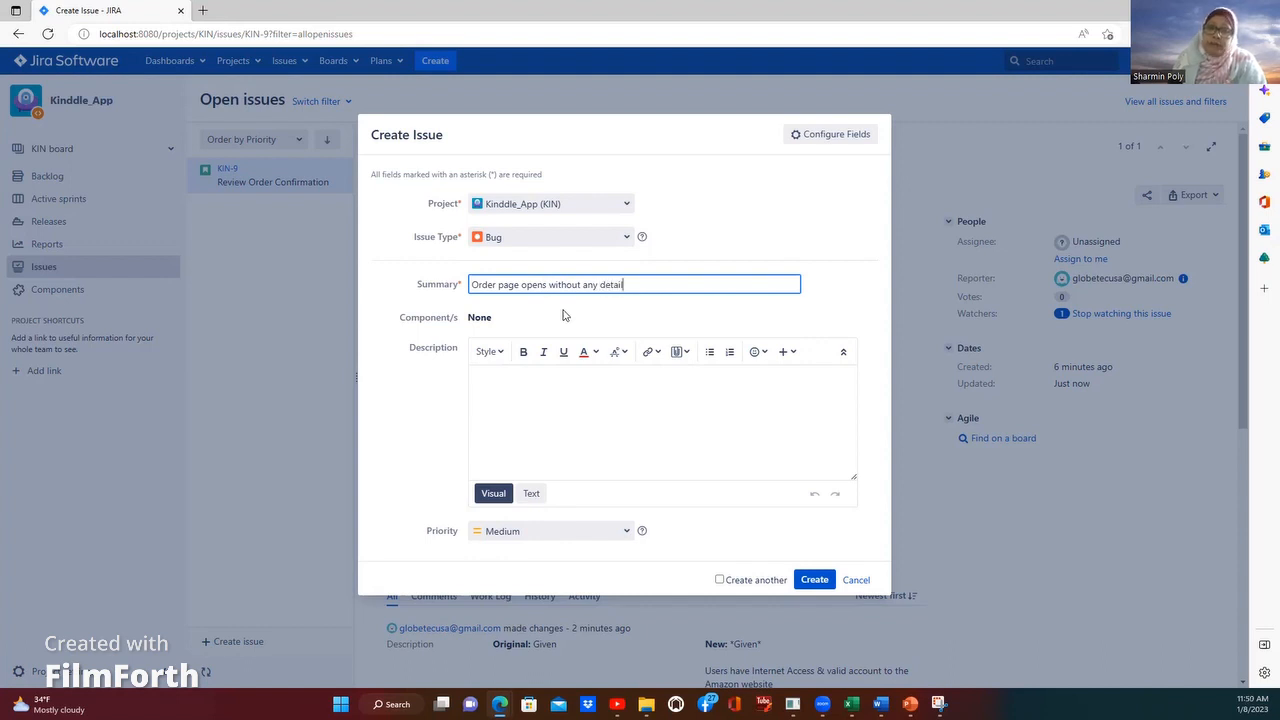
type("s")
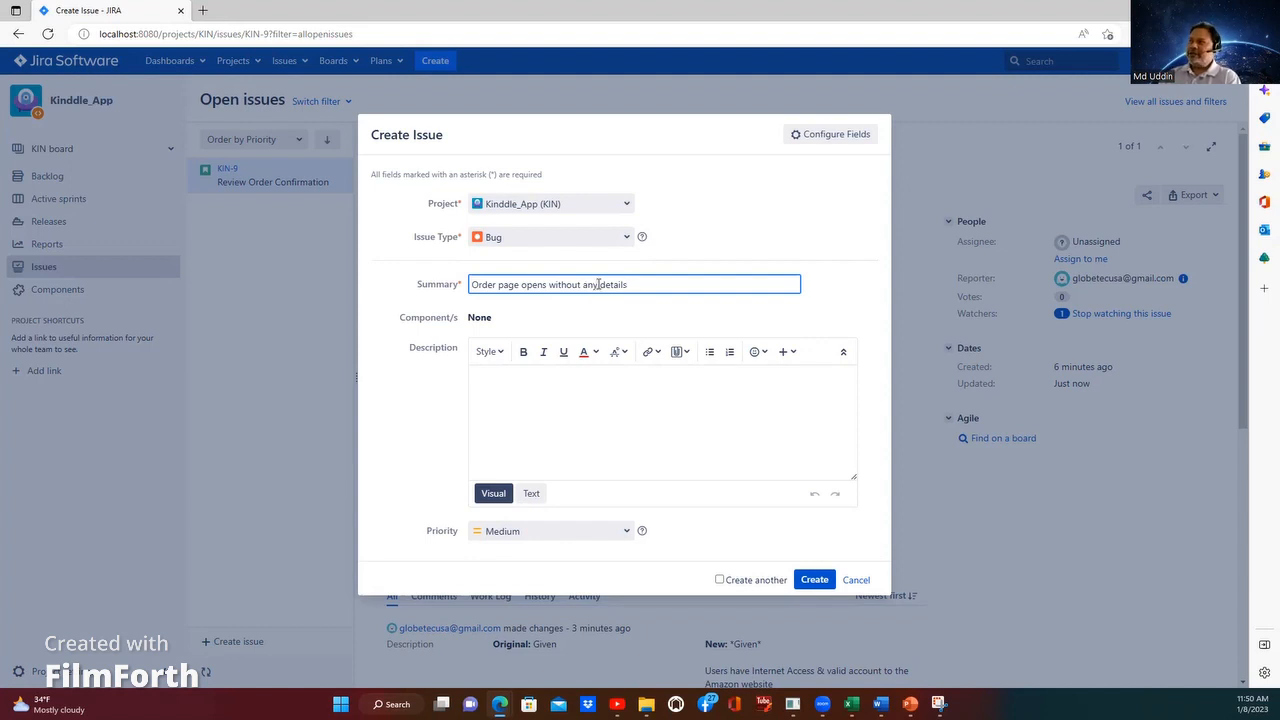
Step: Insert the word "order" before "details" in the bug's summary
left_click(599, 284)
type("orde")
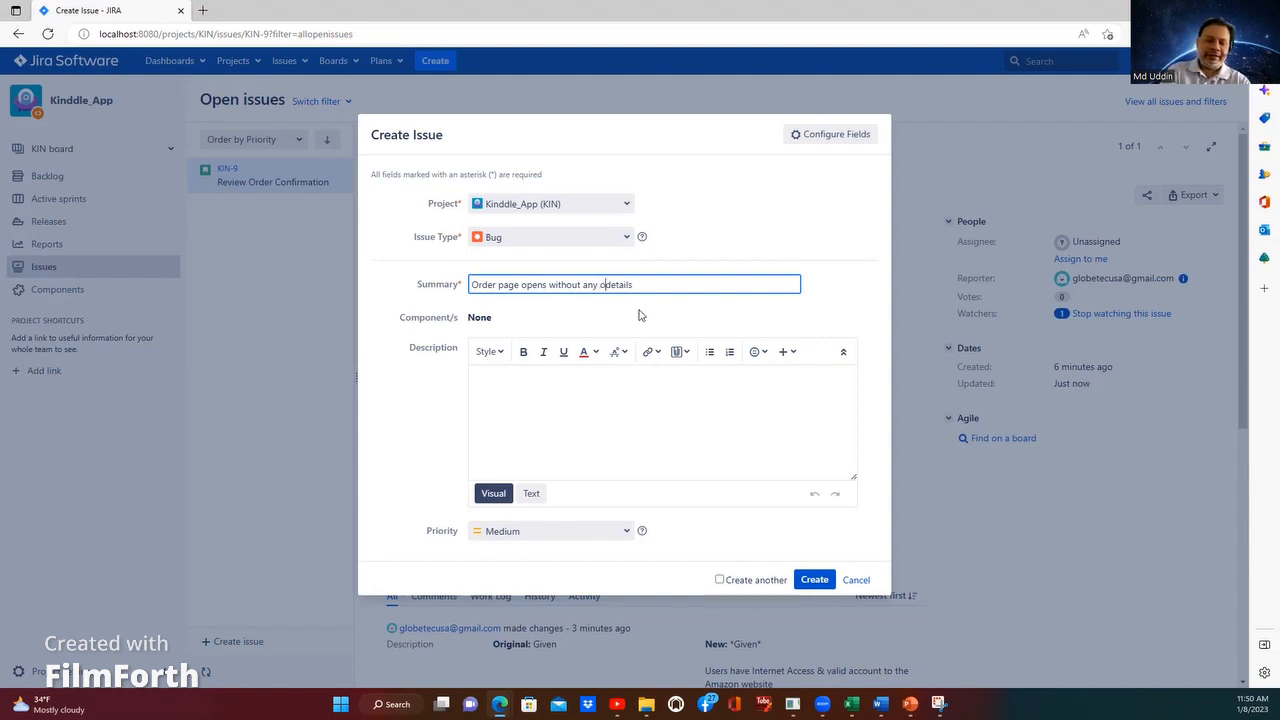
type("r")
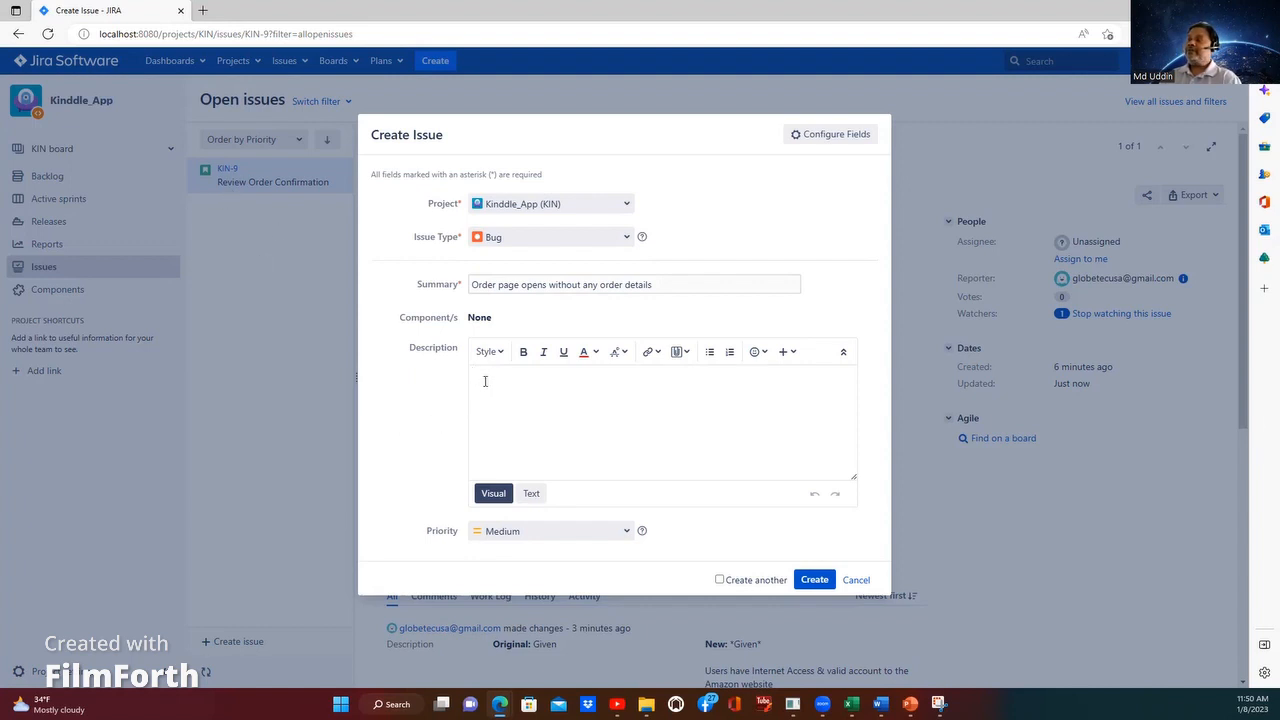
type("AND select payment method and enter the payment information")
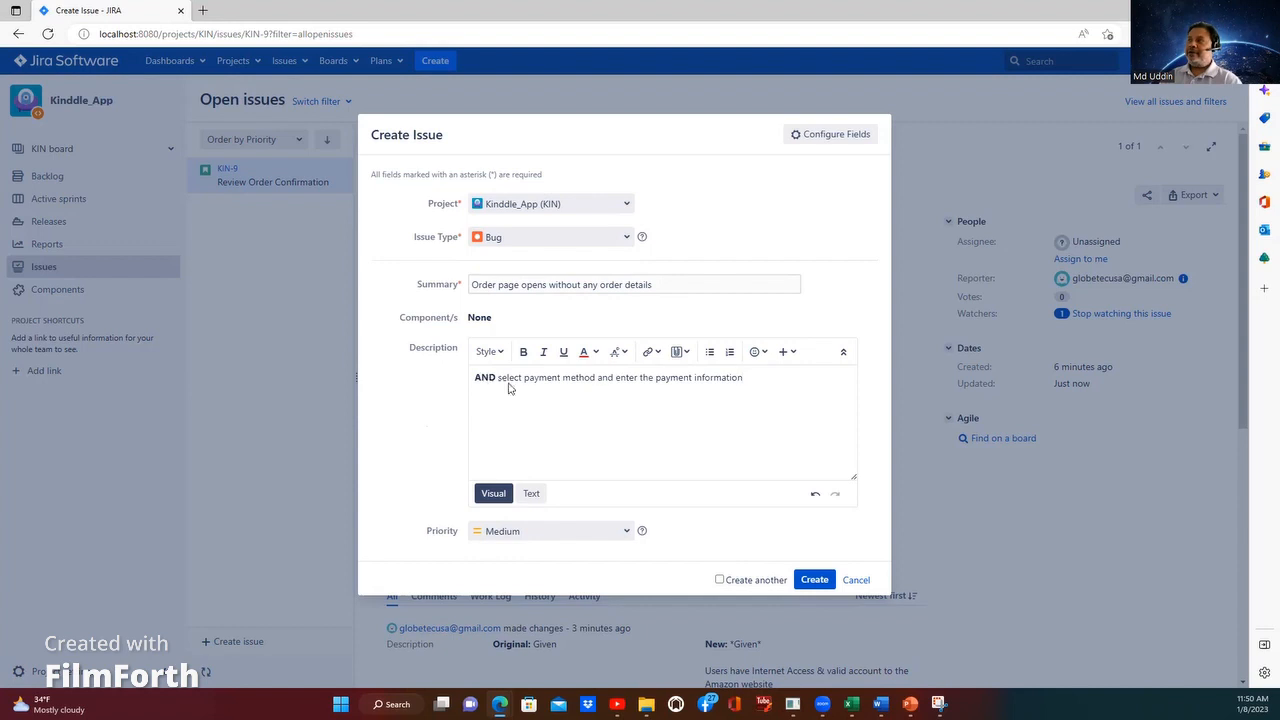
left_click_drag(740, 377, 469, 374)
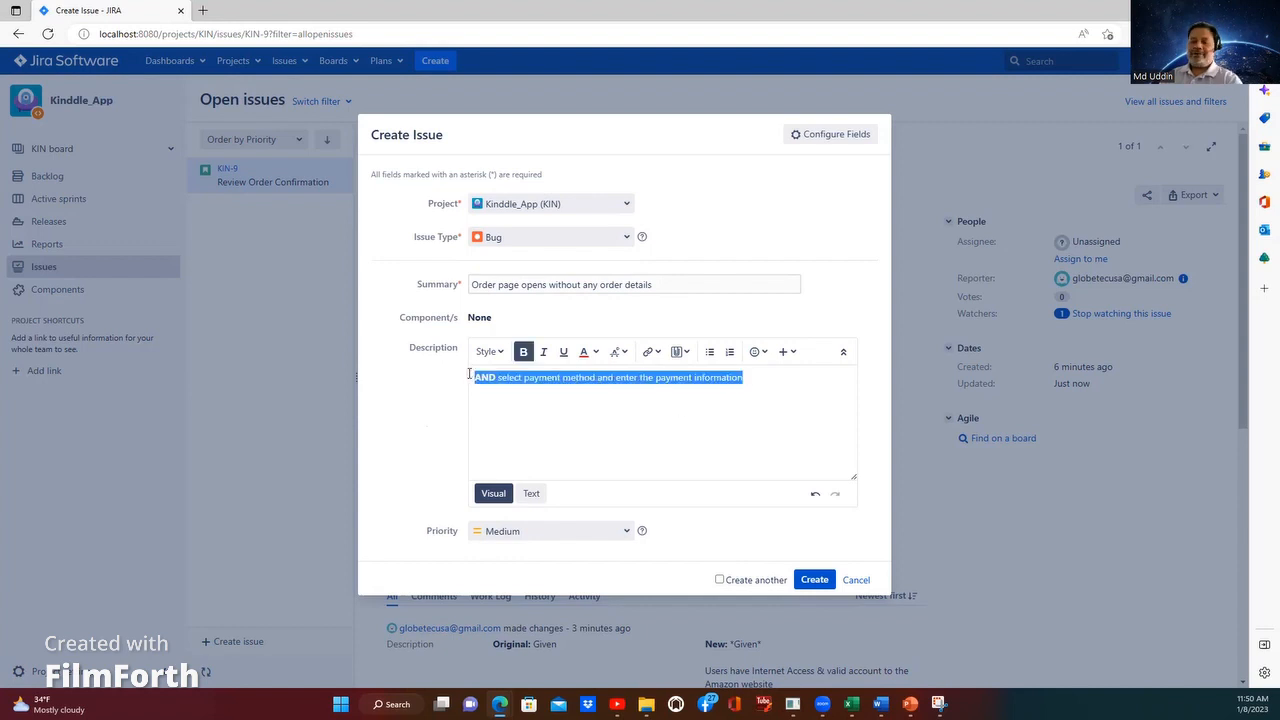
key("BackSpace")
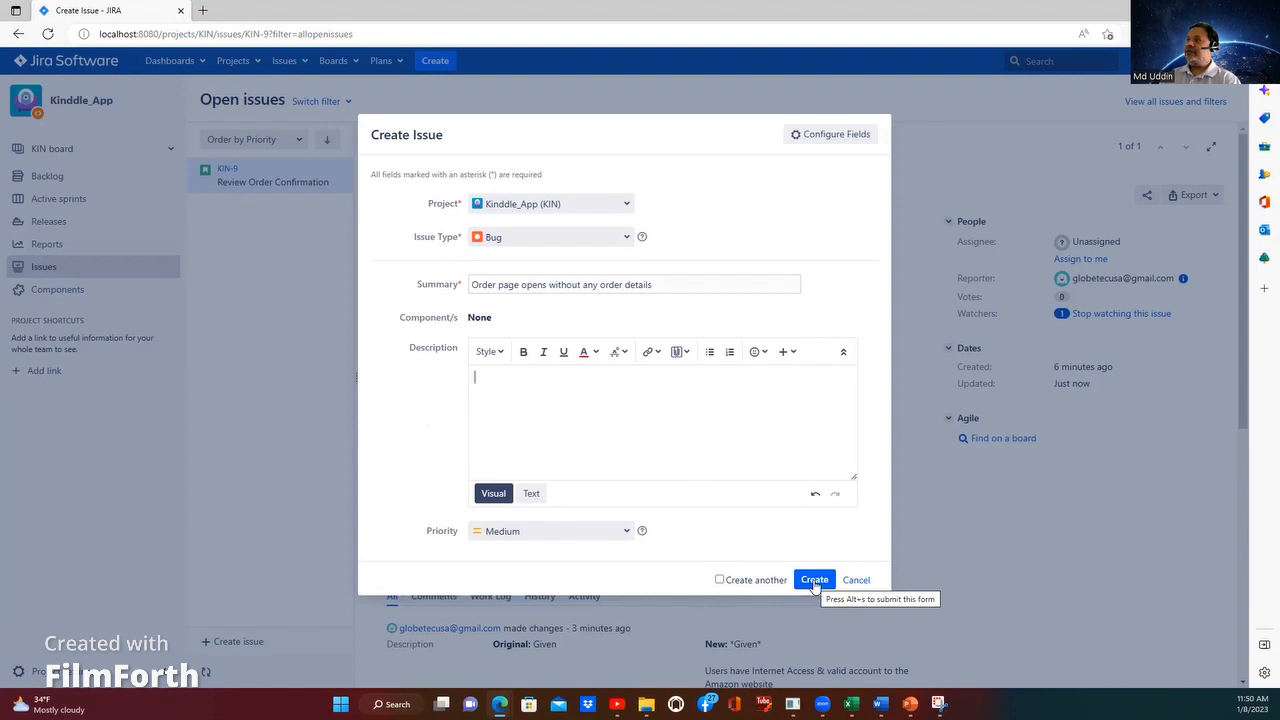
Step: Create the bug with an empty description and copy the full Given/When/Then description from KIN-9
left_click(814, 582)
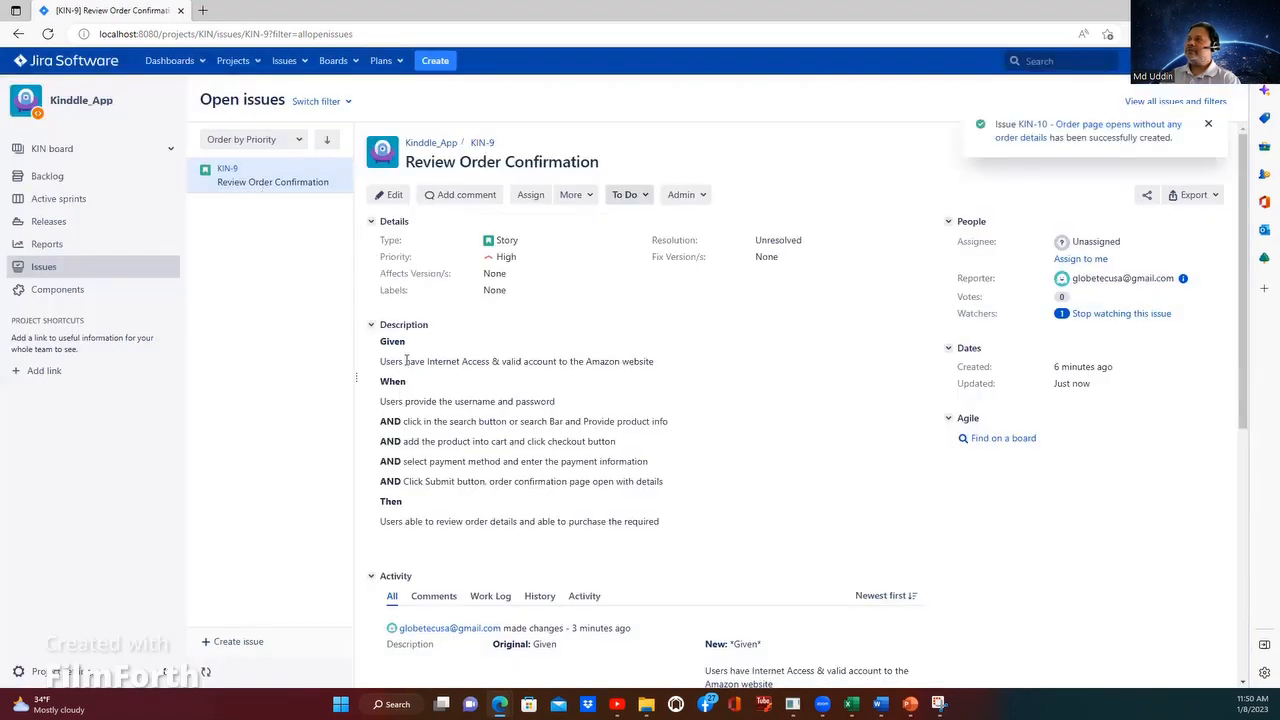
left_click_drag(380, 341, 704, 529)
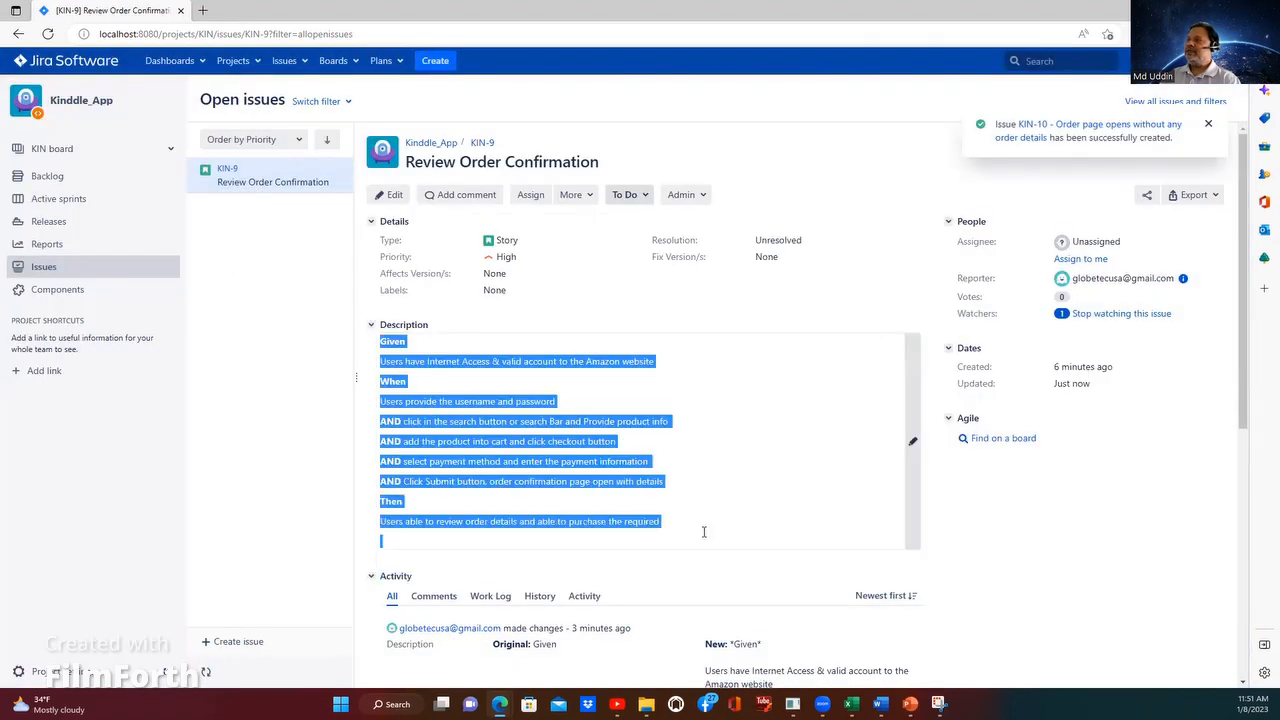
right_click(460, 461)
left_click(472, 177)
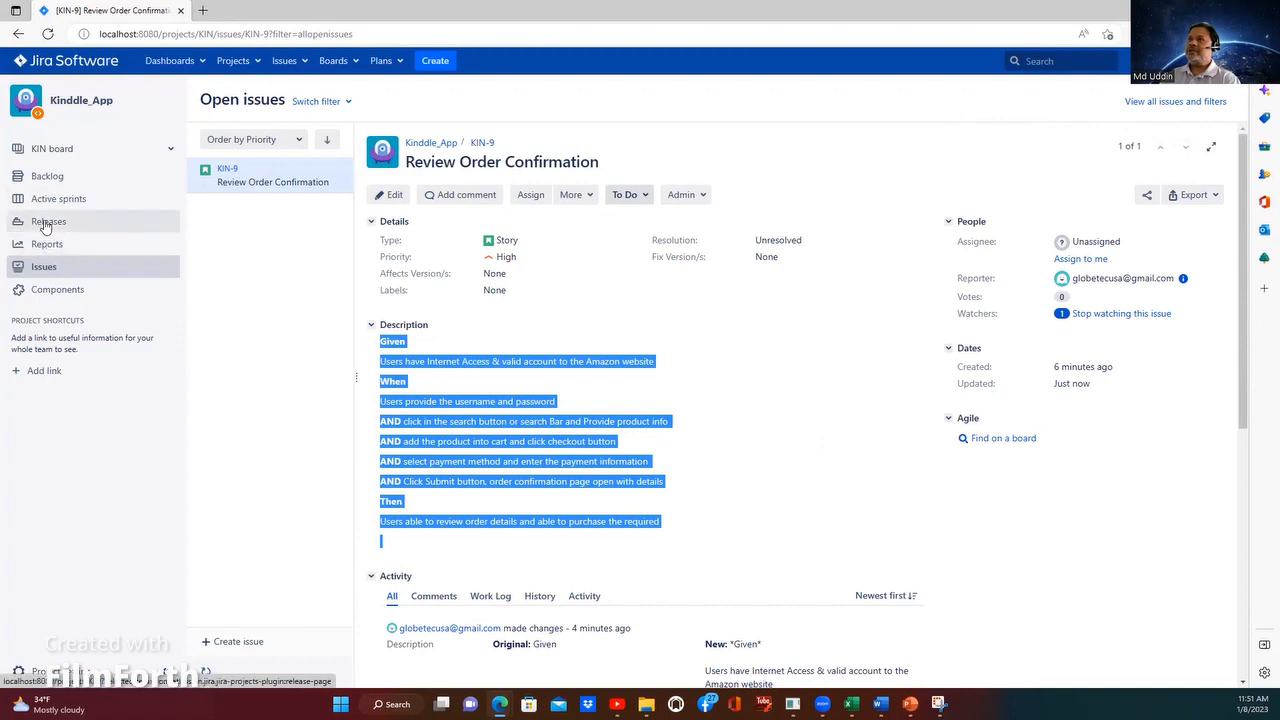
Step: Open bug KIN-10 from the backlog and paste the copied Given/When/Then text into its description
left_click(48, 178)
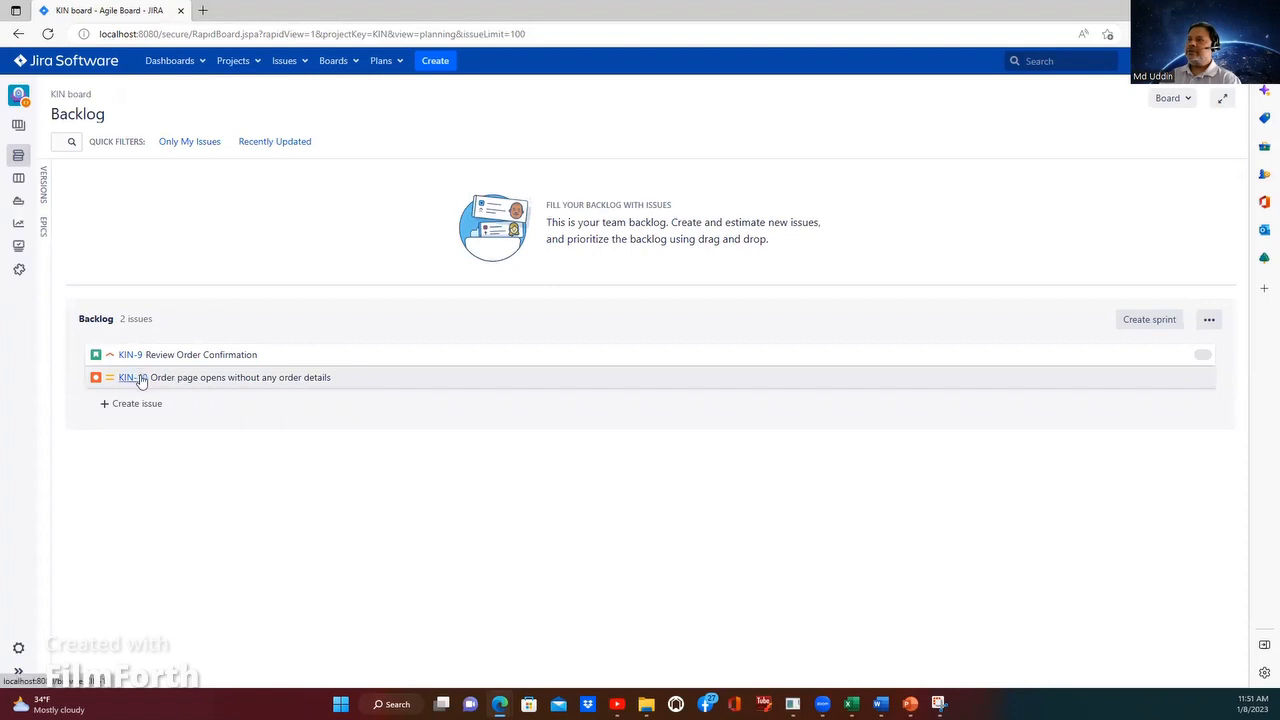
left_click(245, 376)
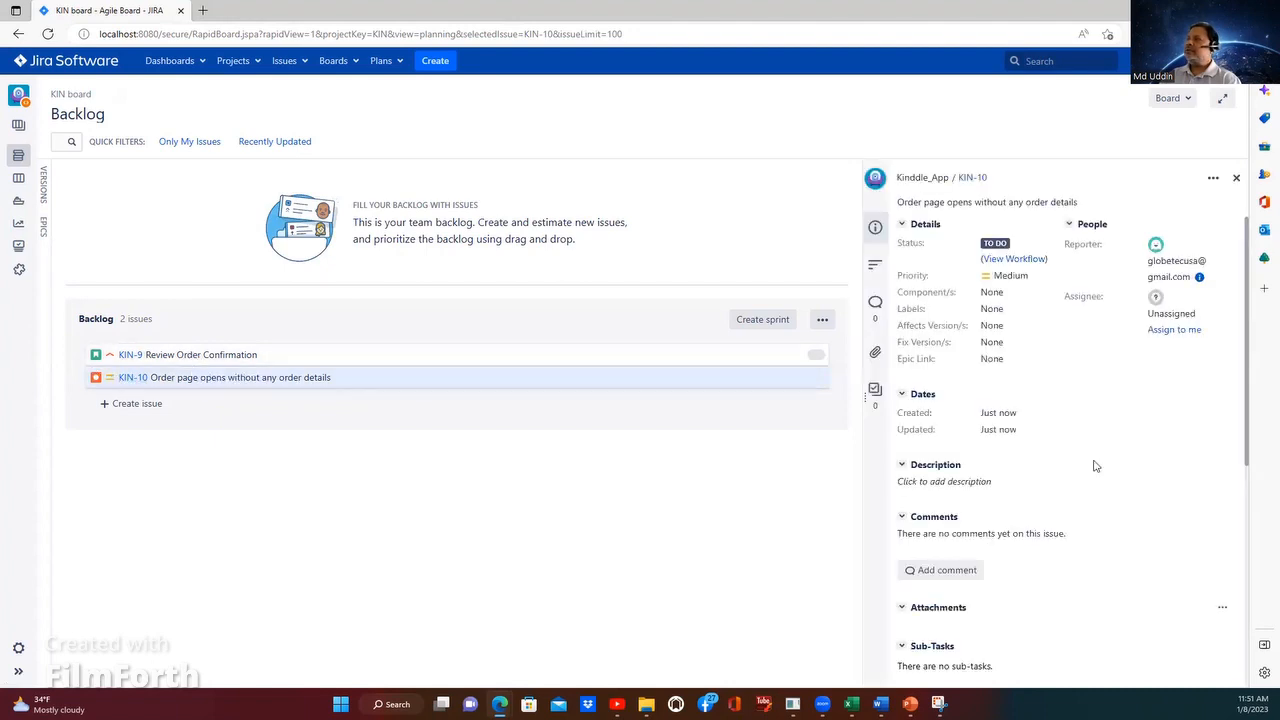
scroll(917, 368, "down", 2)
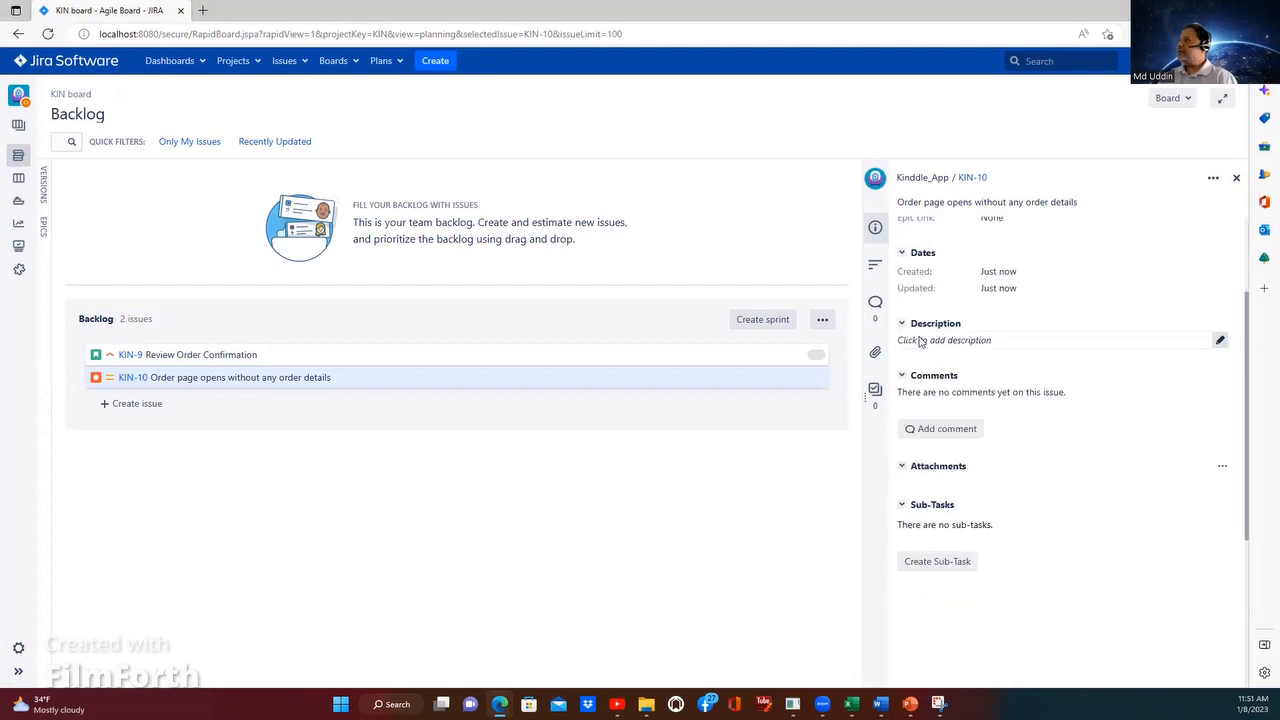
left_click(993, 355)
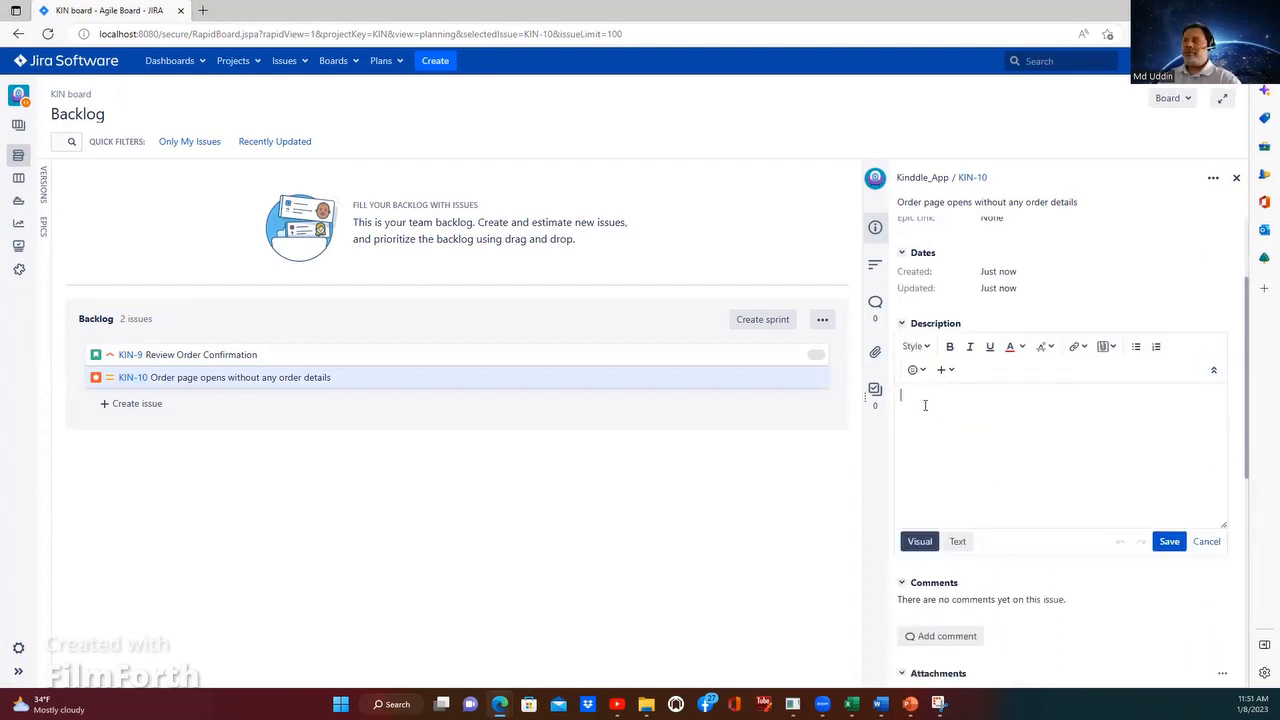
key("ctrl+v")
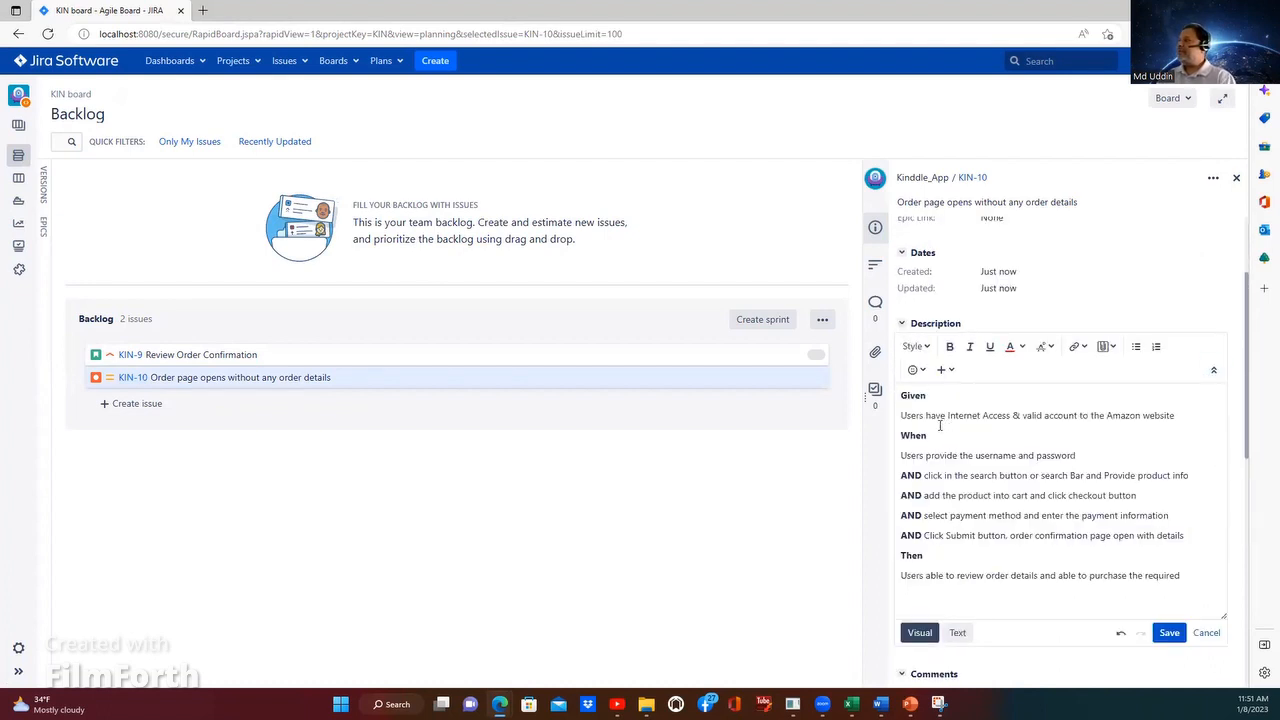
Step: Review KIN-10's pasted description together with its summary and detail fields
scroll(941, 436, "down", 2)
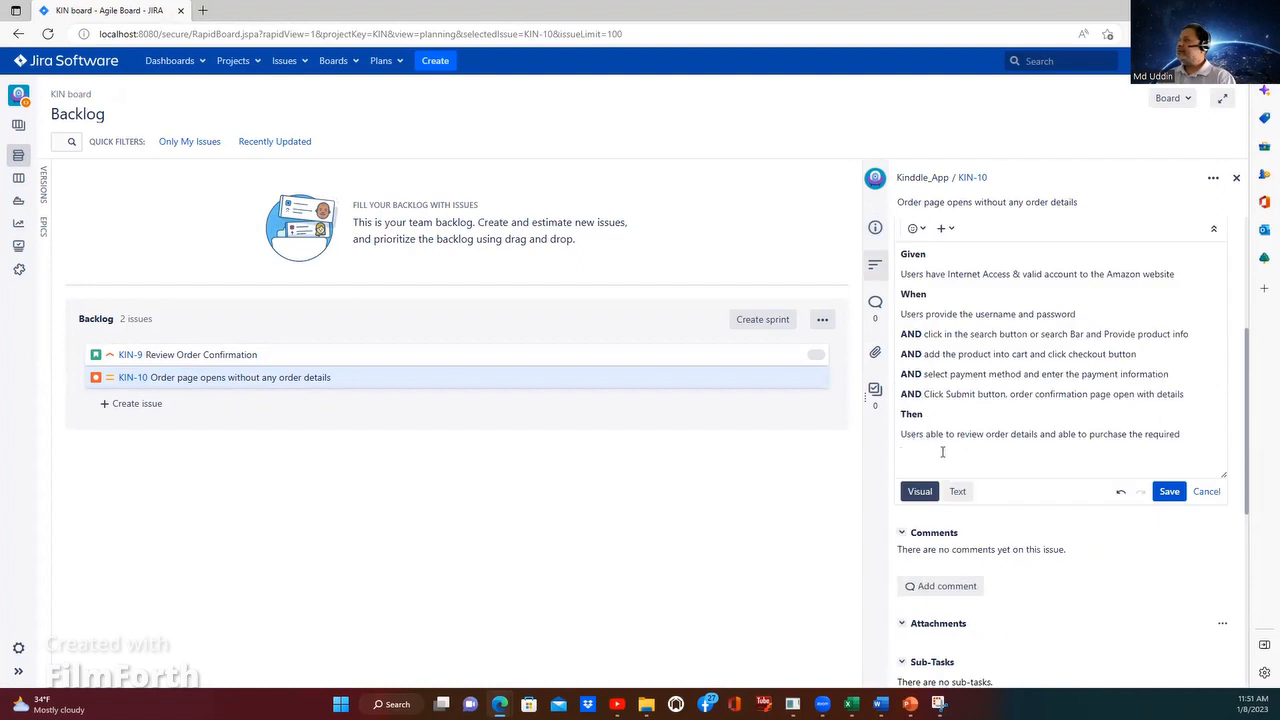
scroll(980, 442, "down", 1)
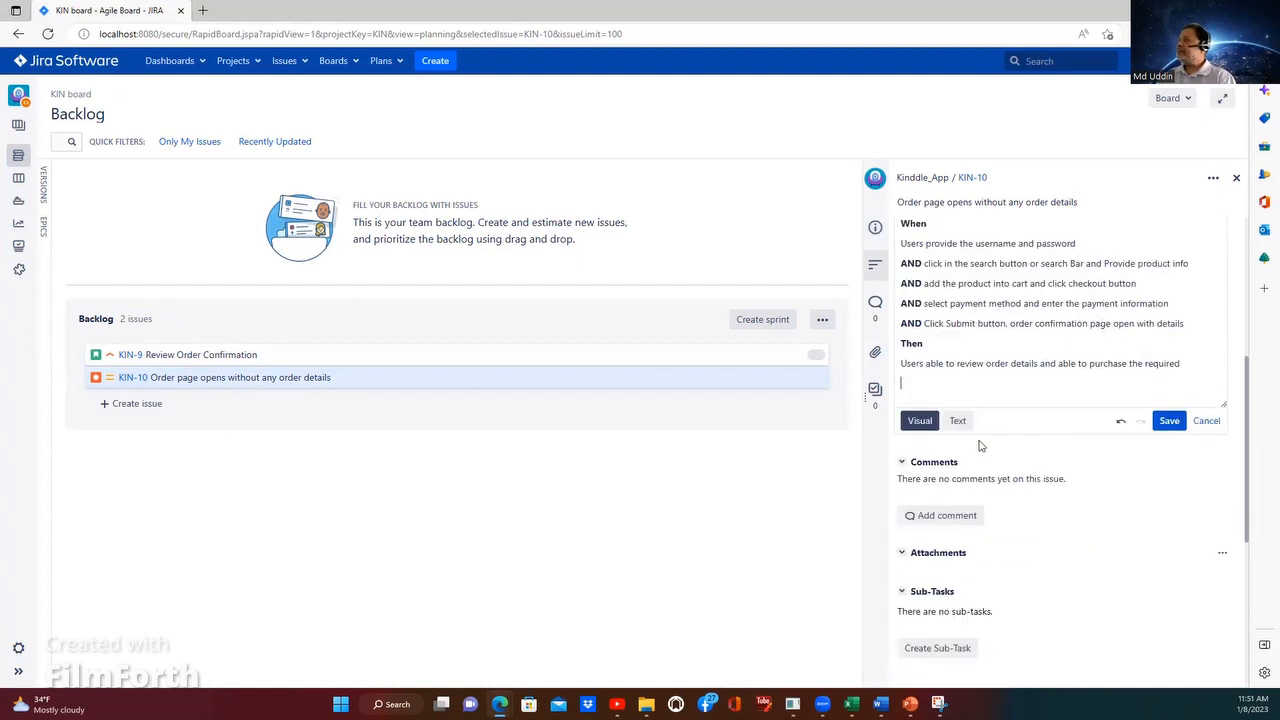
scroll(978, 450, "down", 1)
scroll(970, 484, "up", 1)
scroll(945, 388, "up", 1)
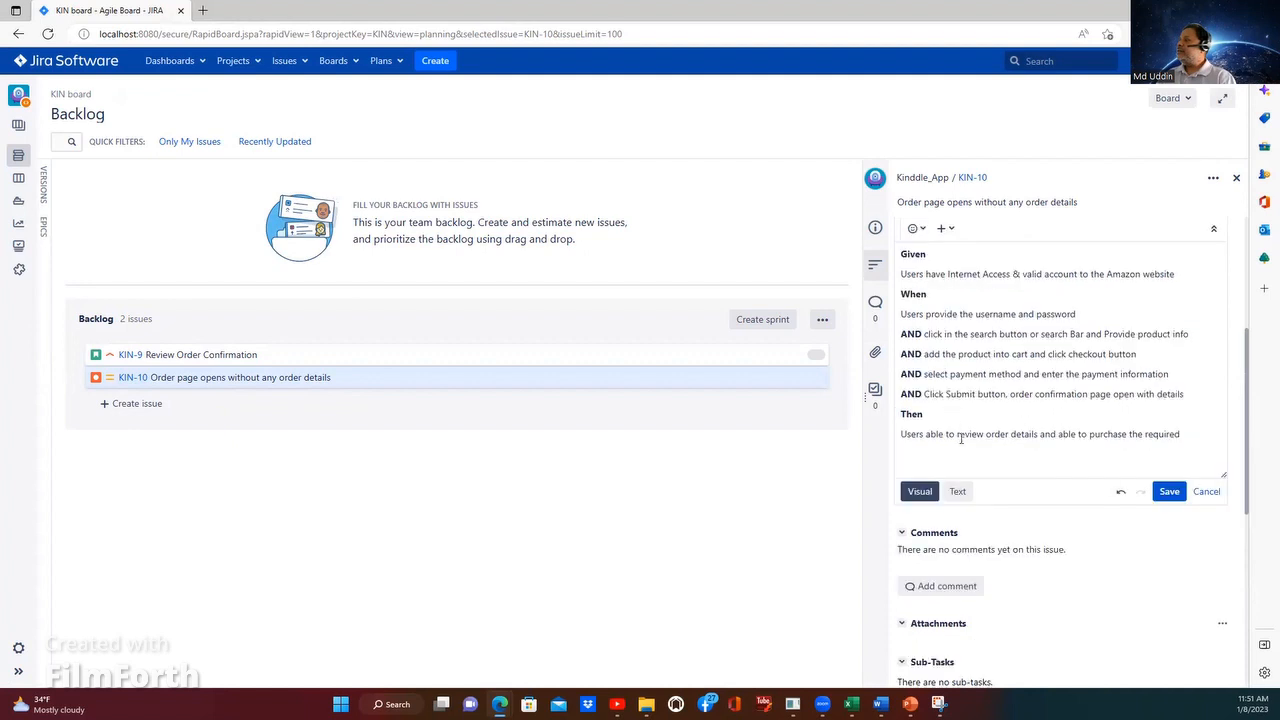
scroll(960, 438, "up", 2)
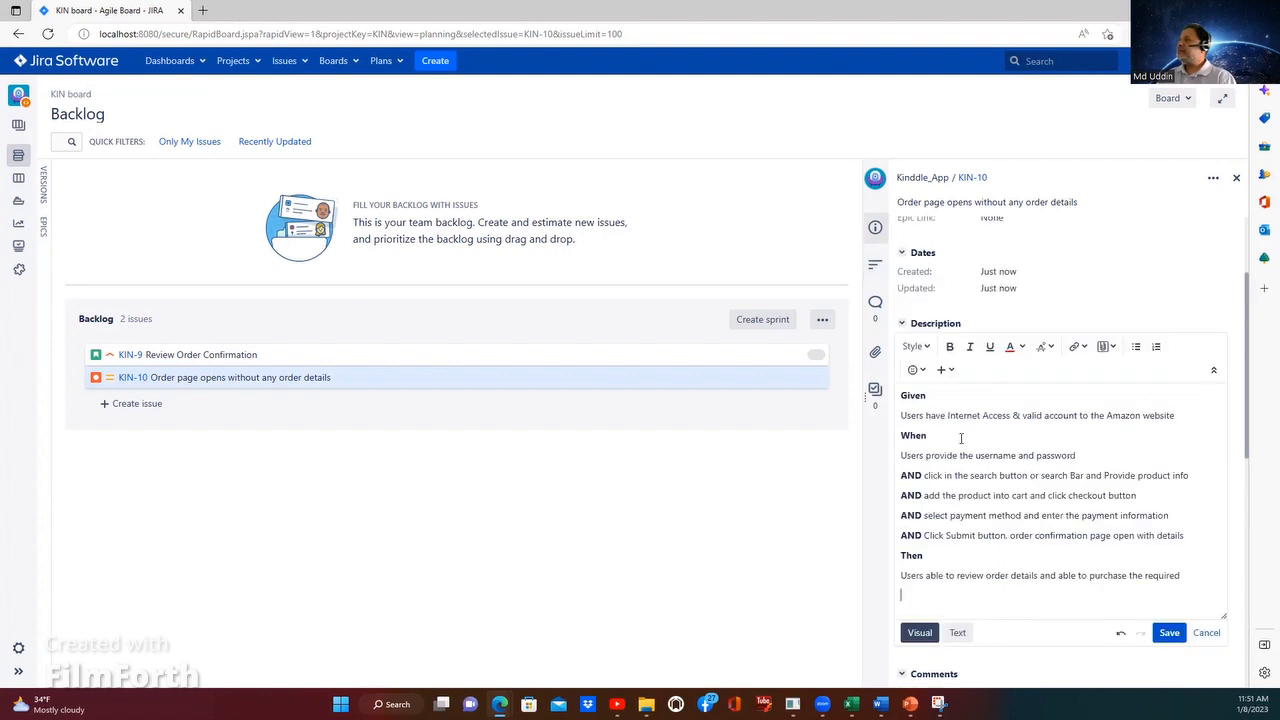
scroll(985, 213, "up", 2)
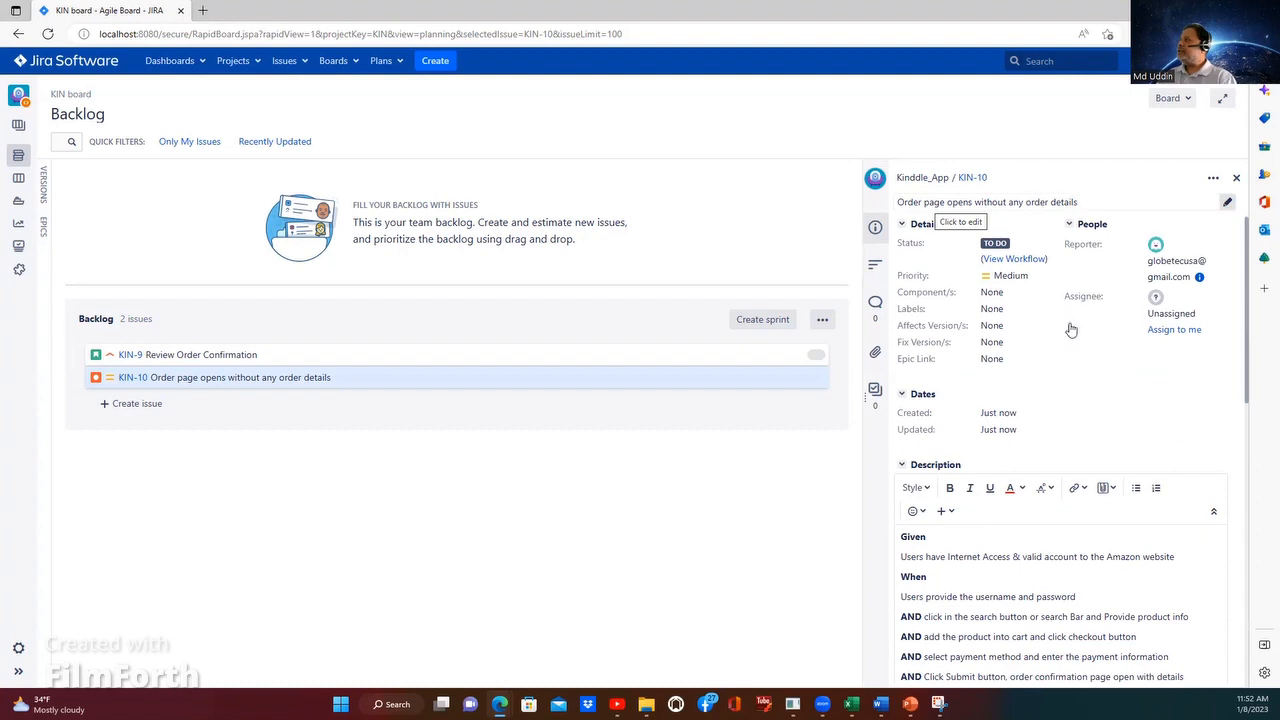
scroll(1020, 400, "down", 4)
scroll(985, 435, "up", 4)
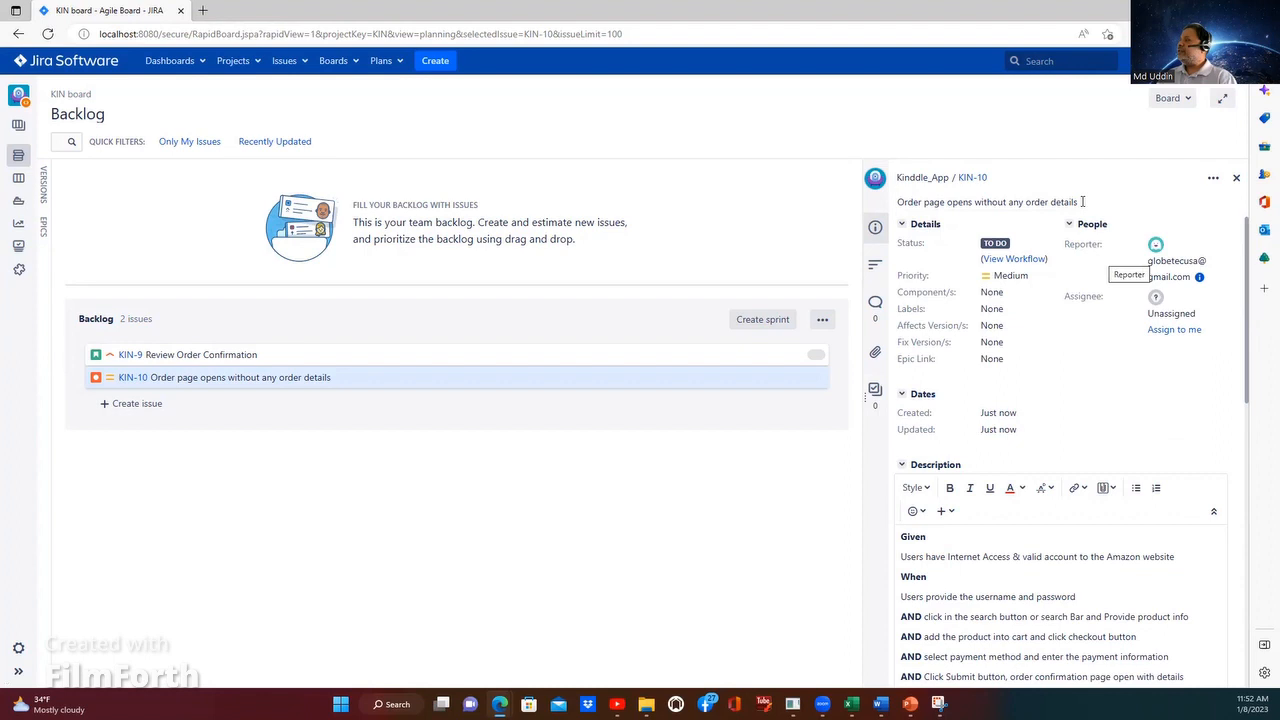
left_click(1082, 201)
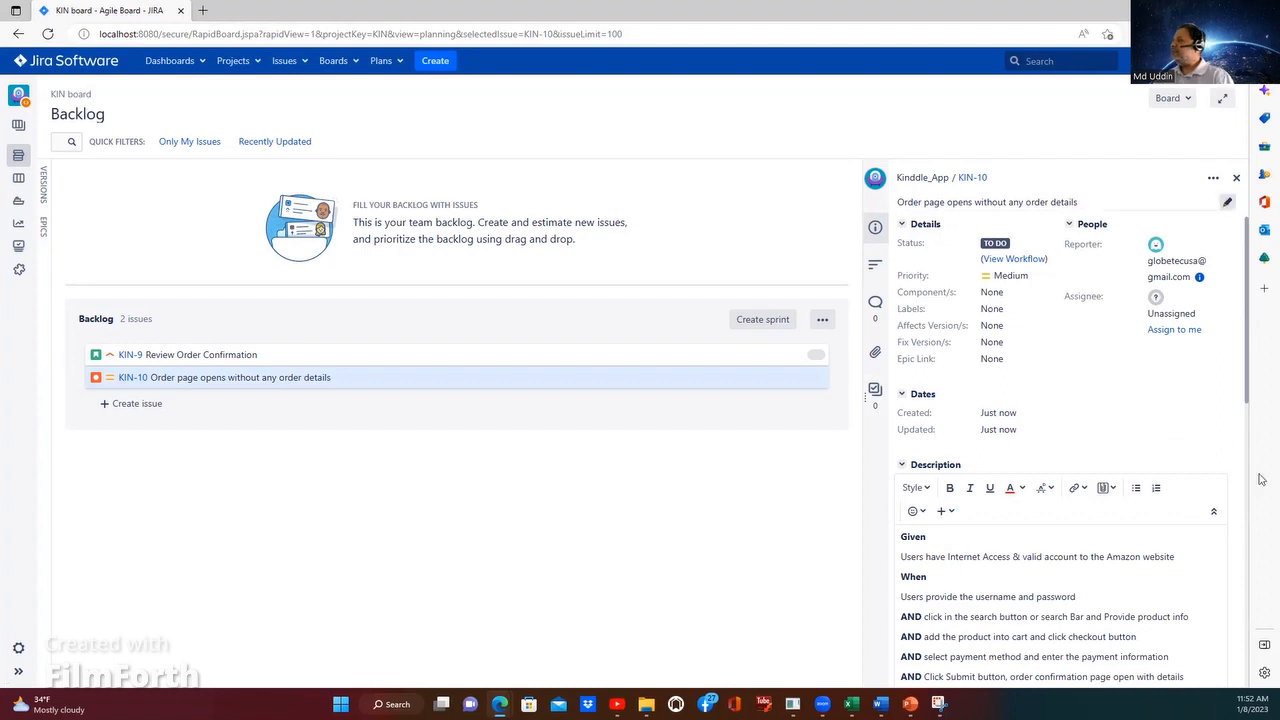
scroll(1033, 510, "down", 3)
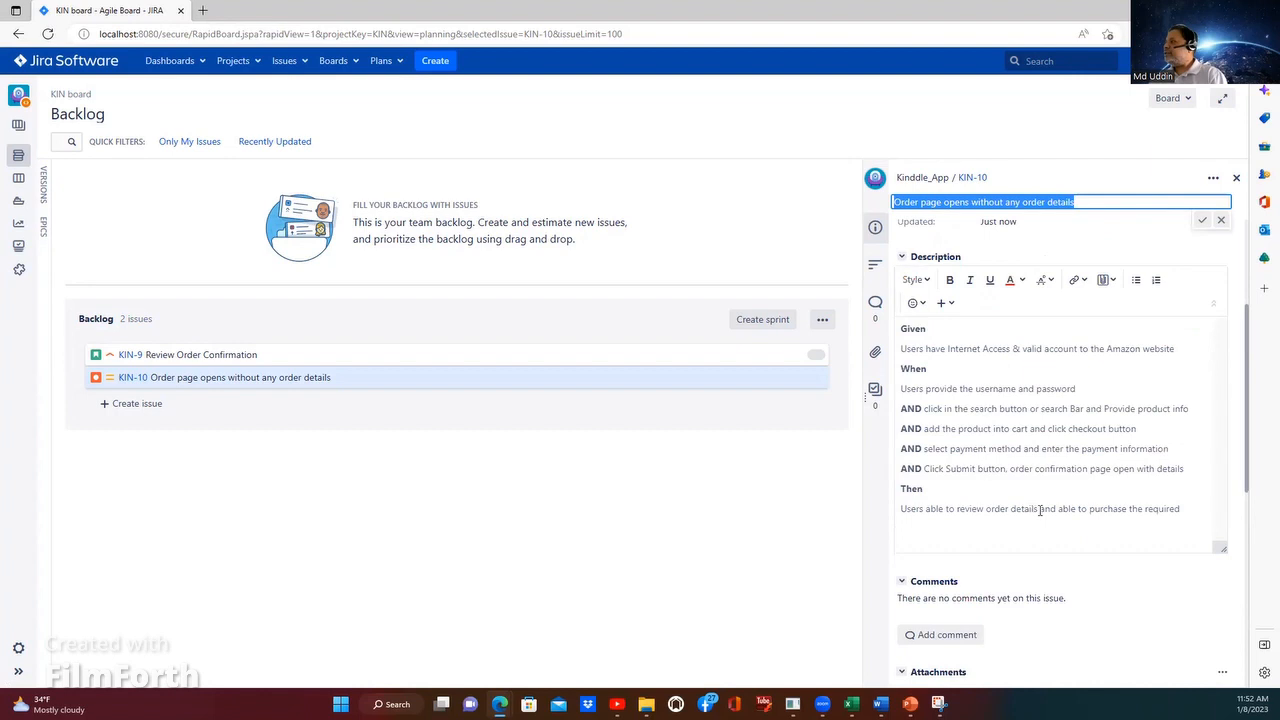
left_click(1032, 508)
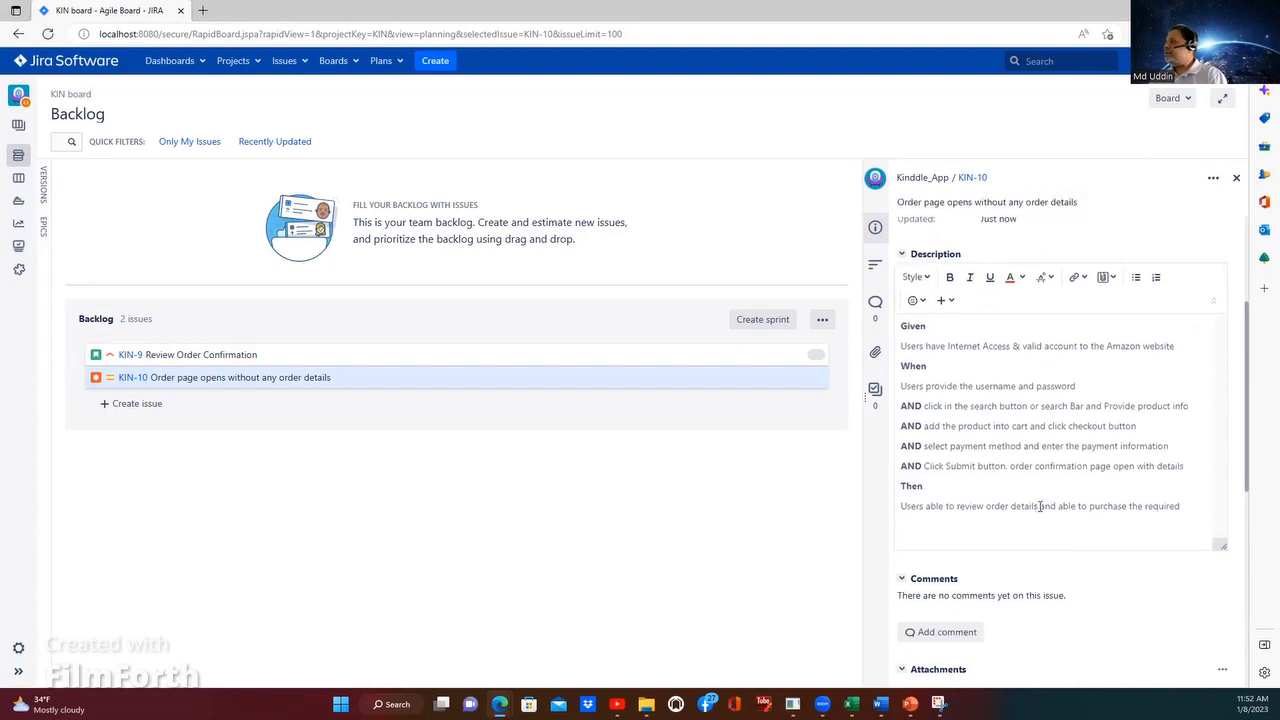
key("ctrl+a")
left_click(1028, 447)
scroll(1014, 514, "down", 1)
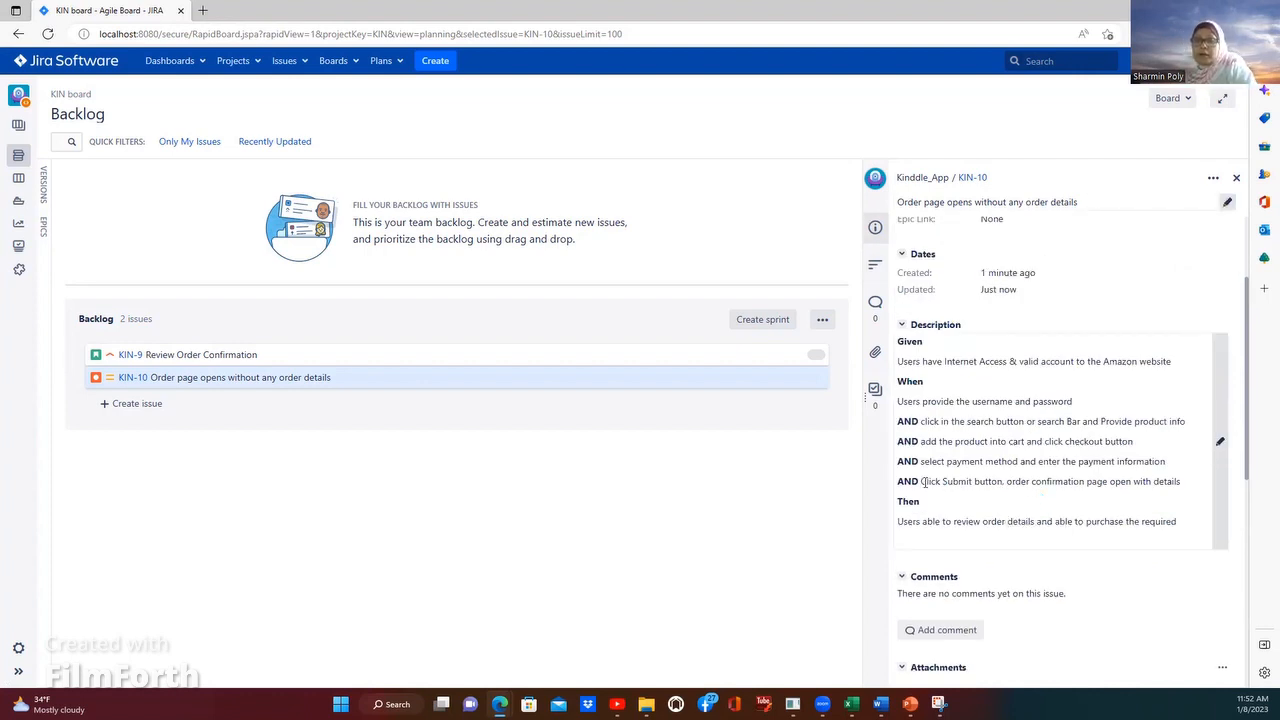
Step: Reopen KIN-10's description for editing and insert "( like" after "order details" in the Then line
left_click(982, 490)
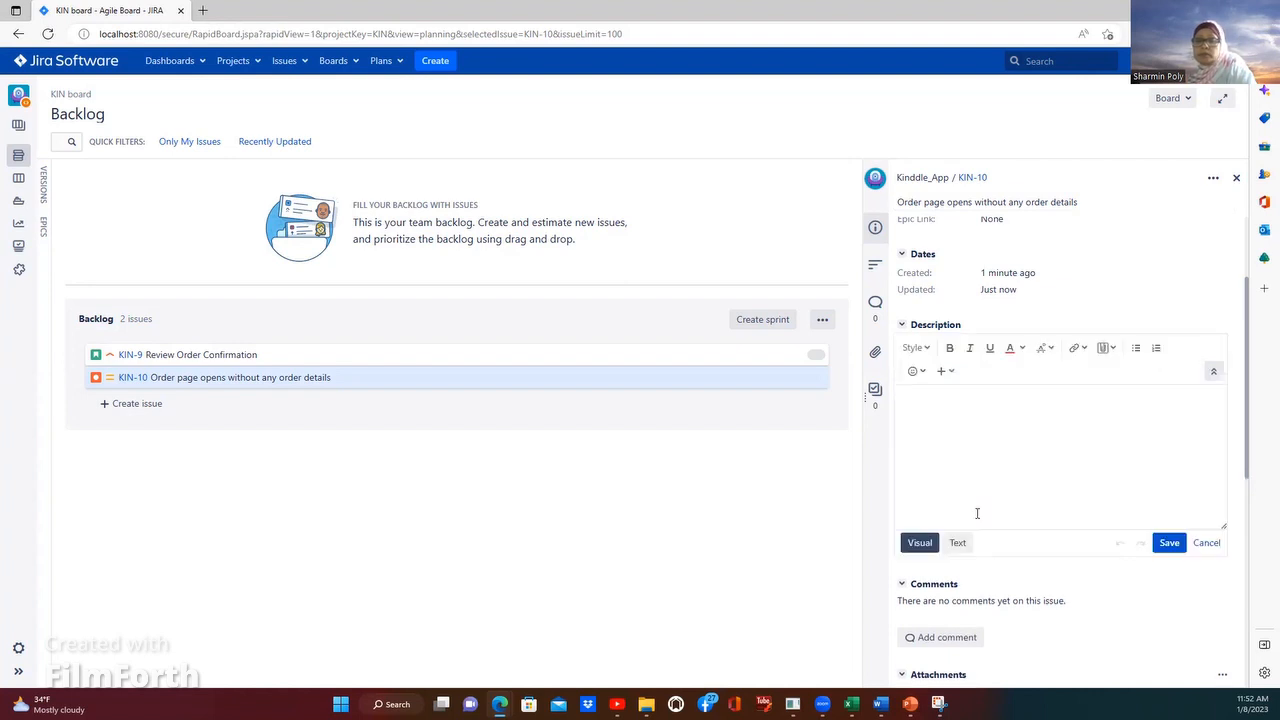
key("ctrl+v")
left_click(941, 580)
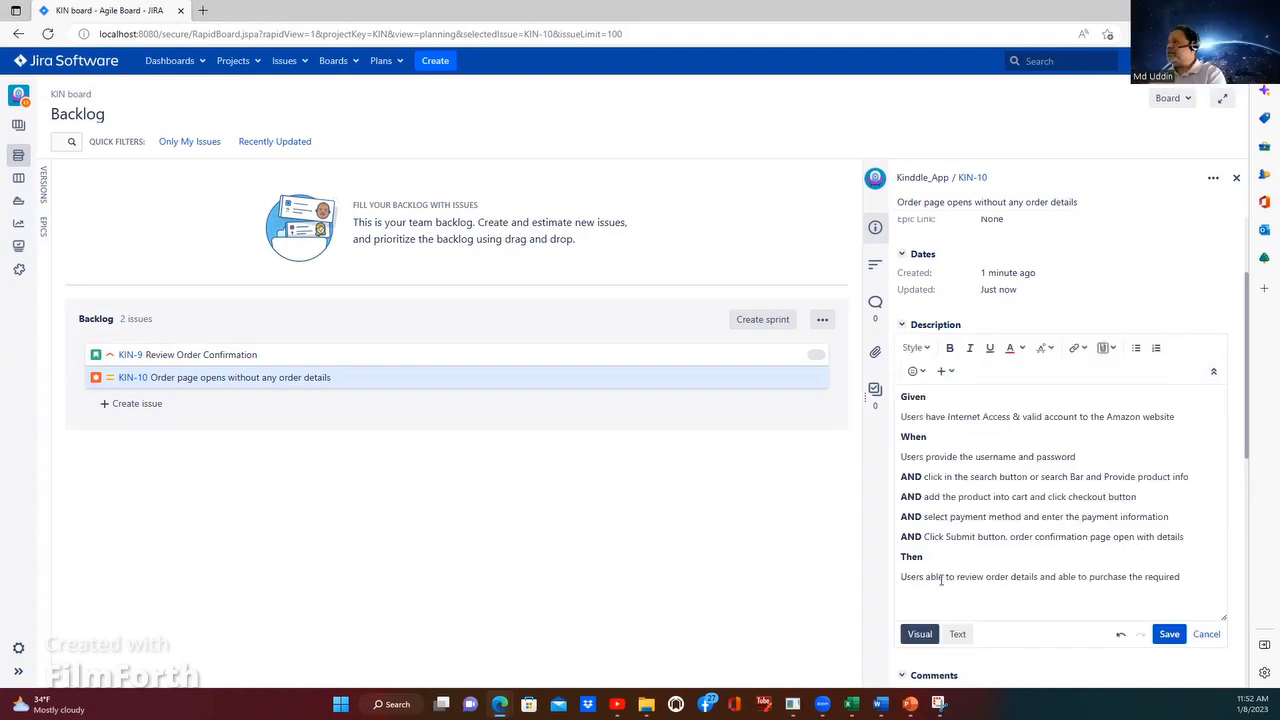
left_click(1041, 578)
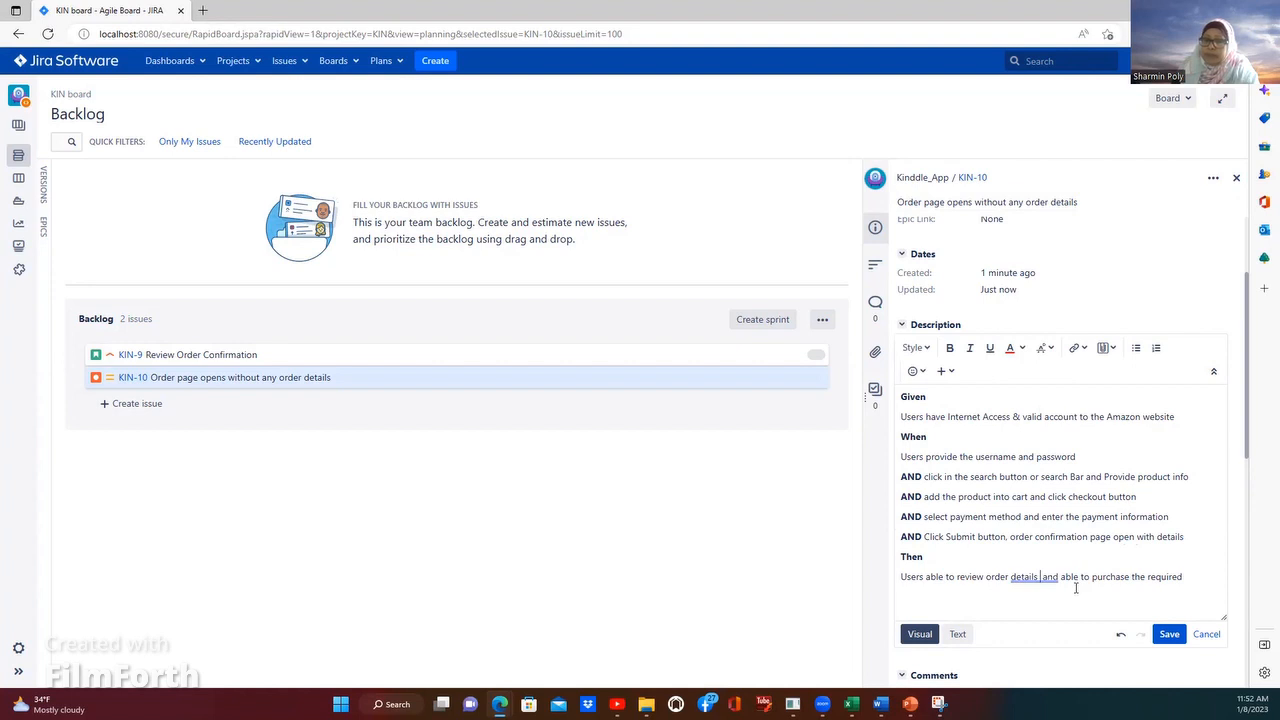
type("(")
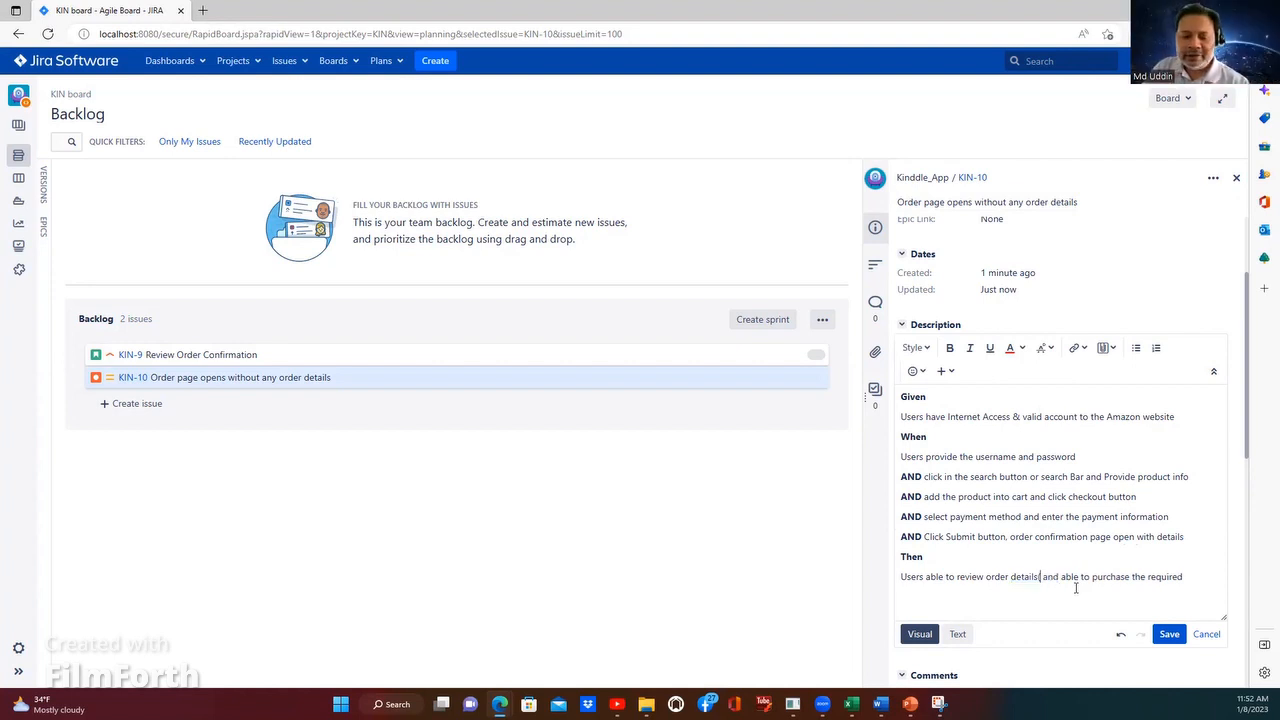
type("lik")
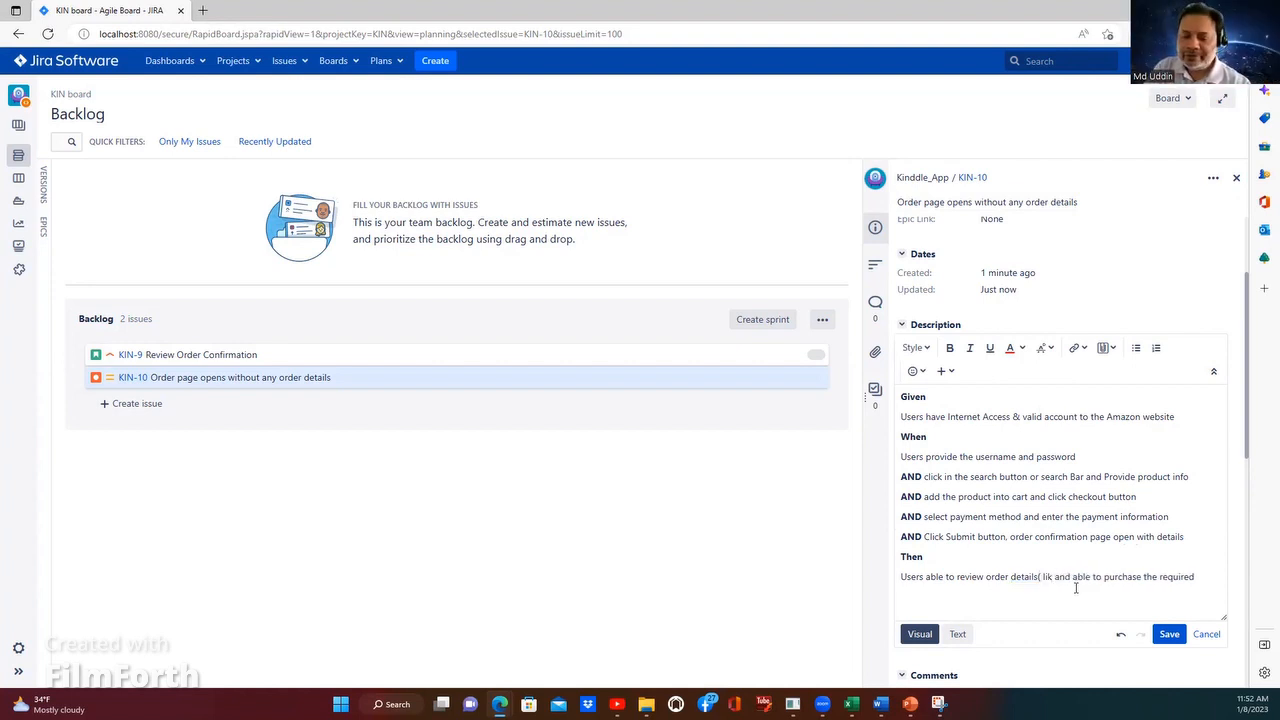
type("e")
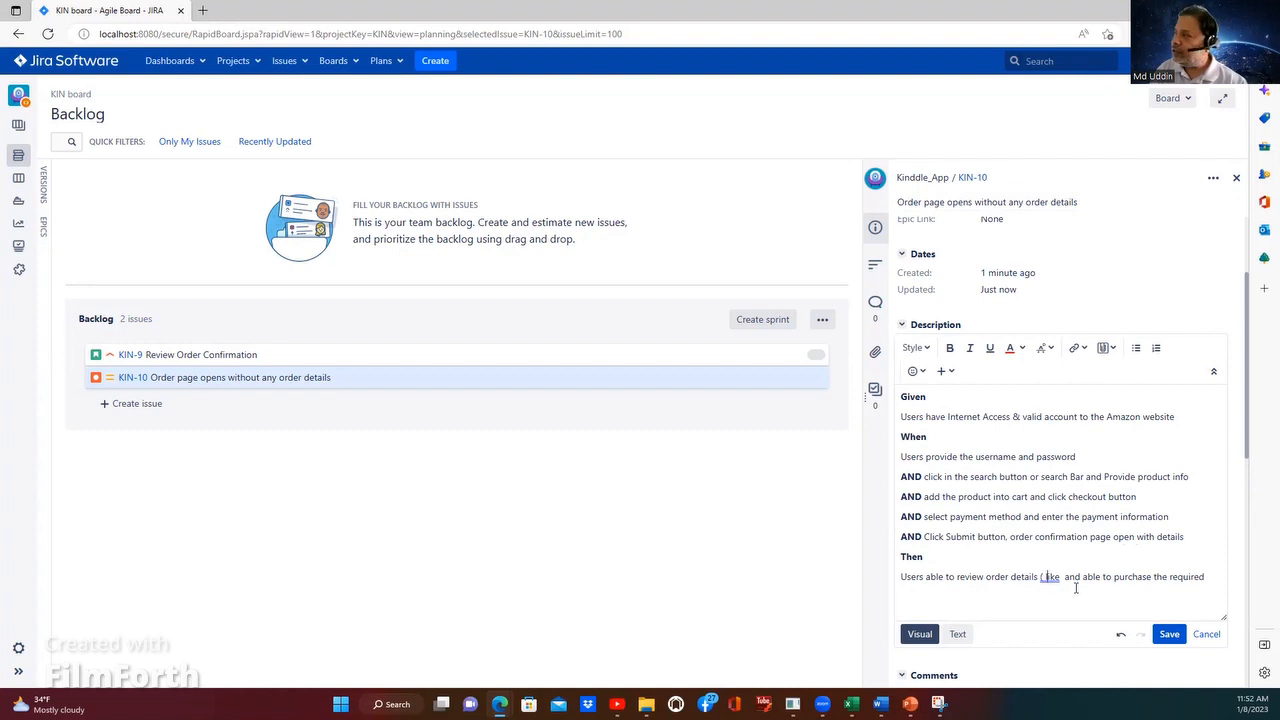
Step: Replace "like" with "Receiver details," in the Then line and remove the space after the opening parenthesis
key("BackSpace")
key("BackSpace")
key("BackSpace")
key("BackSpace")
key("BackSpace")
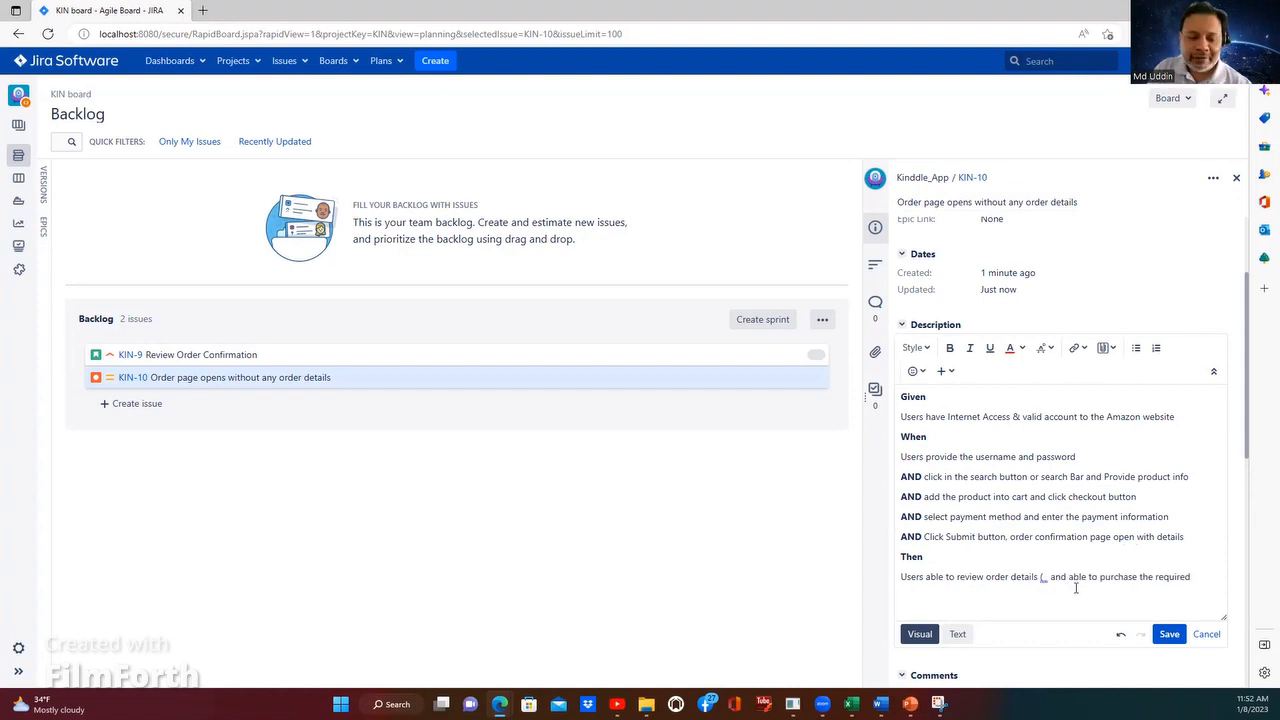
type("Receive")
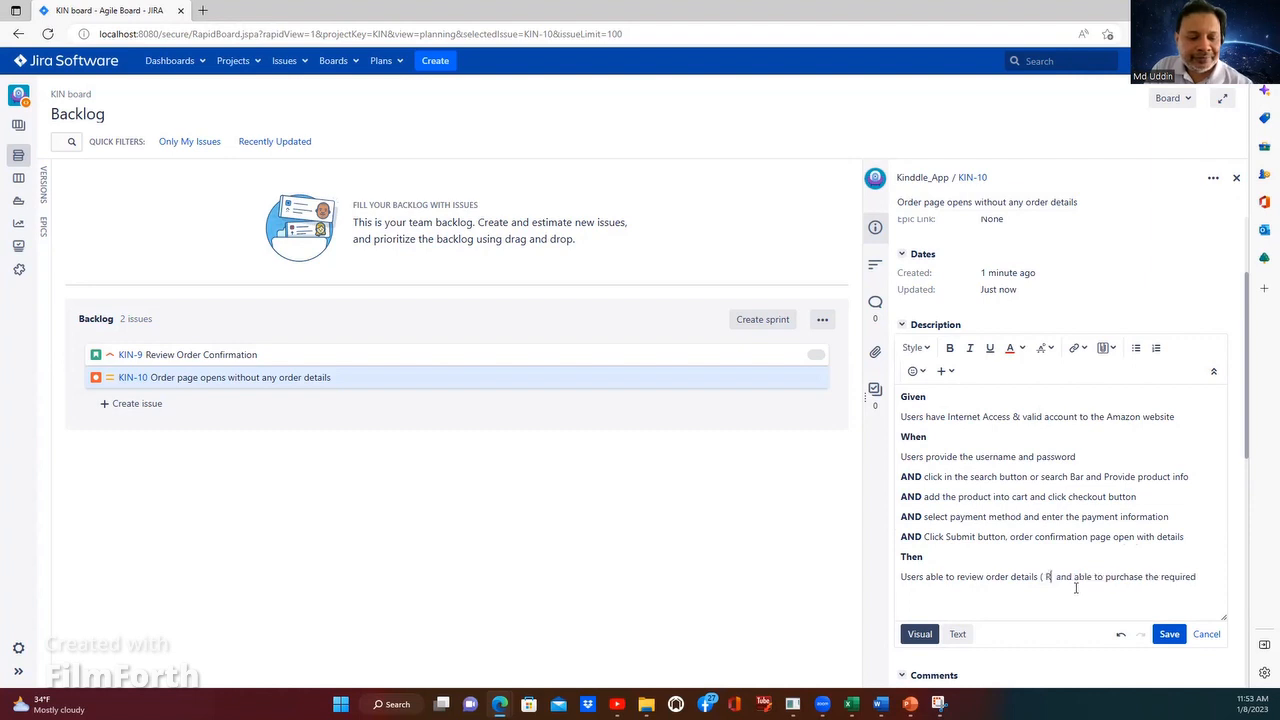
type("r details ")
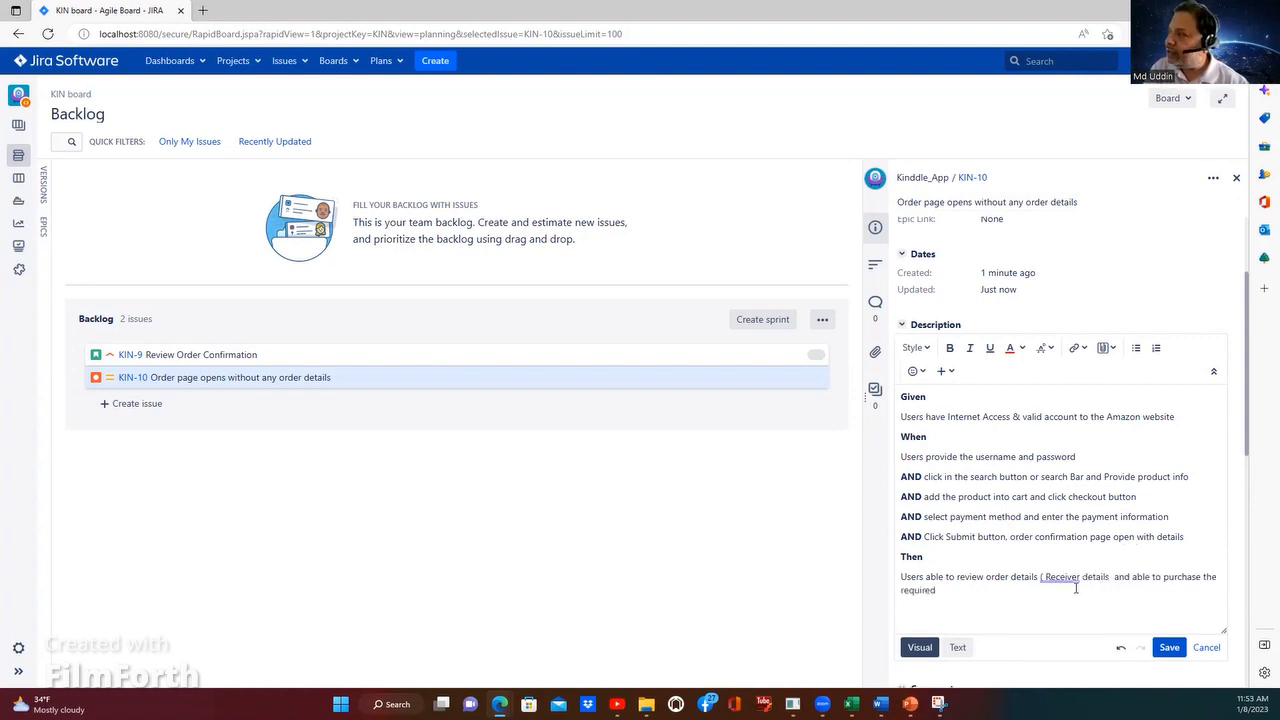
type(",")
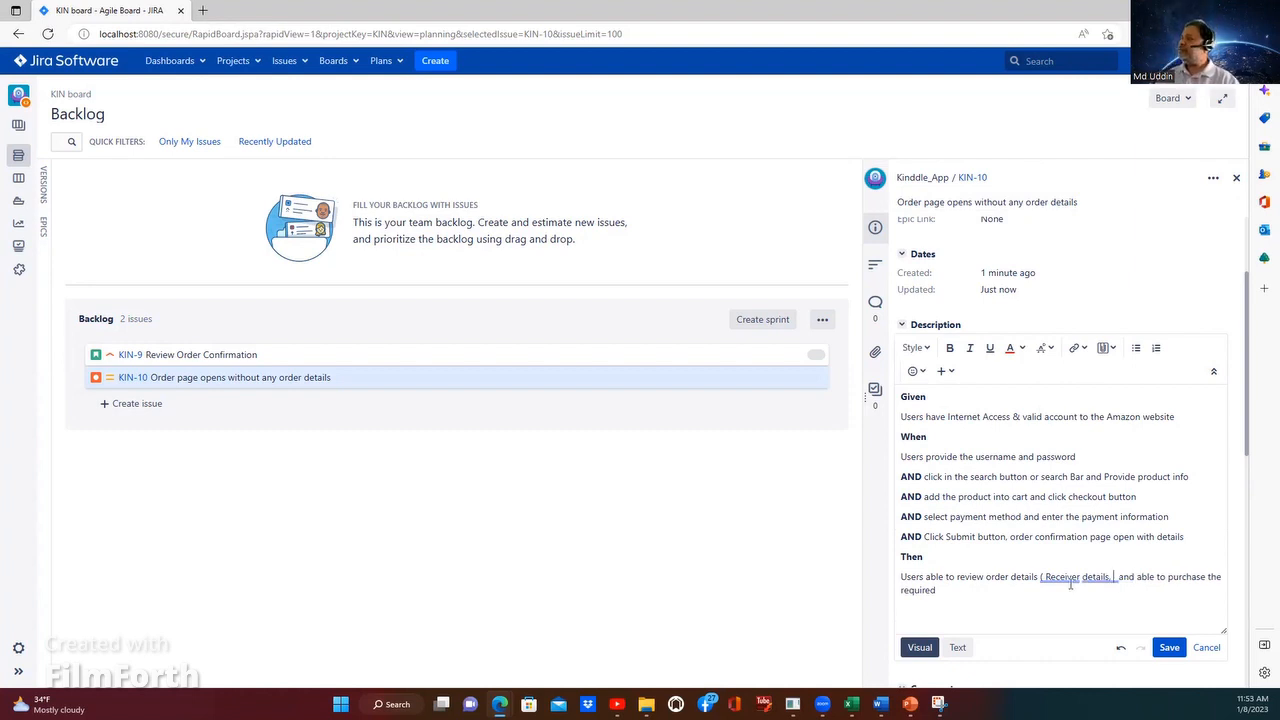
left_click(1064, 578)
left_click(1068, 632)
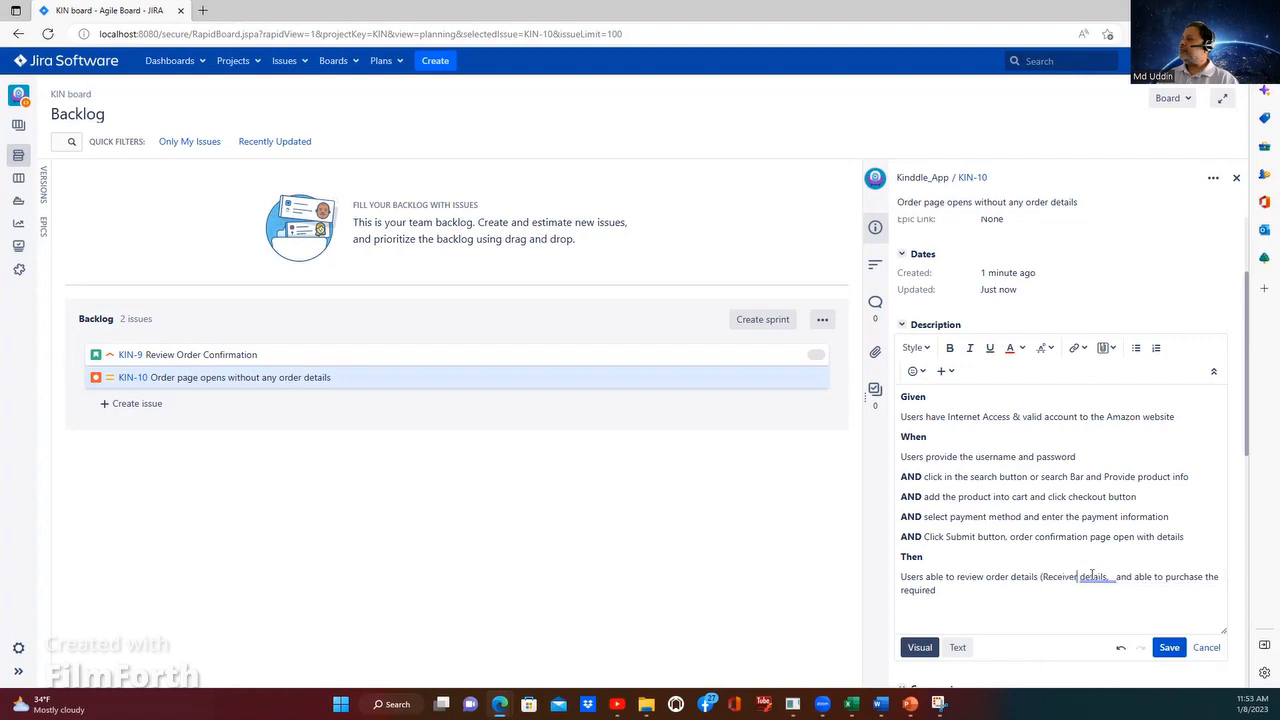
left_click(1103, 629)
left_click(1111, 577)
mouse_move(1117, 577)
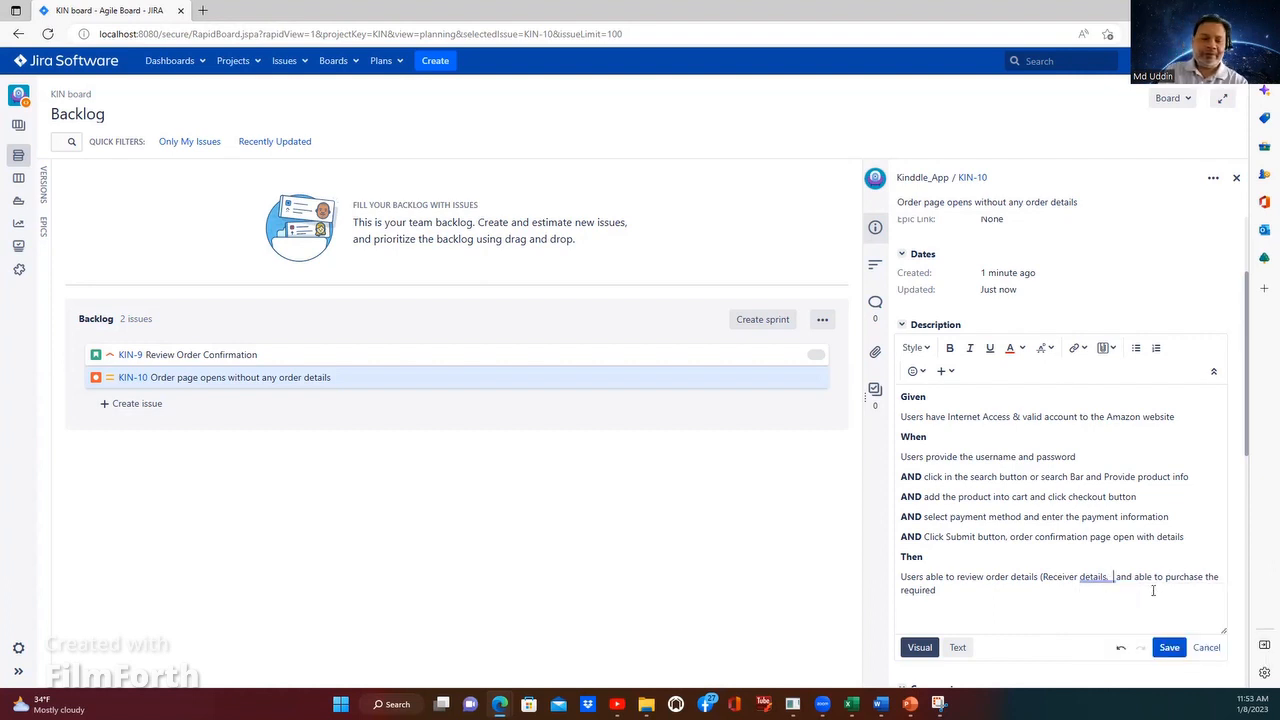
type("Address")
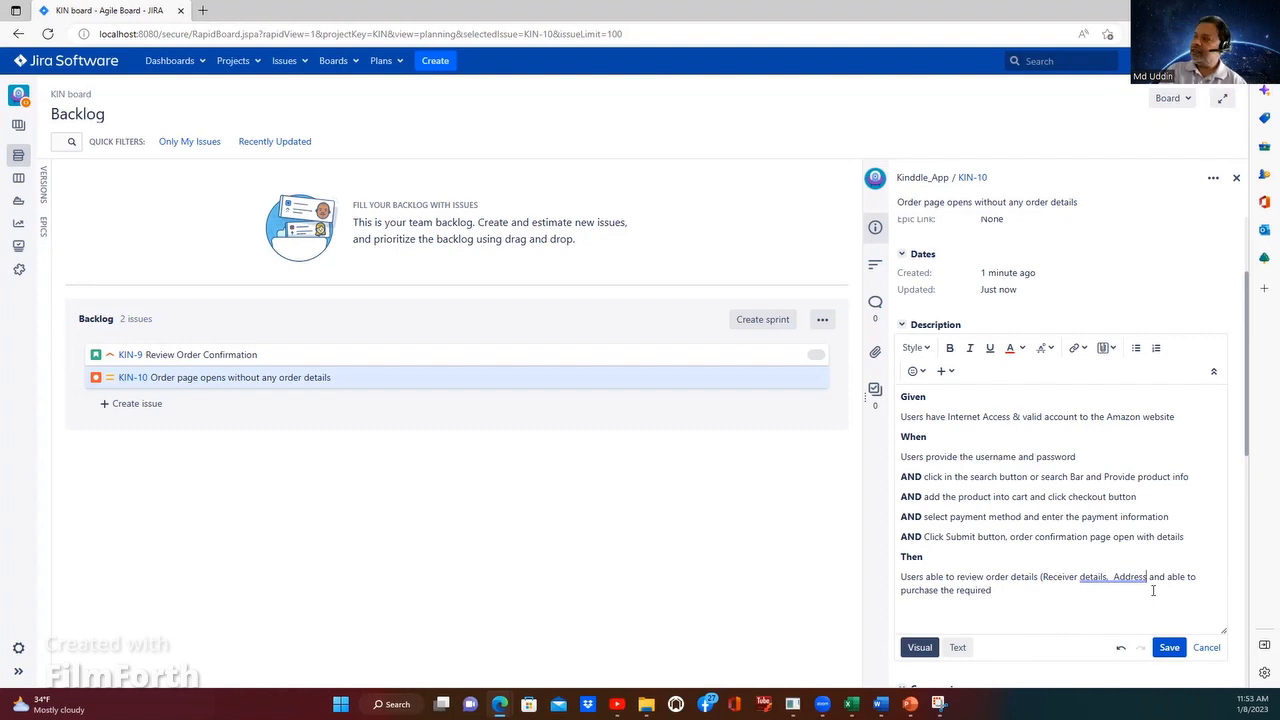
key("BackSpace")
key("BackSpace")
key("BackSpace")
key("BackSpace")
key("BackSpace")
key("BackSpace")
key("BackSpace")
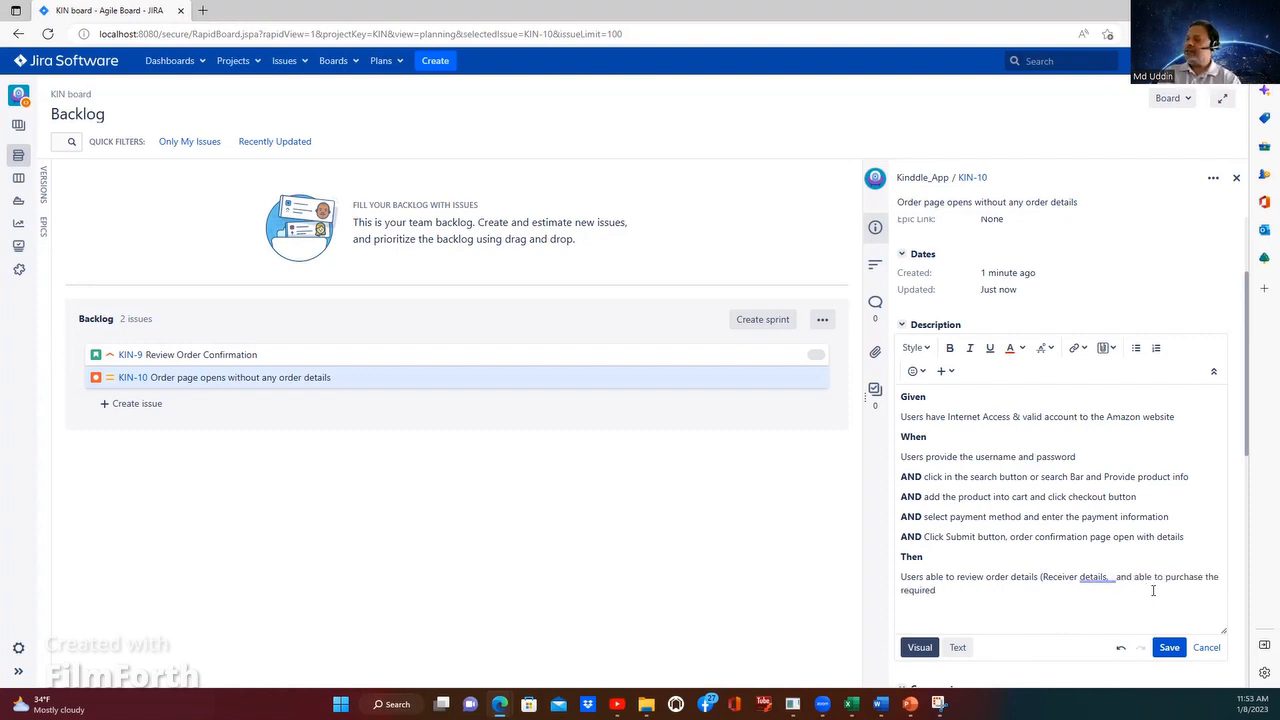
Step: Add "Delivery Date & Time" after "Receiver details" in the Then line, correcting the spelling of "Delivery"
type("Del ")
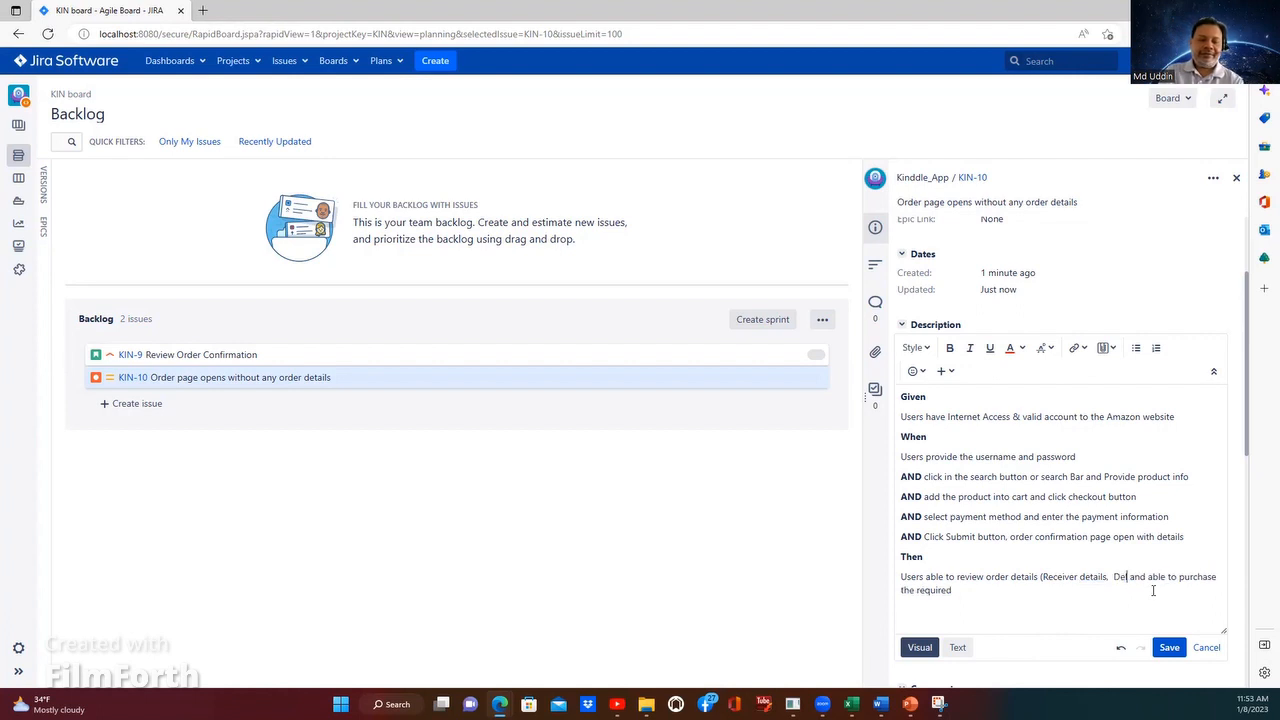
type("eivary ")
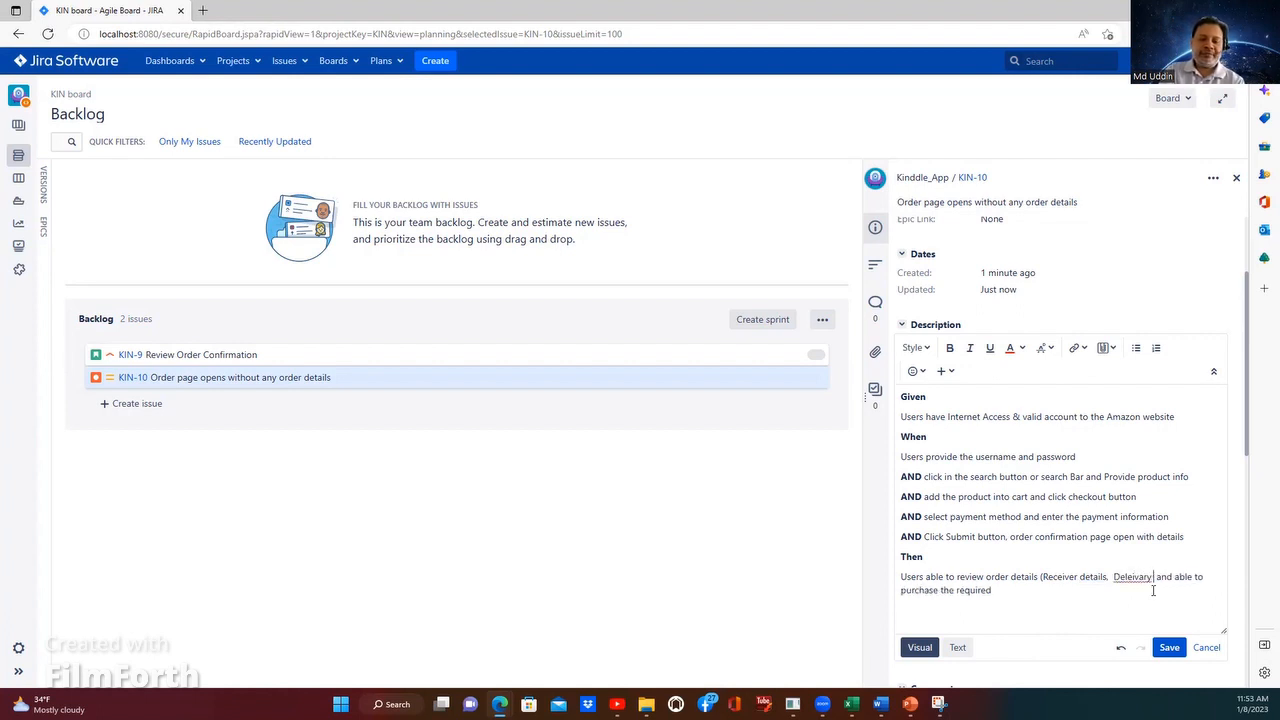
type("Date")
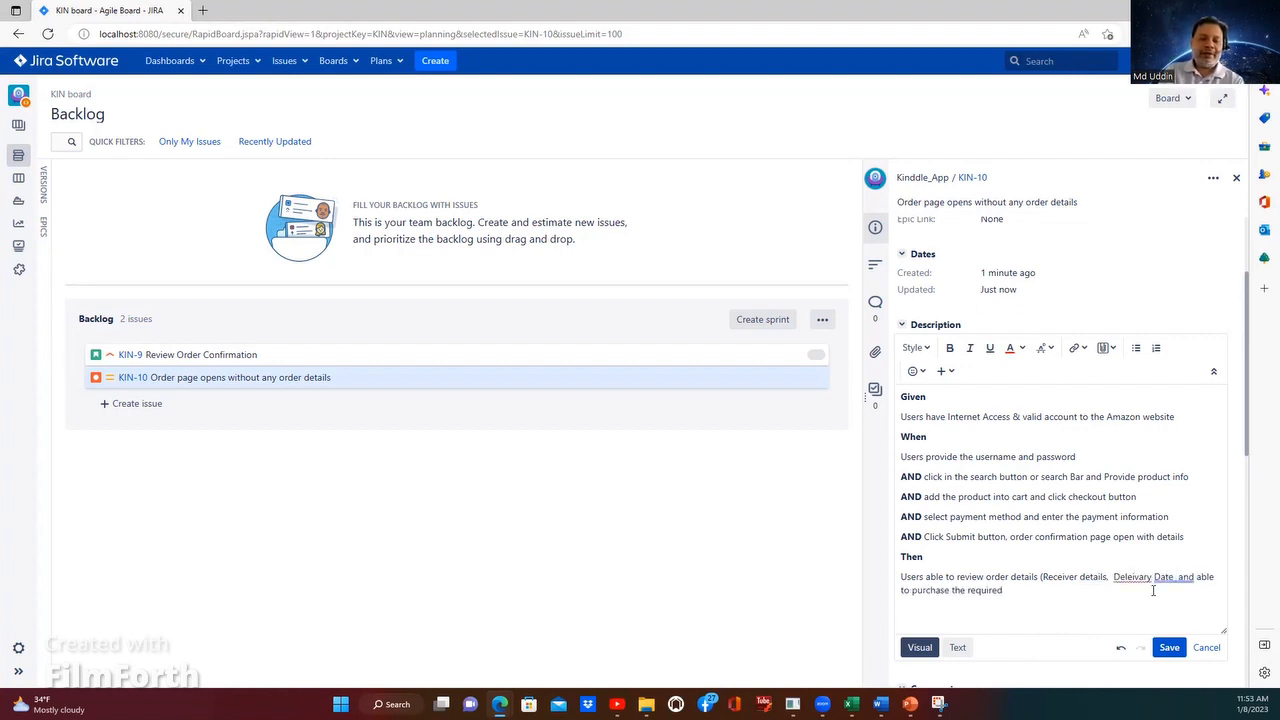
type(" & Time")
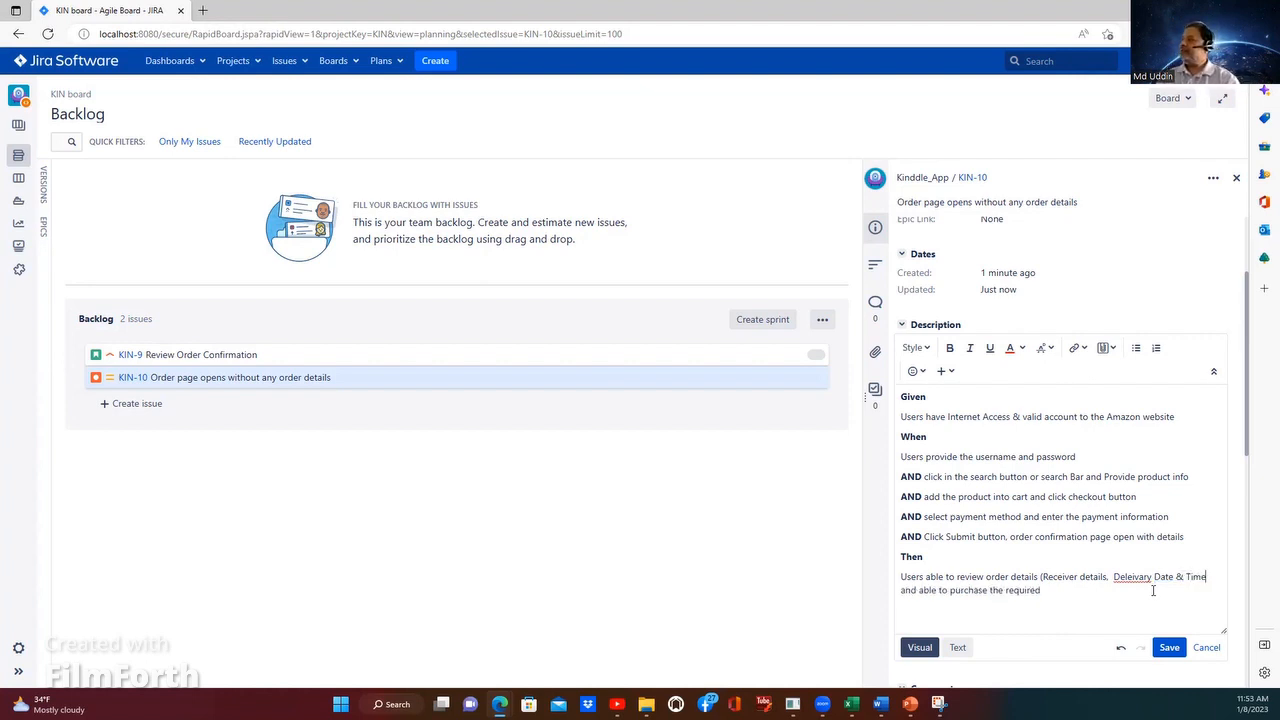
right_click(1134, 576)
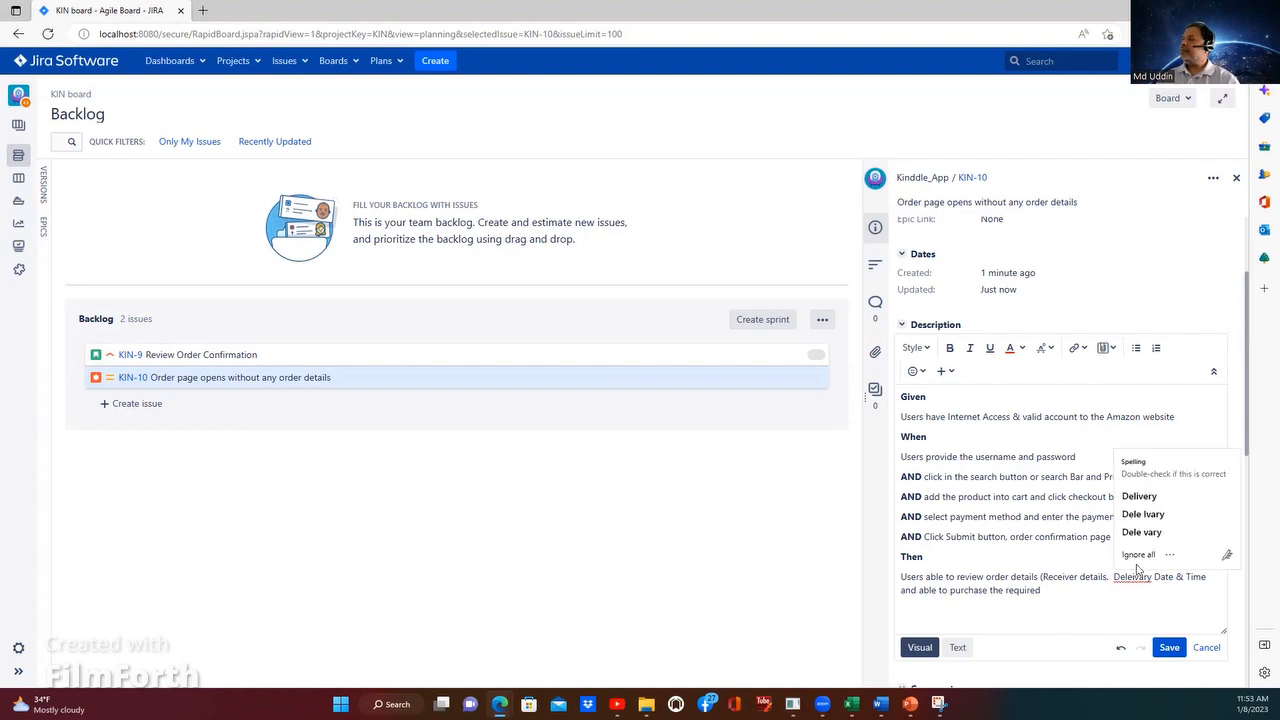
key("Return")
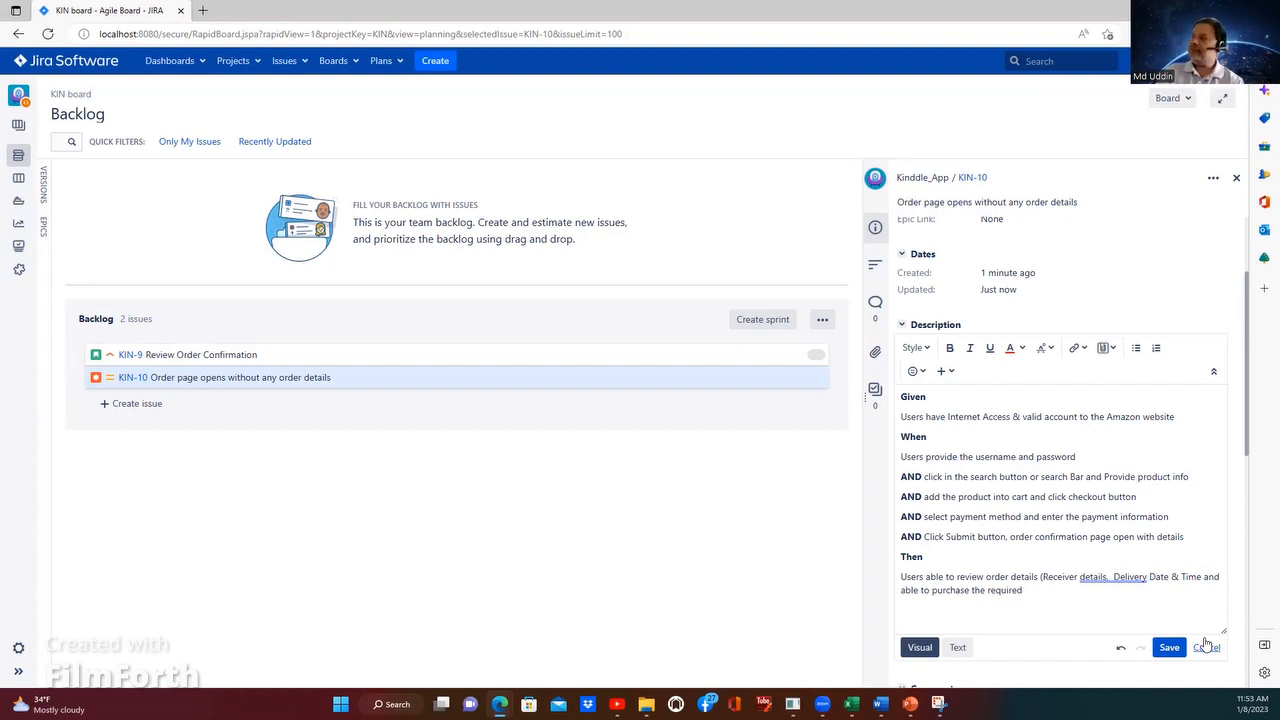
Step: Close the parenthesis after "Time" and accept the grammar suggestions that remove the extra spaces in the Then line
type(")")
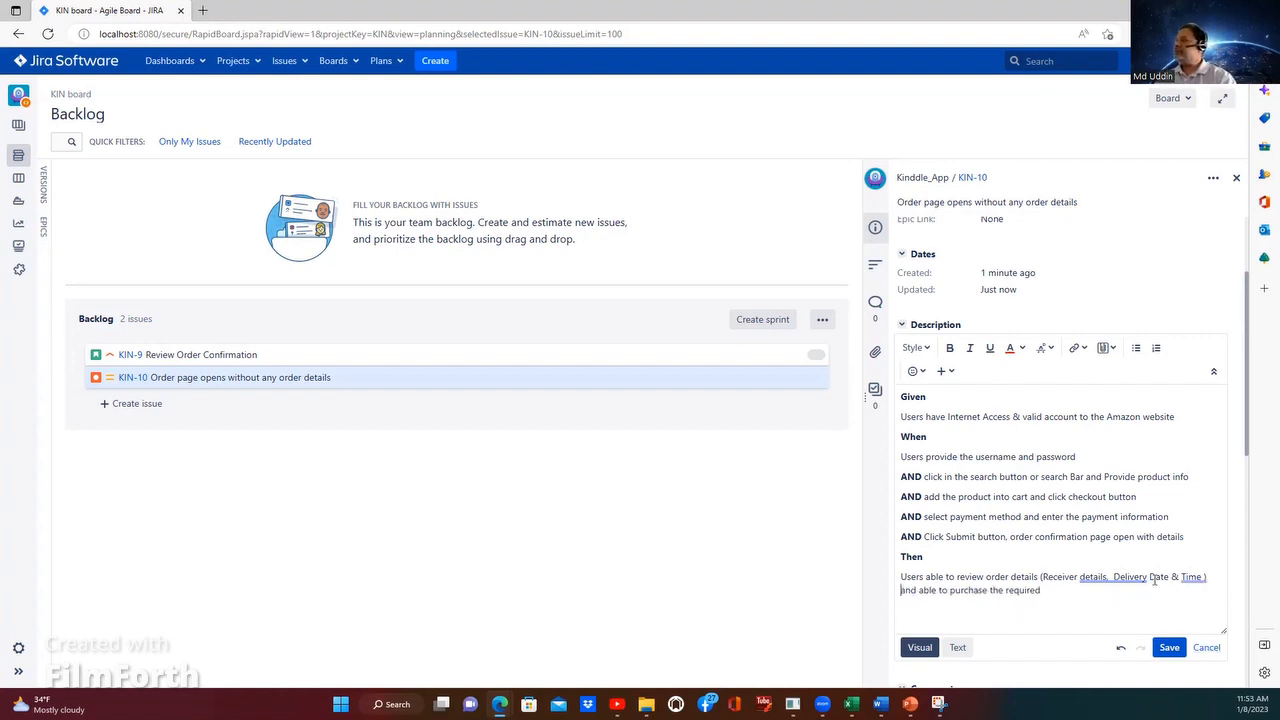
left_click(1193, 577)
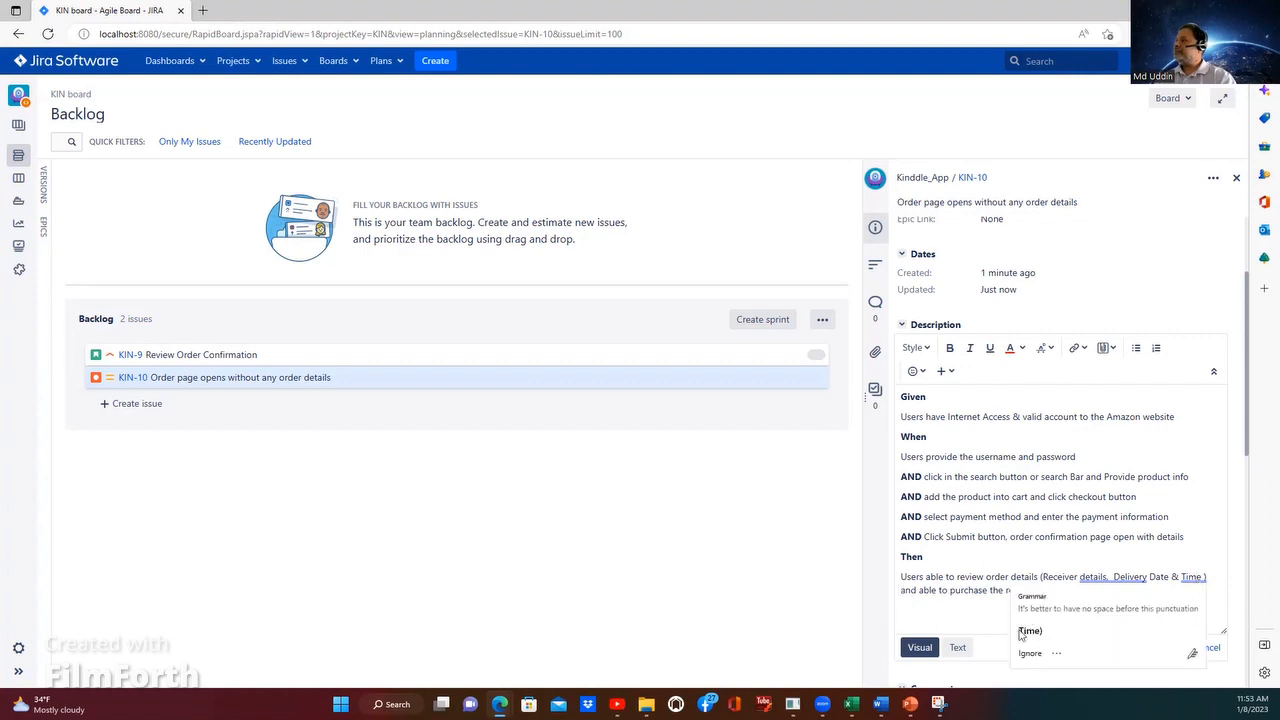
left_click(1021, 634)
left_click(1092, 579)
left_click(1106, 632)
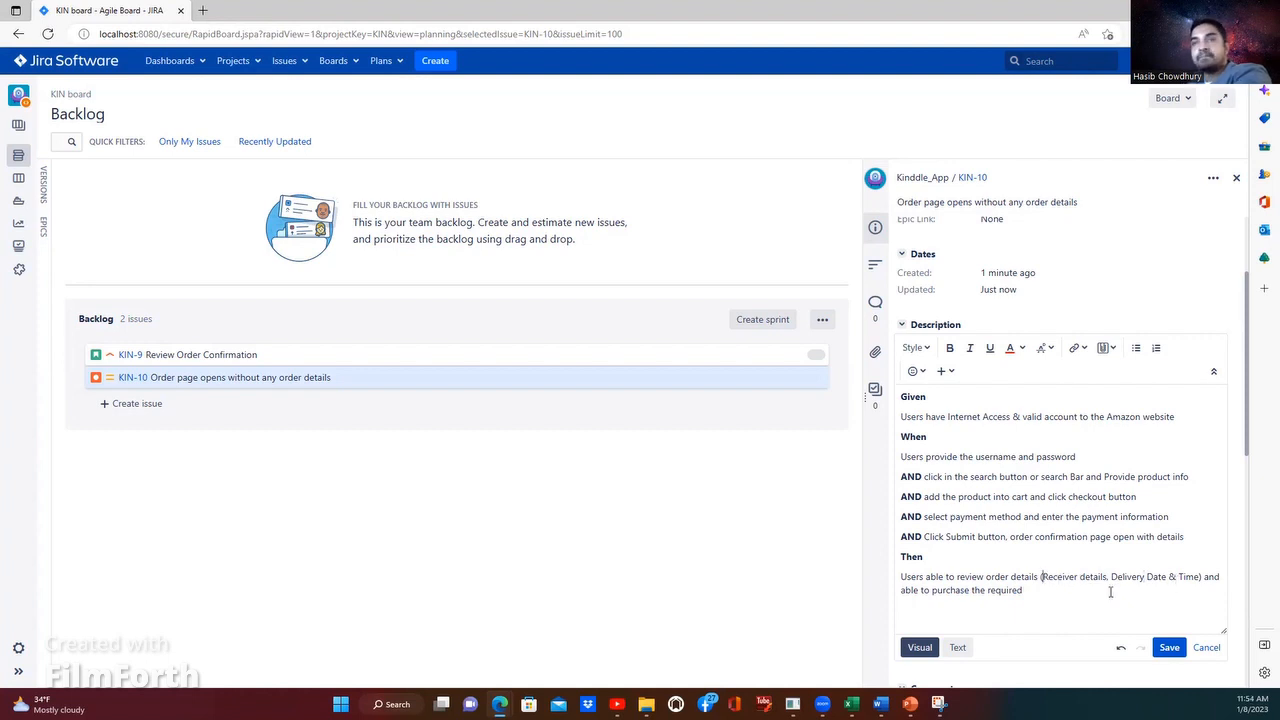
Step: Insert "Product Detail," before "Receiver details" inside the parentheses of the Then line
type("Product ")
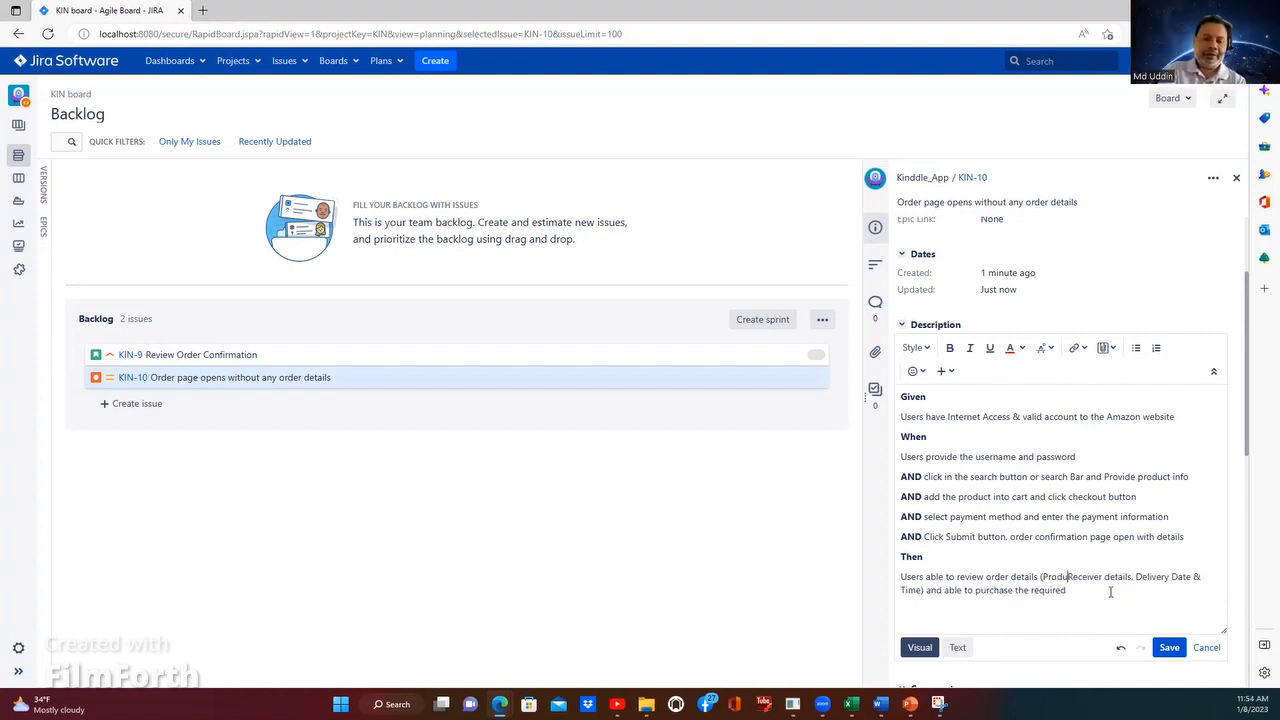
type("Detail")
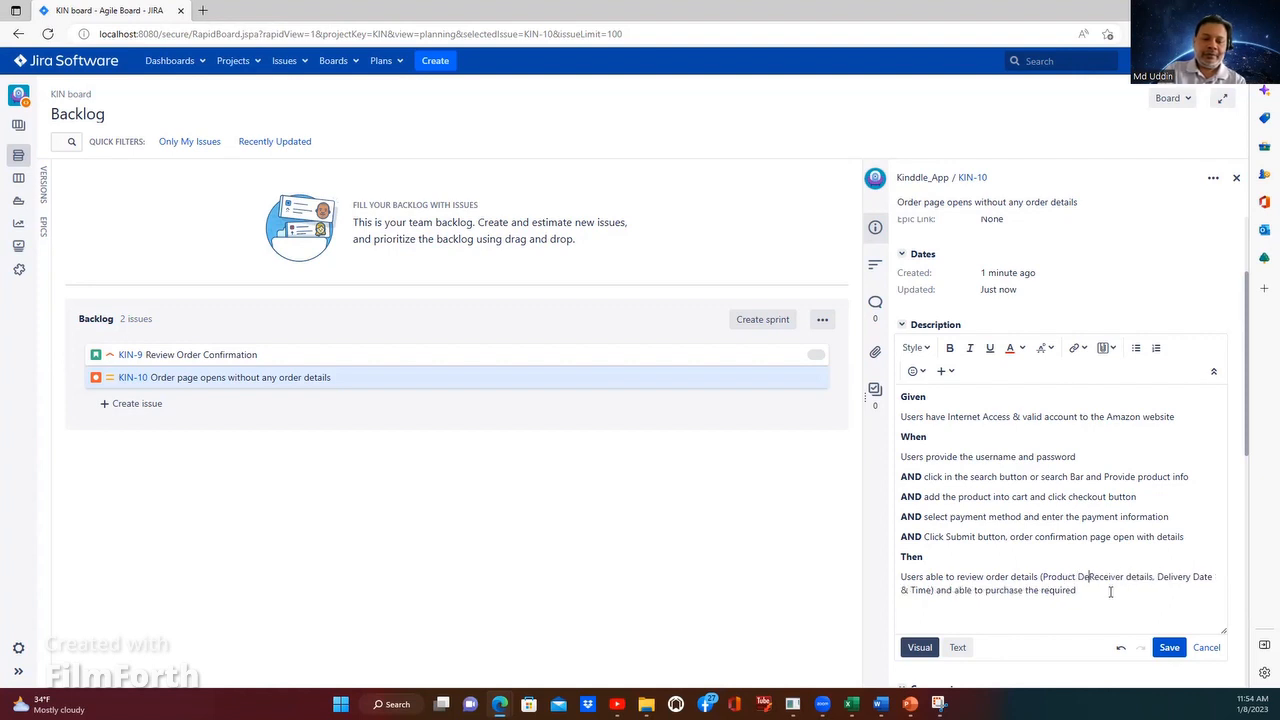
type(",")
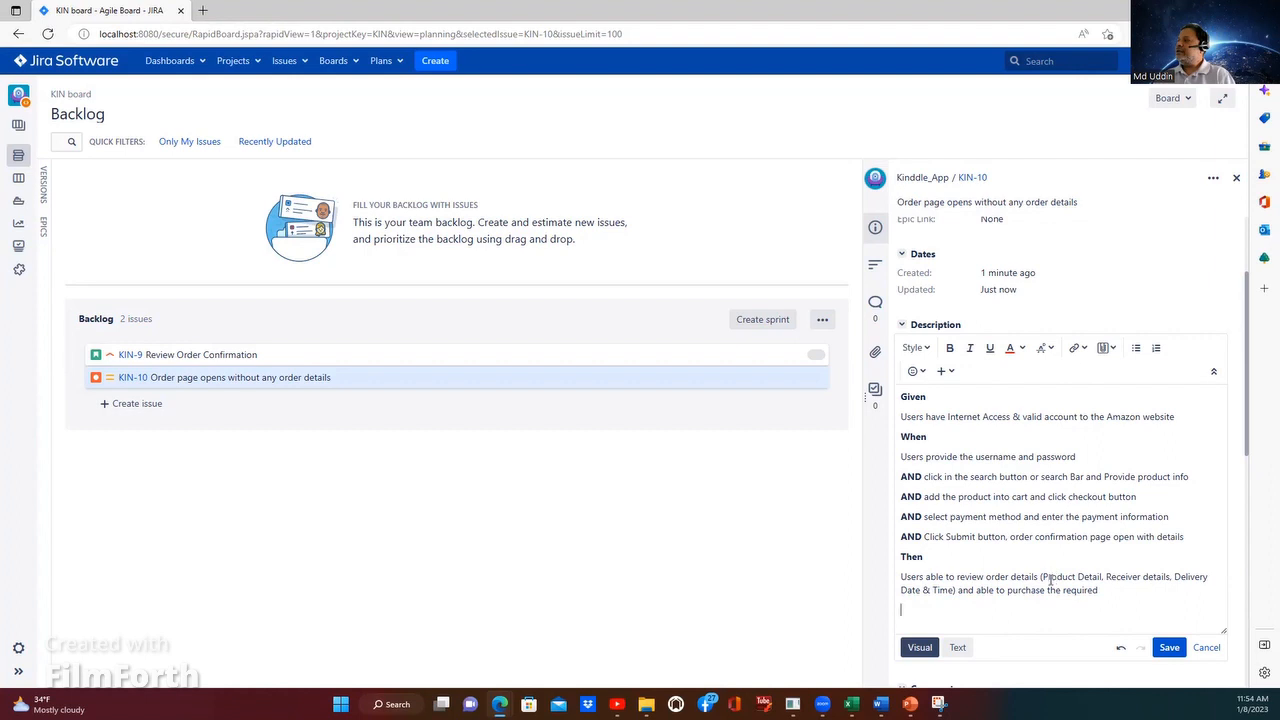
Step: Make the text "Product Detail, Receiver details, Delivery Date & Time" in the Then line bold
left_click_drag(1043, 578, 953, 590)
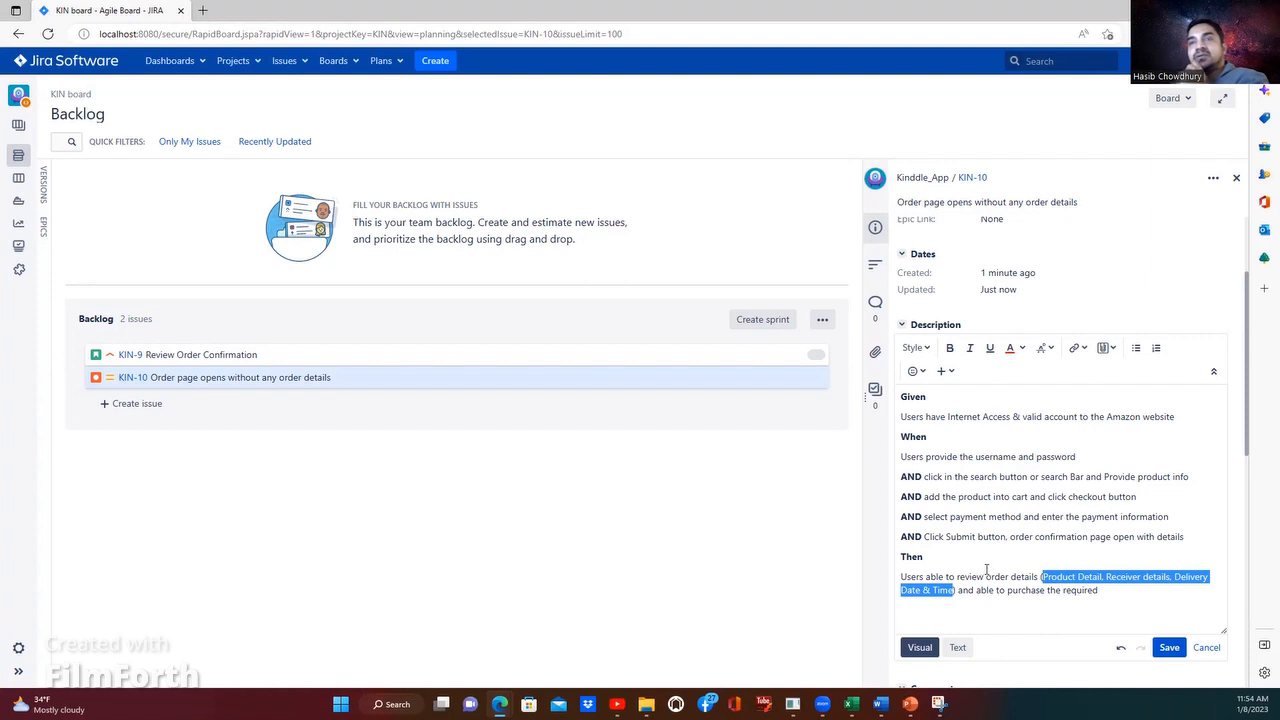
key("ctrl+b")
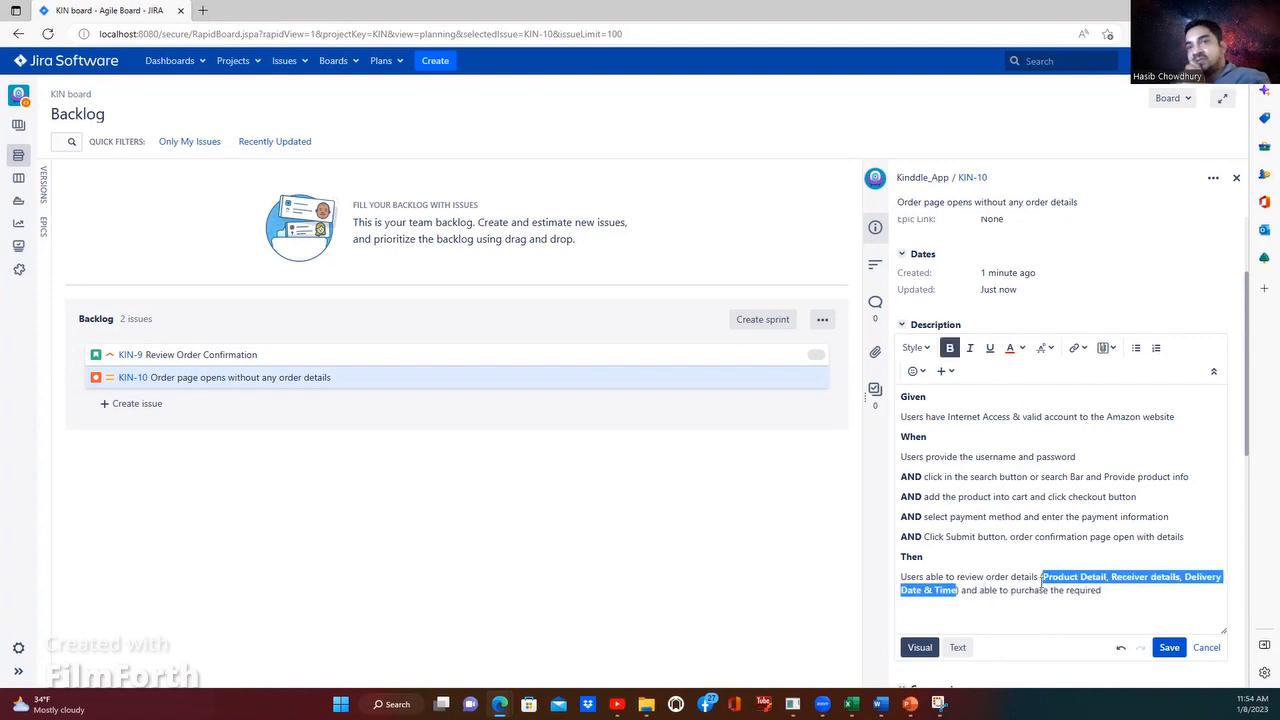
left_click(1041, 583)
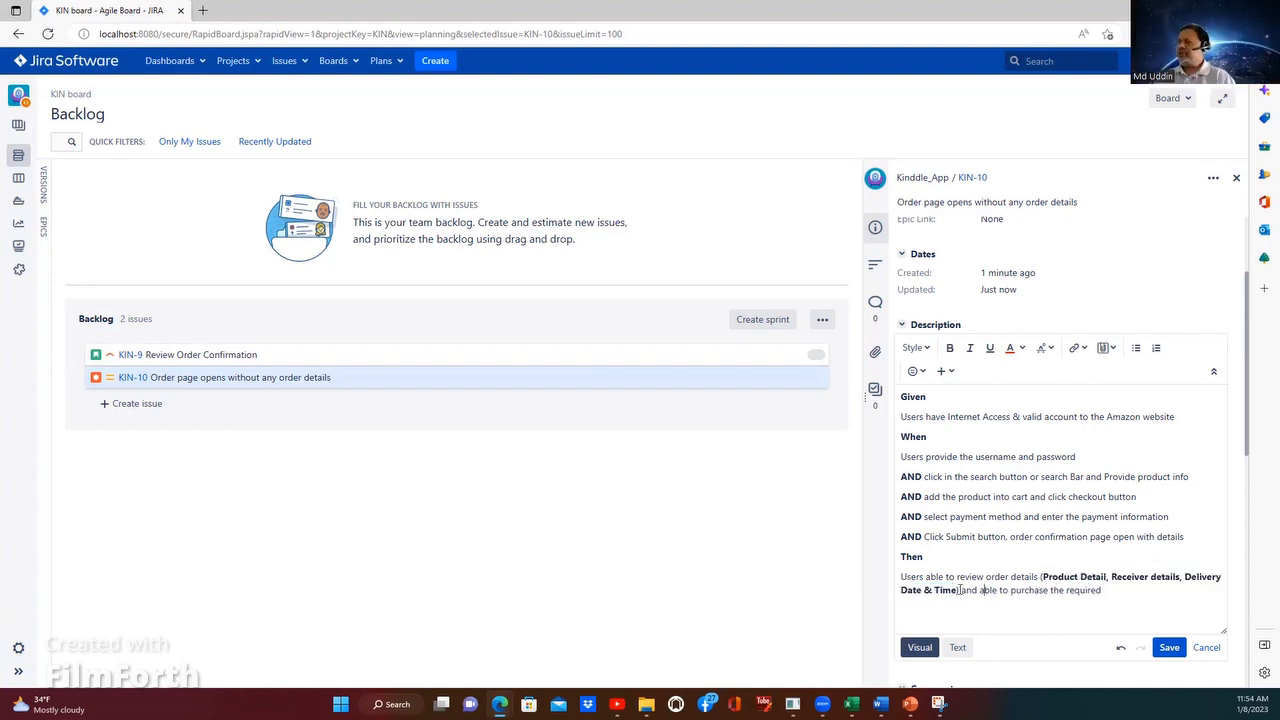
Step: Append ", Amount" in bold after "Delivery Date & Time" inside the parentheses
left_click(957, 590)
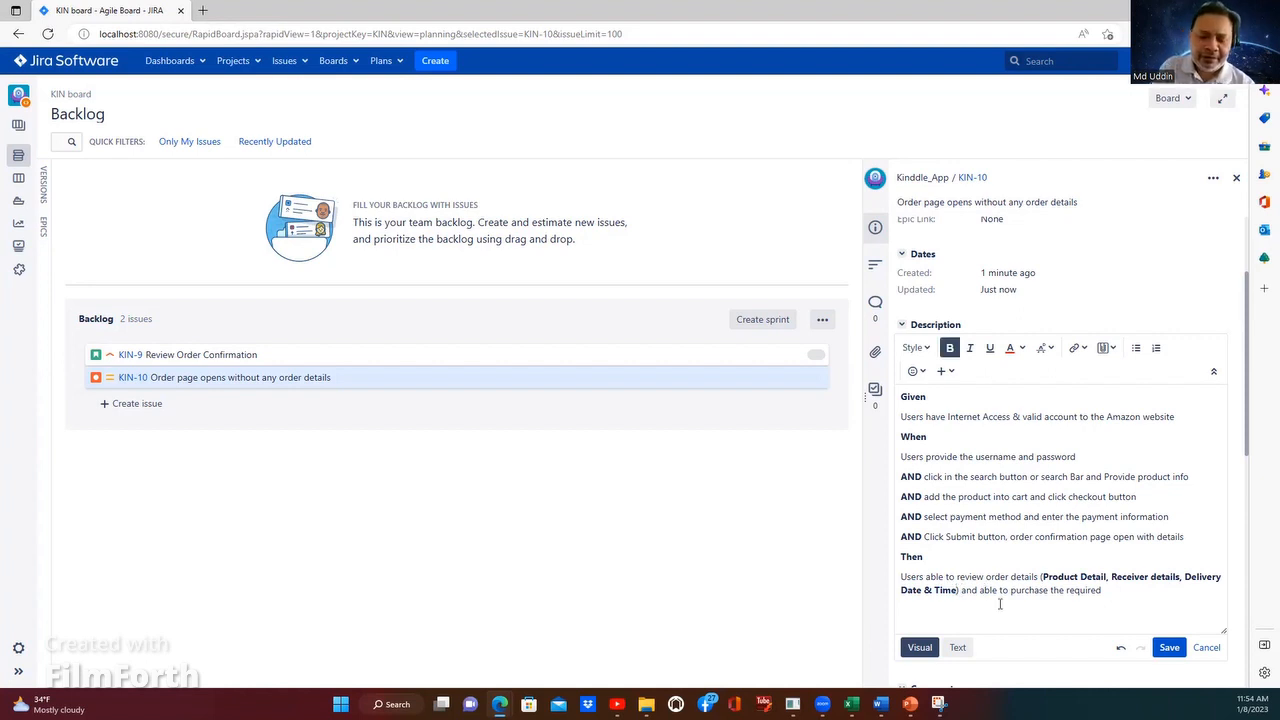
type(", ")
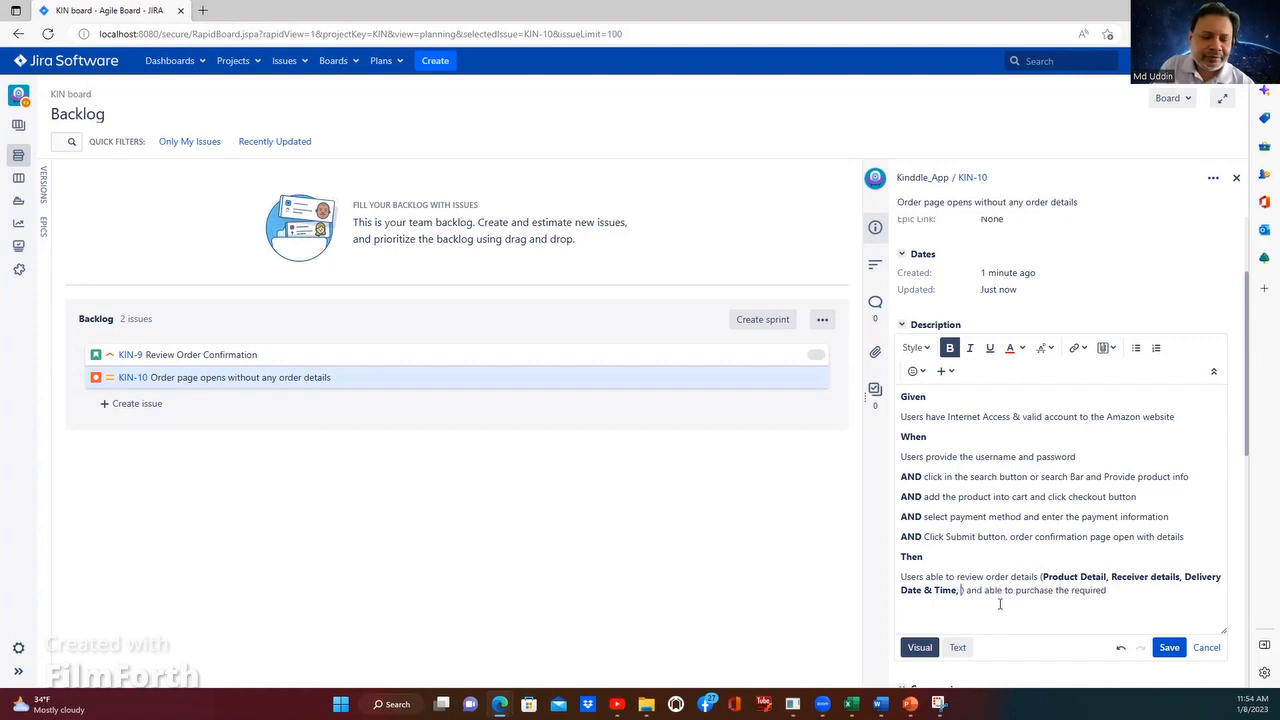
type("Amount")
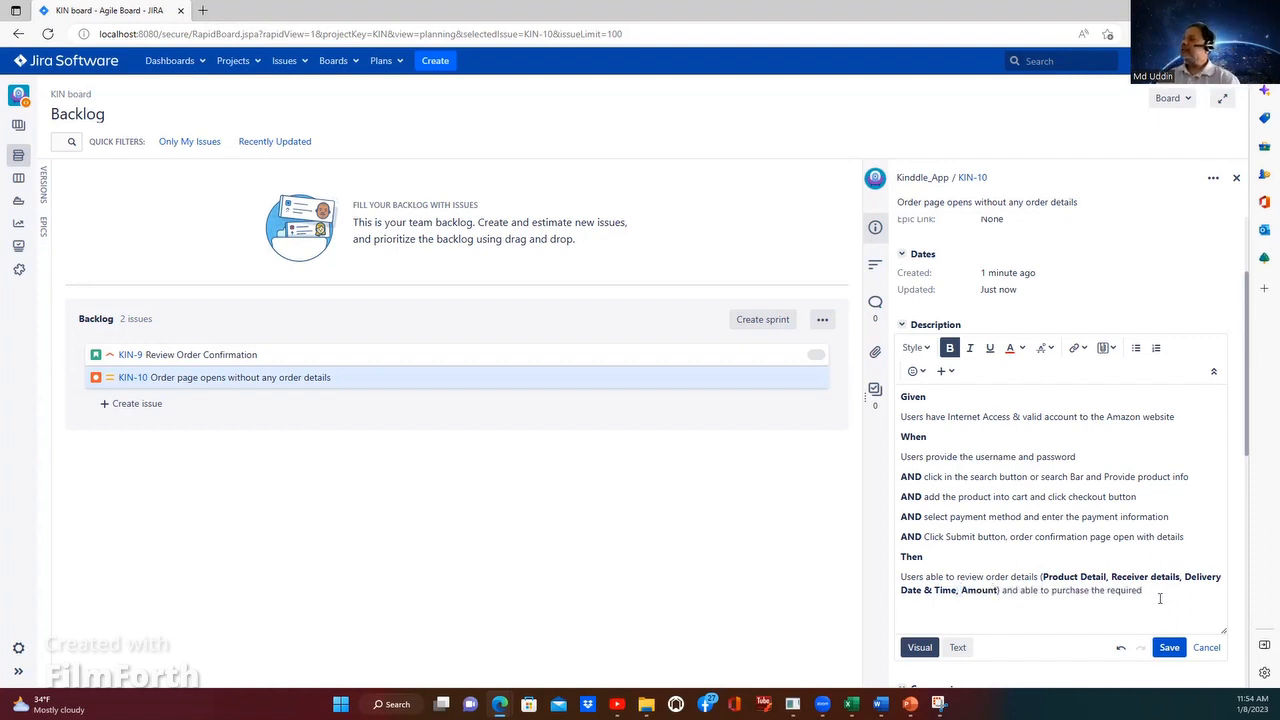
left_click(1061, 616)
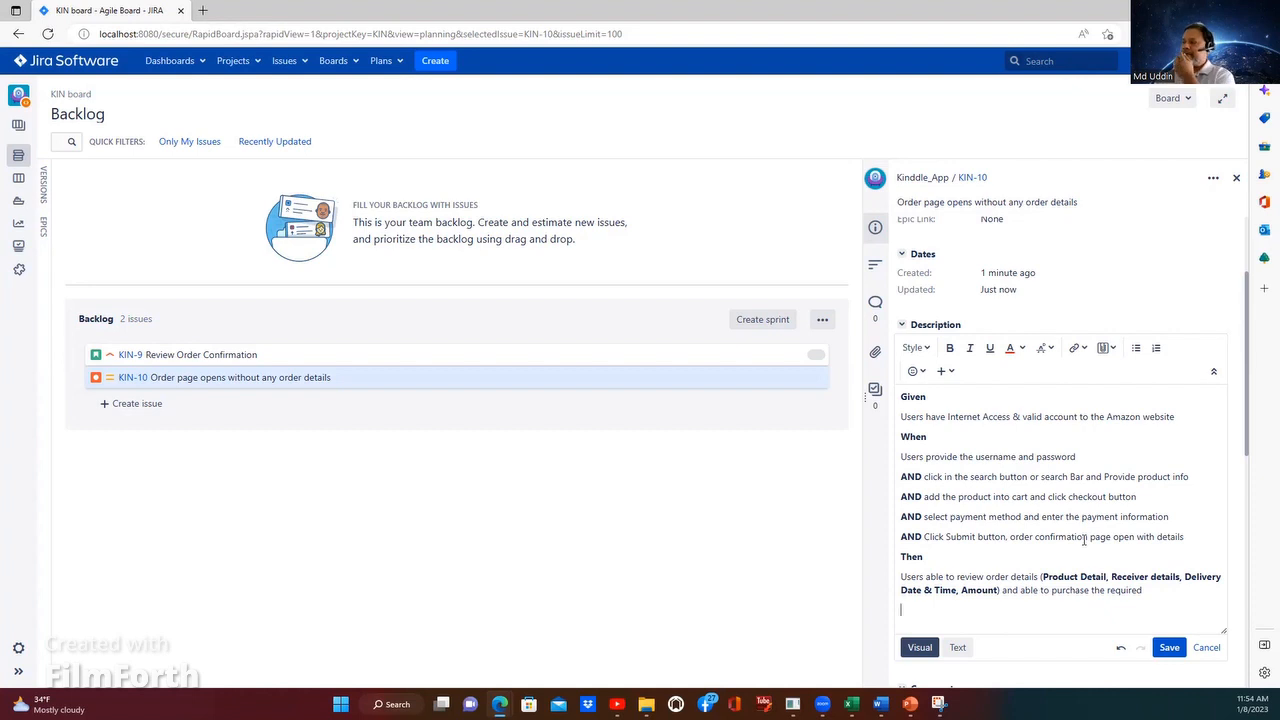
Step: Review KIN-10's detail fields, edited description, comments, attachments and sub-tasks sections
scroll(1084, 540, "up", 3)
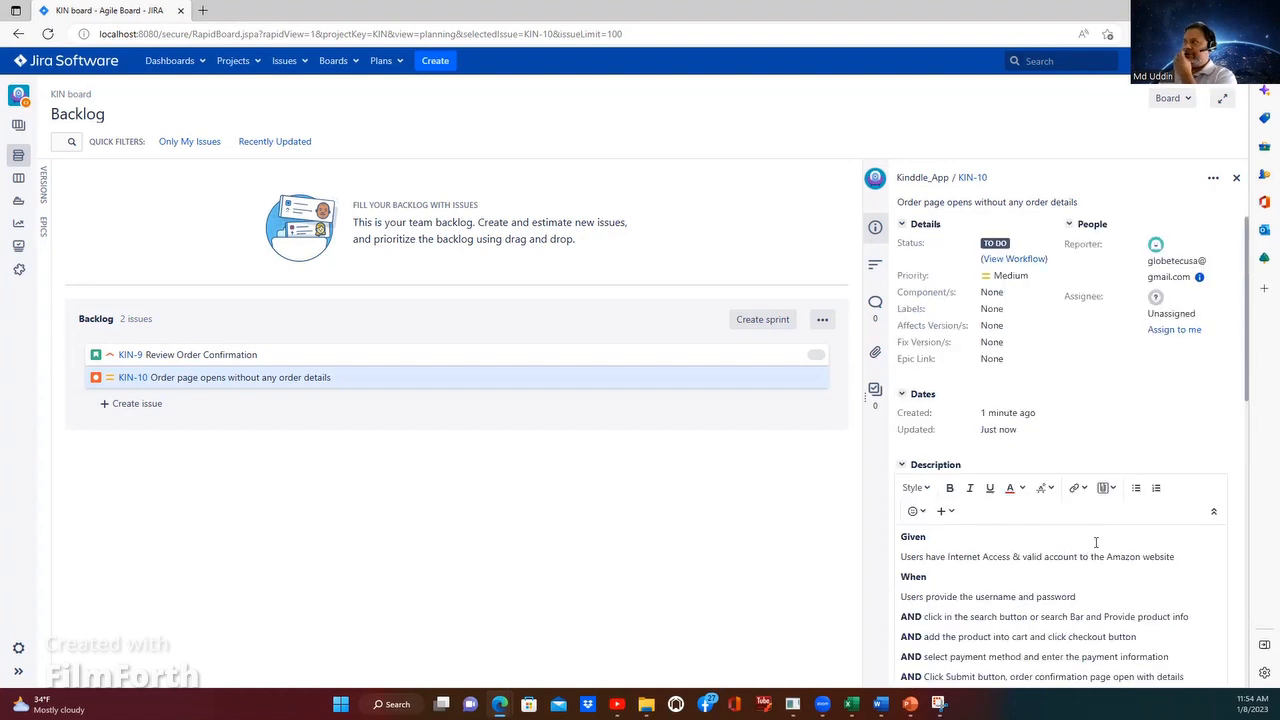
scroll(1104, 540, "down", 2)
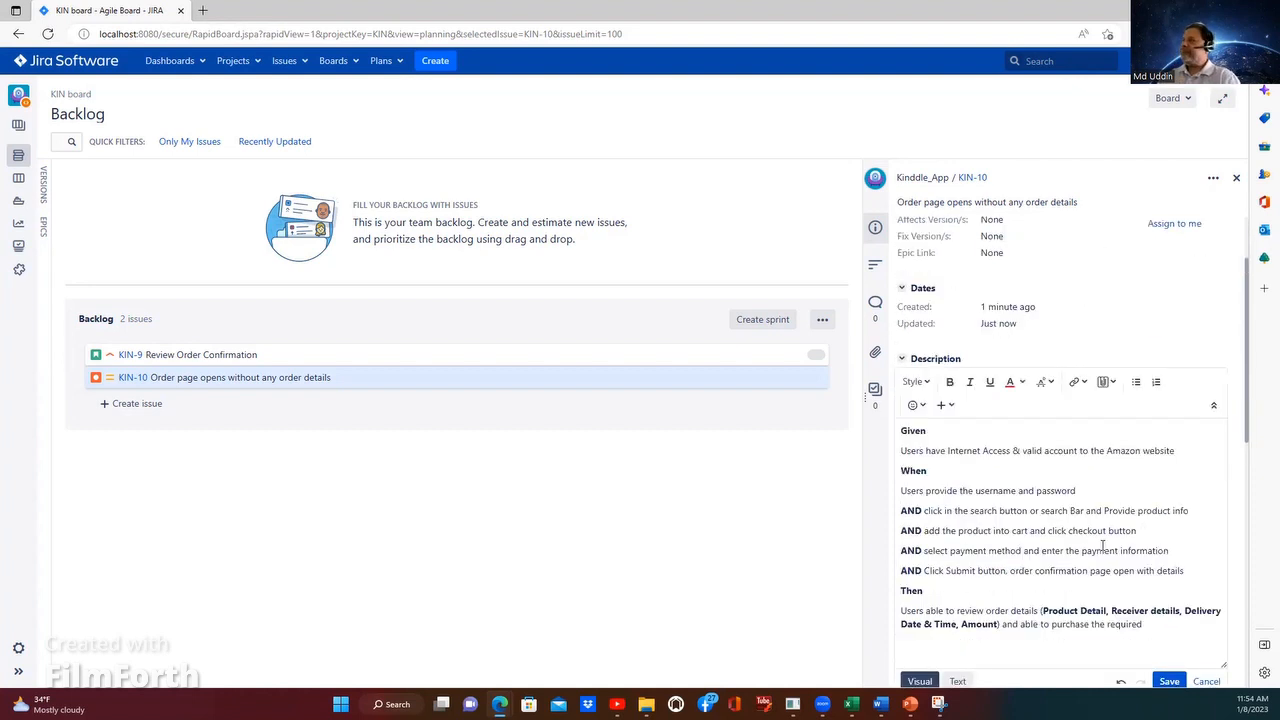
scroll(1083, 509, "down", 5)
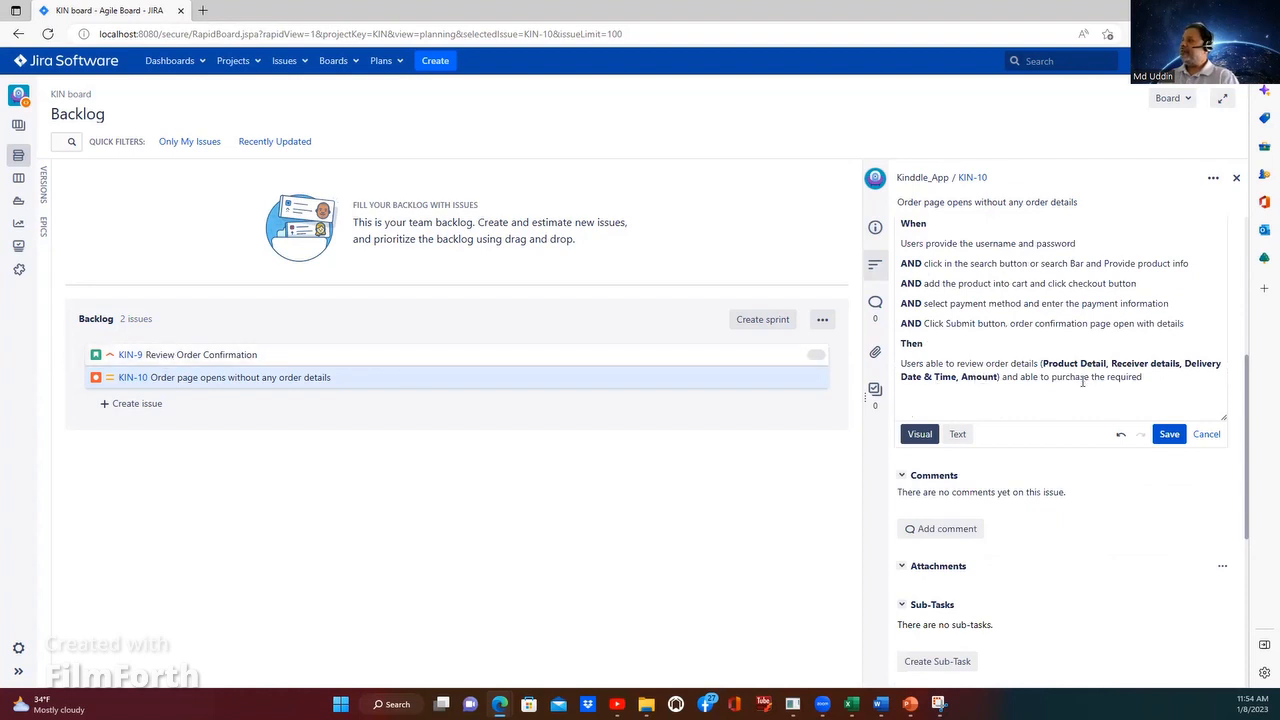
scroll(1082, 382, "down", 3)
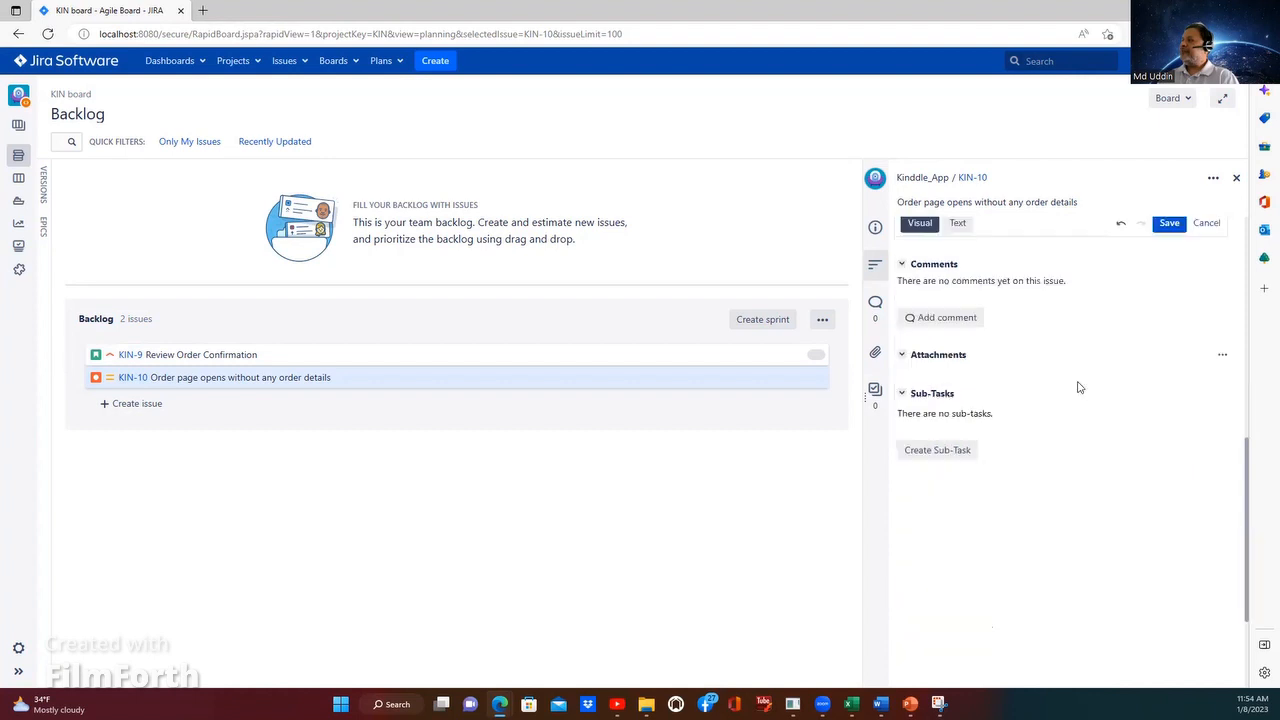
scroll(1071, 385, "up", 3)
scroll(1071, 392, "up", 3)
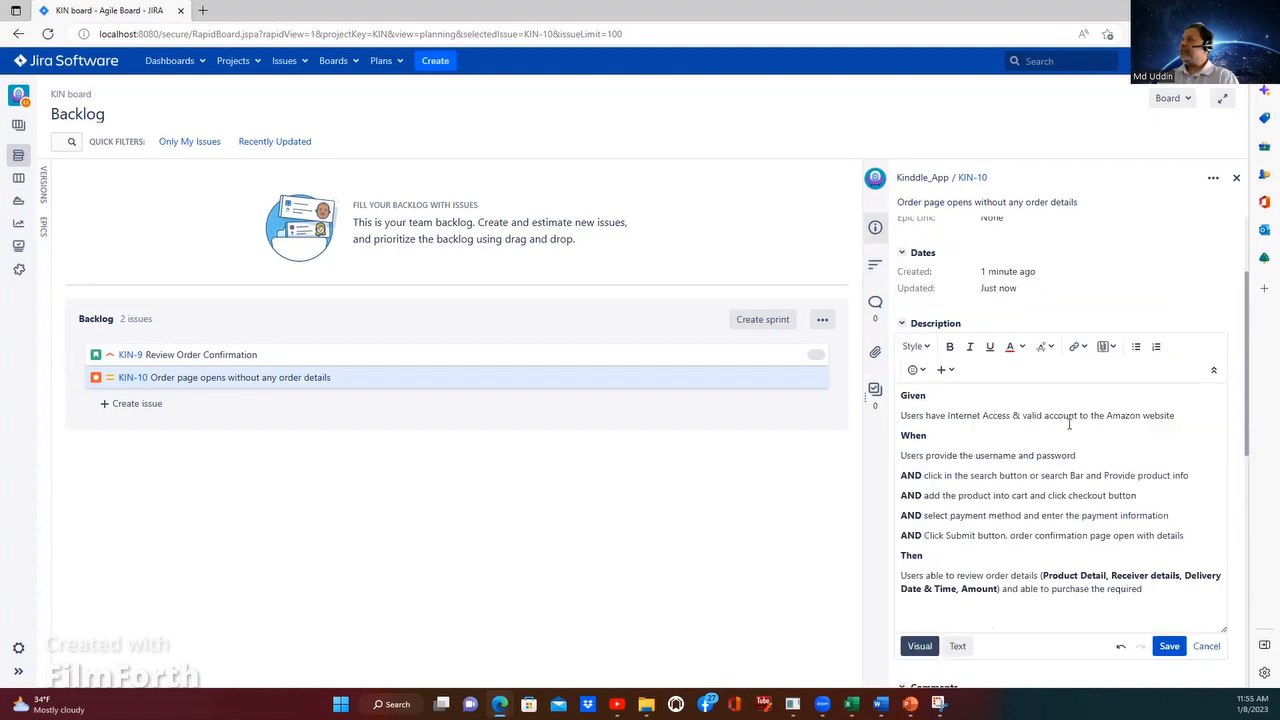
scroll(1030, 515, "down", 1)
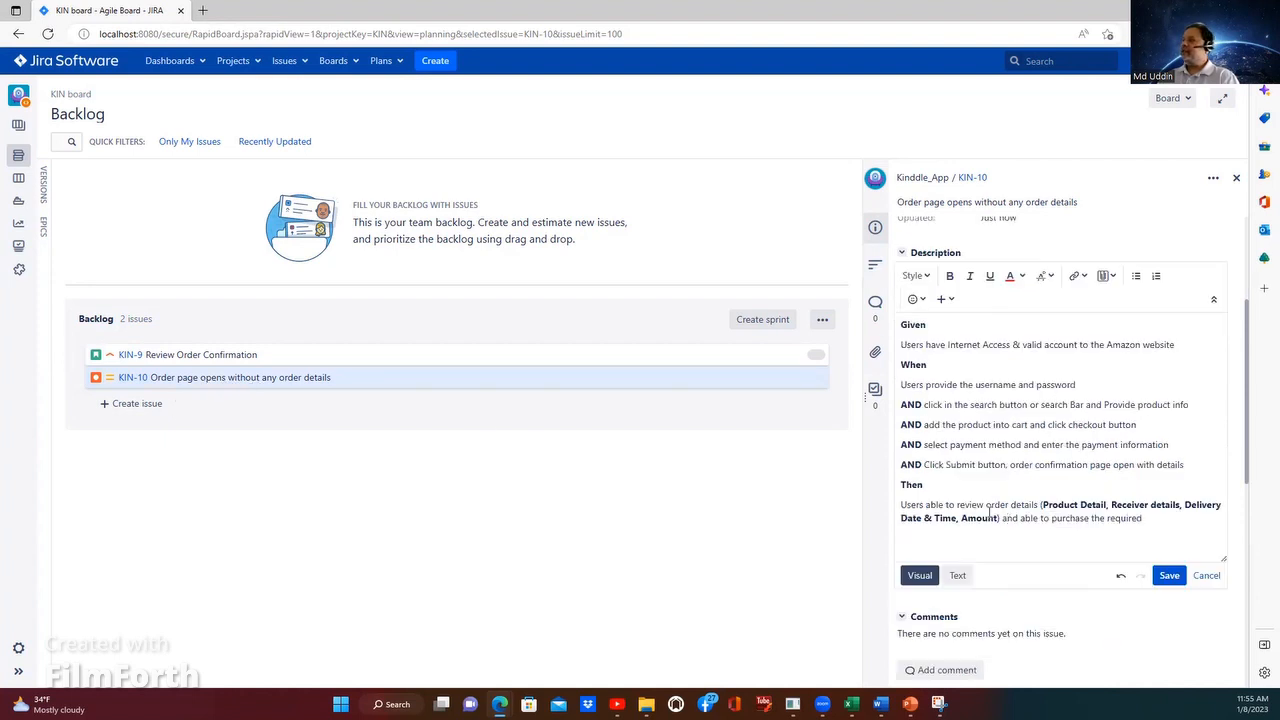
Step: Make "order details" in the Then line bold and check the parenthesised list that follows it
left_click_drag(986, 505, 1052, 490)
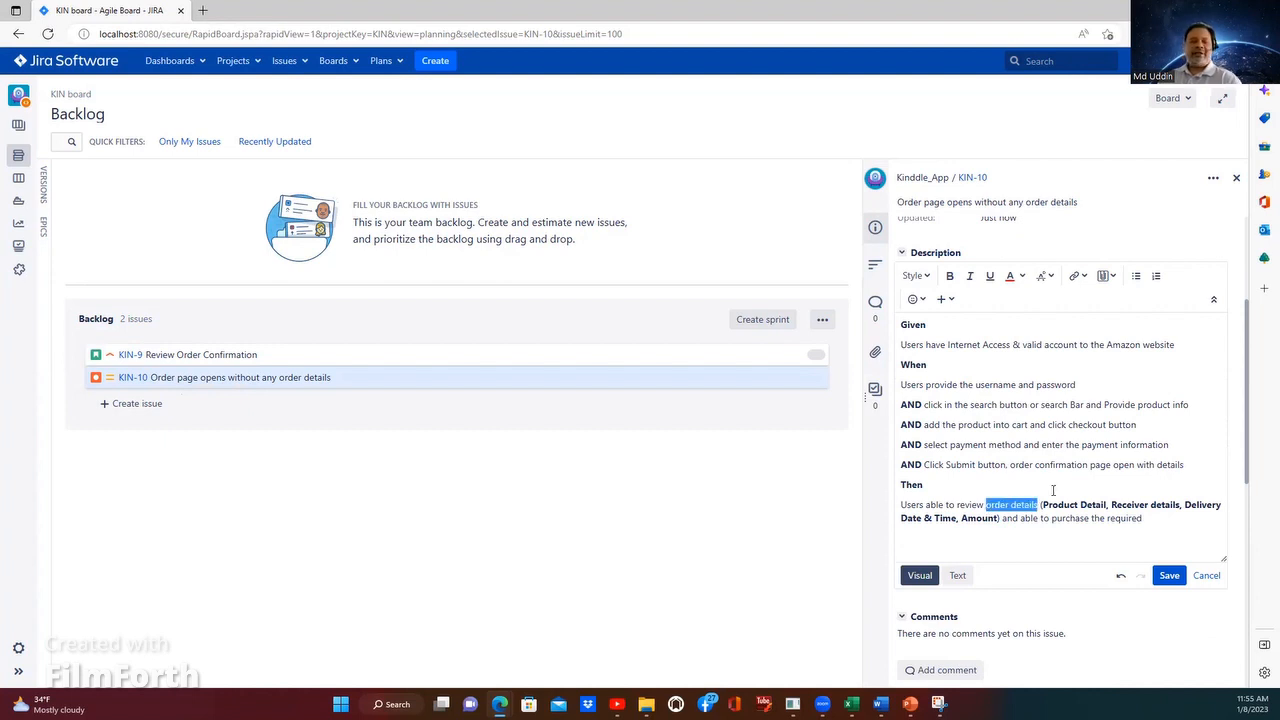
key("ctrl+b")
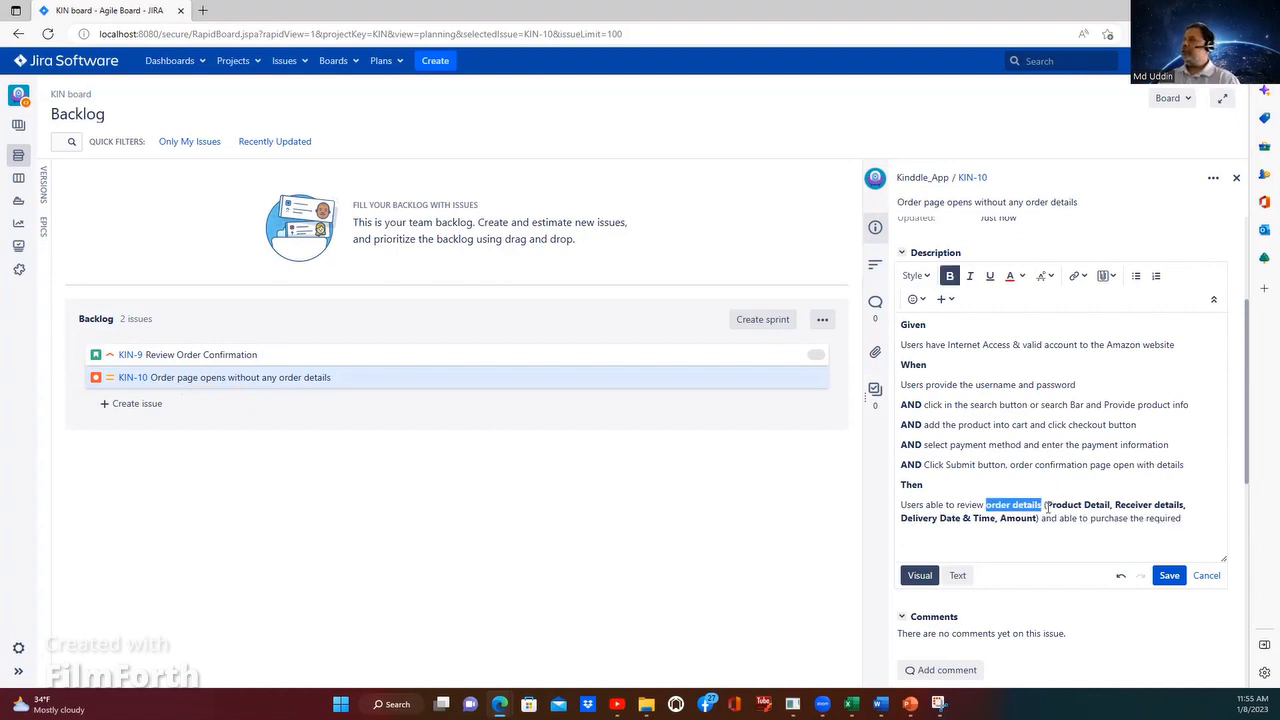
left_click(1047, 505)
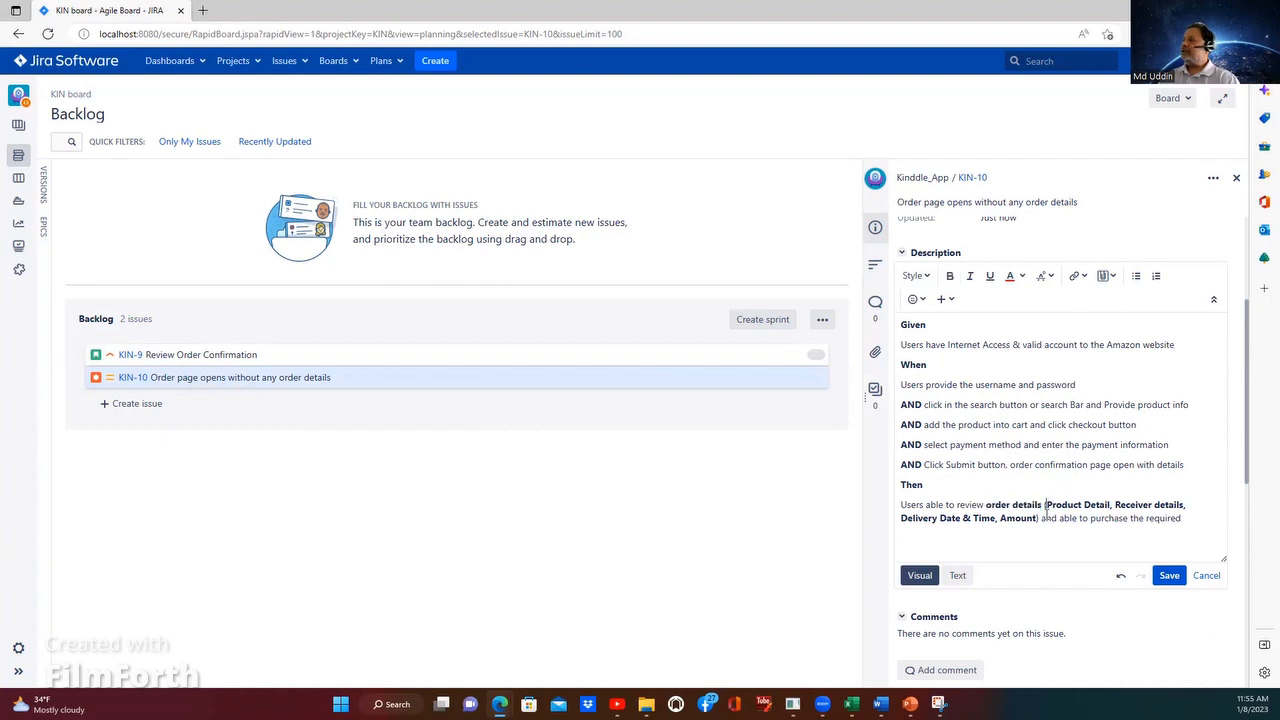
left_click(1041, 518, "shift")
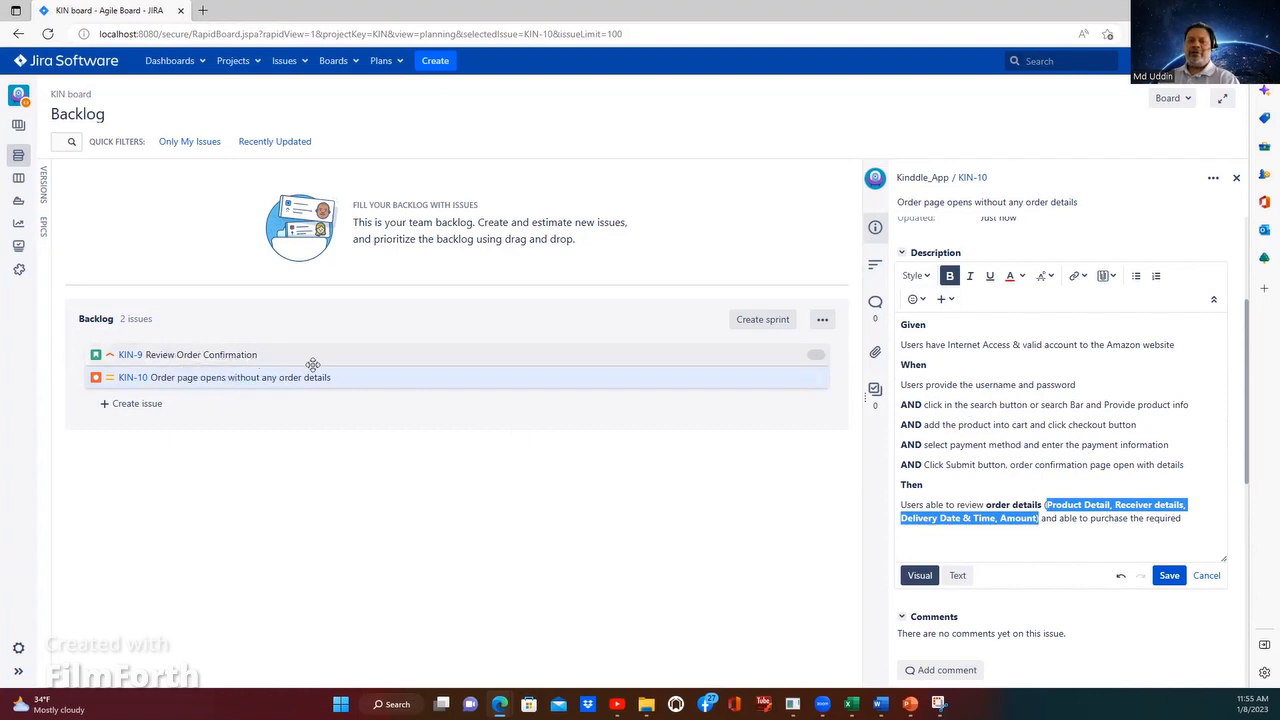
left_click(1073, 532)
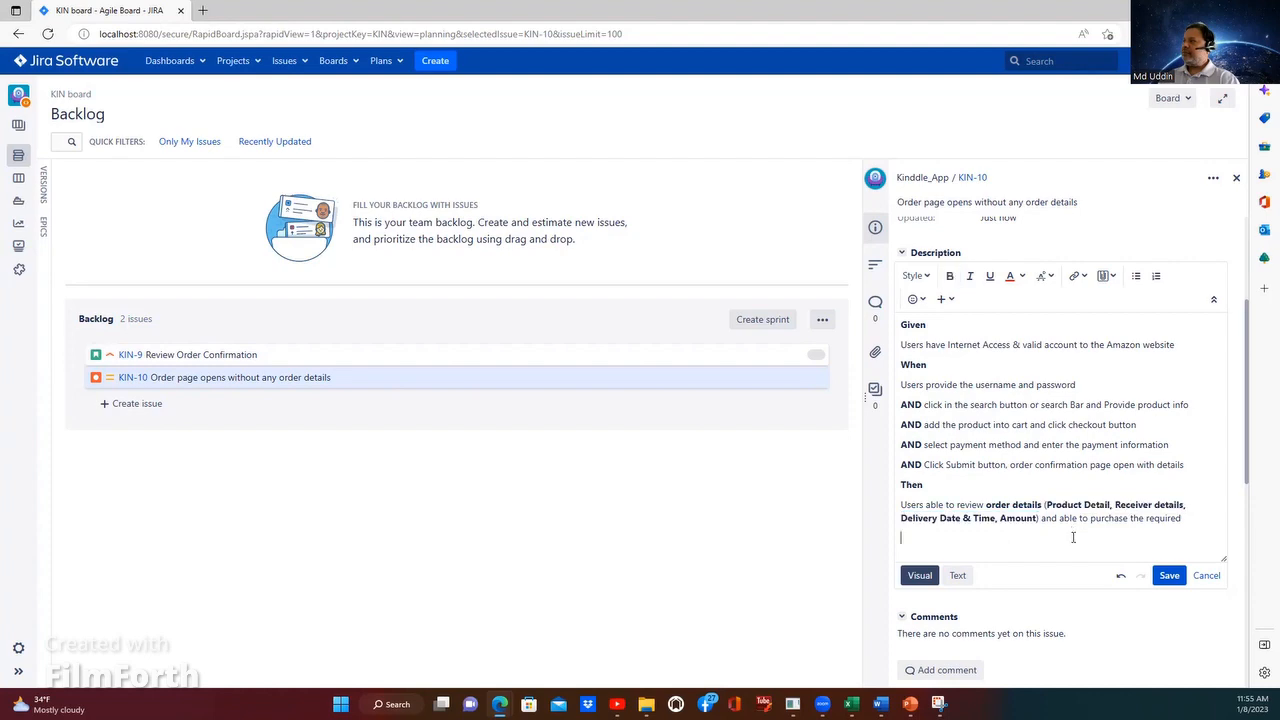
Step: Check the full Given/When/Then text and save KIN-10's edited description
scroll(1063, 557, "up", 1)
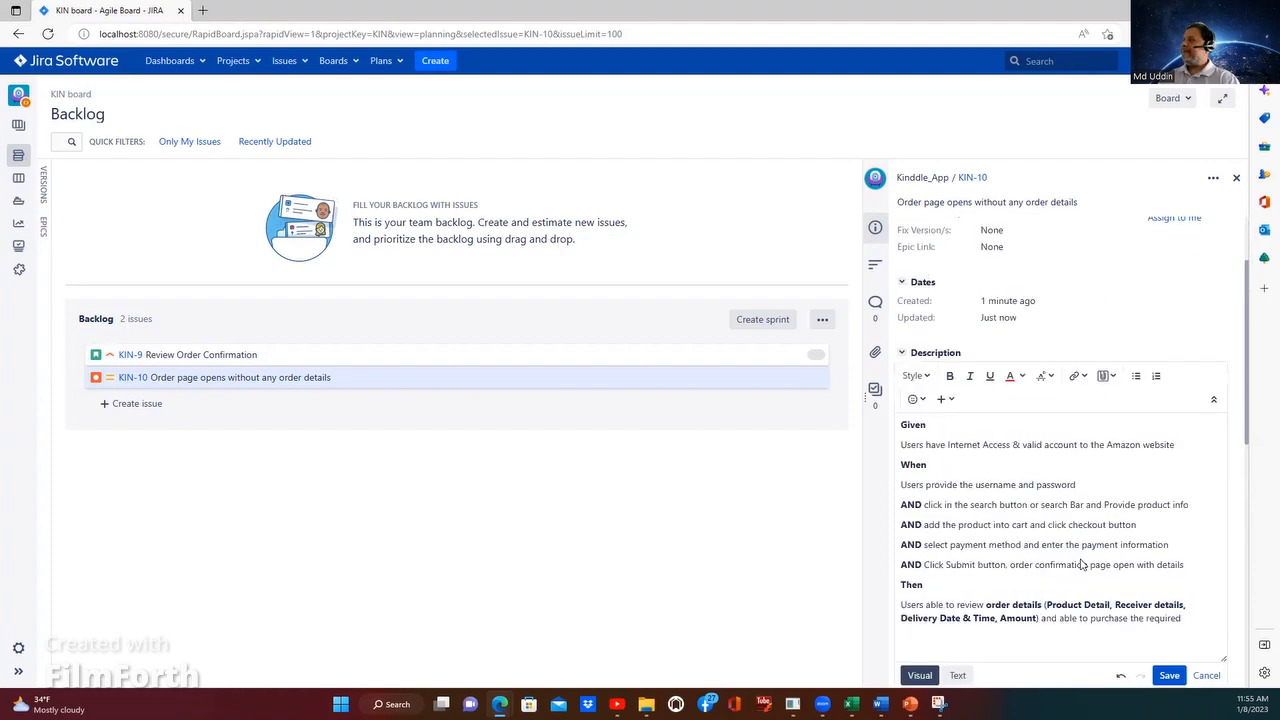
scroll(1130, 578, "down", 1)
left_click(697, 502)
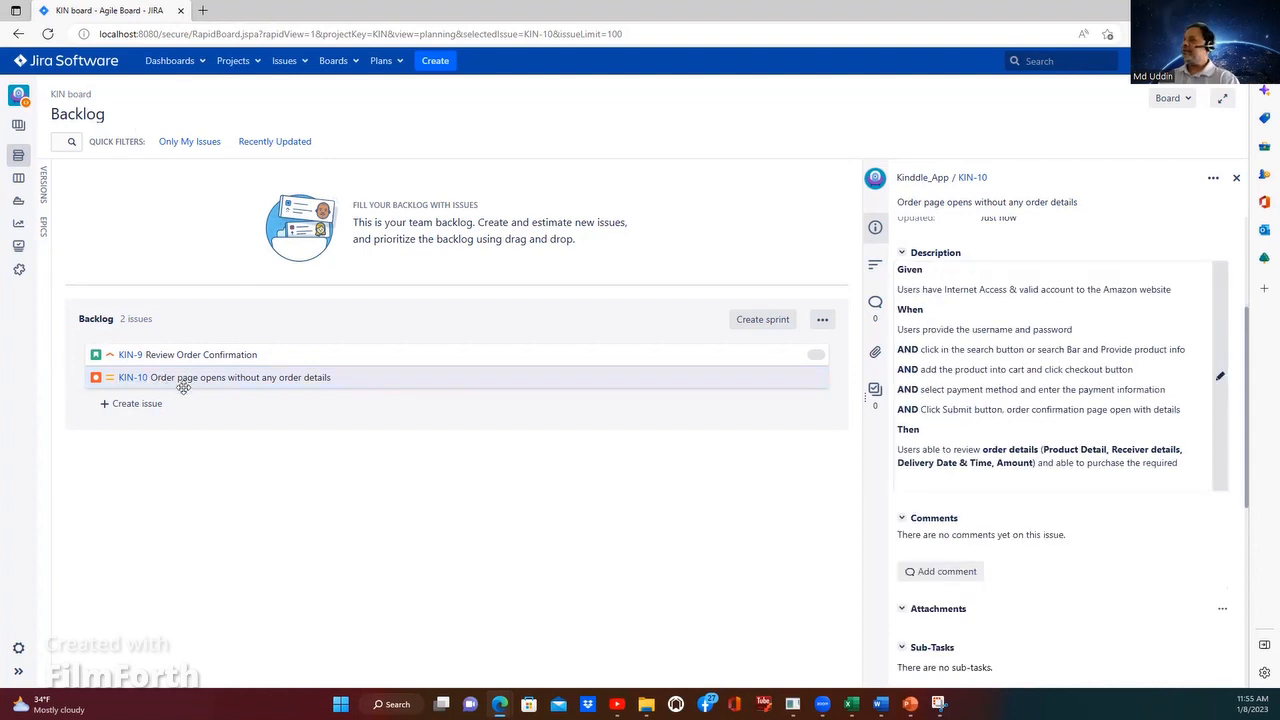
Step: Close KIN-10's details and look through the available project choices
left_click(241, 69)
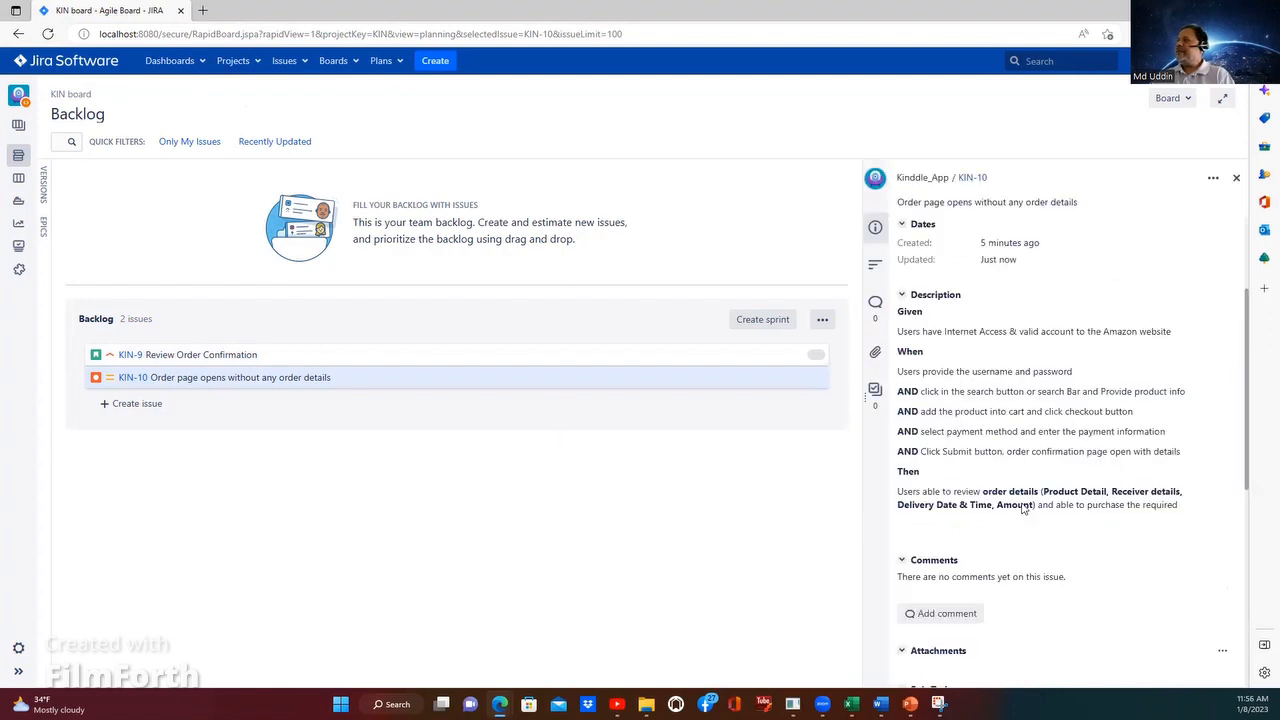
scroll(1024, 507, "down", 2)
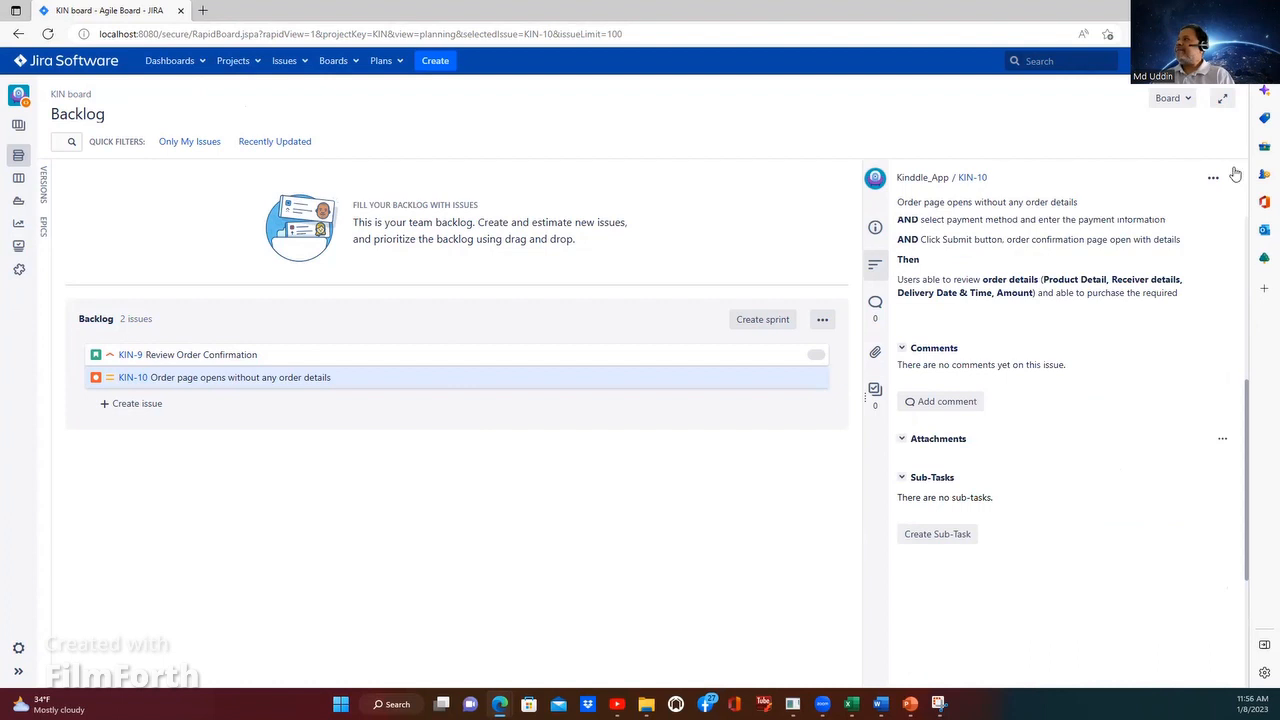
left_click(252, 60)
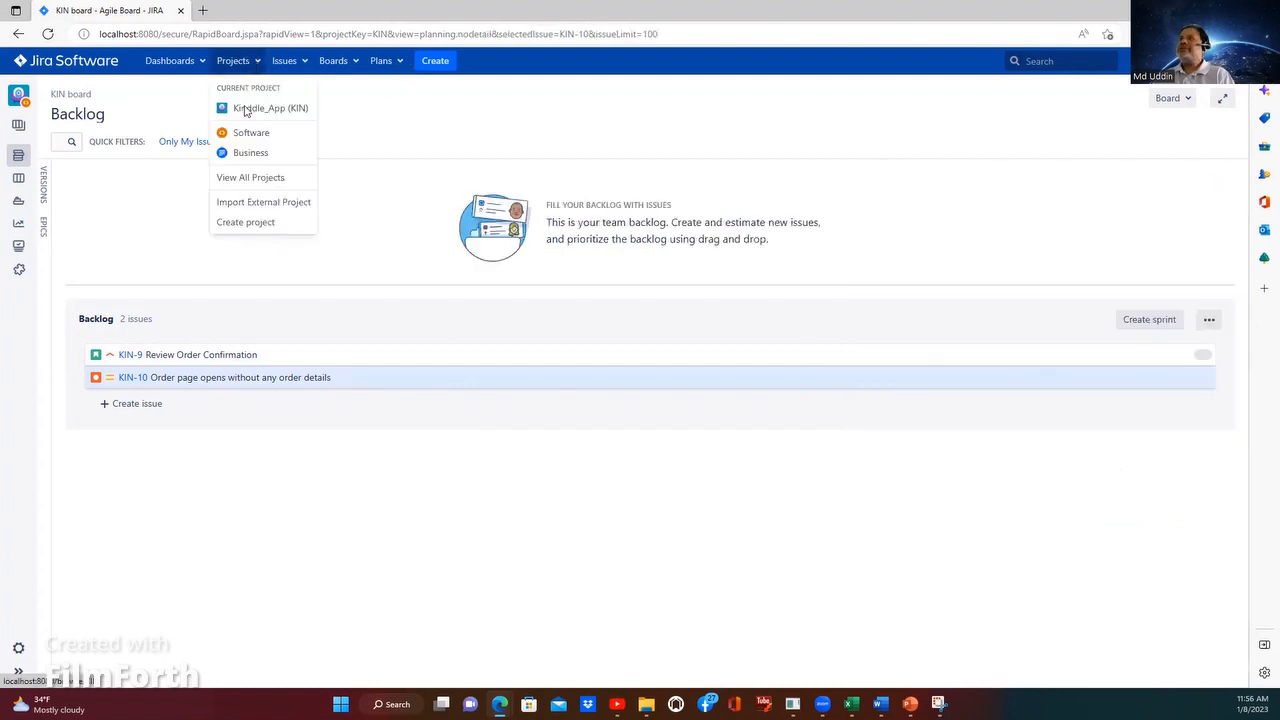
left_click(245, 109)
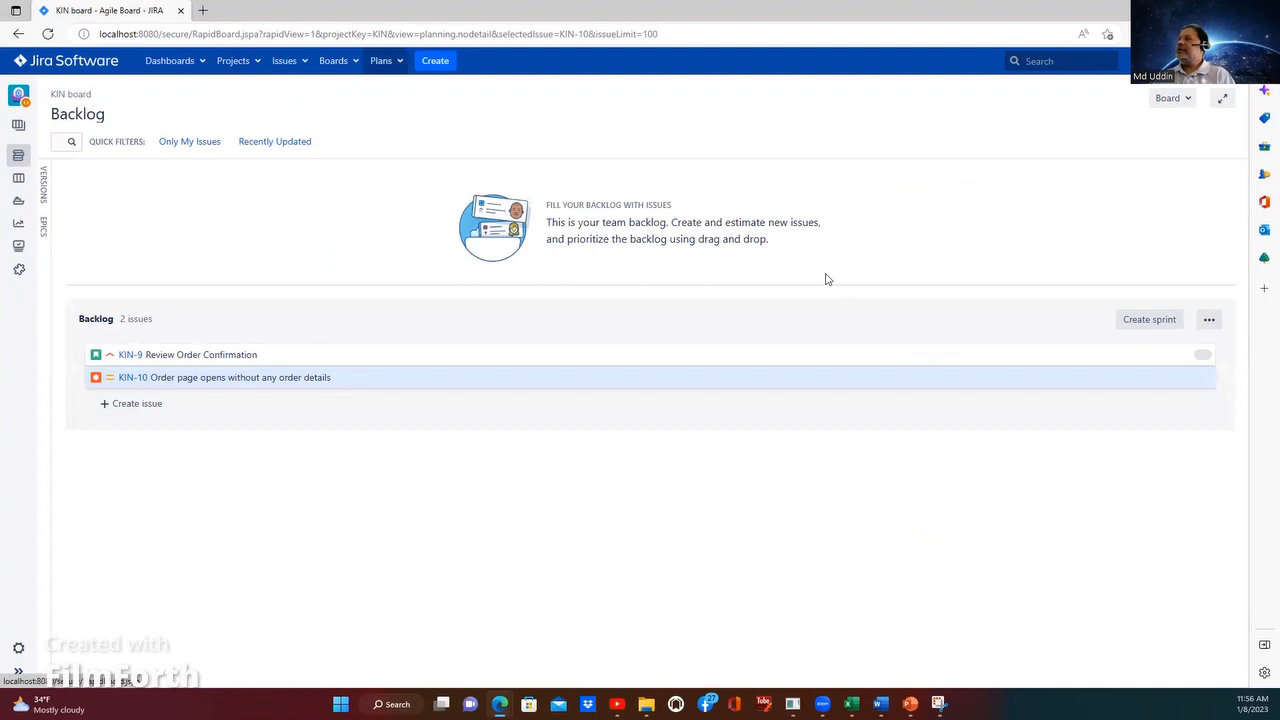
Step: Create KIN Sprint 3 with start date 8/Jan/23 11:56 AM and end date 13/Jan/23 11:56 AM
left_click(1148, 322)
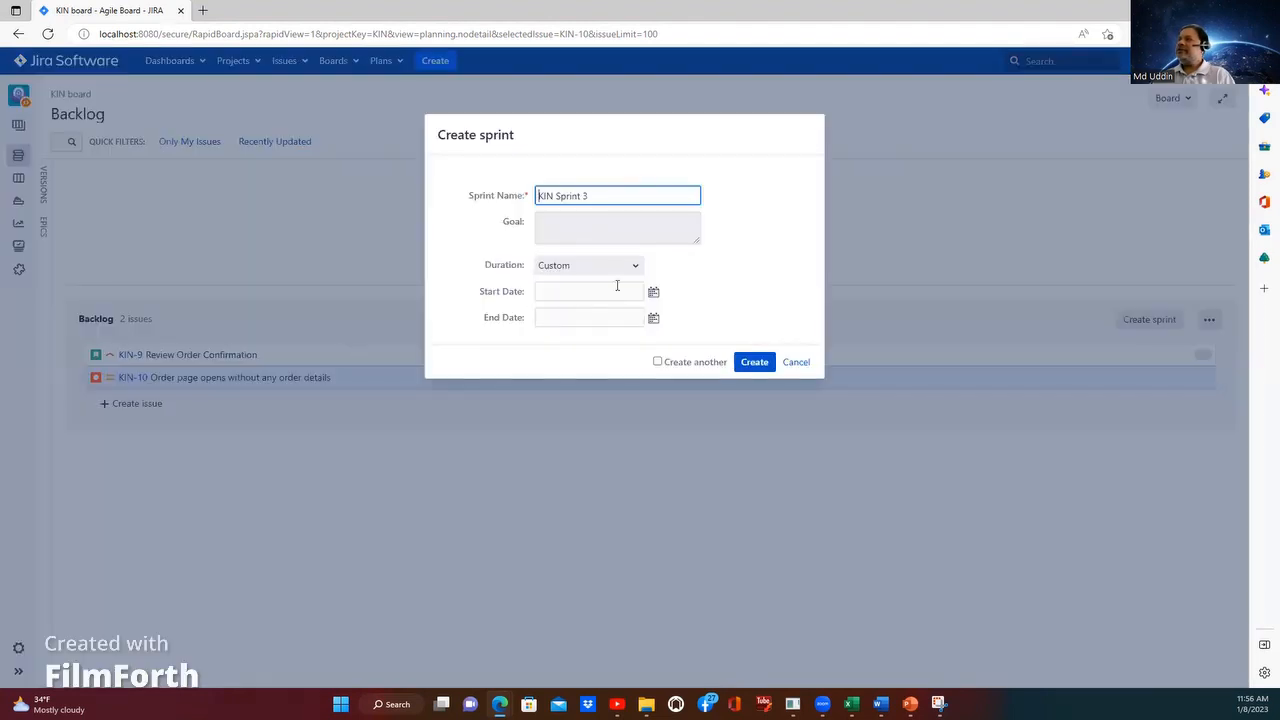
left_click(653, 291)
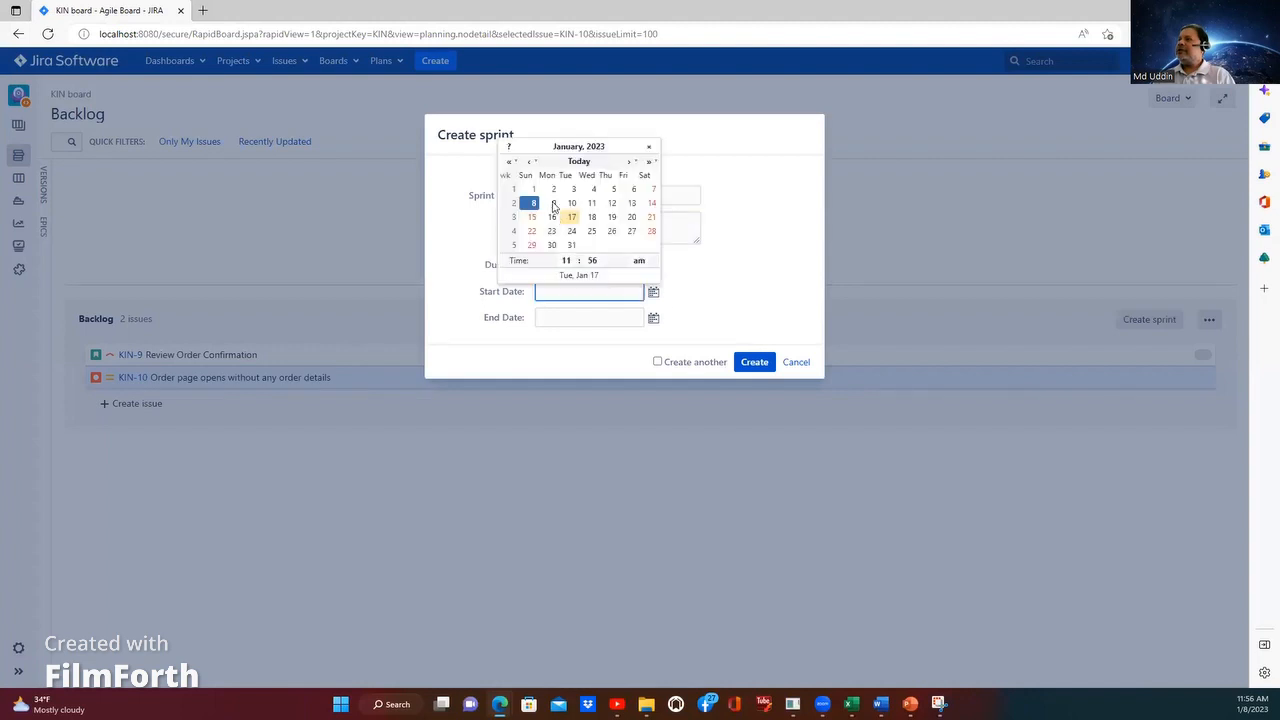
left_click(533, 203)
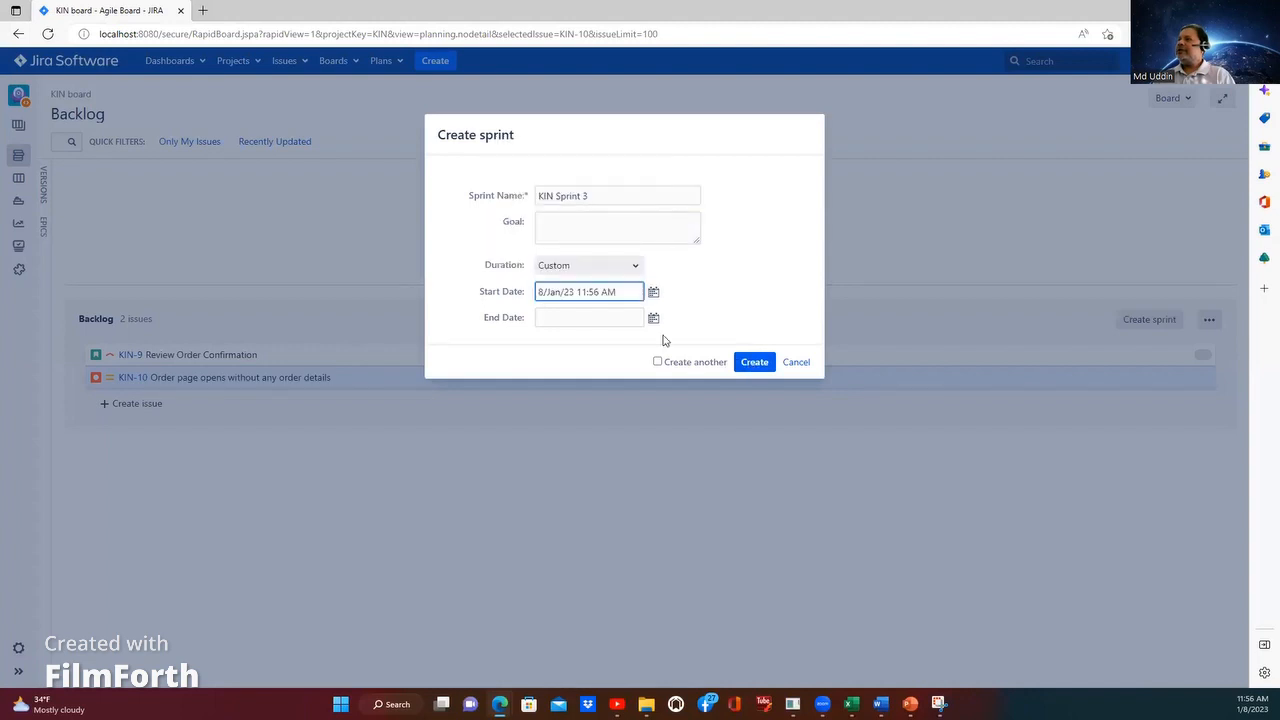
left_click(653, 318)
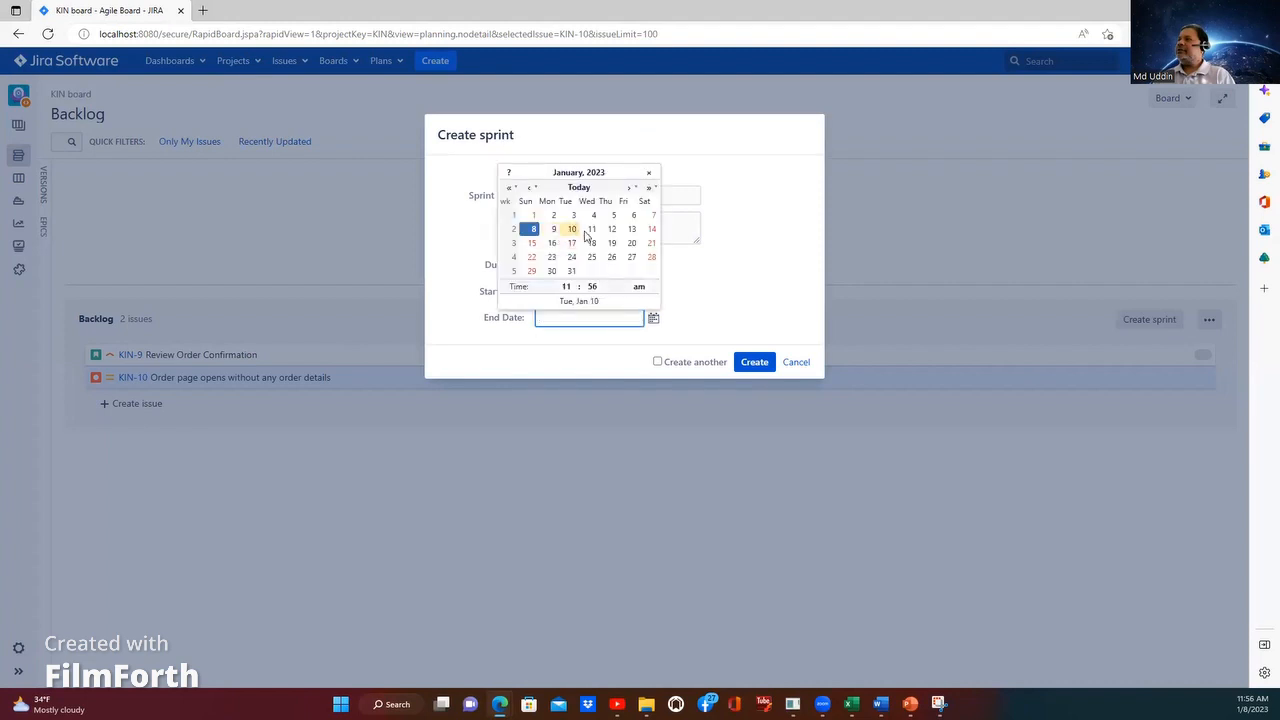
left_click(631, 229)
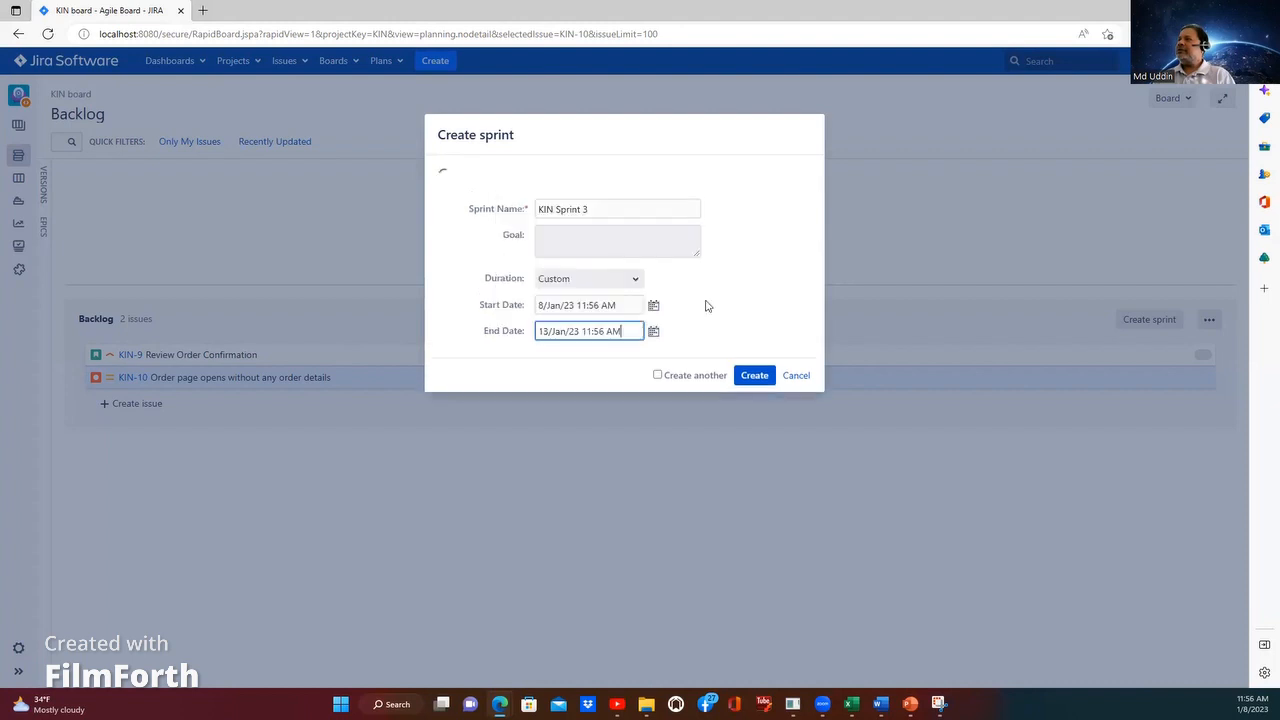
left_click(752, 378)
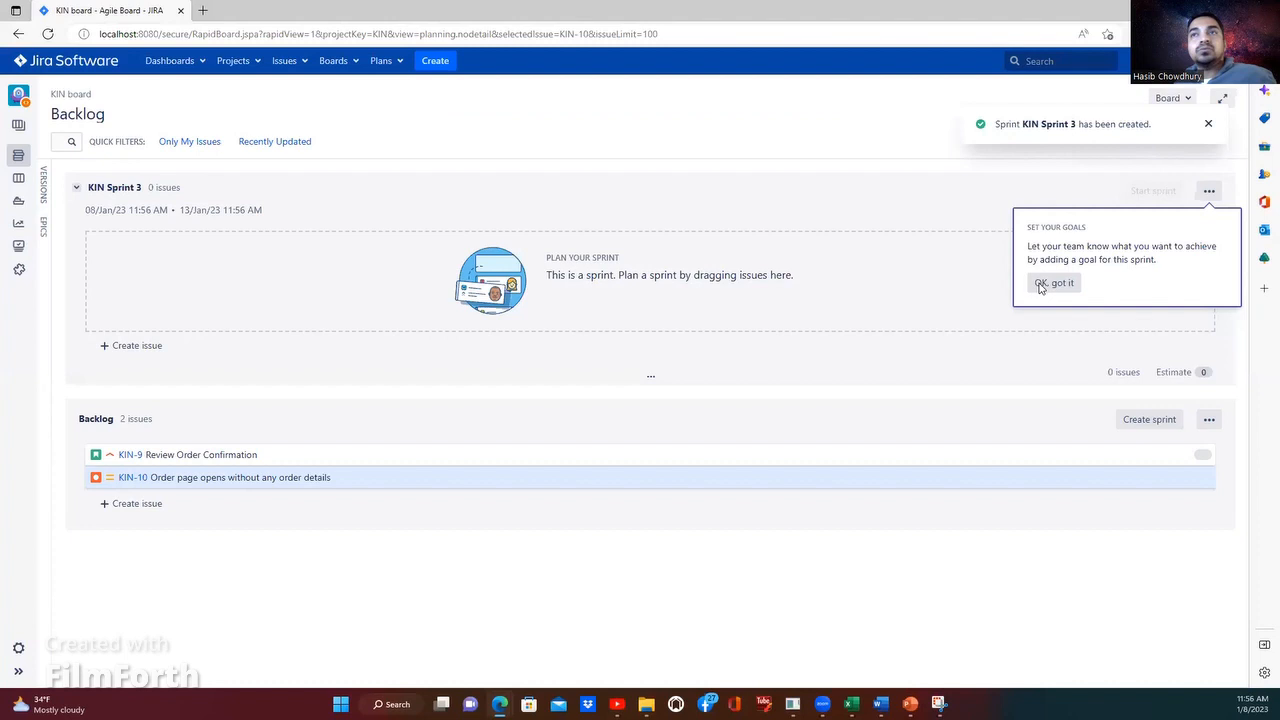
left_click(1054, 283)
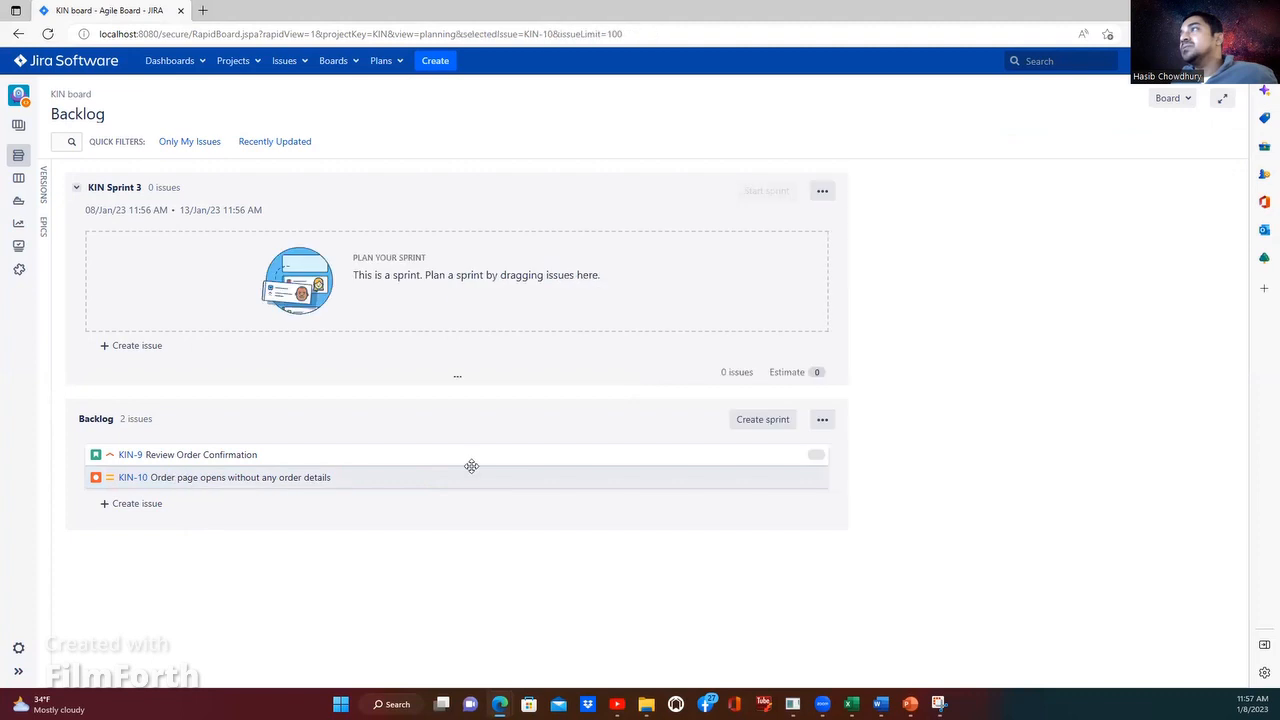
Step: Open KIN-10's details and check the wording of the Then line in its description
left_click(855, 477)
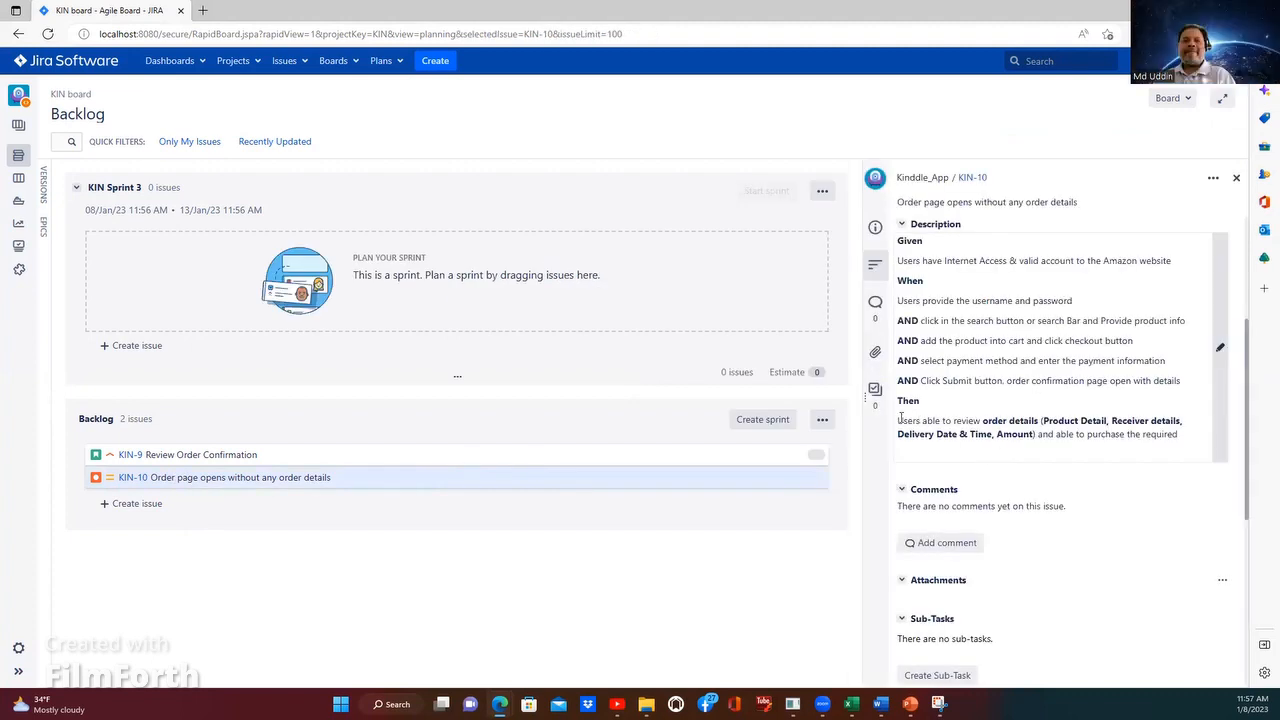
left_click_drag(899, 420, 1035, 436)
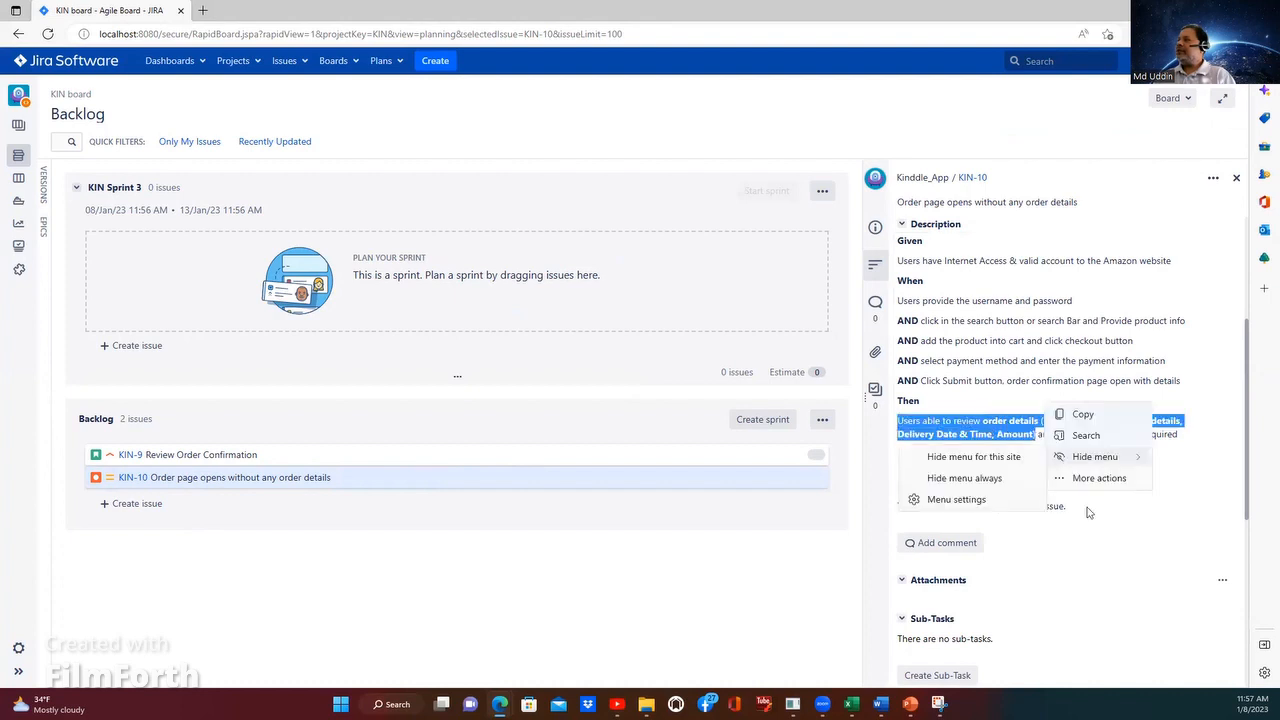
left_click(1000, 423)
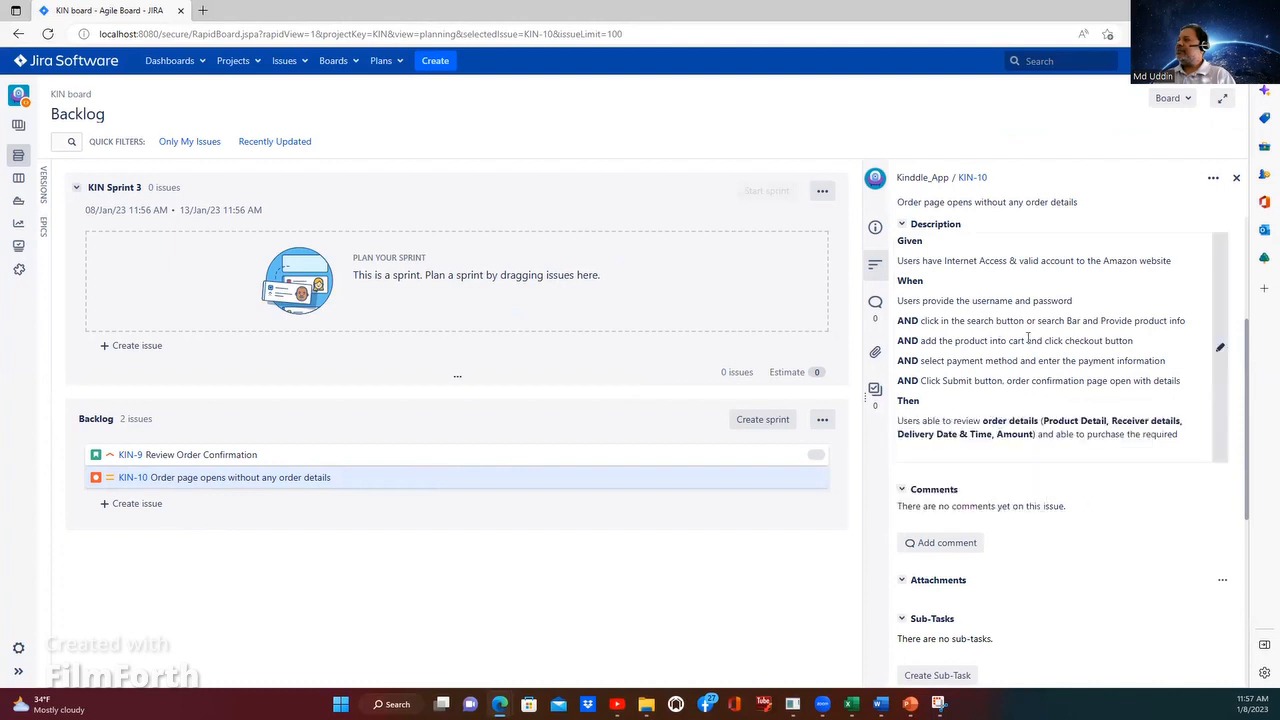
scroll(1024, 372, "up", 2)
scroll(1014, 414, "down", 1)
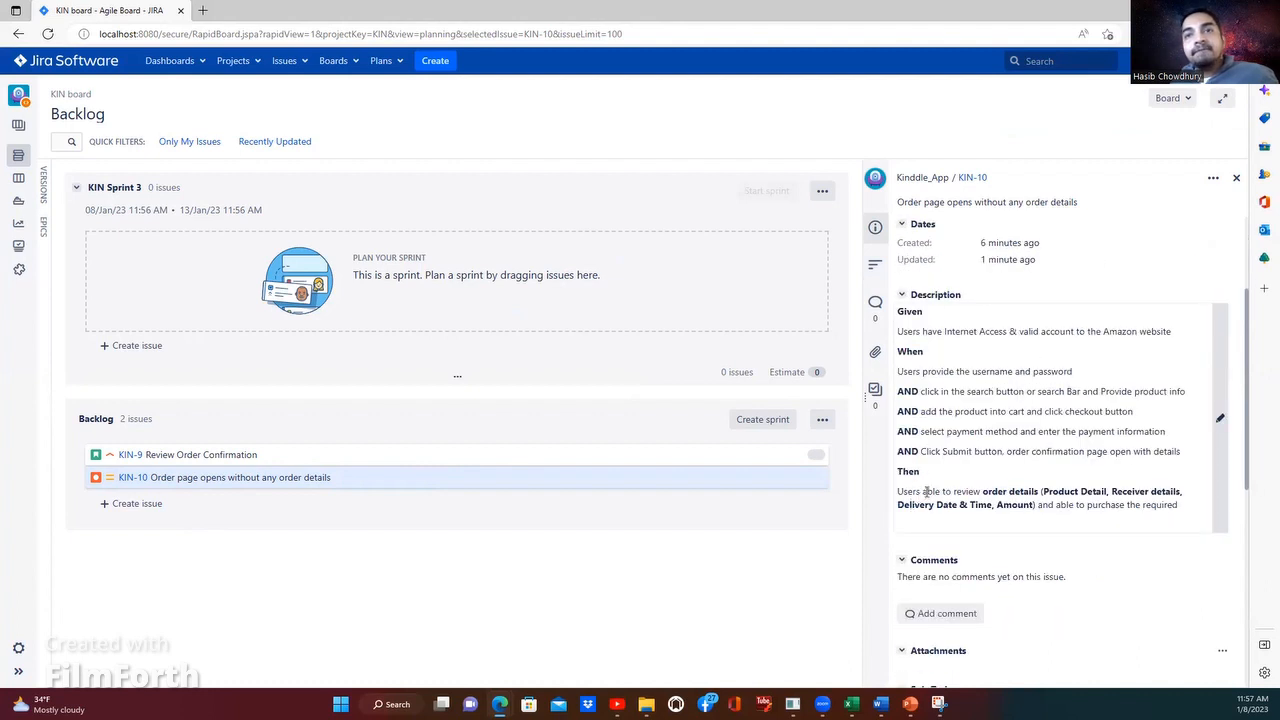
Step: Change "able" to "unable" before "to review" in the Then line of KIN-10's description and save it
left_click(1040, 504)
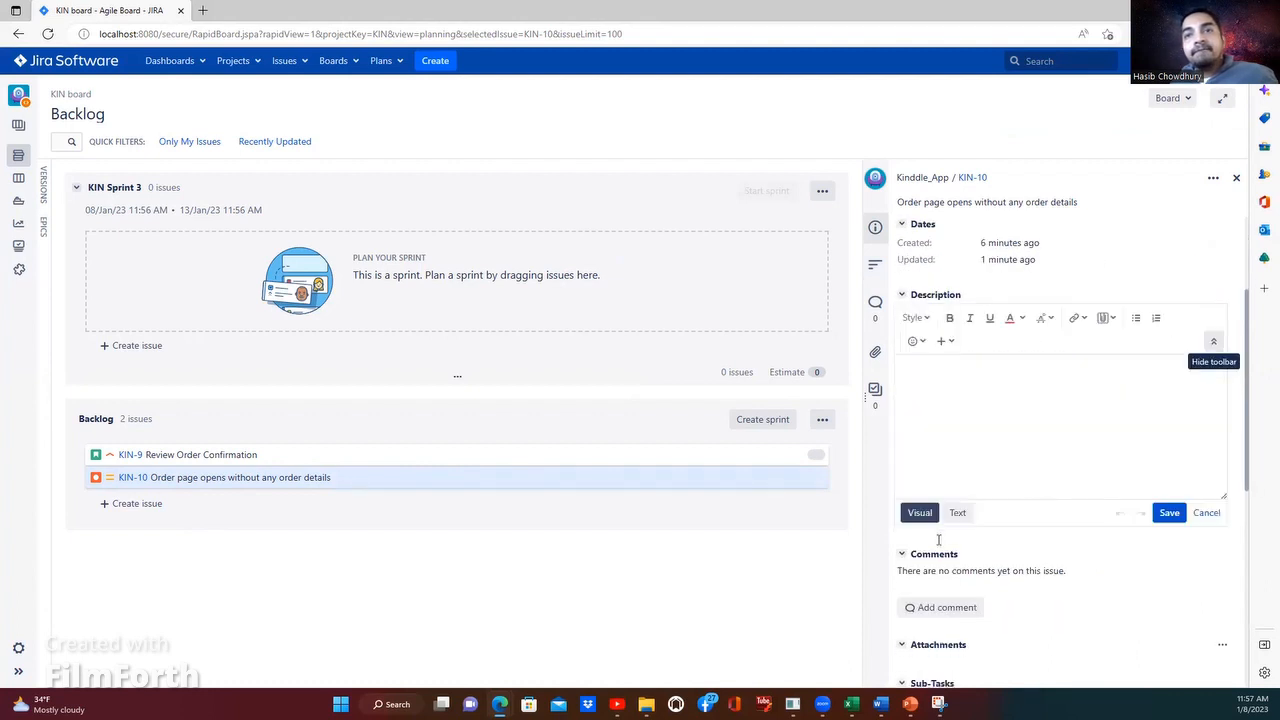
left_click(926, 546)
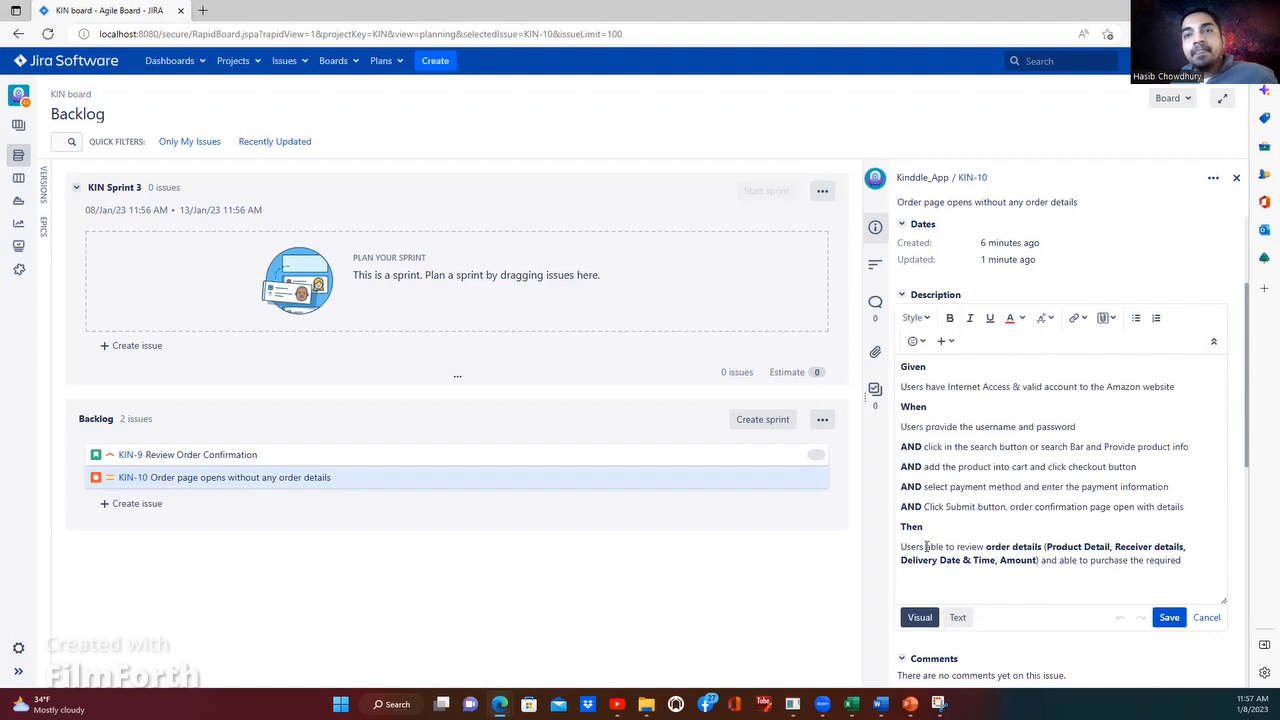
left_click_drag(926, 546, 948, 547)
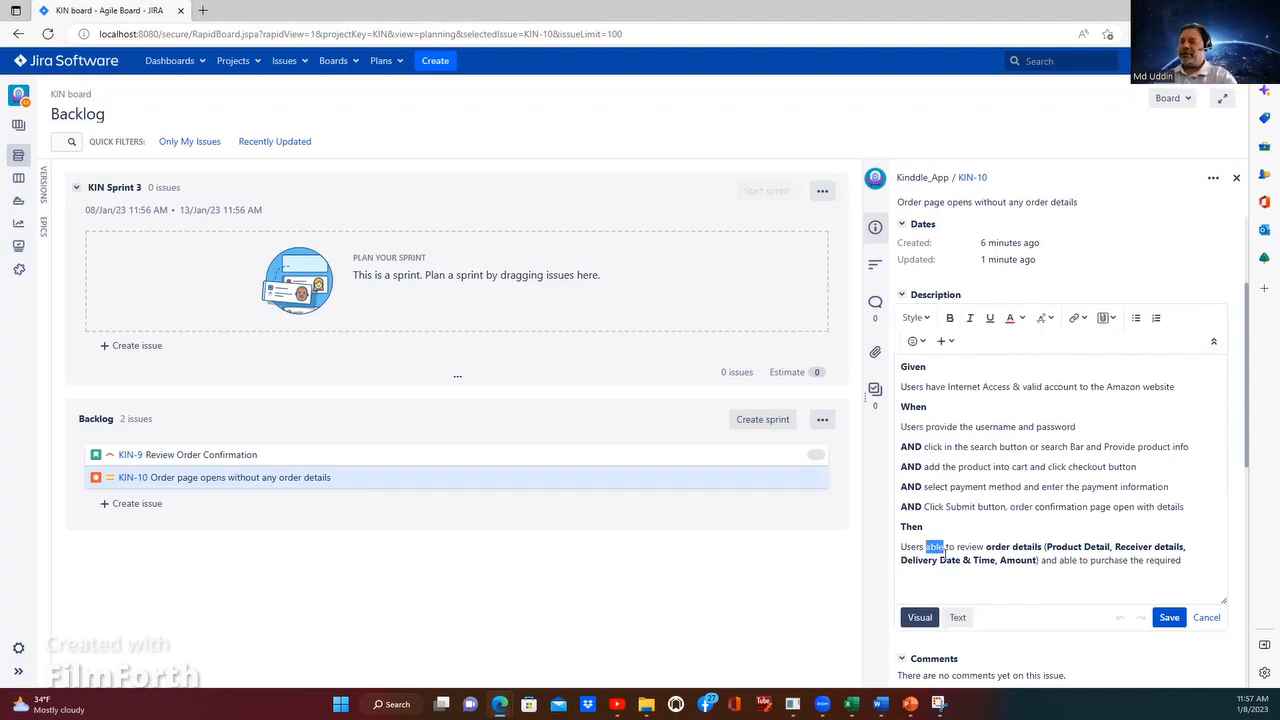
type("unable")
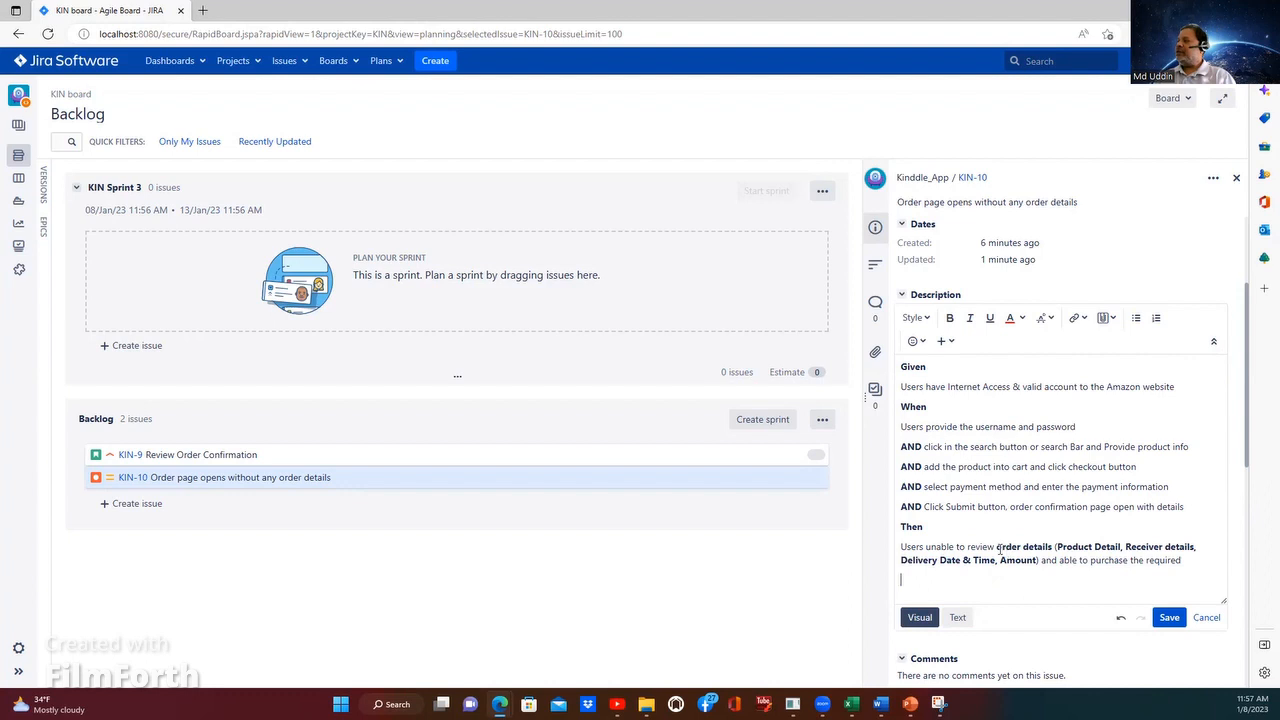
left_click_drag(997, 547, 1029, 547)
scroll(1051, 402, "up", 3)
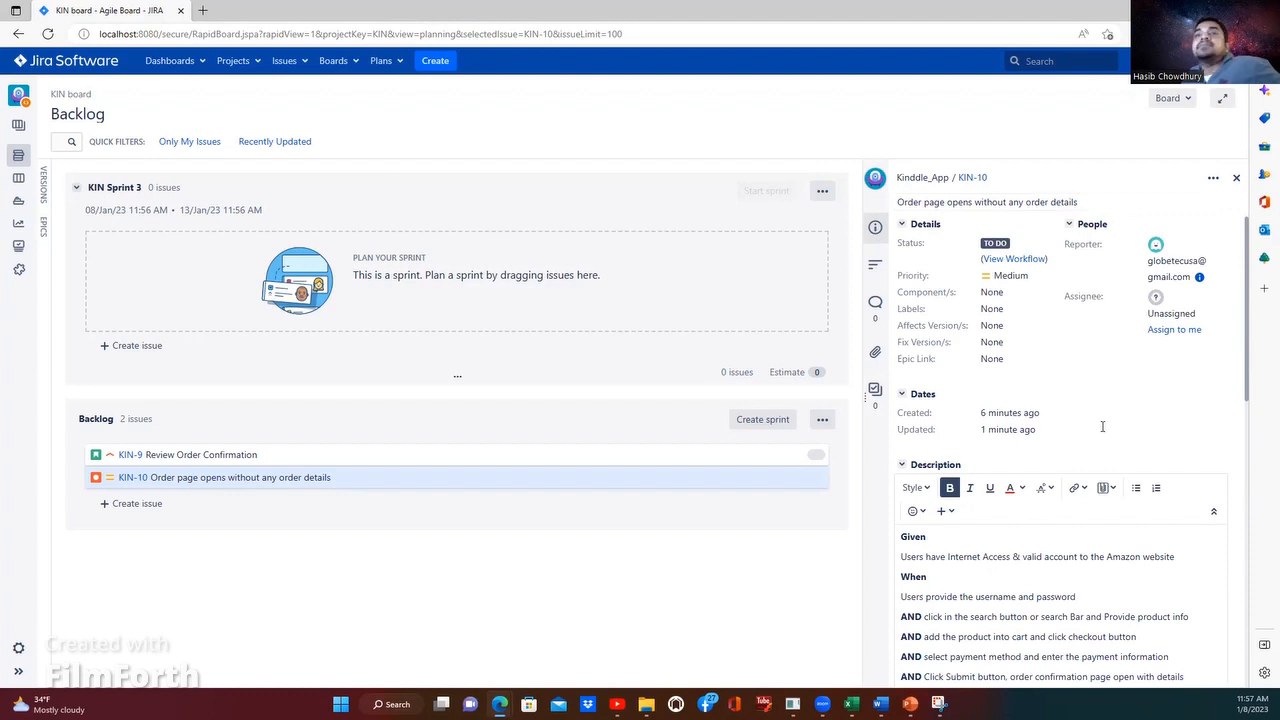
scroll(1113, 497, "down", 1)
scroll(1113, 497, "down", 3)
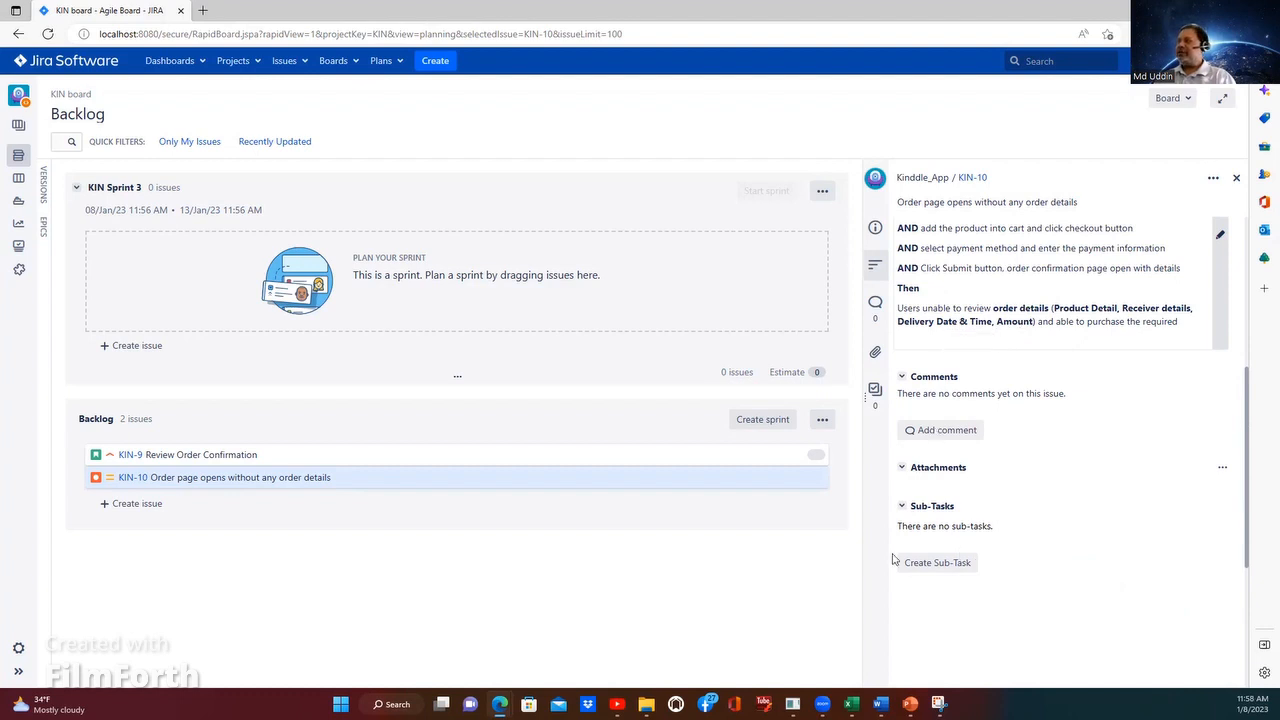
Step: Review KIN-10's updated description along with its detail fields, dates and sub-tasks
scroll(1093, 540, "down", 3)
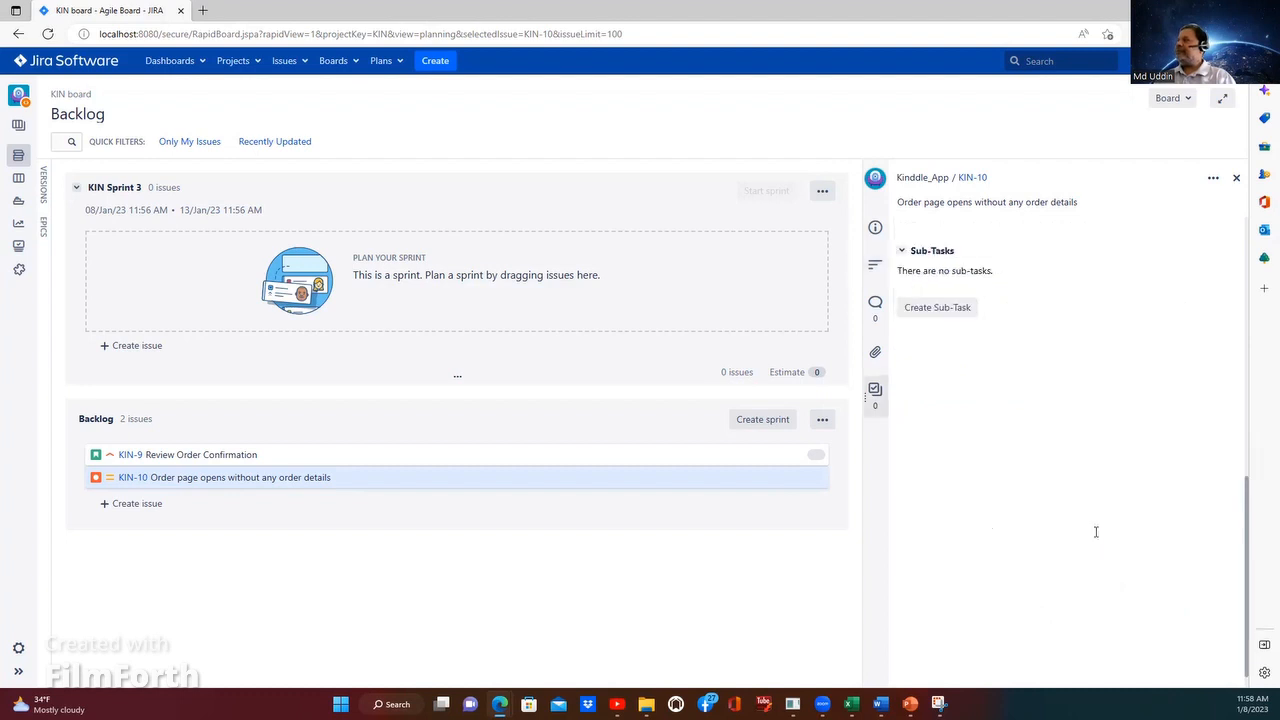
scroll(1091, 505, "up", 5)
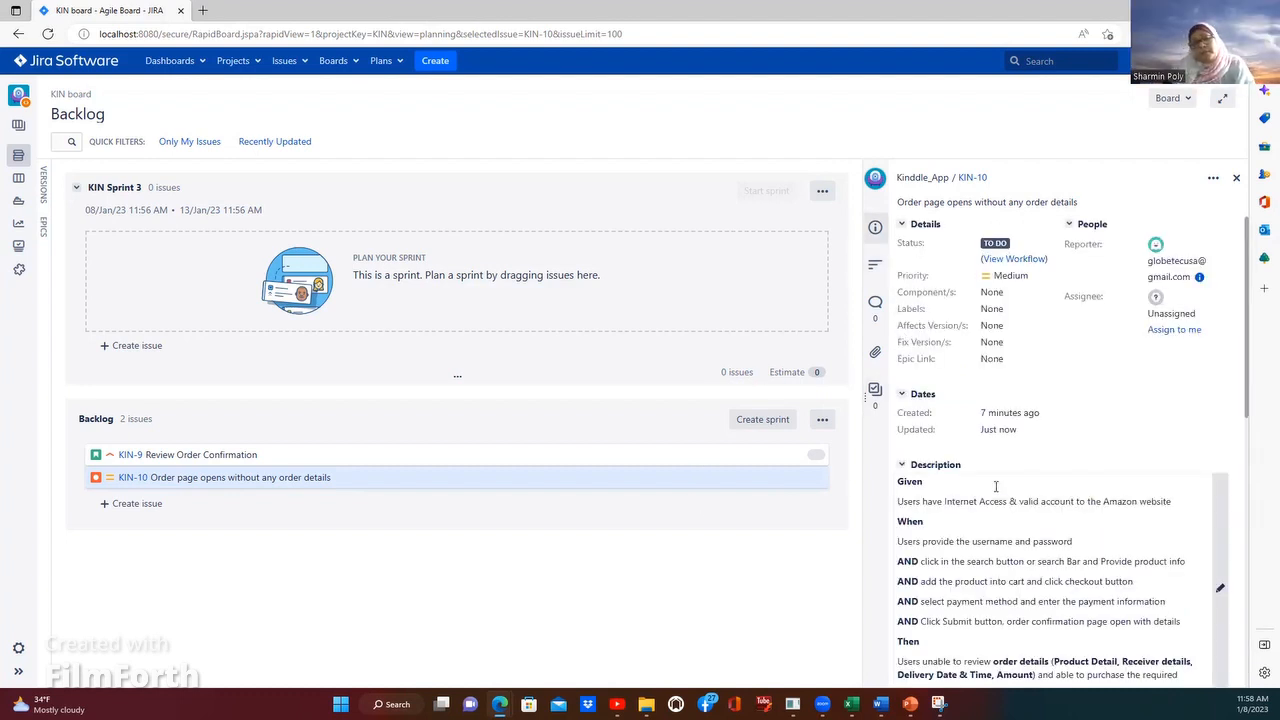
scroll(999, 484, "down", 1)
scroll(999, 483, "down", 1)
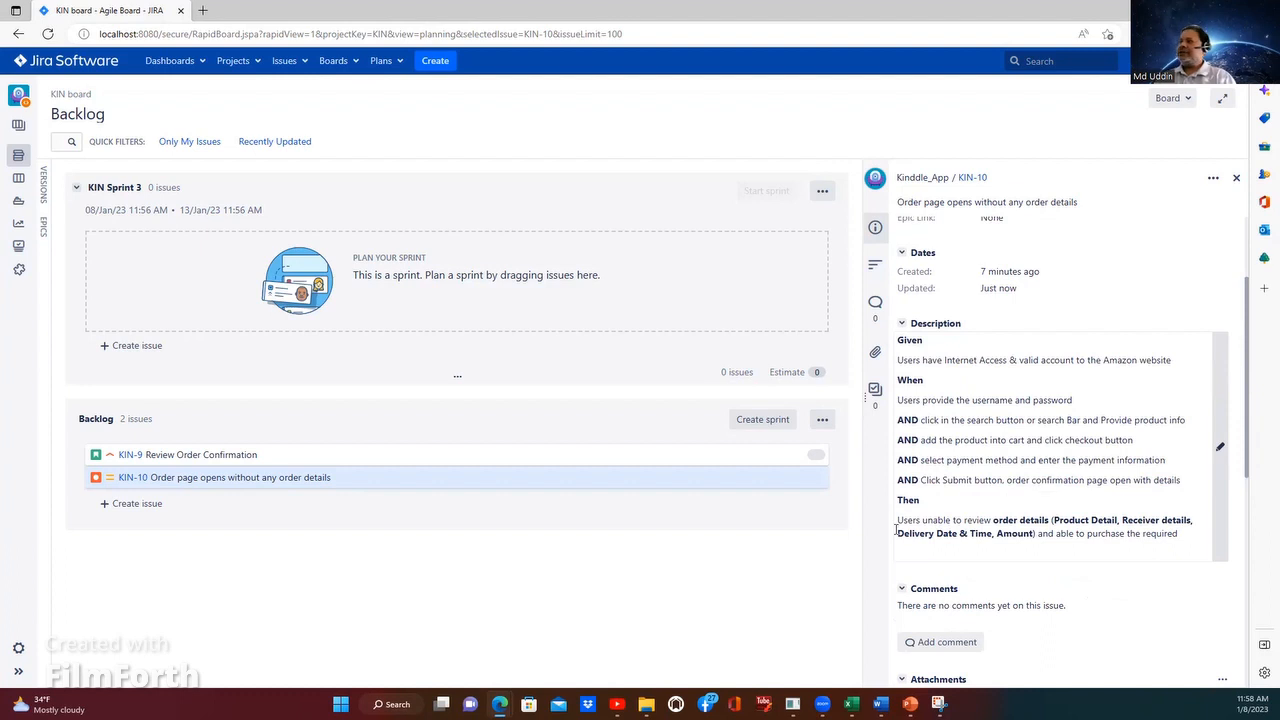
scroll(774, 530, "down", 3)
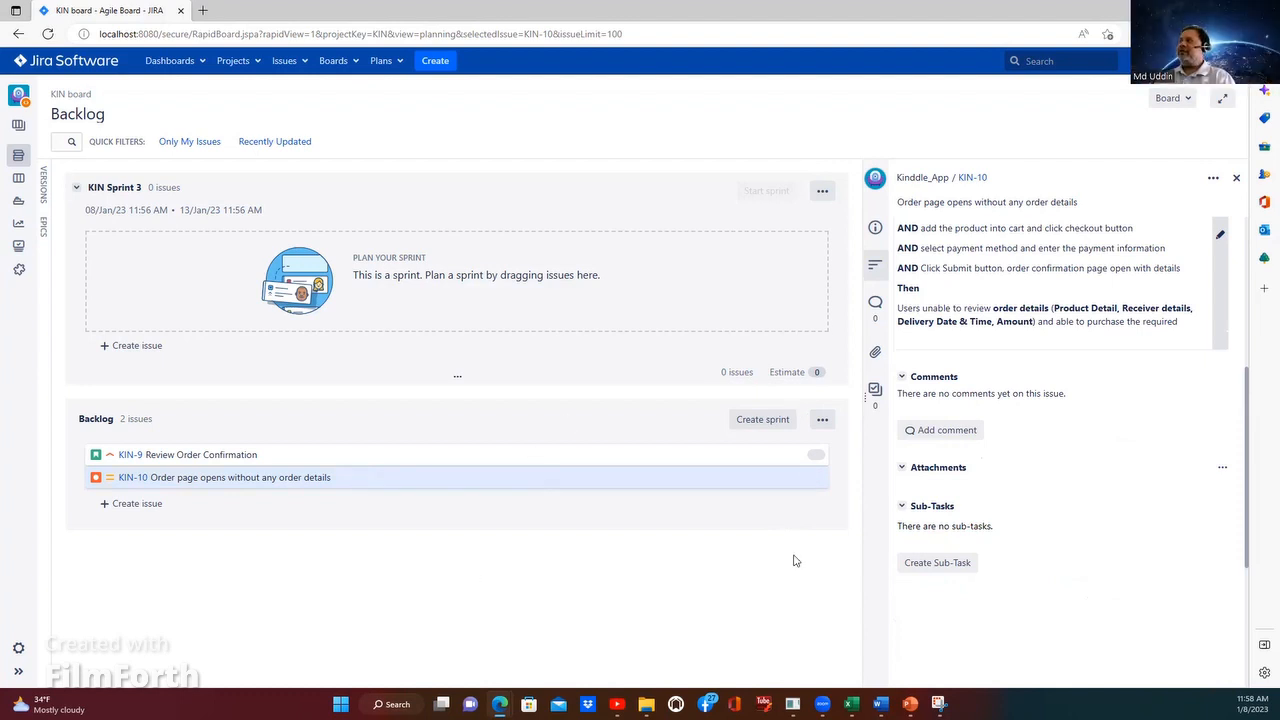
scroll(915, 367, "up", 2)
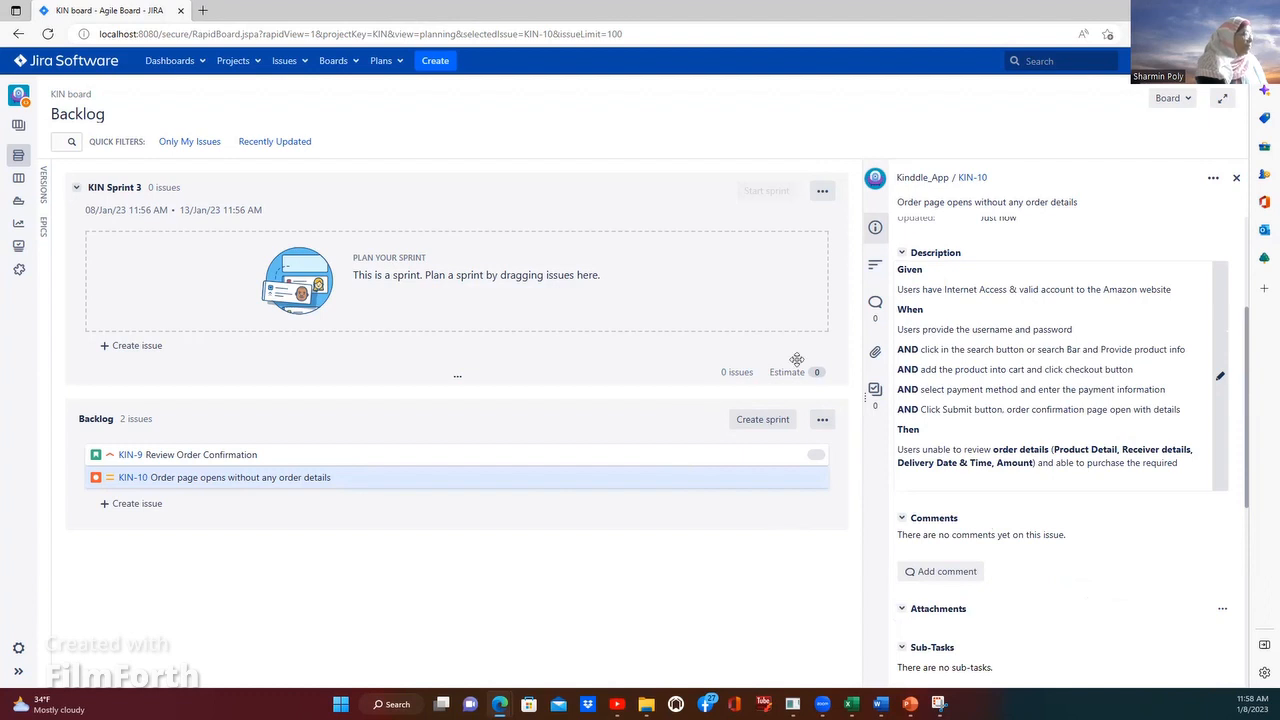
scroll(940, 357, "up", 3)
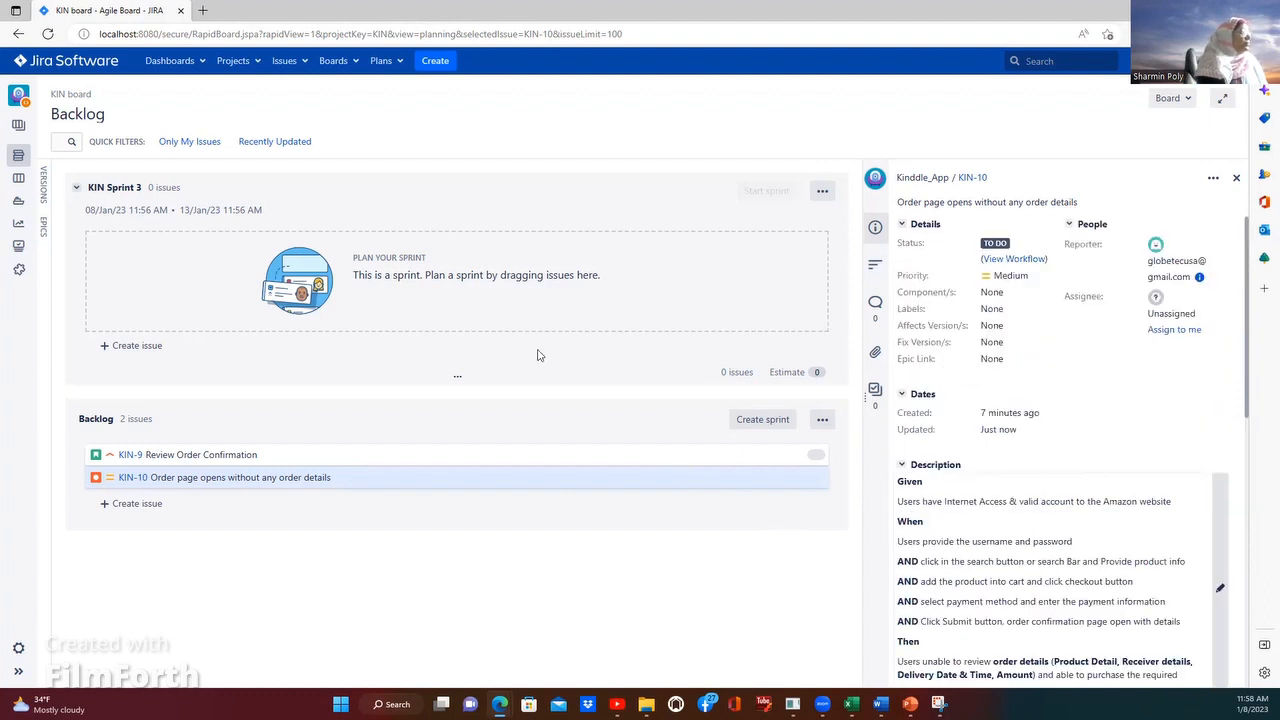
Step: Move KIN-9 and KIN-10 from the backlog into KIN Sprint 3
left_click_drag(185, 456, 180, 252)
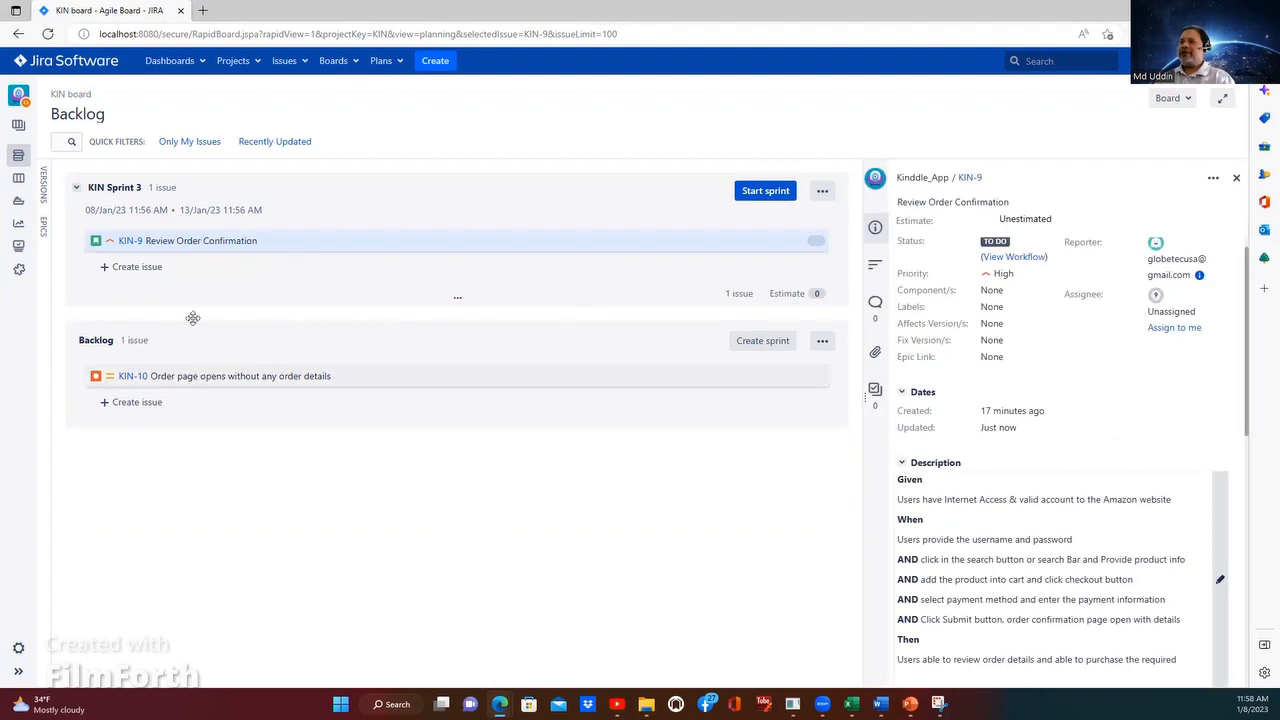
left_click_drag(193, 318, 190, 264)
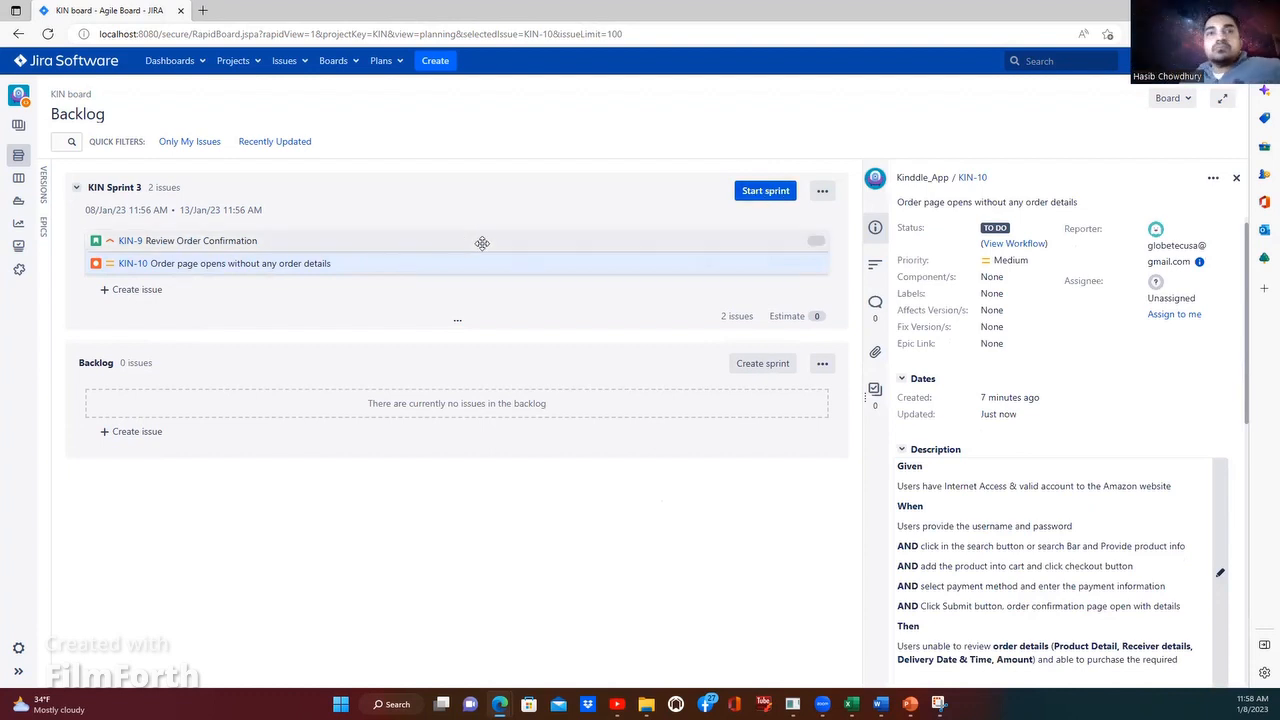
Step: Try to set the estimate of story KIN-9 to 2
left_click(695, 246)
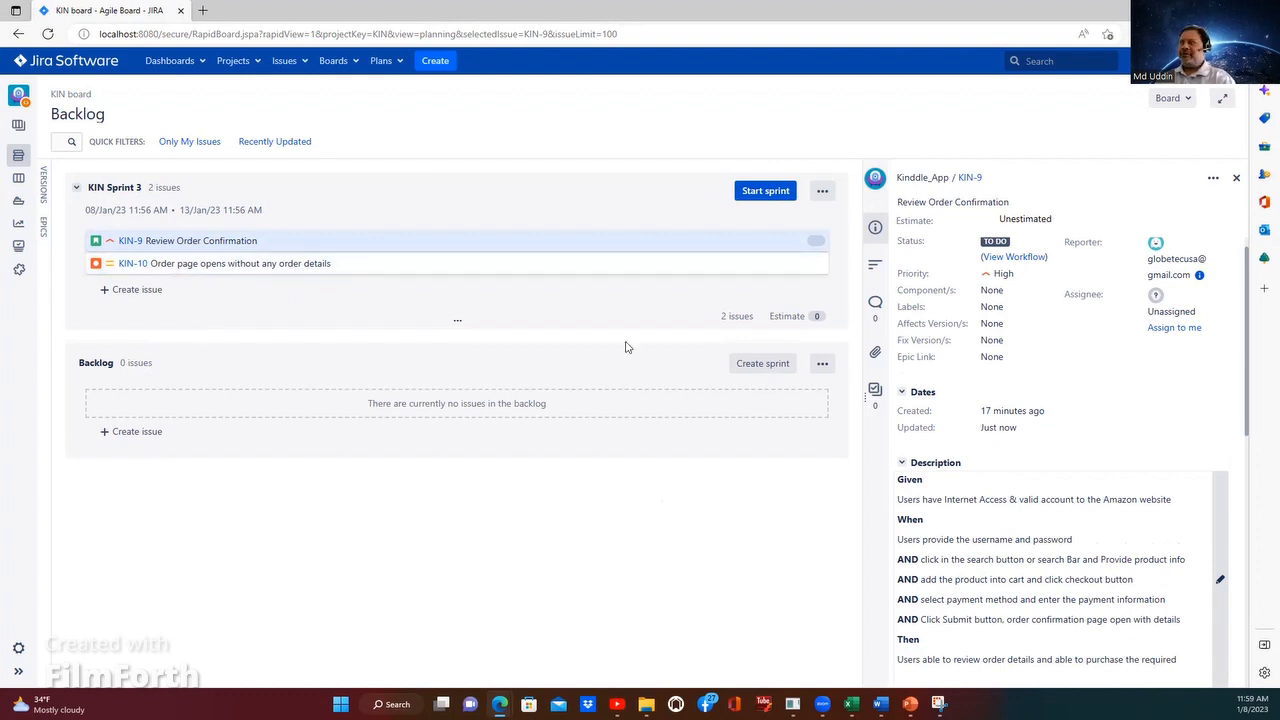
left_click(1055, 218)
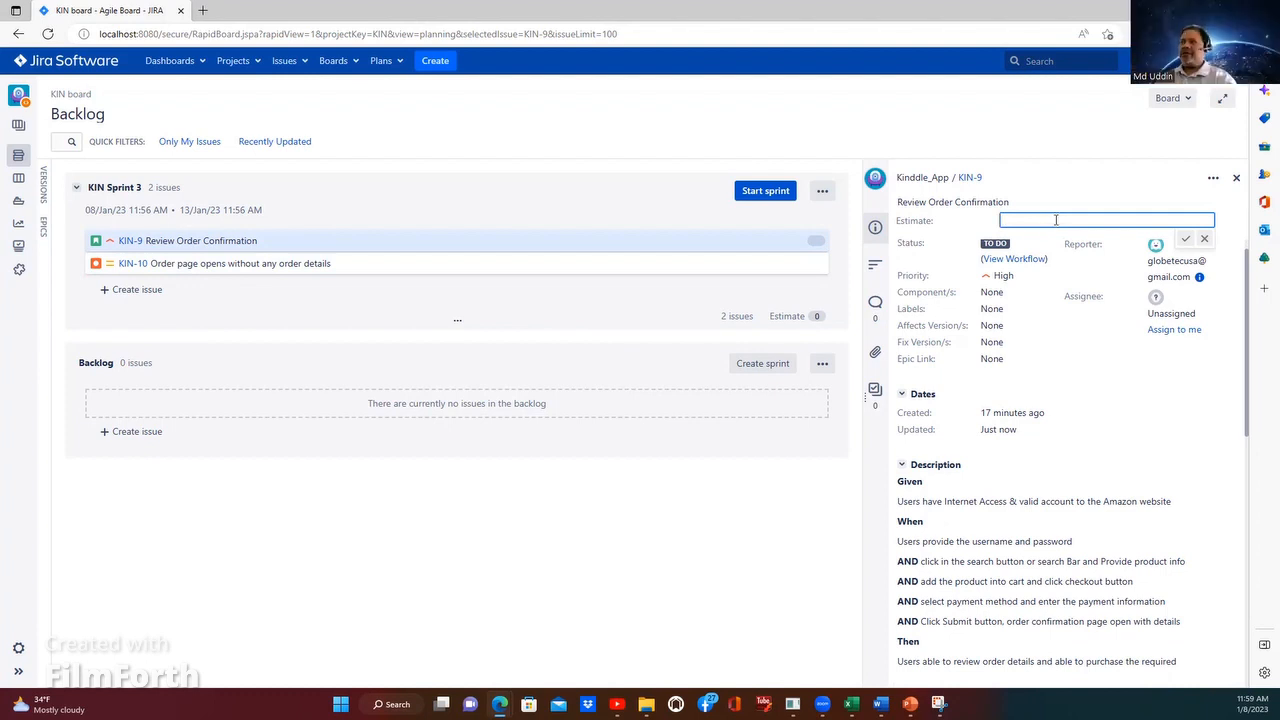
type("2")
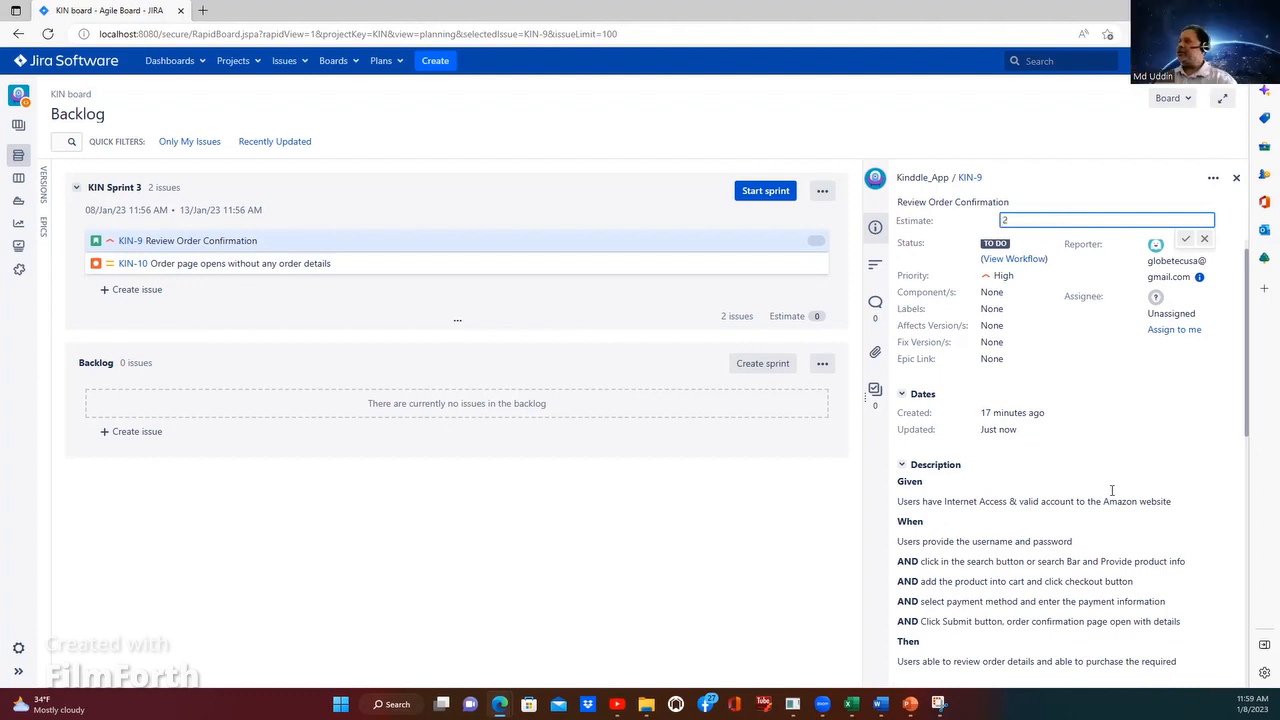
scroll(1143, 489, "down", 5)
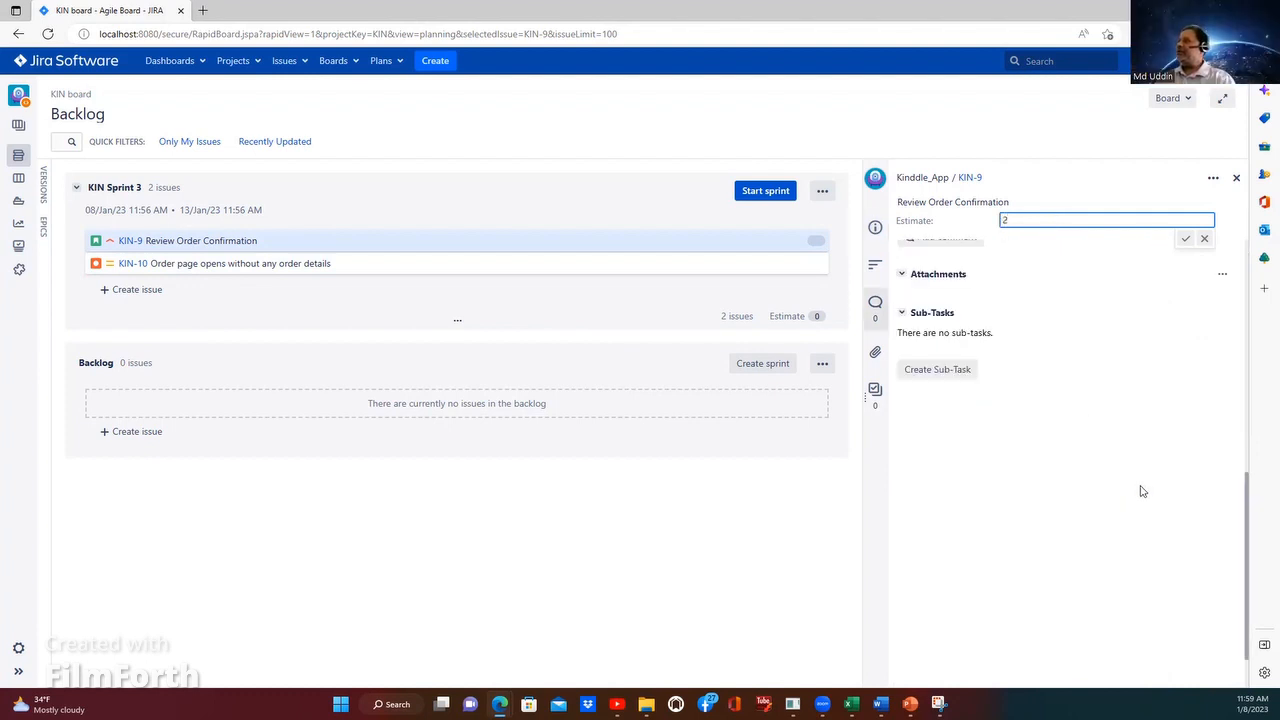
scroll(1146, 530, "up", 3)
left_click(850, 474)
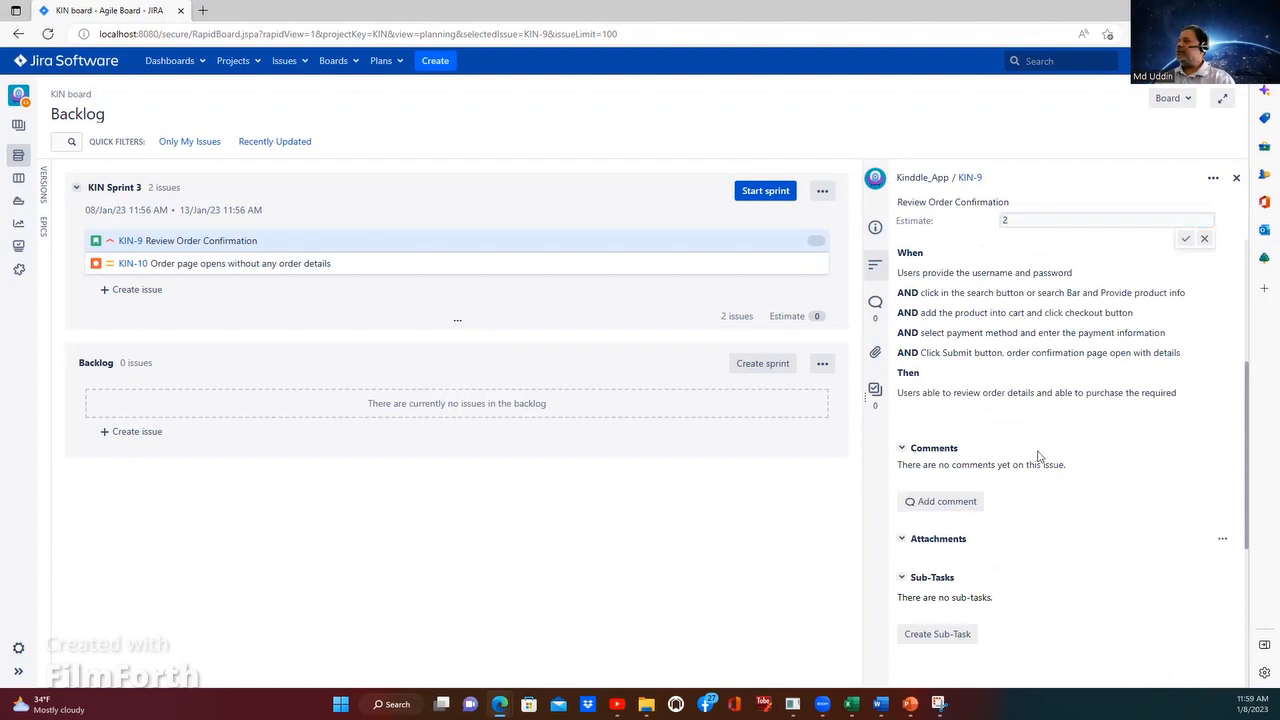
scroll(1037, 456, "up", 5)
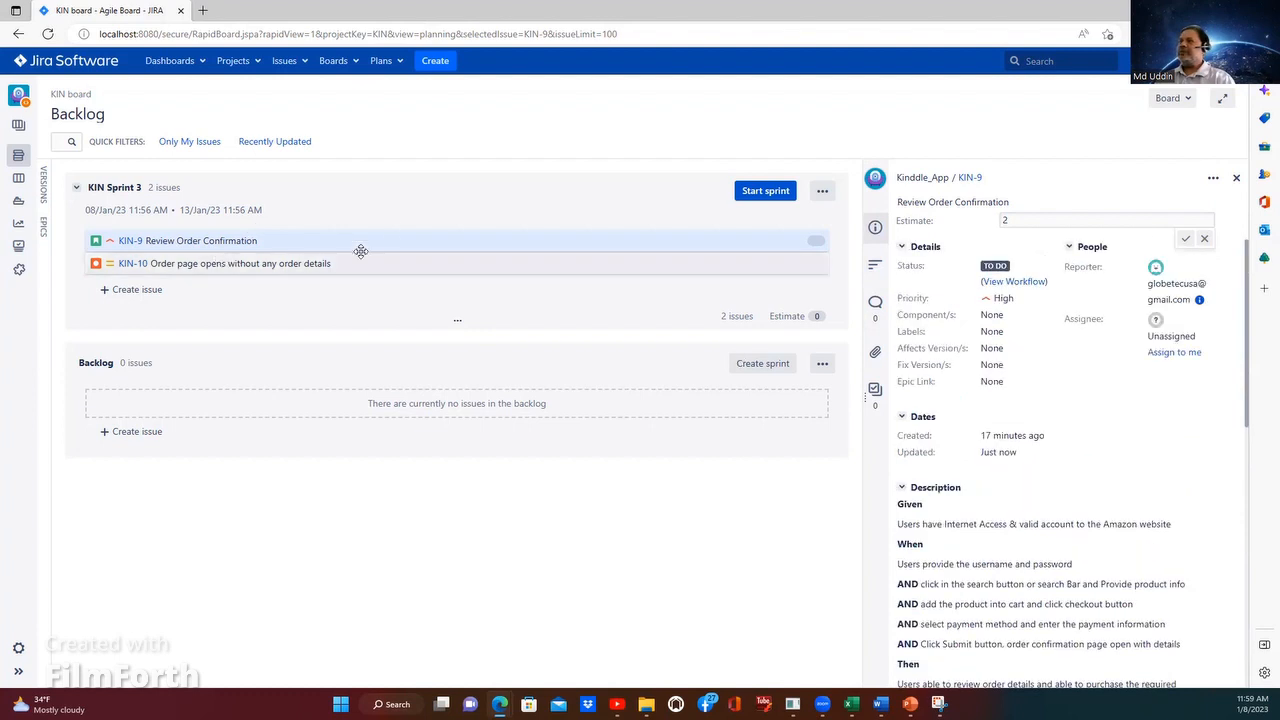
Step: Compare the detail fields, description and sub-task sections of bug KIN-10 and story KIN-9, checking which one has an estimate
left_click(263, 268)
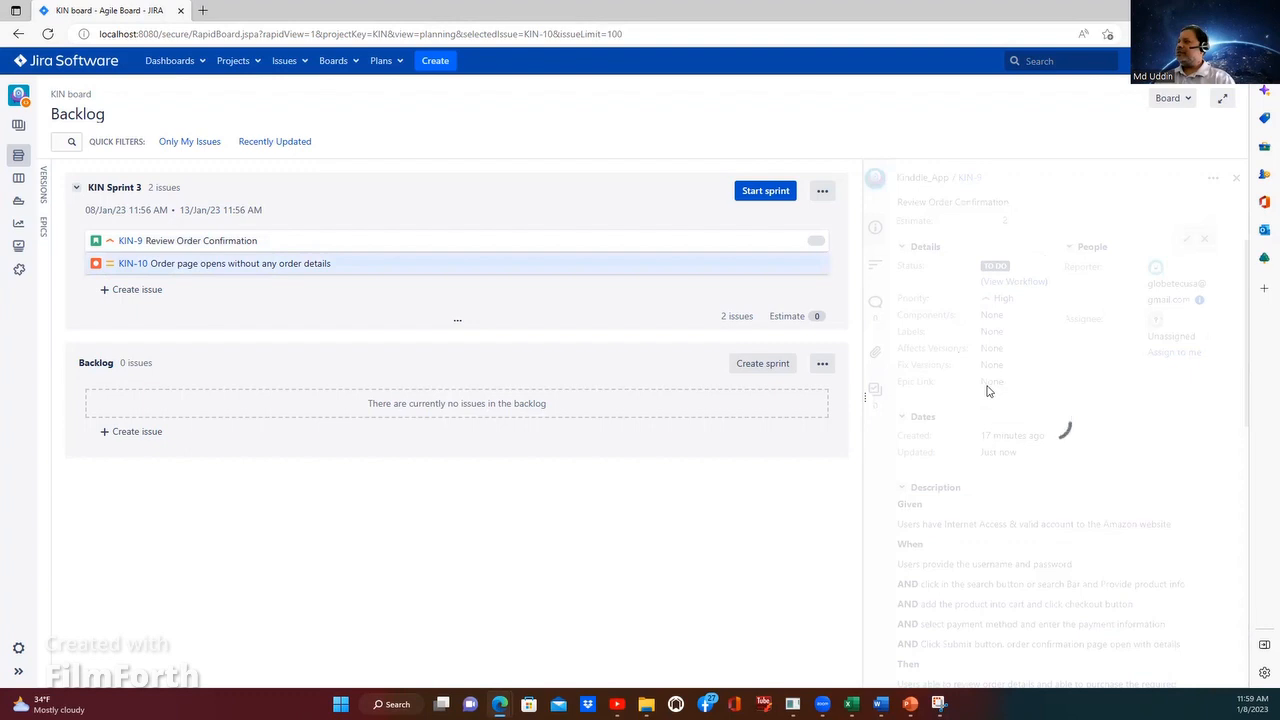
scroll(989, 389, "down", 3)
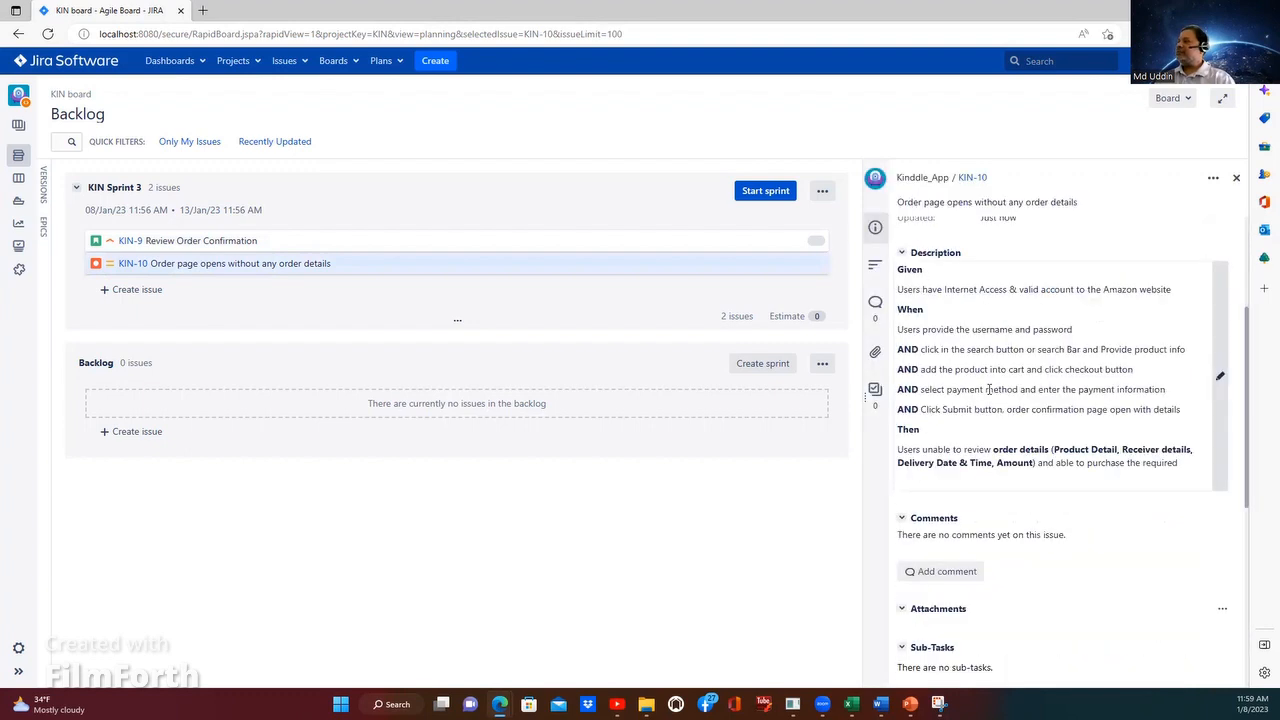
scroll(990, 389, "down", 2)
scroll(996, 389, "up", 1)
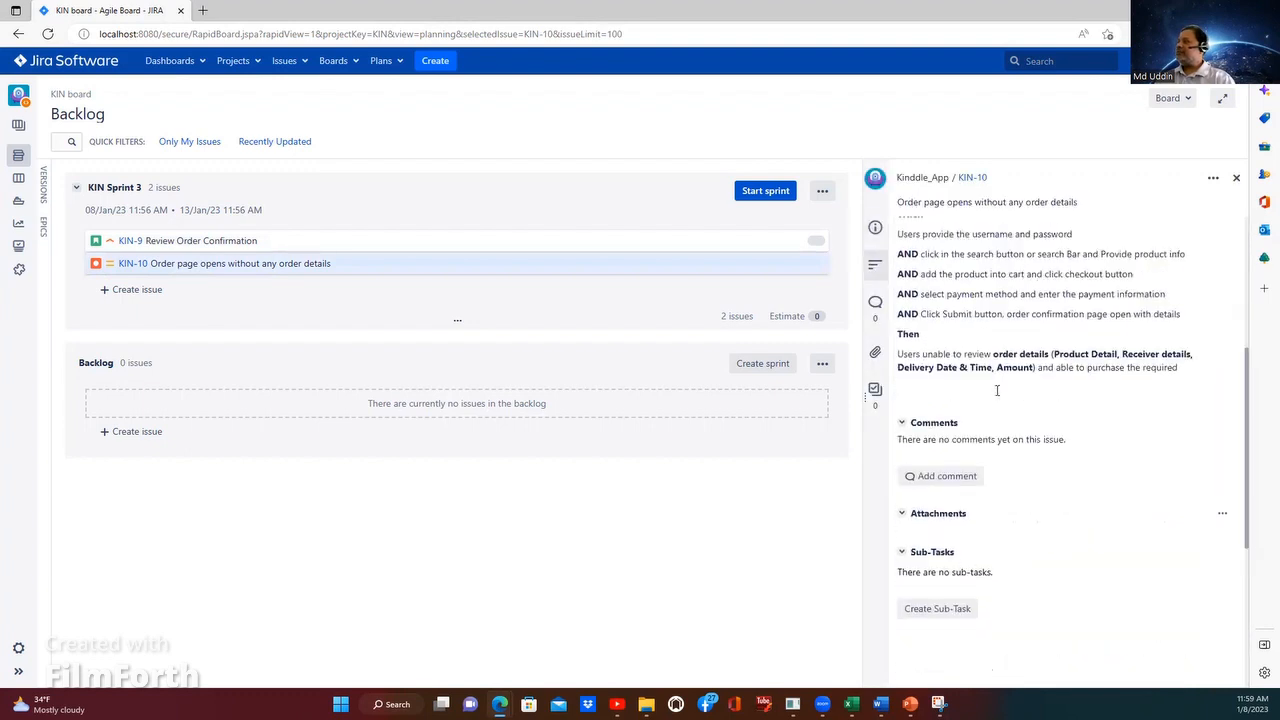
scroll(997, 398, "up", 3)
scroll(997, 398, "up", 1)
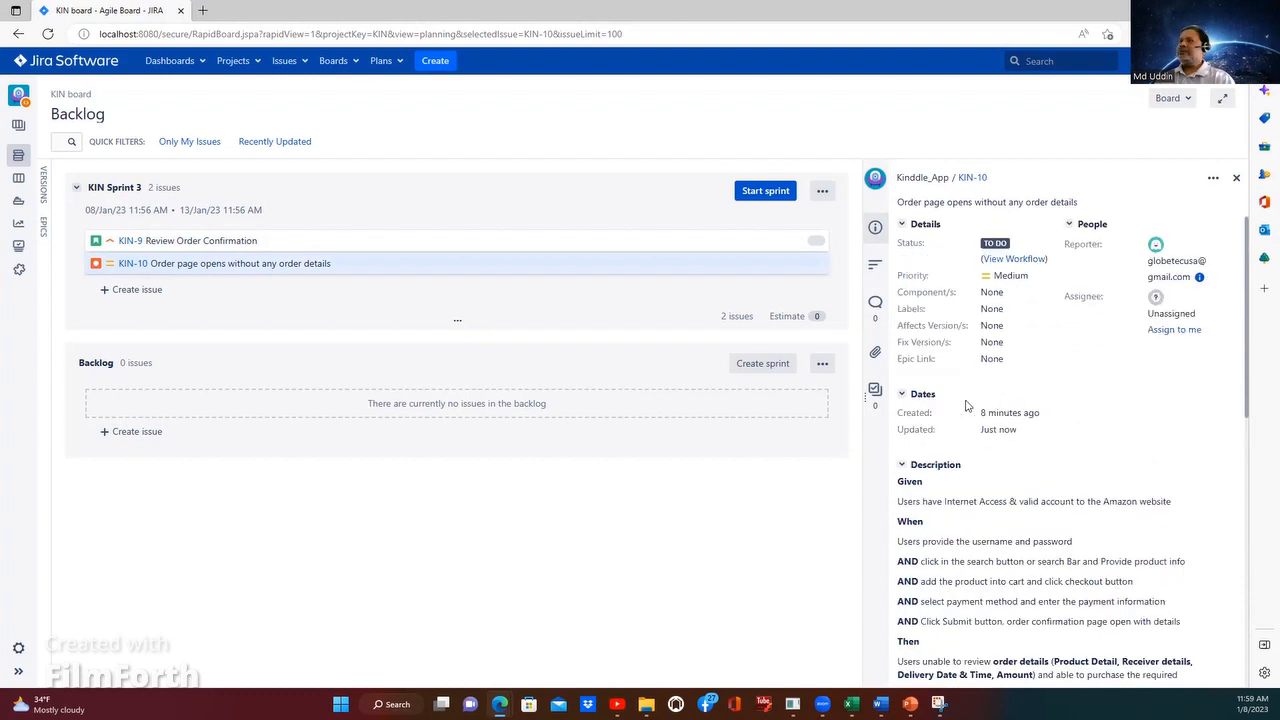
key("k")
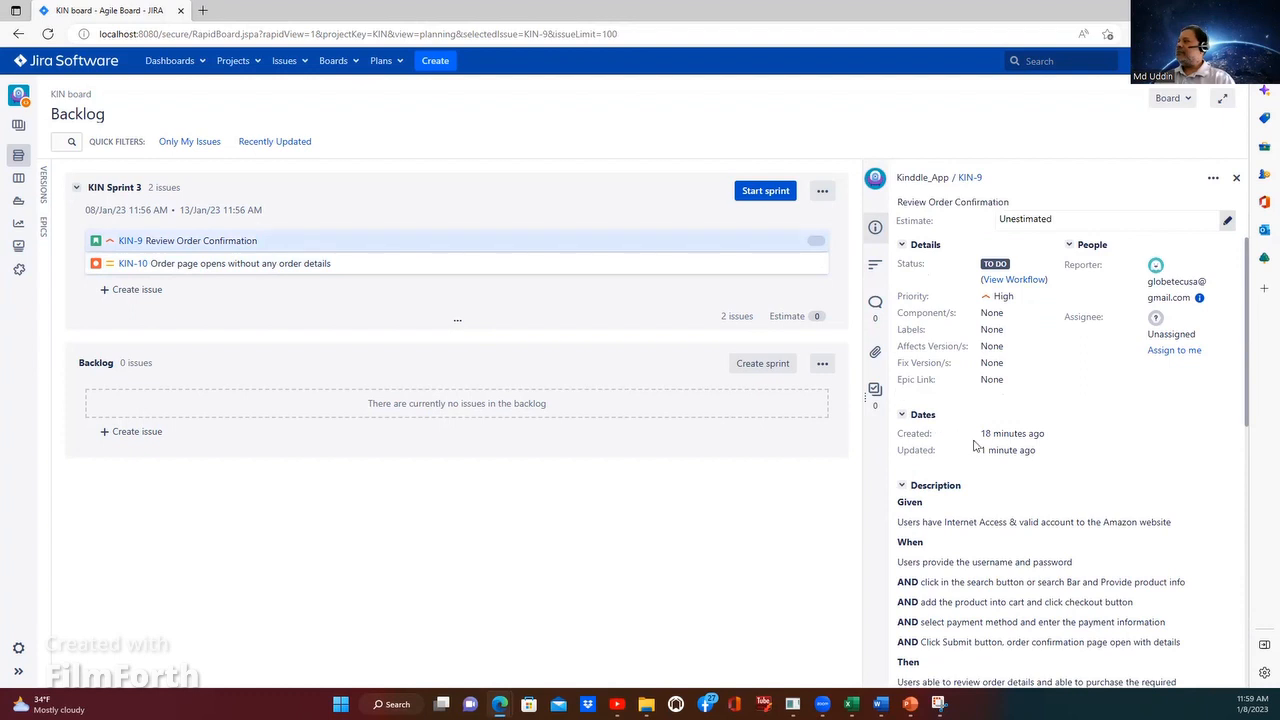
scroll(975, 446, "down", 1)
scroll(975, 446, "down", 3)
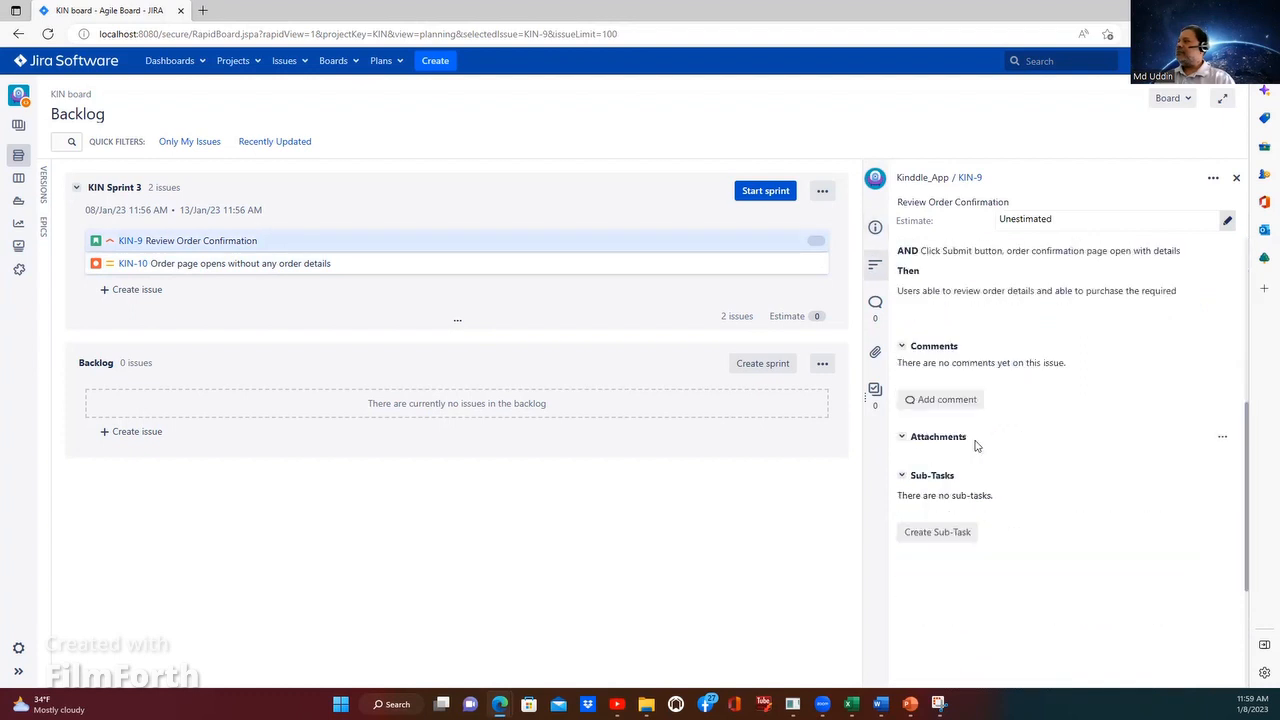
scroll(977, 437, "up", 1)
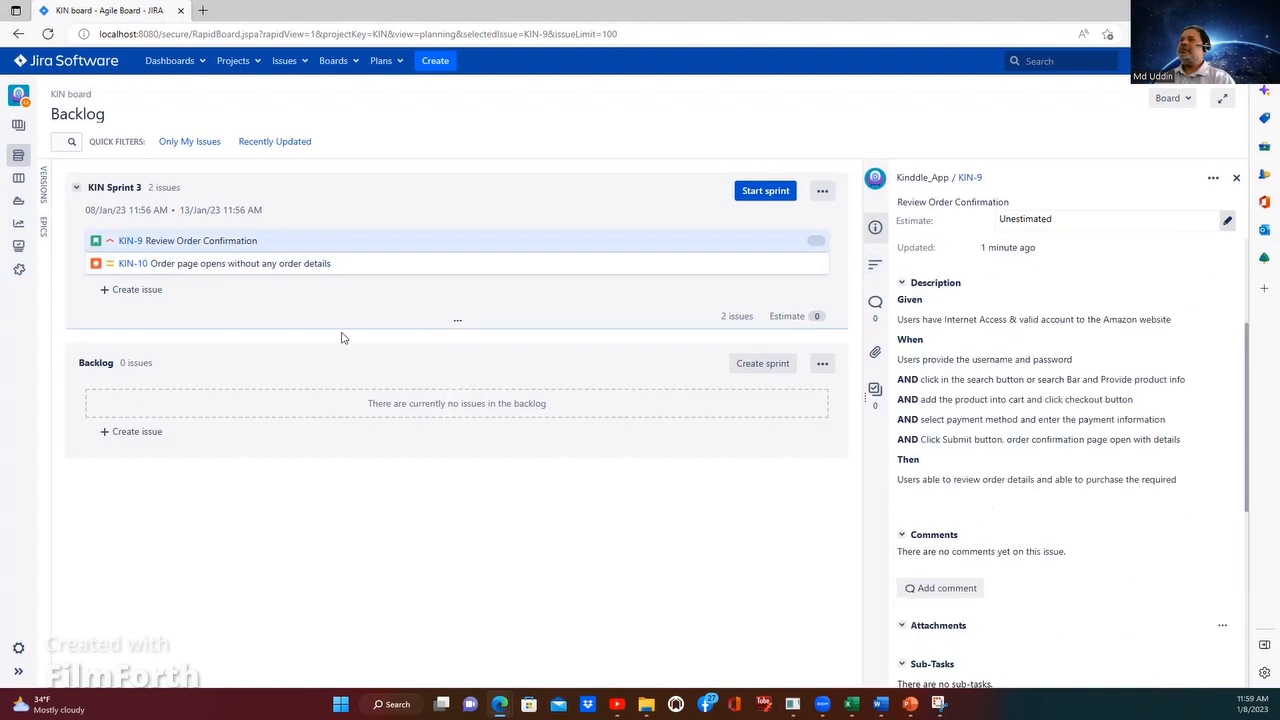
Step: Set the estimate of story KIN-9 to 2 and save it
left_click(213, 264)
left_click(215, 243)
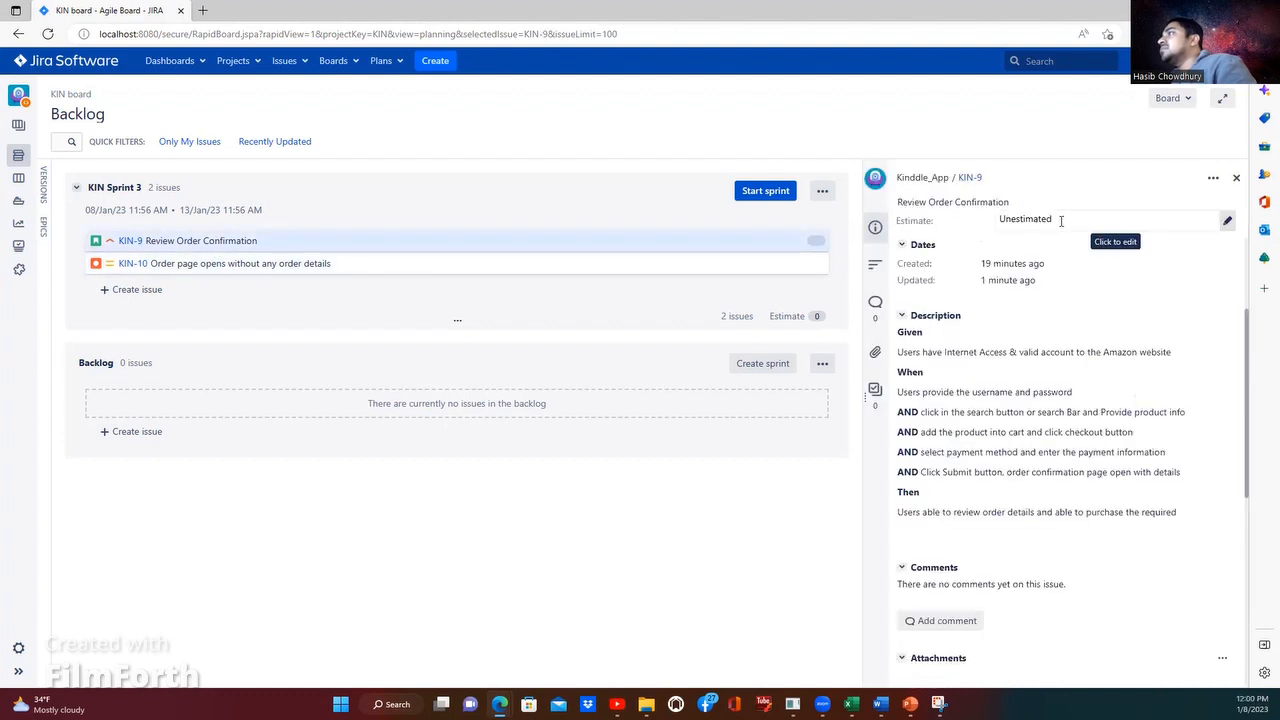
left_click(1058, 221)
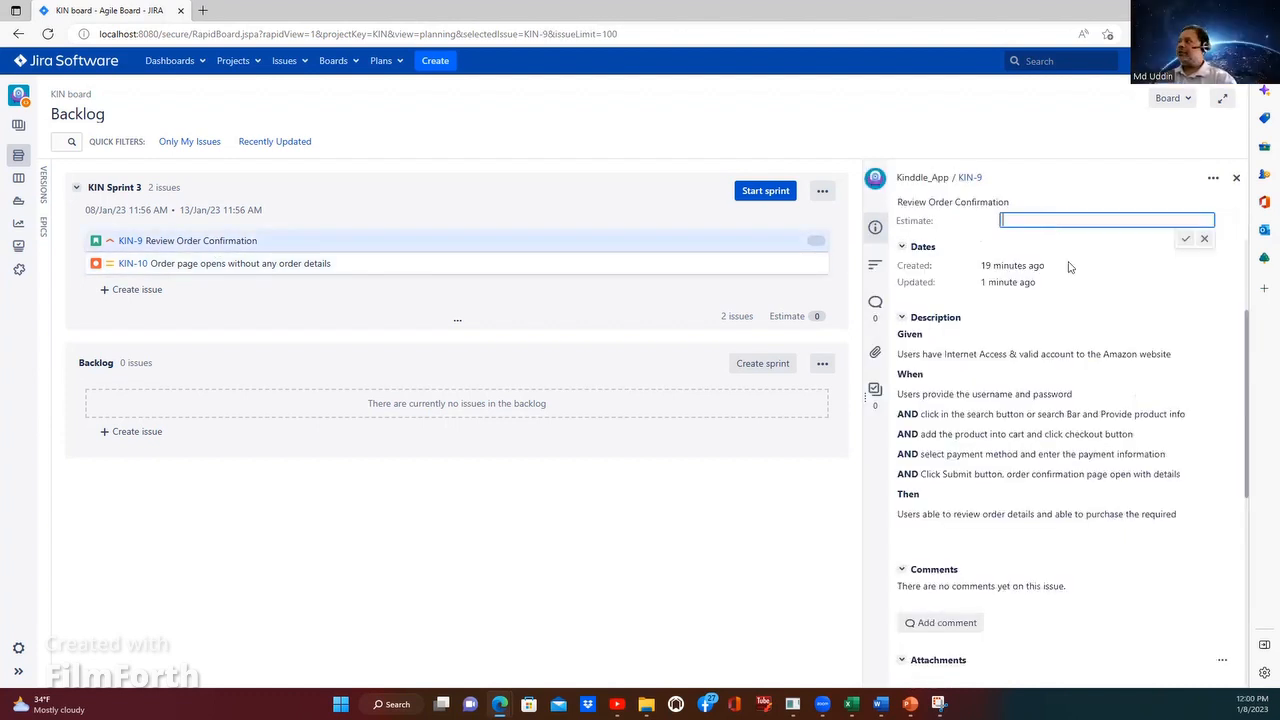
type("2")
key("Return")
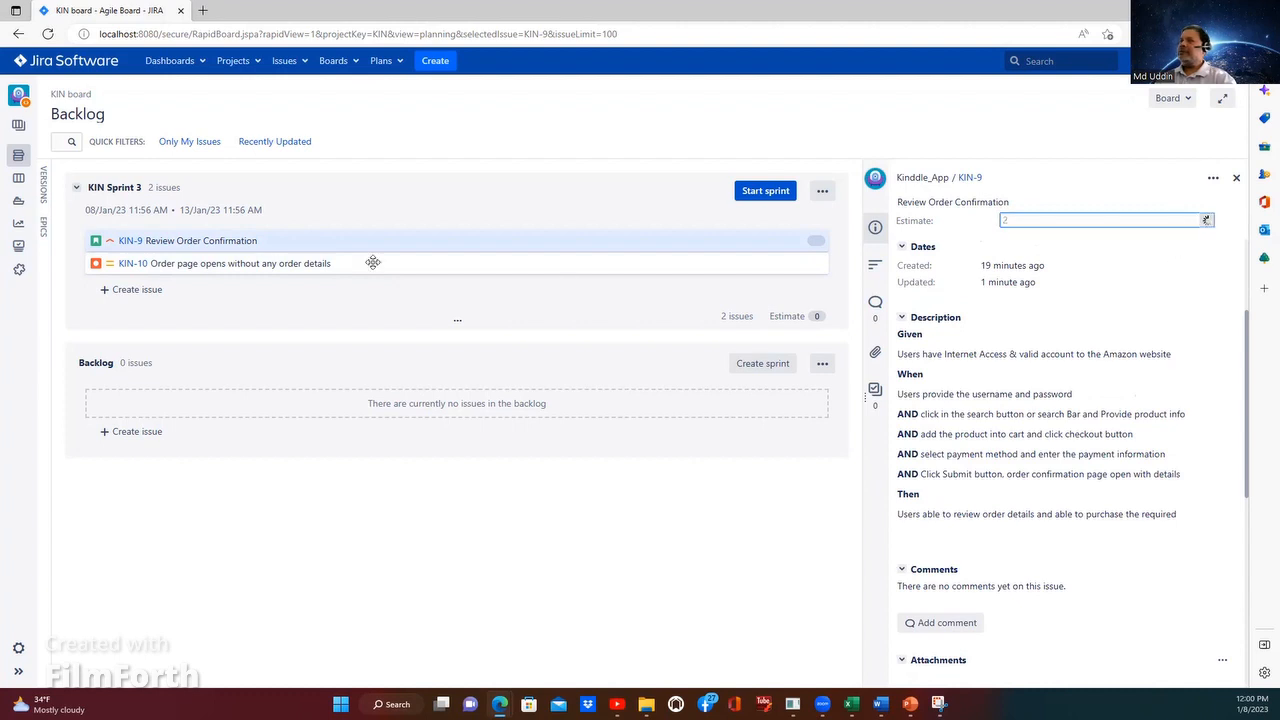
Step: Check KIN-10's details against KIN-9's, looking for an estimate field on the bug
left_click(212, 263)
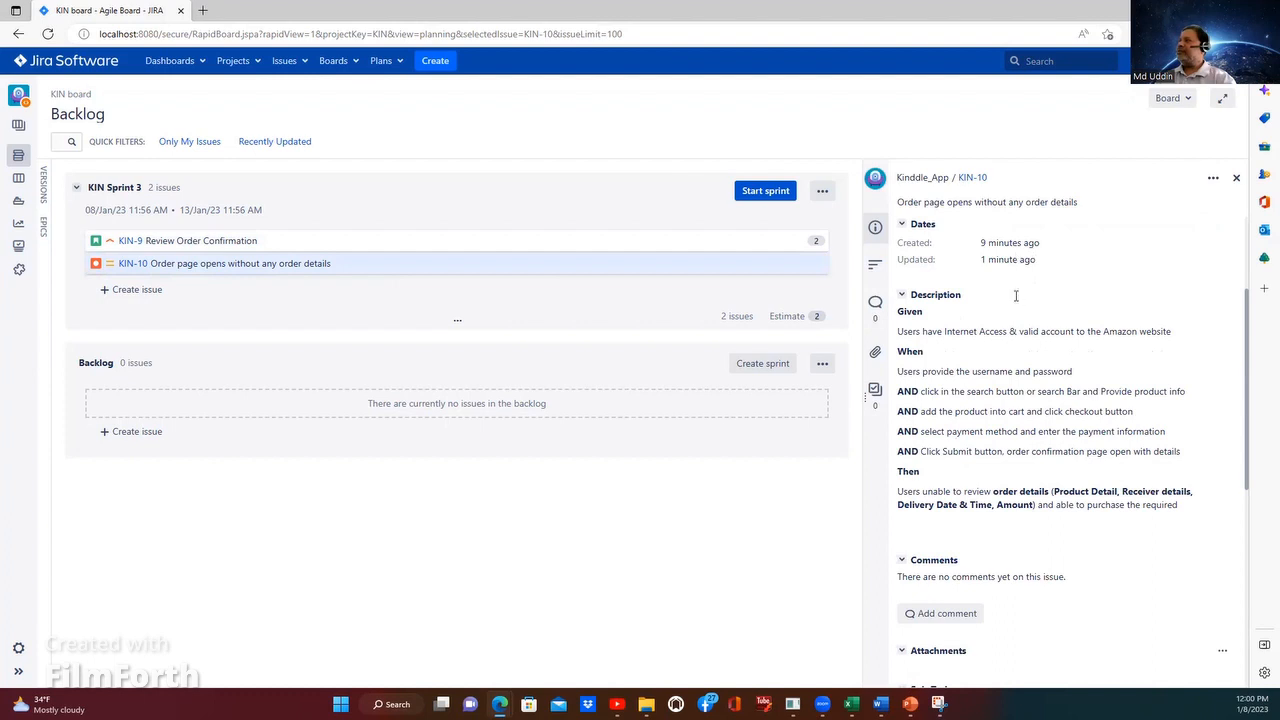
scroll(1020, 304, "up", 2)
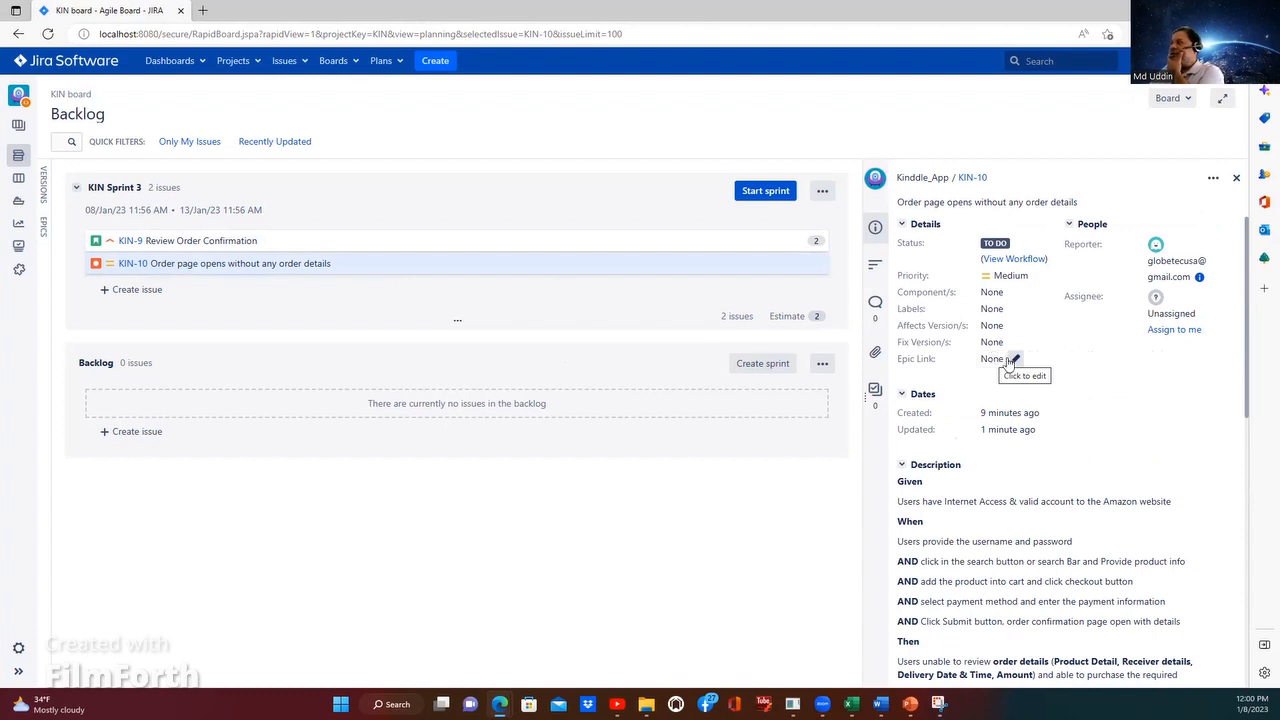
left_click(402, 234)
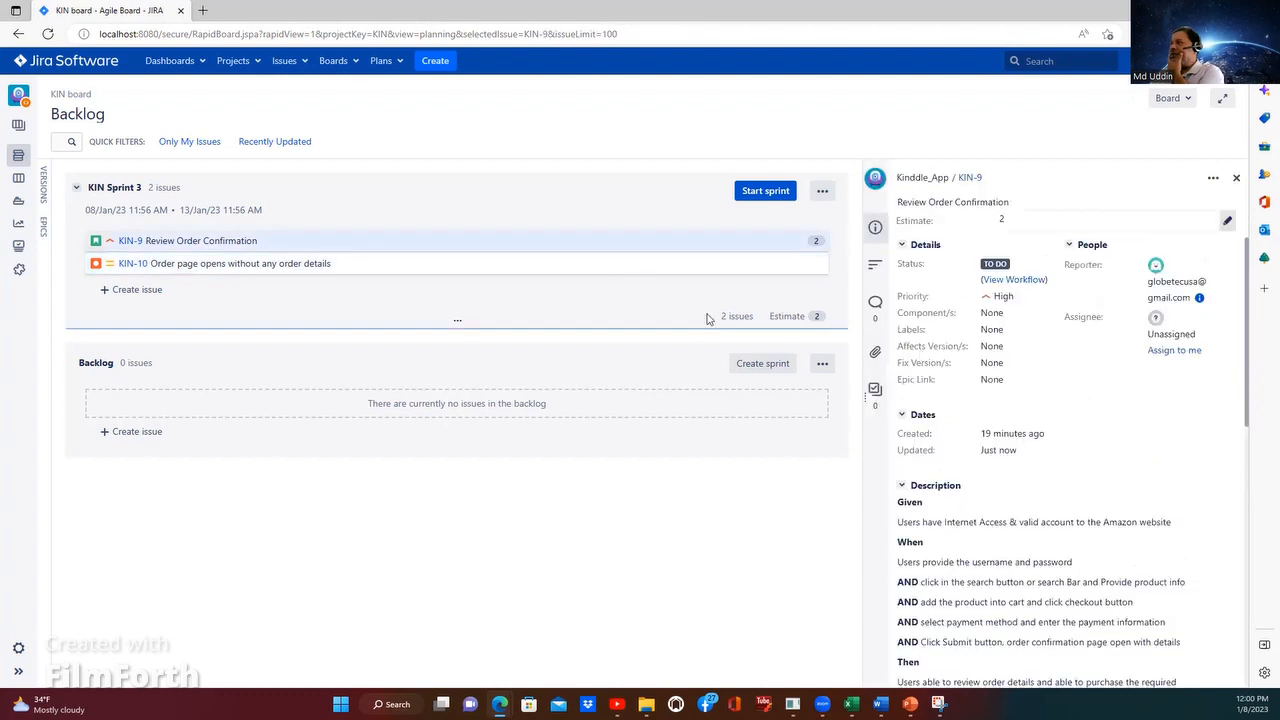
left_click(395, 257)
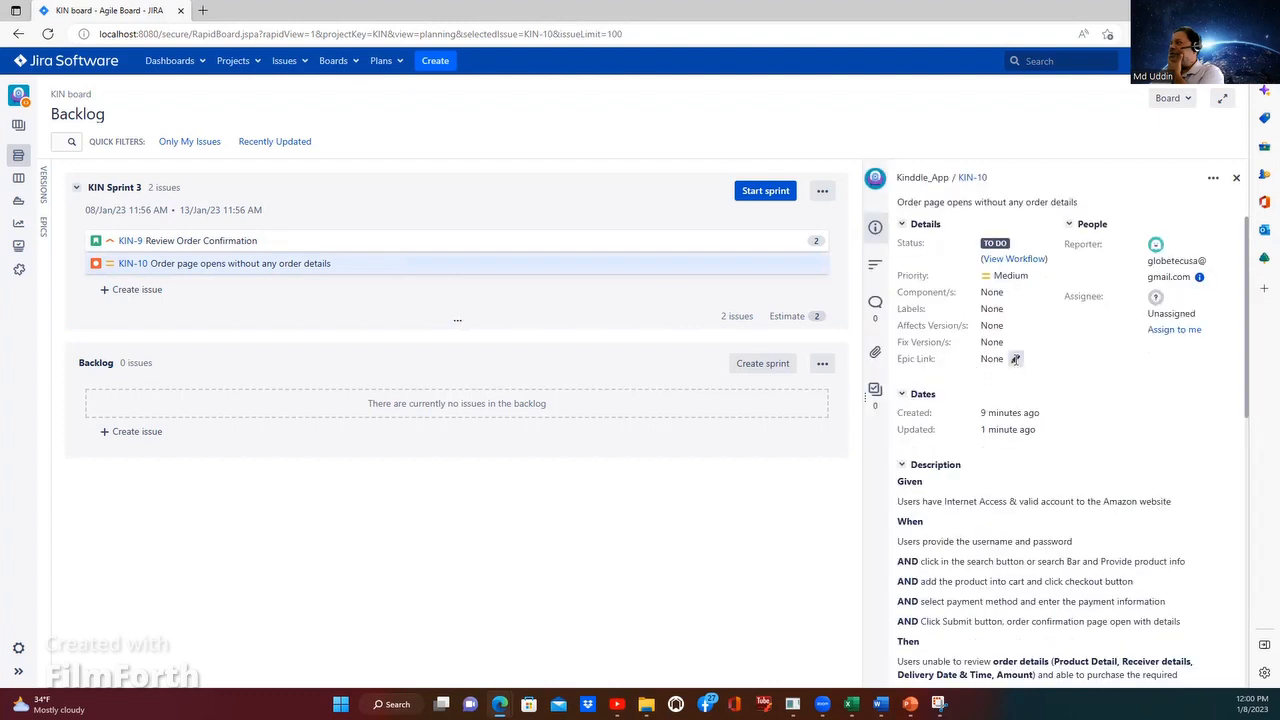
Step: Try to choose an epic link for KIN-10 and look over the rest of its details
left_click(1015, 359)
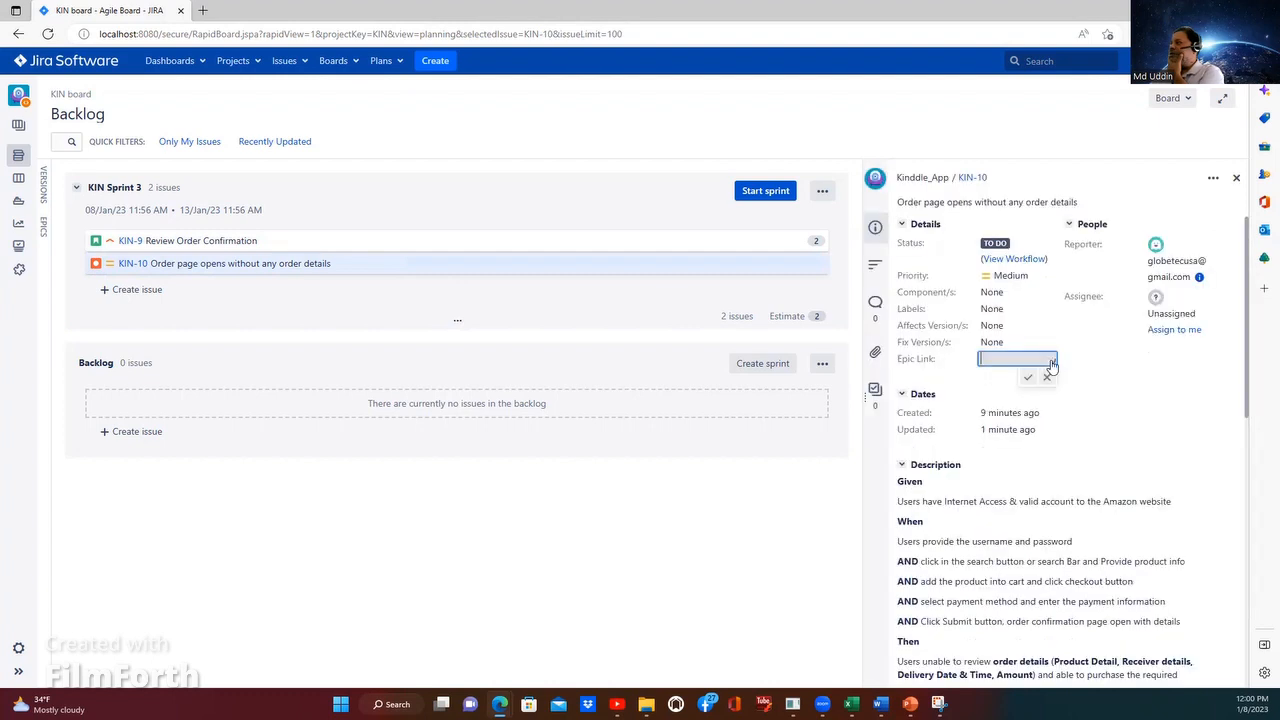
left_click(1052, 366)
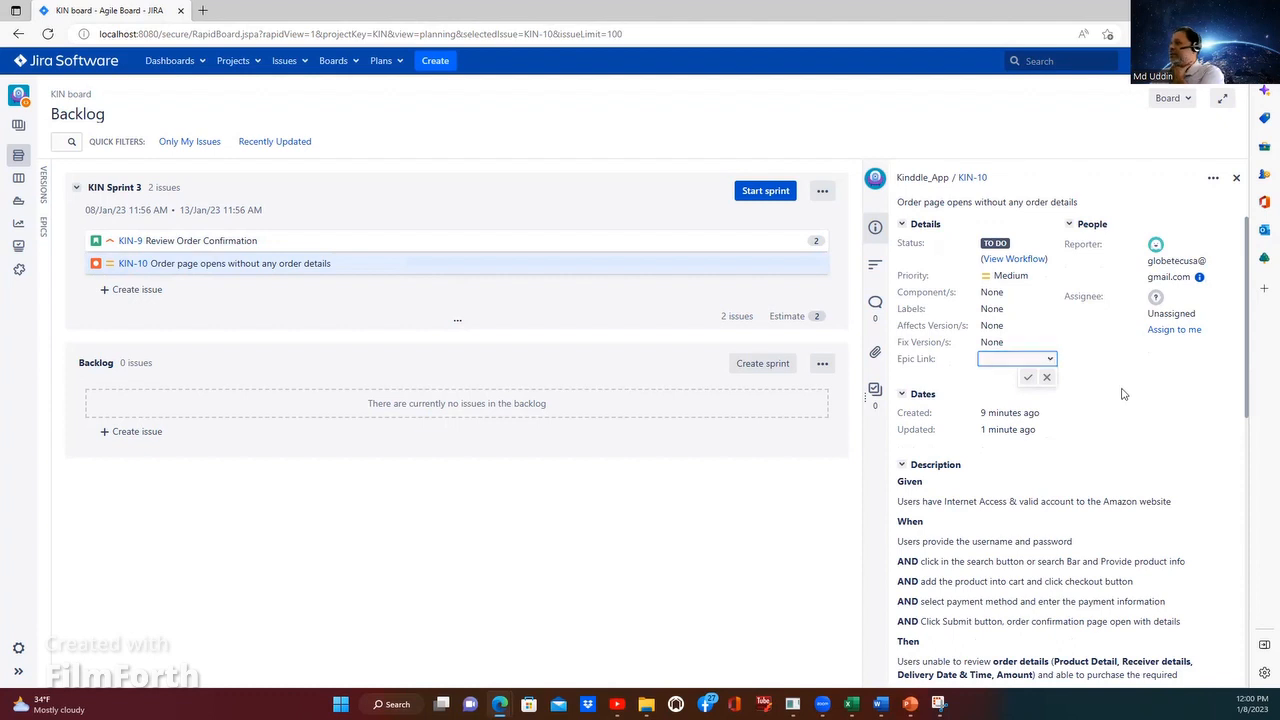
scroll(1122, 385, "down", 3)
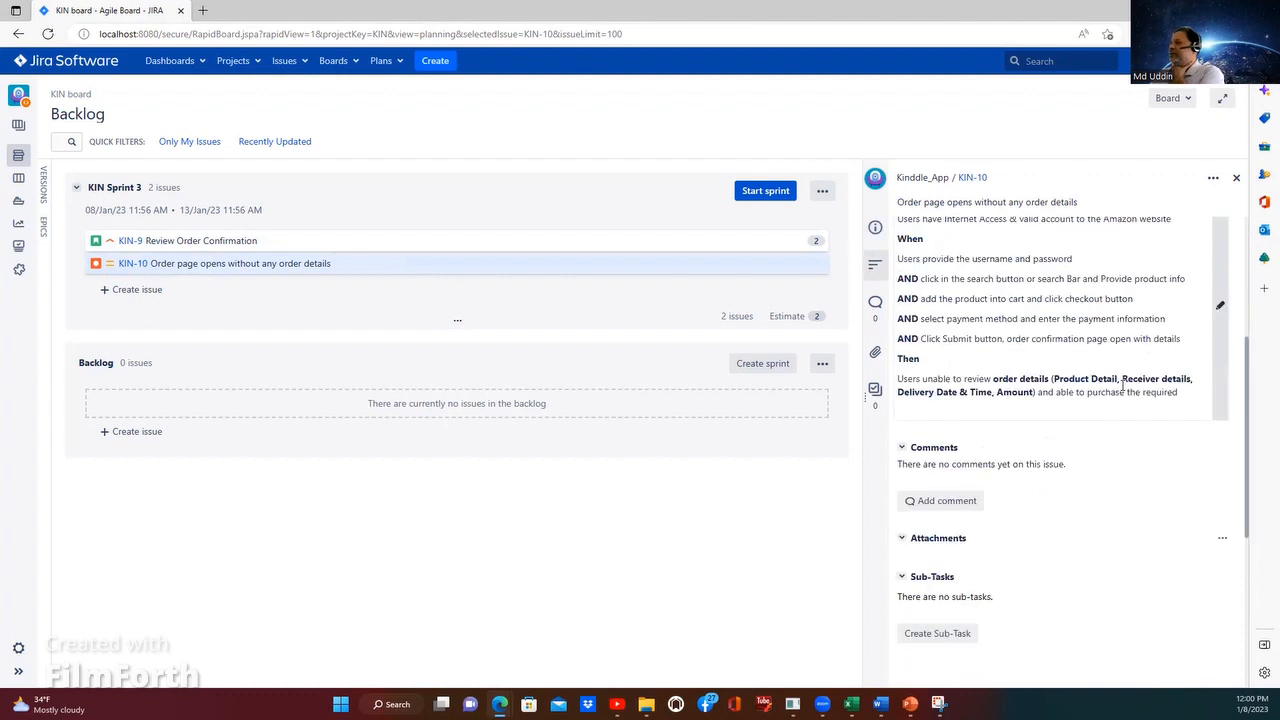
scroll(1122, 388, "down", 1)
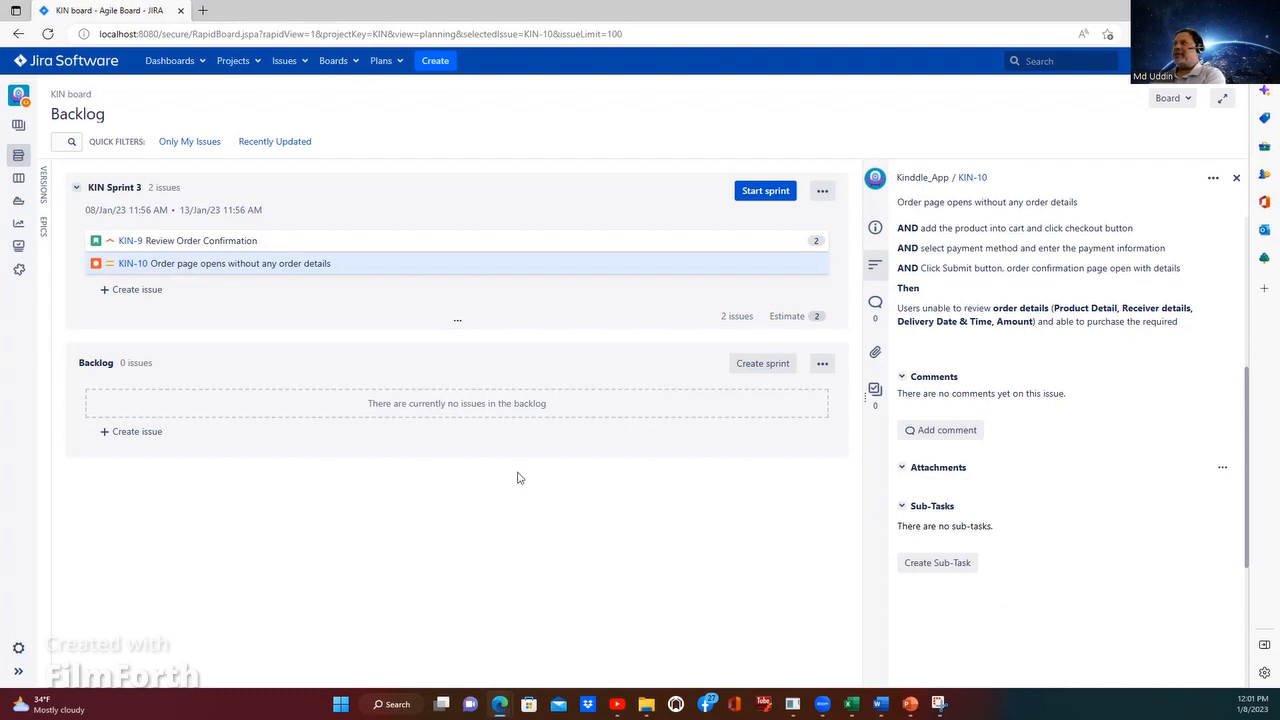
Step: Set the priority of bug KIN-10 to Highest and save it
left_click(175, 263)
scroll(1063, 450, "up", 5)
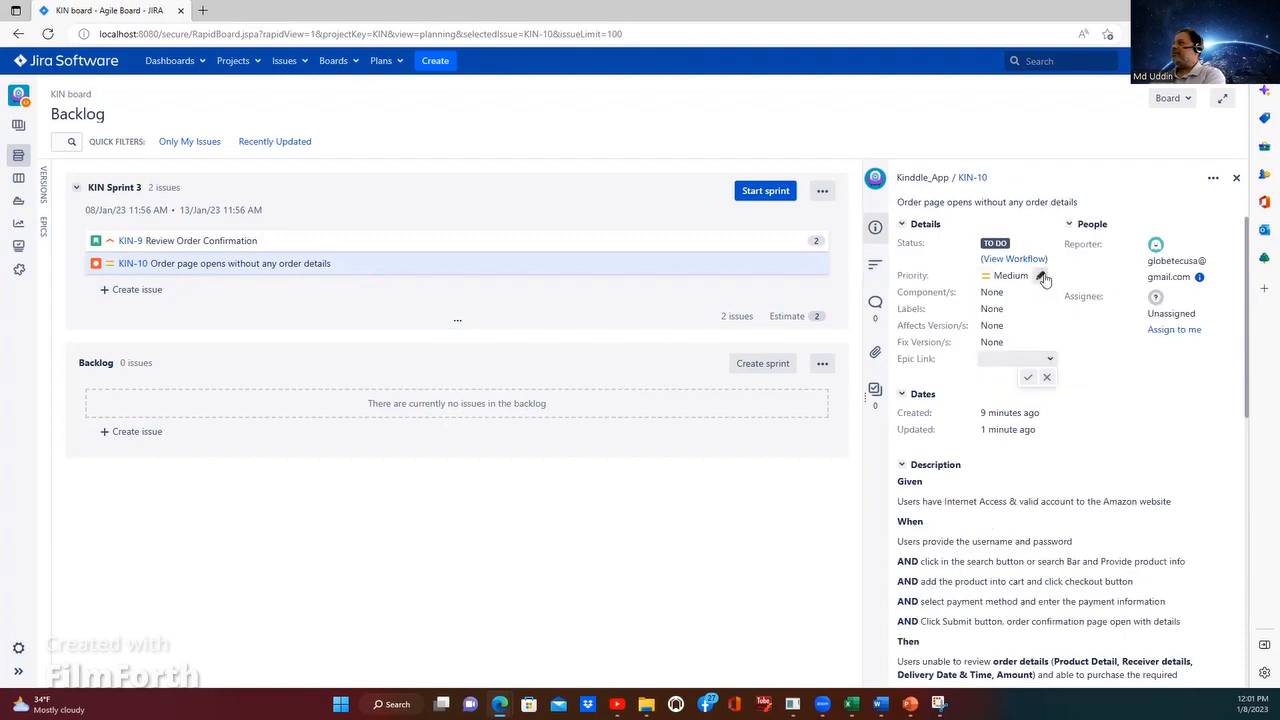
left_click(1047, 279)
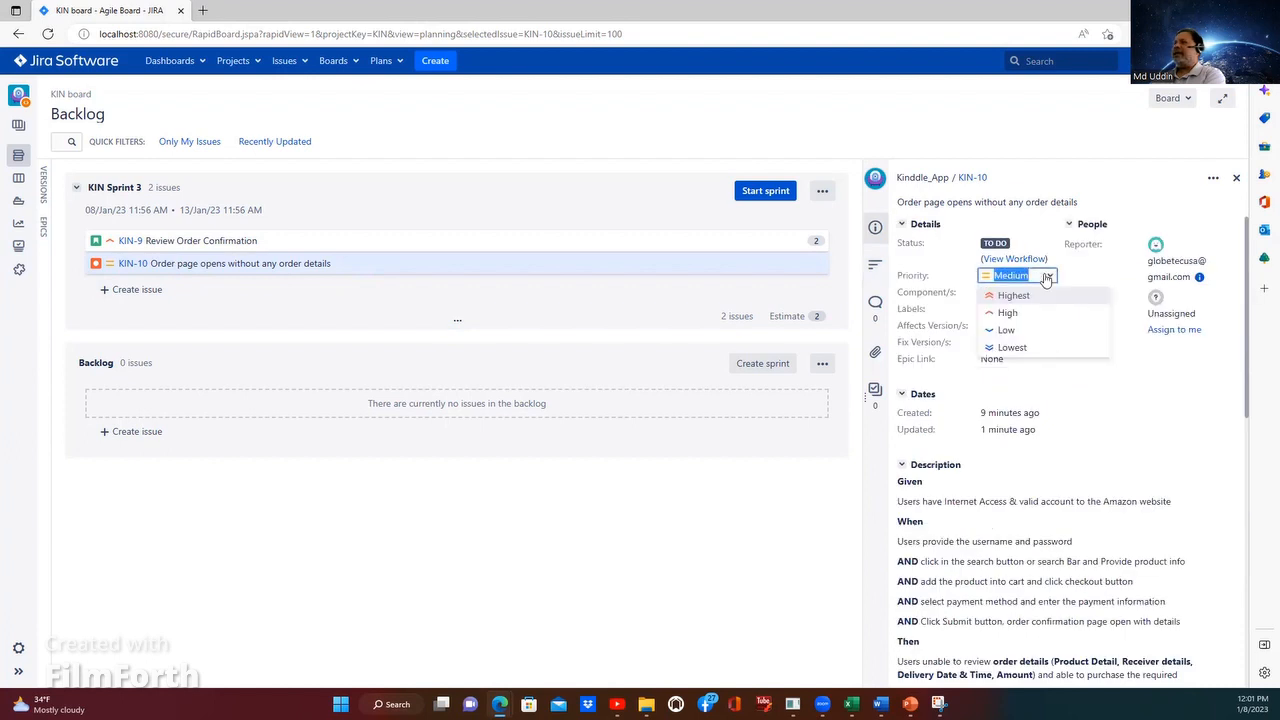
left_click(1012, 296)
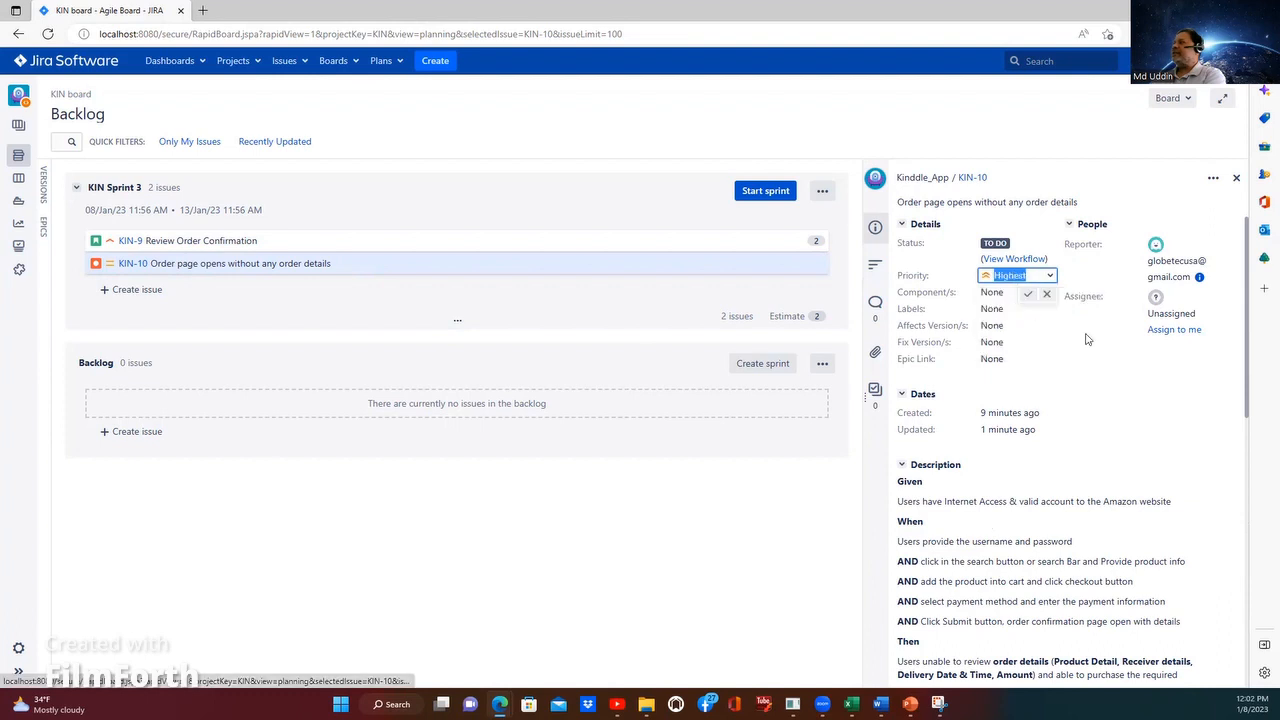
left_click(1028, 294)
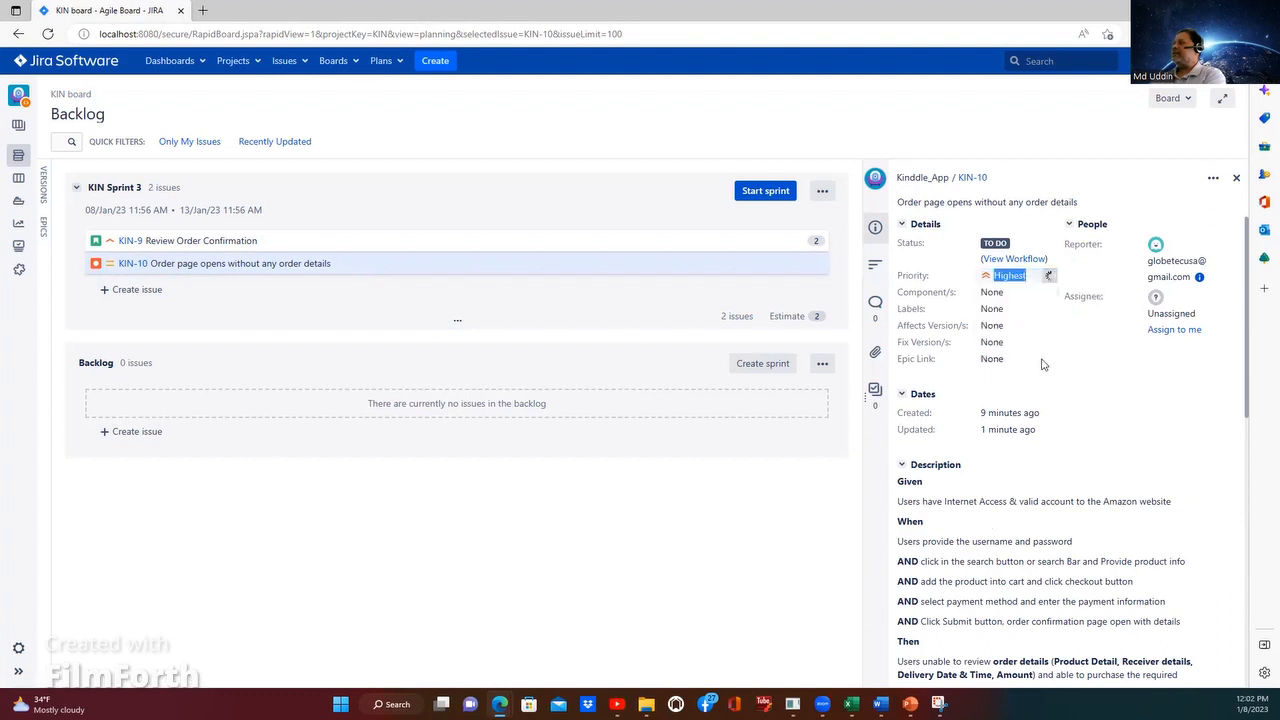
Step: Add the new label Defect to bug KIN-10 and save it
left_click(1018, 318)
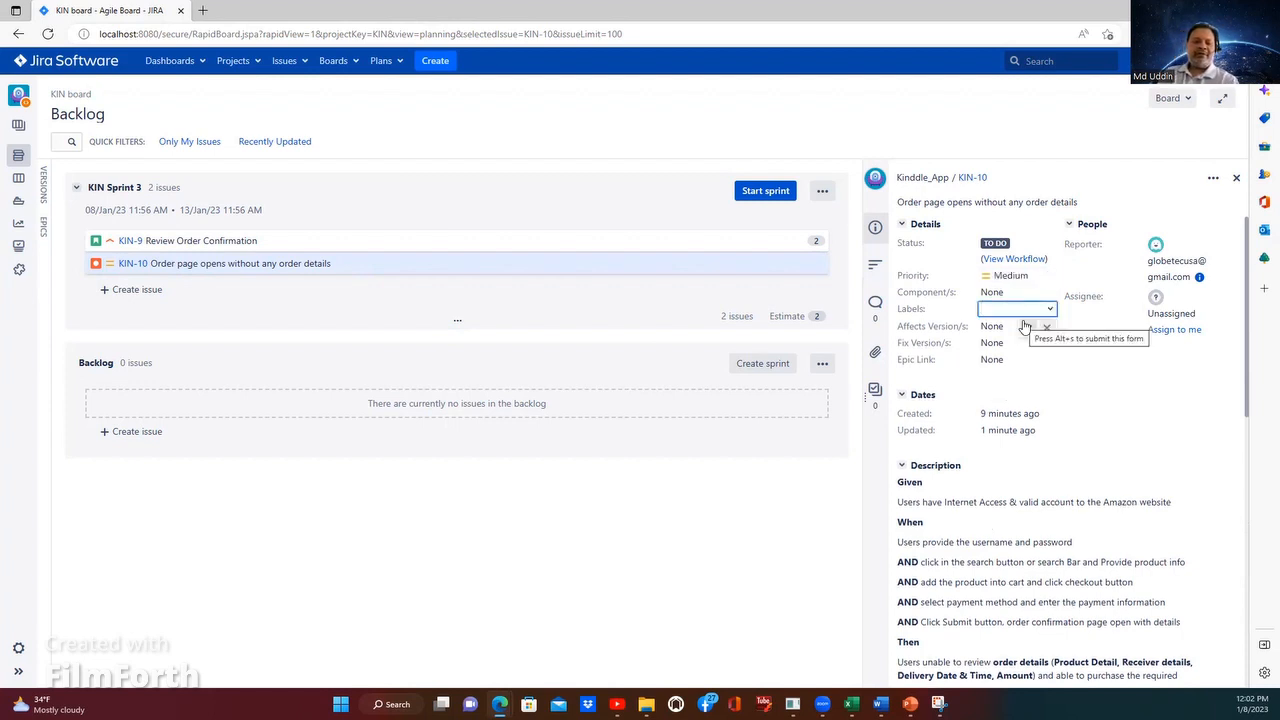
type("Def")
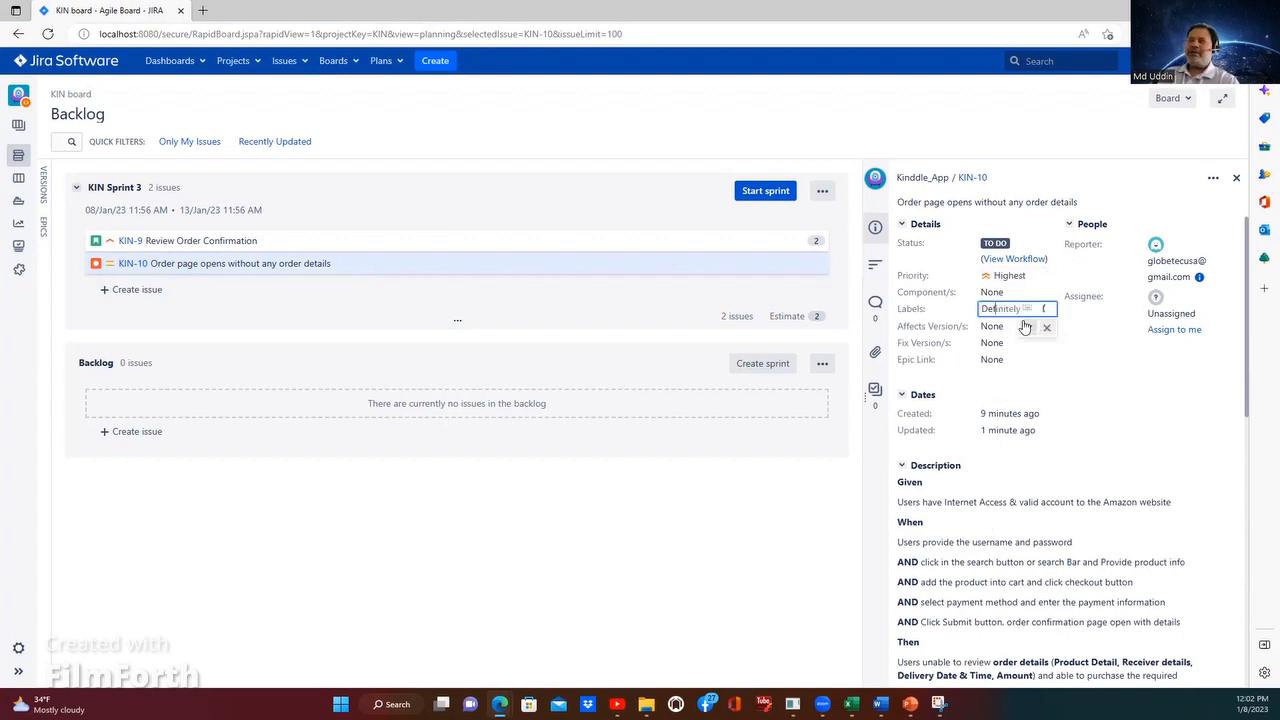
type("ect")
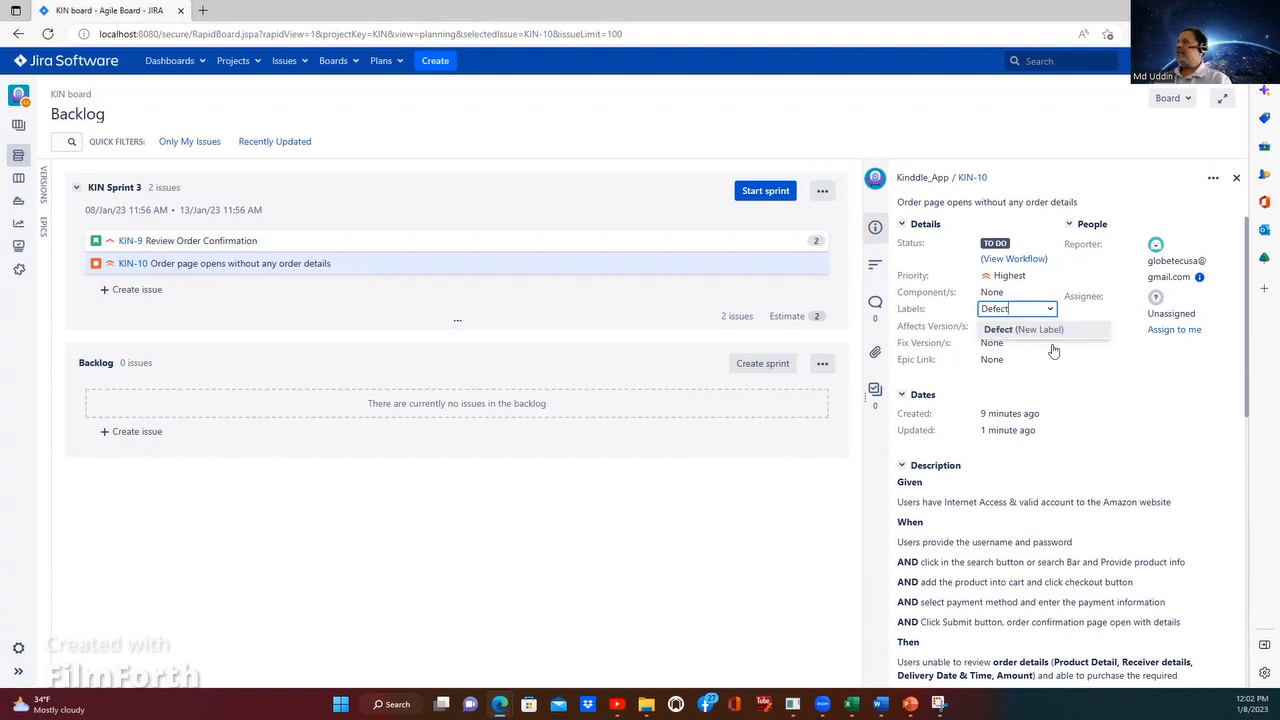
left_click(1105, 368)
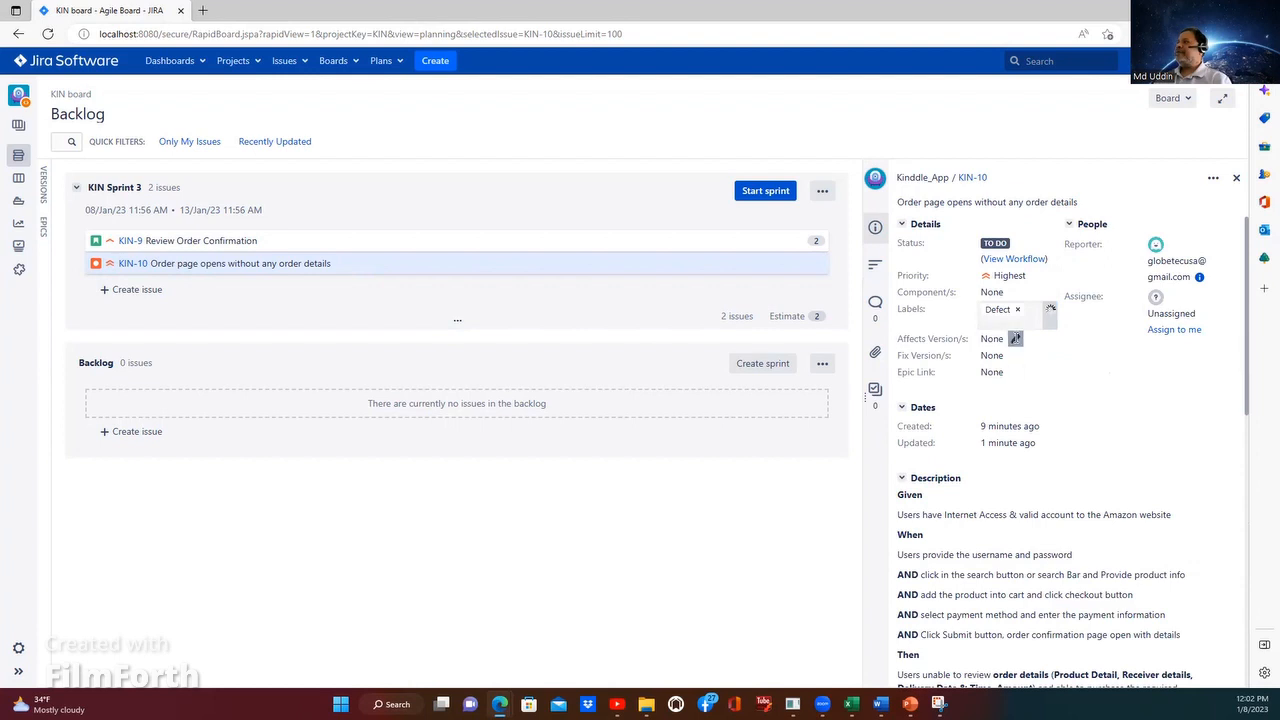
Step: Set the affected version of bug KIN-10 to REL 0.0.1 and save it
left_click(1015, 338)
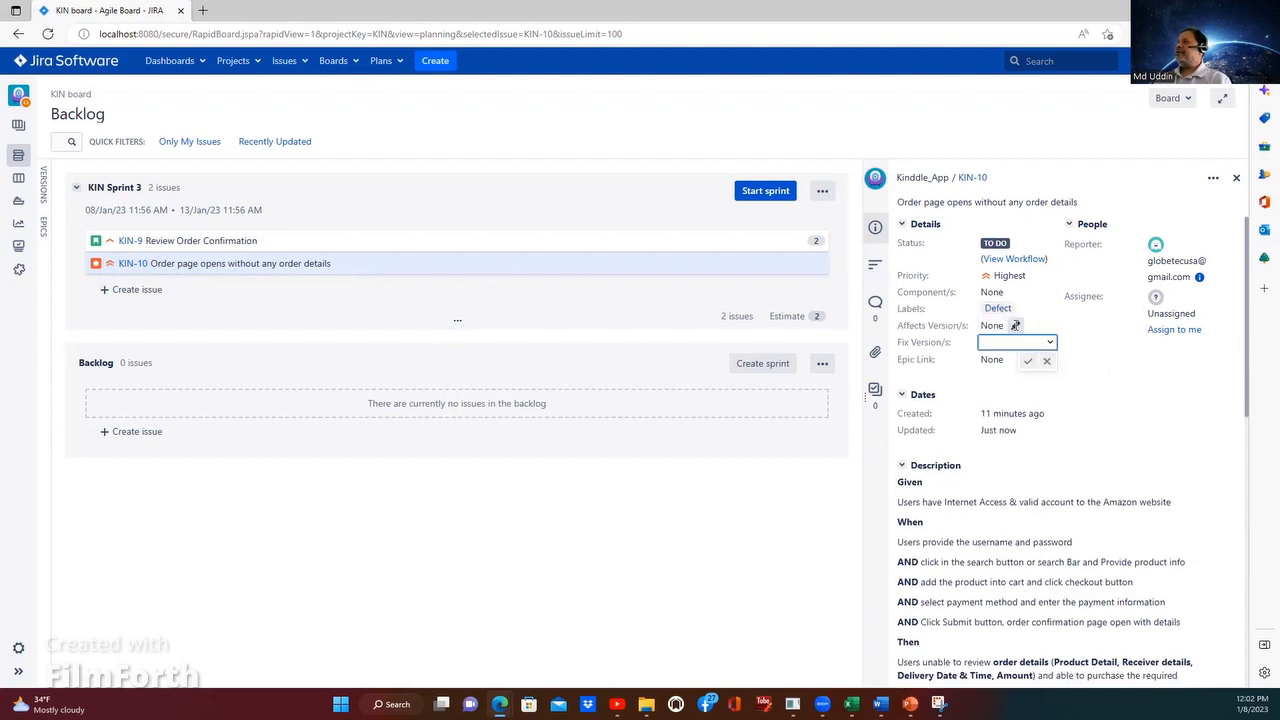
left_click(1040, 326)
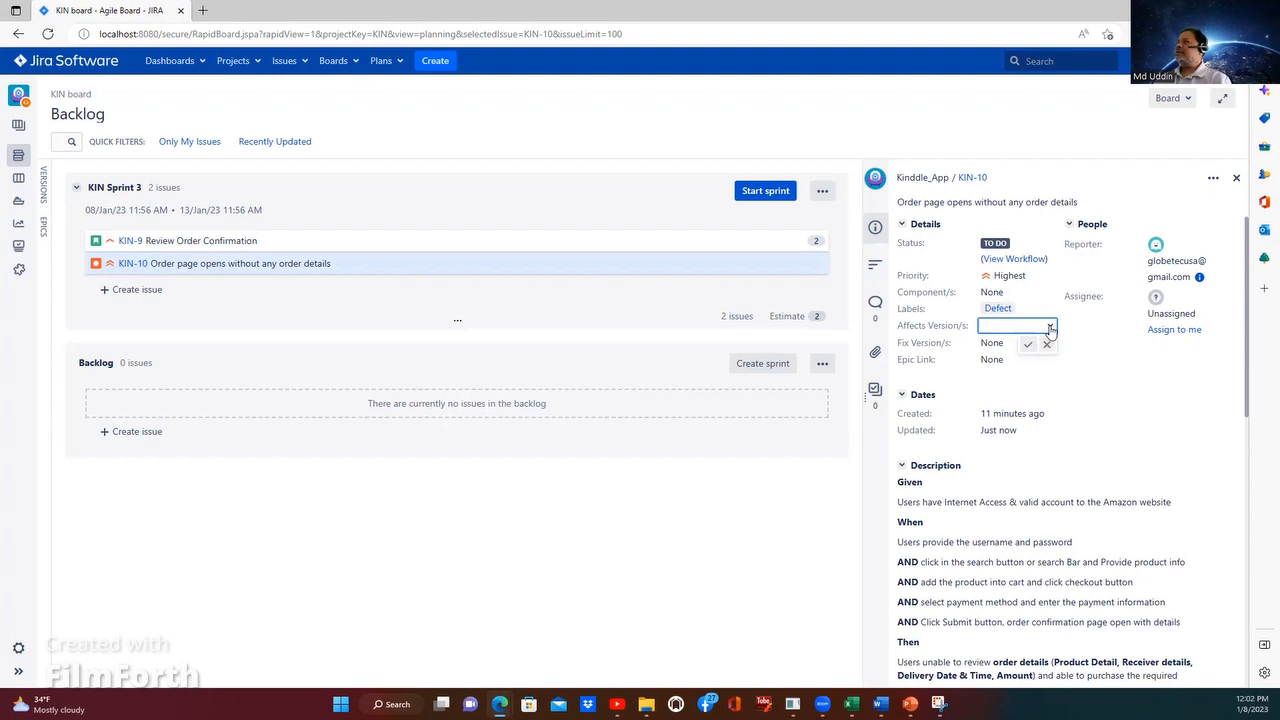
left_click(1050, 327)
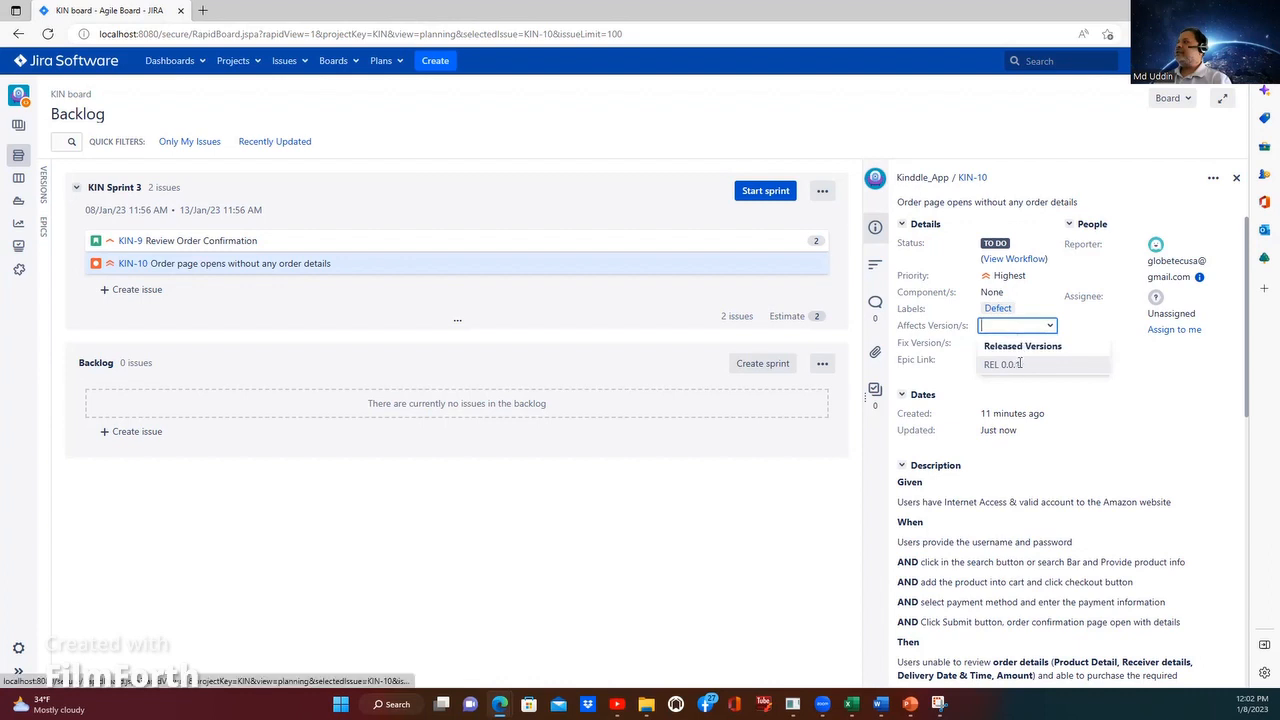
left_click(1016, 366)
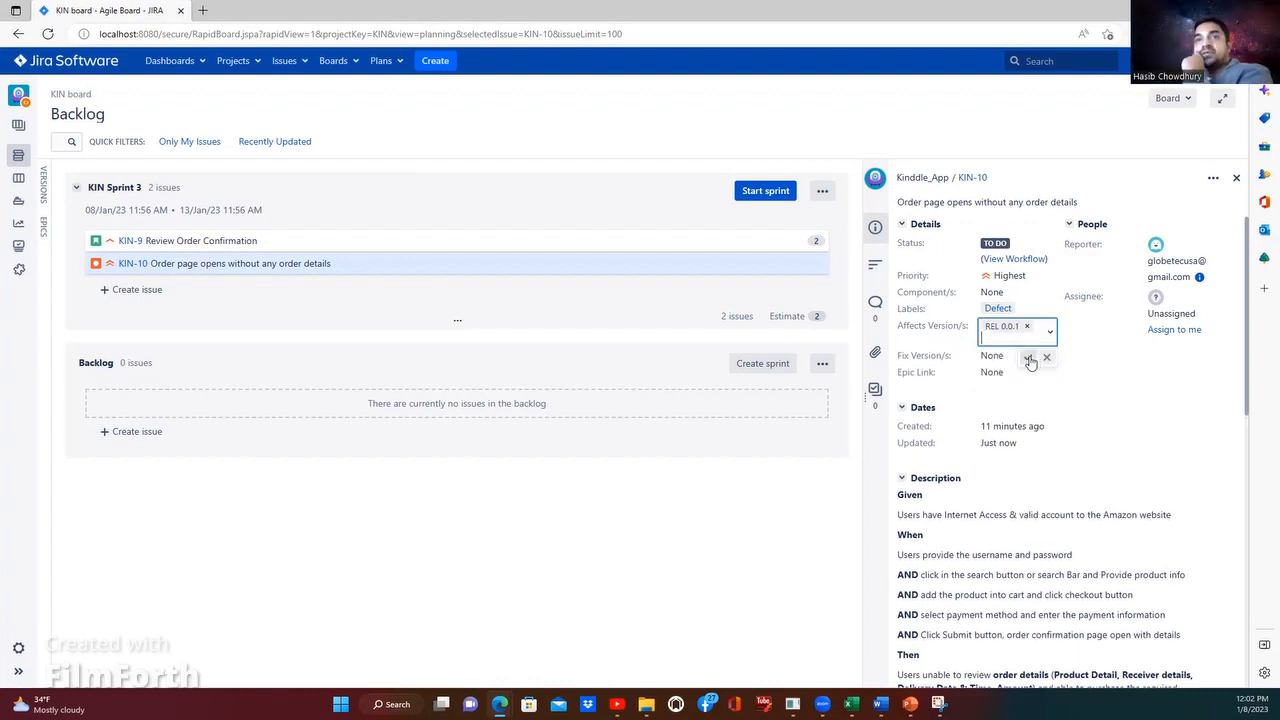
left_click(1029, 359)
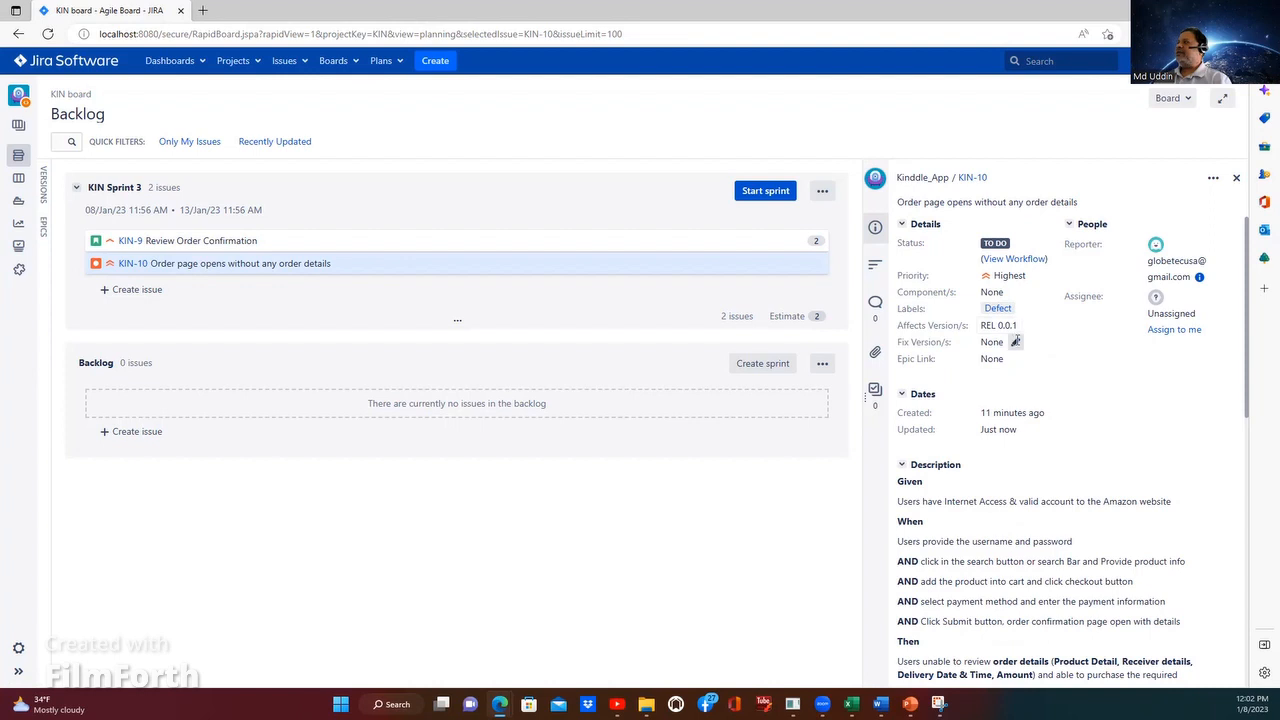
Step: Try to set the fix version of bug KIN-10 to a new version named Rel 0.0.3
left_click(1016, 344)
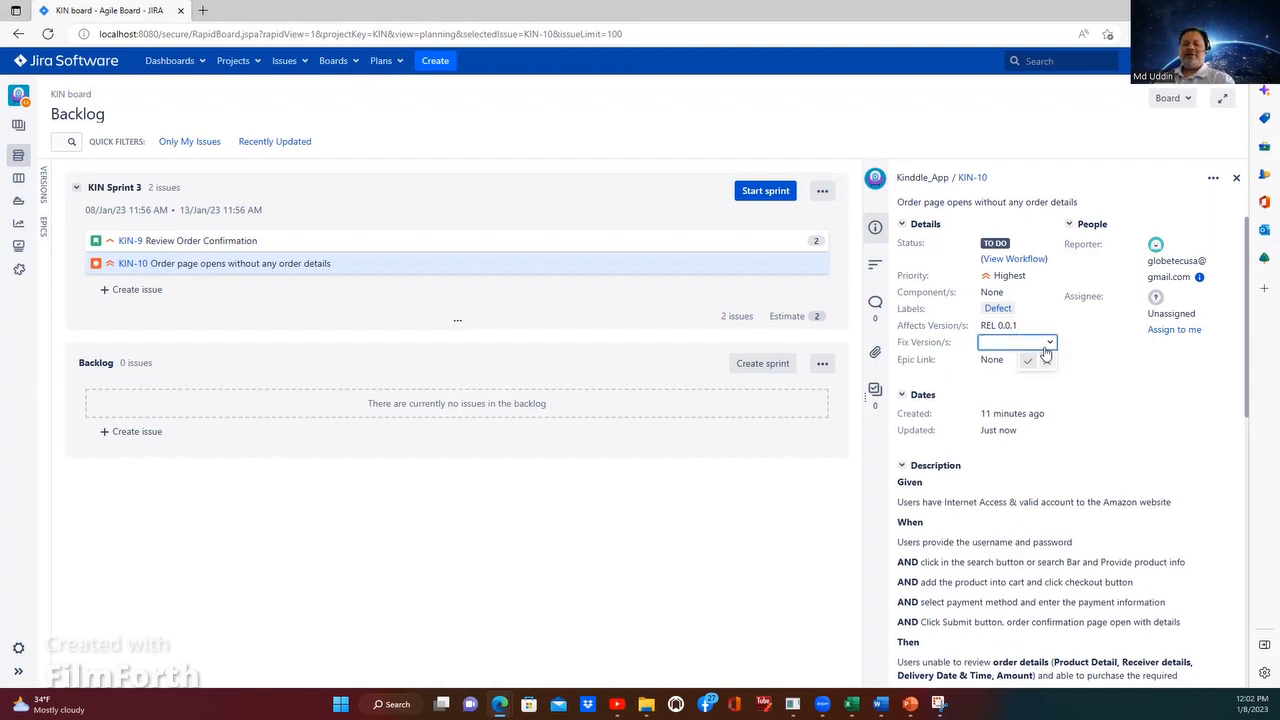
type("Re")
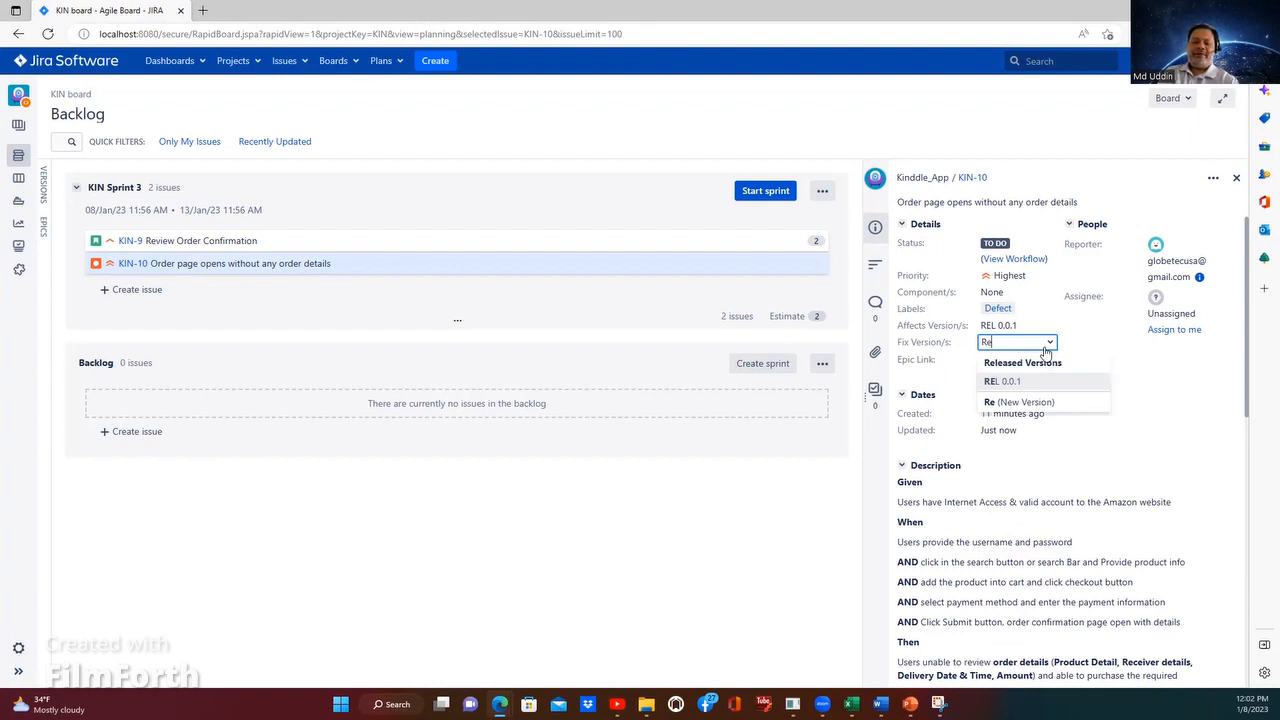
type("l 0")
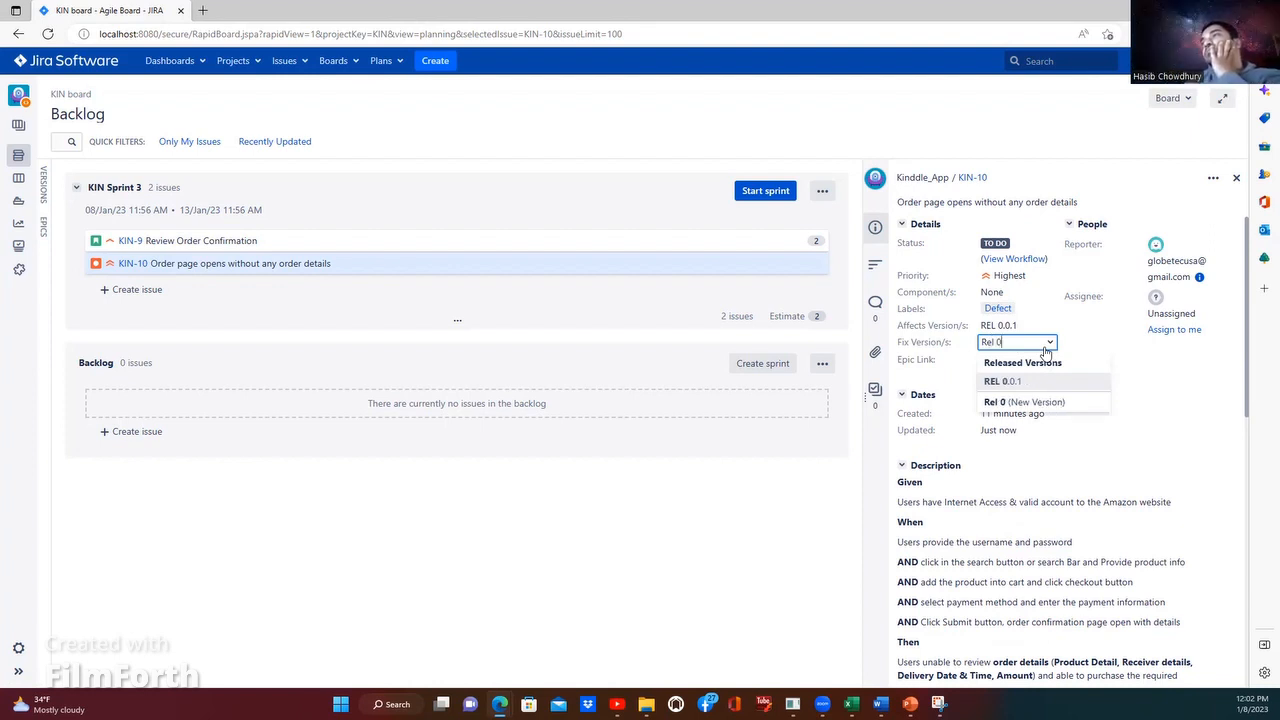
type(".0.")
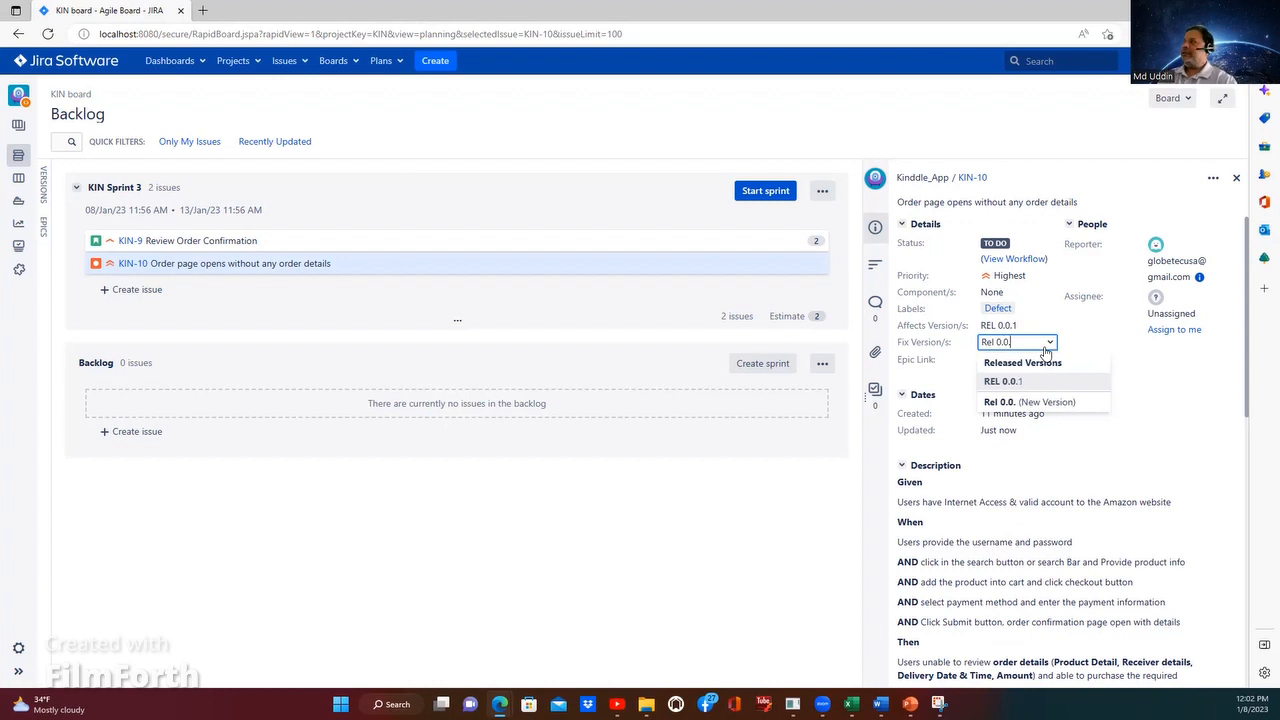
type("3")
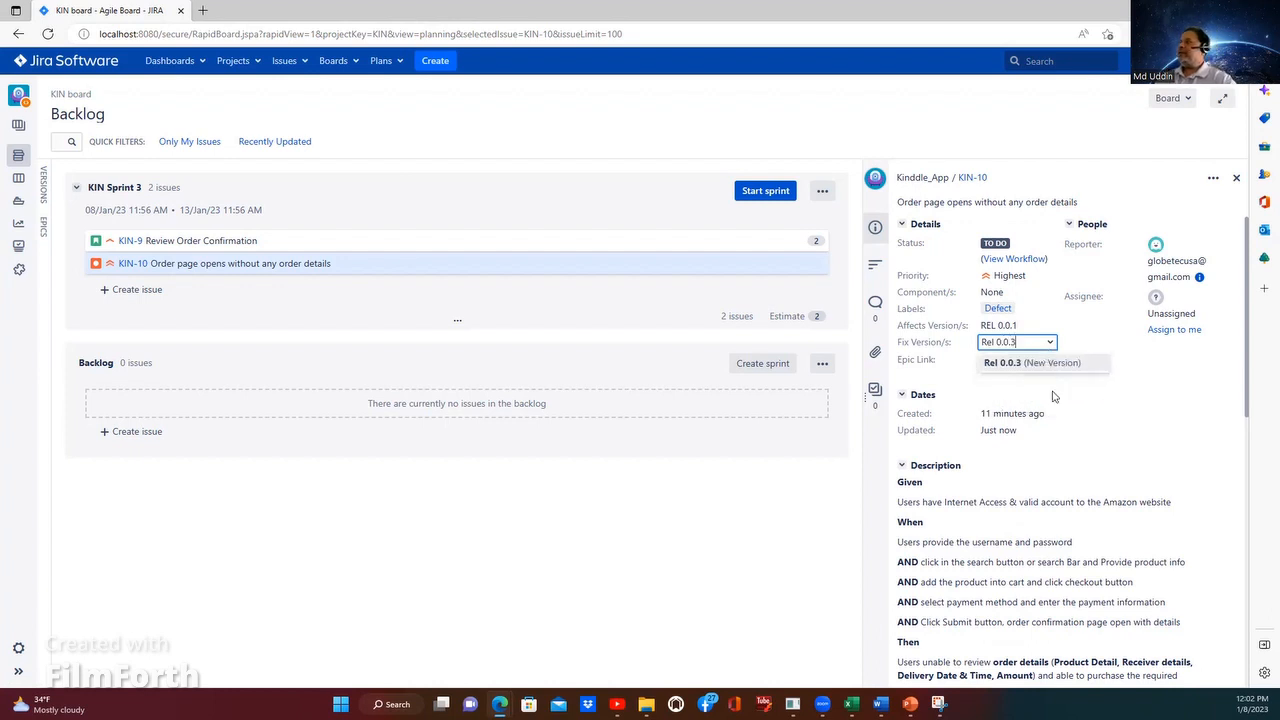
key("Return")
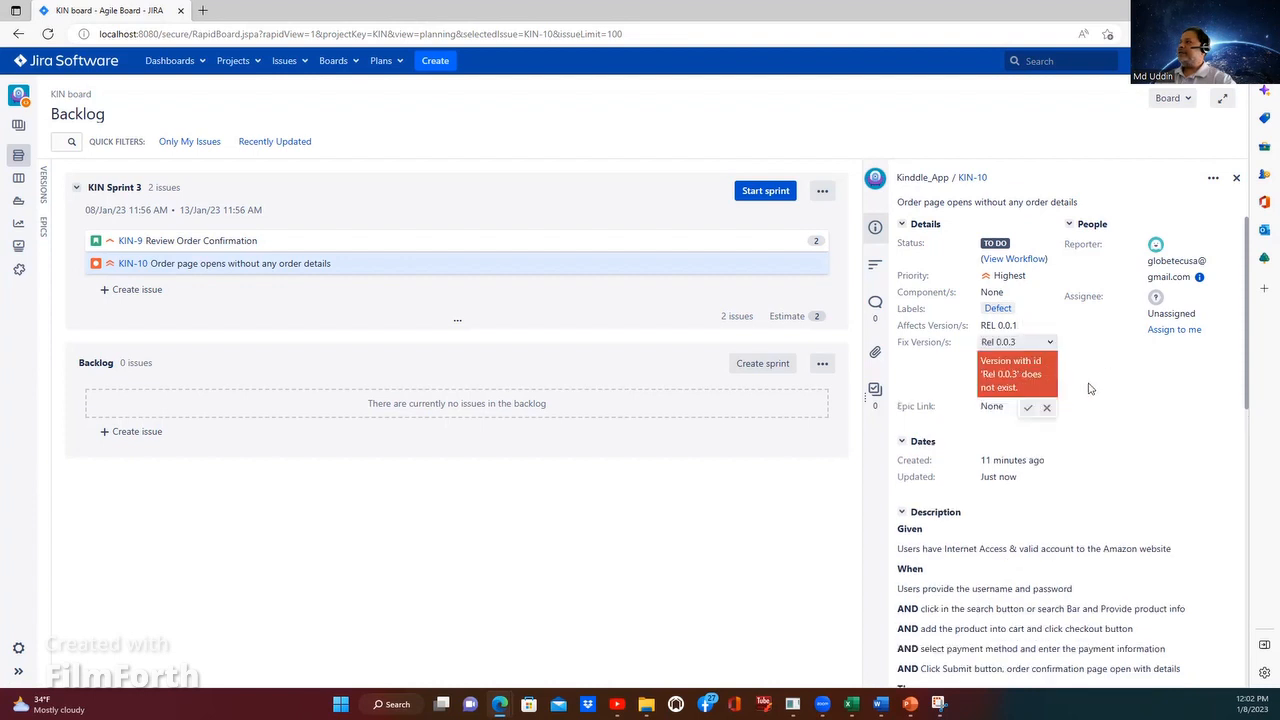
left_click(1035, 408)
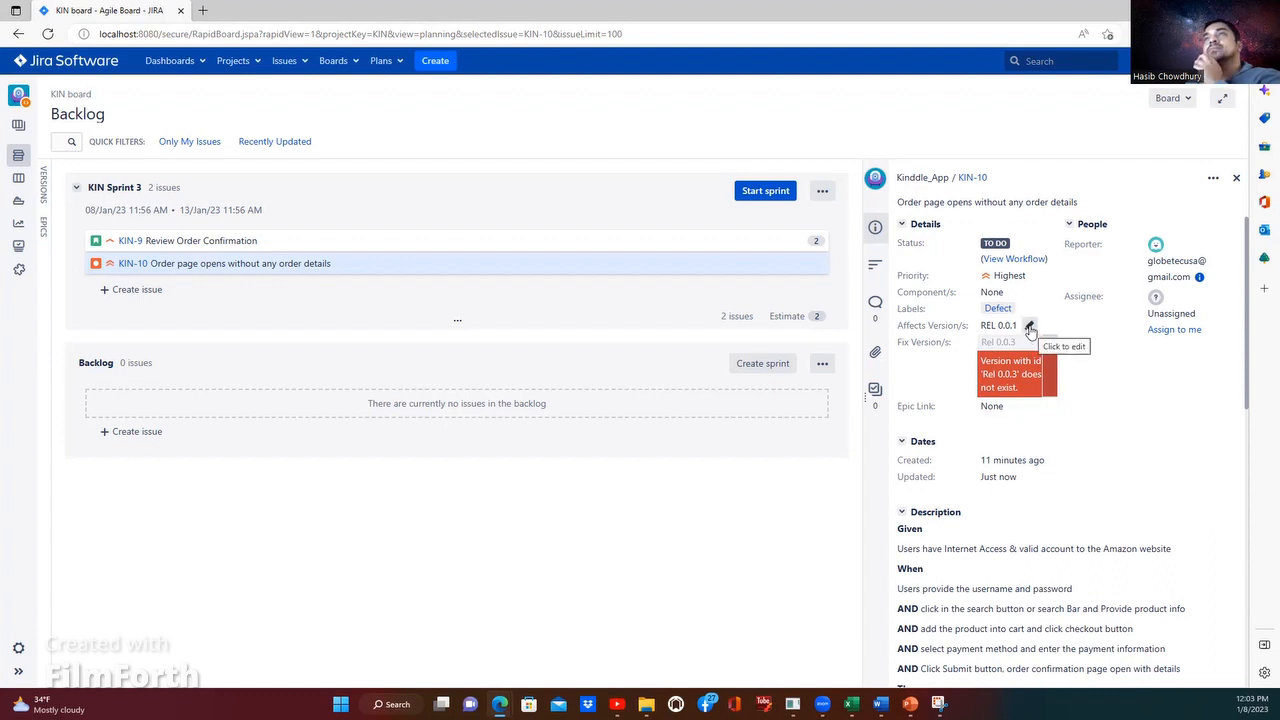
left_click(1047, 407)
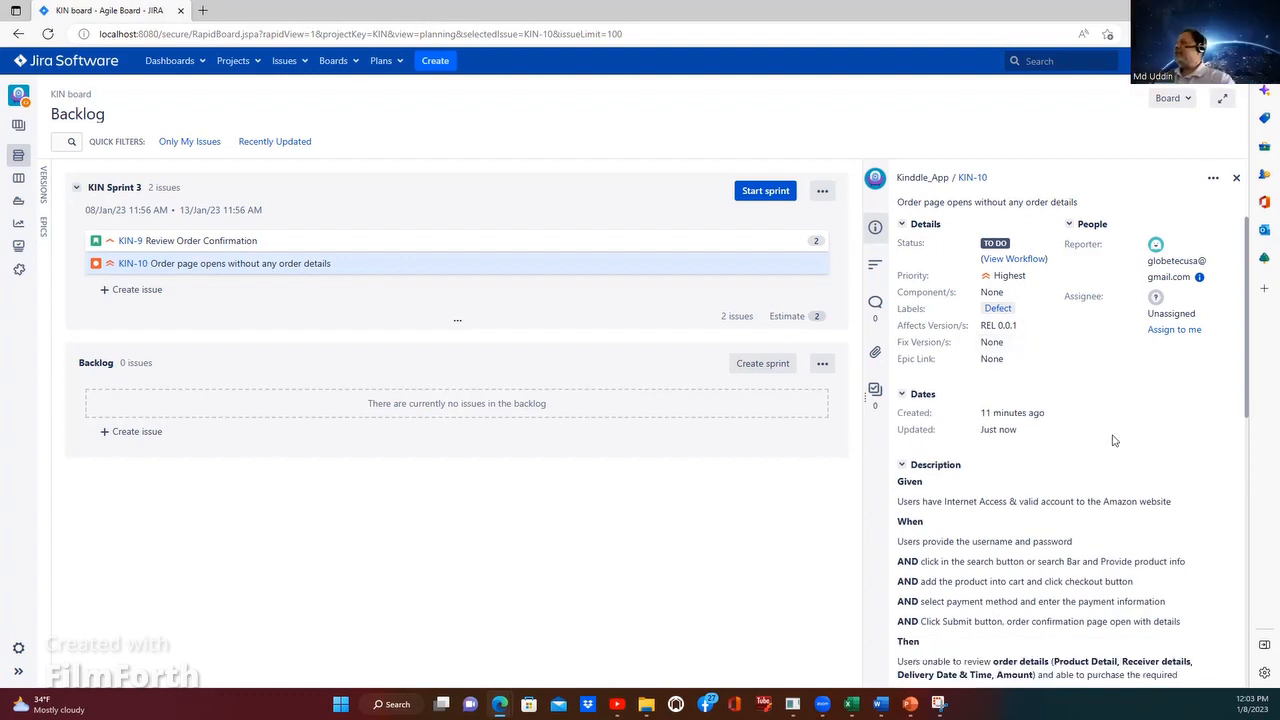
Step: Look over the rest of KIN-10's details and start KIN Sprint 3 with its existing name, custom duration and dates
scroll(1107, 469, "down", 2)
scroll(1090, 480, "down", 5)
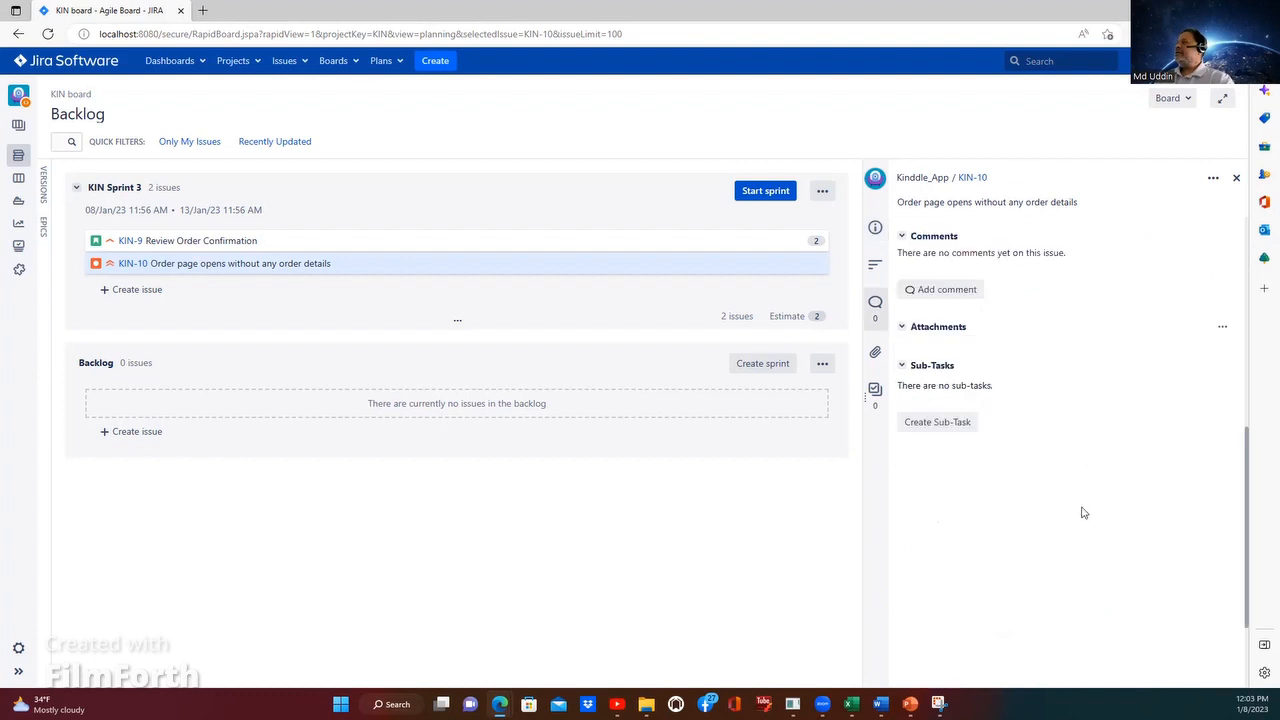
scroll(1100, 470, "up", 5)
scroll(1040, 368, "up", 2)
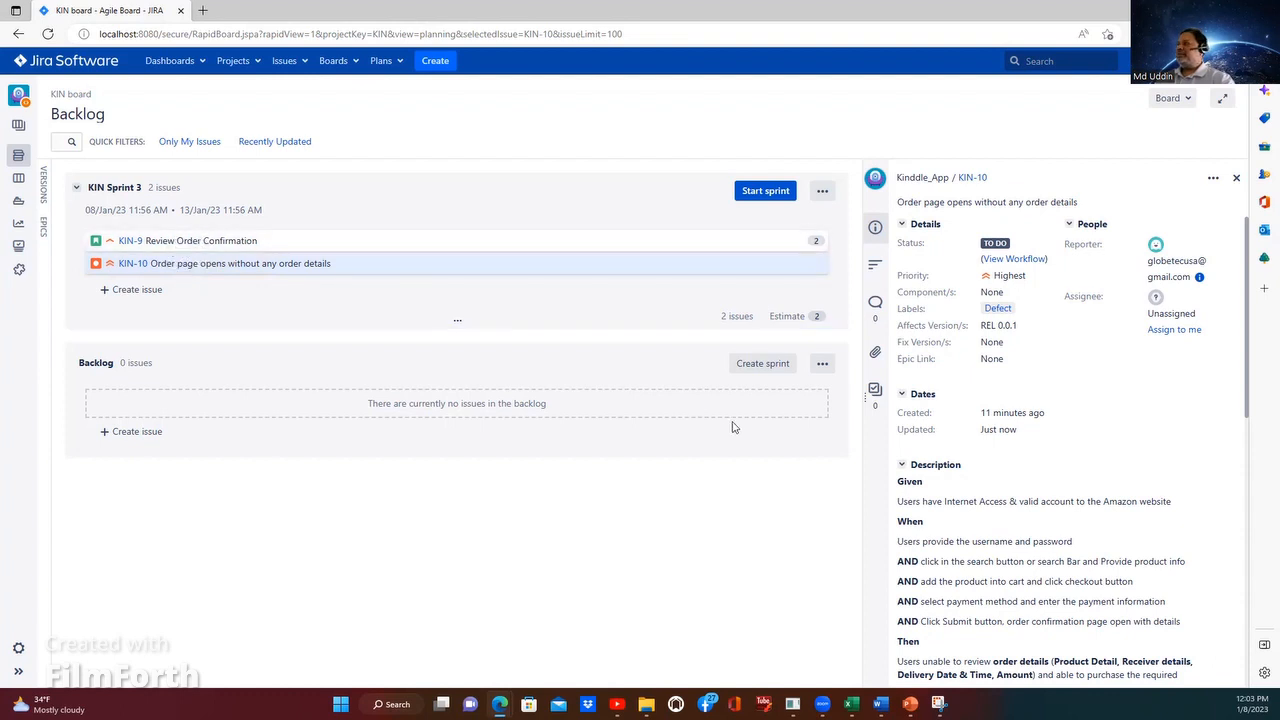
scroll(1051, 449, "down", 3)
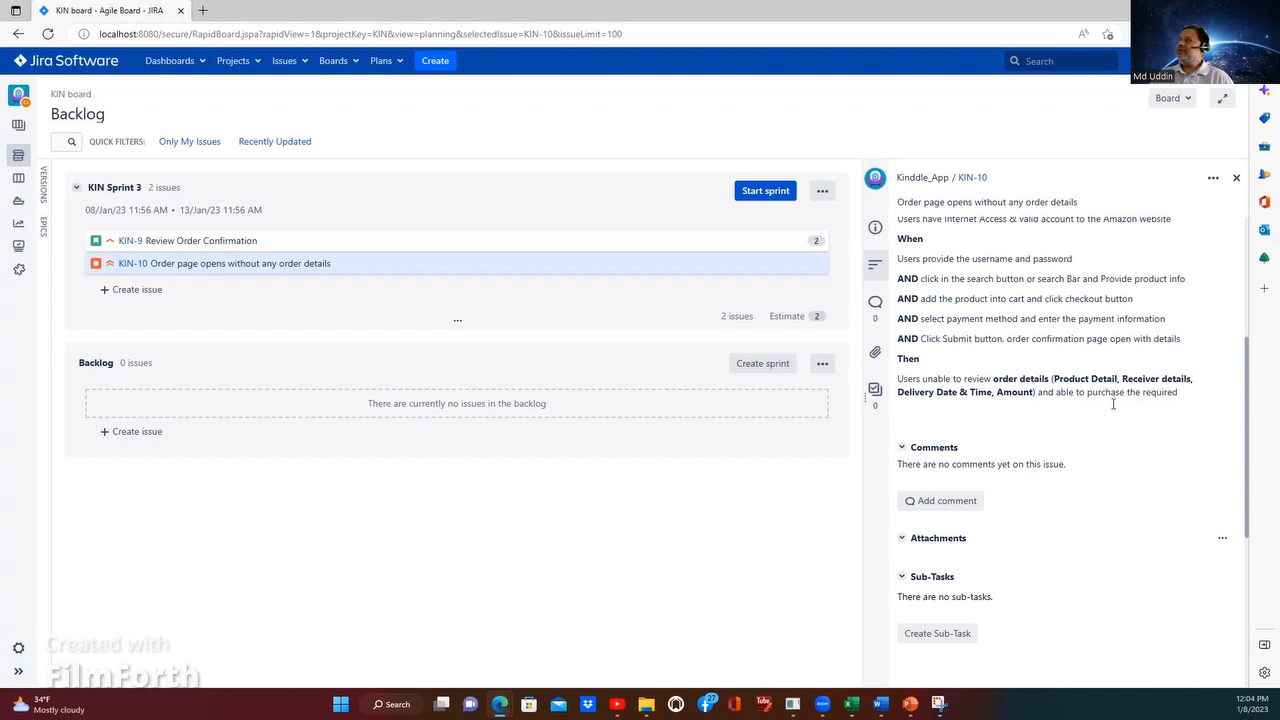
left_click(748, 190)
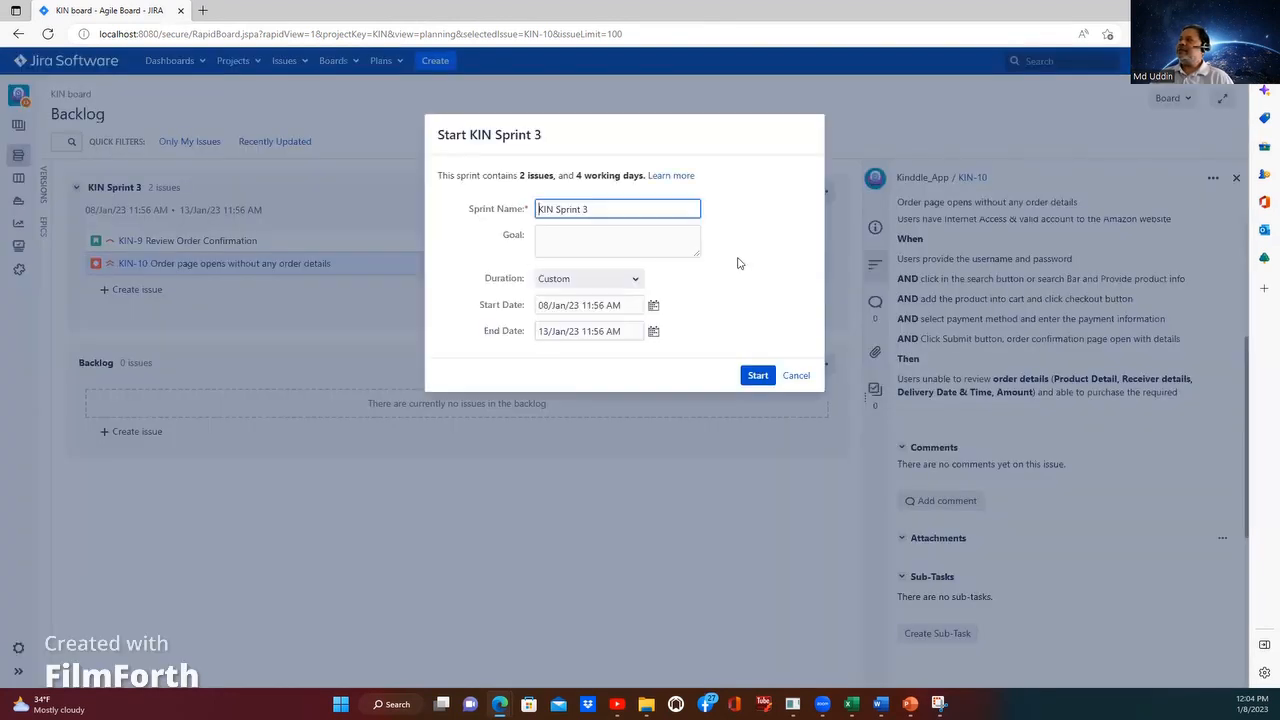
left_click(613, 242)
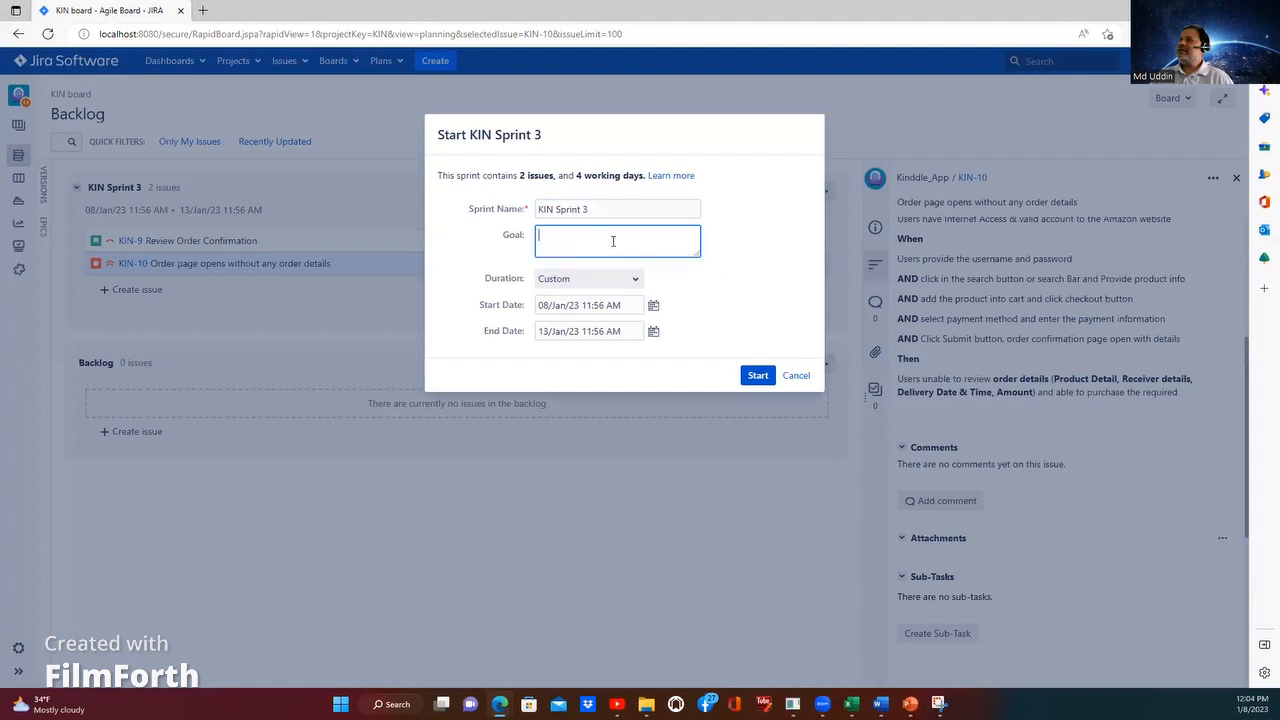
left_click(757, 377)
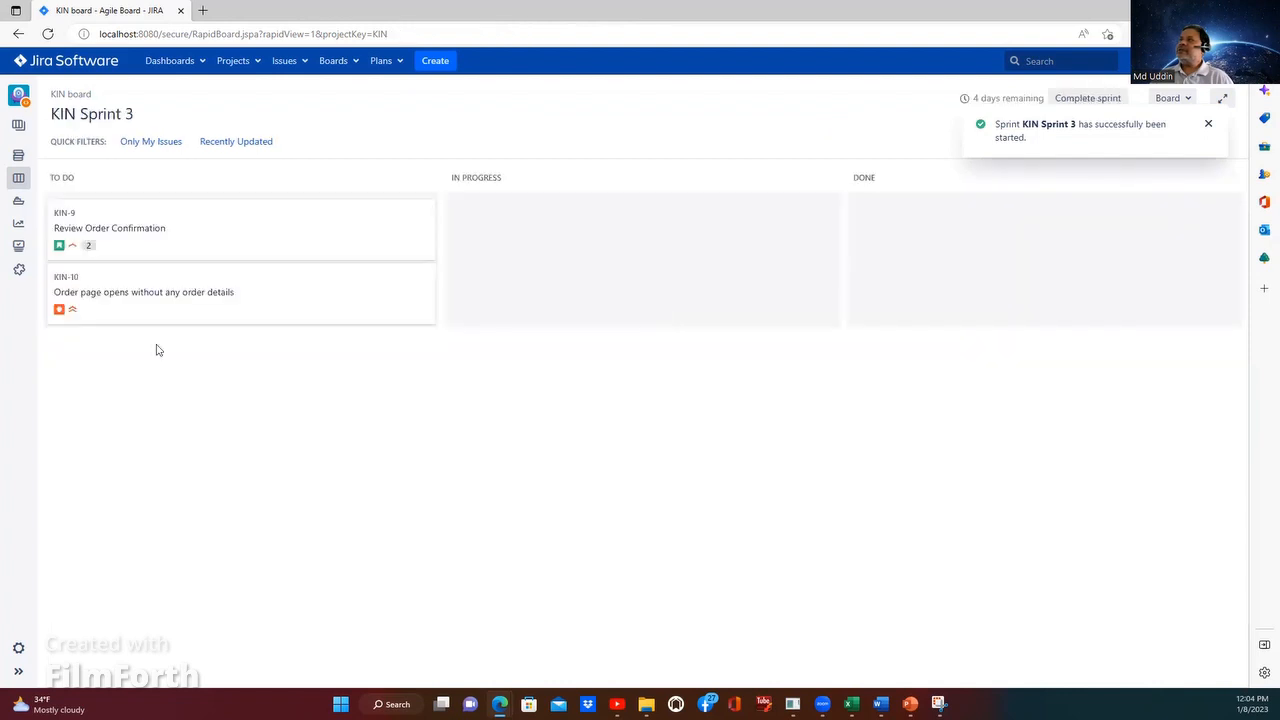
Step: Move bug KIN-10 and story KIN-9 from To Do through In Progress to Done on the sprint board
left_click(209, 295)
left_click_drag(434, 239, 448, 349)
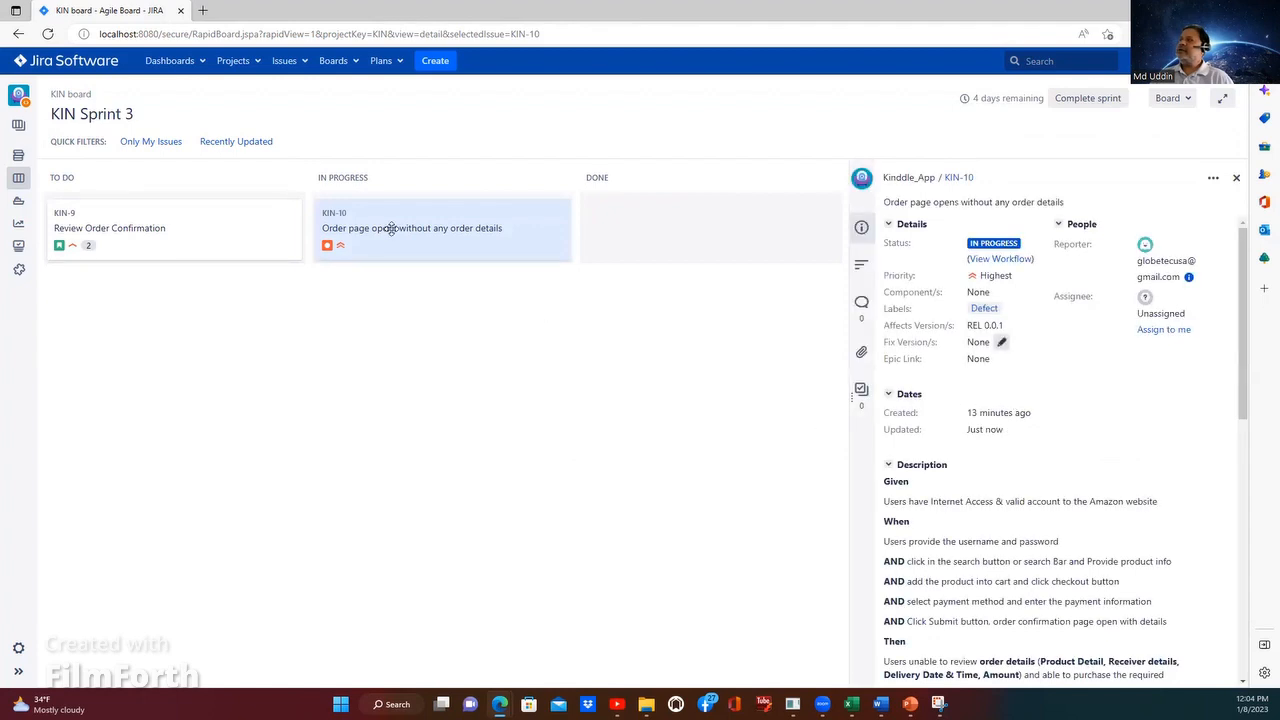
left_click_drag(392, 229, 646, 224)
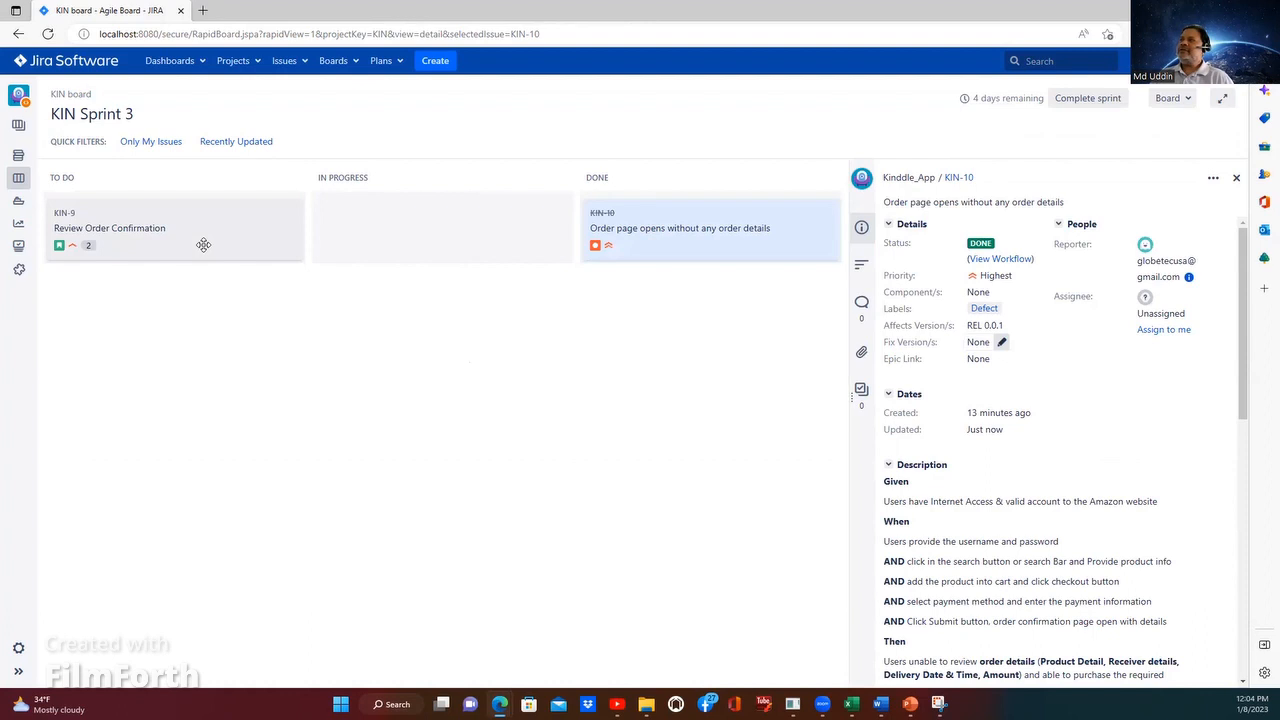
mouse_move(203, 245)
left_mouse_down()
mouse_move(737, 214)
mouse_move(457, 232)
mouse_move(475, 231)
mouse_move(446, 286)
left_mouse_up()
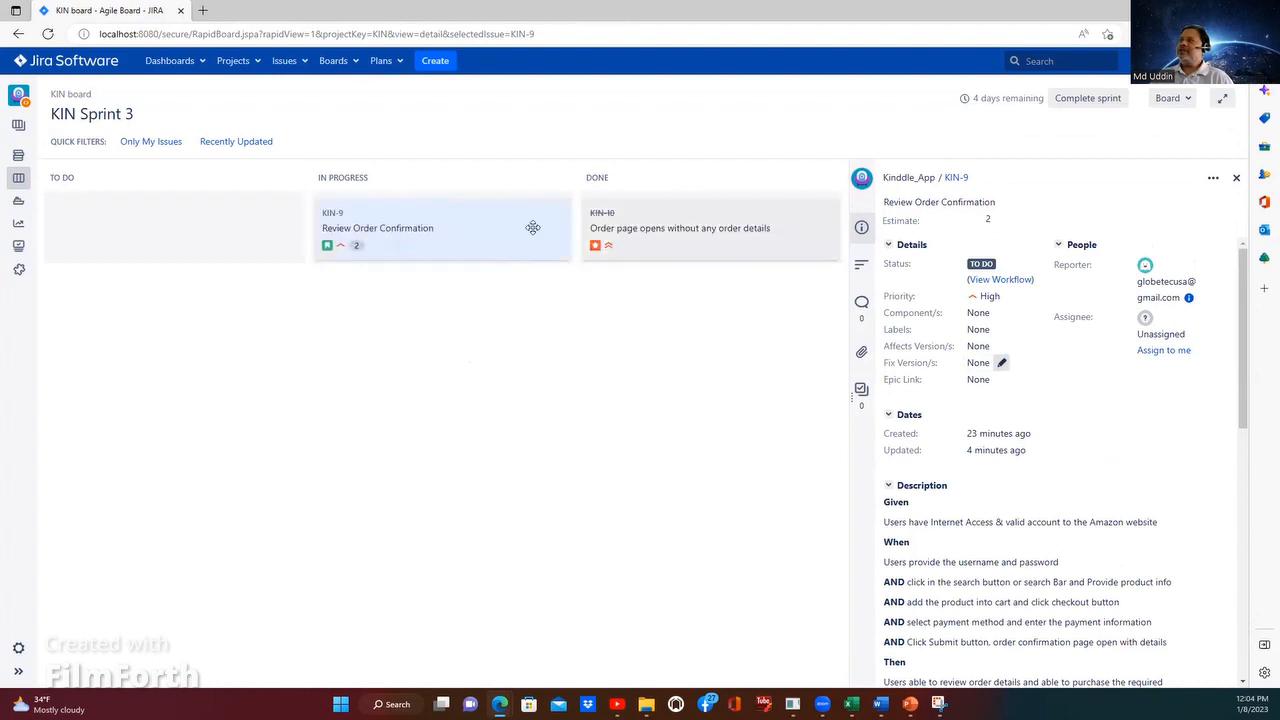
left_click_drag(533, 228, 689, 217)
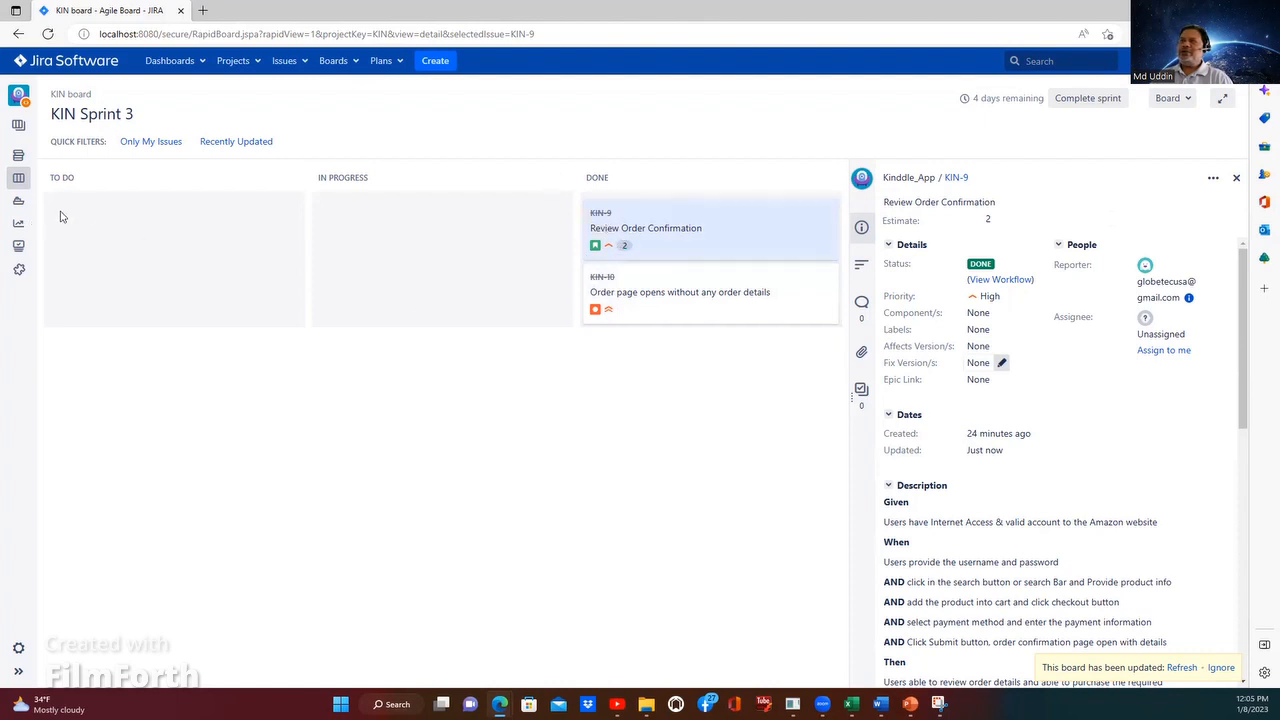
Step: Return KIN-9 to To Do and KIN-10 to In Progress, and bring both issues back to Done
left_click_drag(654, 228, 686, 237)
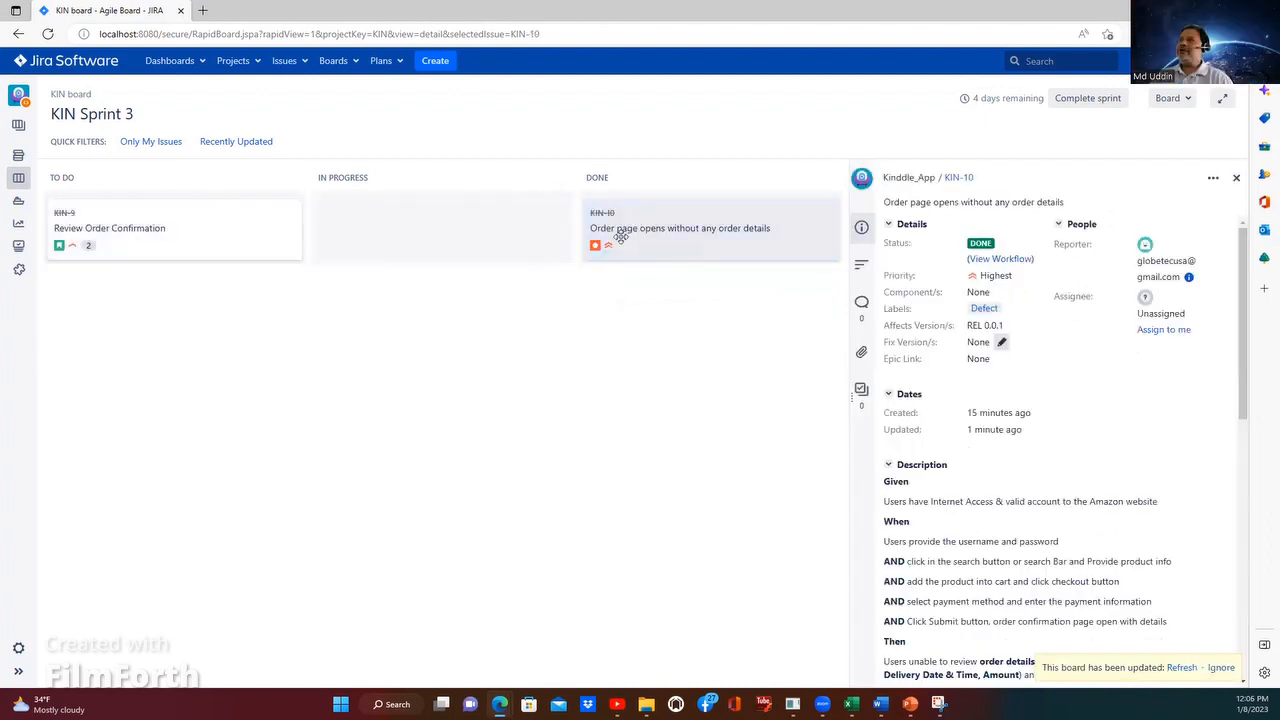
left_click_drag(680, 230, 381, 229)
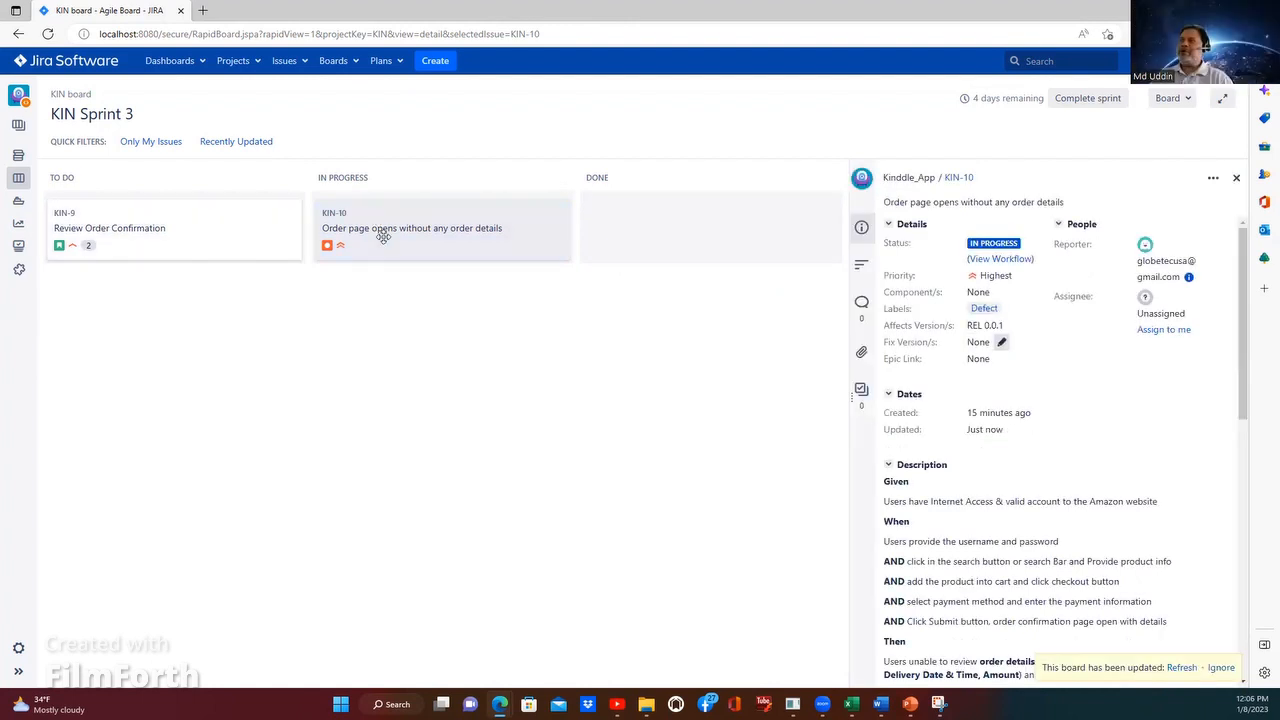
left_click_drag(383, 236, 643, 215)
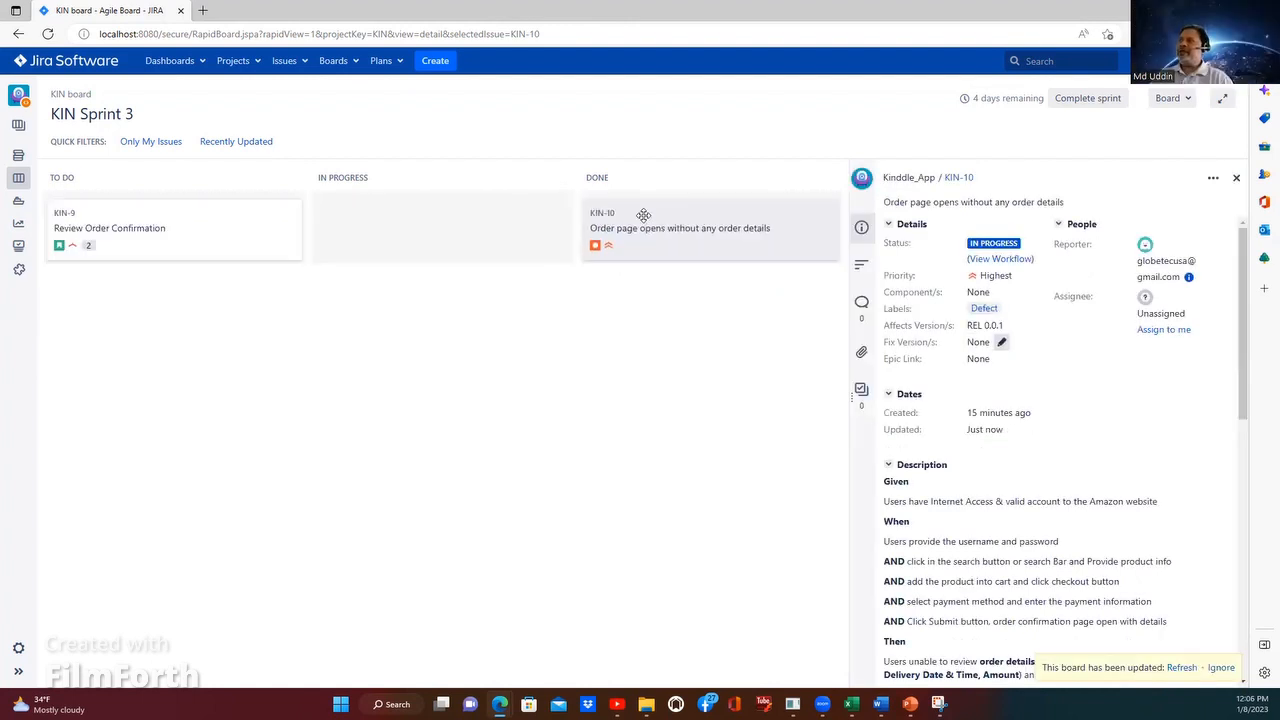
left_click_drag(247, 240, 425, 229)
left_click(623, 246)
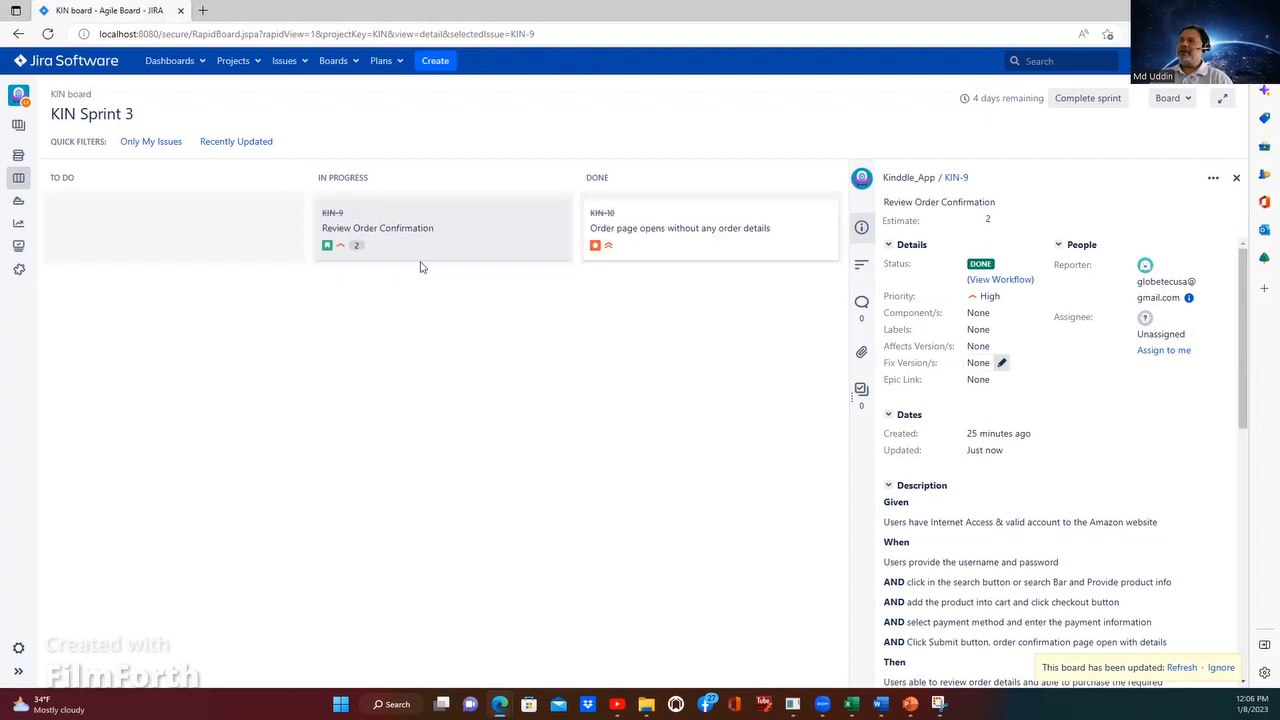
left_click_drag(522, 233, 683, 314)
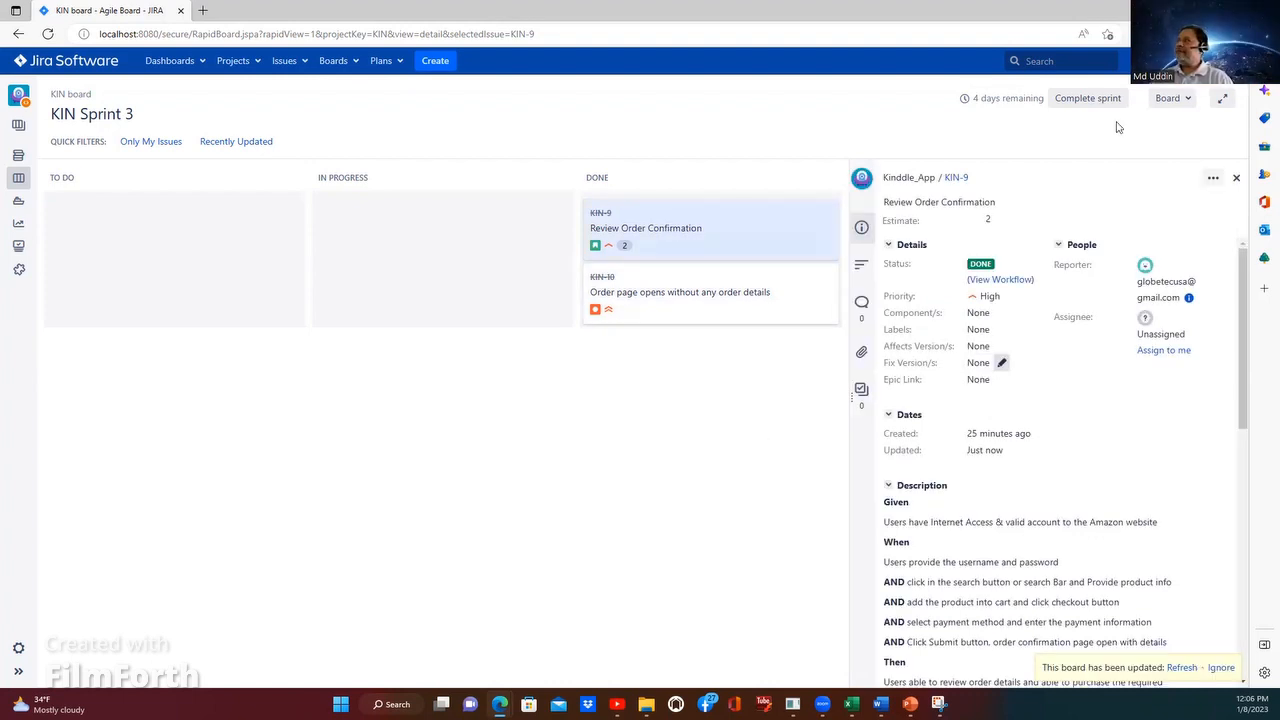
Step: Complete KIN Sprint 3 and dismiss the completion notification
left_click(1087, 102)
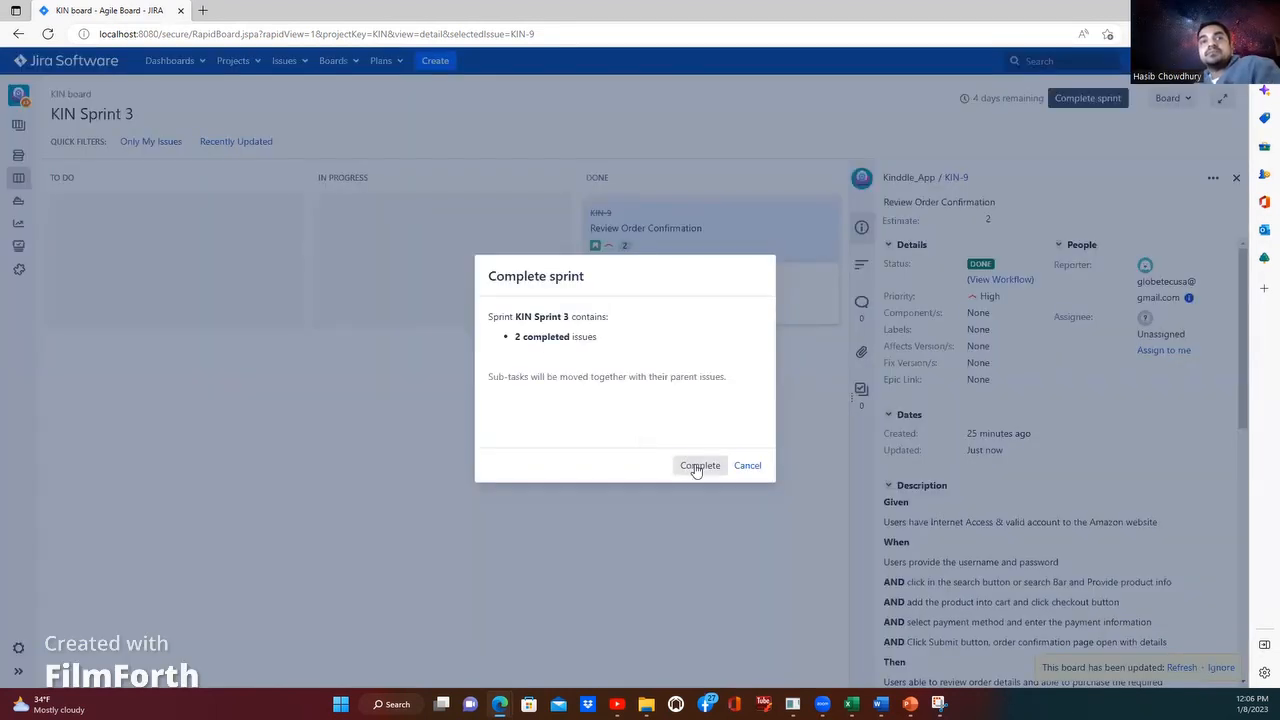
left_click(697, 466)
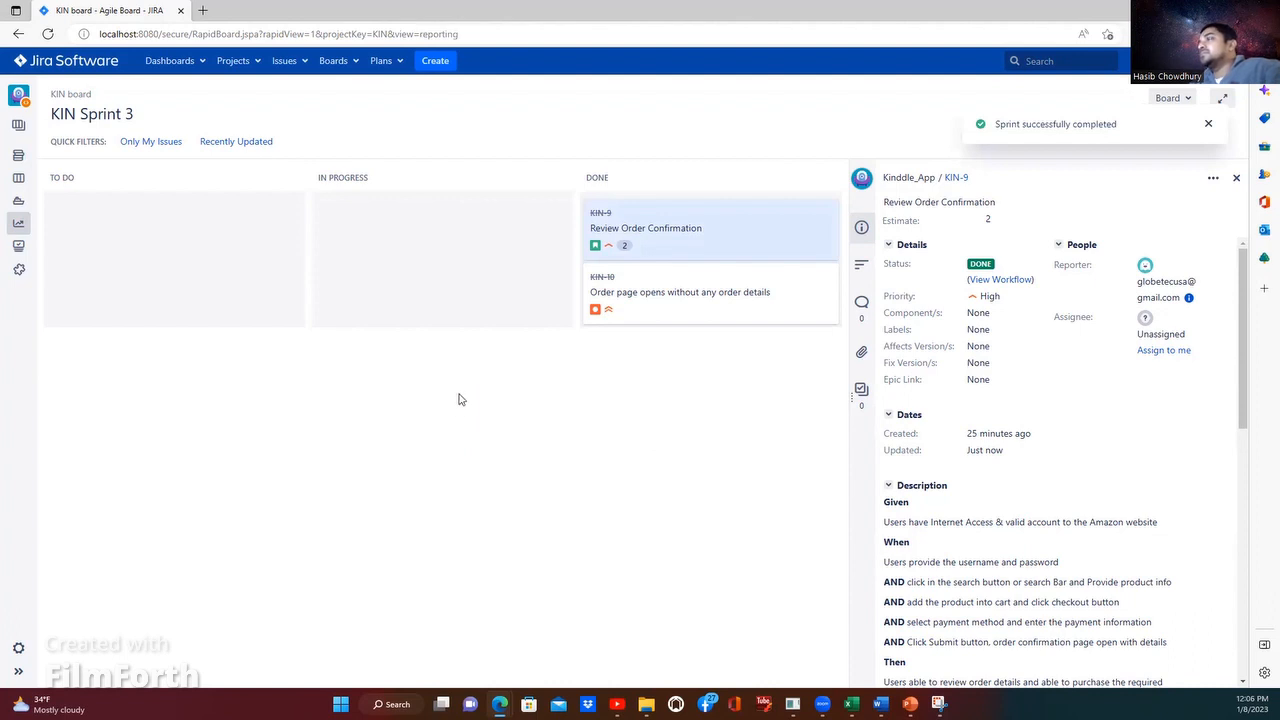
left_click(1206, 126)
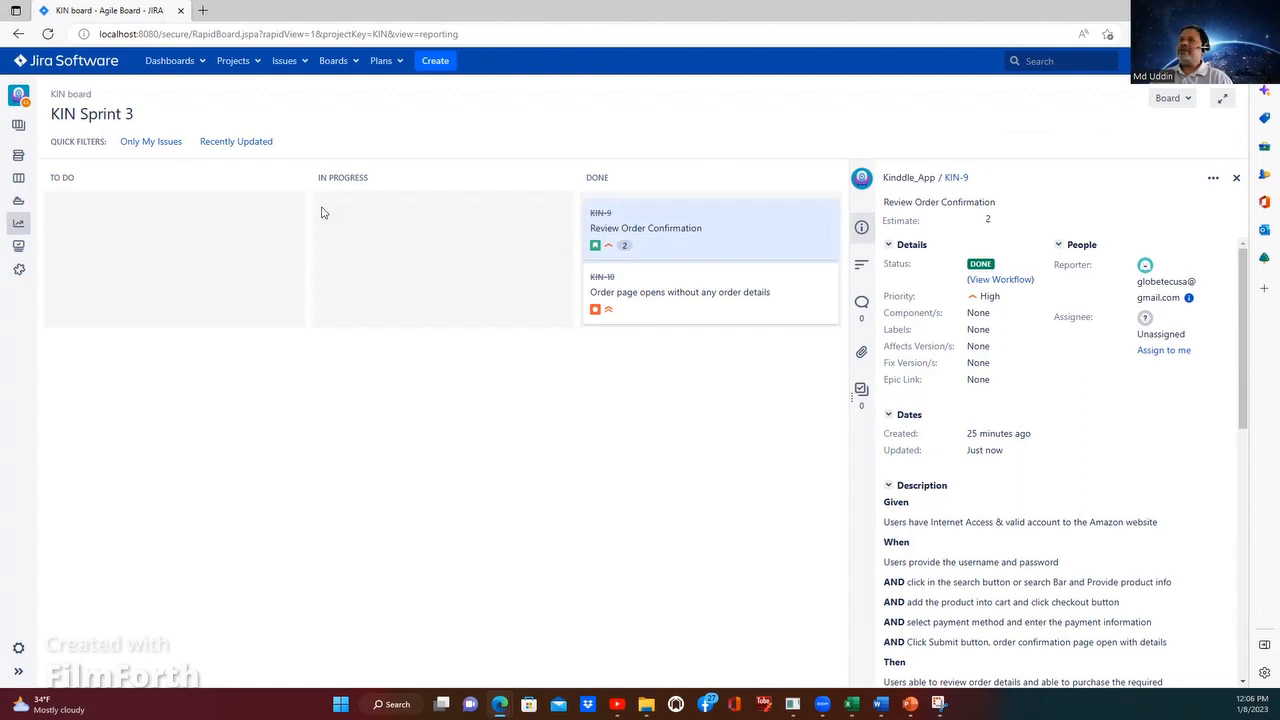
Step: Open the project's releases and enter REL 0.0.2 as the name of a new version
left_click(20, 201)
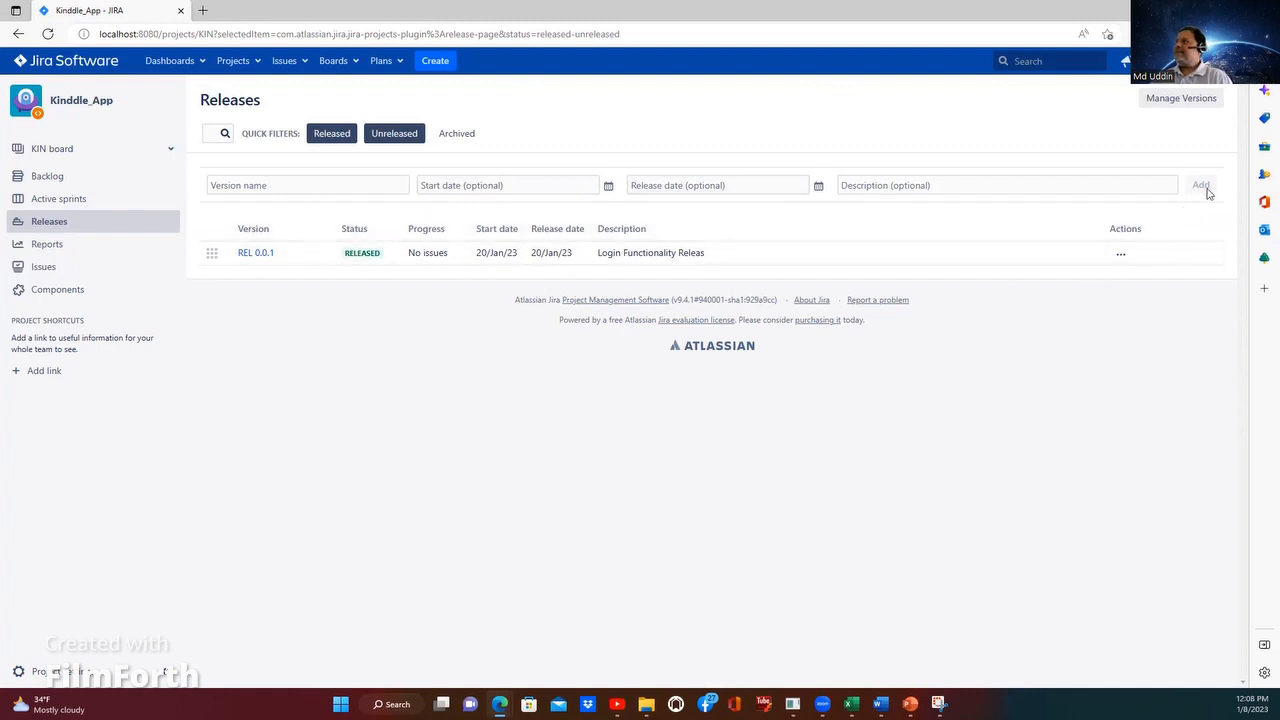
left_click(381, 186)
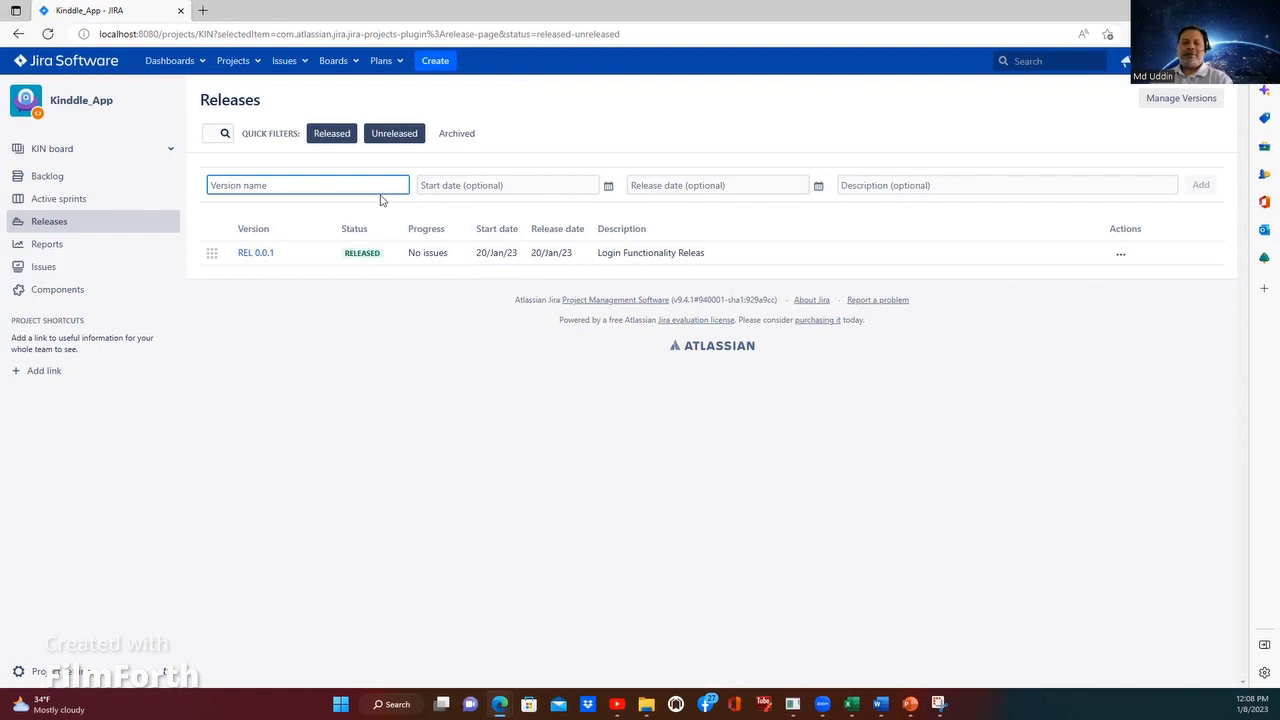
type("REL")
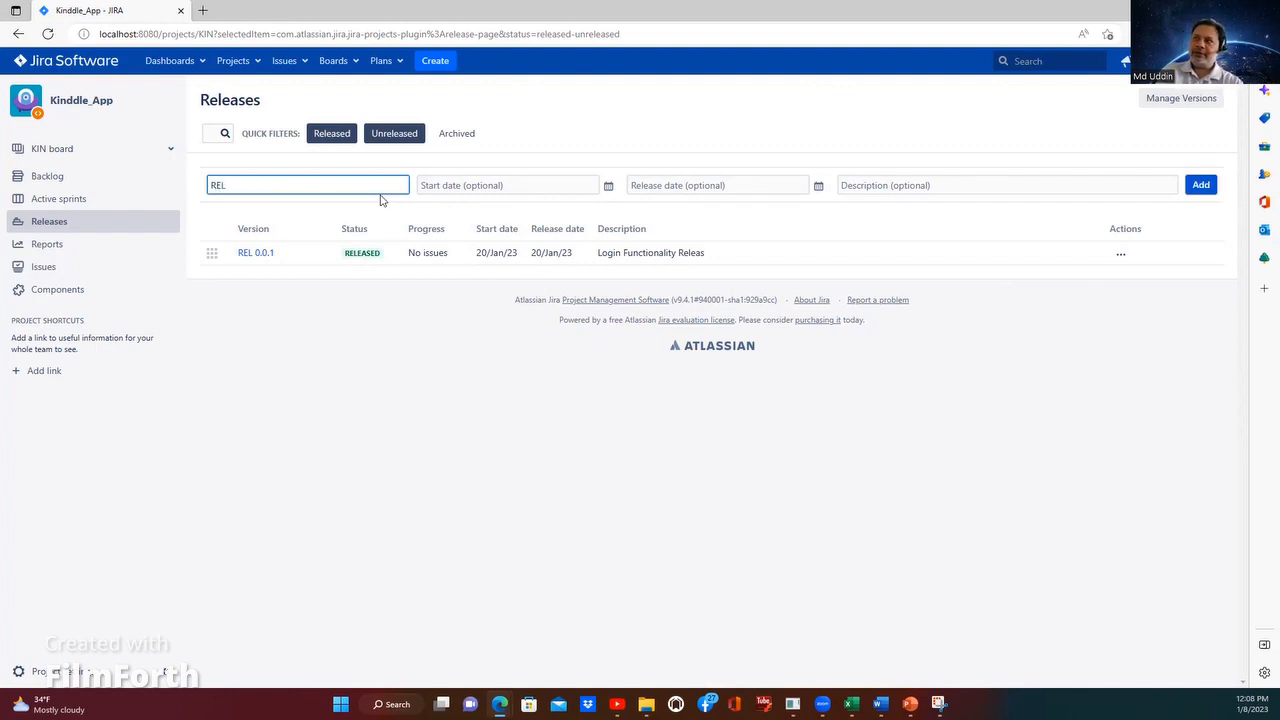
type(" 00")
key("BackSpace")
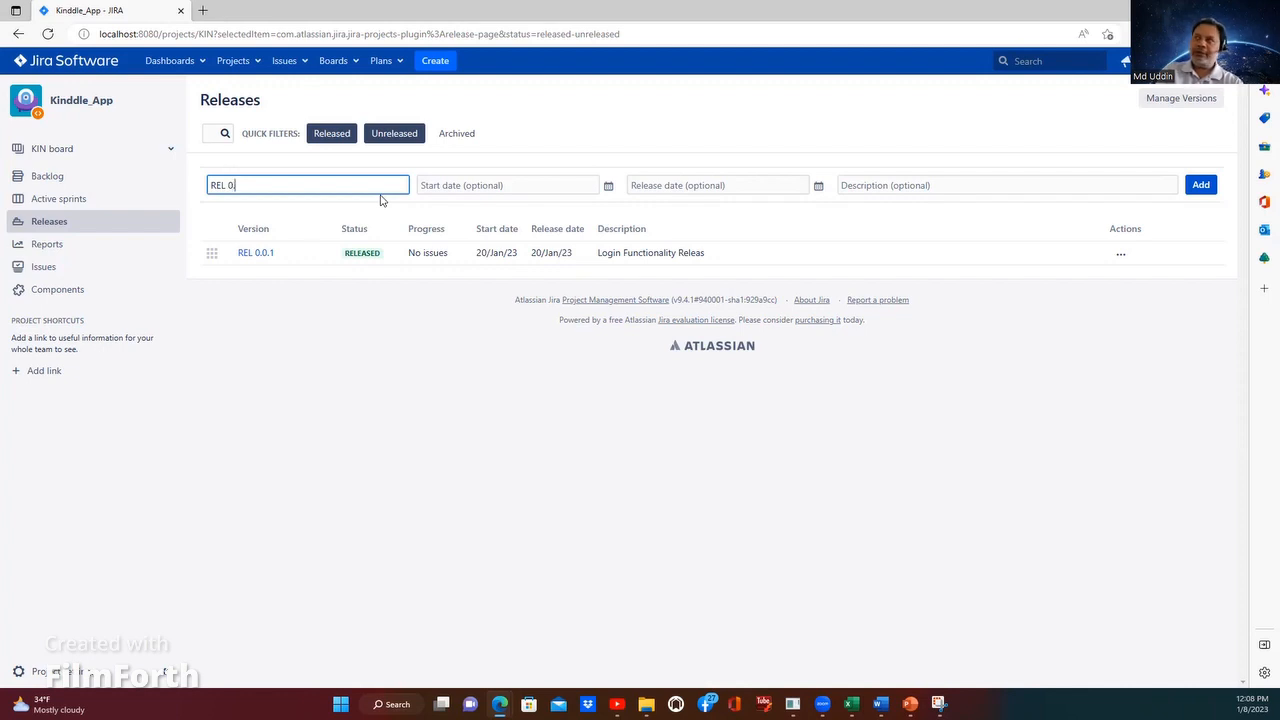
type(".0.2")
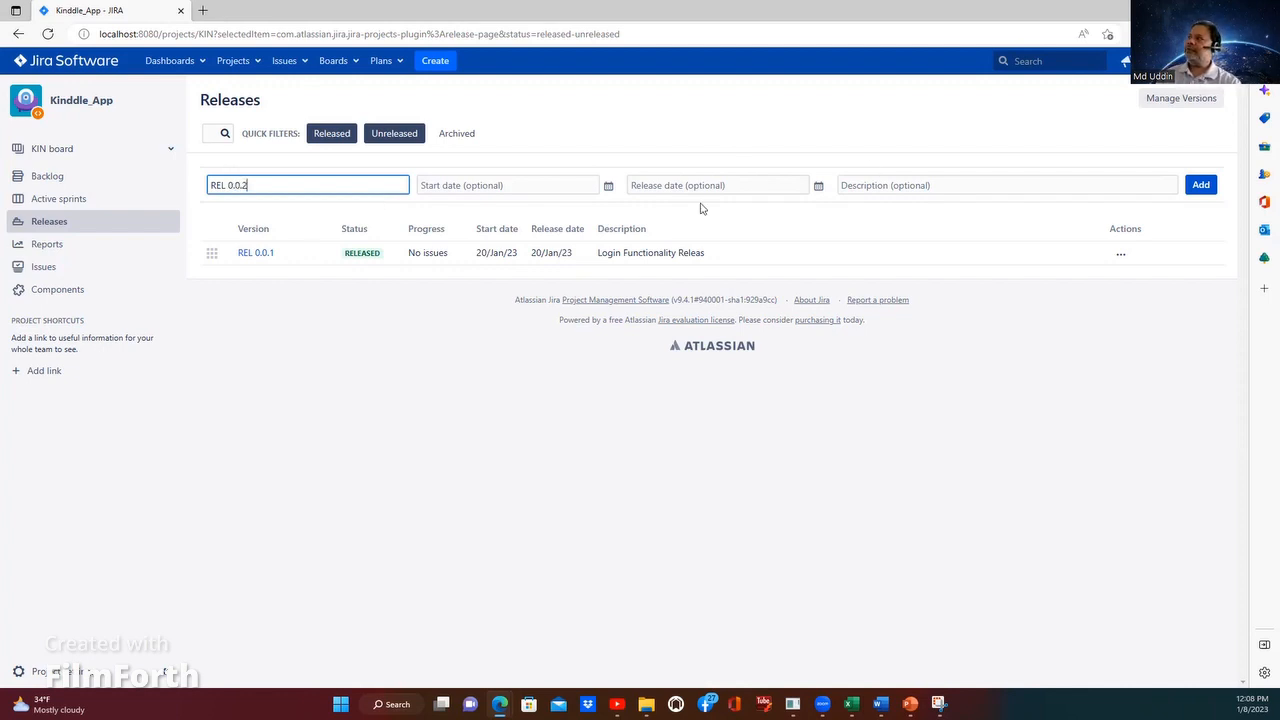
Step: Set the new version's start date to 8/Jan/23 and its release date to 24/Jan/23
left_click(566, 186)
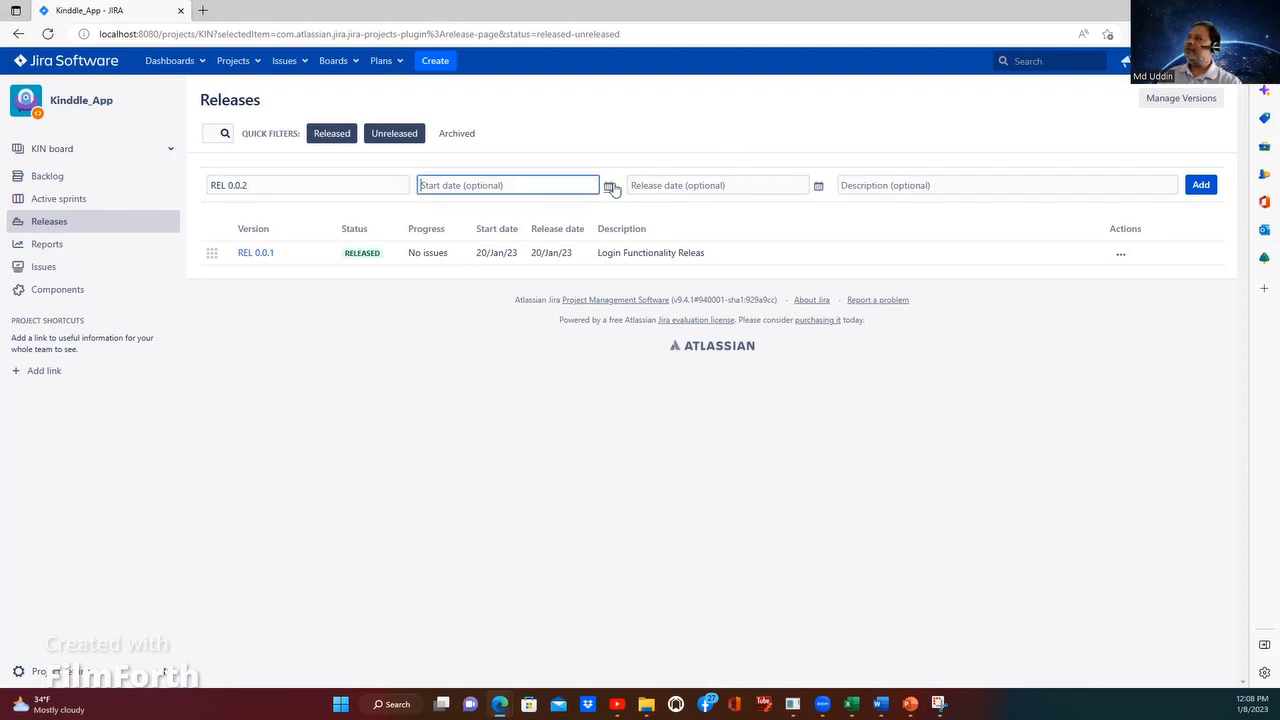
left_click(609, 186)
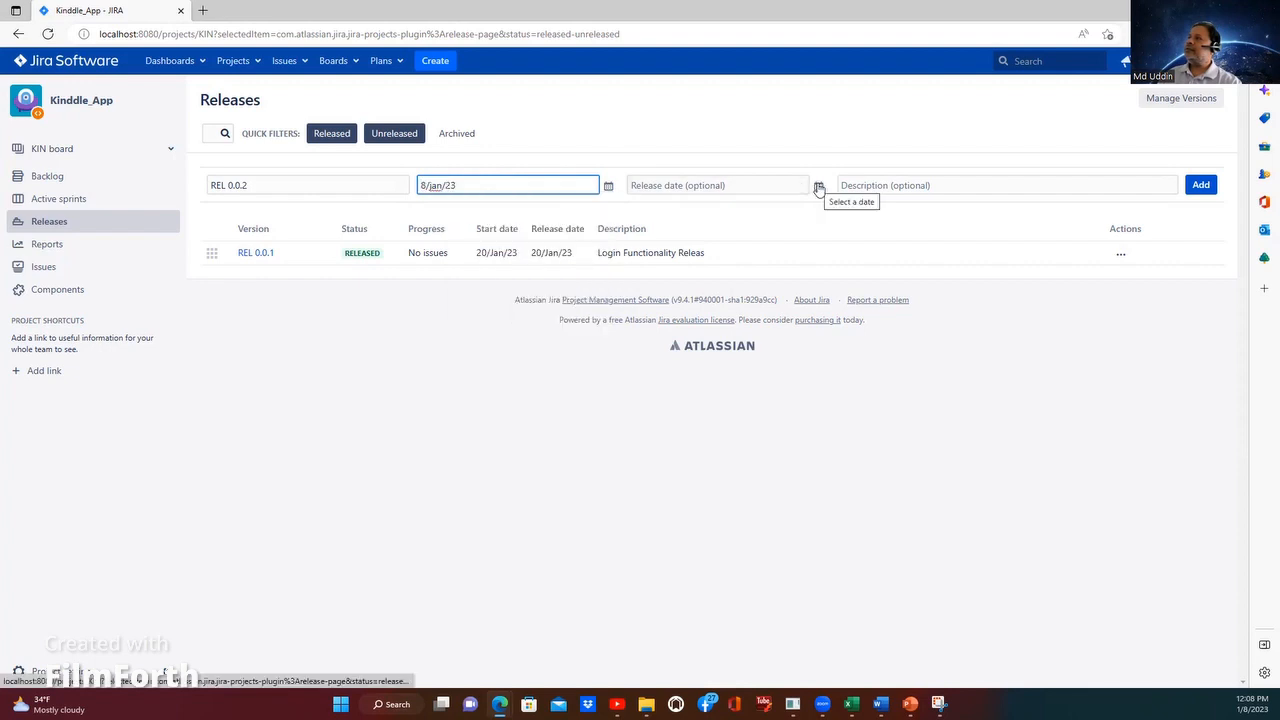
left_click(818, 188)
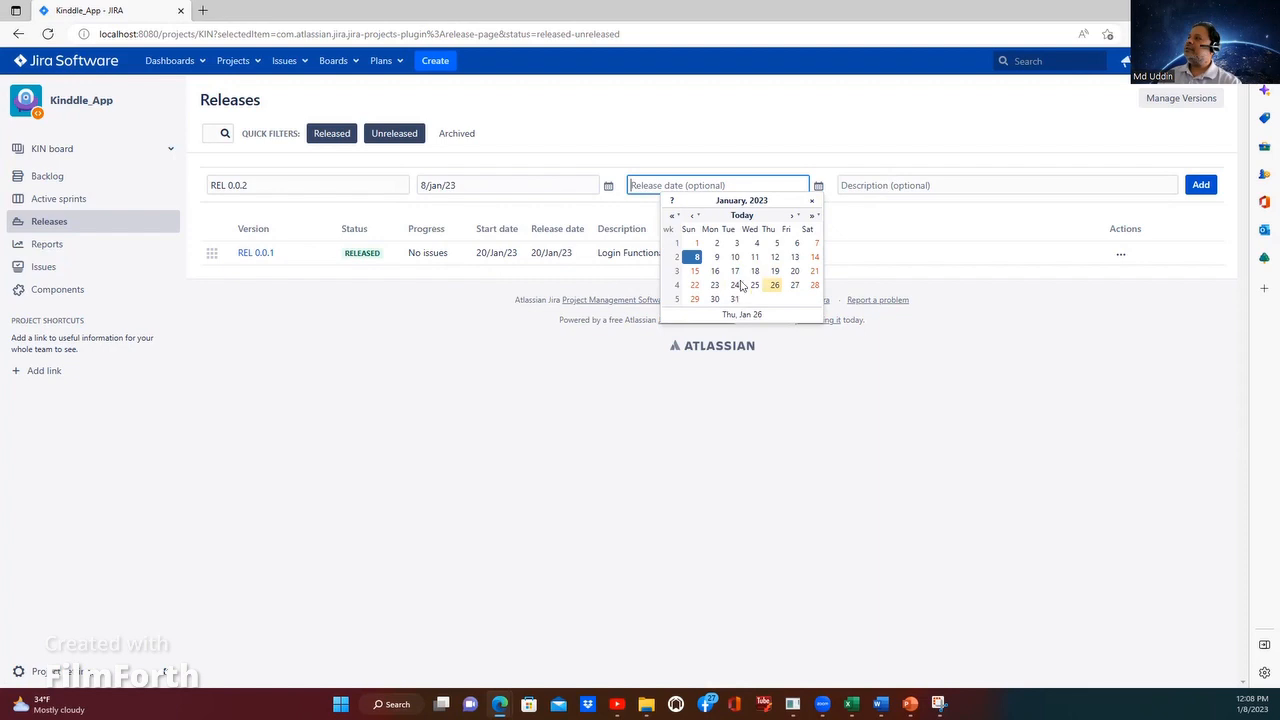
left_click(739, 285)
Step: Enter the description "Search and Payment functionality" and add version REL 0.0.2 to the project
left_click(903, 185)
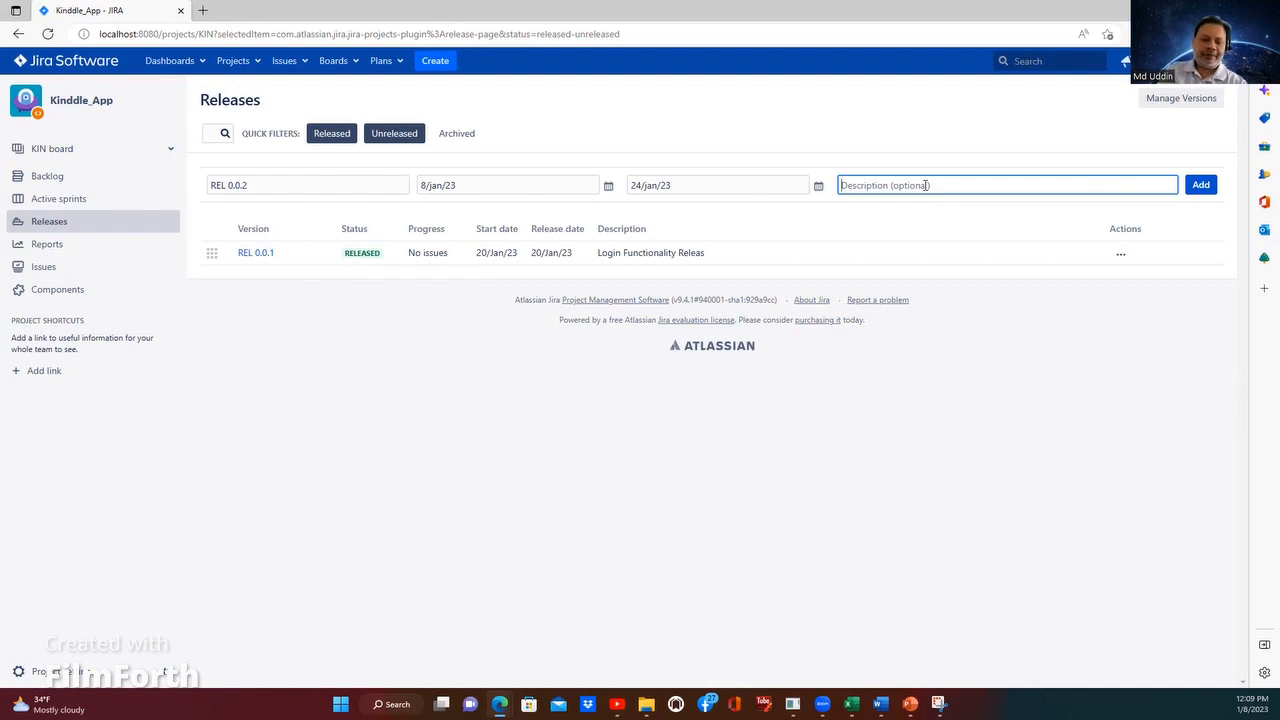
type("Search and")
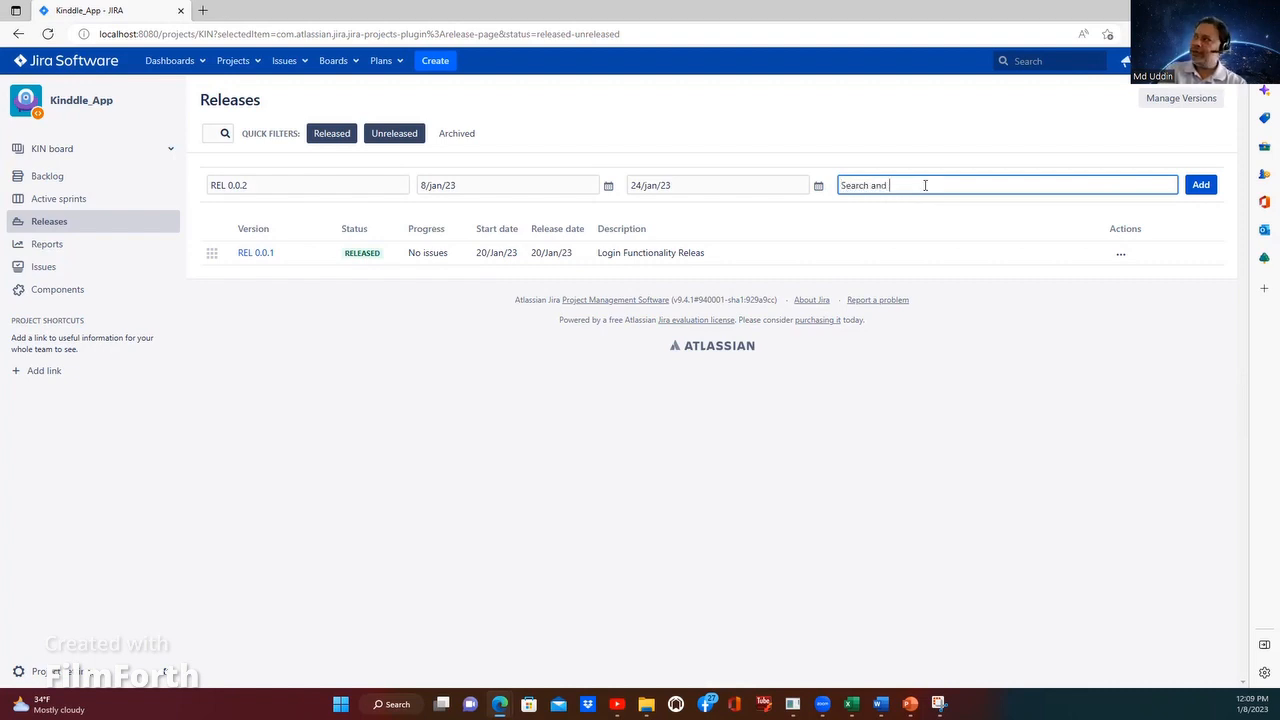
type(" Pa")
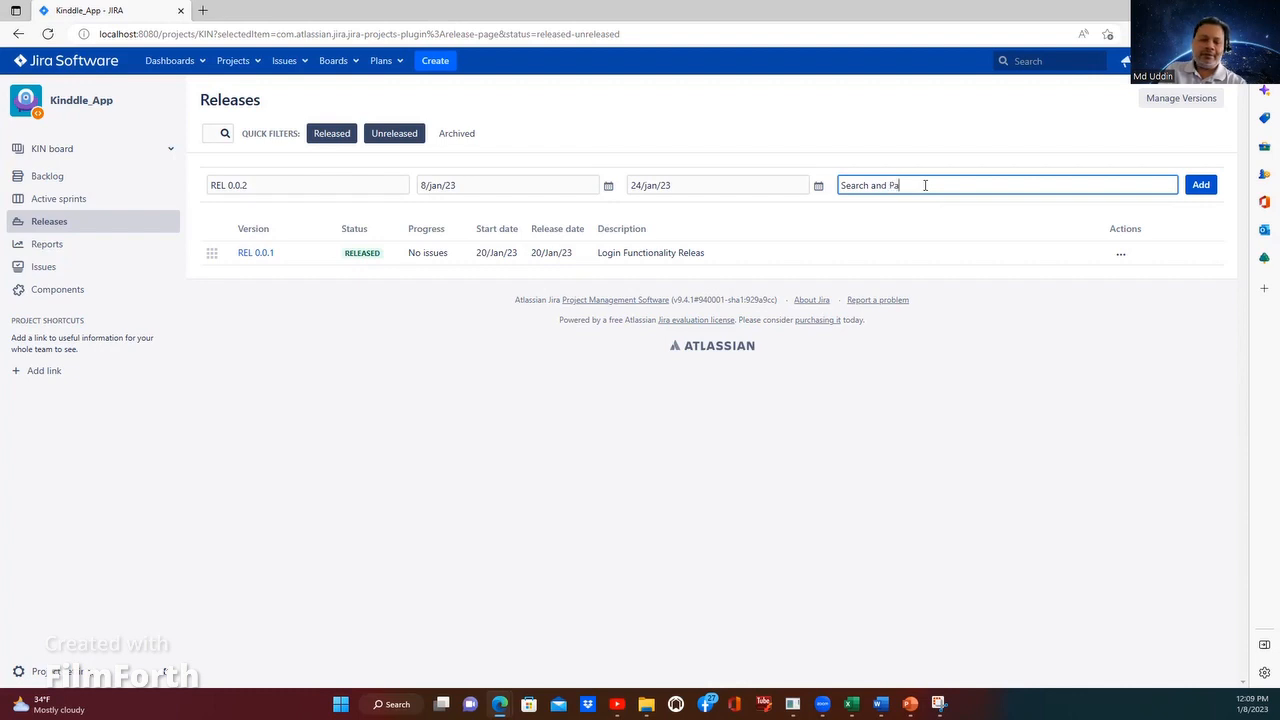
type("ymen")
type("td")
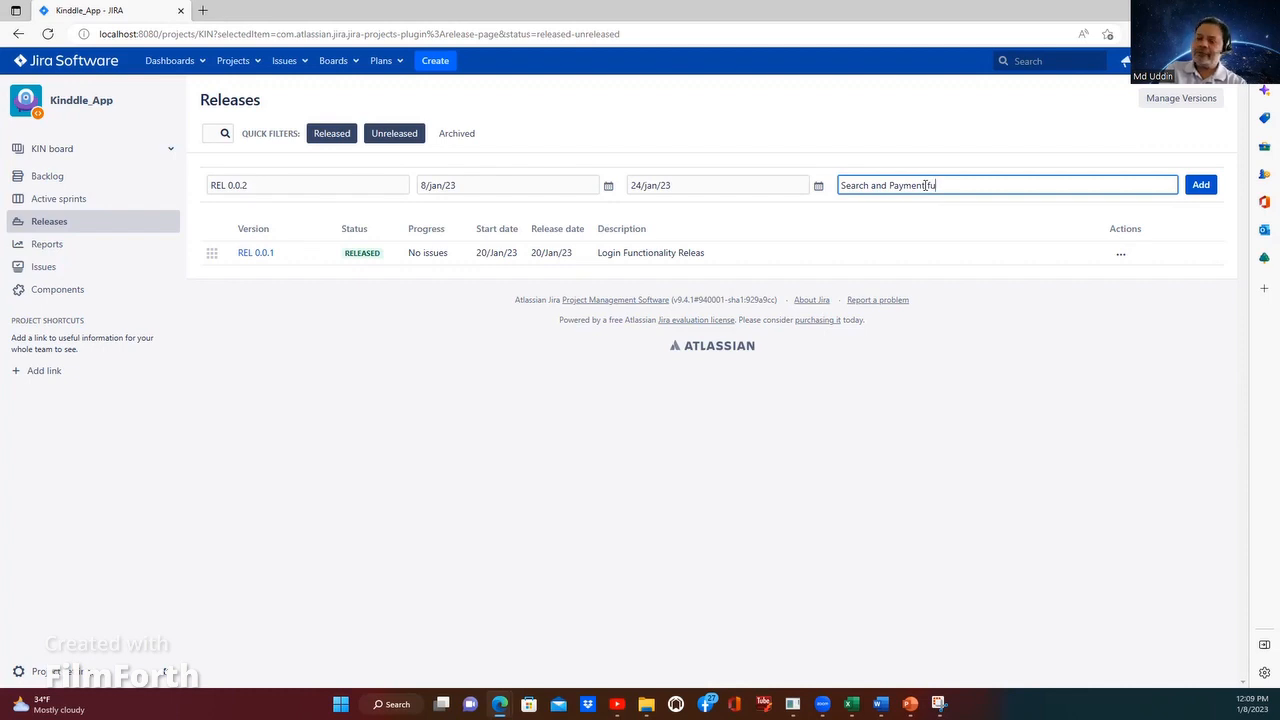
key("BackSpace")
type("unc")
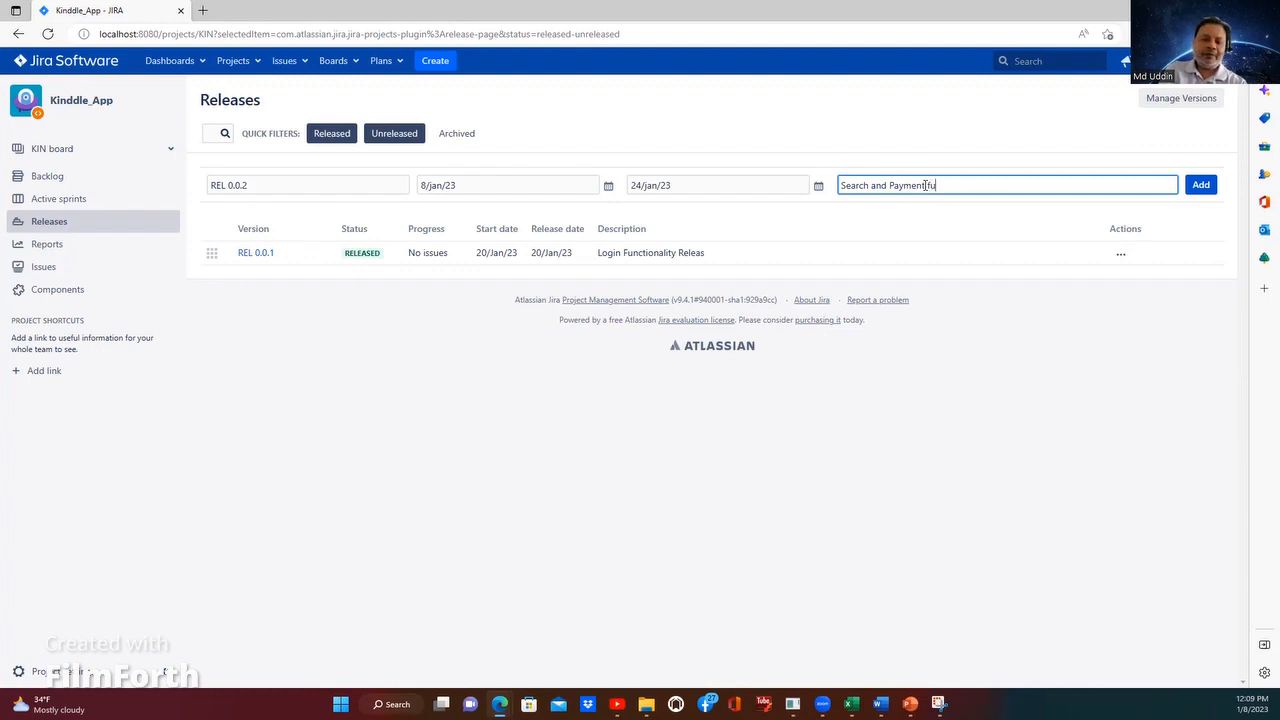
type("tiona")
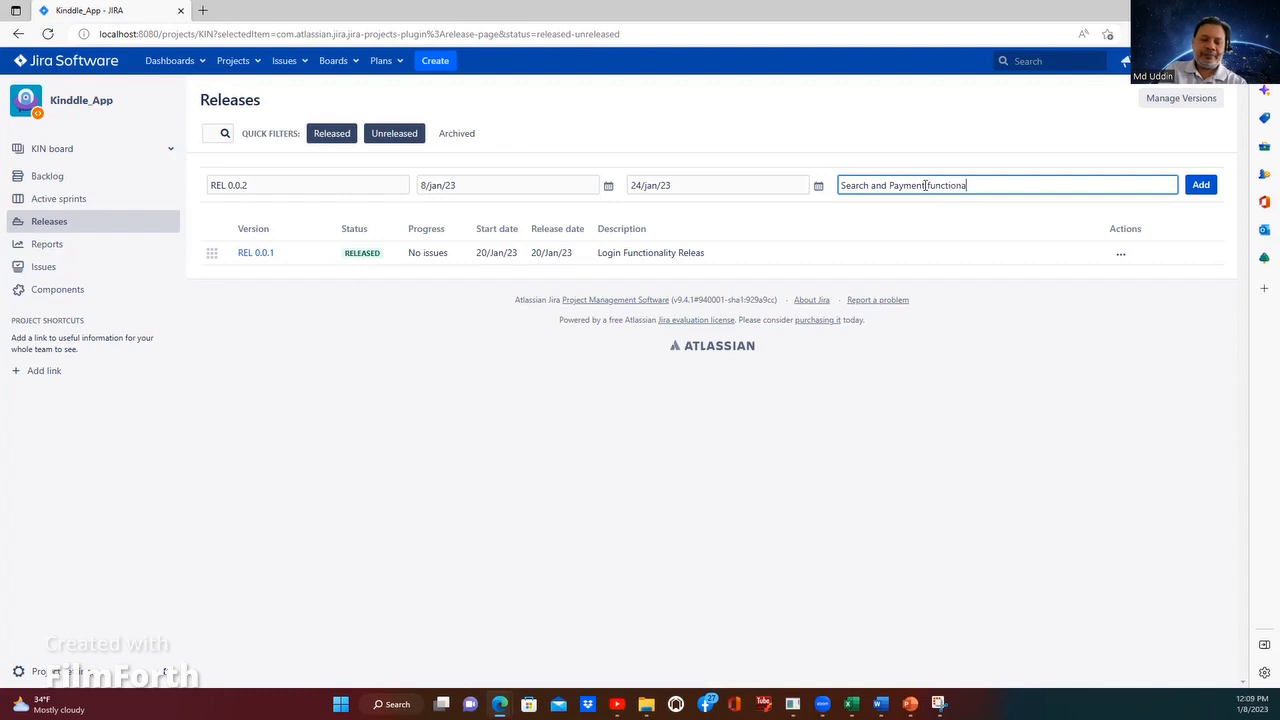
type("lity")
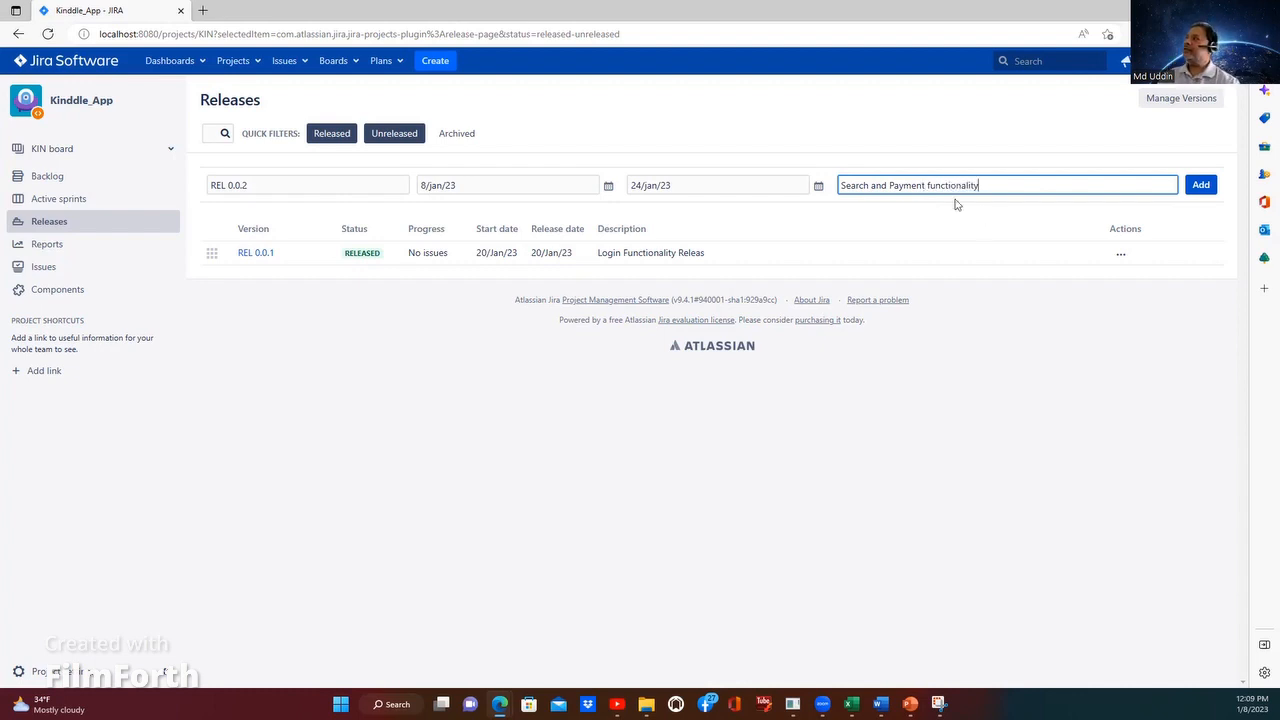
left_click(1201, 185)
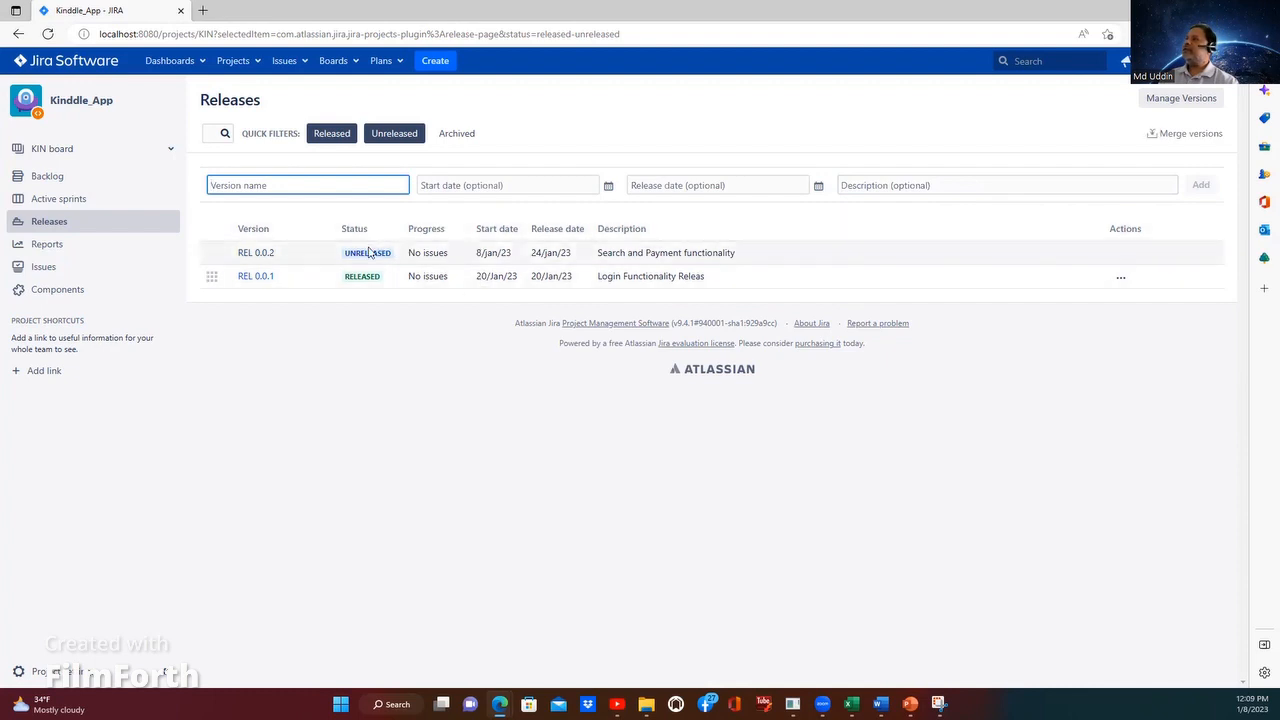
left_click(1121, 279)
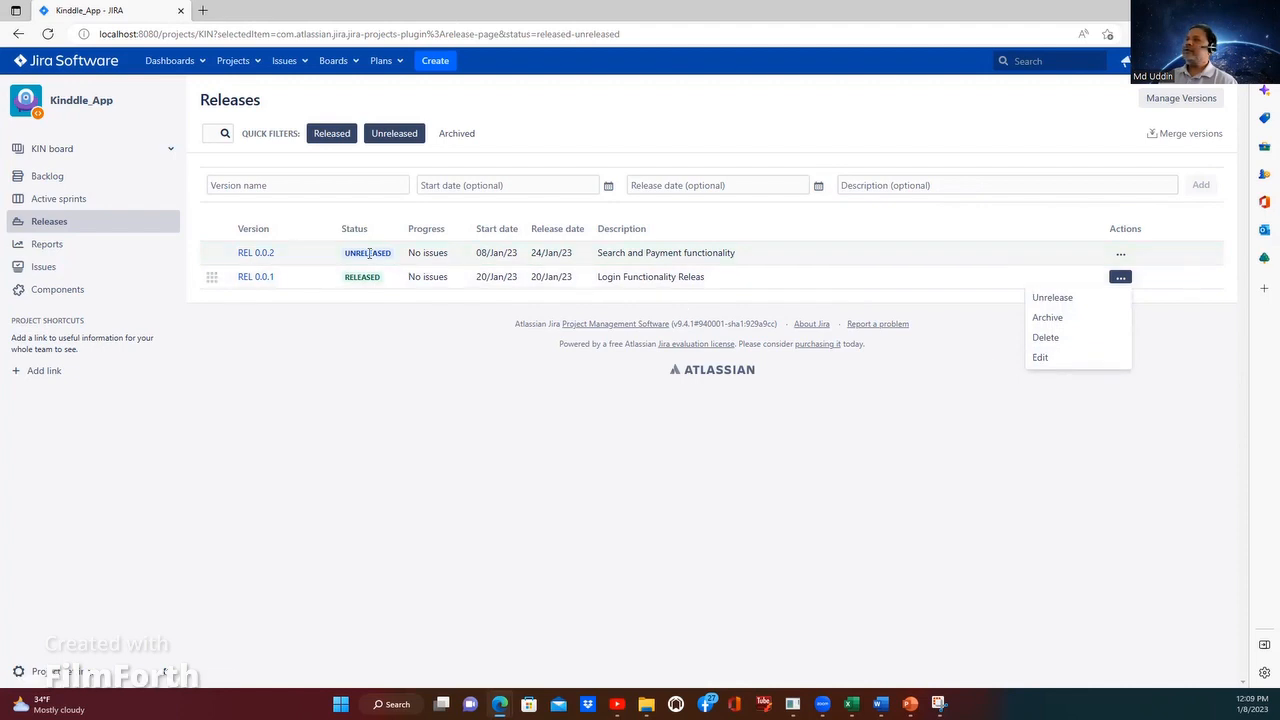
left_click(475, 256)
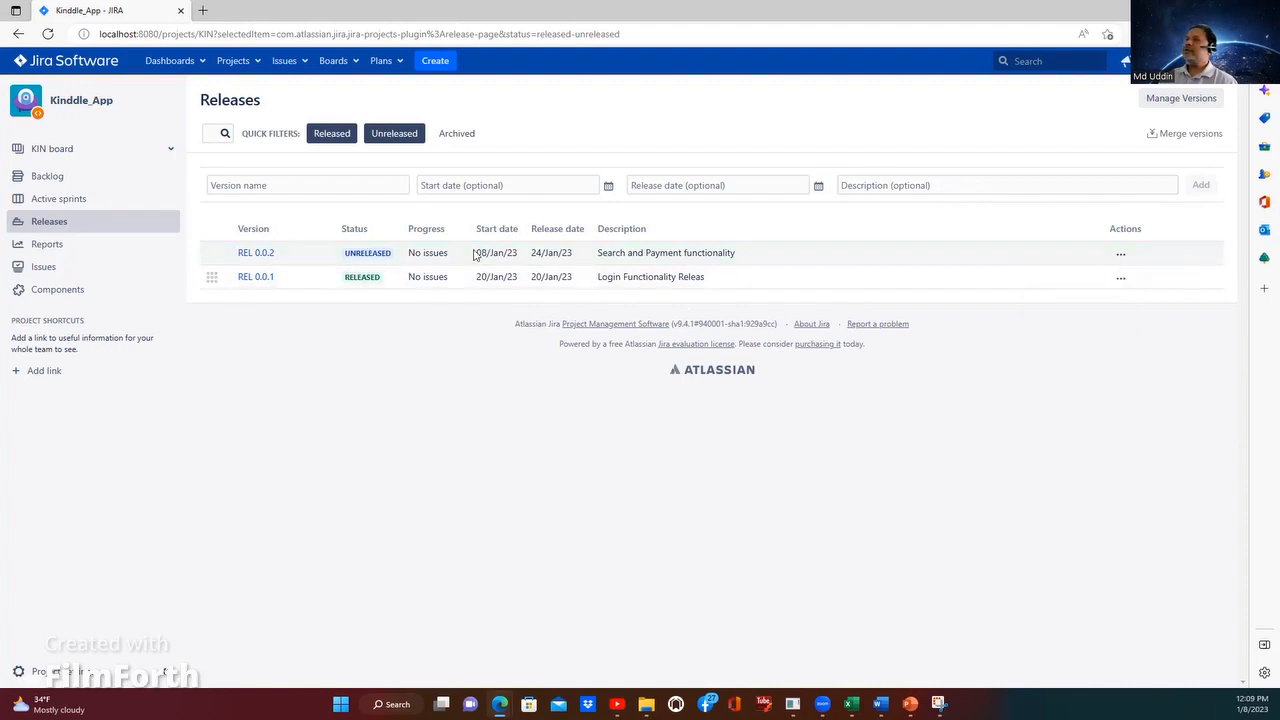
left_click(1123, 256)
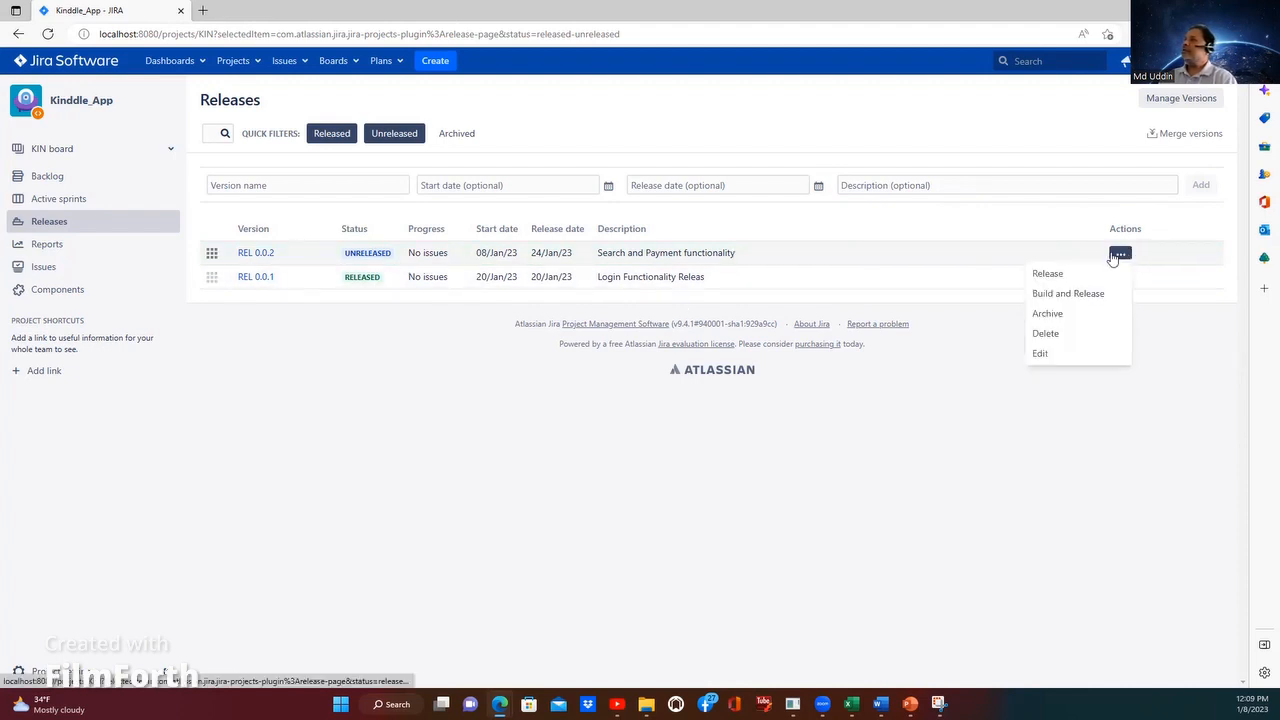
left_click(1052, 273)
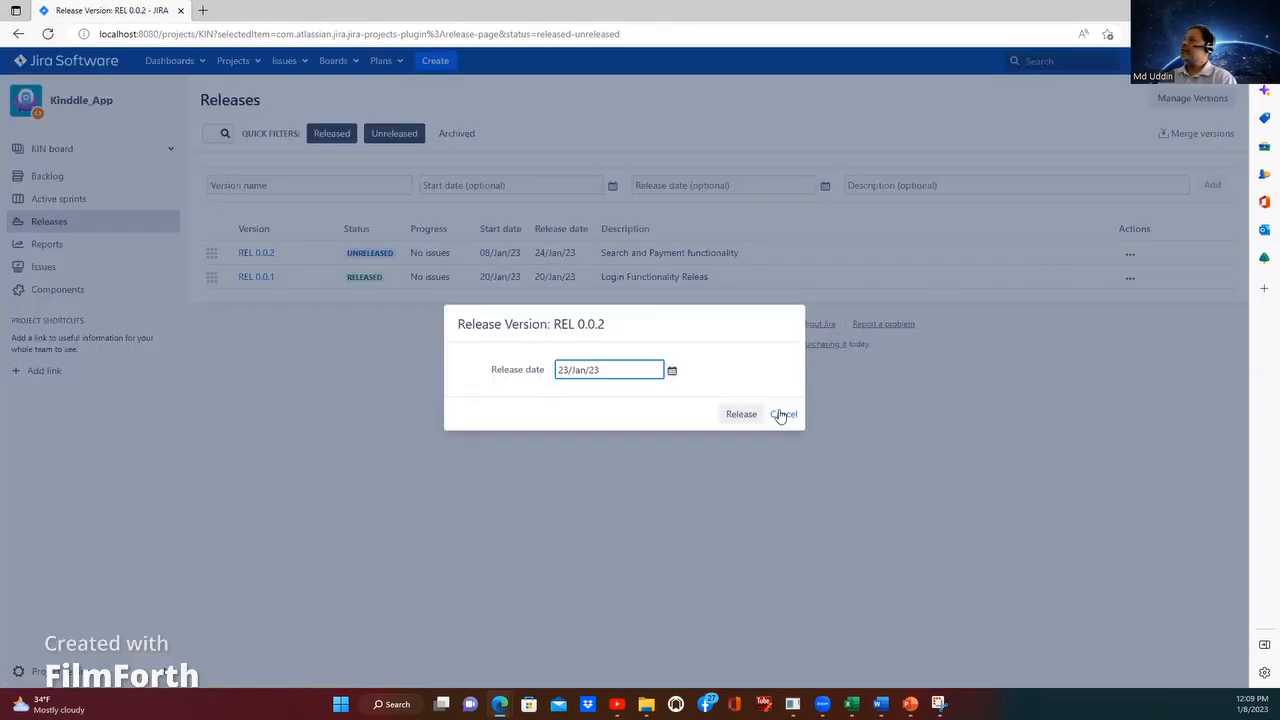
key("Escape")
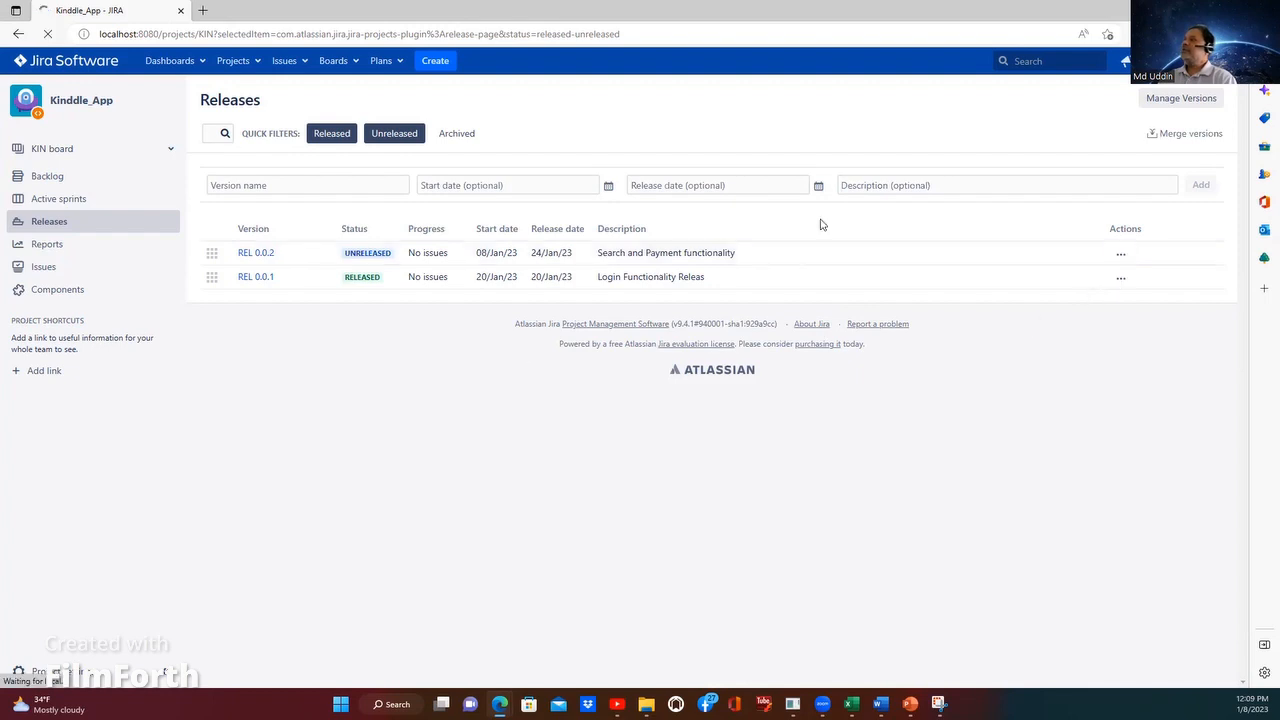
Step: Release version REL 0.0.2 with release date 24/Jan/23 and return to the project's releases list
left_click(1119, 256)
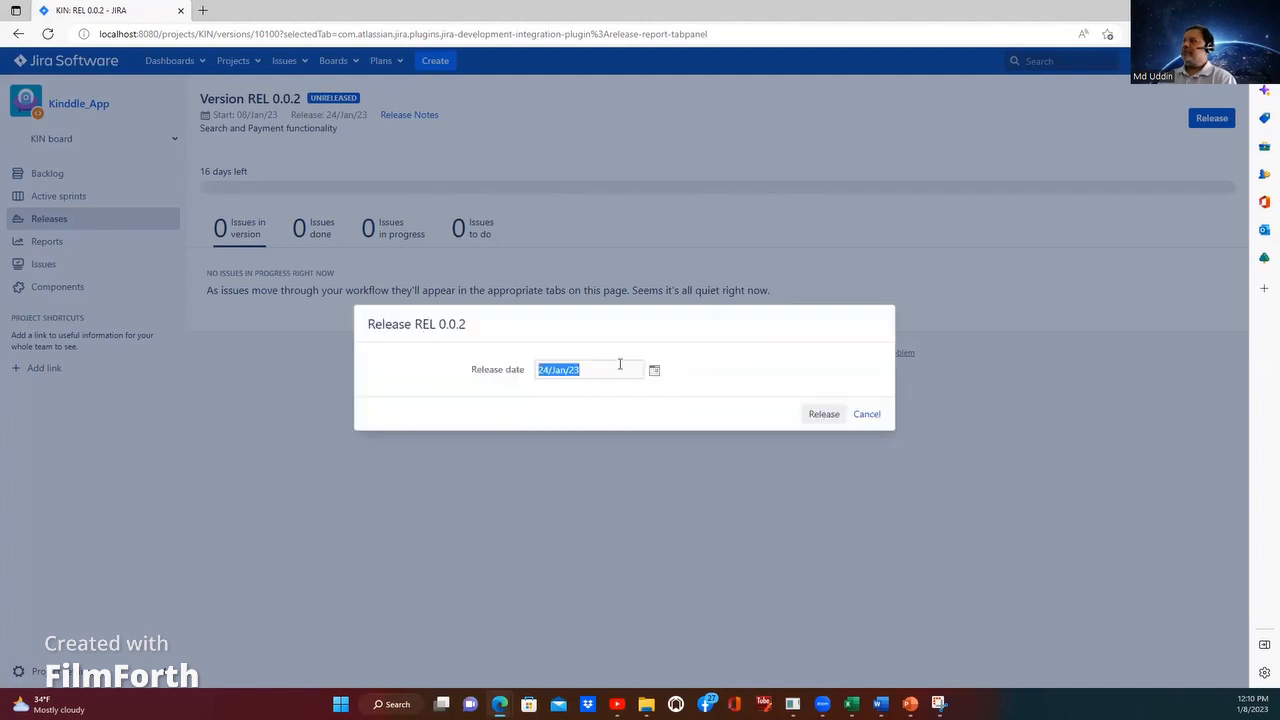
left_click(824, 414)
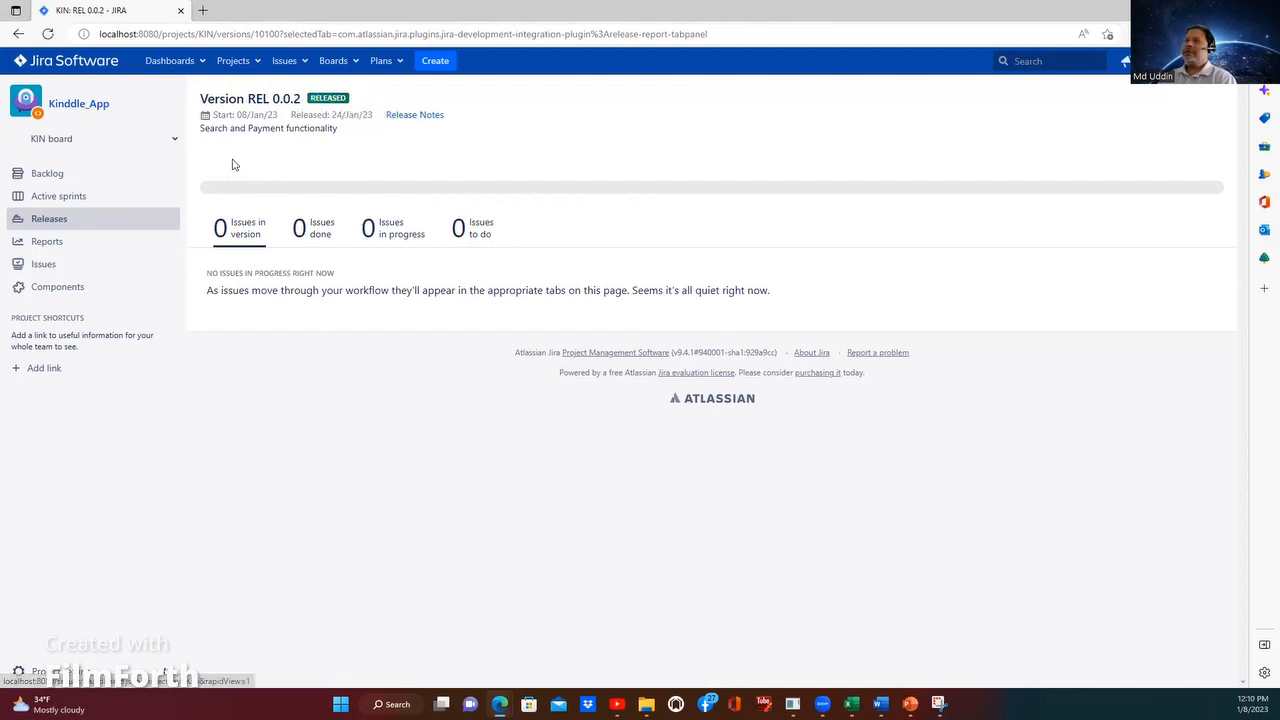
left_click(128, 218)
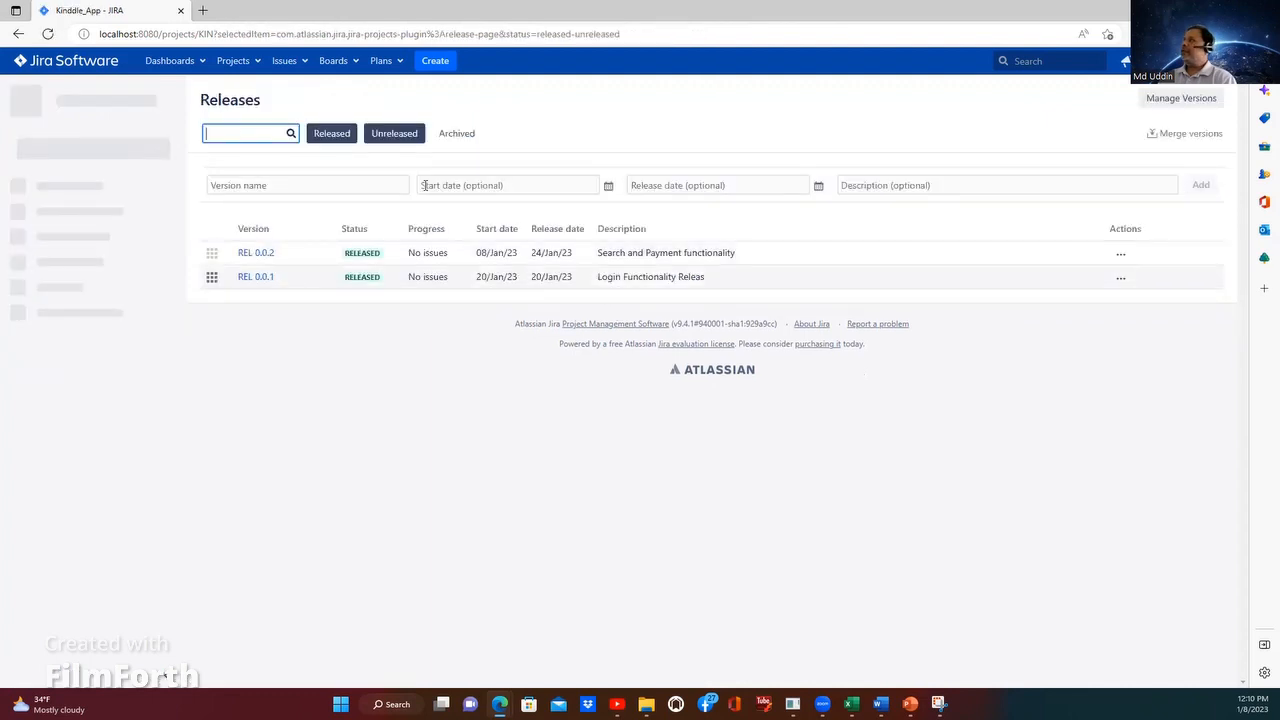
Step: Enter REL 0.0.3 as the name of another new version
left_click(316, 186)
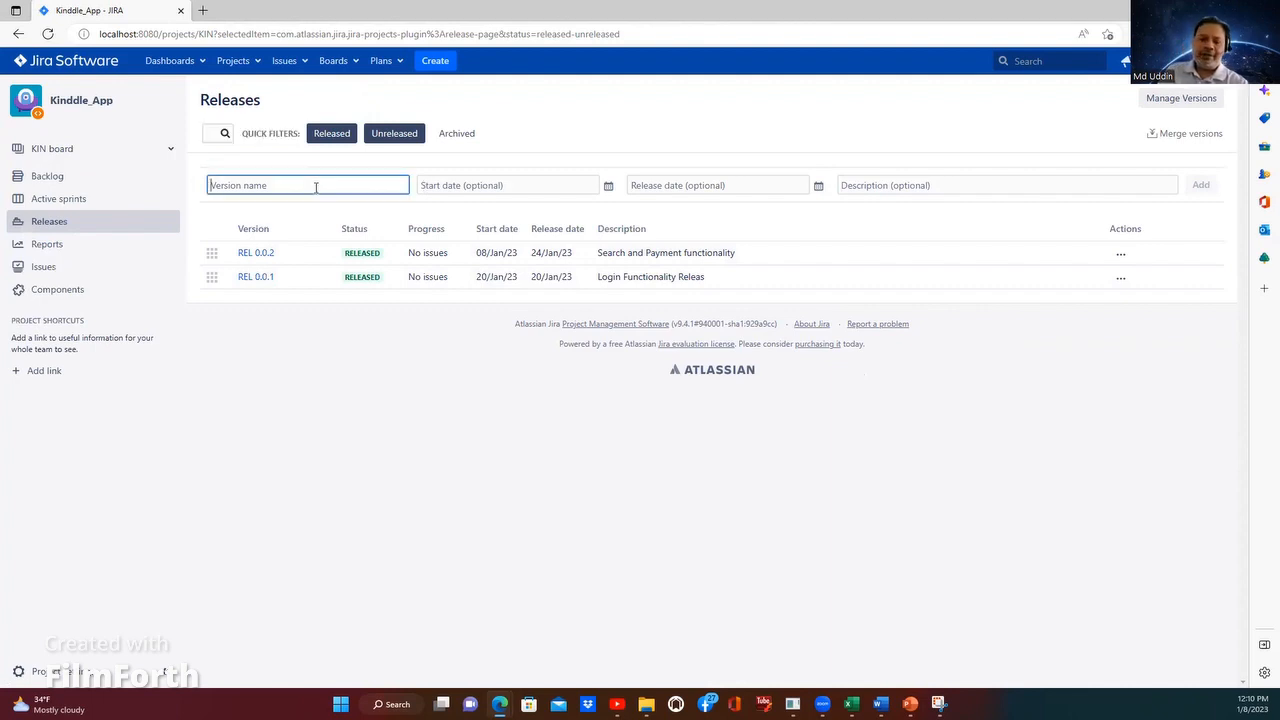
type("RE")
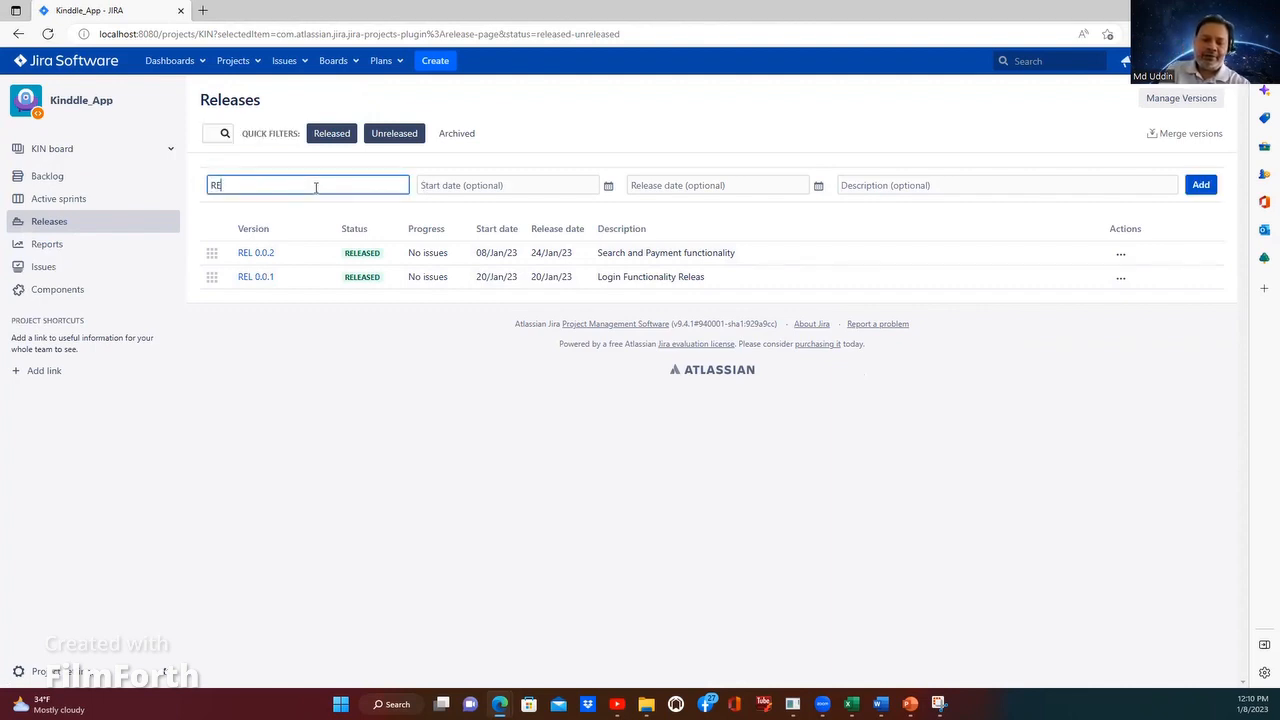
type("L 0.0")
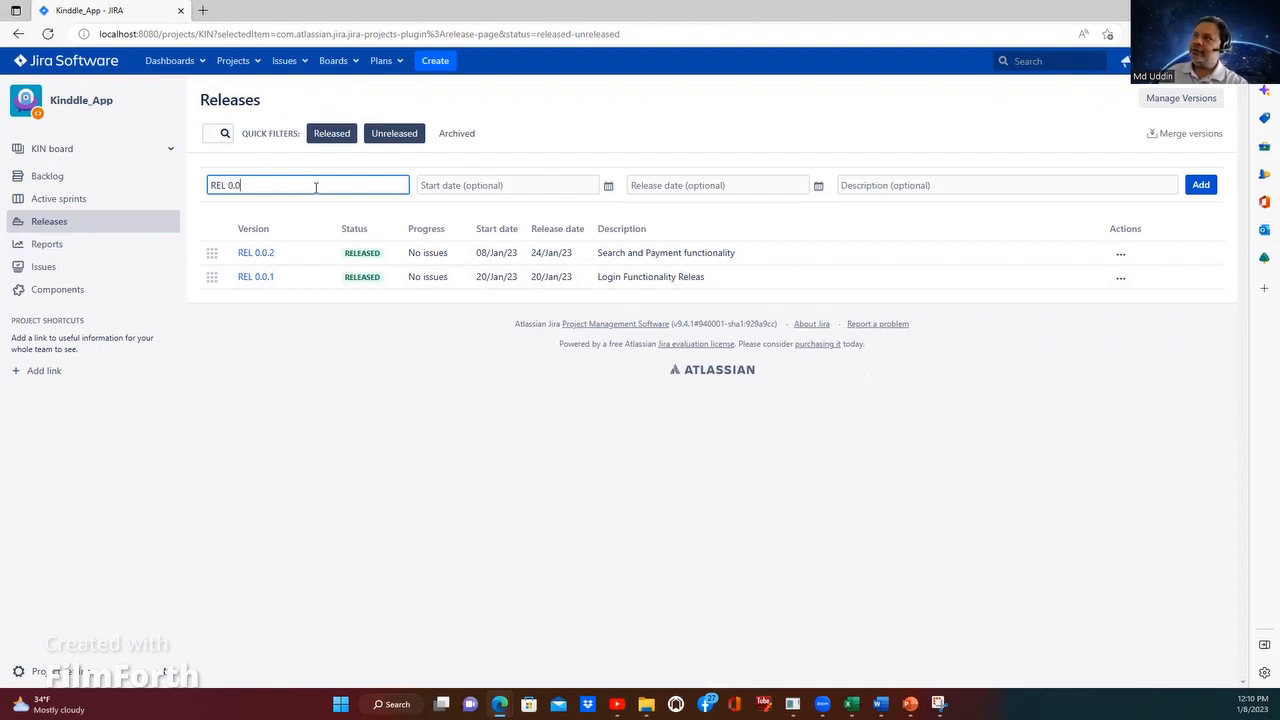
type(".3")
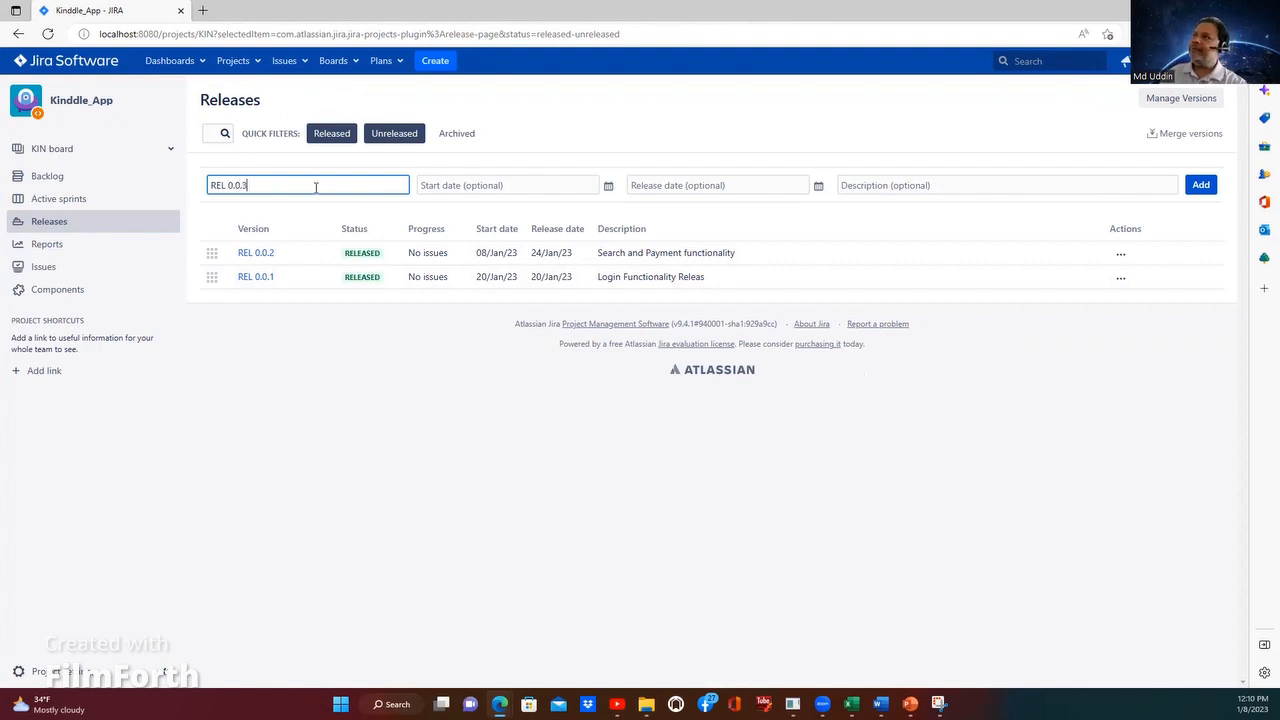
Step: Set version REL 0.0.3's start date to 16/Jan/23 and its release date to 31/Jan/23
left_click(609, 188)
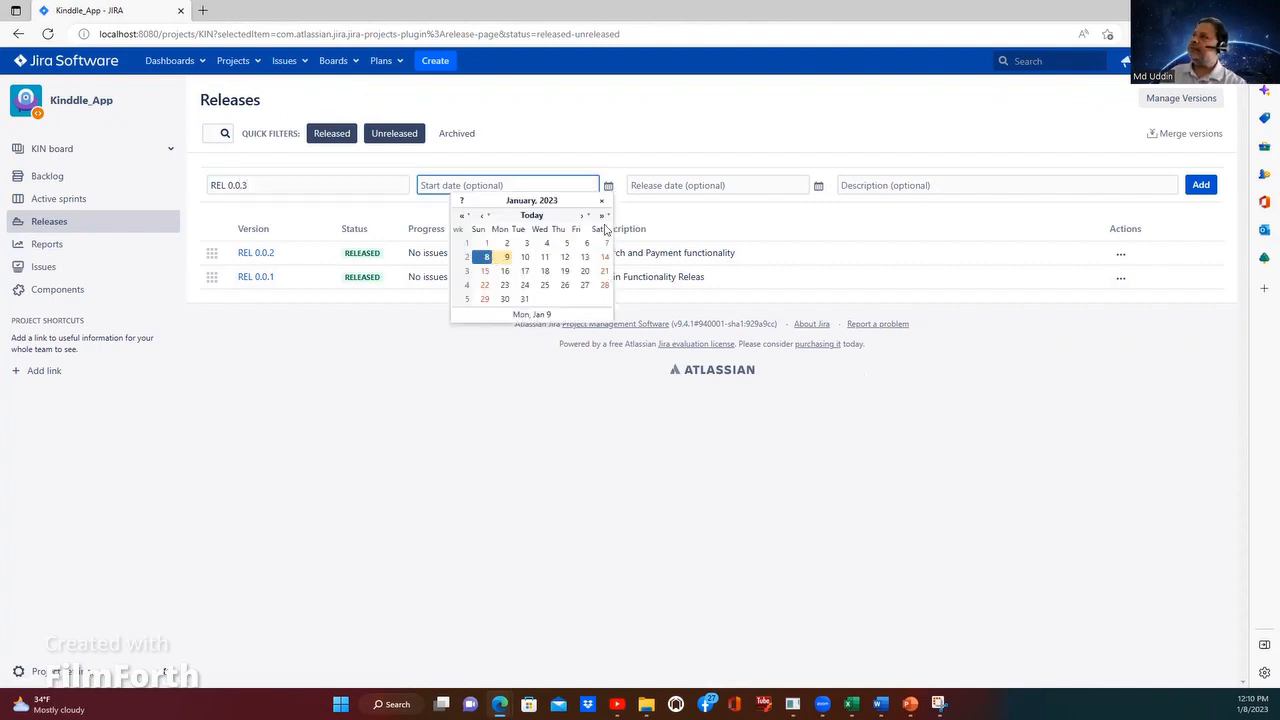
left_click(486, 257)
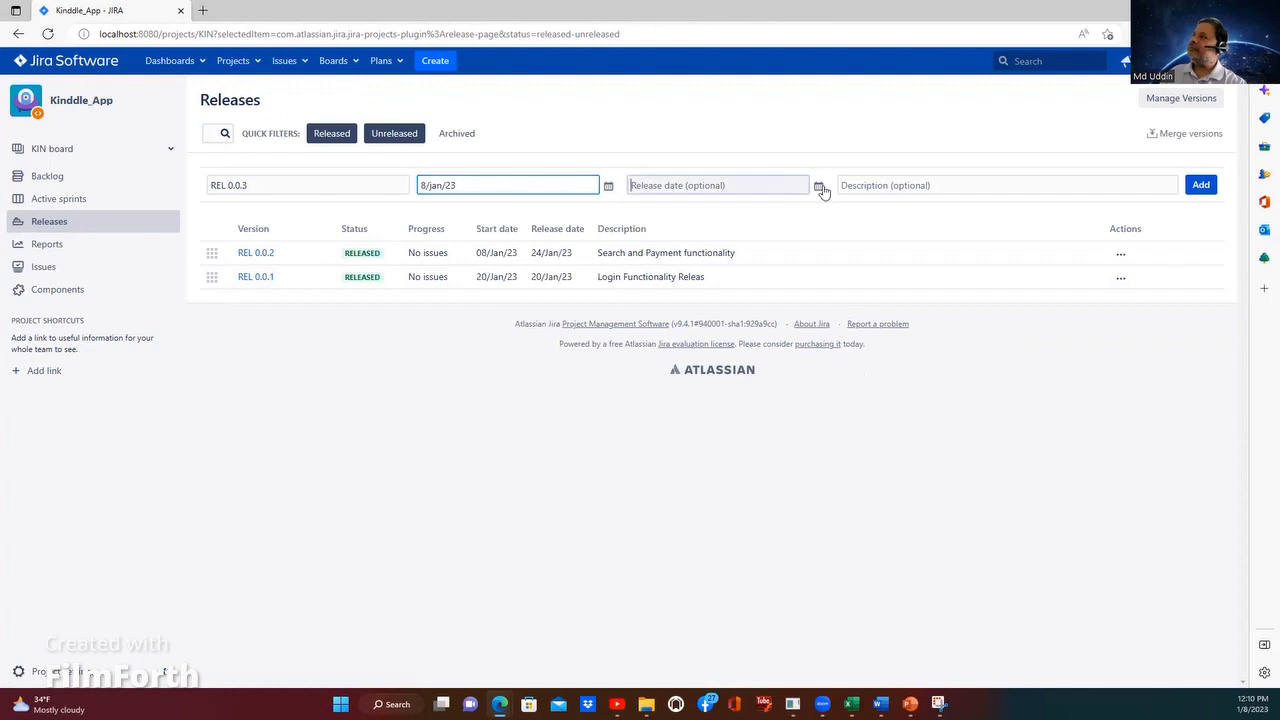
left_click(820, 188)
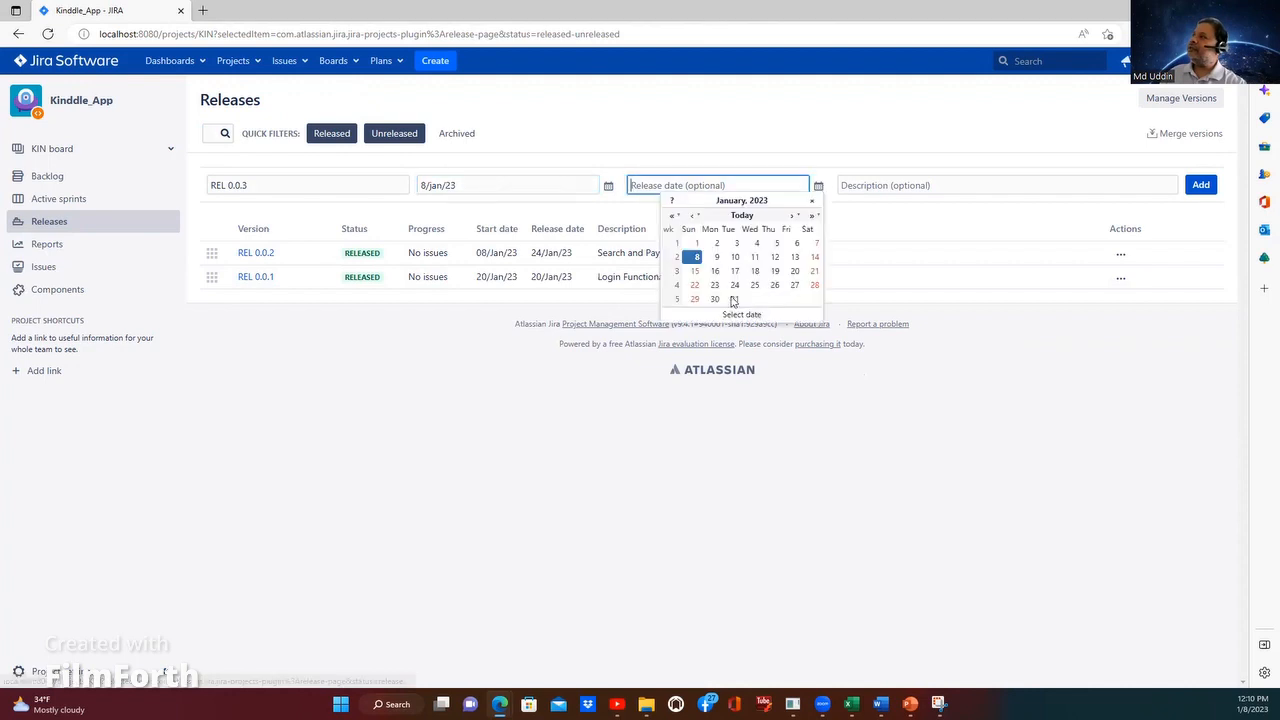
left_click(733, 299)
left_click(609, 189)
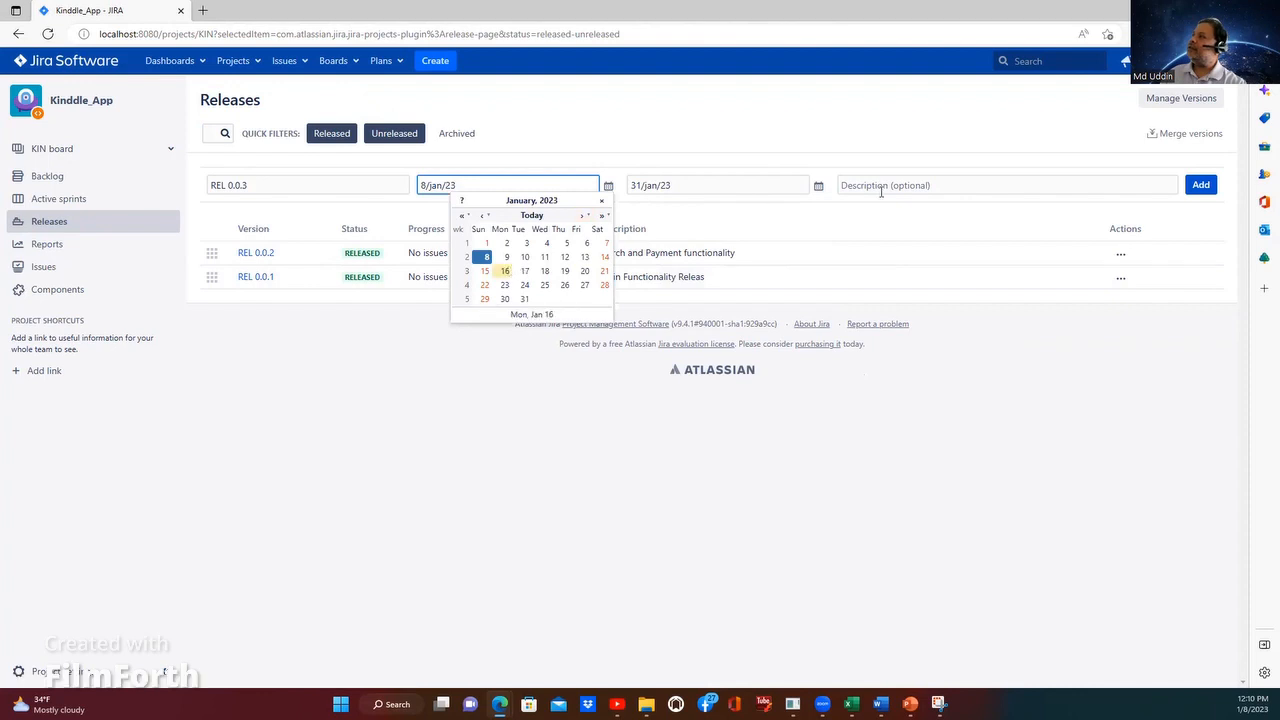
left_click(505, 271)
Step: Enter the description "Order Confirmation Review Functionality" and add version REL 0.0.3 to the project
left_click(876, 184)
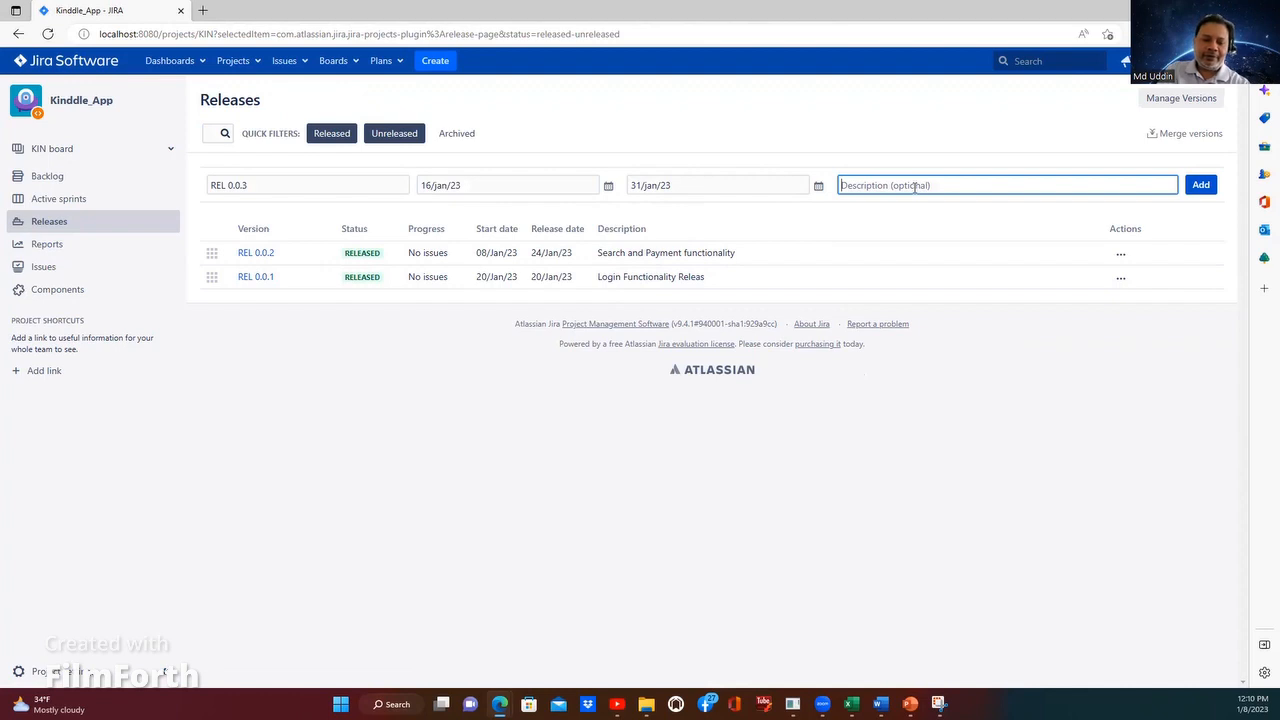
type("Order ")
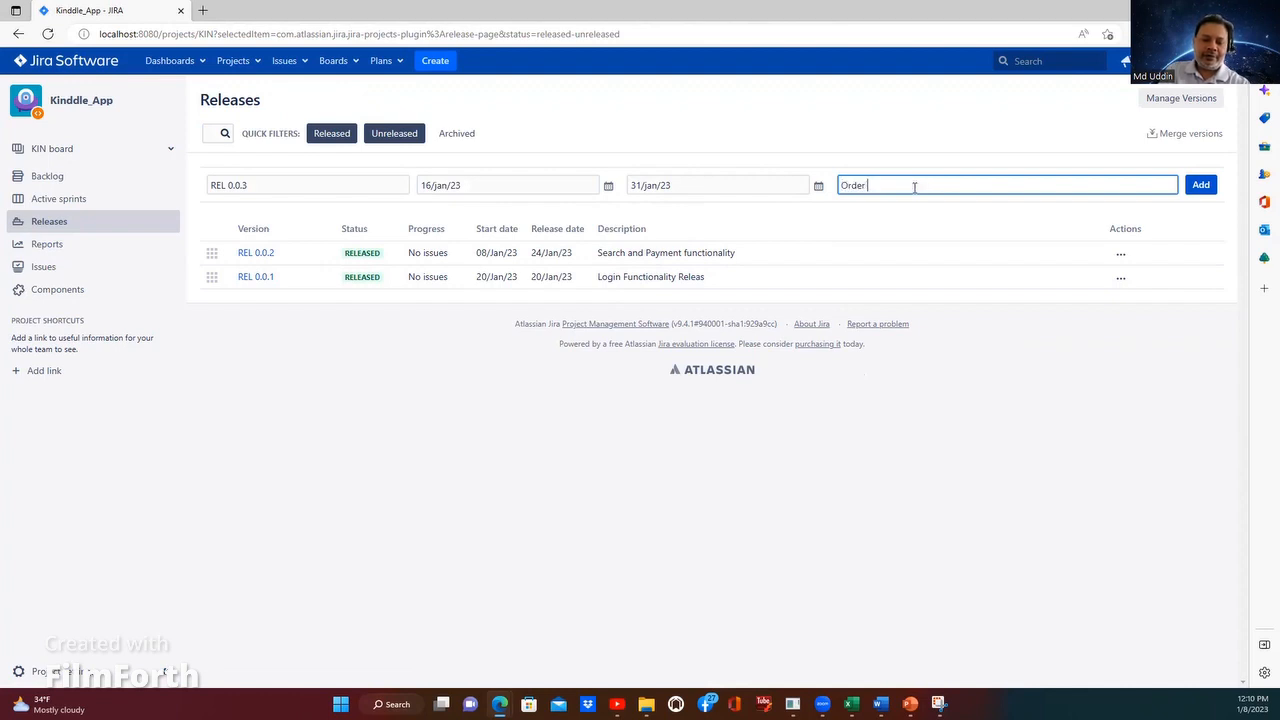
type("Co")
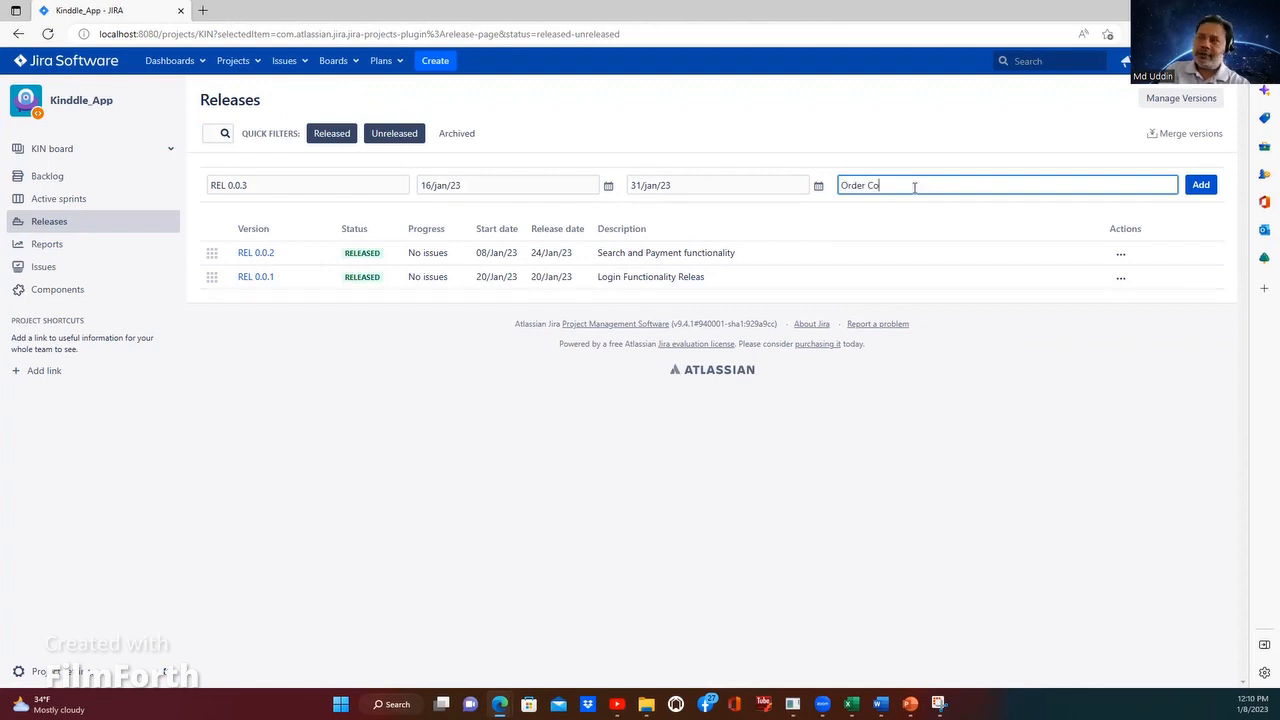
type("nfir")
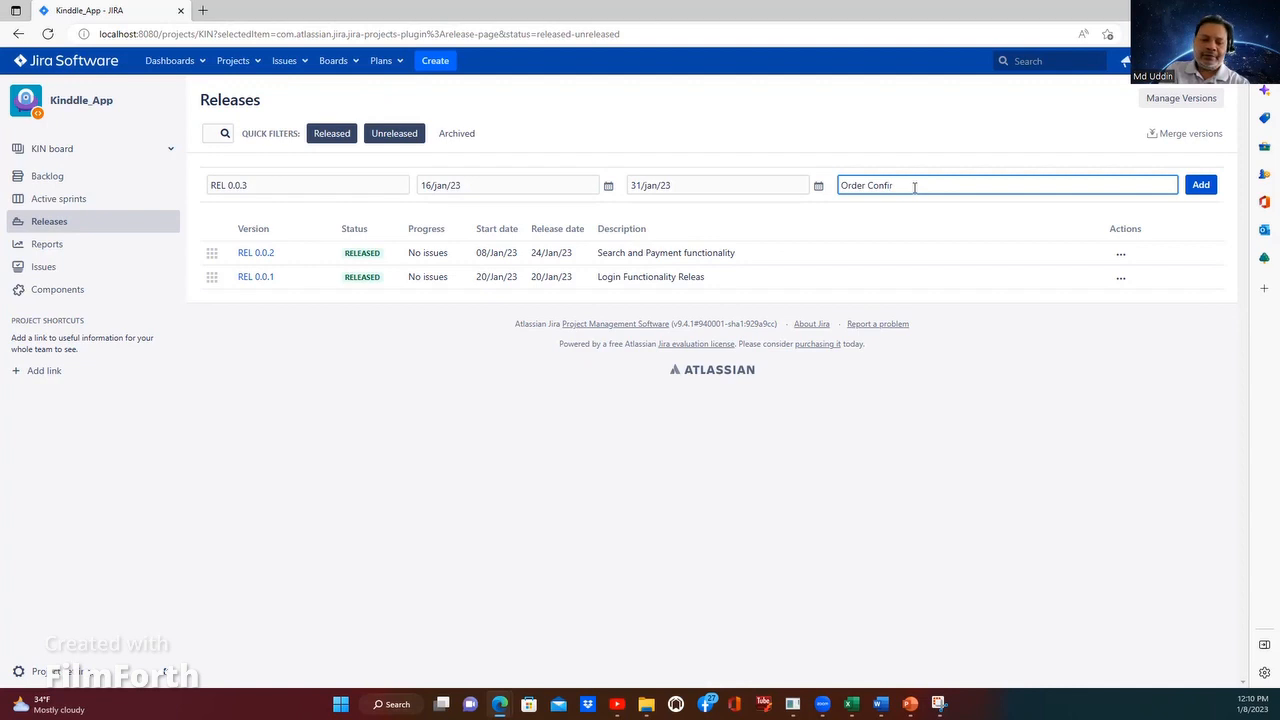
type("mation Review")
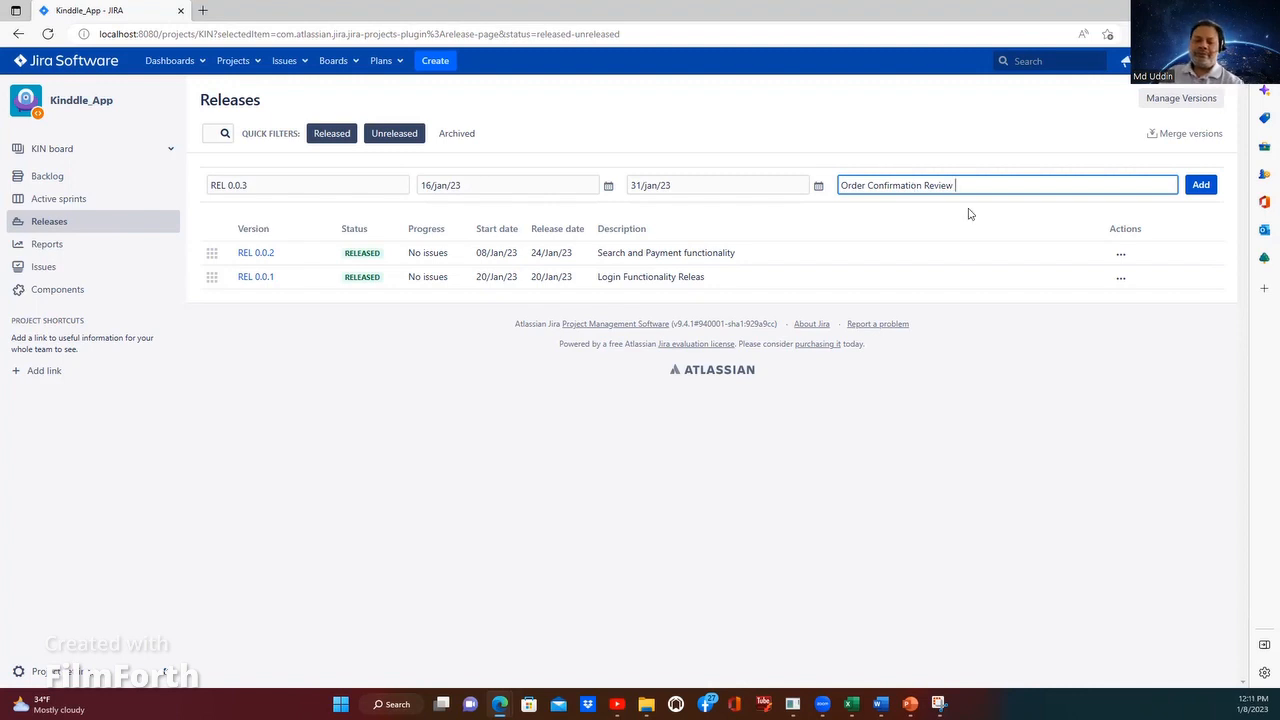
type(" Fu")
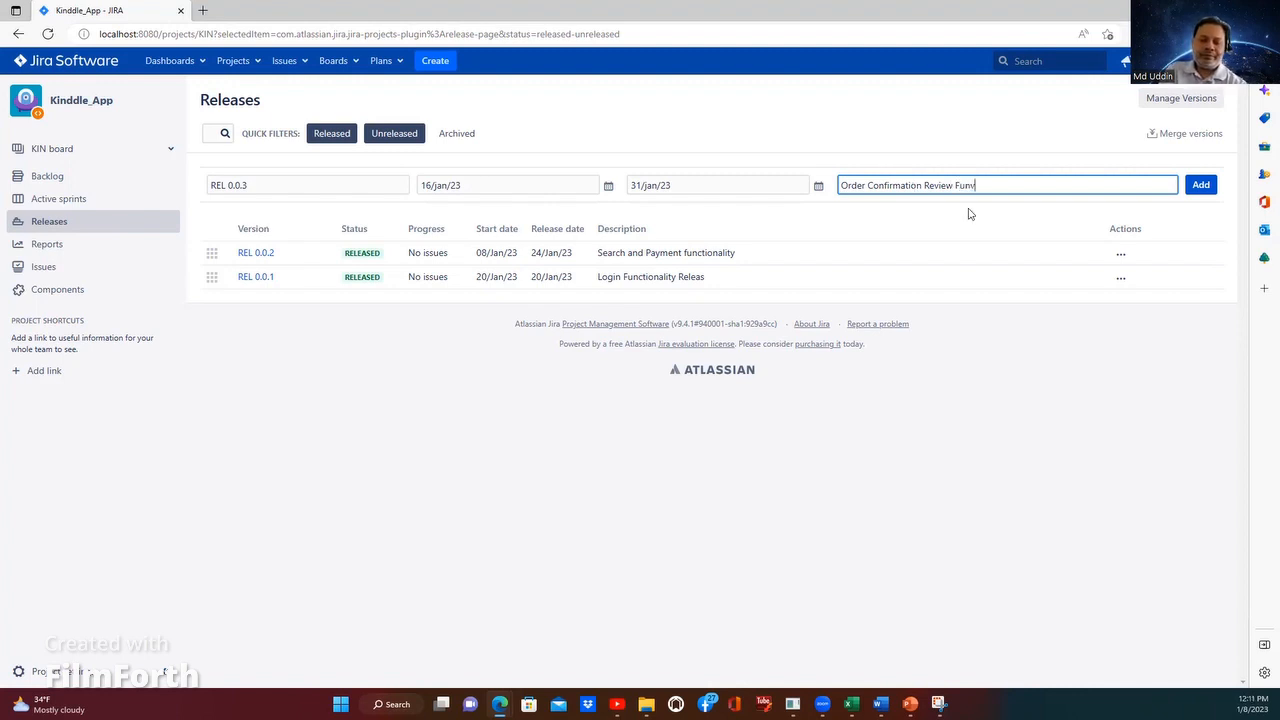
type("nctionality")
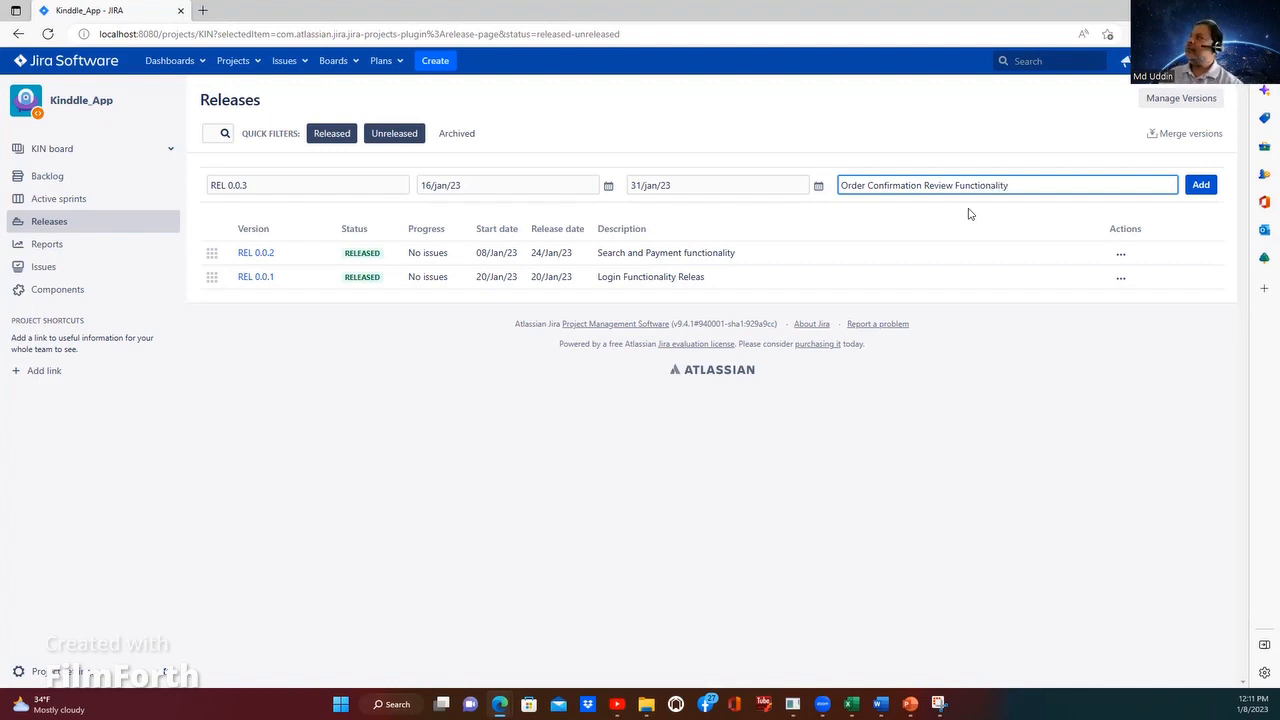
left_click(1199, 186)
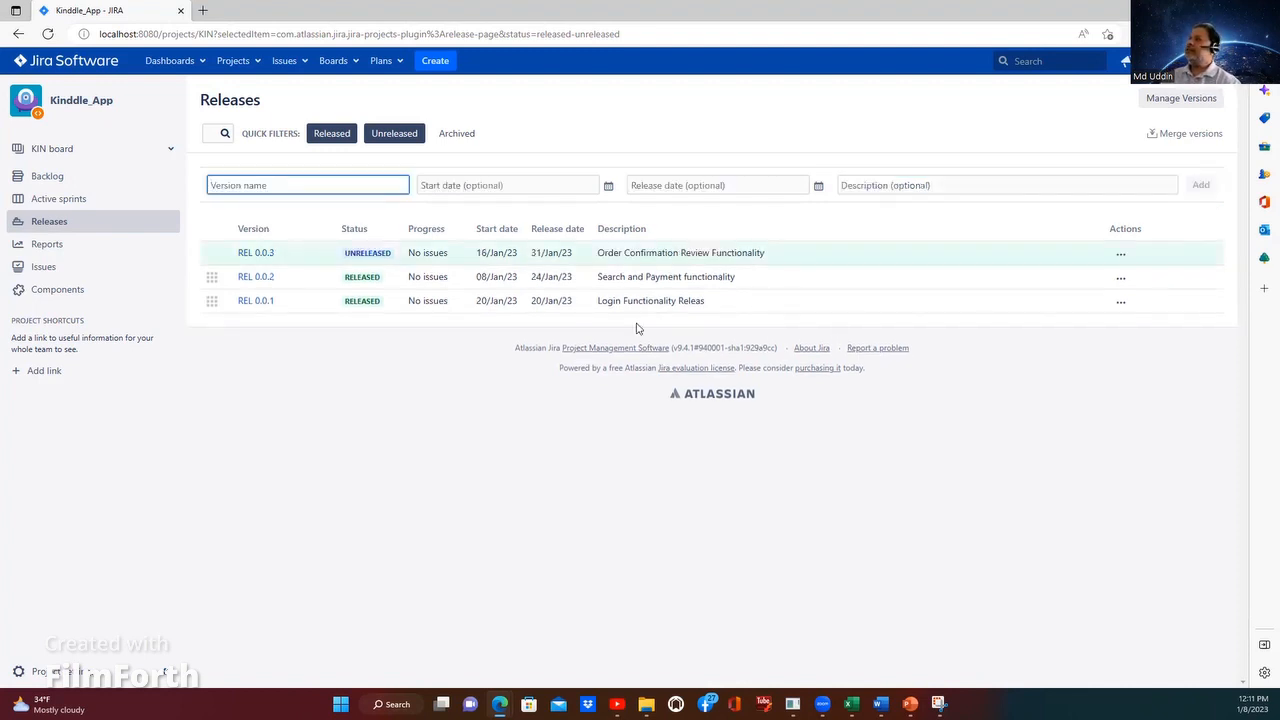
Step: Release version REL 0.0.3 with release date 31/Jan/23 and return to the project's releases list
left_click(1120, 253)
left_click(1070, 297)
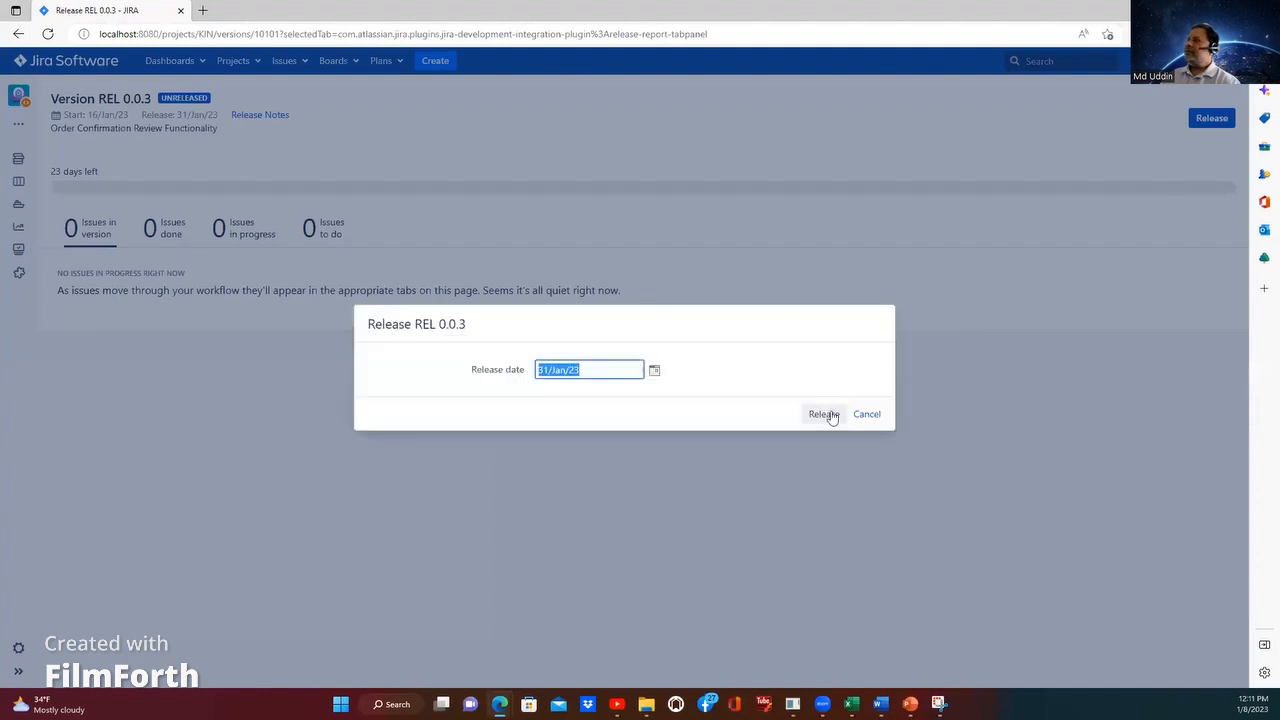
left_click(824, 414)
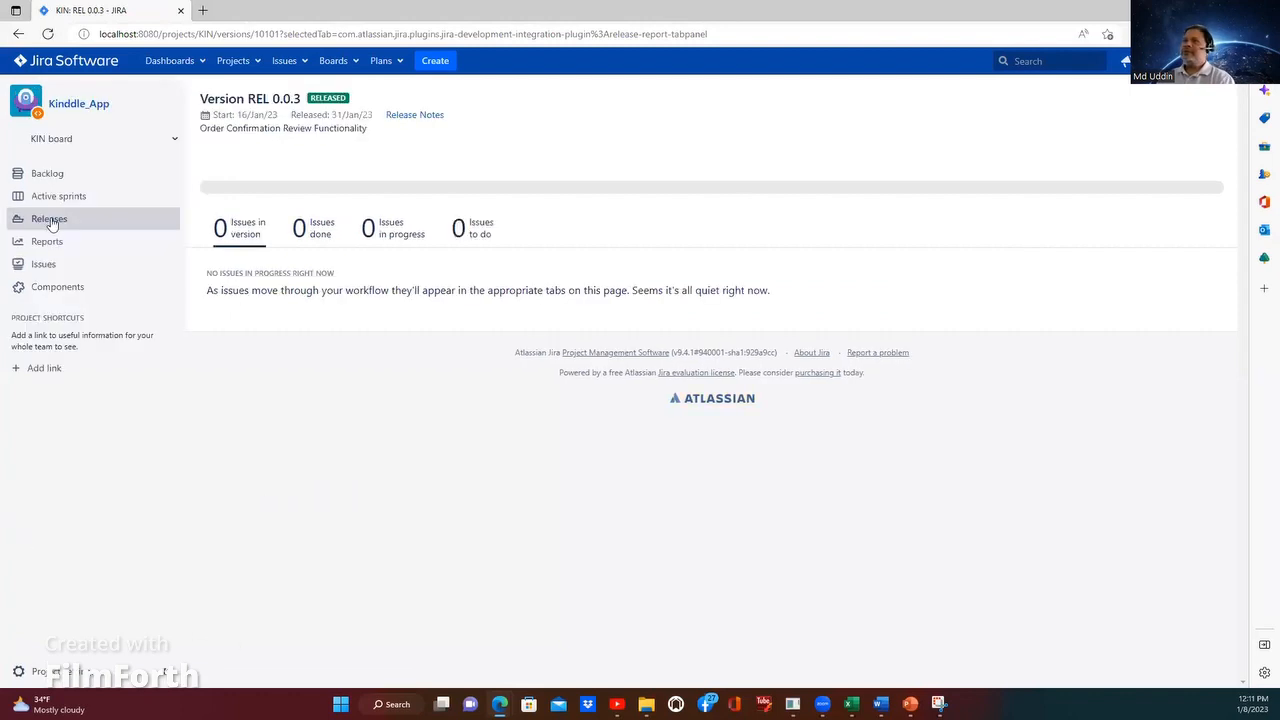
left_click(51, 221)
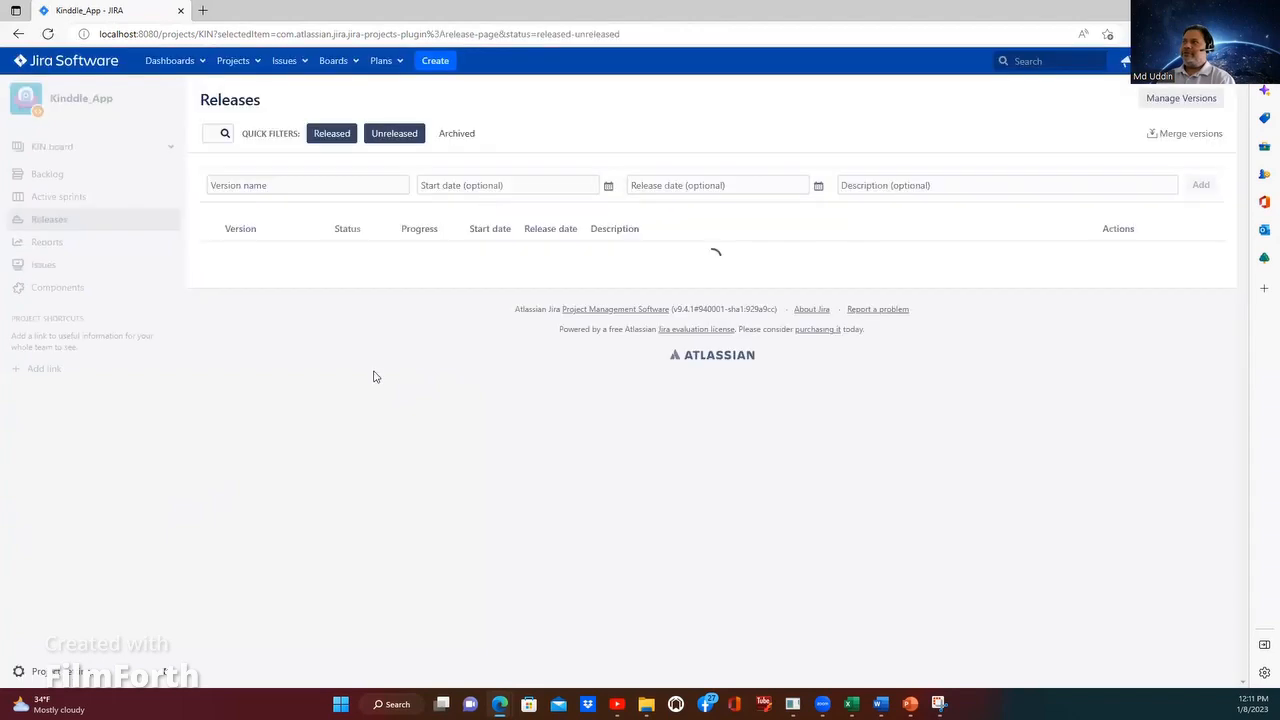
left_click(245, 61)
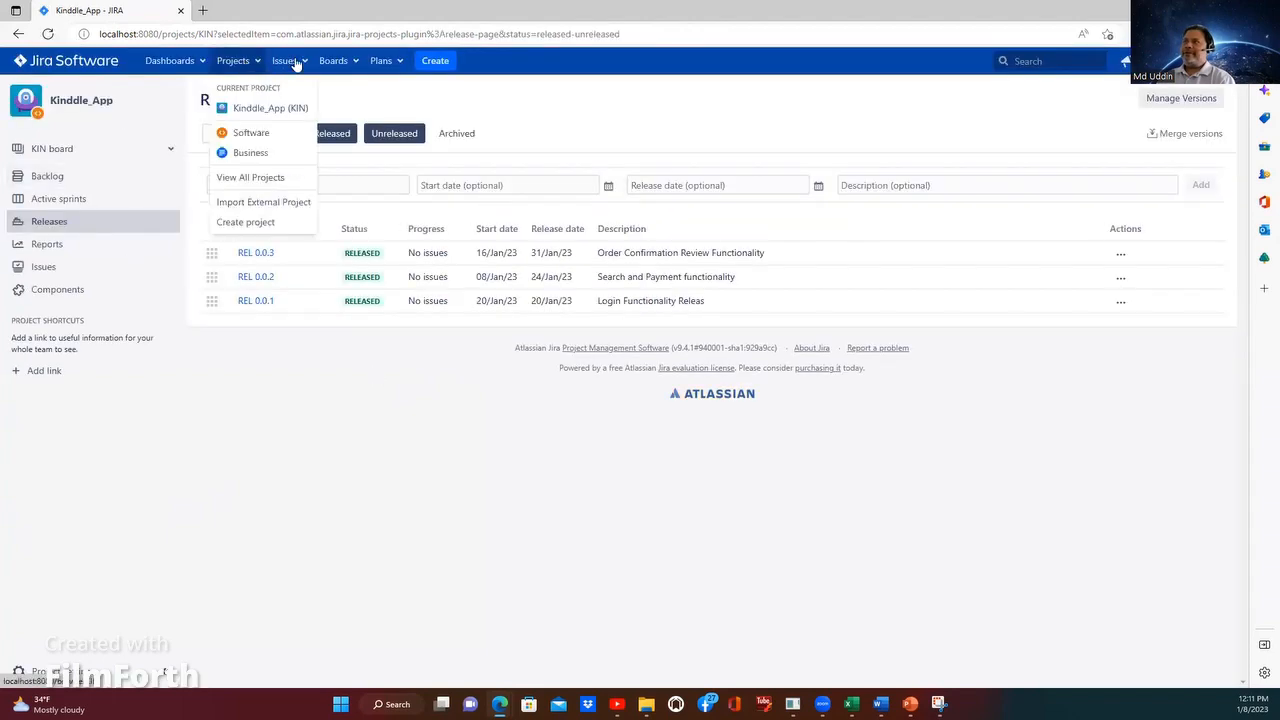
left_click(296, 63)
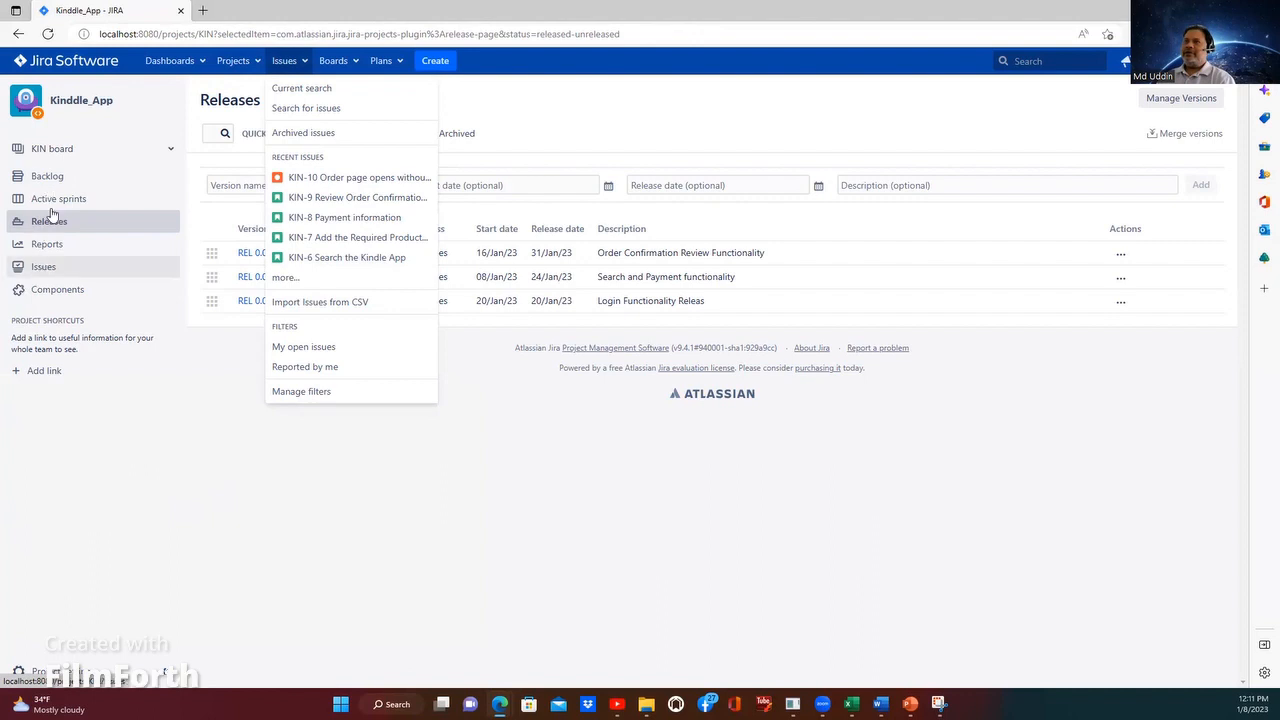
Step: Open the project's Velocity Chart report and examine the committed and completed story points per sprint and the list of completed sprints
left_click(48, 247)
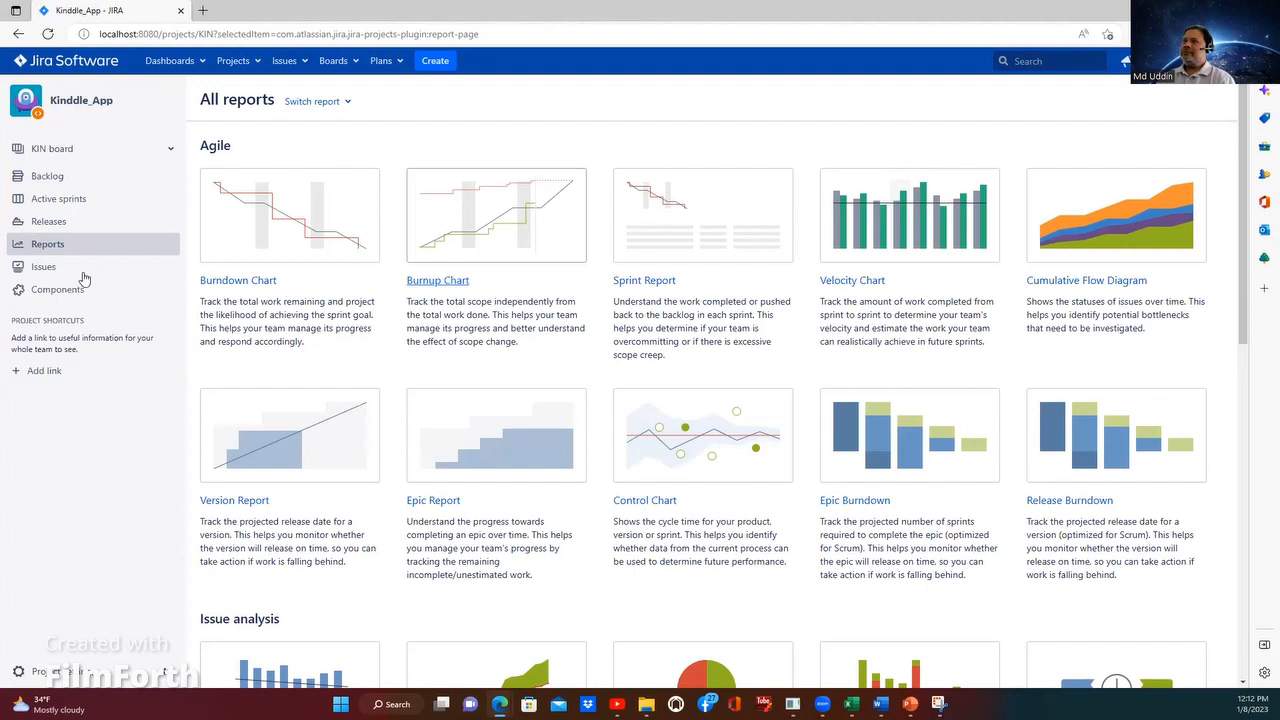
left_click(931, 255)
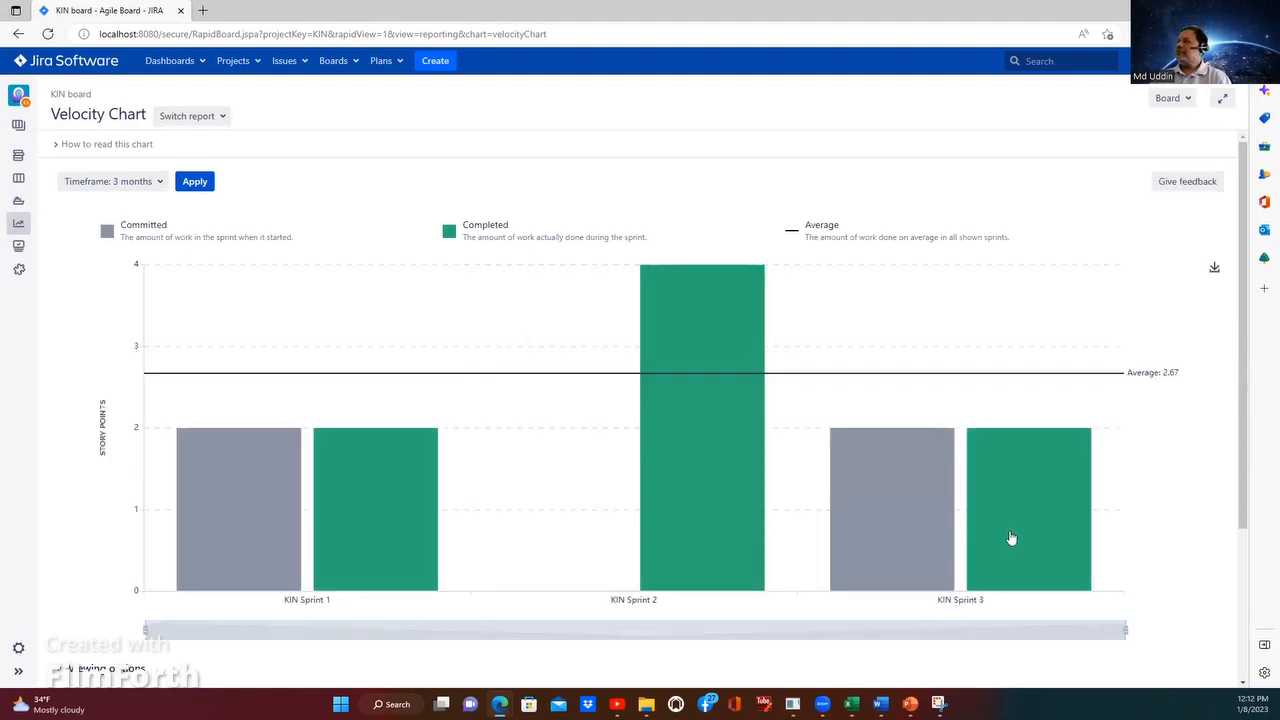
mouse_move(1008, 533)
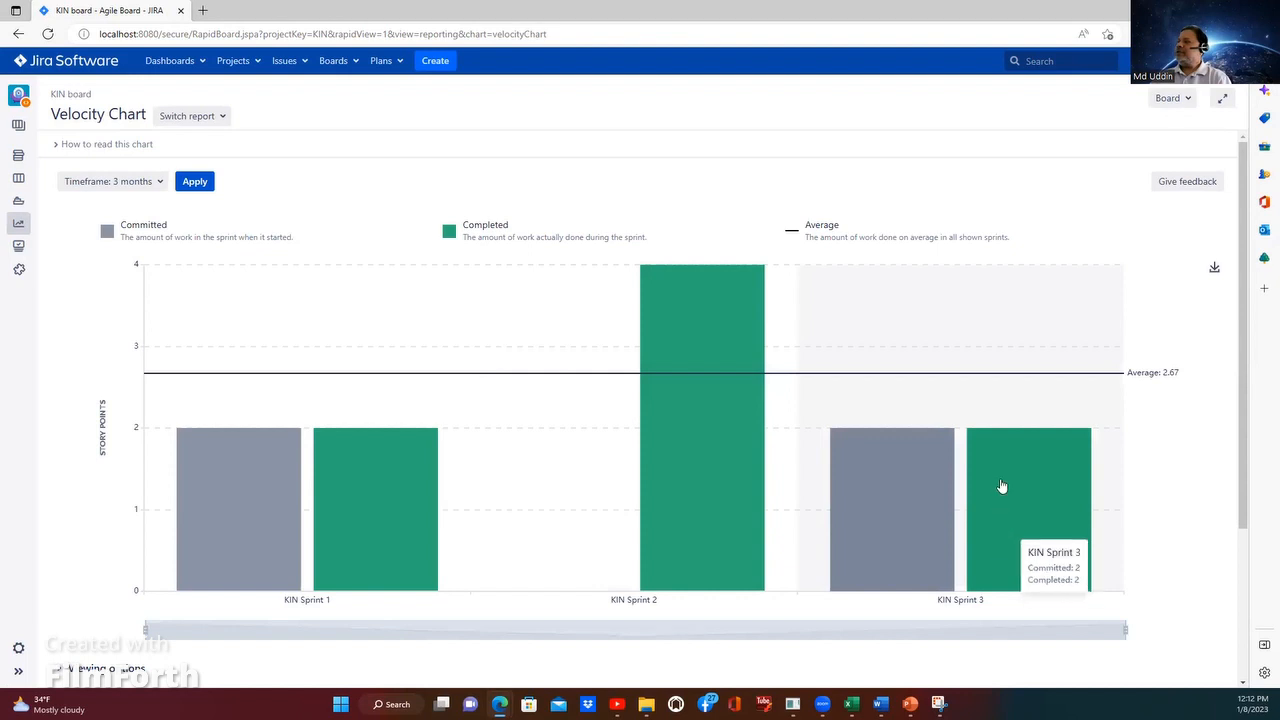
mouse_move(679, 487)
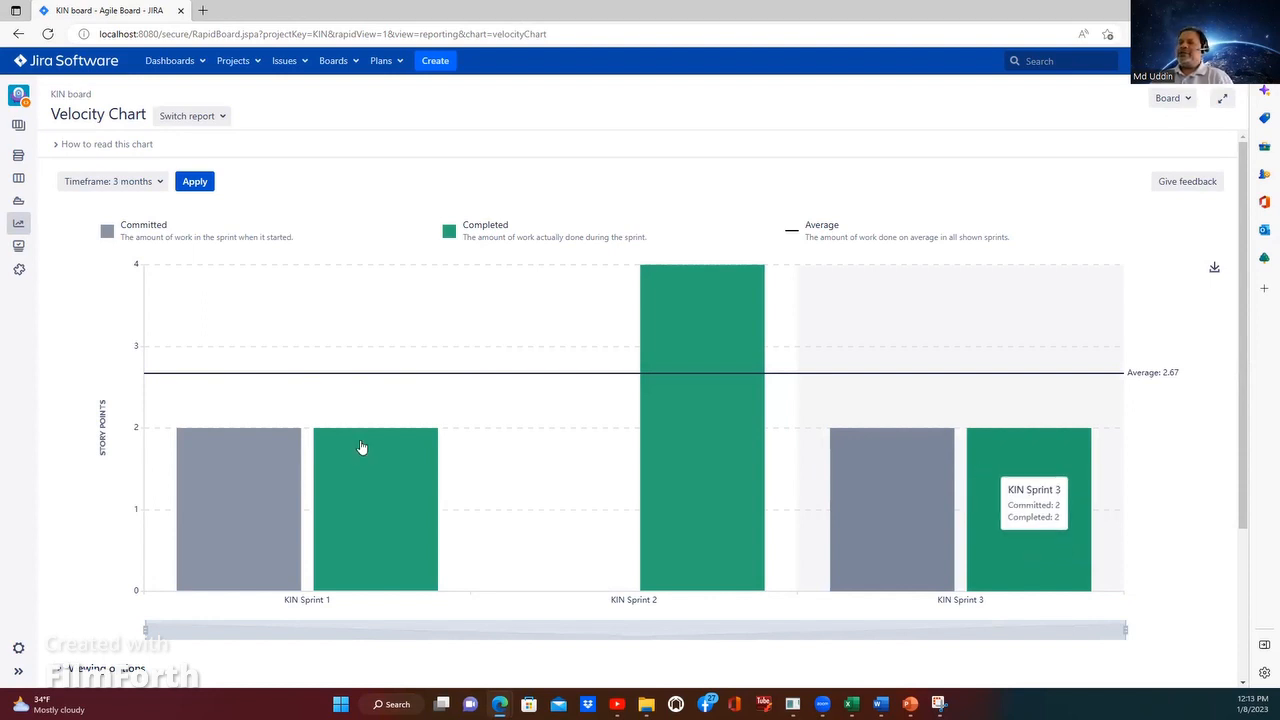
scroll(78, 591, "down", 2)
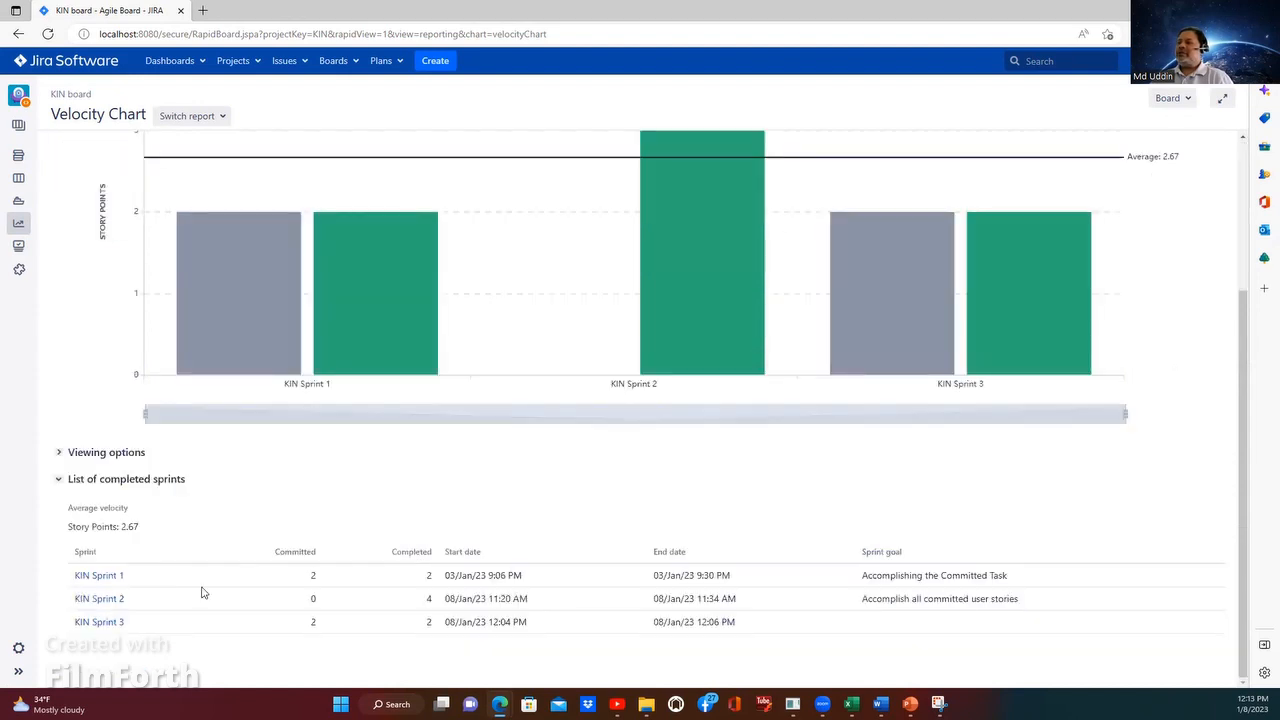
Step: Open the report for KIN Sprint 1 from the completed sprints and review its burndown chart and status report
left_click(106, 584)
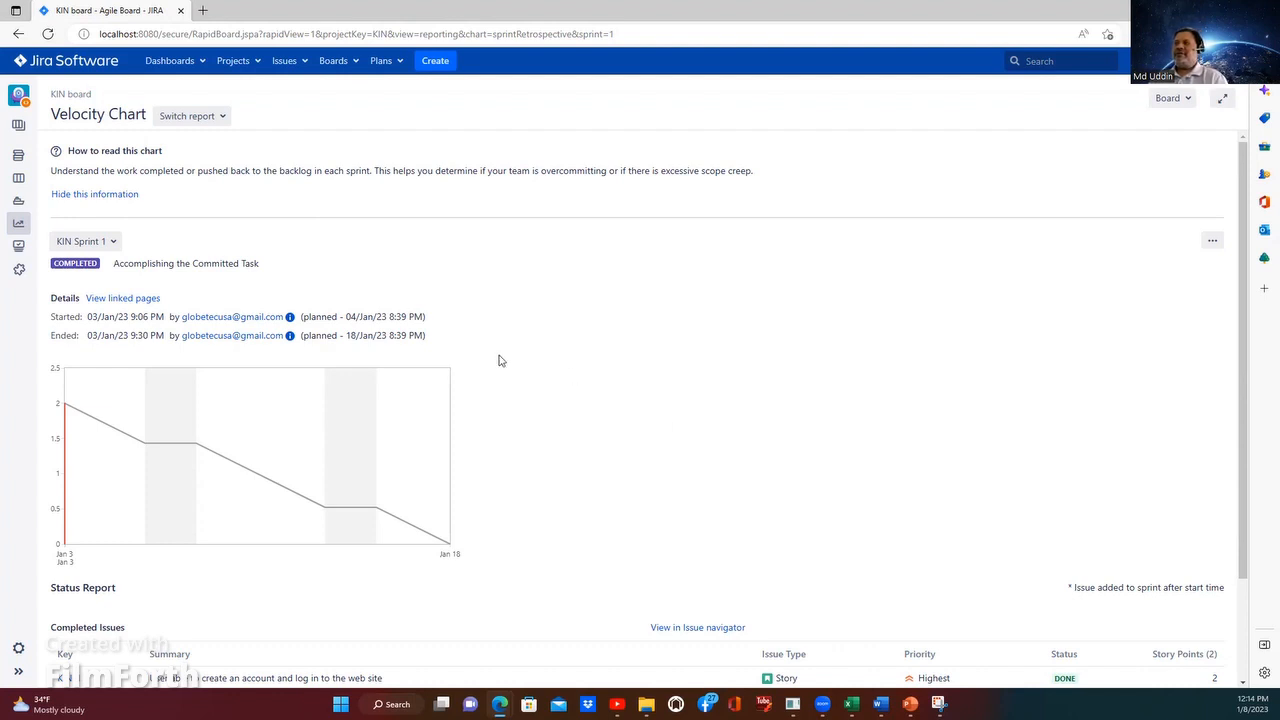
scroll(602, 351, "down", 1)
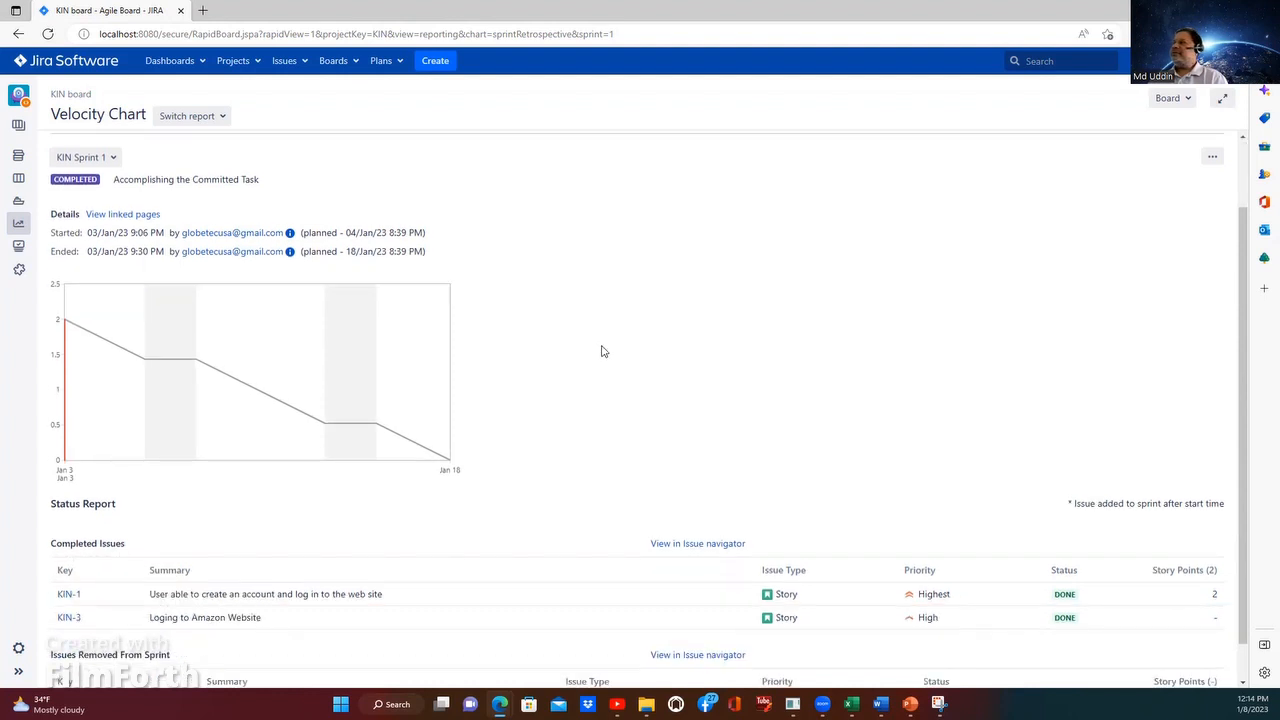
scroll(602, 351, "down", 1)
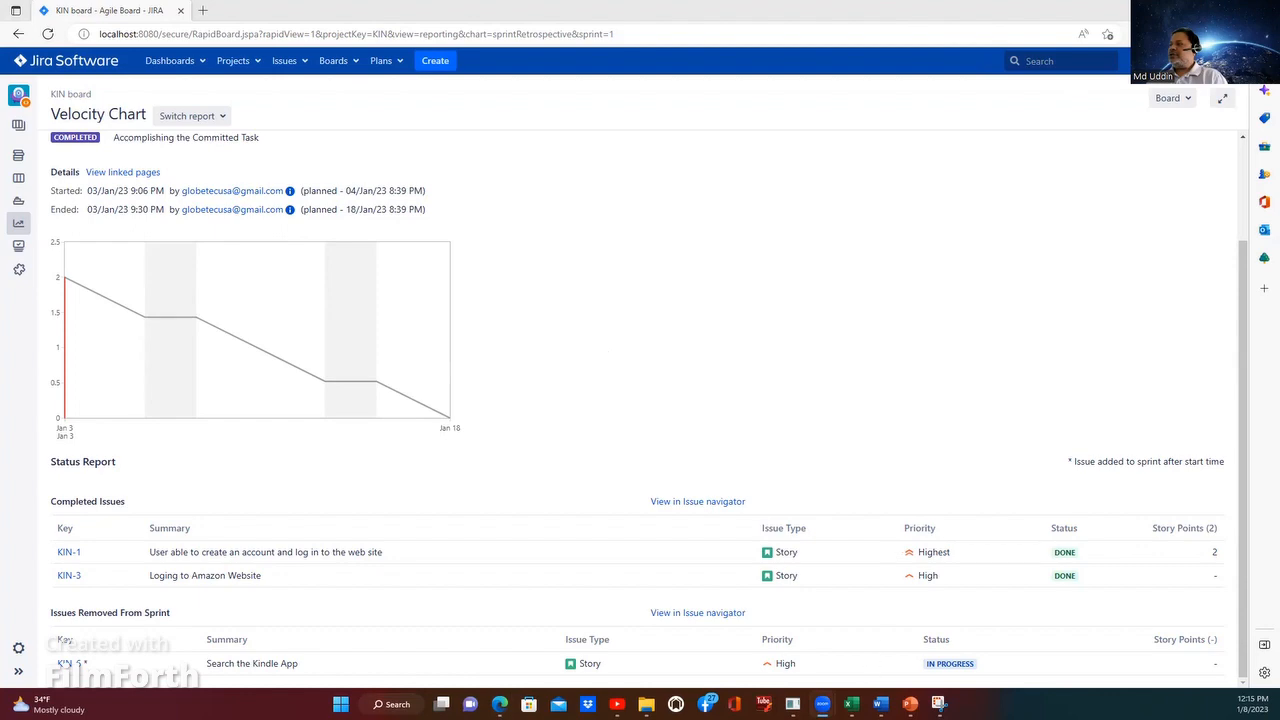
Step: Switch to the Class Presentation_JIRA Testing Tool presentation in PowerPoint and look through the Agile and Scrum slides from 27 to 38
left_click(910, 703)
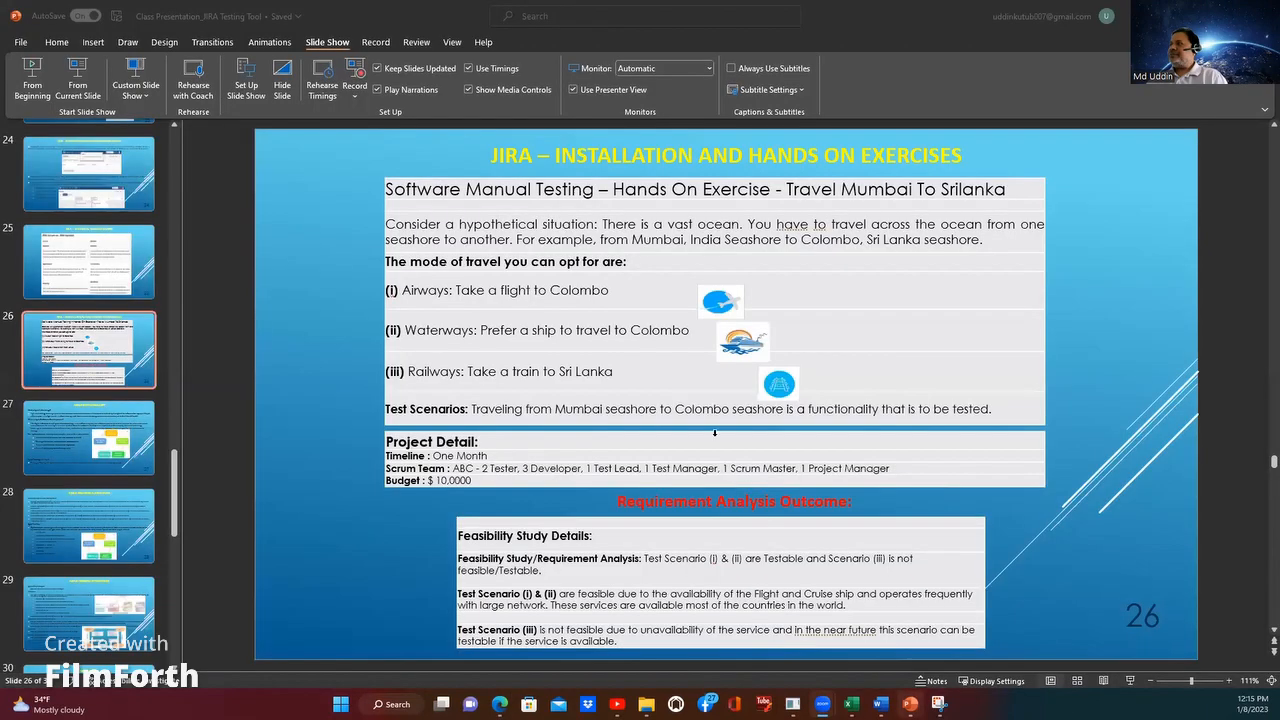
left_click(130, 432)
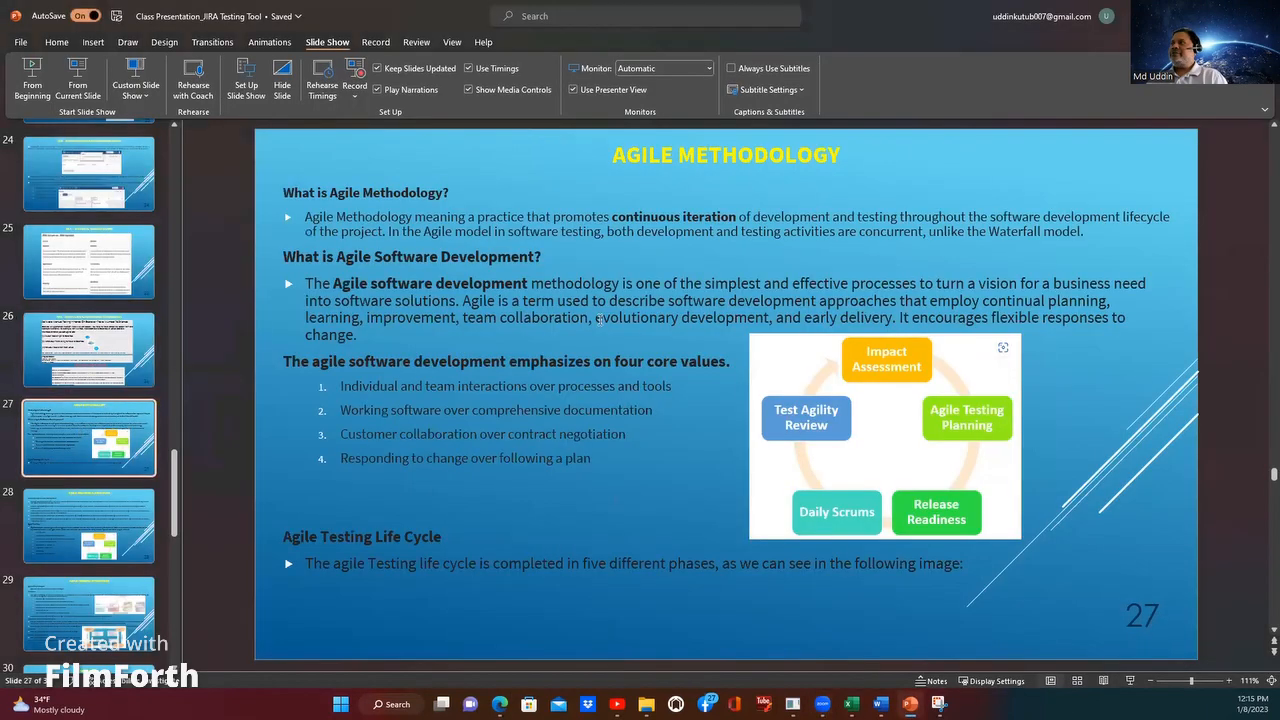
left_click(97, 540)
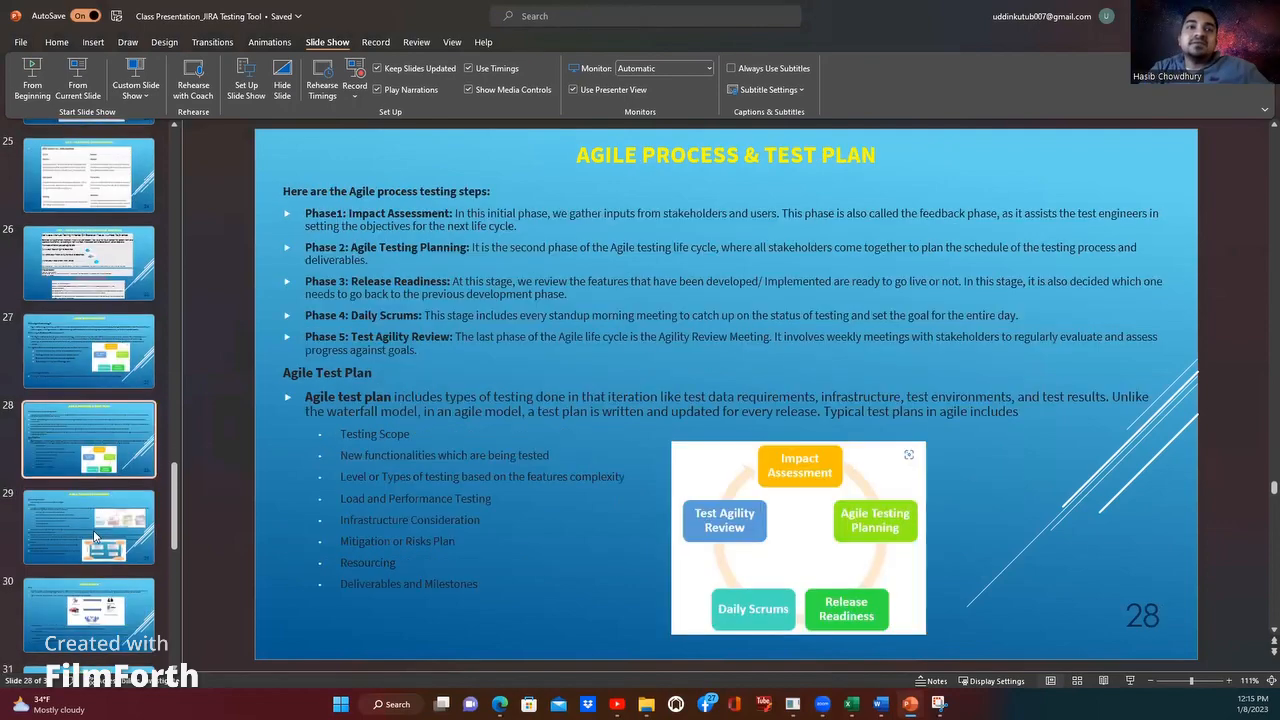
left_click(95, 537)
left_click(88, 524)
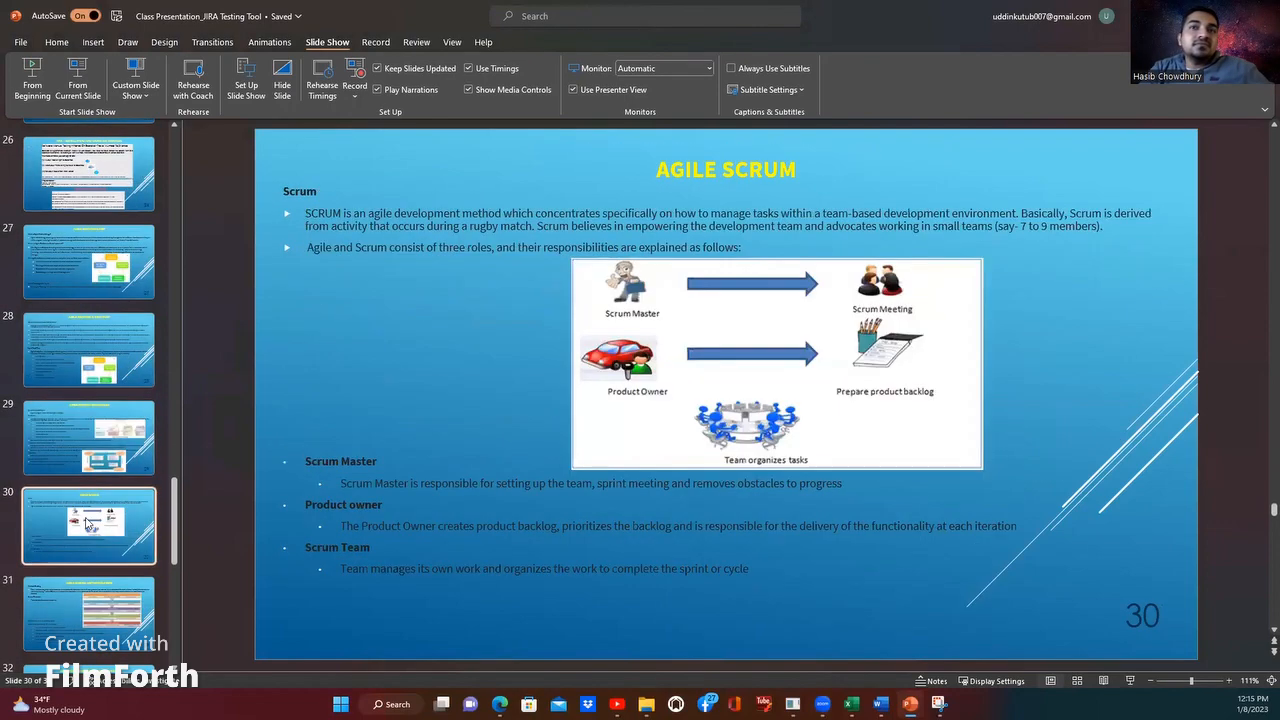
left_click(97, 525)
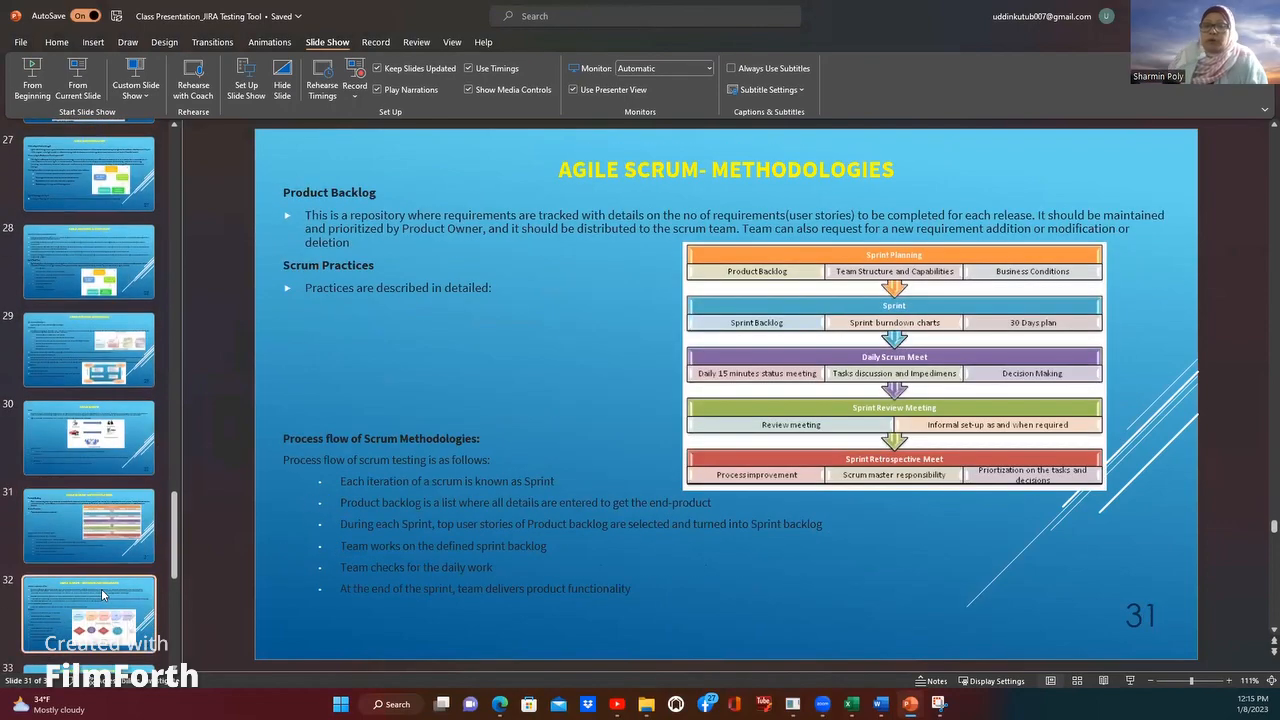
left_click(102, 595)
left_click(102, 571)
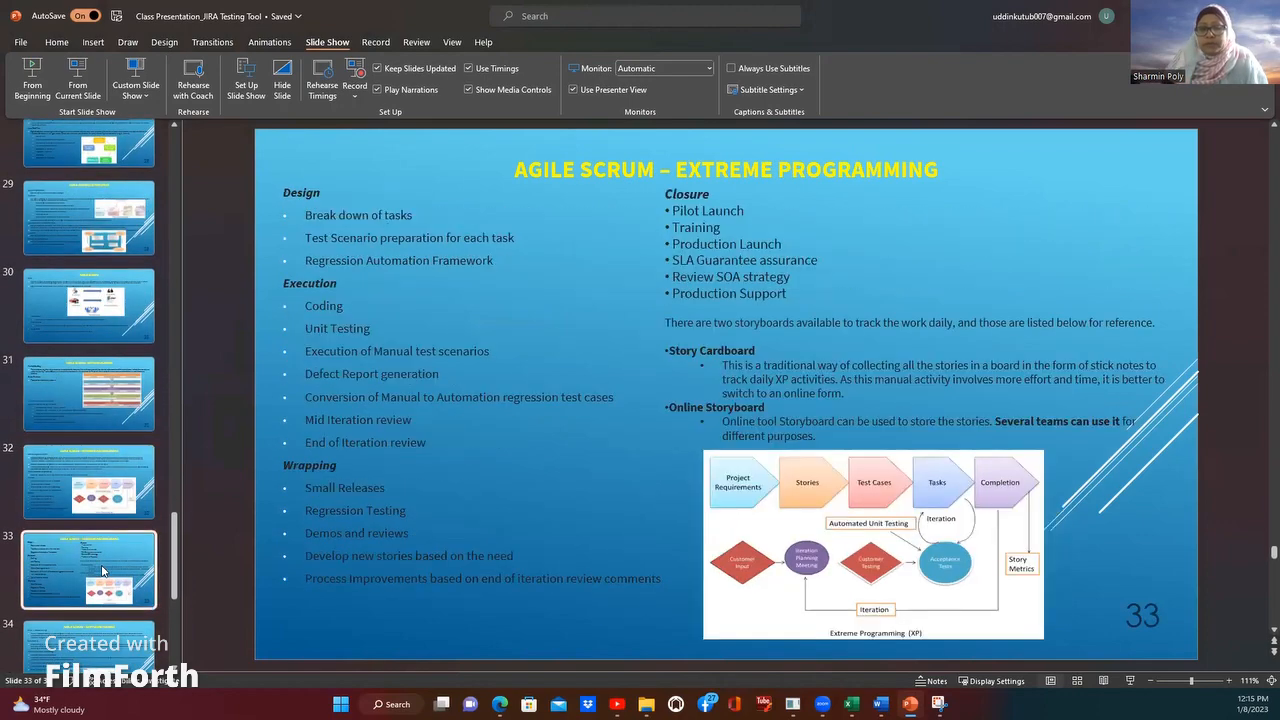
scroll(103, 571, "down", 1)
left_click(102, 588)
scroll(107, 584, "down", 2)
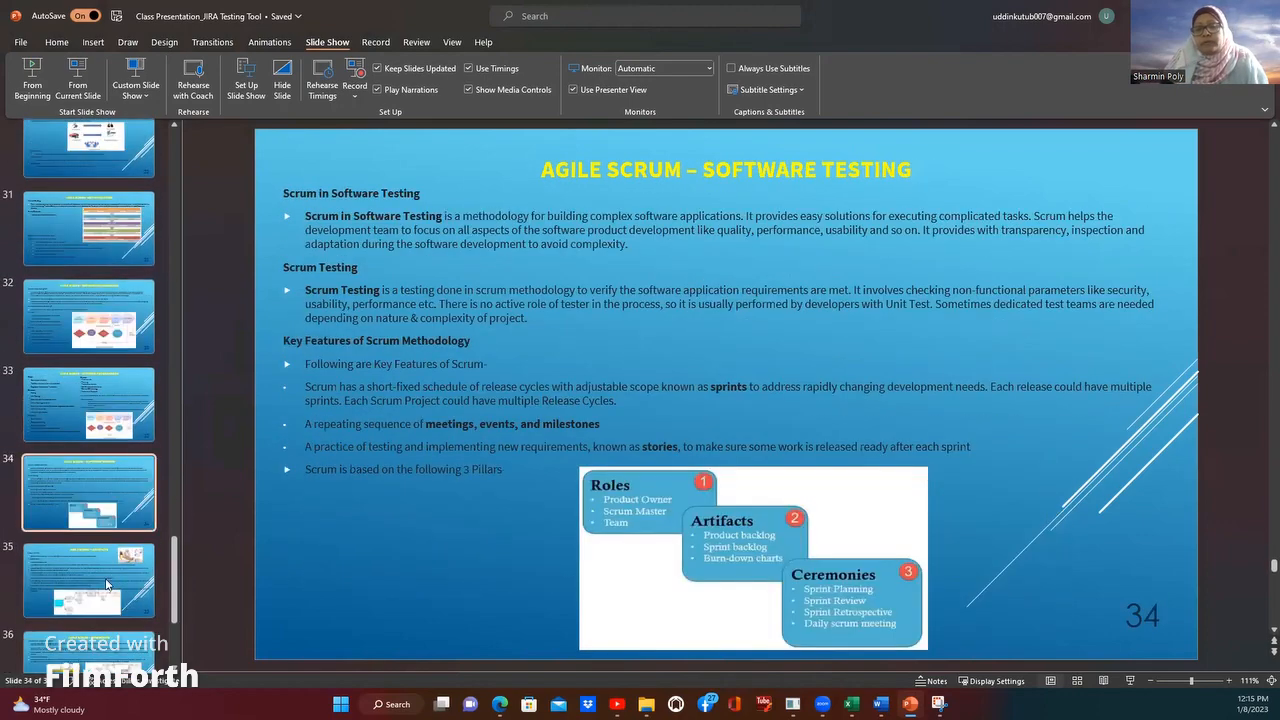
left_click(107, 584)
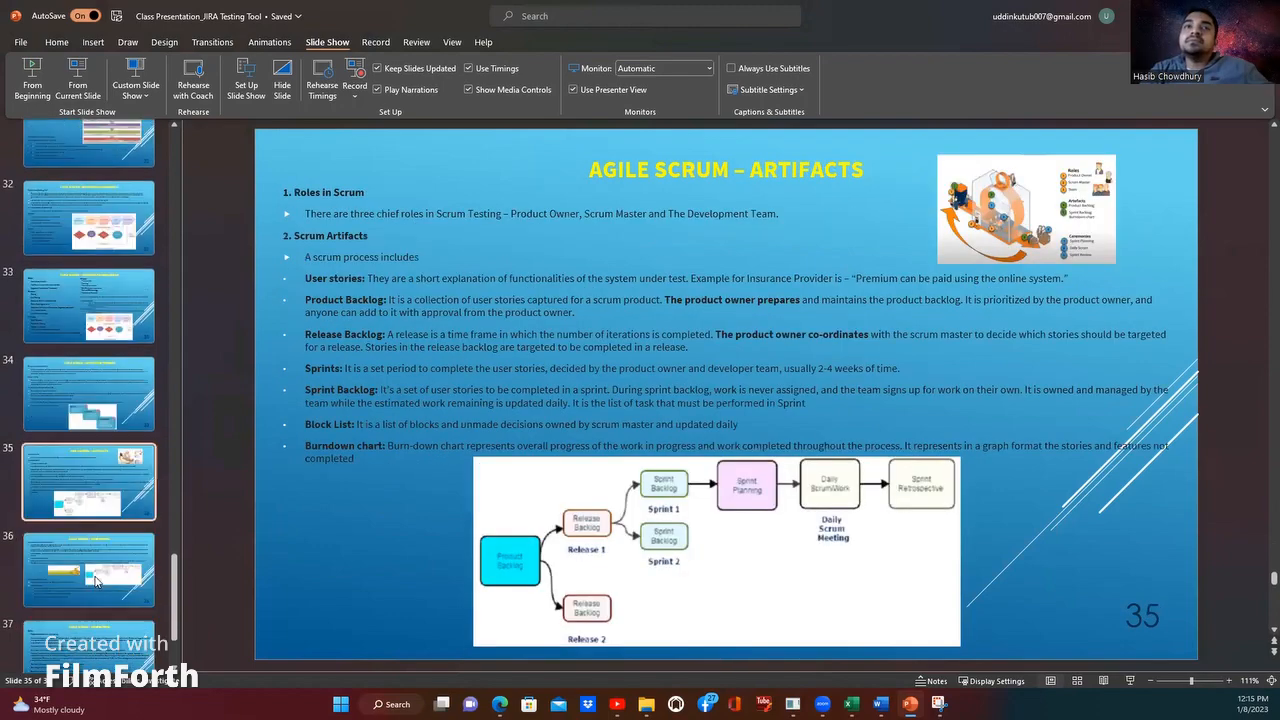
left_click(96, 580)
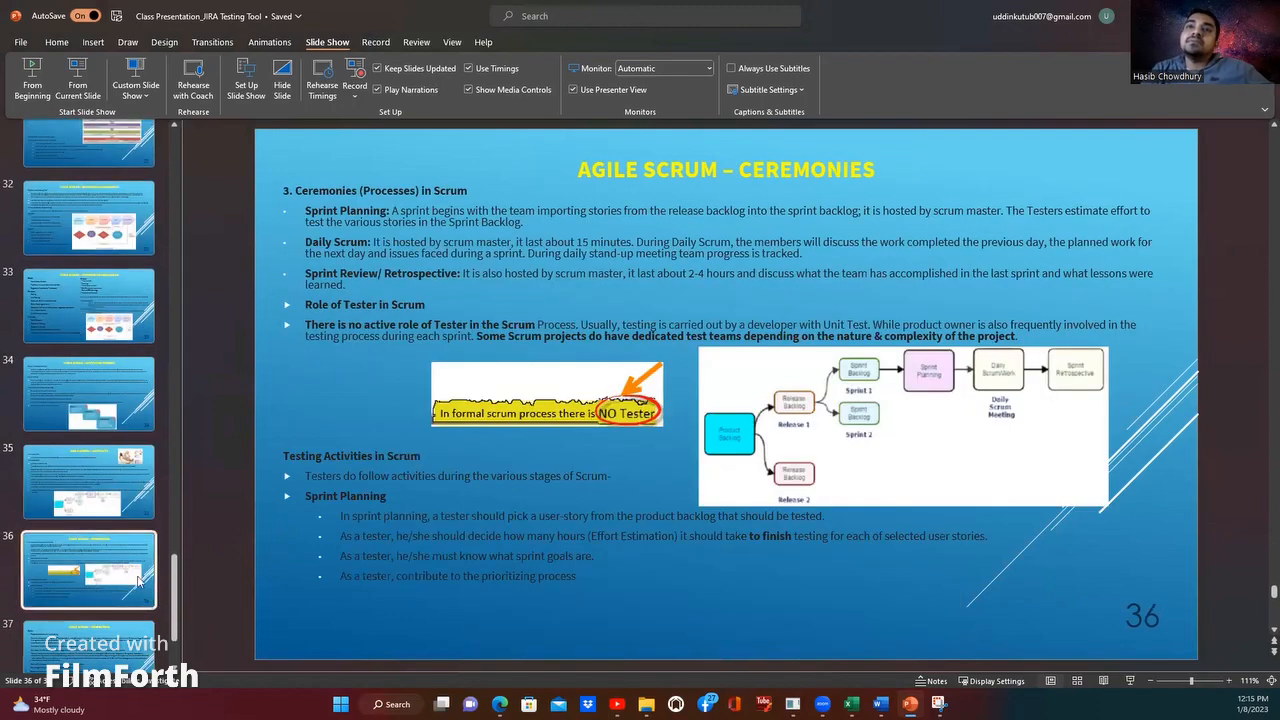
scroll(120, 581, "down", 1)
left_click(109, 582)
left_click(97, 636)
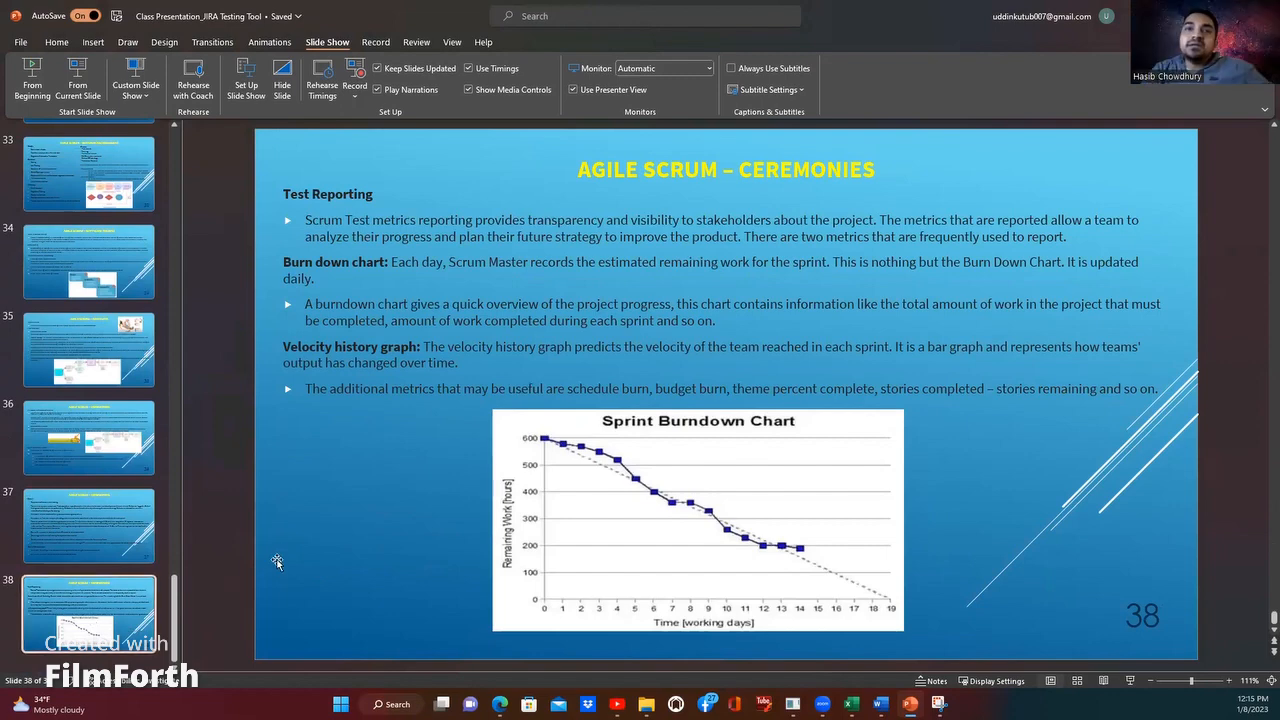
Step: Go back to the Agile Methodology slide 27, and return to the KIN Sprint 1 report in Jira
scroll(270, 545, "up", 4)
scroll(126, 490, "up", 4)
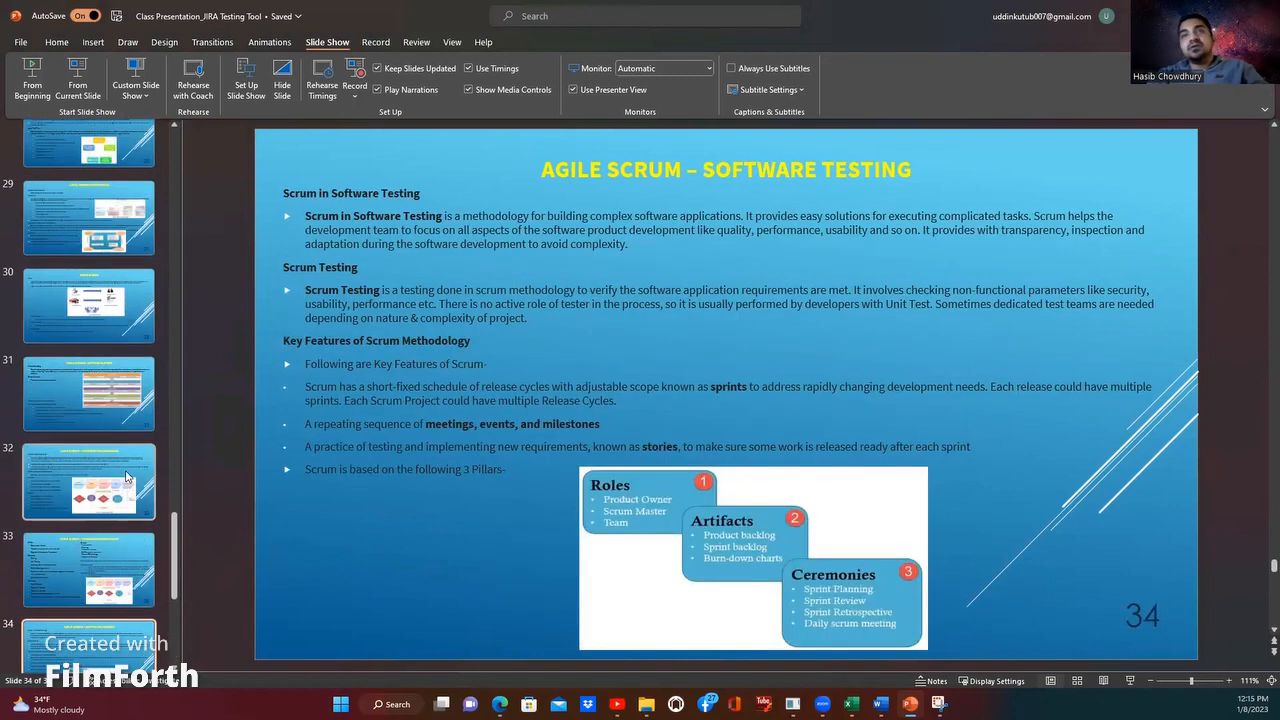
scroll(109, 424, "up", 2)
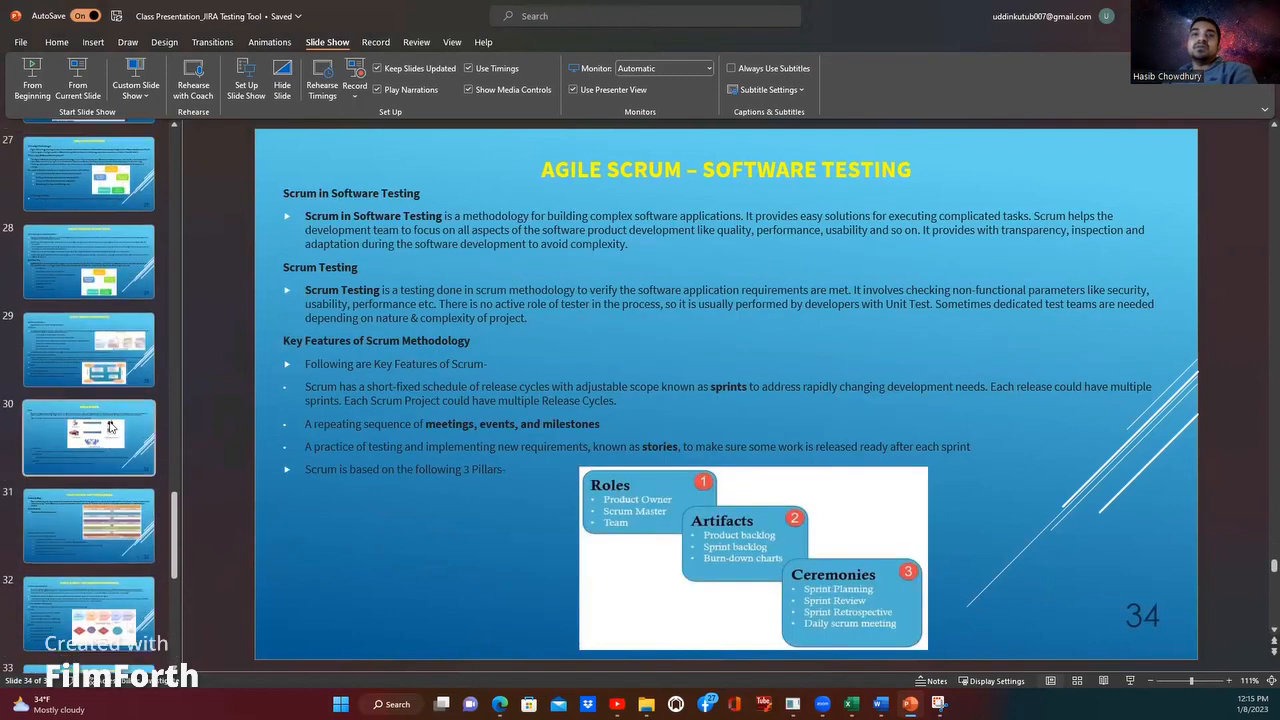
scroll(98, 352, "up", 2)
left_click(96, 330)
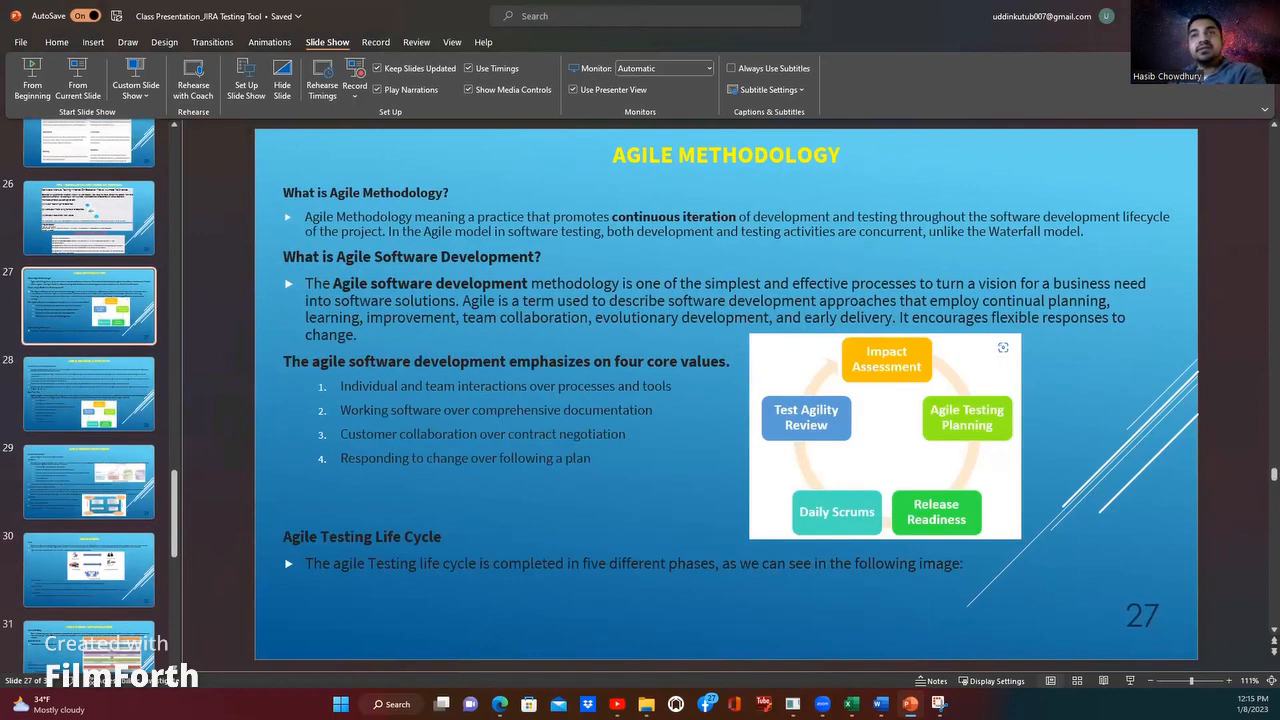
left_click(1200, 15)
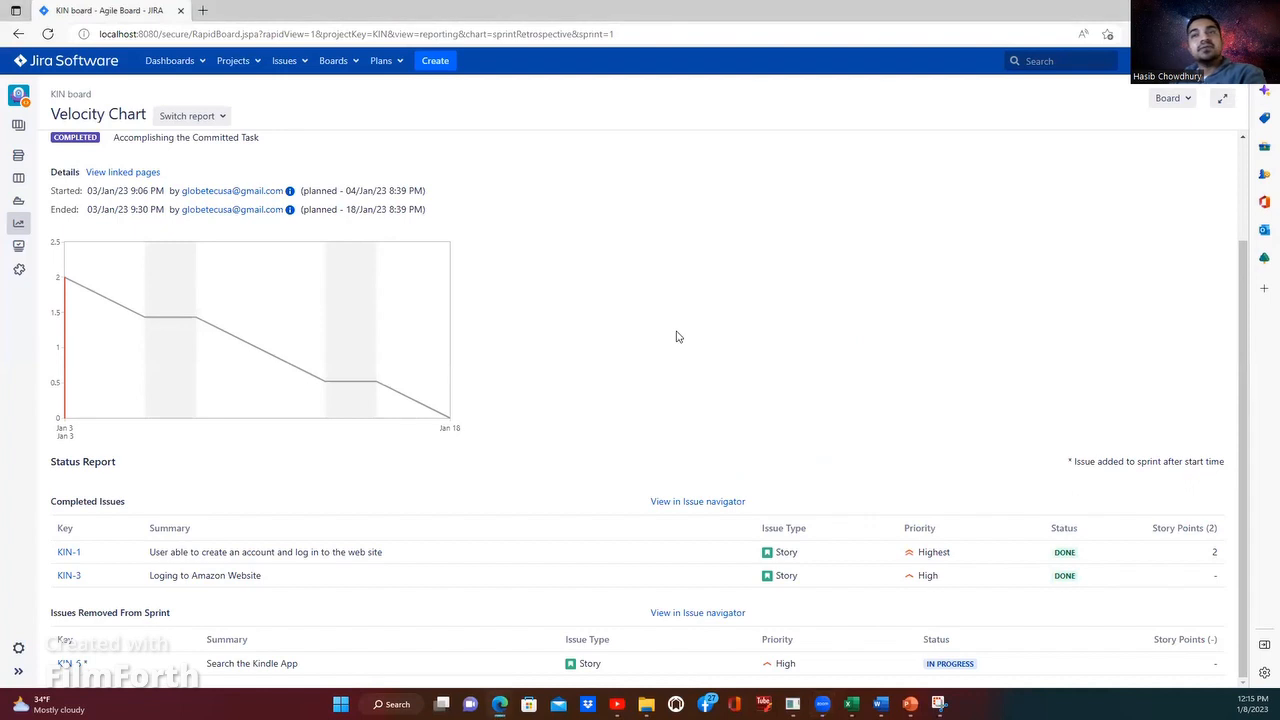